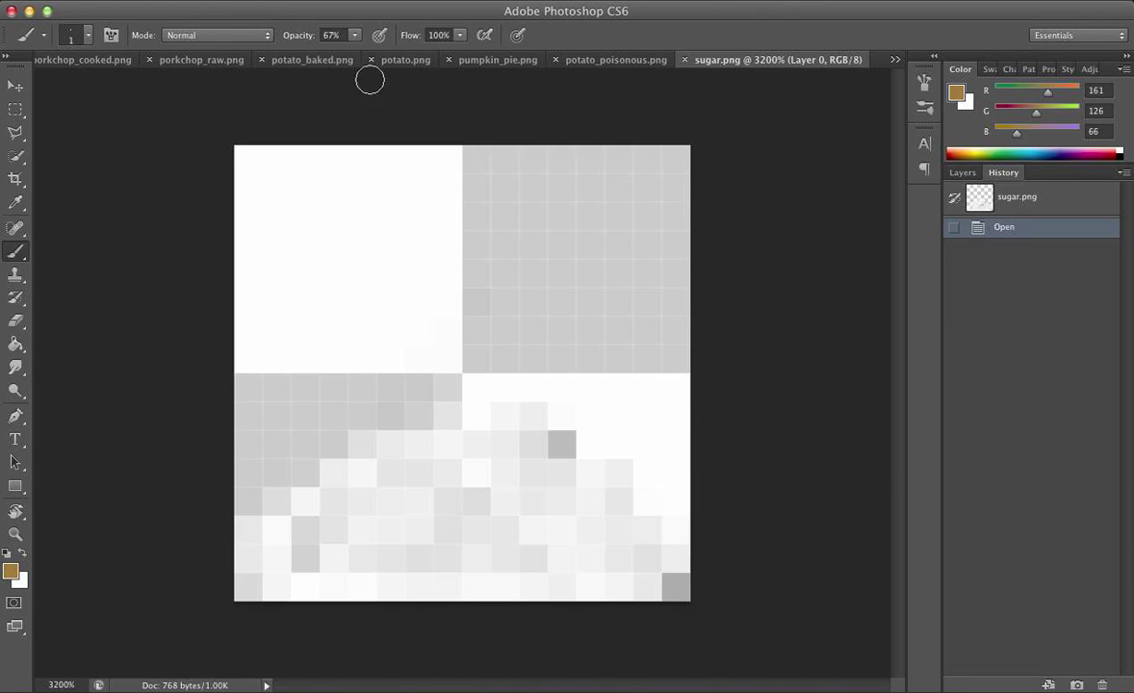
Try filling the sugar texture's background with the tan foreground colour to reveal stray pixels, and undo the fill.
{"action": "left_click", "coordinate": [895, 61]}
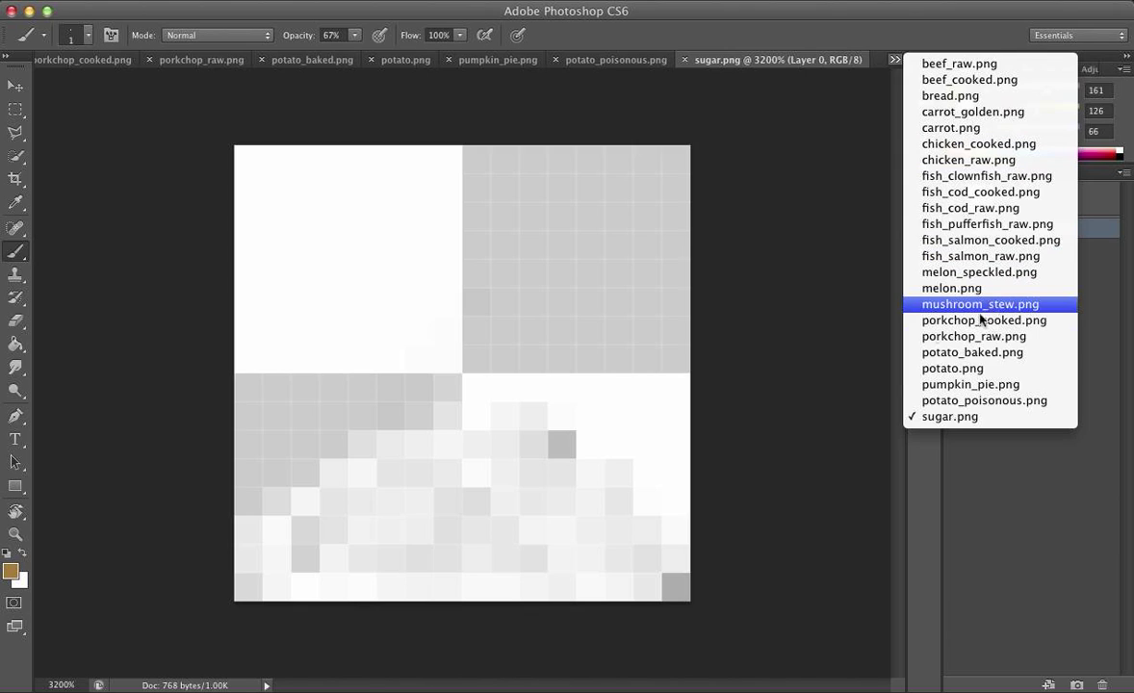
{"action": "left_click", "coordinate": [764, 298]}
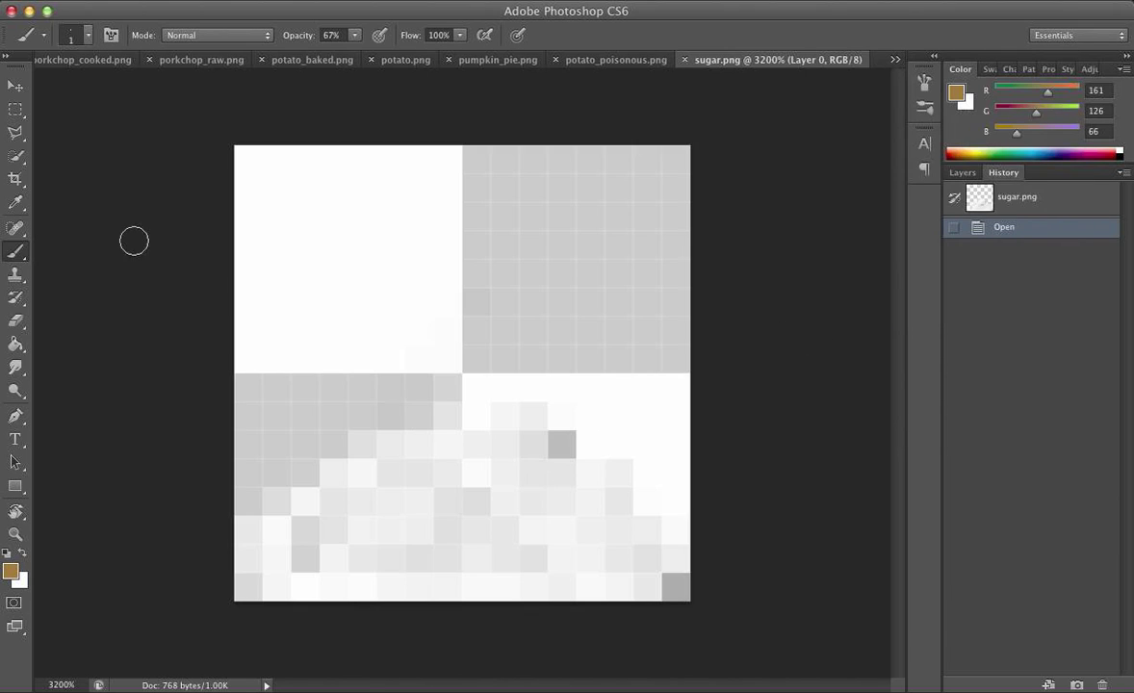
{"action": "key", "text": "g"}
{"action": "left_click", "coordinate": [324, 227]}
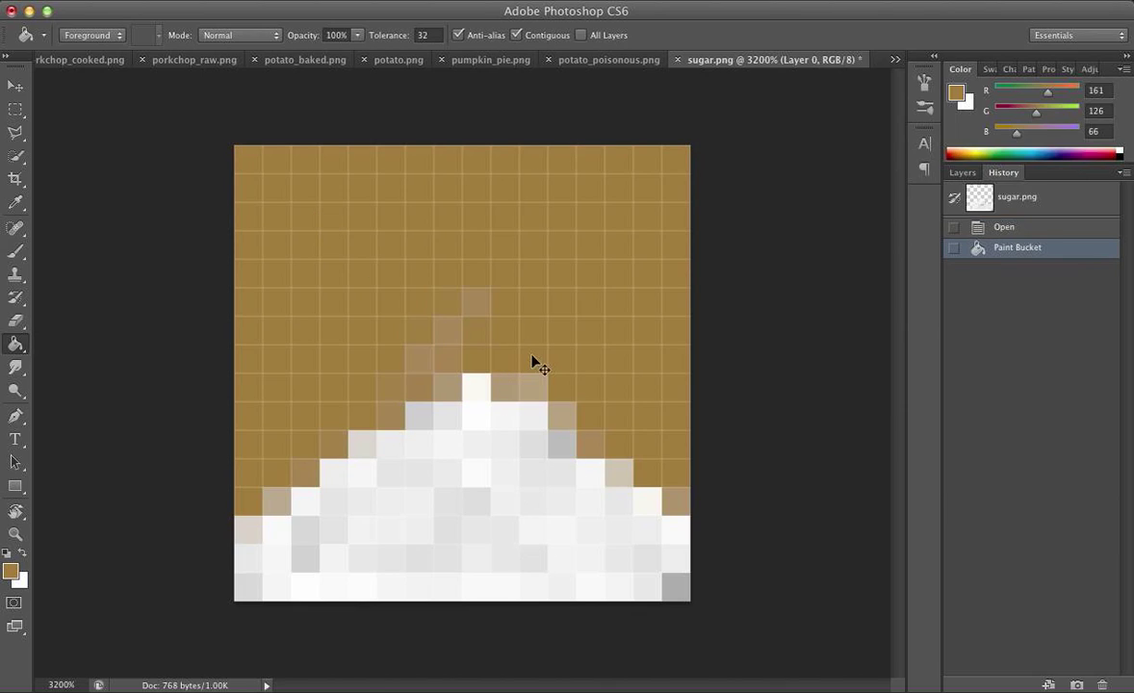
{"action": "key", "text": "super+z"}
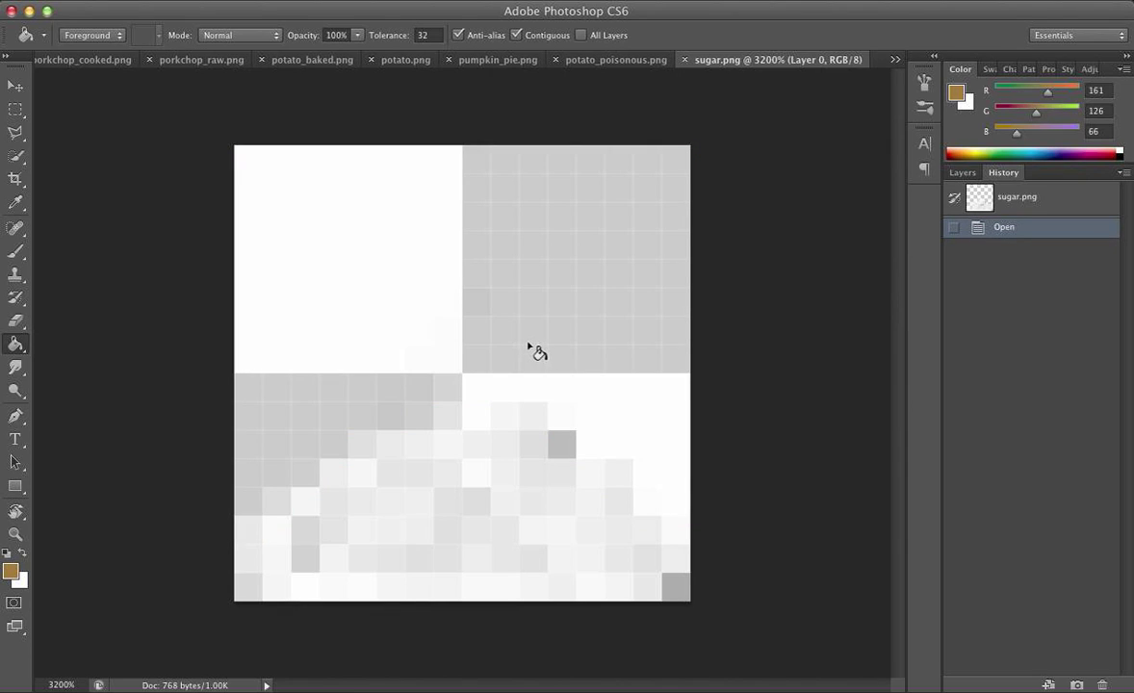
Try erasing a stray pixel above the sugar pile at 25% opacity, testing the background with Paint Bucket fills and undoing them.
{"action": "key", "text": "e"}
{"action": "left_click", "coordinate": [423, 339]}
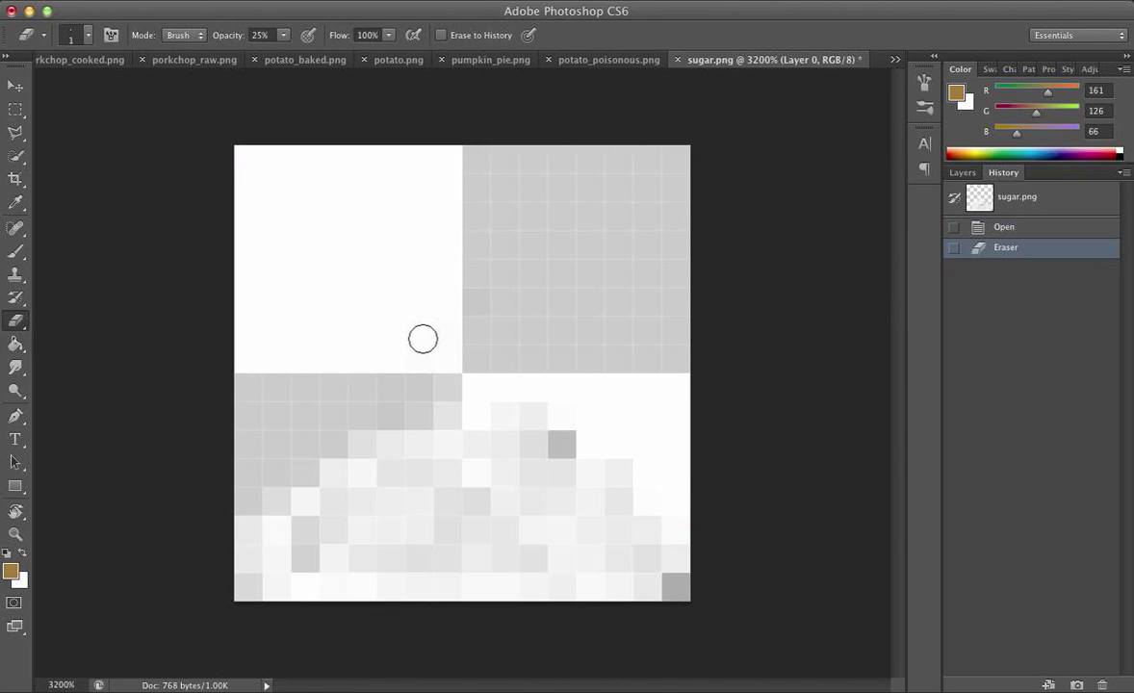
{"action": "key", "text": "g"}
{"action": "left_click", "coordinate": [438, 331]}
{"action": "key", "text": "super+z"}
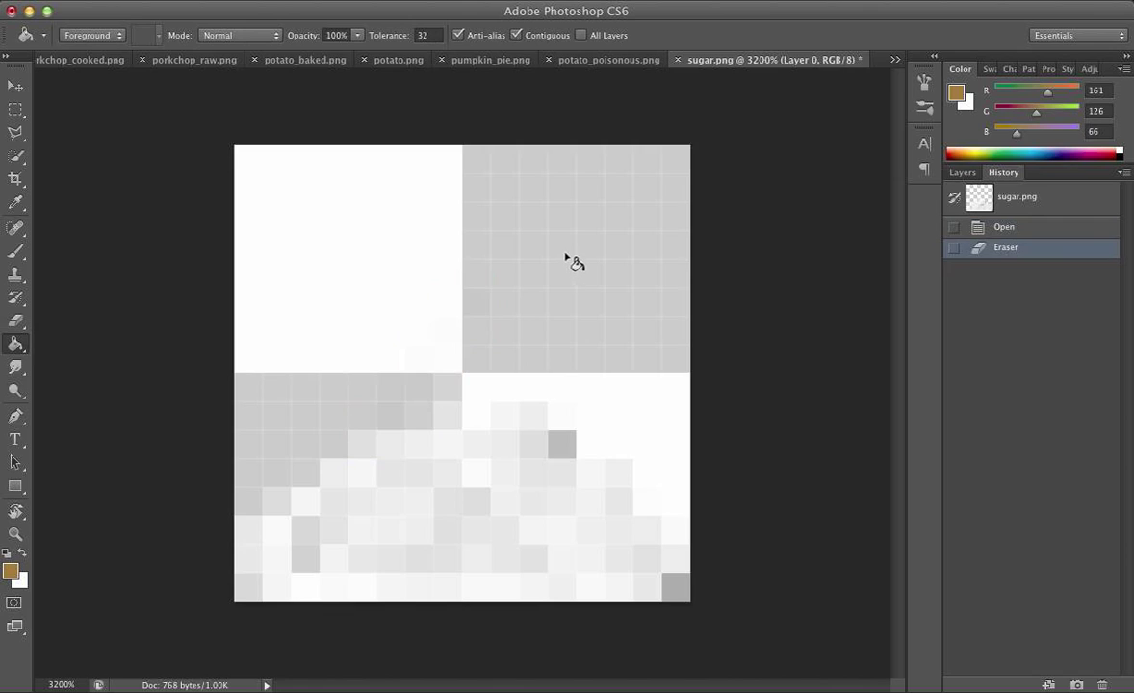
{"action": "left_click", "coordinate": [574, 262]}
{"action": "key", "text": "super+z"}
{"action": "key", "text": "e"}
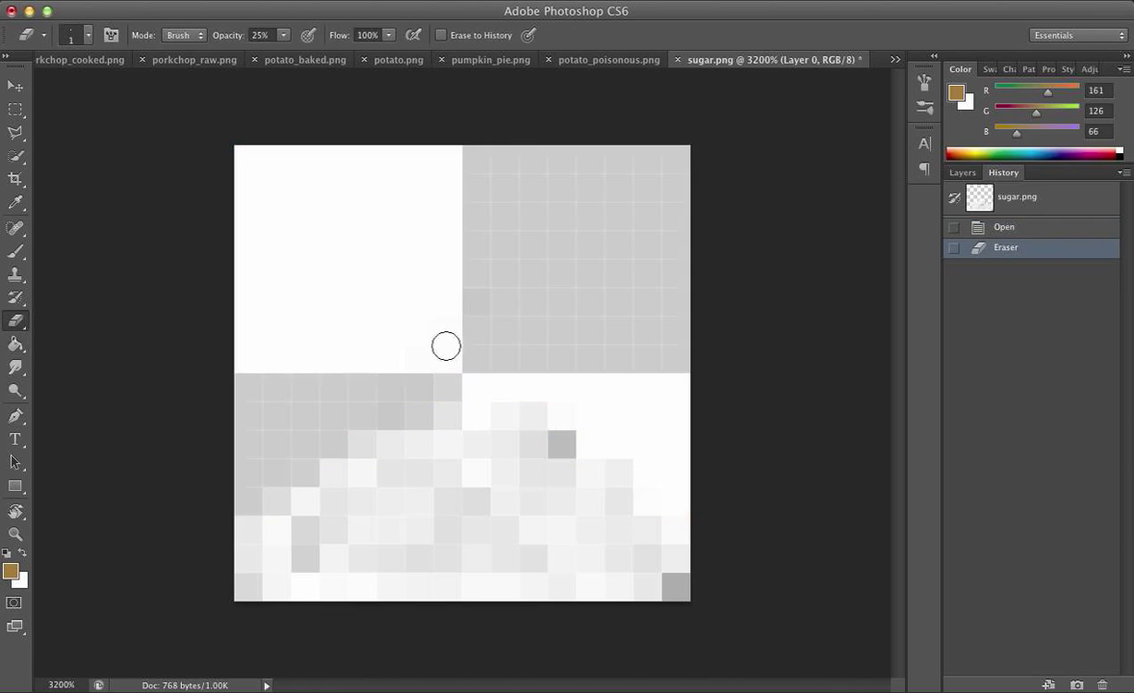
Set the eraser opacity to 100% and erase the faint stray pixels above the sugar pile.
{"action": "left_click", "coordinate": [284, 35]}
{"action": "left_click_drag", "start_coordinate": [318, 57], "coordinate": [370, 63]}
{"action": "left_click", "coordinate": [419, 252]}
{"action": "left_click", "coordinate": [479, 254]}
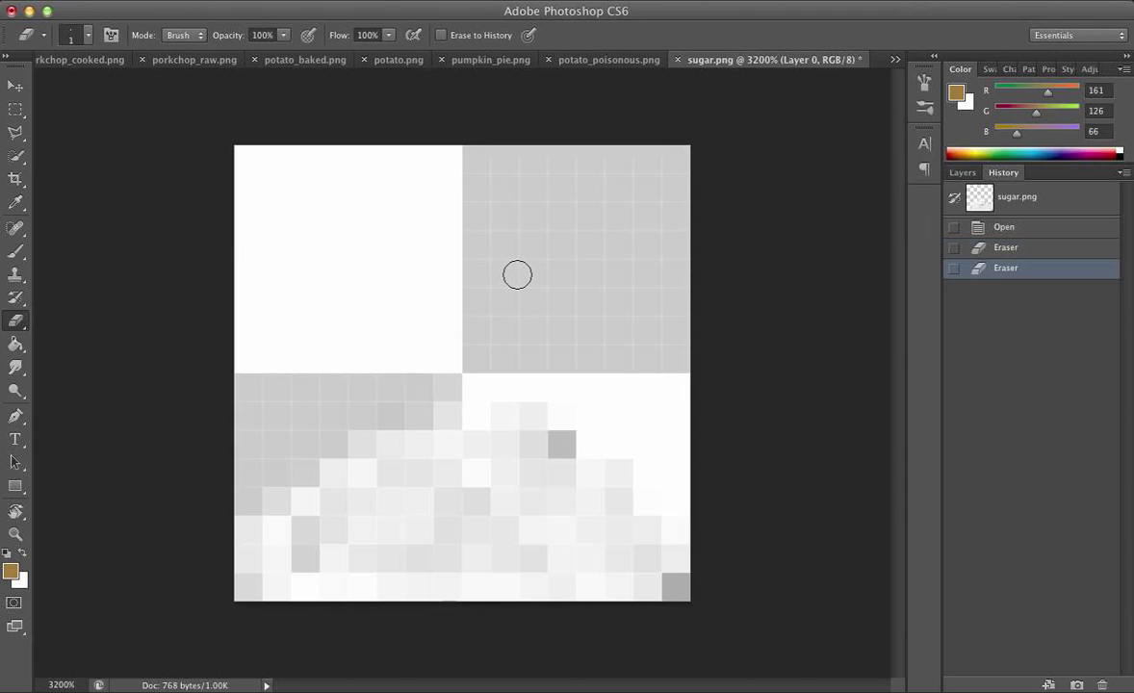
Test the cleaned sugar background with a fill, undo it, and save sugar.png.
{"action": "key", "text": "g"}
{"action": "left_click", "coordinate": [521, 281]}
{"action": "key", "text": "ctrl+z"}
{"action": "key", "text": "ctrl+s"}
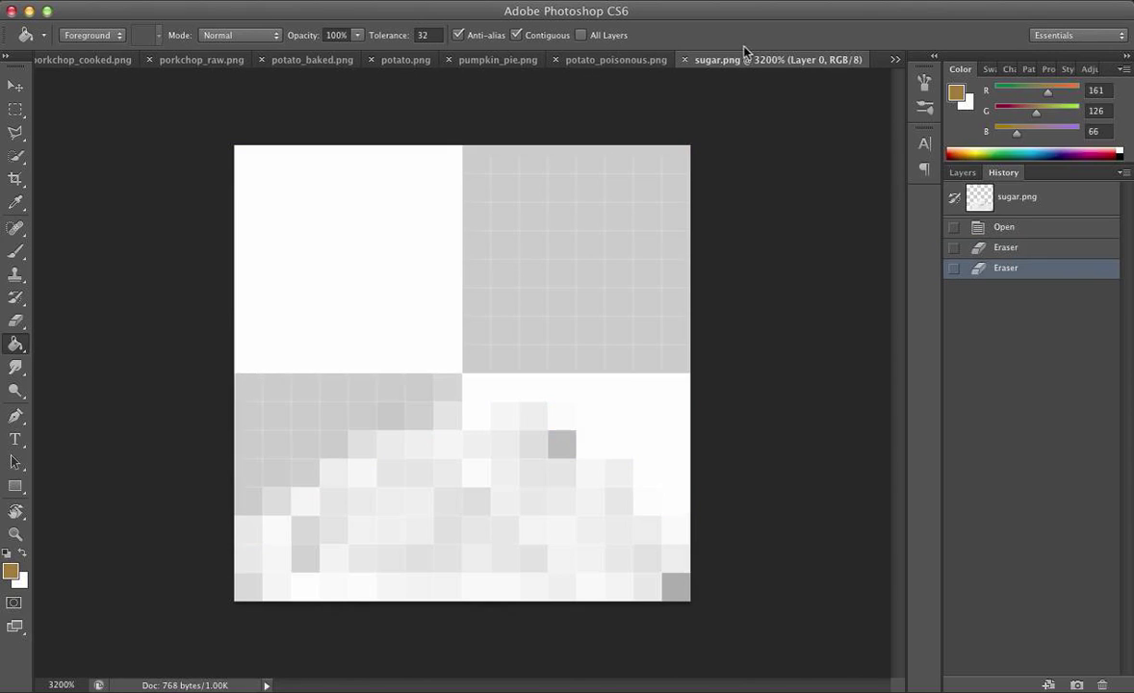
Review the poisonous potato, potato, baked potato, pumpkin pie, raw porkchop and cooked porkchop textures.
{"action": "left_click", "coordinate": [569, 57]}
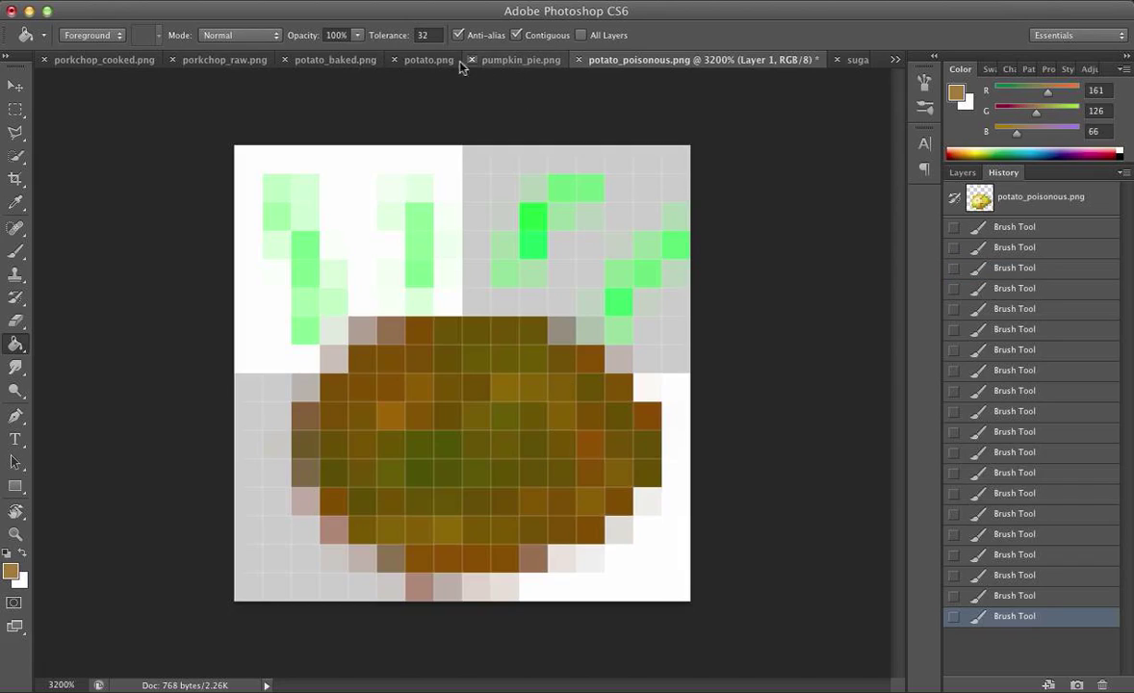
{"action": "left_click", "coordinate": [427, 60]}
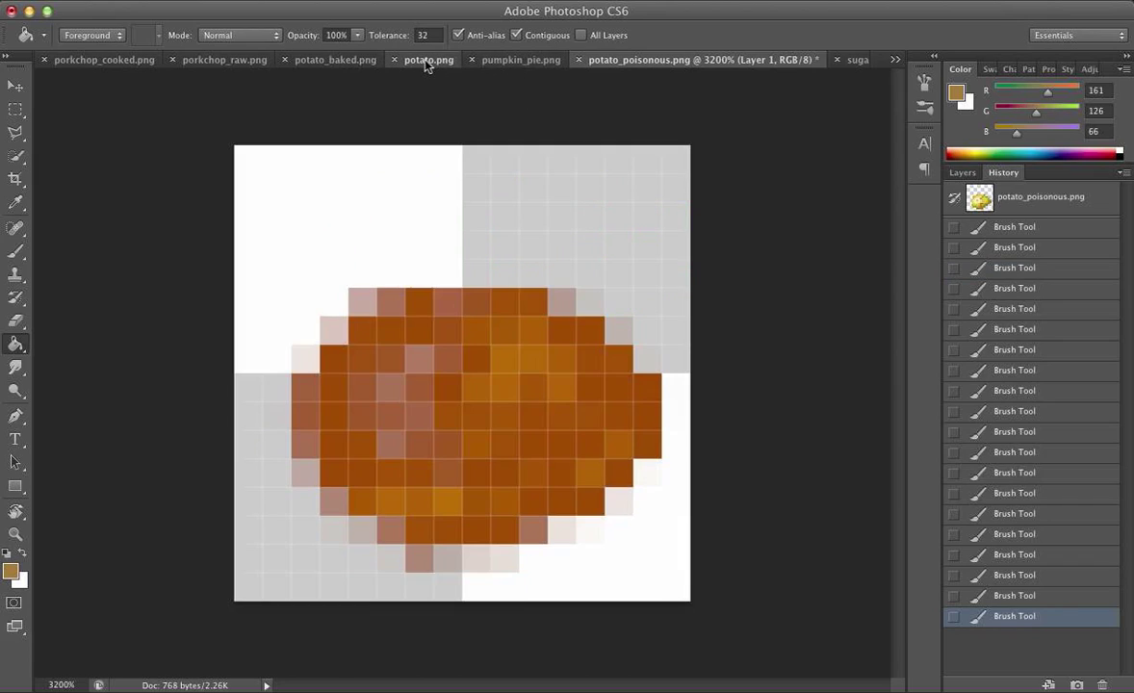
{"action": "left_click", "coordinate": [329, 61]}
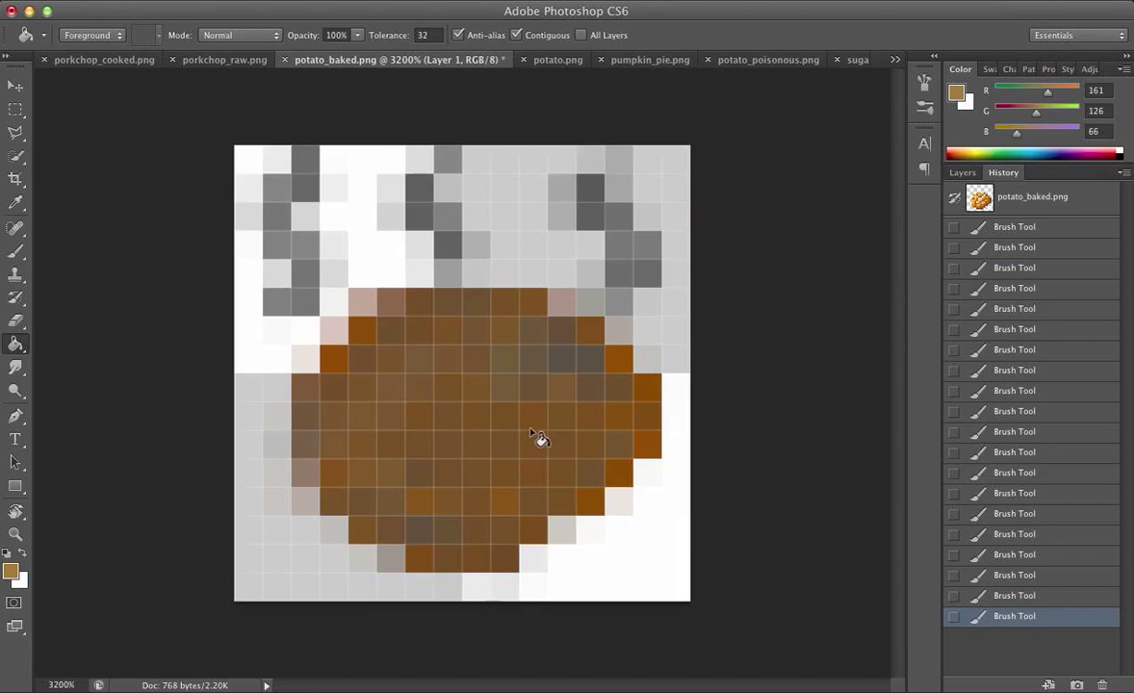
{"action": "left_click", "coordinate": [643, 60]}
{"action": "key", "text": "ctrl+a"}
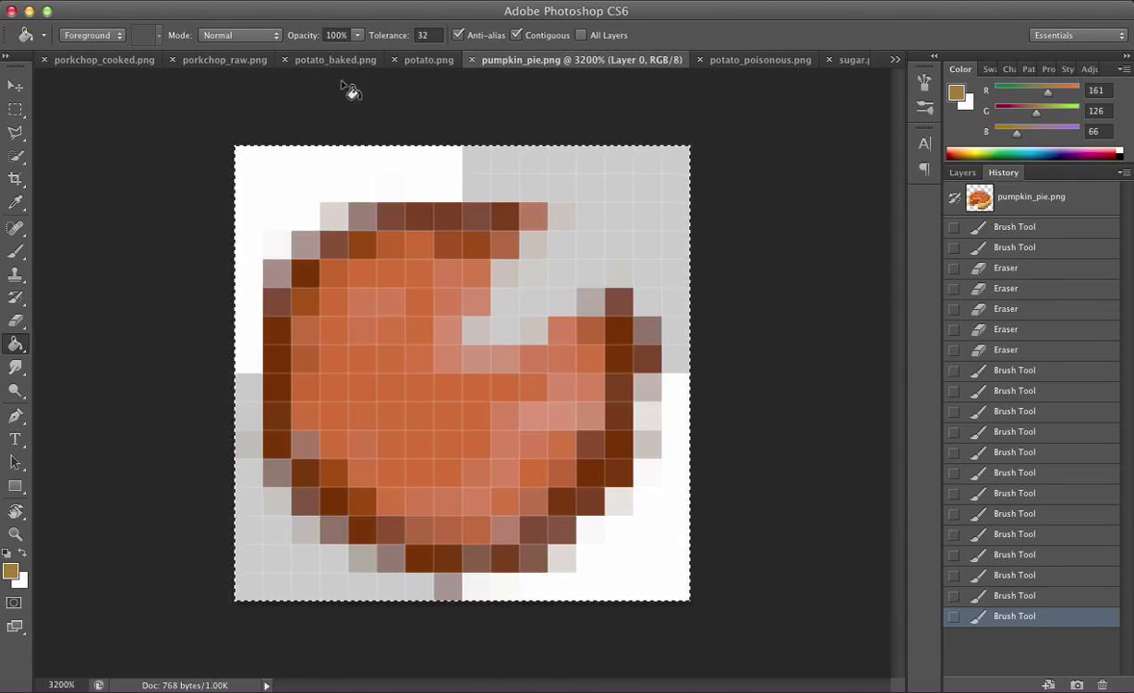
{"action": "left_click", "coordinate": [219, 60]}
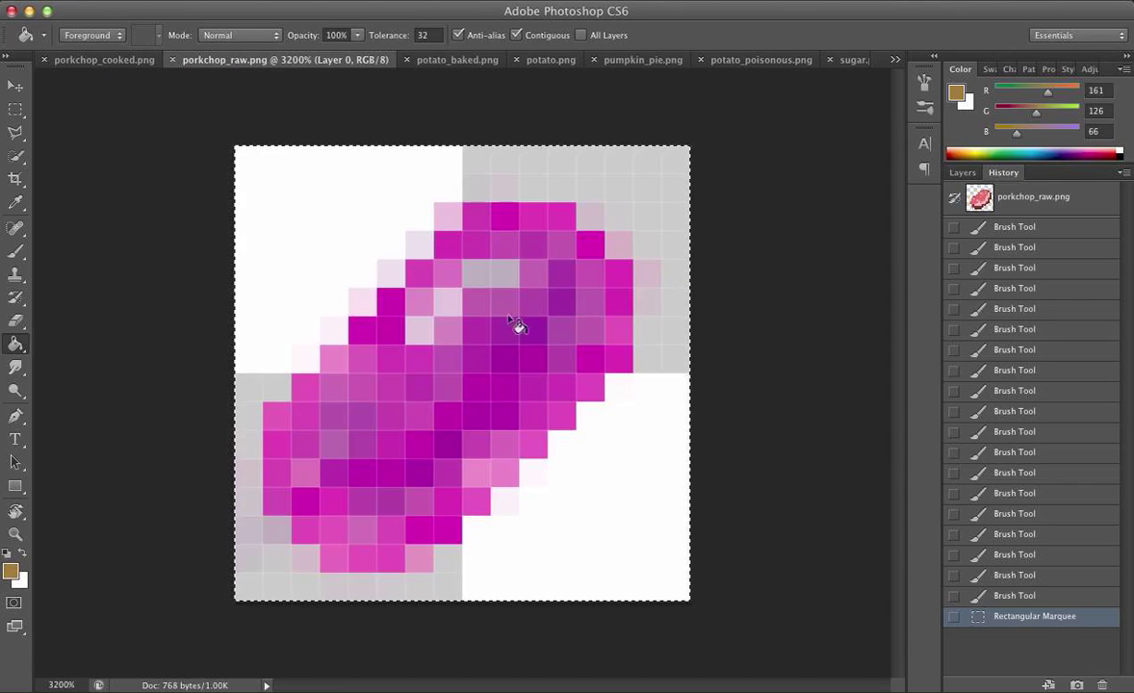
{"action": "left_click", "coordinate": [118, 62]}
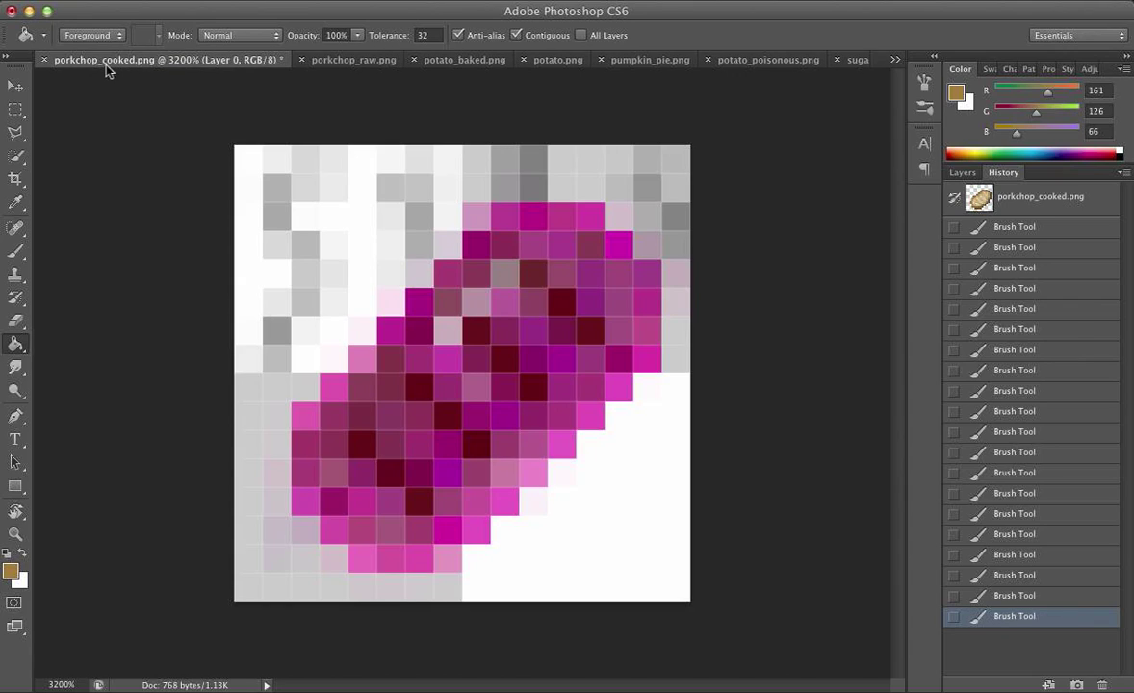
Open mushroom_stew.png and compare its original snapshot with the latest painted state.
{"action": "left_click", "coordinate": [896, 60]}
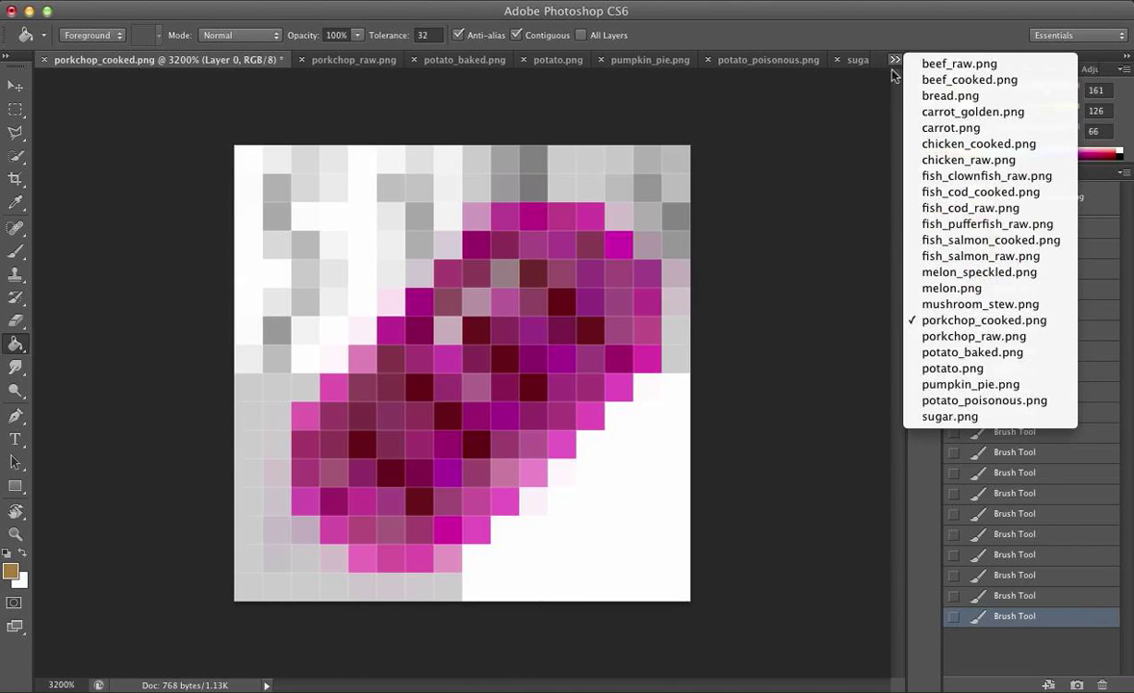
{"action": "left_click", "coordinate": [1001, 306]}
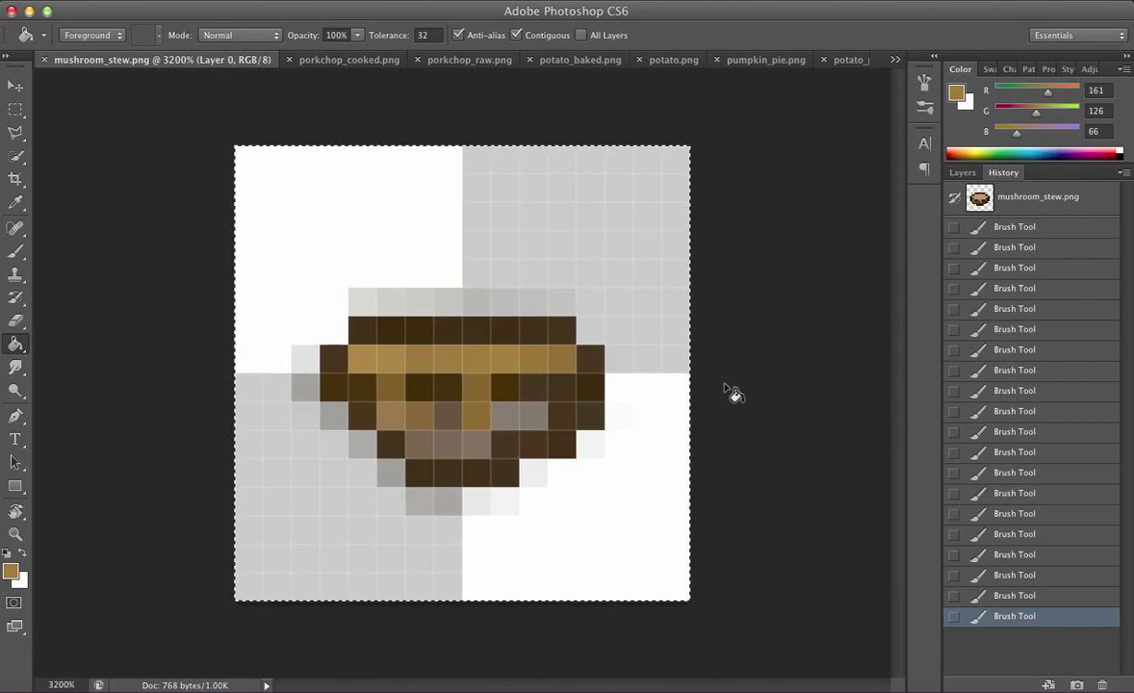
{"action": "left_click", "coordinate": [977, 199]}
{"action": "key", "text": "super+a"}
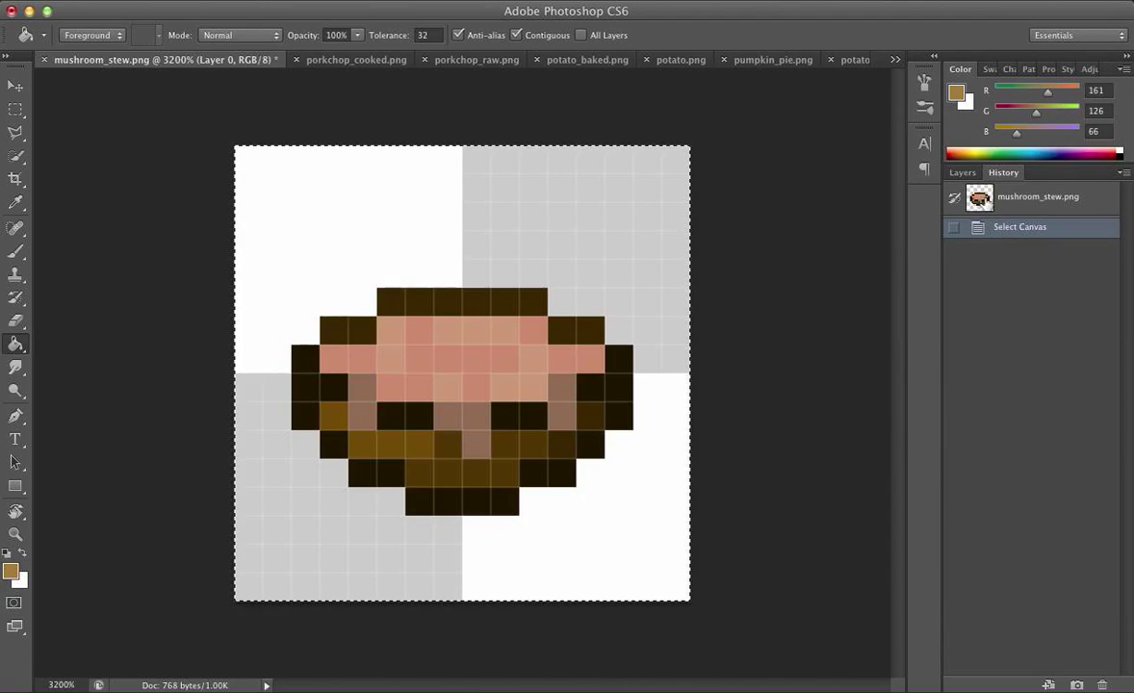
{"action": "key", "text": "super+z"}
{"action": "key", "text": "super+z"}
{"action": "key", "text": "super+z"}
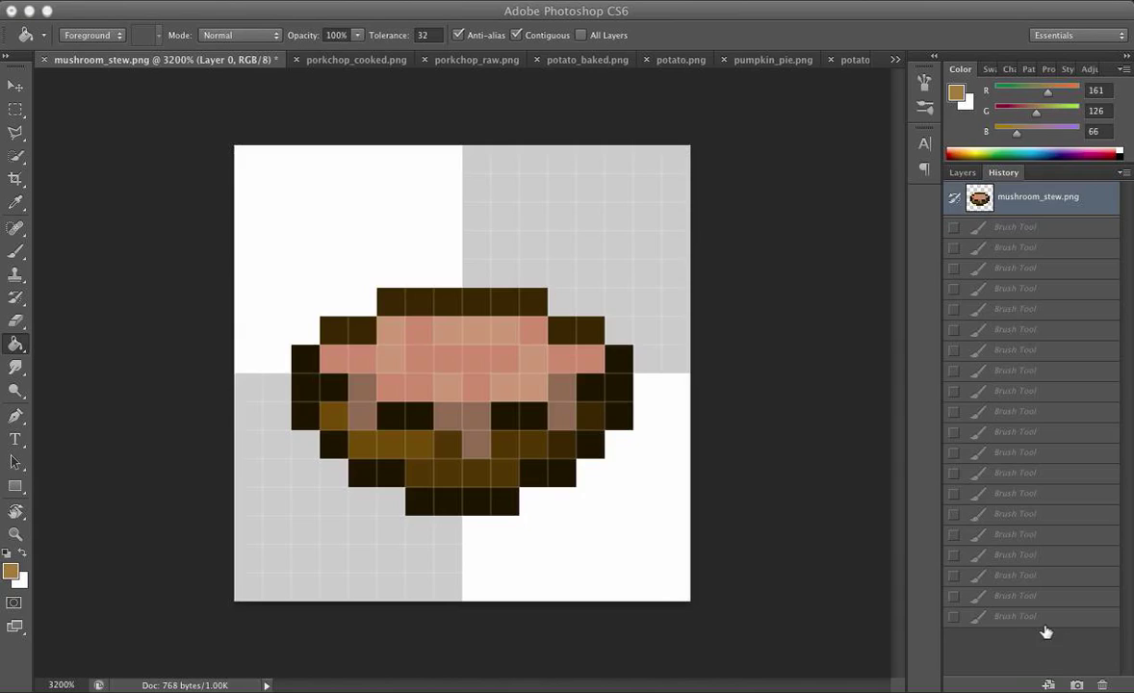
{"action": "key", "text": "super+z"}
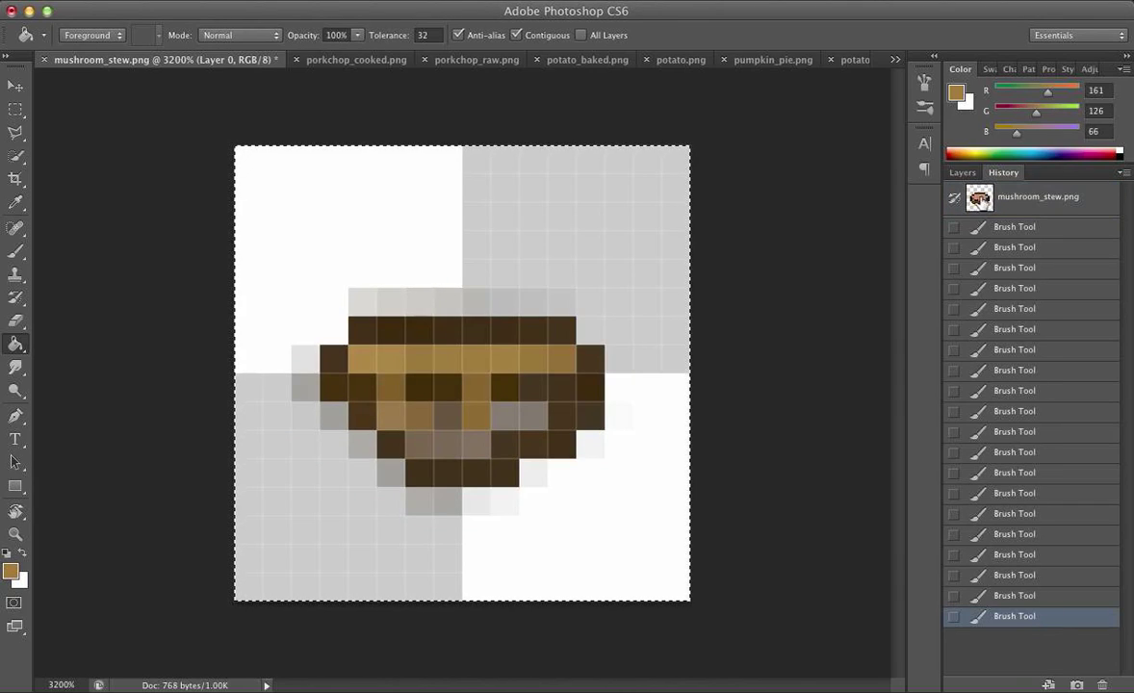
{"action": "left_click", "coordinate": [982, 199]}
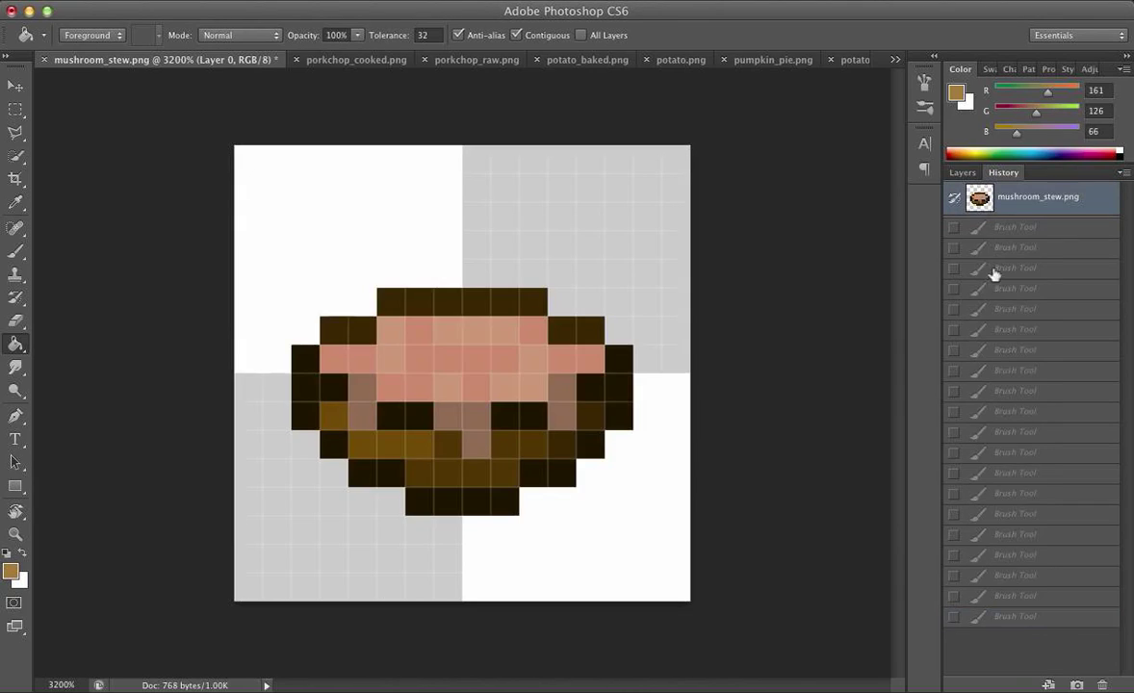
{"action": "left_click", "coordinate": [1041, 618]}
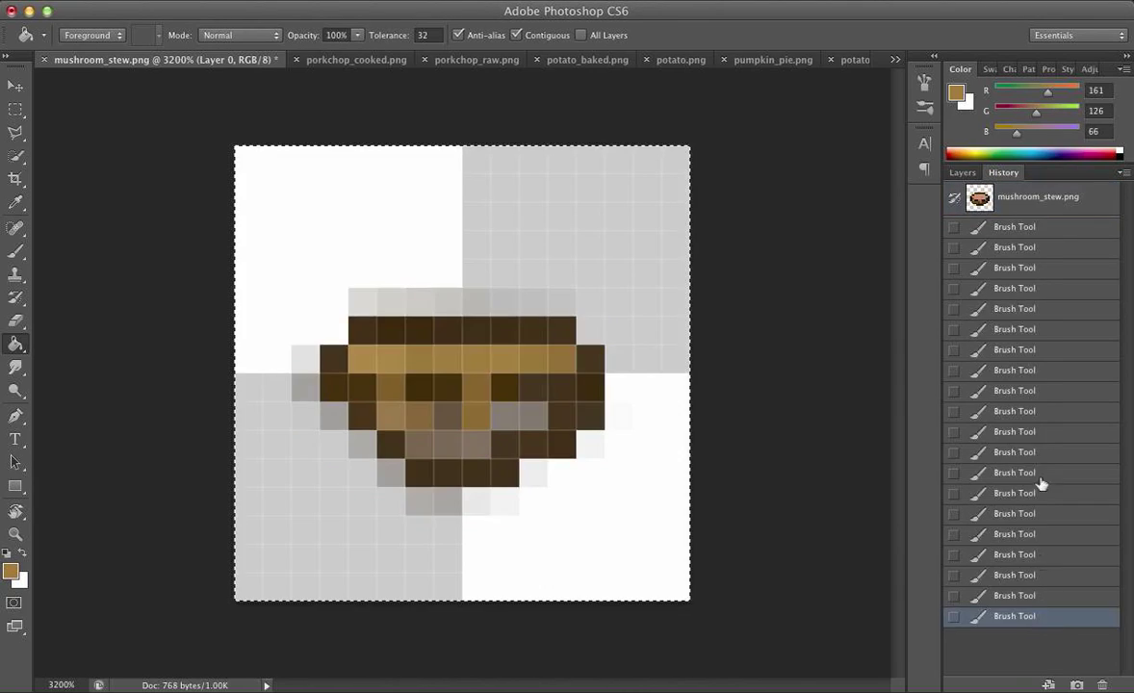
{"action": "left_click", "coordinate": [979, 199]}
{"action": "left_click", "coordinate": [1027, 617]}
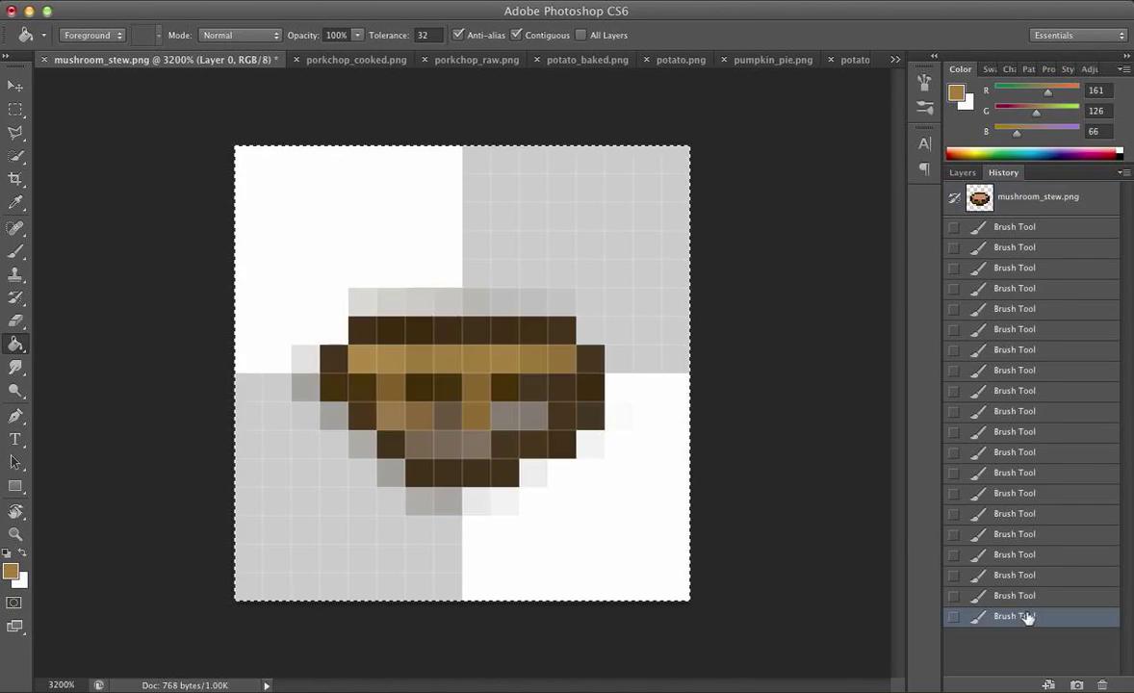
Sample the peach soup colour from the original snapshot and repaint the tan soup pixels in the latest painted version with 100% brush opacity.
{"action": "left_click", "coordinate": [971, 200]}
{"action": "key", "text": "i"}
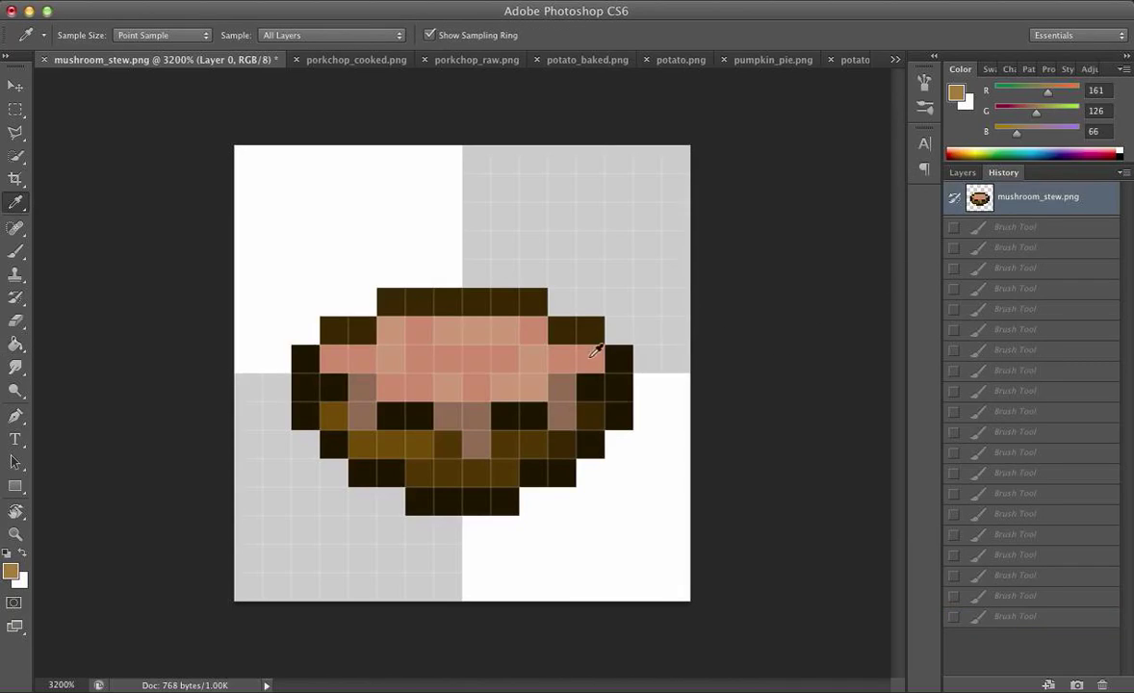
{"action": "left_click", "coordinate": [530, 358]}
{"action": "key", "text": "b"}
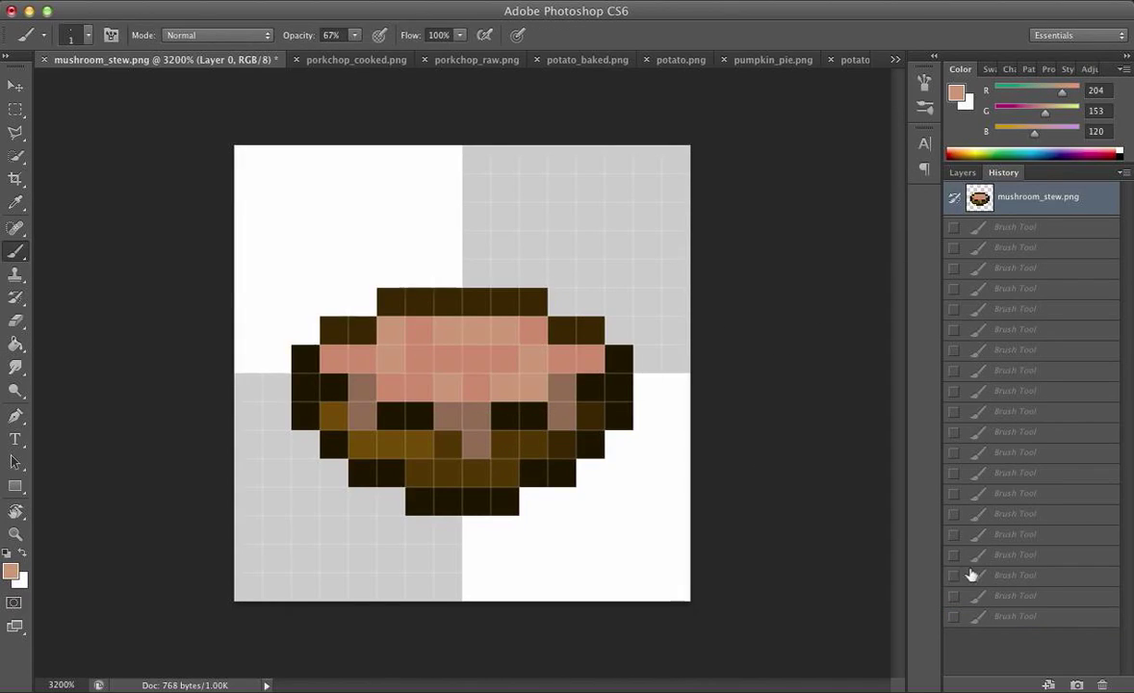
{"action": "left_click", "coordinate": [1015, 617]}
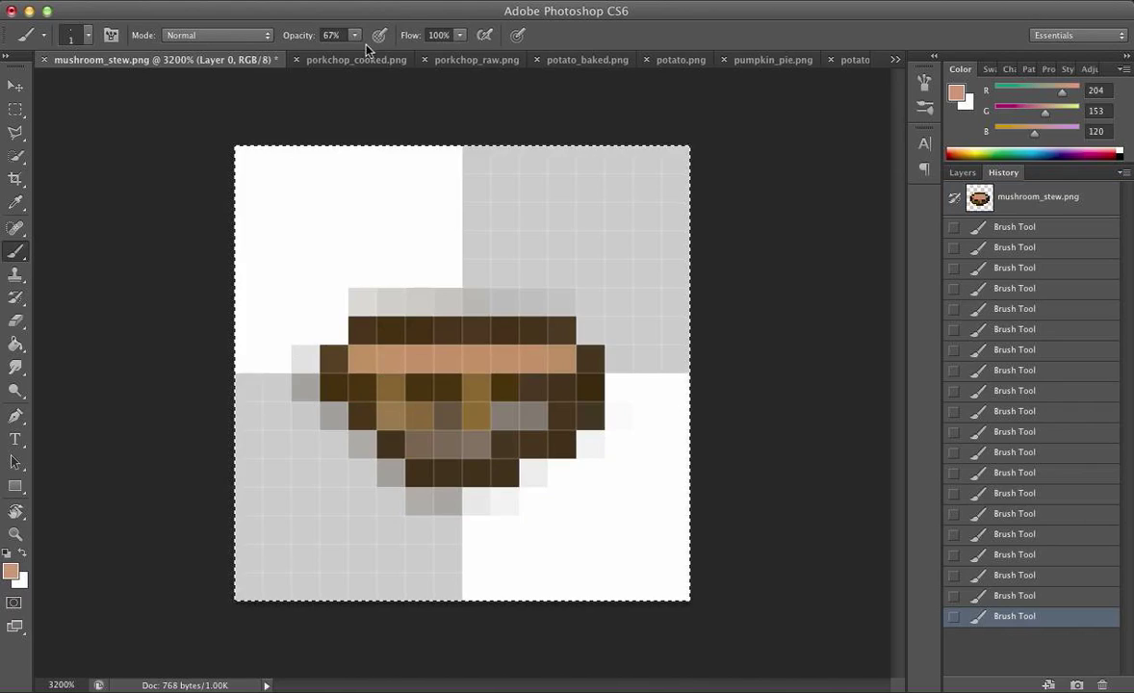
{"action": "left_click_drag", "start_coordinate": [355, 41], "coordinate": [428, 60]}
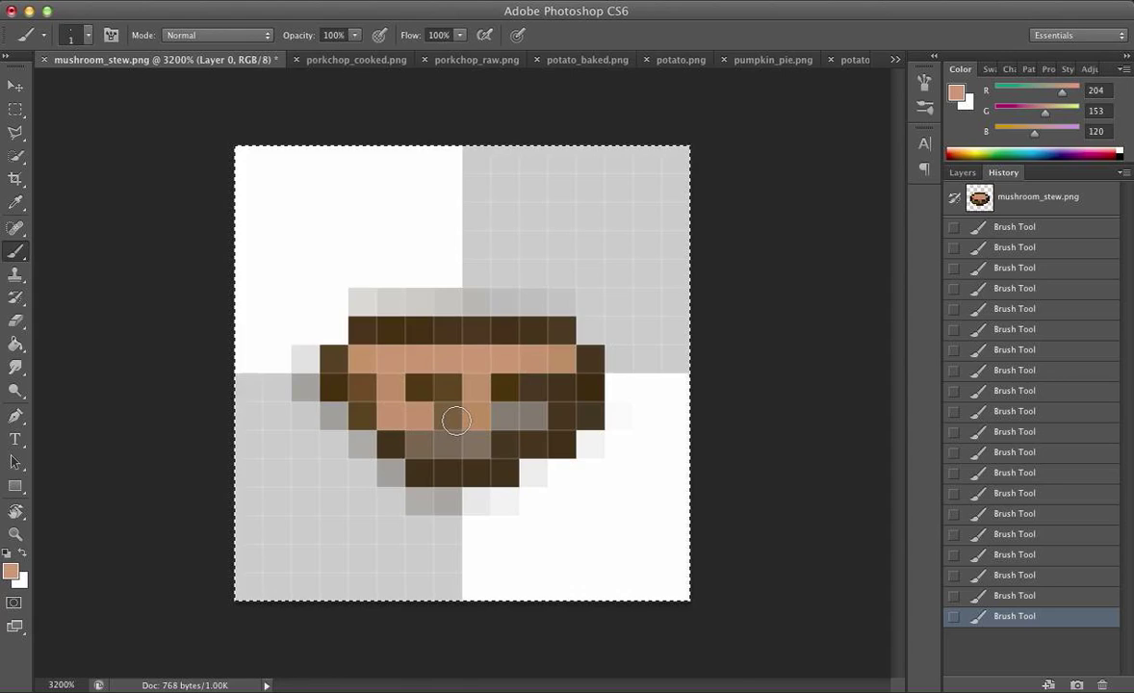
Repaint the pixel beside the left soup drip with a dark brown sampled from the bowl.
{"action": "key", "text": "i"}
{"action": "left_click", "coordinate": [526, 412]}
{"action": "key", "text": "b"}
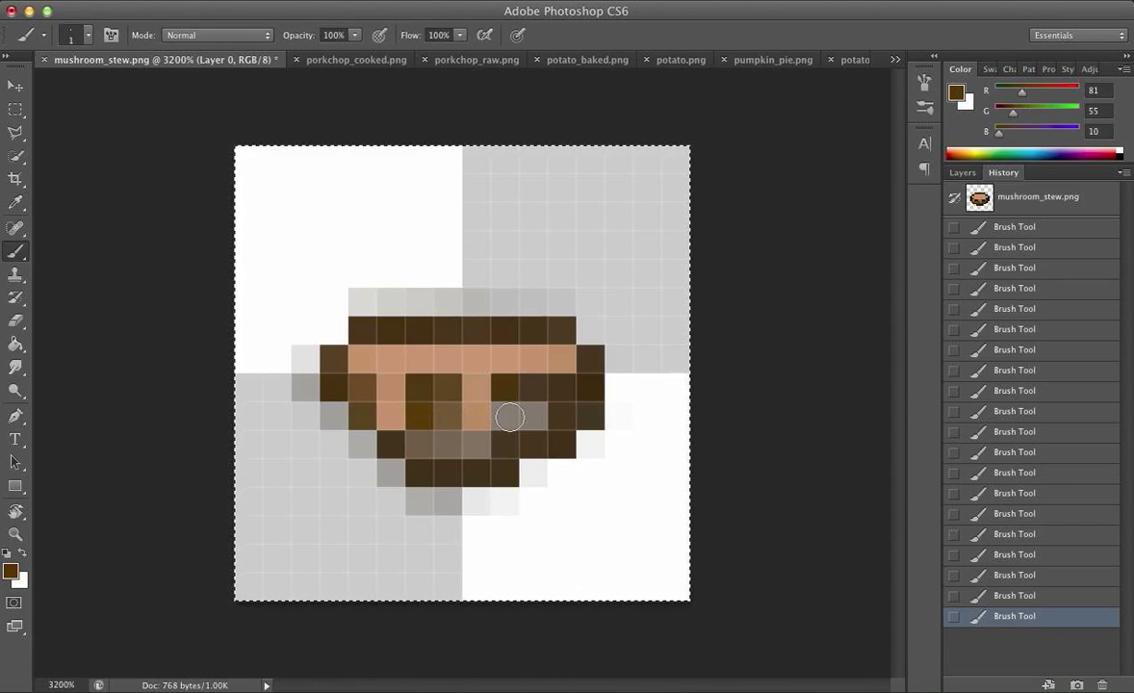
{"action": "key", "text": "i"}
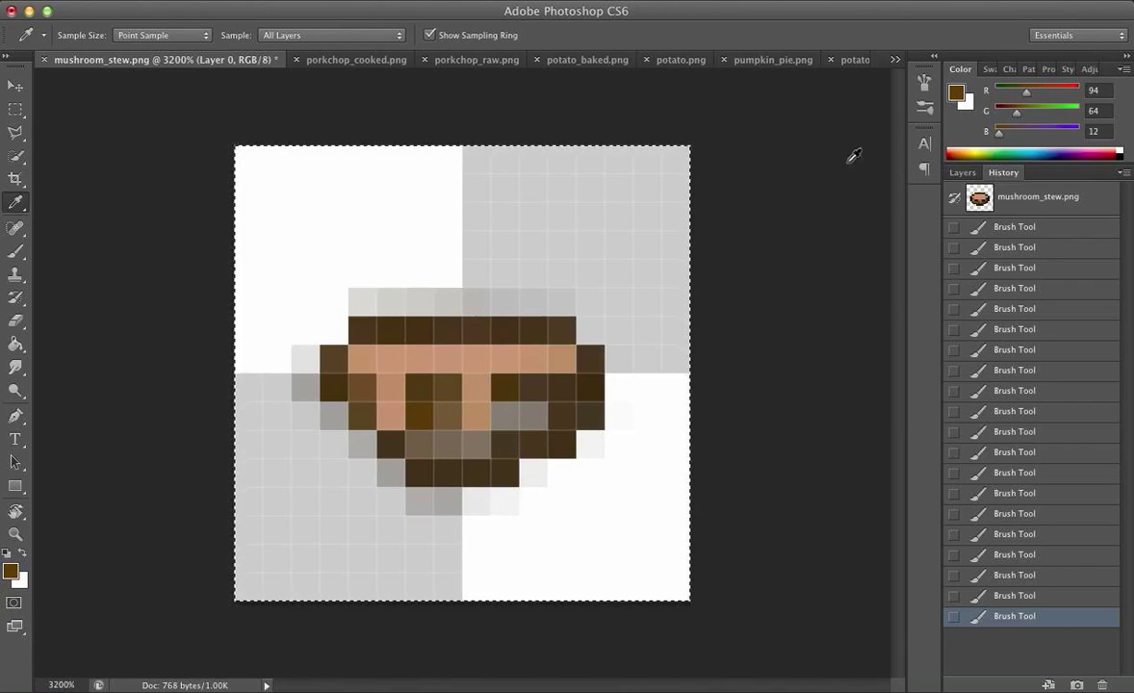
Paint shading pixels in the lower middle of the bowl in dark grey (RGB 80, 80, 80) and save mushroom_stew.png.
{"action": "left_click", "coordinate": [956, 94]}
{"action": "left_click_drag", "start_coordinate": [545, 278], "coordinate": [281, 283]}
{"action": "left_click", "coordinate": [729, 115]}
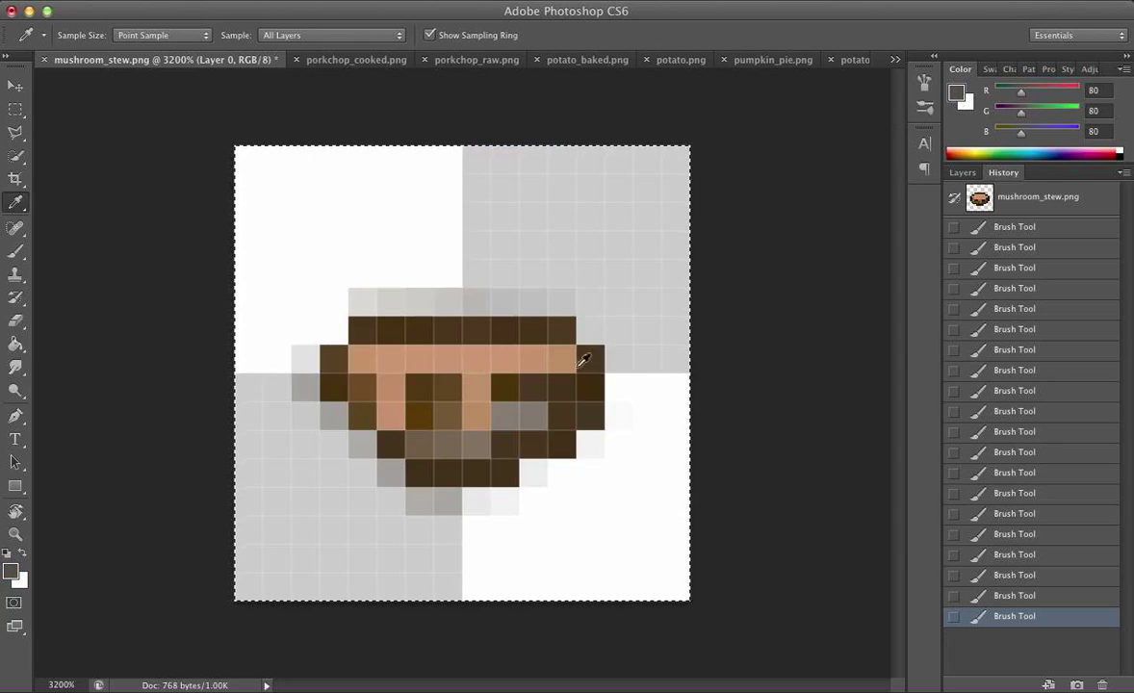
{"action": "key", "text": "b"}
{"action": "left_click", "coordinate": [421, 414]}
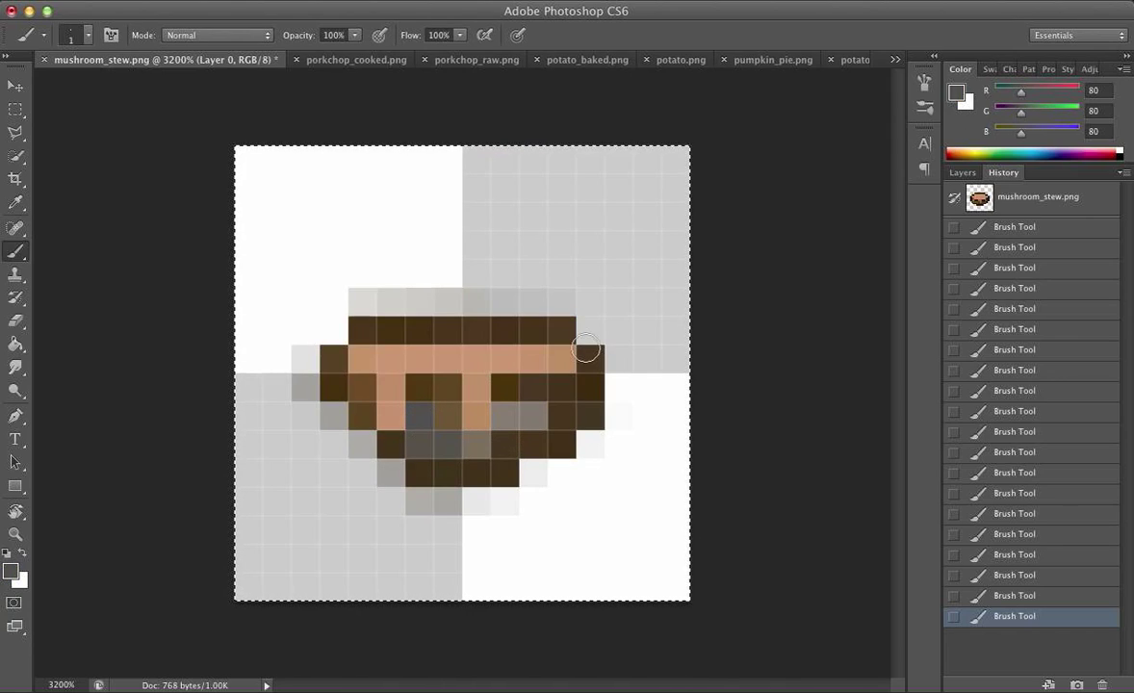
{"action": "key", "text": "super+s"}
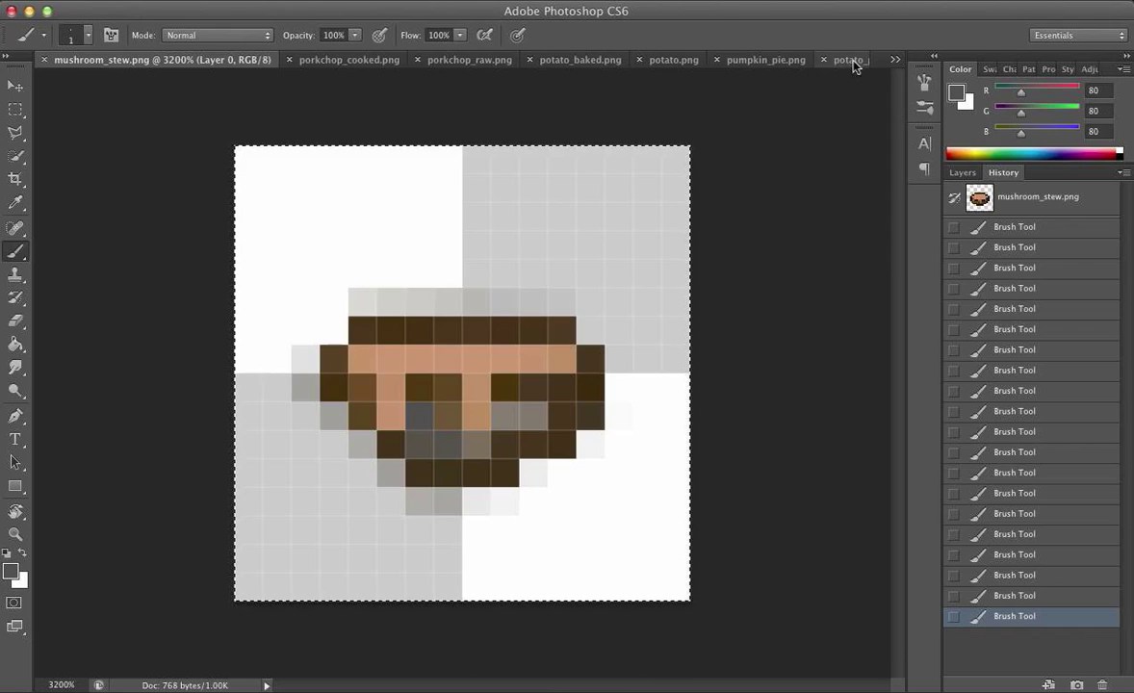
Bring up melon.png and zoom it to 3200%.
{"action": "left_click", "coordinate": [892, 60]}
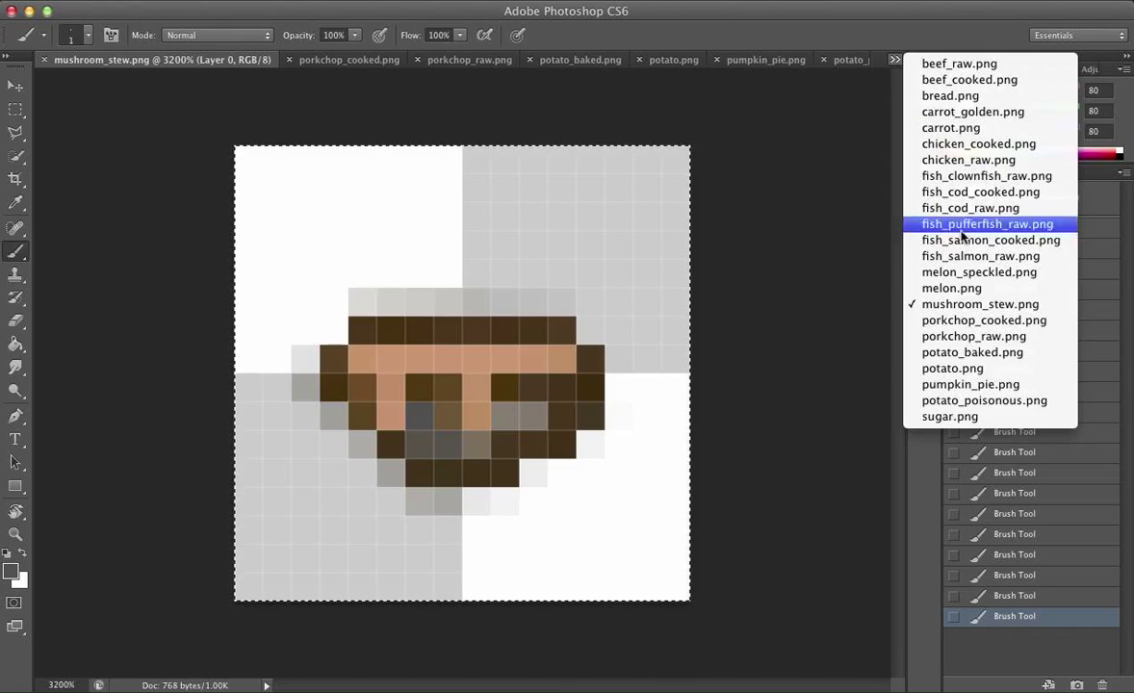
{"action": "left_click", "coordinate": [983, 290]}
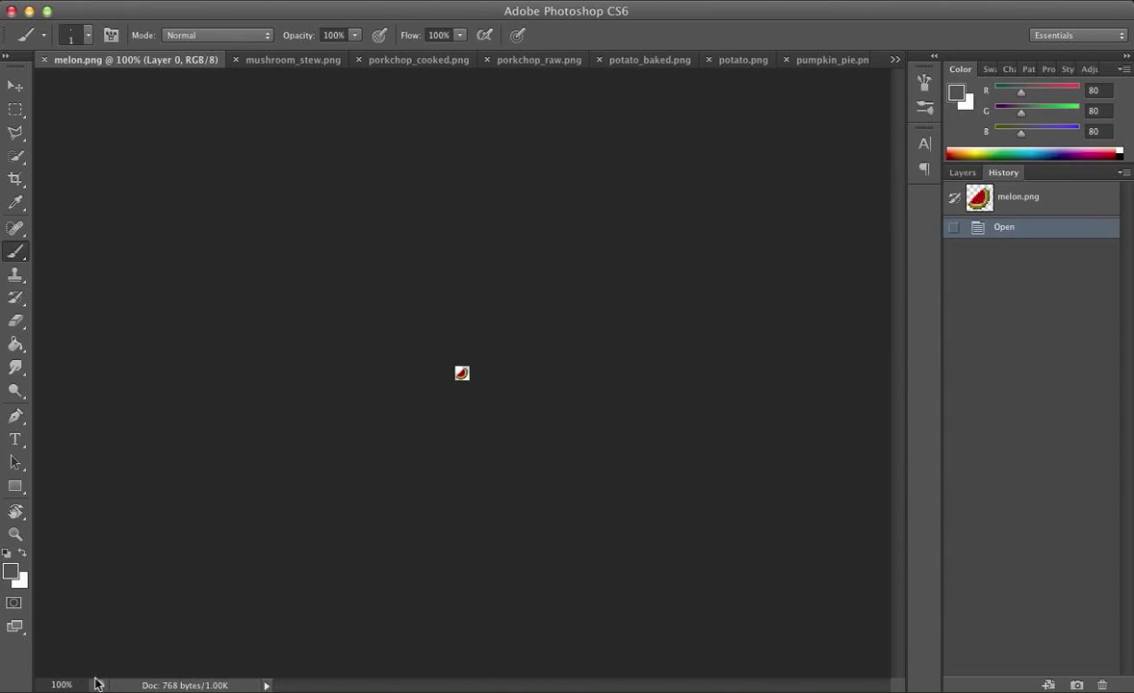
{"action": "left_click", "coordinate": [61, 685]}
{"action": "type", "text": "3200"}
{"action": "key", "text": "Return"}
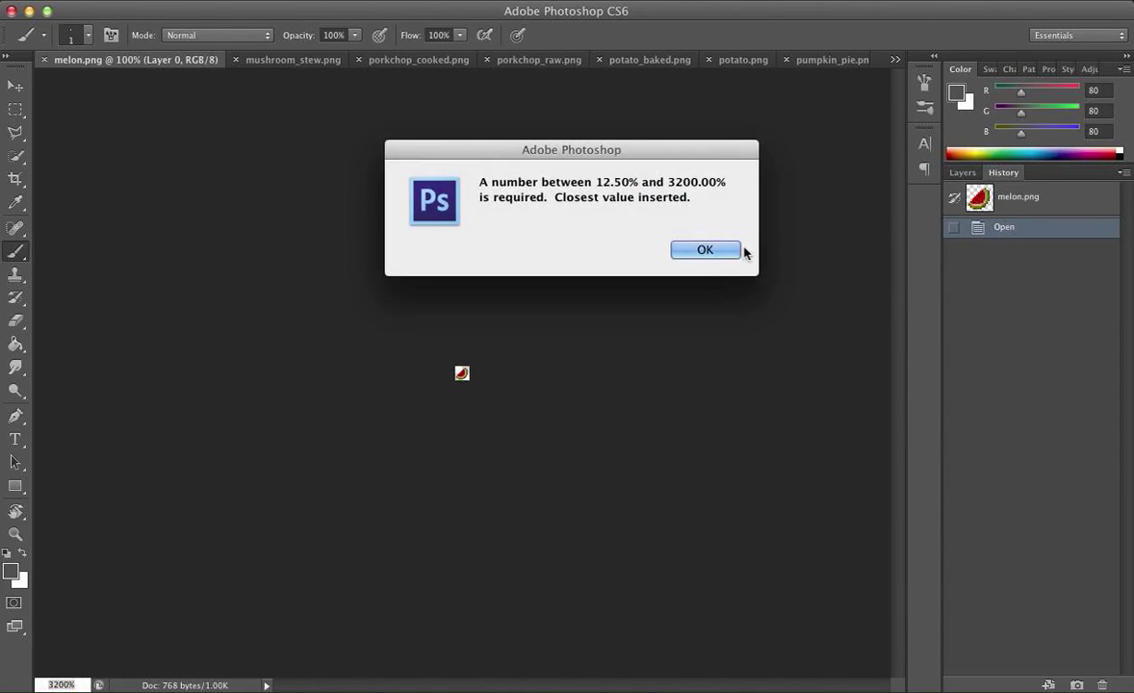
{"action": "left_click", "coordinate": [700, 248]}
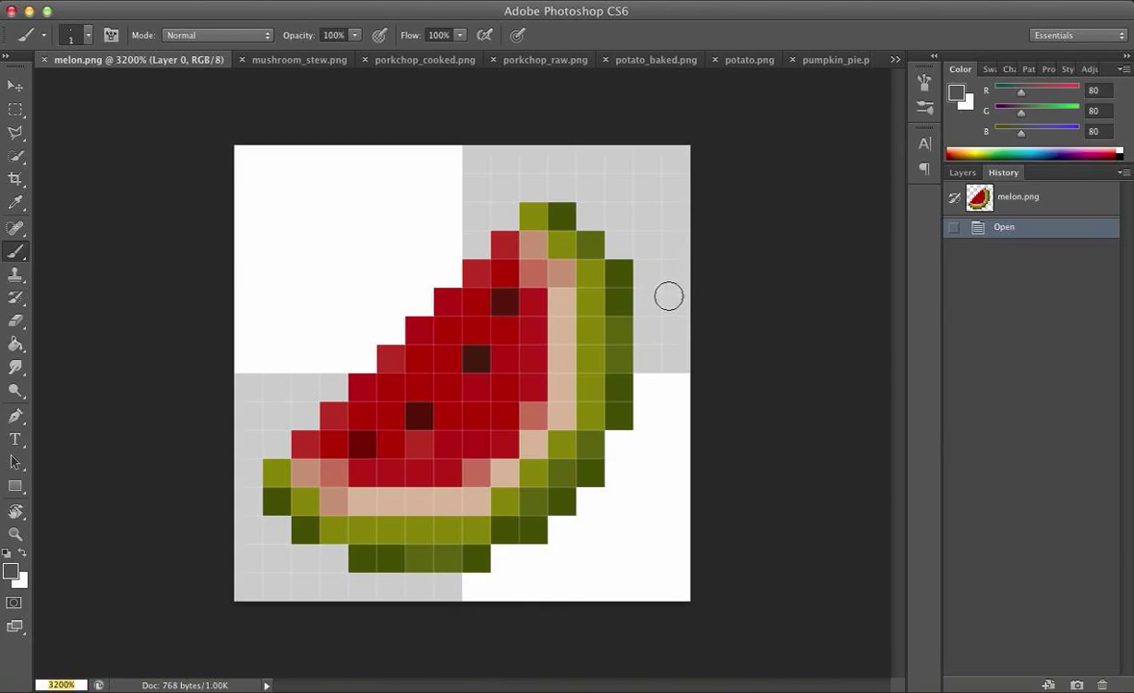
Select the whole canvas, move the melon slice up one pixel and deselect it.
{"action": "left_click", "coordinate": [14, 109]}
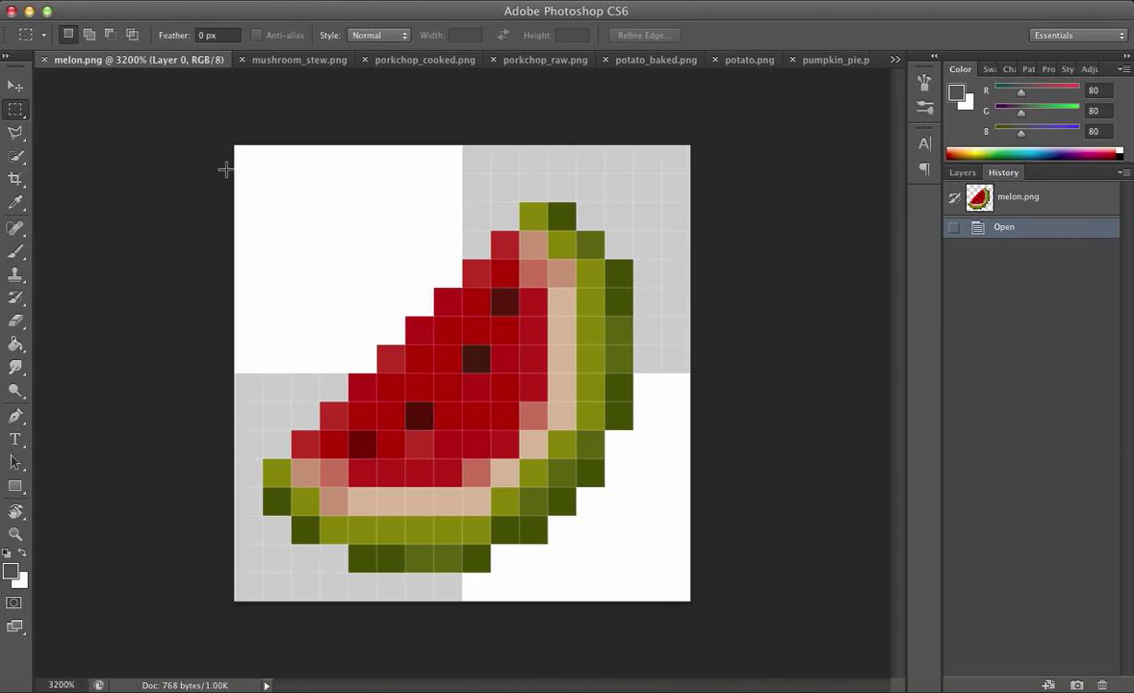
{"action": "left_click_drag", "start_coordinate": [420, 282], "coordinate": [833, 587]}
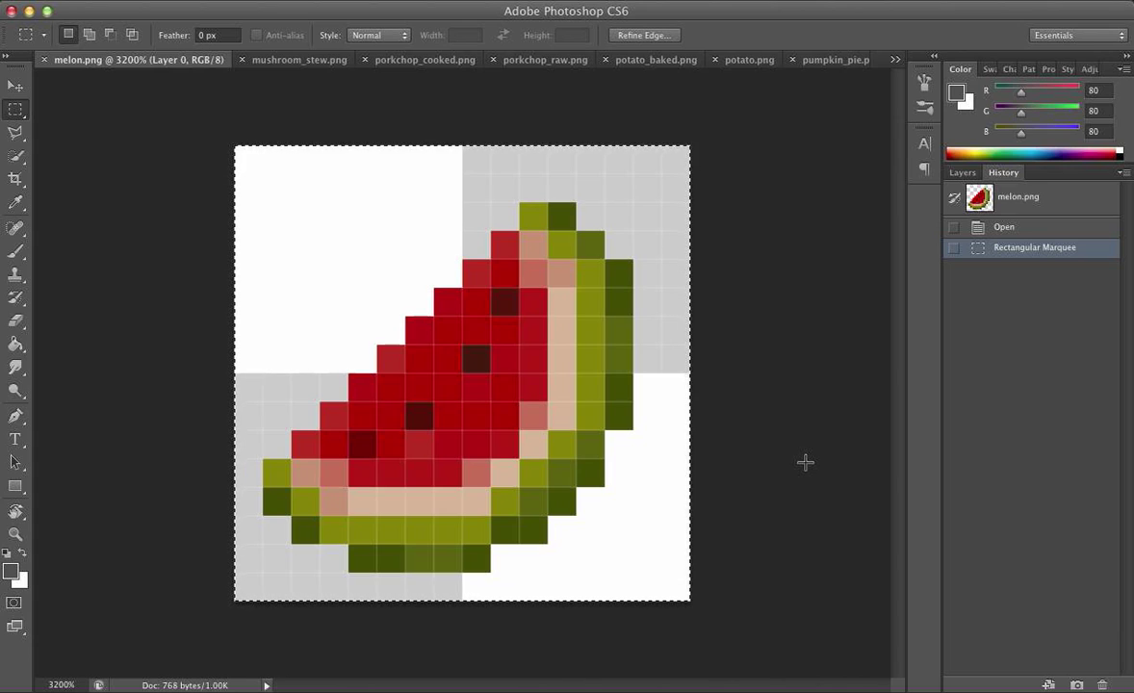
{"action": "left_click", "coordinate": [15, 85]}
{"action": "left_click_drag", "start_coordinate": [491, 397], "coordinate": [507, 448]}
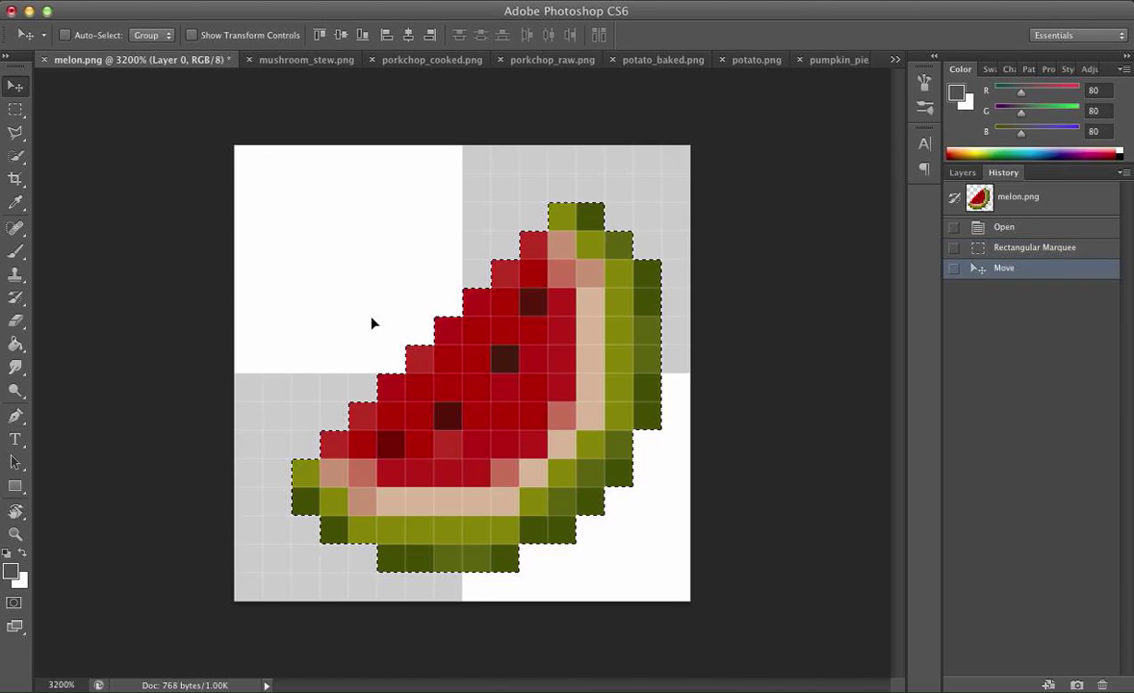
{"action": "mouse_move", "coordinate": [451, 353]}
{"action": "left_mouse_down"}
{"action": "mouse_move", "coordinate": [444, 374]}
{"action": "mouse_move", "coordinate": [443, 353]}
{"action": "left_mouse_up"}
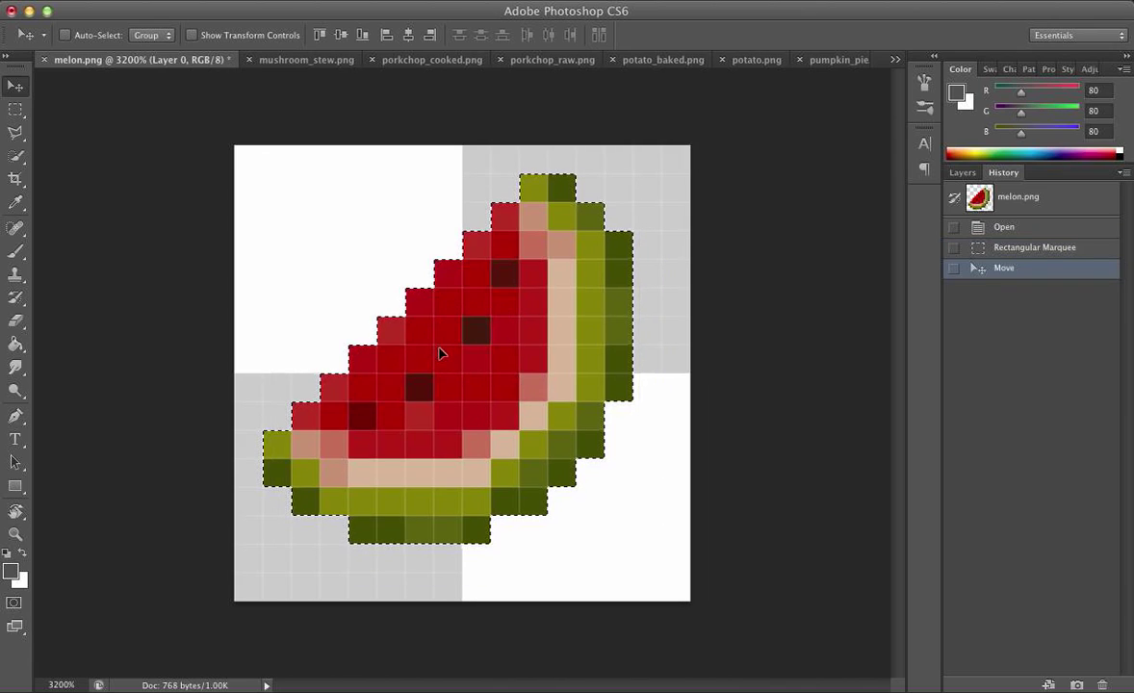
{"action": "key", "text": "m"}
{"action": "key", "text": "ctrl+d"}
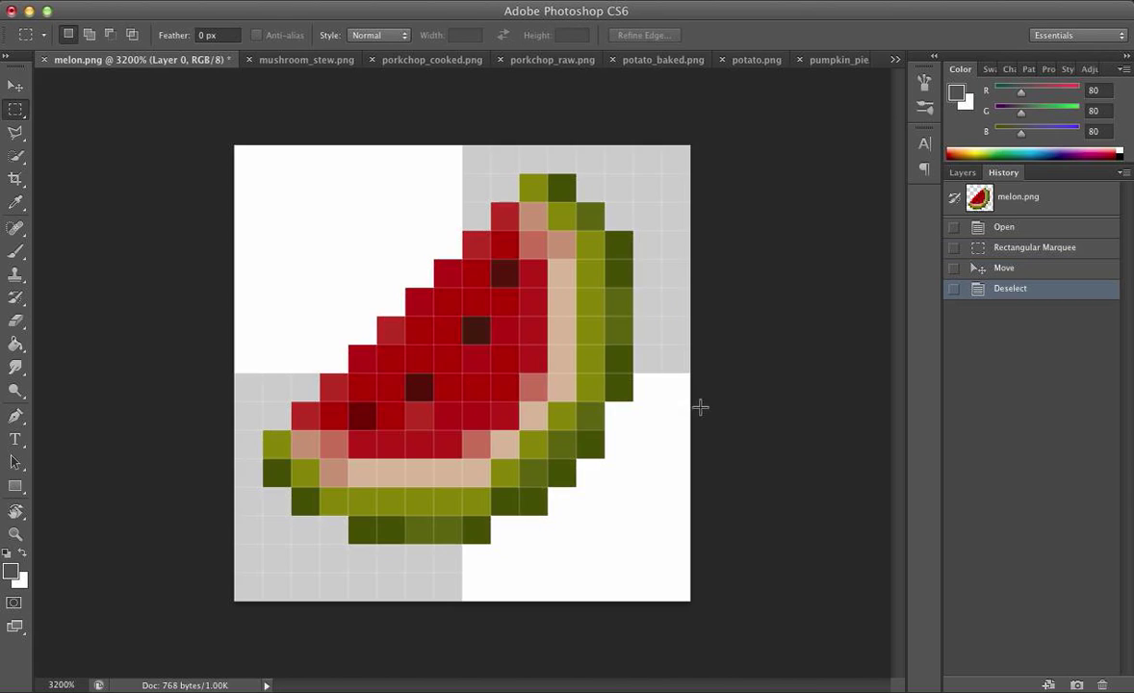
Erase the entire original melon slice from the canvas with the Eraser.
{"action": "key", "text": "b"}
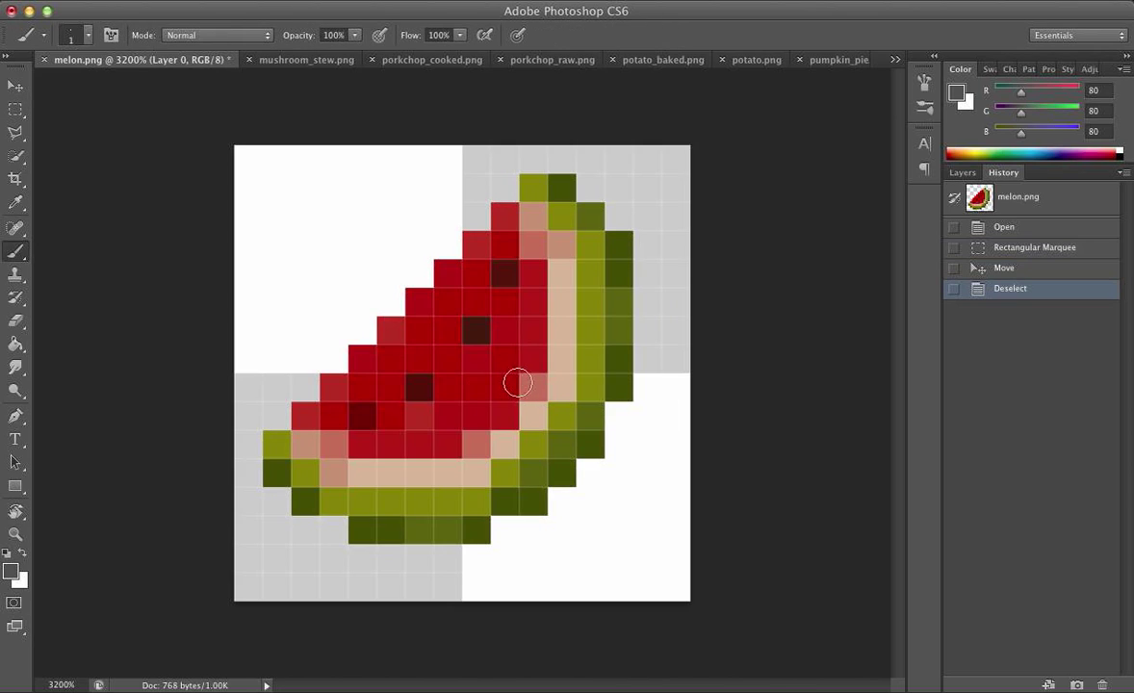
{"action": "key", "text": "e"}
{"action": "mouse_move", "coordinate": [354, 379]}
{"action": "left_mouse_down"}
{"action": "mouse_move", "coordinate": [404, 397]}
{"action": "mouse_move", "coordinate": [290, 512]}
{"action": "mouse_move", "coordinate": [514, 321]}
{"action": "mouse_move", "coordinate": [454, 300]}
{"action": "mouse_move", "coordinate": [503, 196]}
{"action": "mouse_move", "coordinate": [317, 410]}
{"action": "mouse_move", "coordinate": [282, 525]}
{"action": "mouse_move", "coordinate": [500, 405]}
{"action": "mouse_move", "coordinate": [464, 332]}
{"action": "mouse_move", "coordinate": [616, 194]}
{"action": "mouse_move", "coordinate": [655, 237]}
{"action": "mouse_move", "coordinate": [369, 544]}
{"action": "mouse_move", "coordinate": [395, 472]}
{"action": "mouse_move", "coordinate": [369, 535]}
{"action": "mouse_move", "coordinate": [643, 336]}
{"action": "mouse_move", "coordinate": [293, 557]}
{"action": "mouse_move", "coordinate": [397, 485]}
{"action": "mouse_move", "coordinate": [327, 426]}
{"action": "mouse_move", "coordinate": [258, 471]}
{"action": "mouse_move", "coordinate": [436, 316]}
{"action": "mouse_move", "coordinate": [569, 456]}
{"action": "mouse_move", "coordinate": [515, 438]}
{"action": "mouse_move", "coordinate": [457, 498]}
{"action": "mouse_move", "coordinate": [411, 514]}
{"action": "mouse_move", "coordinate": [423, 555]}
{"action": "mouse_move", "coordinate": [512, 536]}
{"action": "mouse_move", "coordinate": [570, 495]}
{"action": "mouse_move", "coordinate": [628, 366]}
{"action": "mouse_move", "coordinate": [590, 301]}
{"action": "mouse_move", "coordinate": [626, 307]}
{"action": "left_mouse_up"}
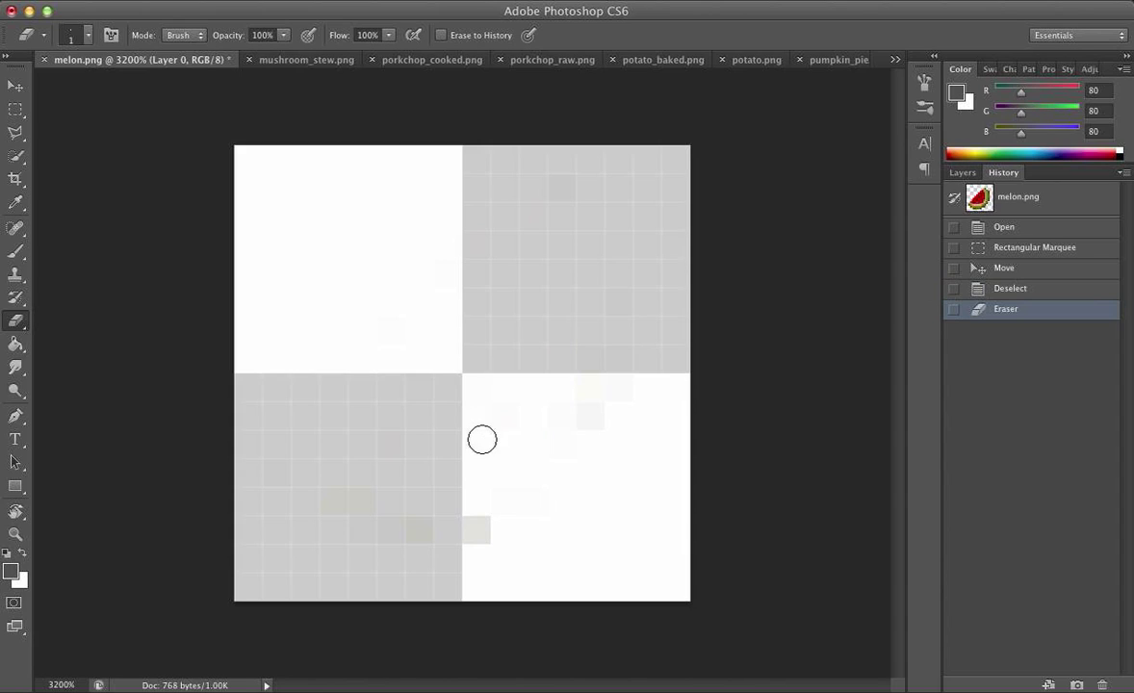
Turn on pressure-controlled brush opacity and paint a new melon slice outline in dark grey (RGB 80, 80, 80).
{"action": "key", "text": "b"}
{"action": "mouse_move", "coordinate": [534, 254]}
{"action": "left_mouse_down"}
{"action": "mouse_move", "coordinate": [346, 525]}
{"action": "mouse_move", "coordinate": [377, 547]}
{"action": "mouse_move", "coordinate": [601, 443]}
{"action": "mouse_move", "coordinate": [549, 309]}
{"action": "left_mouse_up"}
{"action": "key", "text": "super+z"}
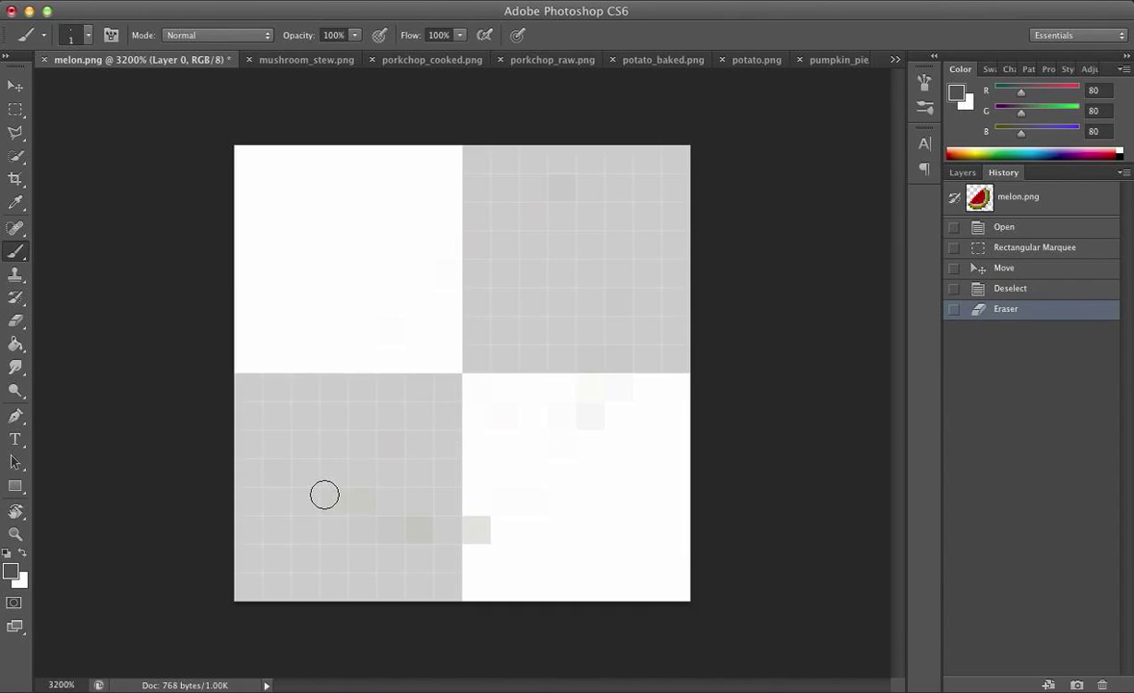
{"action": "left_click", "coordinate": [380, 35]}
{"action": "mouse_move", "coordinate": [333, 472]}
{"action": "left_mouse_down"}
{"action": "mouse_move", "coordinate": [334, 491]}
{"action": "mouse_move", "coordinate": [578, 230]}
{"action": "mouse_move", "coordinate": [367, 443]}
{"action": "mouse_move", "coordinate": [424, 394]}
{"action": "mouse_move", "coordinate": [539, 240]}
{"action": "left_mouse_up"}
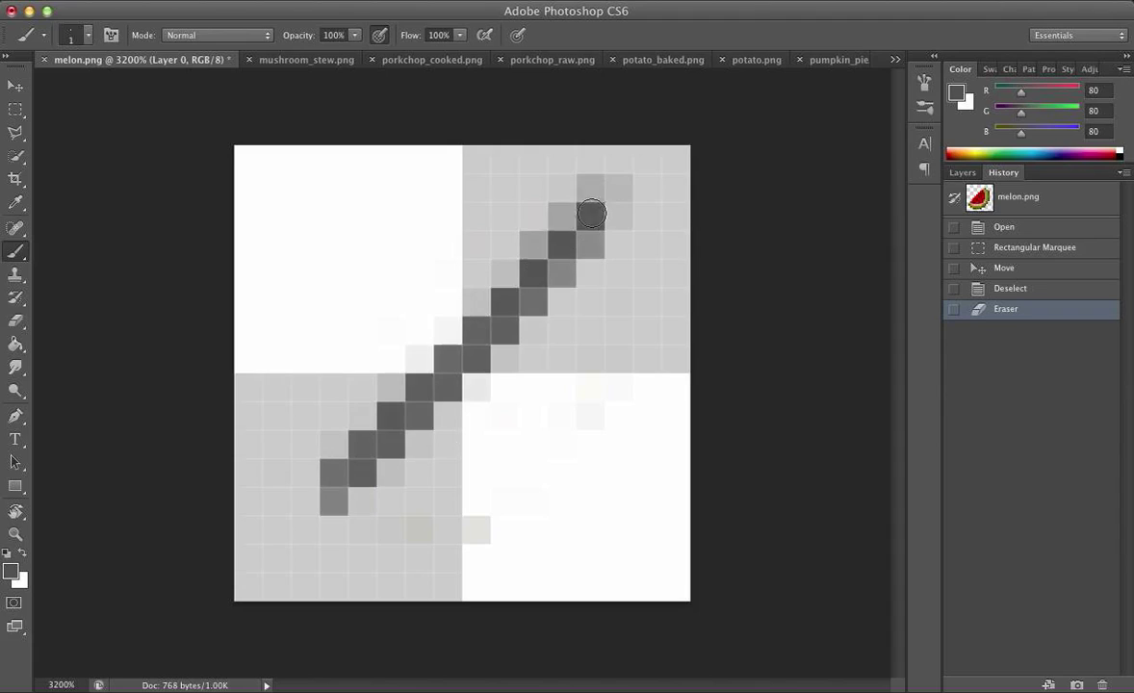
{"action": "mouse_move", "coordinate": [573, 544]}
{"action": "left_mouse_down"}
{"action": "mouse_move", "coordinate": [674, 279]}
{"action": "mouse_move", "coordinate": [616, 183]}
{"action": "mouse_move", "coordinate": [636, 193]}
{"action": "mouse_move", "coordinate": [701, 381]}
{"action": "mouse_move", "coordinate": [578, 510]}
{"action": "mouse_move", "coordinate": [405, 510]}
{"action": "mouse_move", "coordinate": [342, 462]}
{"action": "mouse_move", "coordinate": [518, 548]}
{"action": "mouse_move", "coordinate": [685, 267]}
{"action": "mouse_move", "coordinate": [676, 241]}
{"action": "mouse_move", "coordinate": [621, 211]}
{"action": "left_mouse_up"}
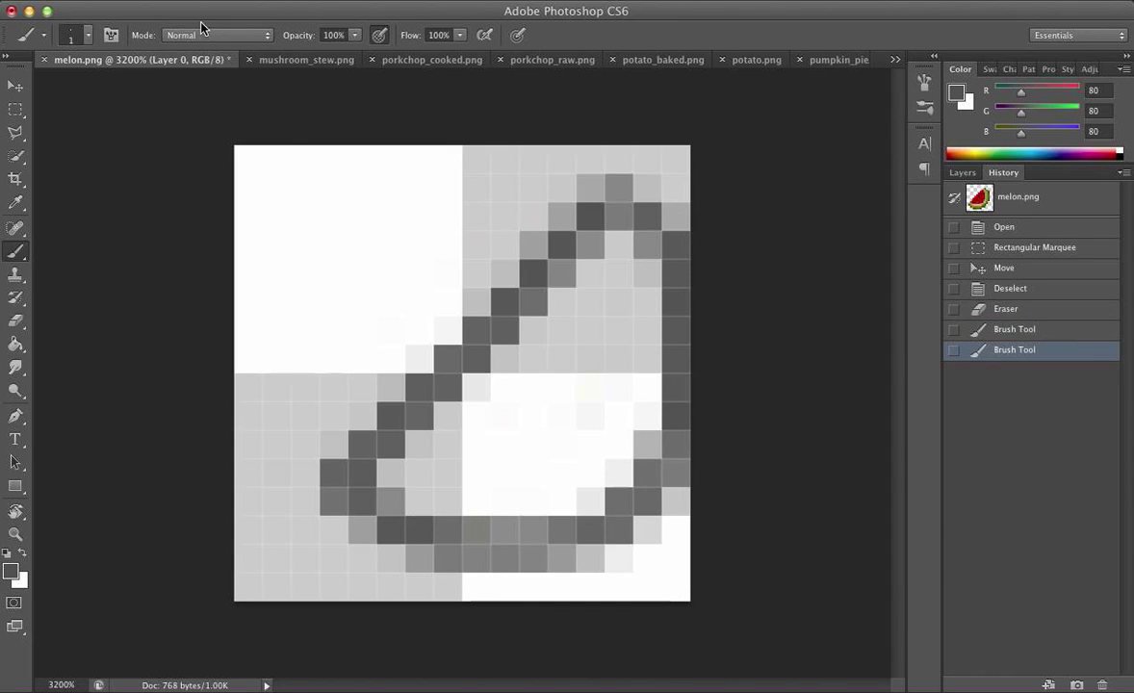
Choose another hard round brush preset at 1 px and darken the lighter pixels of the grey melon outline.
{"action": "left_click", "coordinate": [120, 35]}
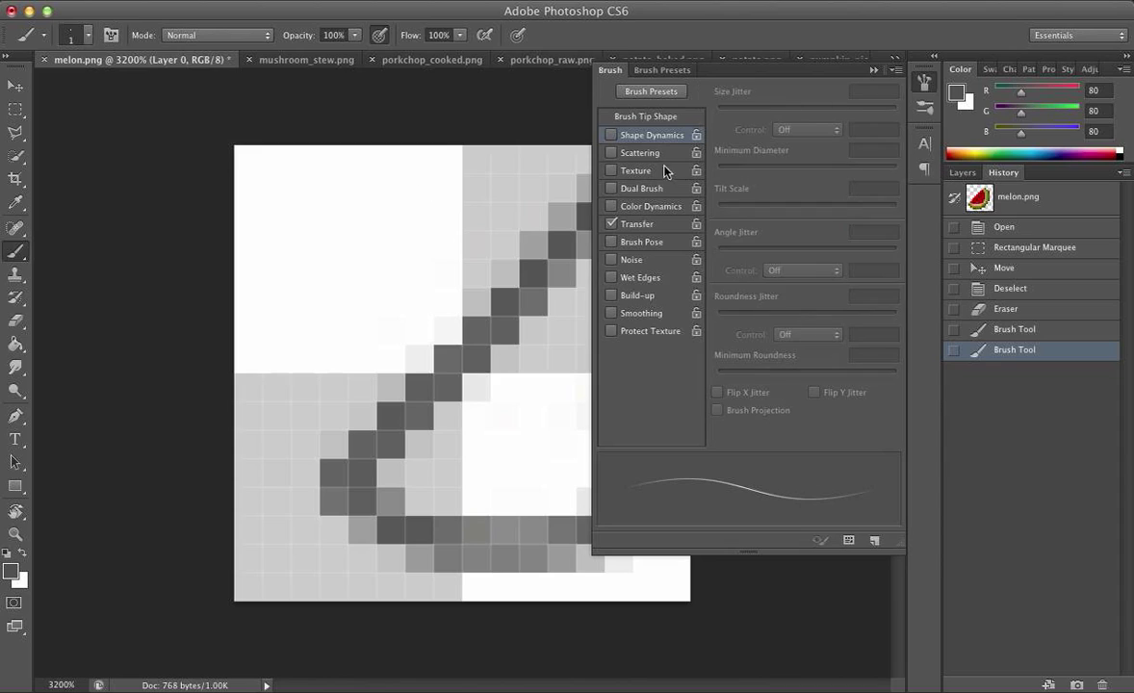
{"action": "left_click", "coordinate": [636, 91]}
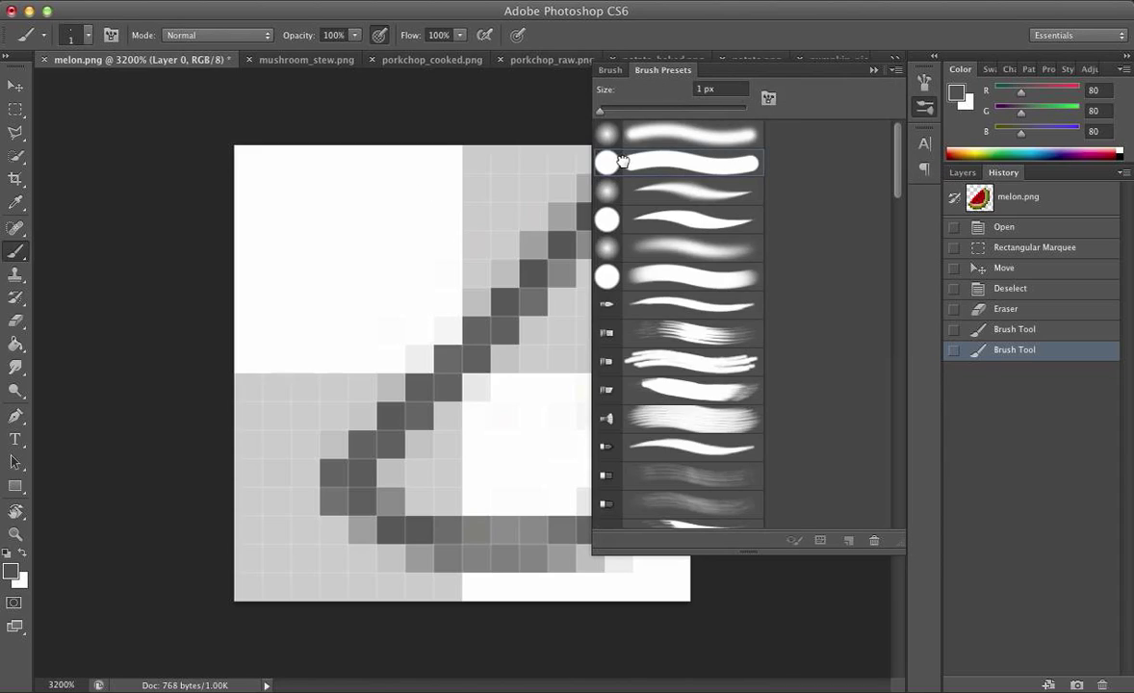
{"action": "left_click_drag", "start_coordinate": [512, 316], "coordinate": [418, 409]}
{"action": "left_click", "coordinate": [654, 270]}
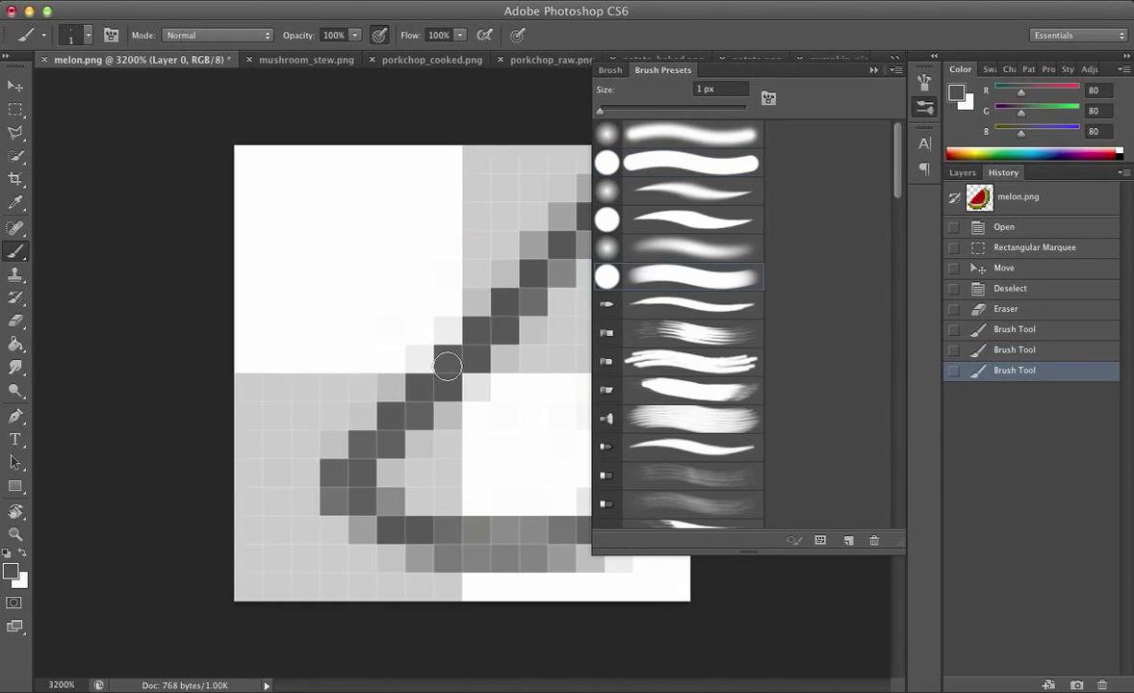
{"action": "left_click", "coordinate": [426, 534]}
{"action": "left_click", "coordinate": [453, 531]}
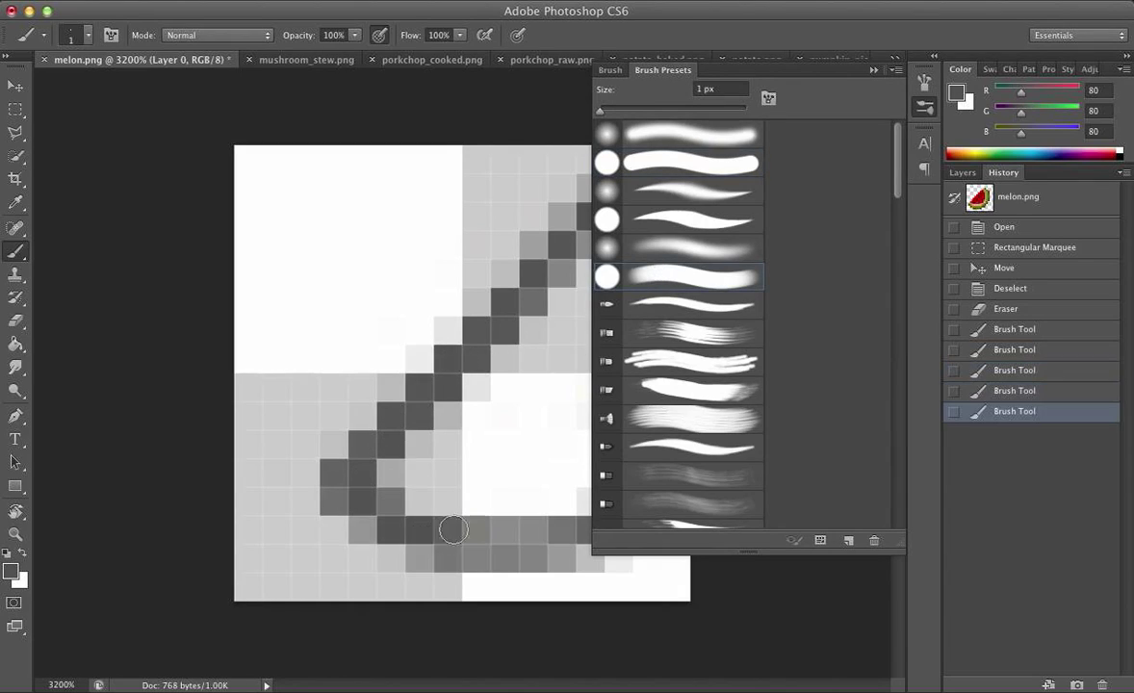
{"action": "left_click", "coordinate": [874, 71]}
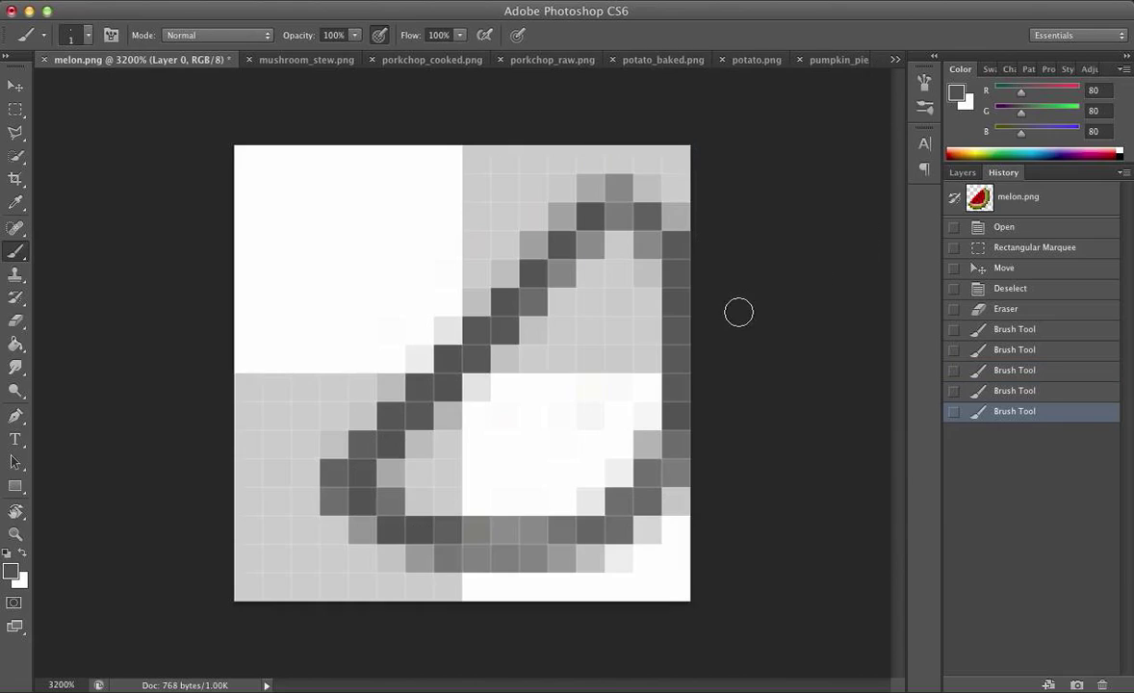
{"action": "mouse_move", "coordinate": [615, 210]}
{"action": "left_mouse_down"}
{"action": "mouse_move", "coordinate": [373, 455]}
{"action": "mouse_move", "coordinate": [363, 502]}
{"action": "mouse_move", "coordinate": [444, 544]}
{"action": "mouse_move", "coordinate": [556, 536]}
{"action": "mouse_move", "coordinate": [614, 509]}
{"action": "mouse_move", "coordinate": [674, 414]}
{"action": "mouse_move", "coordinate": [679, 251]}
{"action": "left_mouse_up"}
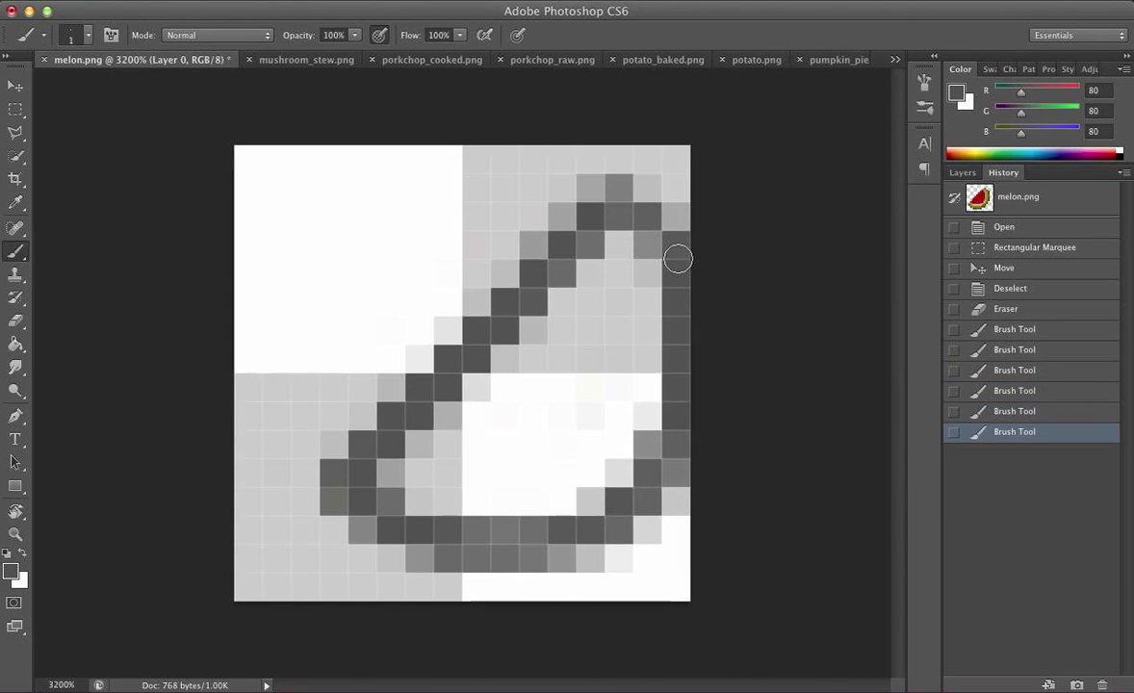
Move the melon outline two pixels to the left and paint a grey band along its outer right edge.
{"action": "key", "text": "m"}
{"action": "mouse_move", "coordinate": [228, 136]}
{"action": "left_mouse_down"}
{"action": "mouse_move", "coordinate": [978, 592]}
{"action": "mouse_move", "coordinate": [993, 633]}
{"action": "left_mouse_up"}
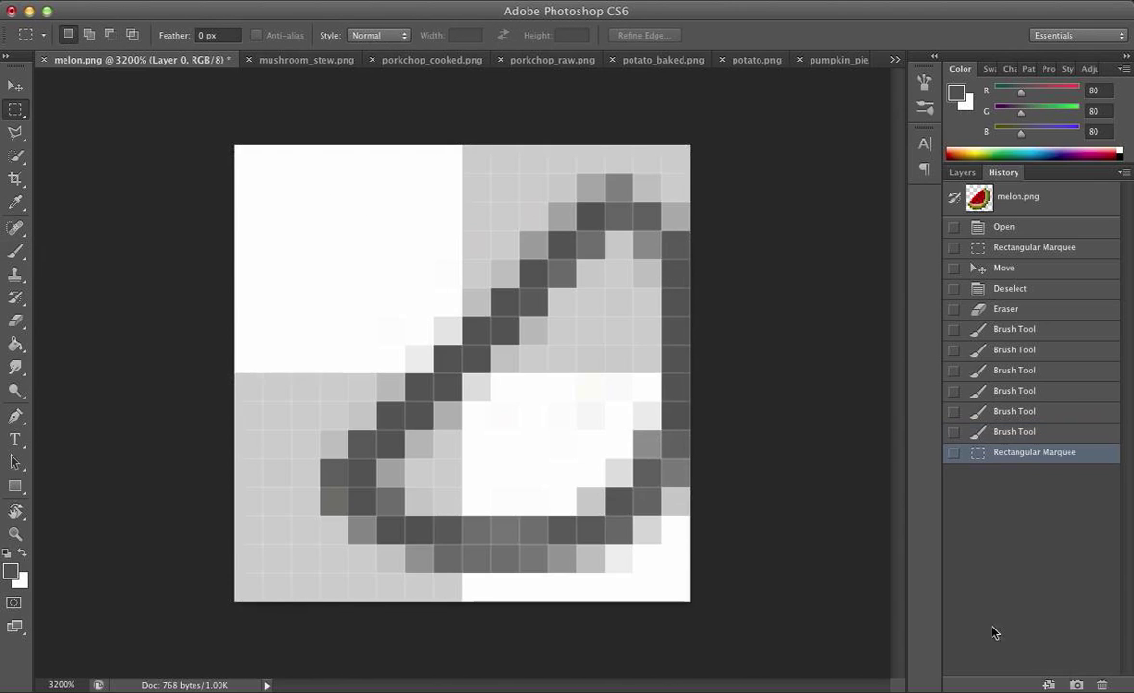
{"action": "key", "text": "v"}
{"action": "left_click_drag", "start_coordinate": [468, 359], "coordinate": [433, 342]}
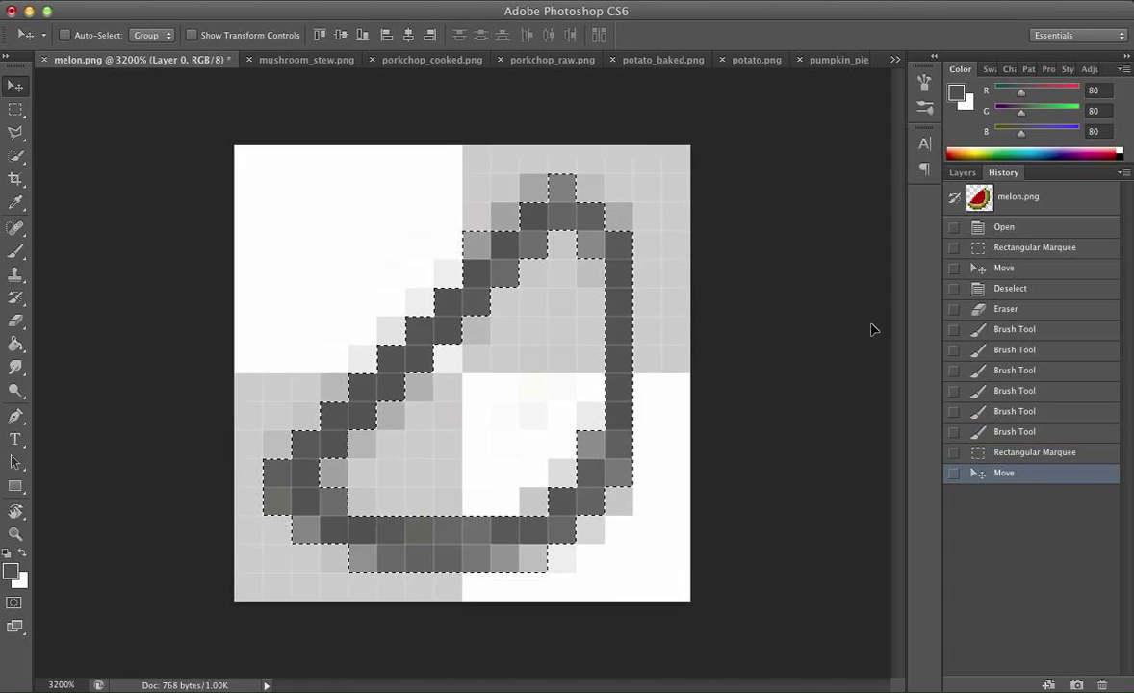
{"action": "key", "text": "m"}
{"action": "key", "text": "ctrl+d"}
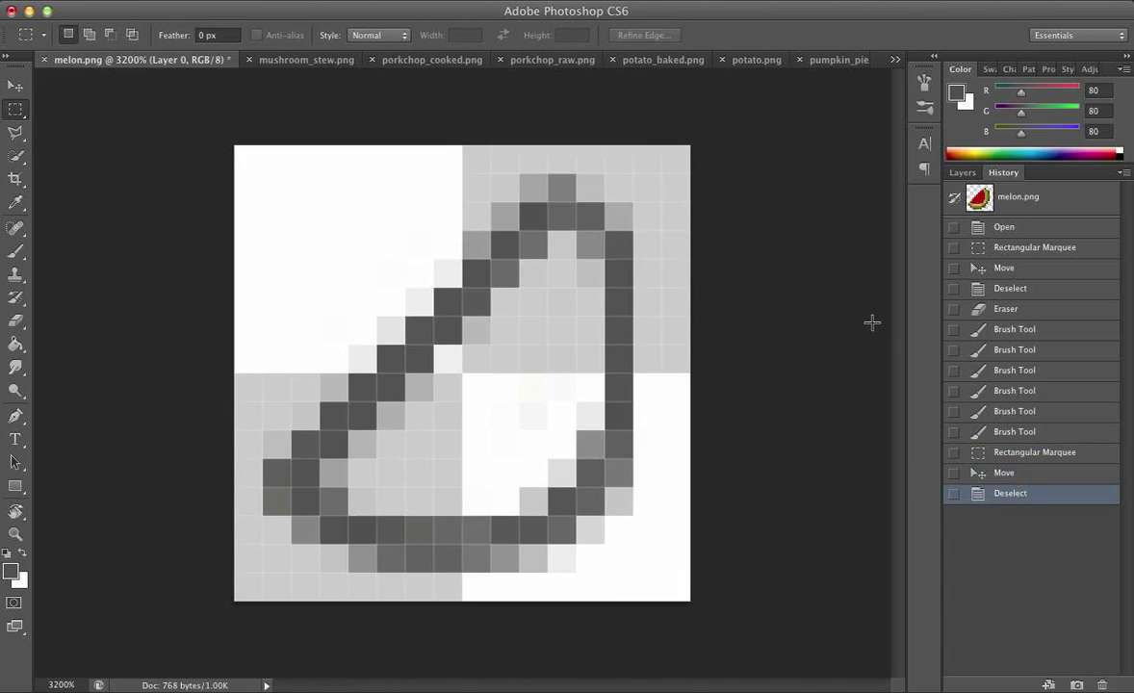
{"action": "key", "text": "b"}
{"action": "mouse_move", "coordinate": [645, 256]}
{"action": "left_mouse_down"}
{"action": "mouse_move", "coordinate": [675, 352]}
{"action": "mouse_move", "coordinate": [660, 420]}
{"action": "mouse_move", "coordinate": [607, 502]}
{"action": "mouse_move", "coordinate": [523, 546]}
{"action": "mouse_move", "coordinate": [602, 477]}
{"action": "mouse_move", "coordinate": [654, 385]}
{"action": "mouse_move", "coordinate": [645, 258]}
{"action": "left_mouse_up"}
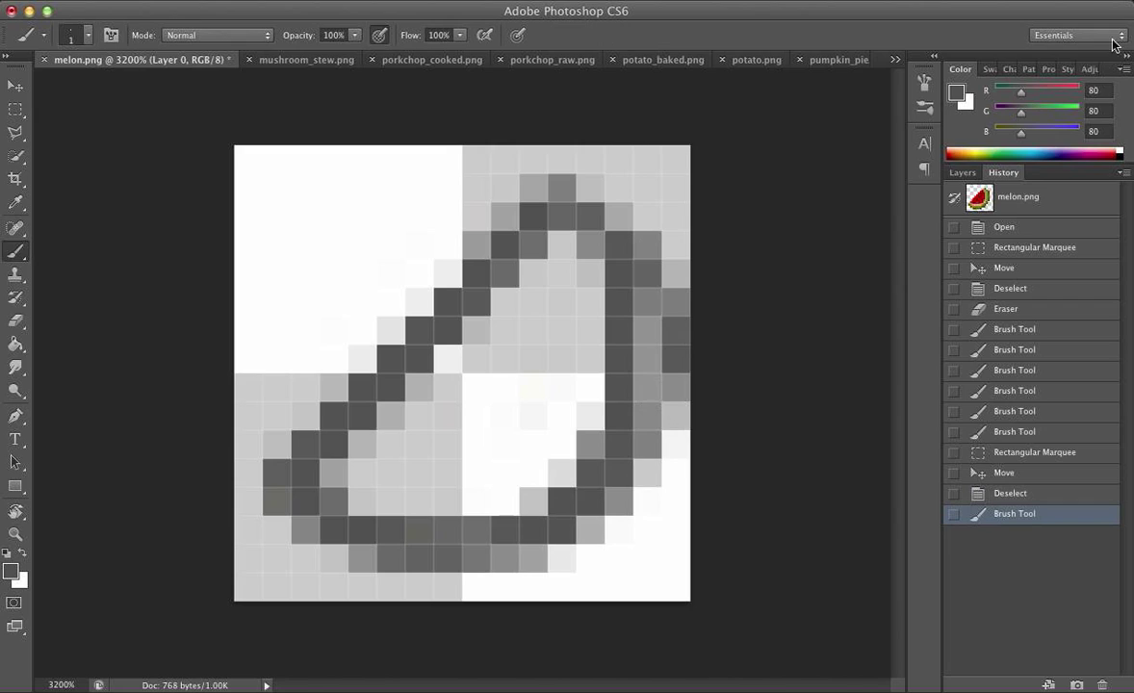
Set the foreground colour to red (RGB 246, 33, 33) and paint diagonal flesh strokes inside the outline.
{"action": "left_click", "coordinate": [954, 93]}
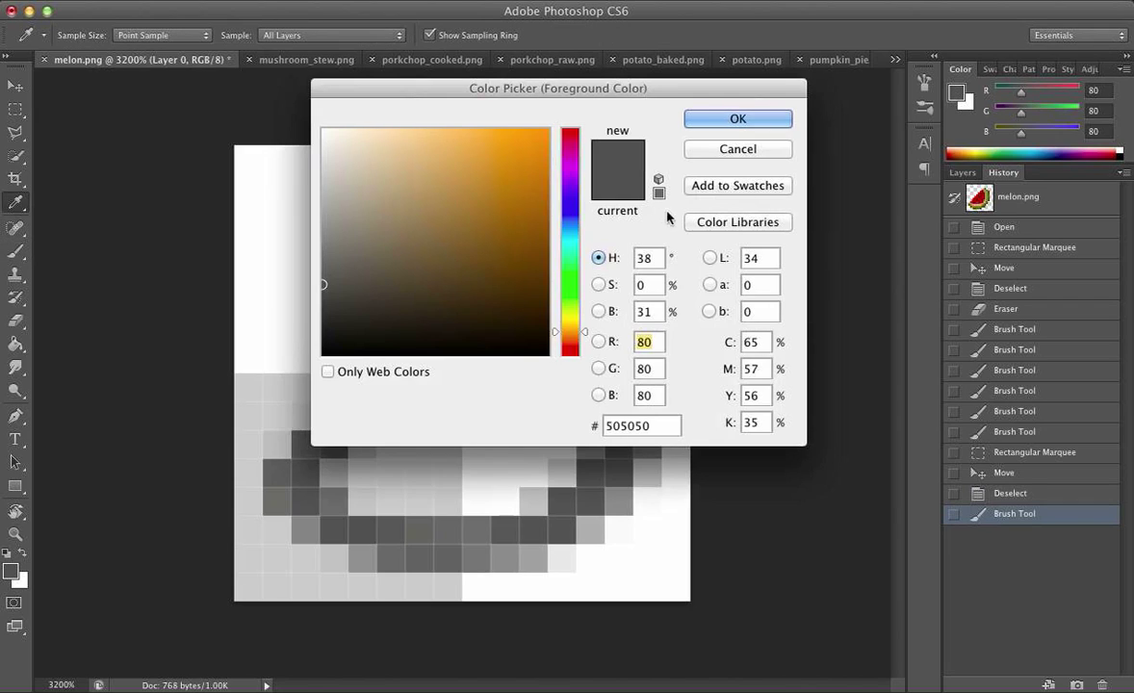
{"action": "left_click_drag", "start_coordinate": [582, 185], "coordinate": [570, 115]}
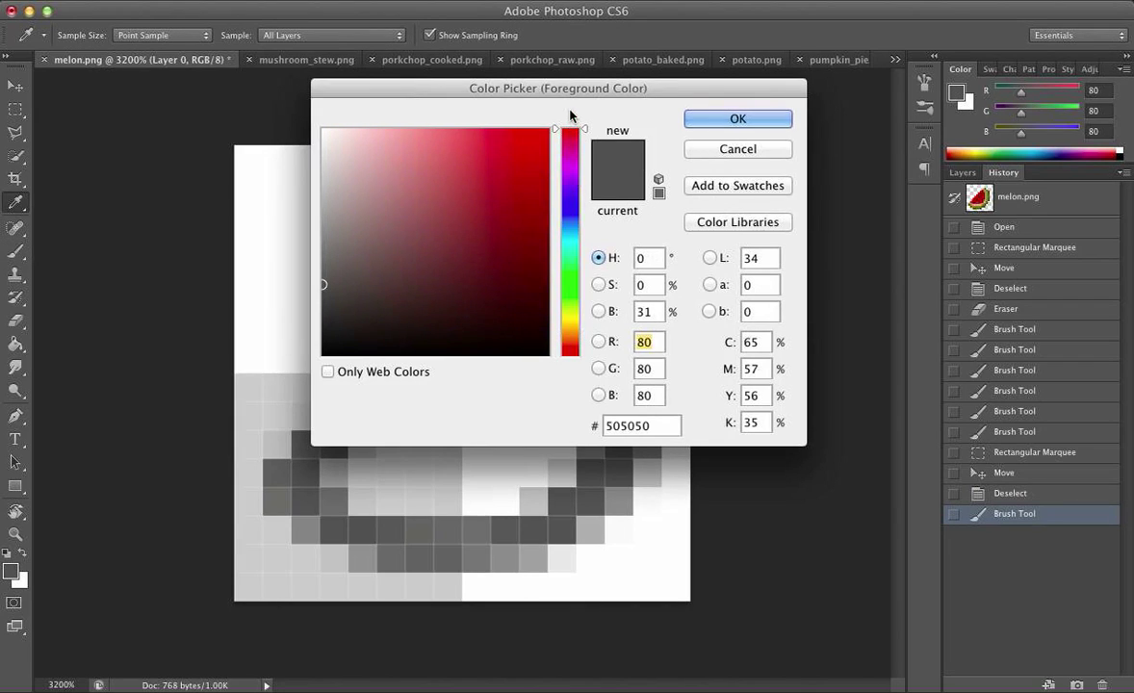
{"action": "left_click_drag", "start_coordinate": [463, 246], "coordinate": [520, 136]}
{"action": "left_click", "coordinate": [689, 117]}
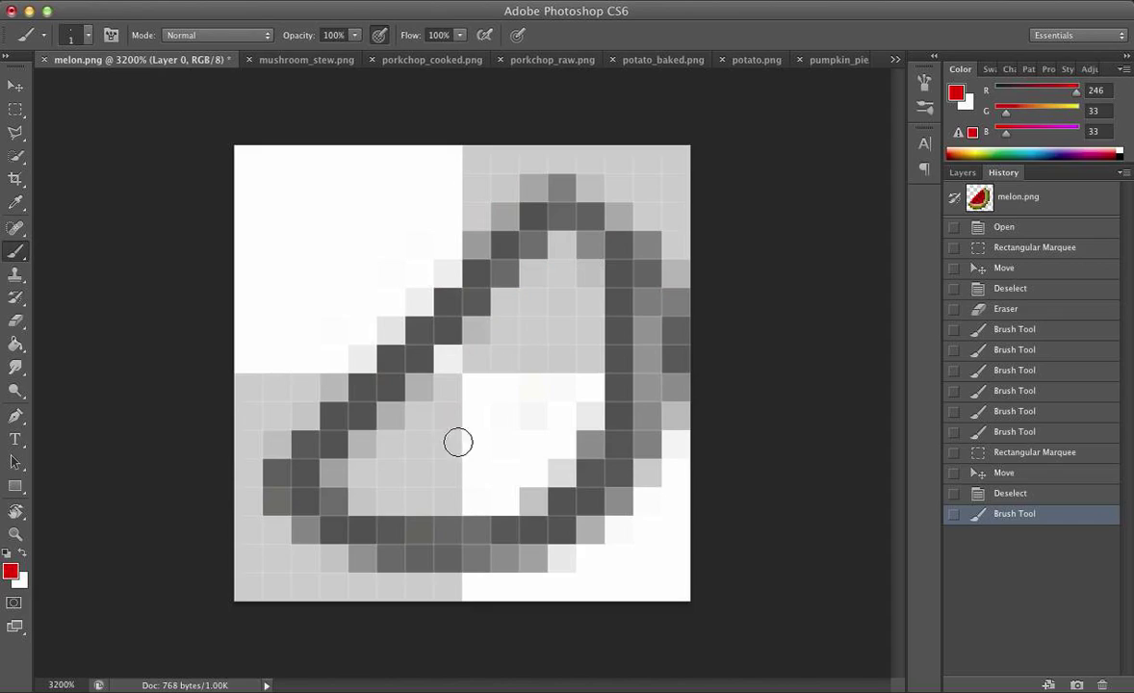
{"action": "mouse_move", "coordinate": [412, 480]}
{"action": "left_mouse_down"}
{"action": "mouse_move", "coordinate": [494, 434]}
{"action": "mouse_move", "coordinate": [409, 500]}
{"action": "mouse_move", "coordinate": [439, 474]}
{"action": "mouse_move", "coordinate": [569, 271]}
{"action": "left_mouse_up"}
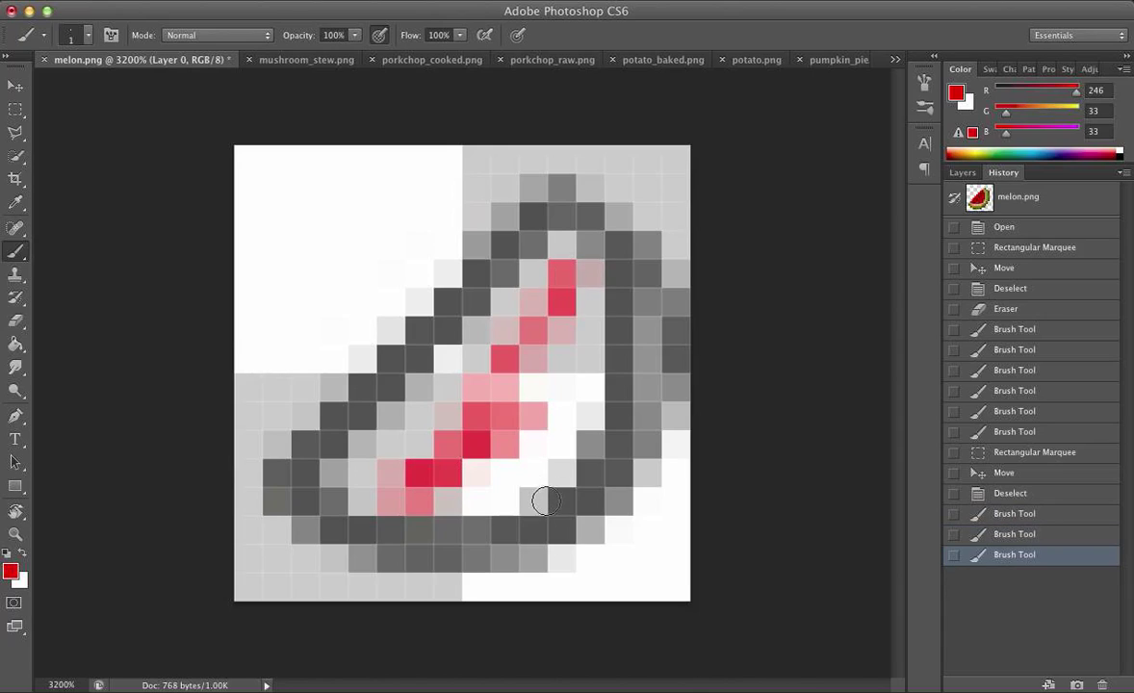
{"action": "key", "text": "g"}
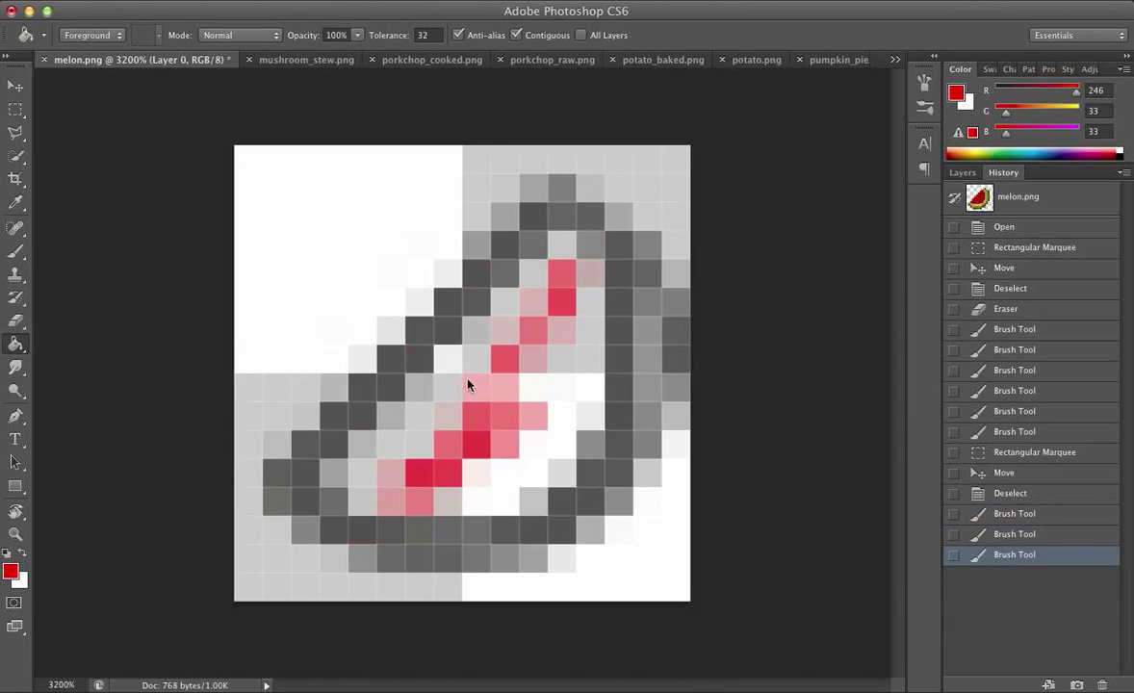
{"action": "left_click", "coordinate": [473, 388]}
{"action": "key", "text": "ctrl+z"}
Paint the flesh area along the inside of the slanted outline edge solid red with the brush.
{"action": "key", "text": "b"}
{"action": "mouse_move", "coordinate": [362, 438]}
{"action": "left_mouse_down"}
{"action": "mouse_move", "coordinate": [339, 460]}
{"action": "mouse_move", "coordinate": [362, 488]}
{"action": "mouse_move", "coordinate": [347, 423]}
{"action": "mouse_move", "coordinate": [385, 366]}
{"action": "mouse_move", "coordinate": [502, 302]}
{"action": "mouse_move", "coordinate": [515, 241]}
{"action": "mouse_move", "coordinate": [429, 356]}
{"action": "mouse_move", "coordinate": [416, 463]}
{"action": "mouse_move", "coordinate": [333, 457]}
{"action": "mouse_move", "coordinate": [400, 394]}
{"action": "mouse_move", "coordinate": [515, 231]}
{"action": "mouse_move", "coordinate": [512, 313]}
{"action": "mouse_move", "coordinate": [385, 357]}
{"action": "left_mouse_up"}
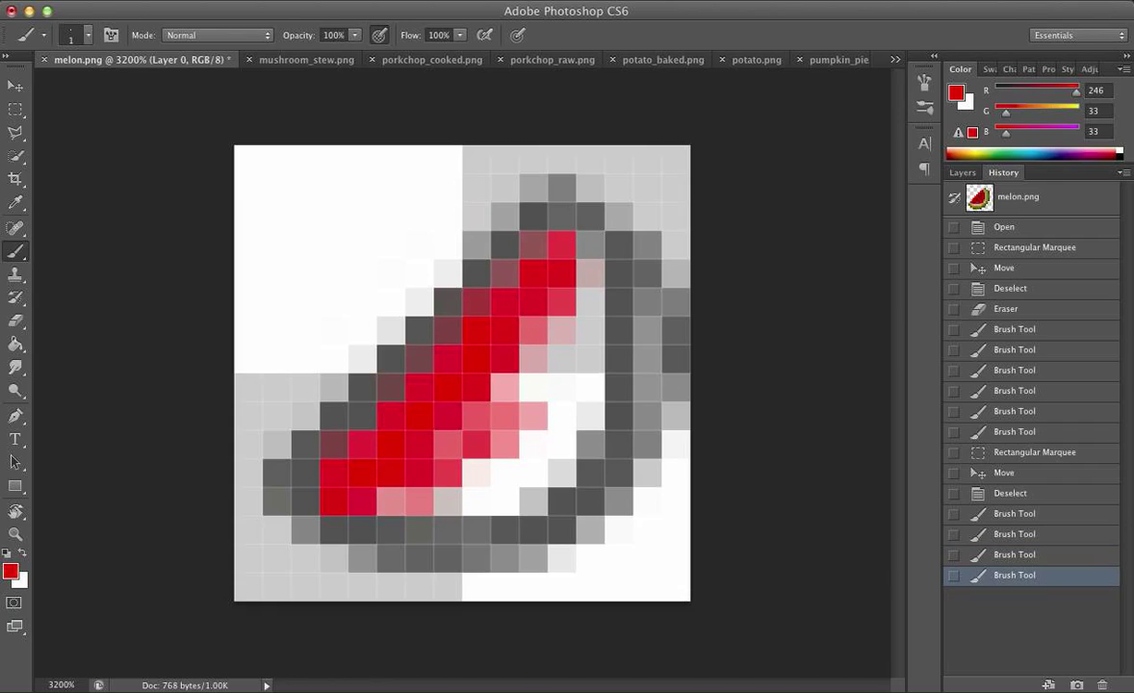
Set the foreground colour to bright green (RGB 21, 255, 0) and paint the rind between the red flesh and the outer curve.
{"action": "left_click_drag", "start_coordinate": [1002, 149], "coordinate": [999, 152]}
{"action": "left_click", "coordinate": [958, 95]}
{"action": "left_click", "coordinate": [550, 115]}
{"action": "left_click", "coordinate": [705, 124]}
{"action": "mouse_move", "coordinate": [409, 490]}
{"action": "left_mouse_down"}
{"action": "mouse_move", "coordinate": [528, 481]}
{"action": "mouse_move", "coordinate": [456, 495]}
{"action": "mouse_move", "coordinate": [504, 468]}
{"action": "mouse_move", "coordinate": [388, 504]}
{"action": "left_mouse_up"}
{"action": "mouse_move", "coordinate": [537, 432]}
{"action": "left_mouse_down"}
{"action": "mouse_move", "coordinate": [570, 389]}
{"action": "mouse_move", "coordinate": [506, 431]}
{"action": "mouse_move", "coordinate": [530, 383]}
{"action": "mouse_move", "coordinate": [521, 388]}
{"action": "mouse_move", "coordinate": [565, 336]}
{"action": "mouse_move", "coordinate": [542, 374]}
{"action": "mouse_move", "coordinate": [549, 348]}
{"action": "mouse_move", "coordinate": [523, 349]}
{"action": "mouse_move", "coordinate": [517, 382]}
{"action": "left_mouse_up"}
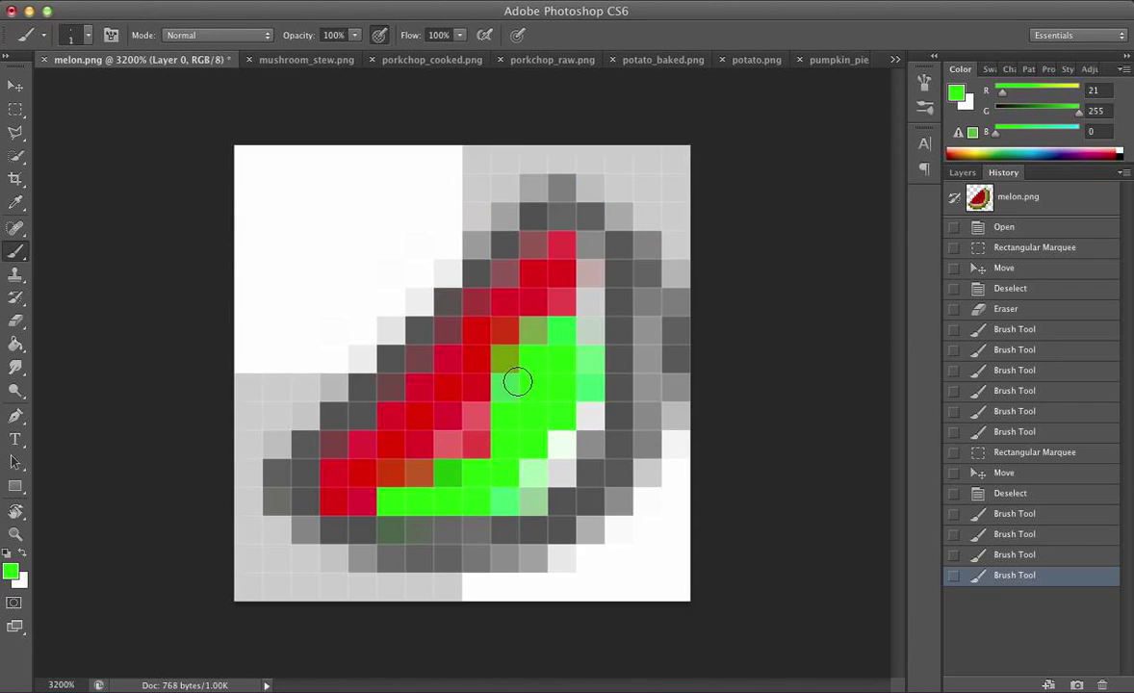
{"action": "mouse_move", "coordinate": [571, 326]}
{"action": "left_mouse_down"}
{"action": "mouse_move", "coordinate": [595, 279]}
{"action": "mouse_move", "coordinate": [570, 341]}
{"action": "left_mouse_up"}
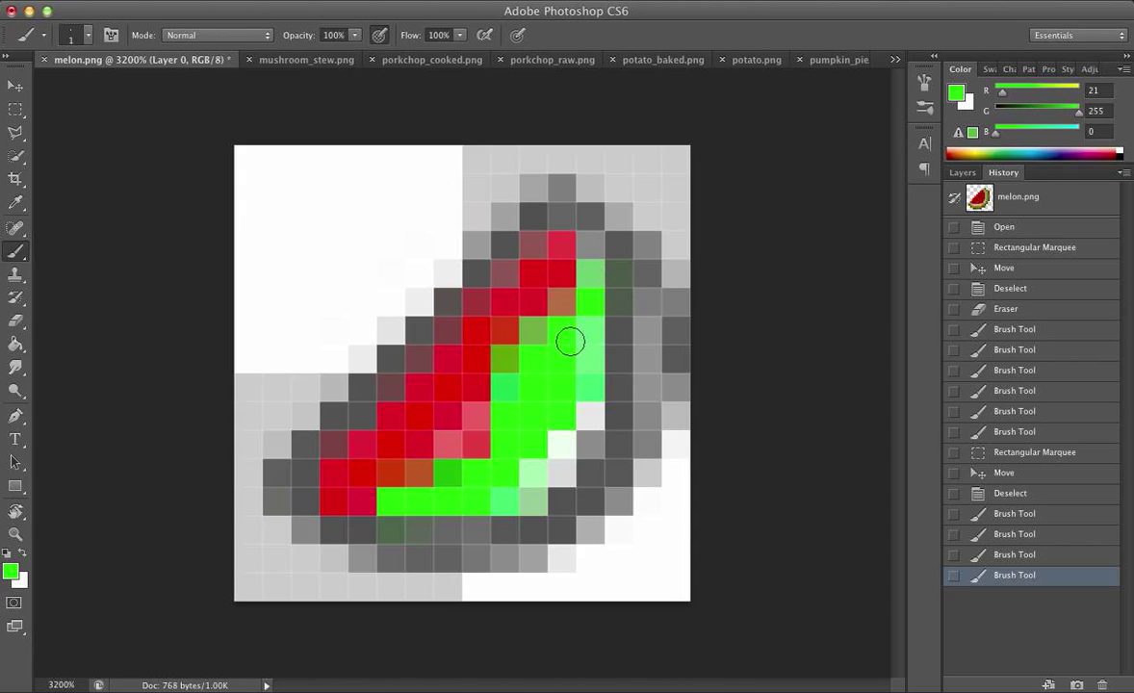
{"action": "left_click", "coordinate": [488, 461]}
Set the foreground colour to dark red (RGB 108, 19, 19) and paint the pixels between the green rind and the right-hand outline.
{"action": "left_click", "coordinate": [956, 94]}
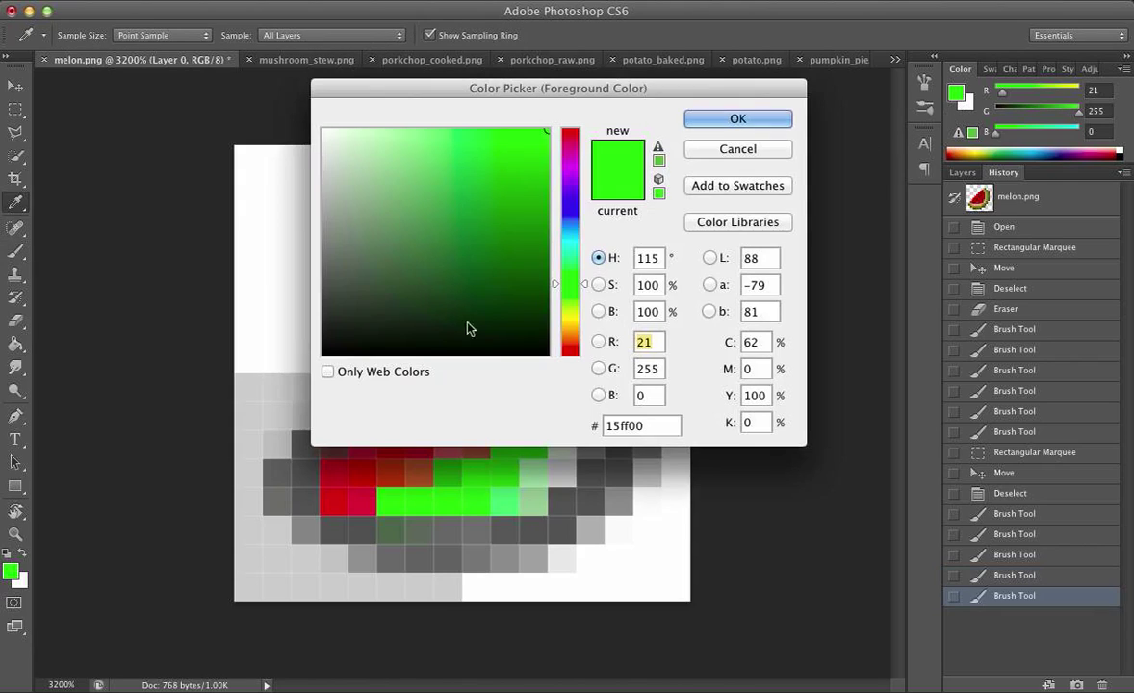
{"action": "left_click_drag", "start_coordinate": [569, 331], "coordinate": [570, 385]}
{"action": "left_click_drag", "start_coordinate": [519, 314], "coordinate": [509, 260]}
{"action": "key", "text": "Return"}
{"action": "key", "text": "b"}
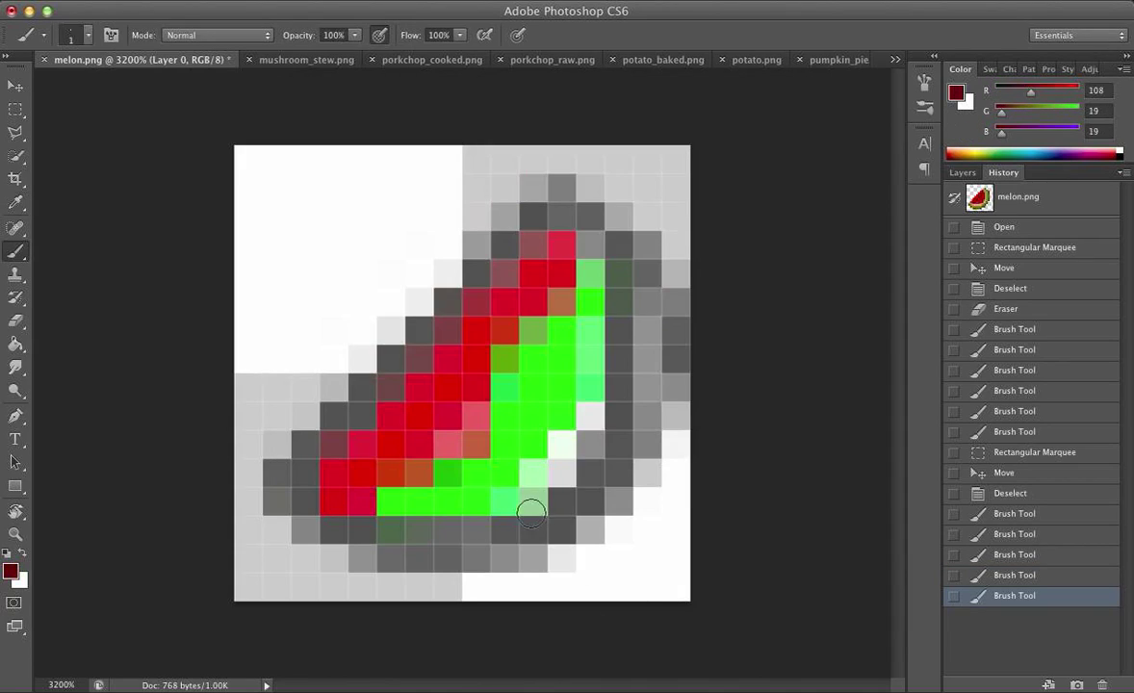
{"action": "left_click", "coordinate": [534, 505]}
{"action": "left_click", "coordinate": [533, 504]}
{"action": "left_click", "coordinate": [530, 504]}
{"action": "left_click", "coordinate": [514, 505]}
{"action": "left_click", "coordinate": [515, 503]}
{"action": "left_click", "coordinate": [533, 481]}
{"action": "left_click", "coordinate": [534, 475]}
{"action": "left_click", "coordinate": [537, 474]}
{"action": "left_click", "coordinate": [562, 472]}
{"action": "left_click", "coordinate": [562, 471]}
{"action": "left_click", "coordinate": [564, 446]}
{"action": "left_click", "coordinate": [579, 448]}
{"action": "left_click", "coordinate": [580, 447]}
{"action": "mouse_move", "coordinate": [588, 403]}
{"action": "left_mouse_down"}
{"action": "mouse_move", "coordinate": [596, 270]}
{"action": "mouse_move", "coordinate": [593, 436]}
{"action": "mouse_move", "coordinate": [592, 395]}
{"action": "mouse_move", "coordinate": [589, 436]}
{"action": "left_mouse_up"}
Reset the foreground colour to black and paint four seed pixels diagonally across the red flesh.
{"action": "key", "text": "d"}
{"action": "left_click_drag", "start_coordinate": [364, 470], "coordinate": [358, 474]}
{"action": "left_click_drag", "start_coordinate": [408, 428], "coordinate": [419, 417]}
{"action": "left_click", "coordinate": [473, 361]}
{"action": "left_click", "coordinate": [531, 303]}
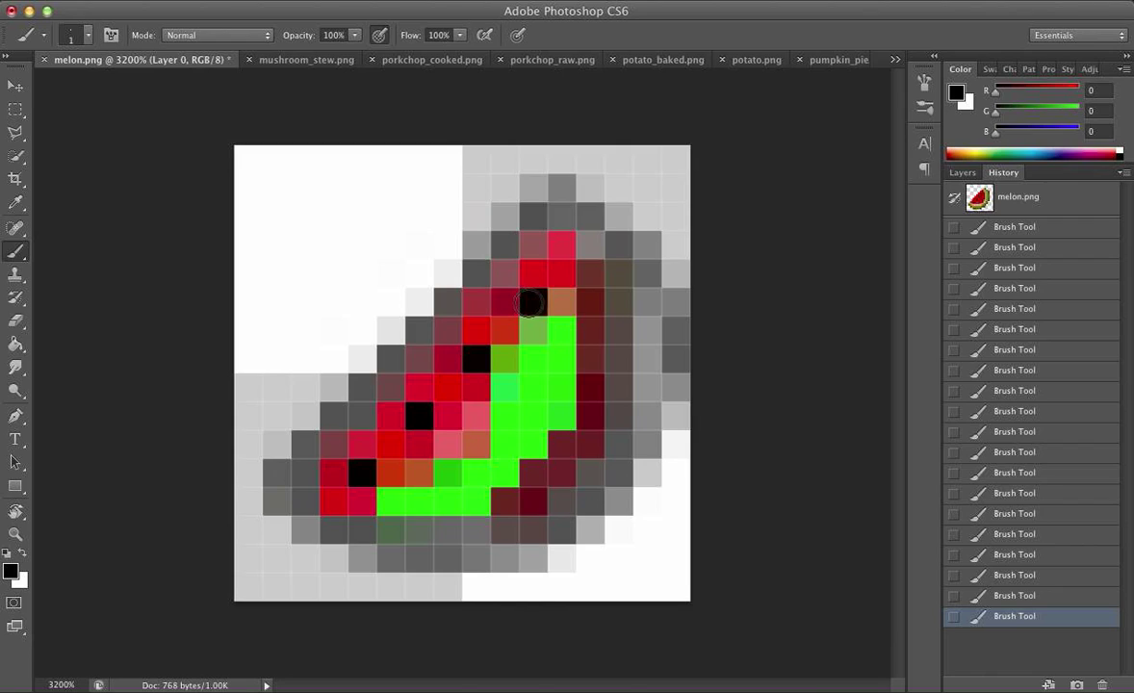
Save melon.png and bring up the melon_speckled.png document.
{"action": "key", "text": "super+s"}
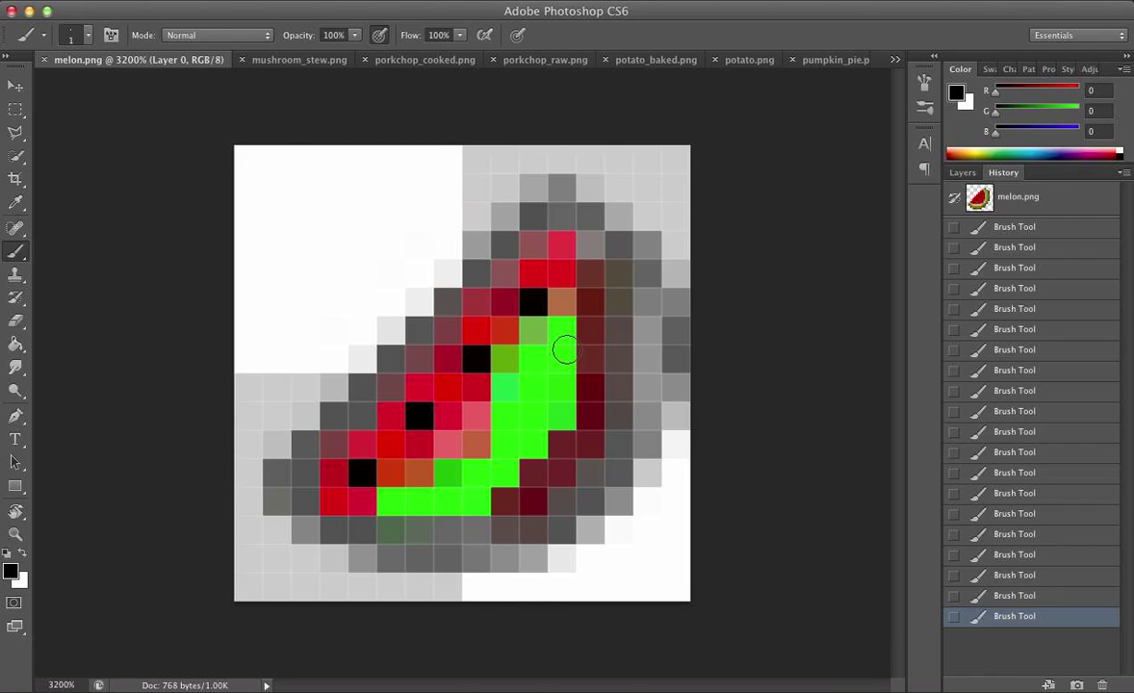
{"action": "left_click", "coordinate": [893, 62]}
{"action": "left_click", "coordinate": [877, 251]}
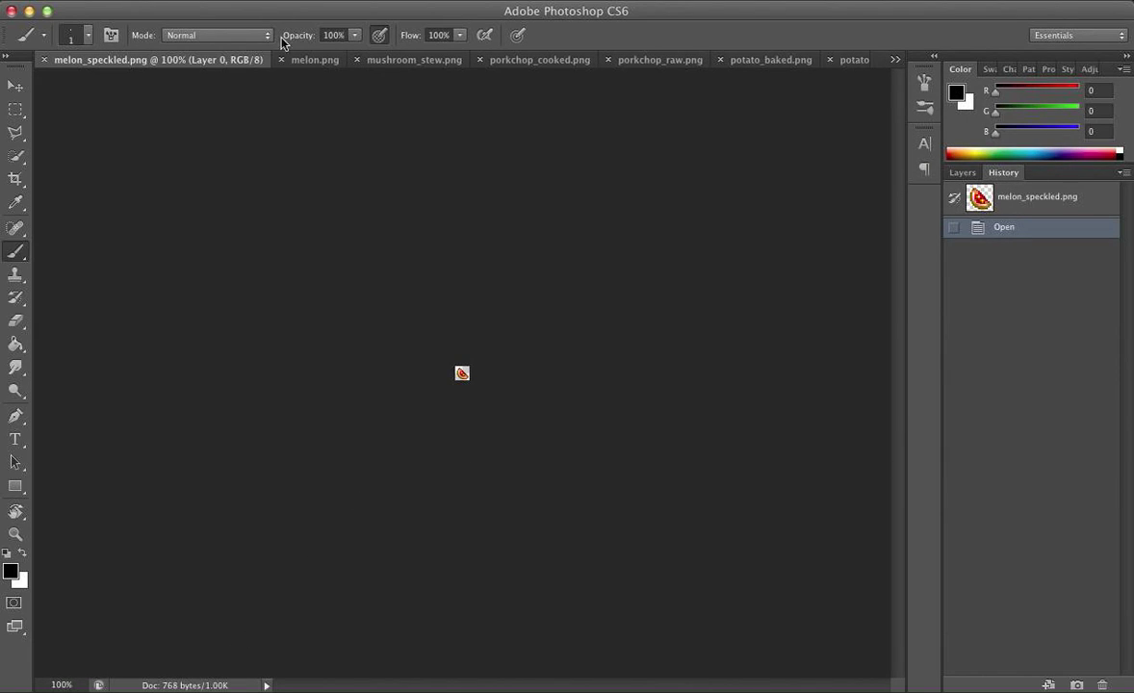
Return to melon.png and erase the grey fringe pixels outside the slice's right, lower-left and slanted edges.
{"action": "left_click", "coordinate": [303, 59]}
{"action": "key", "text": "m"}
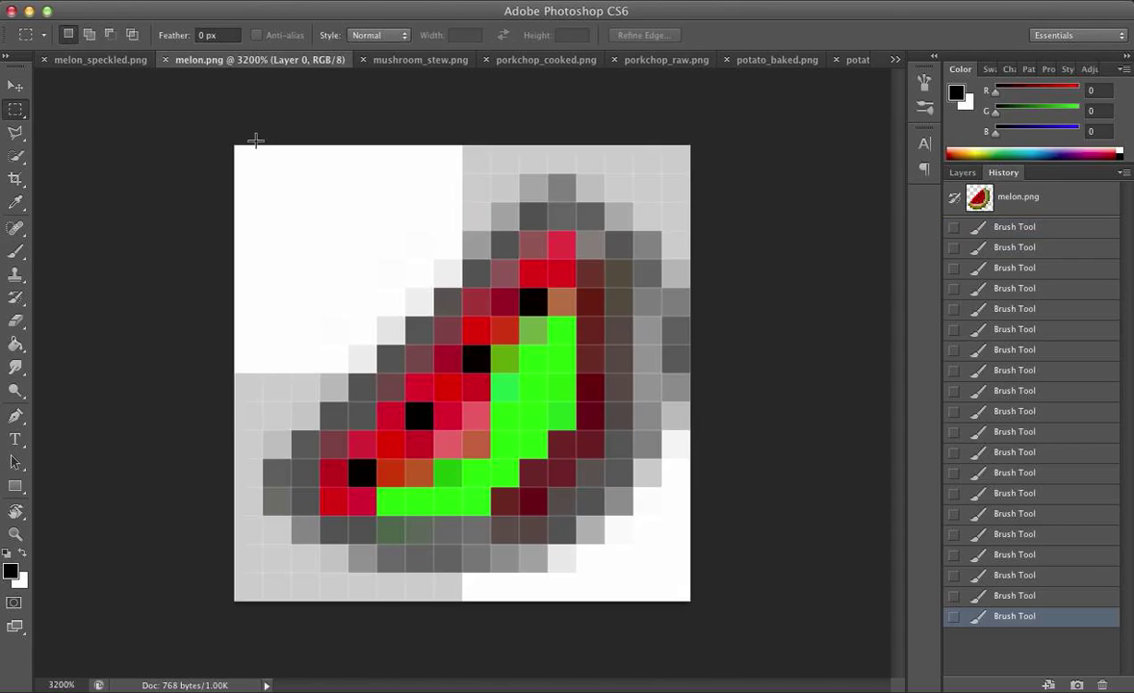
{"action": "key", "text": "e"}
{"action": "mouse_move", "coordinate": [700, 287]}
{"action": "left_mouse_down"}
{"action": "mouse_move", "coordinate": [673, 523]}
{"action": "mouse_move", "coordinate": [676, 220]}
{"action": "mouse_move", "coordinate": [663, 325]}
{"action": "mouse_move", "coordinate": [662, 274]}
{"action": "mouse_move", "coordinate": [662, 504]}
{"action": "mouse_move", "coordinate": [664, 366]}
{"action": "mouse_move", "coordinate": [659, 474]}
{"action": "left_mouse_up"}
{"action": "mouse_move", "coordinate": [409, 606]}
{"action": "left_mouse_down"}
{"action": "mouse_move", "coordinate": [279, 544]}
{"action": "mouse_move", "coordinate": [248, 493]}
{"action": "left_mouse_up"}
{"action": "left_click_drag", "start_coordinate": [503, 209], "coordinate": [233, 488]}
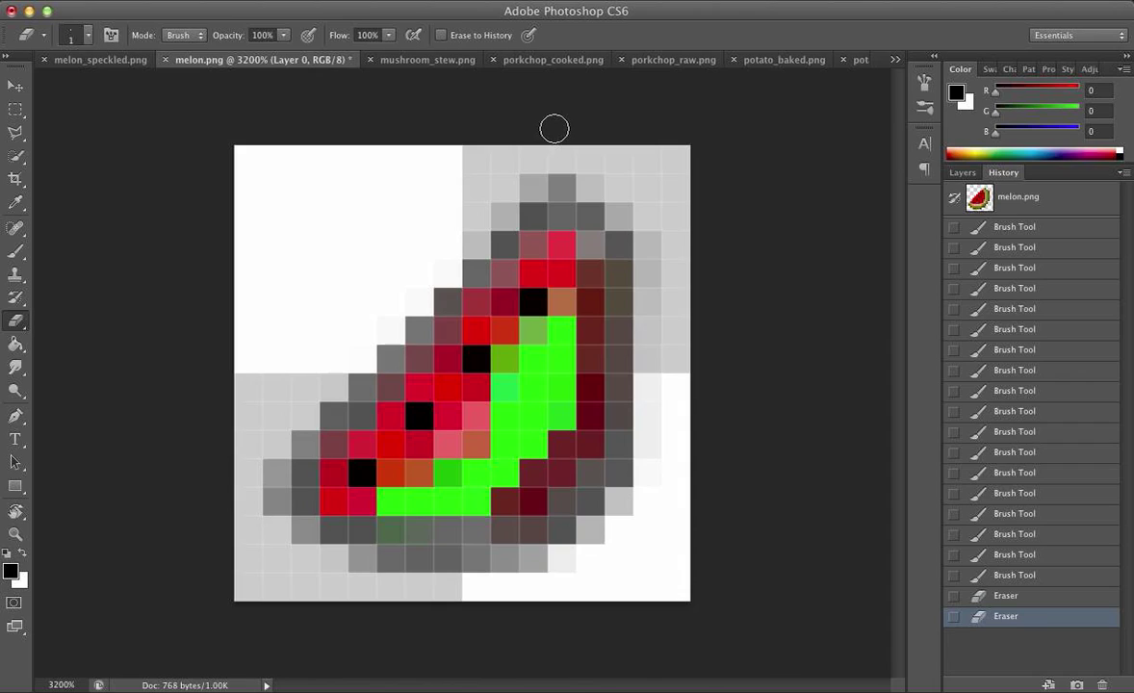
Brush black over the outline pixels at the slice's lower-left corner and along its bottom edge.
{"action": "key", "text": "b"}
{"action": "left_click", "coordinate": [301, 471]}
{"action": "left_click", "coordinate": [301, 498]}
{"action": "left_click", "coordinate": [329, 526]}
{"action": "left_click", "coordinate": [371, 526]}
{"action": "left_click_drag", "start_coordinate": [371, 526], "coordinate": [554, 525]}
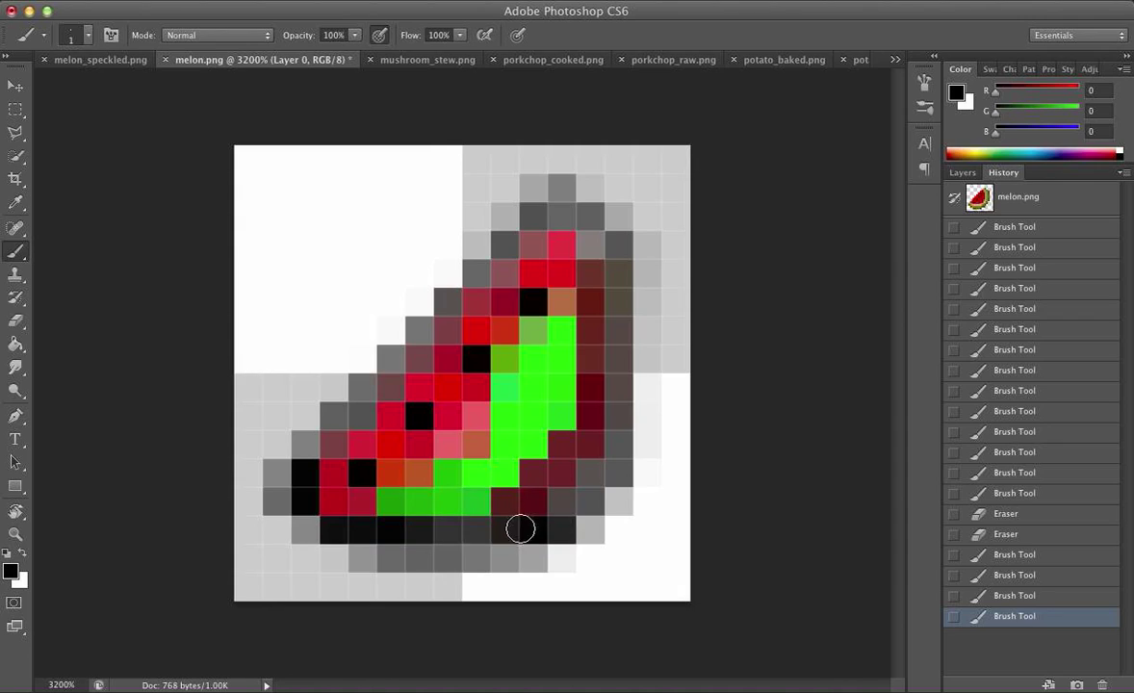
{"action": "mouse_move", "coordinate": [387, 554]}
{"action": "left_mouse_down"}
{"action": "mouse_move", "coordinate": [521, 556]}
{"action": "mouse_move", "coordinate": [516, 548]}
{"action": "left_mouse_up"}
Paint the outline black around the lower-right corner, up the right side and across the top tip.
{"action": "left_click", "coordinate": [567, 506]}
{"action": "left_click", "coordinate": [584, 485]}
{"action": "left_click", "coordinate": [590, 501]}
{"action": "mouse_move", "coordinate": [614, 471]}
{"action": "left_mouse_down"}
{"action": "mouse_move", "coordinate": [621, 248]}
{"action": "mouse_move", "coordinate": [587, 207]}
{"action": "mouse_move", "coordinate": [545, 213]}
{"action": "mouse_move", "coordinate": [578, 218]}
{"action": "left_mouse_up"}
{"action": "left_click", "coordinate": [585, 215]}
Paint the slanted outline edge black pixel by pixel from the top tip down to the lower-left corner.
{"action": "left_click", "coordinate": [502, 250]}
{"action": "left_click", "coordinate": [475, 274]}
{"action": "left_click", "coordinate": [447, 302]}
{"action": "left_click", "coordinate": [423, 331]}
{"action": "left_click", "coordinate": [395, 359]}
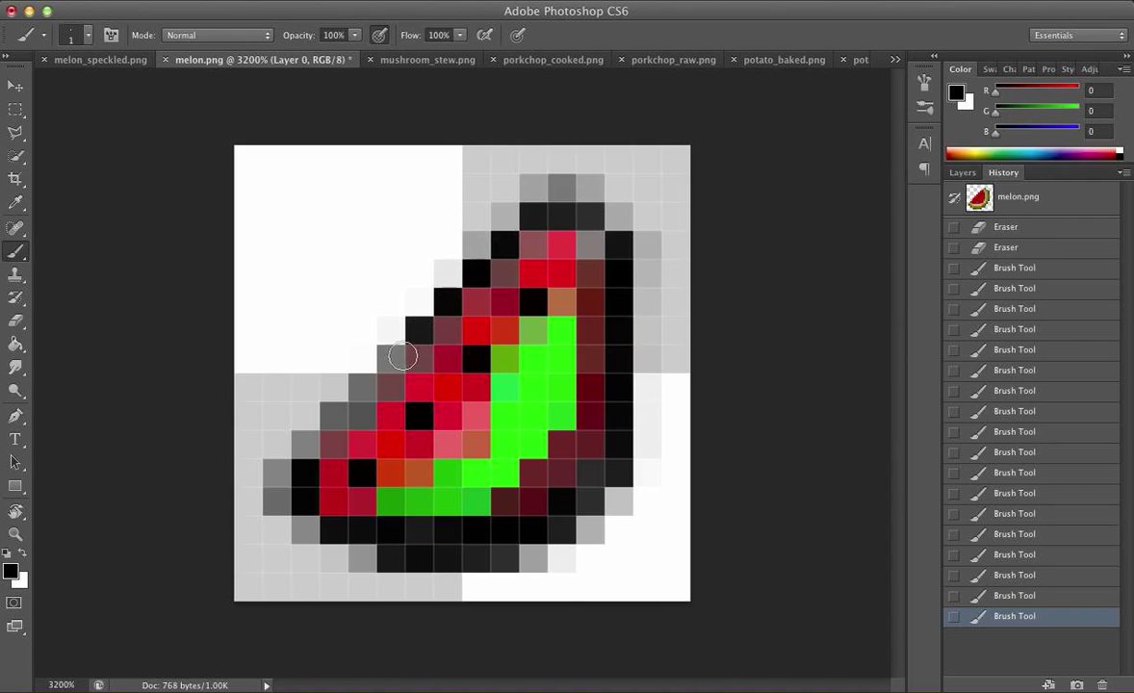
{"action": "left_click", "coordinate": [366, 387]}
{"action": "left_click", "coordinate": [339, 414]}
{"action": "left_click", "coordinate": [306, 444]}
{"action": "left_click", "coordinate": [342, 417]}
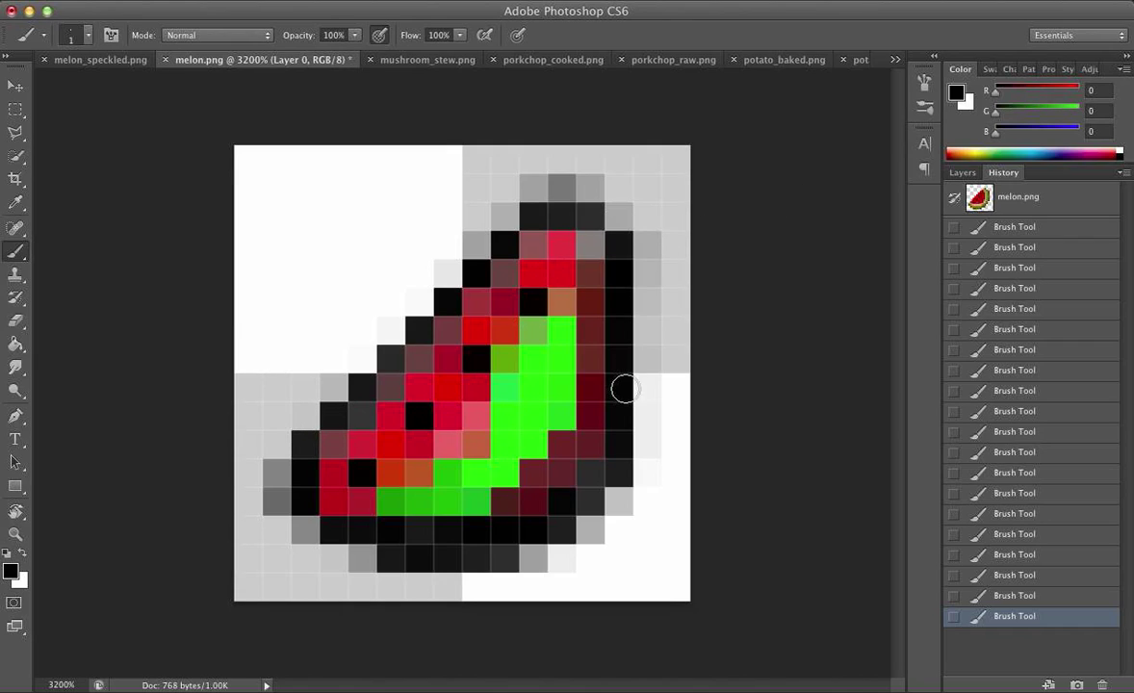
Try lightening the top outline pixels with a reduced-opacity eraser, undoing each stroke.
{"action": "key", "text": "e"}
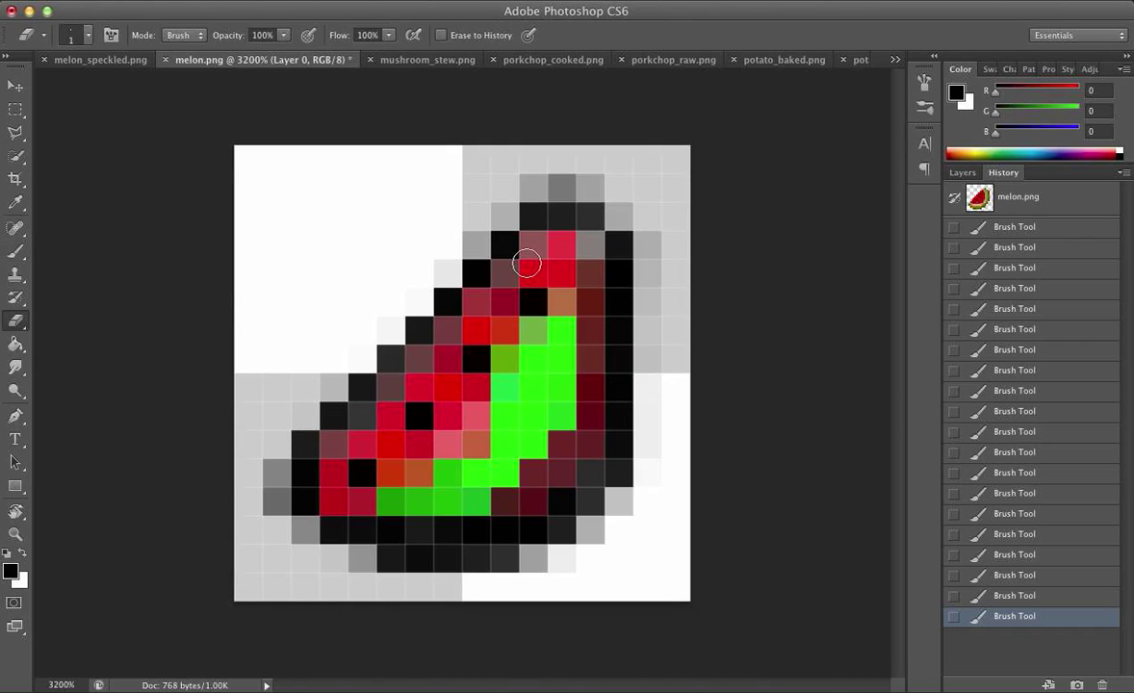
{"action": "left_click", "coordinate": [284, 34]}
{"action": "left_click_drag", "start_coordinate": [286, 51], "coordinate": [257, 53]}
{"action": "left_click_drag", "start_coordinate": [486, 202], "coordinate": [621, 216]}
{"action": "key", "text": "ctrl+z"}
{"action": "left_click", "coordinate": [284, 34]}
{"action": "left_click_drag", "start_coordinate": [269, 61], "coordinate": [262, 56]}
{"action": "left_click_drag", "start_coordinate": [539, 213], "coordinate": [617, 218]}
{"action": "key", "text": "ctrl+z"}
Set the eraser opacity to 14% and lighten the black outline around the slice to dark grey.
{"action": "left_click", "coordinate": [284, 34]}
{"action": "mouse_move", "coordinate": [547, 197]}
{"action": "left_mouse_down"}
{"action": "mouse_move", "coordinate": [559, 208]}
{"action": "mouse_move", "coordinate": [633, 208]}
{"action": "left_mouse_up"}
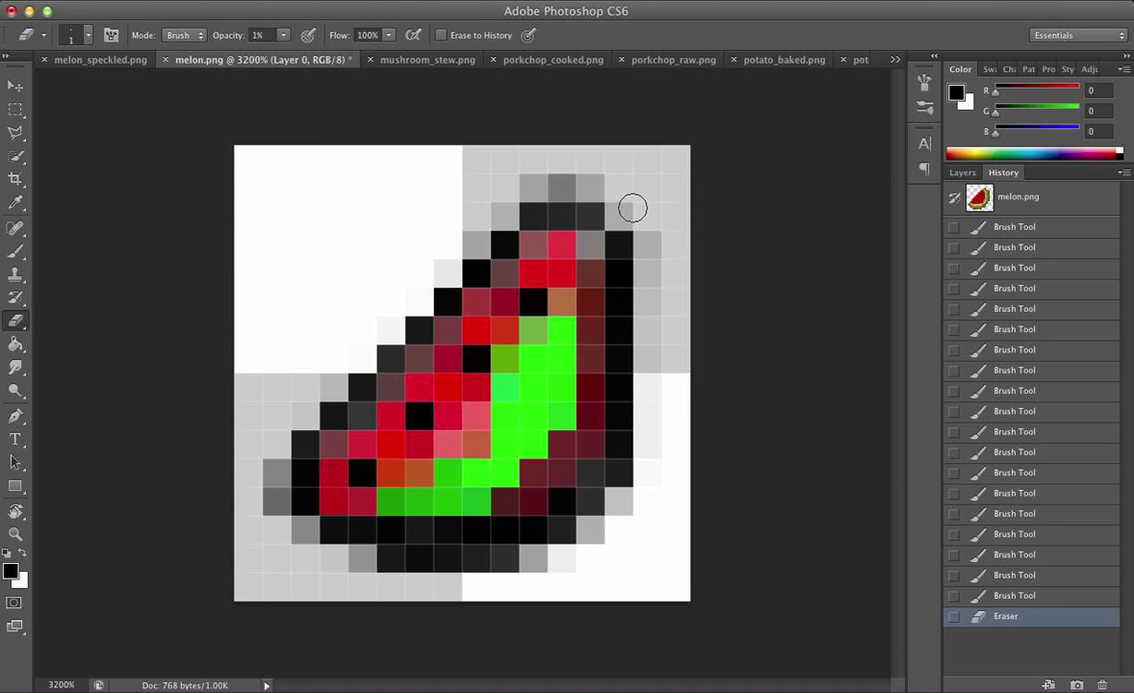
{"action": "left_click", "coordinate": [284, 35]}
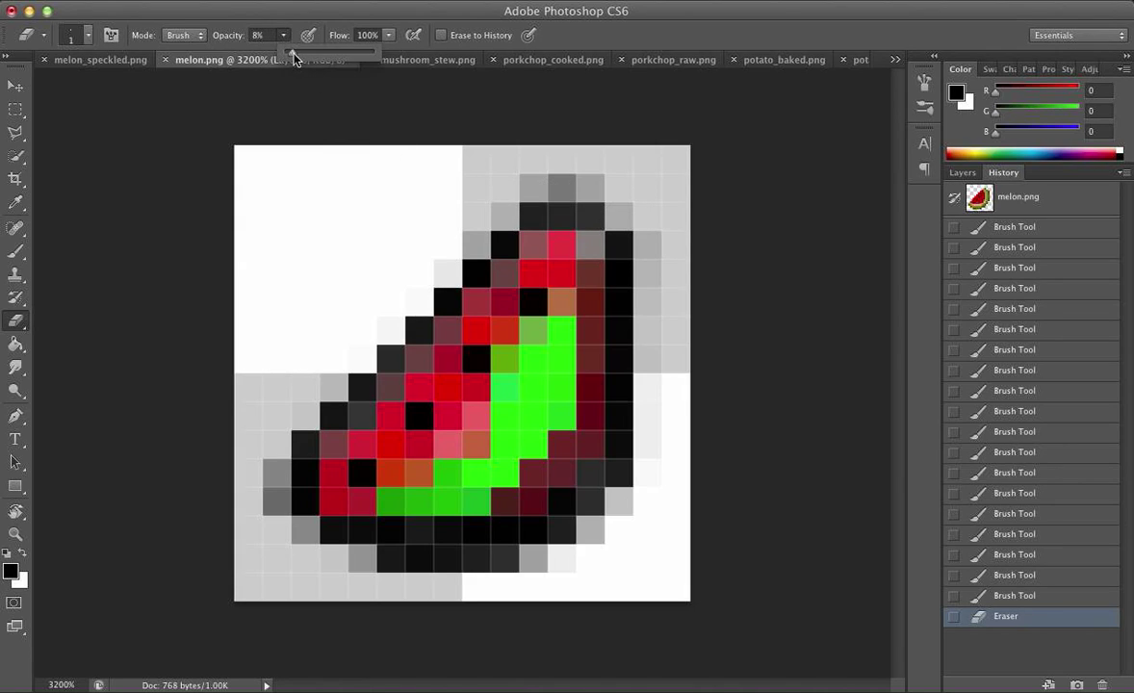
{"action": "left_click_drag", "start_coordinate": [295, 60], "coordinate": [297, 59]}
{"action": "mouse_move", "coordinate": [617, 211]}
{"action": "left_mouse_down"}
{"action": "mouse_move", "coordinate": [634, 561]}
{"action": "mouse_move", "coordinate": [615, 560]}
{"action": "mouse_move", "coordinate": [597, 503]}
{"action": "mouse_move", "coordinate": [537, 555]}
{"action": "mouse_move", "coordinate": [437, 586]}
{"action": "mouse_move", "coordinate": [337, 572]}
{"action": "mouse_move", "coordinate": [529, 556]}
{"action": "mouse_move", "coordinate": [528, 539]}
{"action": "mouse_move", "coordinate": [377, 548]}
{"action": "mouse_move", "coordinate": [395, 550]}
{"action": "mouse_move", "coordinate": [299, 503]}
{"action": "mouse_move", "coordinate": [303, 363]}
{"action": "mouse_move", "coordinate": [299, 437]}
{"action": "mouse_move", "coordinate": [337, 369]}
{"action": "mouse_move", "coordinate": [399, 316]}
{"action": "mouse_move", "coordinate": [483, 254]}
{"action": "mouse_move", "coordinate": [595, 199]}
{"action": "left_mouse_up"}
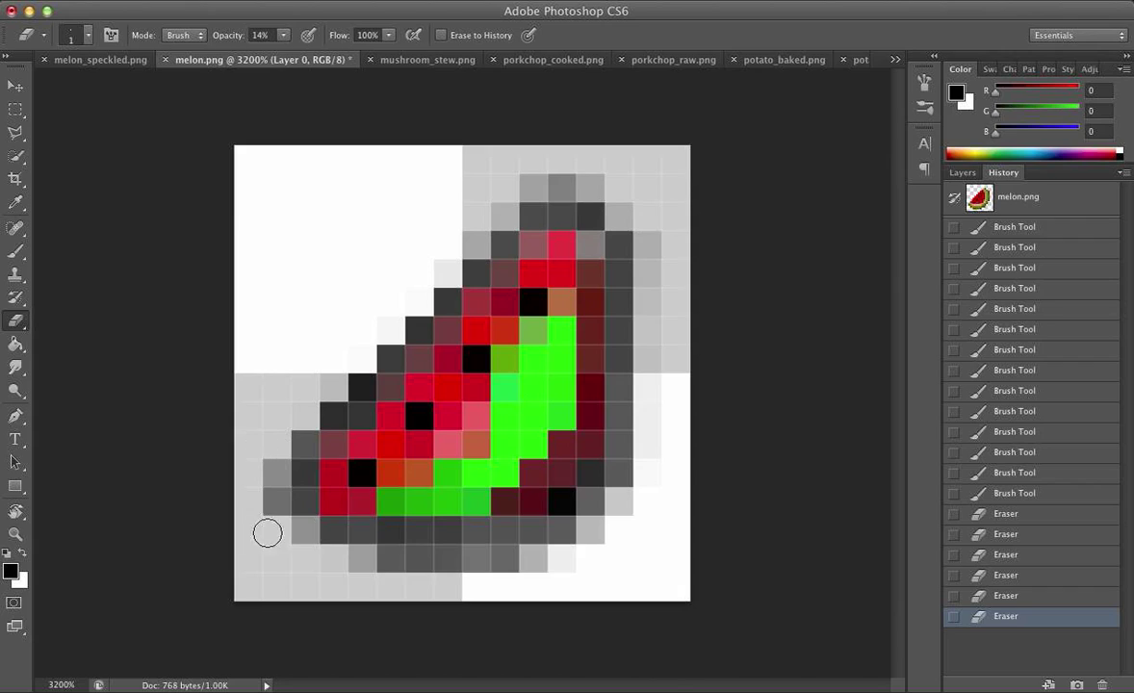
Set the eraser opacity to 100% and erase the faint pixels outside the outline's left and right sides.
{"action": "left_click", "coordinate": [283, 36]}
{"action": "left_click_drag", "start_coordinate": [392, 59], "coordinate": [396, 61]}
{"action": "mouse_move", "coordinate": [250, 446]}
{"action": "left_mouse_down"}
{"action": "mouse_move", "coordinate": [258, 549]}
{"action": "mouse_move", "coordinate": [254, 443]}
{"action": "left_mouse_up"}
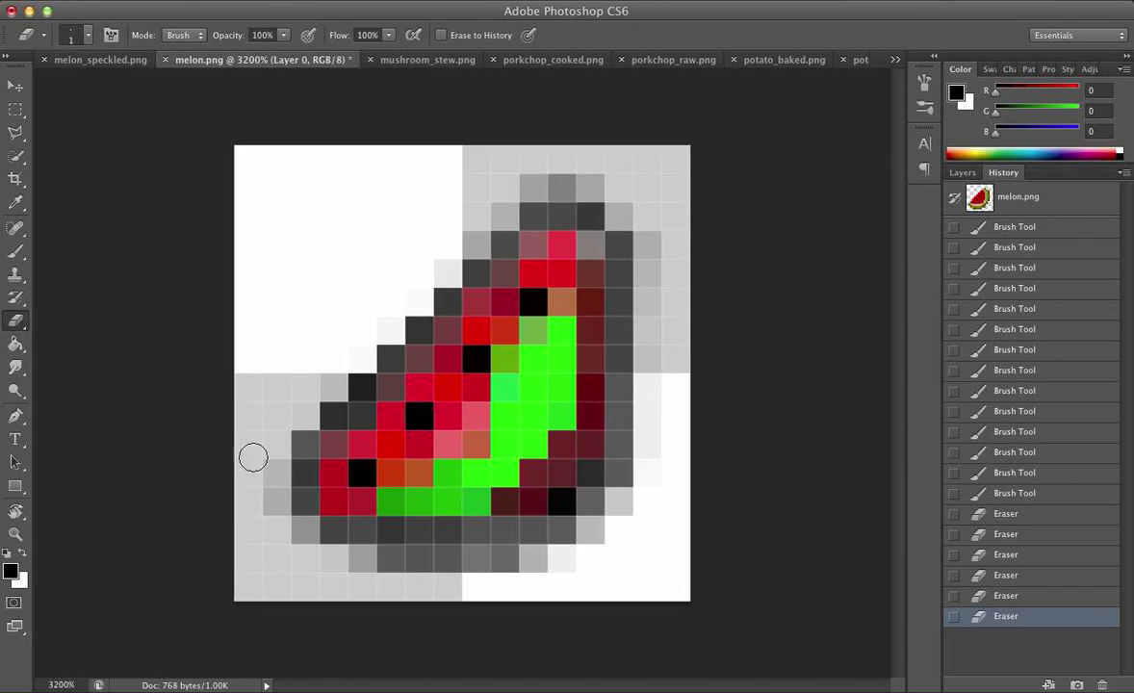
{"action": "left_click_drag", "start_coordinate": [255, 541], "coordinate": [254, 462]}
{"action": "left_click_drag", "start_coordinate": [529, 159], "coordinate": [628, 161]}
{"action": "left_click_drag", "start_coordinate": [662, 245], "coordinate": [673, 340]}
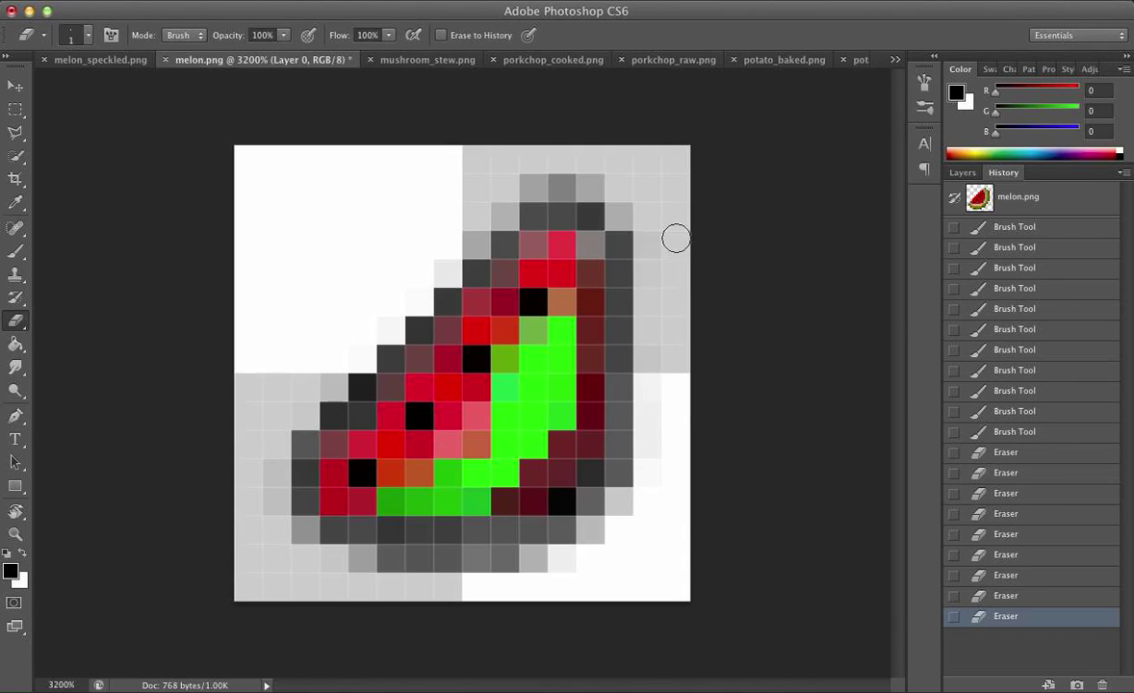
Erase the remaining grey fringe below the bottom outline, at the lower-right corner and beside the slanted edge.
{"action": "mouse_move", "coordinate": [673, 196]}
{"action": "left_mouse_down"}
{"action": "mouse_move", "coordinate": [607, 550]}
{"action": "mouse_move", "coordinate": [582, 556]}
{"action": "mouse_move", "coordinate": [595, 545]}
{"action": "mouse_move", "coordinate": [521, 592]}
{"action": "mouse_move", "coordinate": [537, 572]}
{"action": "mouse_move", "coordinate": [355, 573]}
{"action": "mouse_move", "coordinate": [543, 578]}
{"action": "mouse_move", "coordinate": [387, 580]}
{"action": "mouse_move", "coordinate": [530, 574]}
{"action": "mouse_move", "coordinate": [363, 579]}
{"action": "mouse_move", "coordinate": [292, 566]}
{"action": "left_mouse_up"}
{"action": "left_click", "coordinate": [631, 526]}
{"action": "left_click", "coordinate": [629, 520]}
{"action": "left_click_drag", "start_coordinate": [265, 500], "coordinate": [268, 413]}
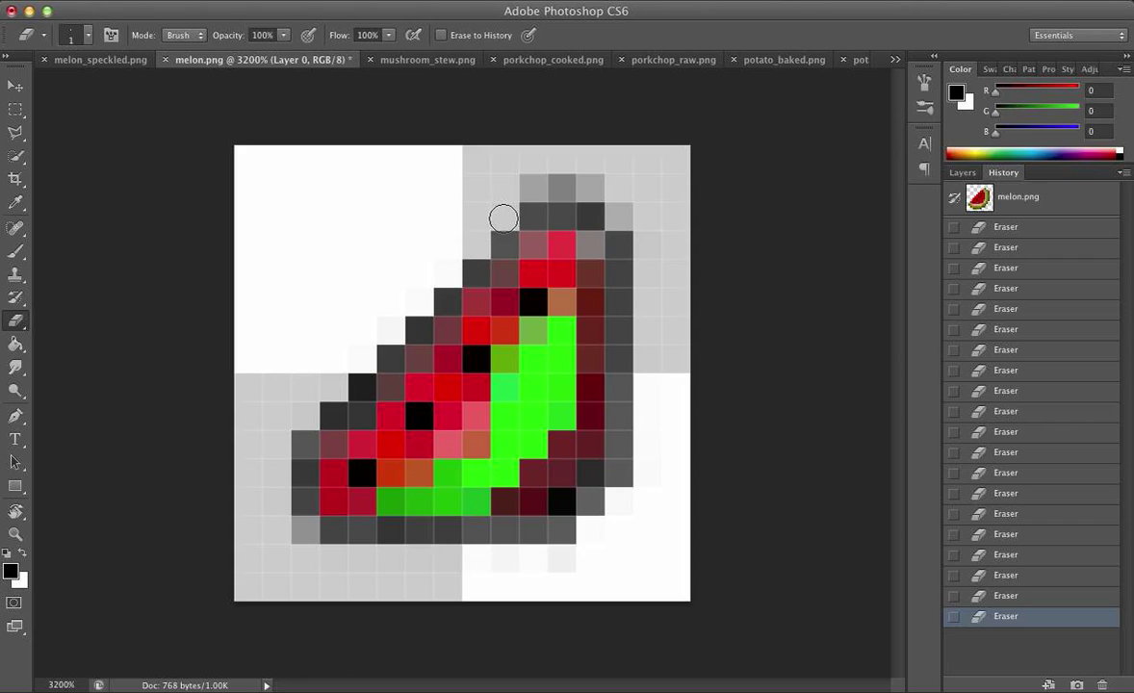
Try erasing the grey pixels around the top tip, and undo the eraser stroke.
{"action": "left_click_drag", "start_coordinate": [660, 184], "coordinate": [518, 194]}
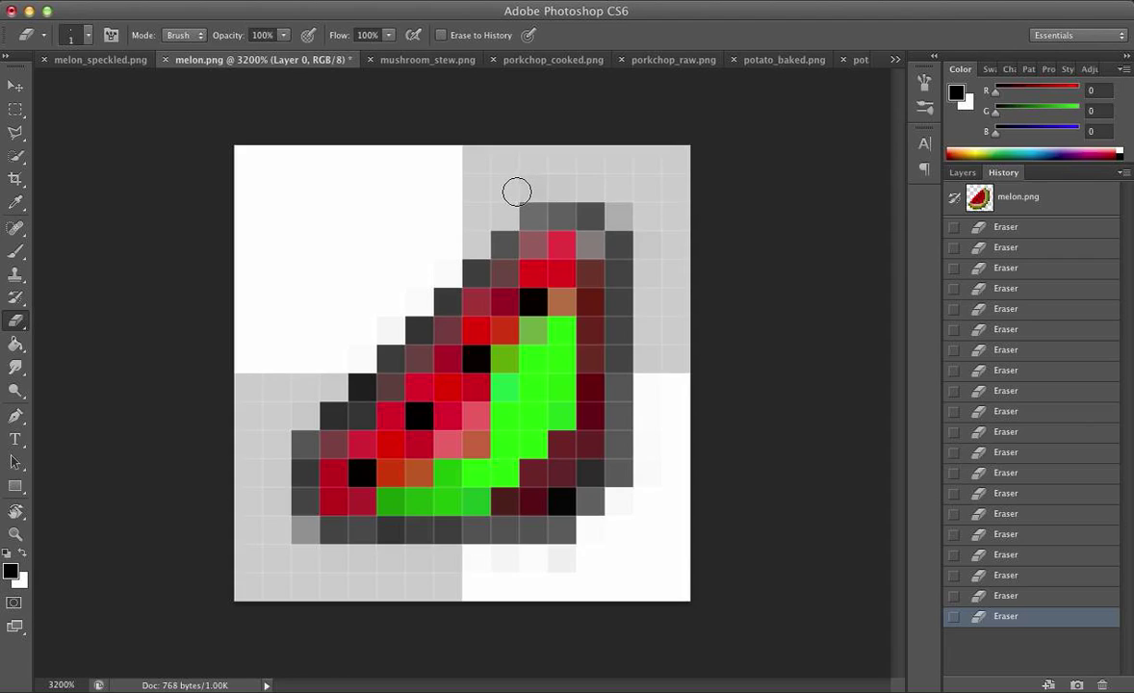
{"action": "key", "text": "super+z"}
{"action": "key", "text": "super+z"}
{"action": "key", "text": "super+z"}
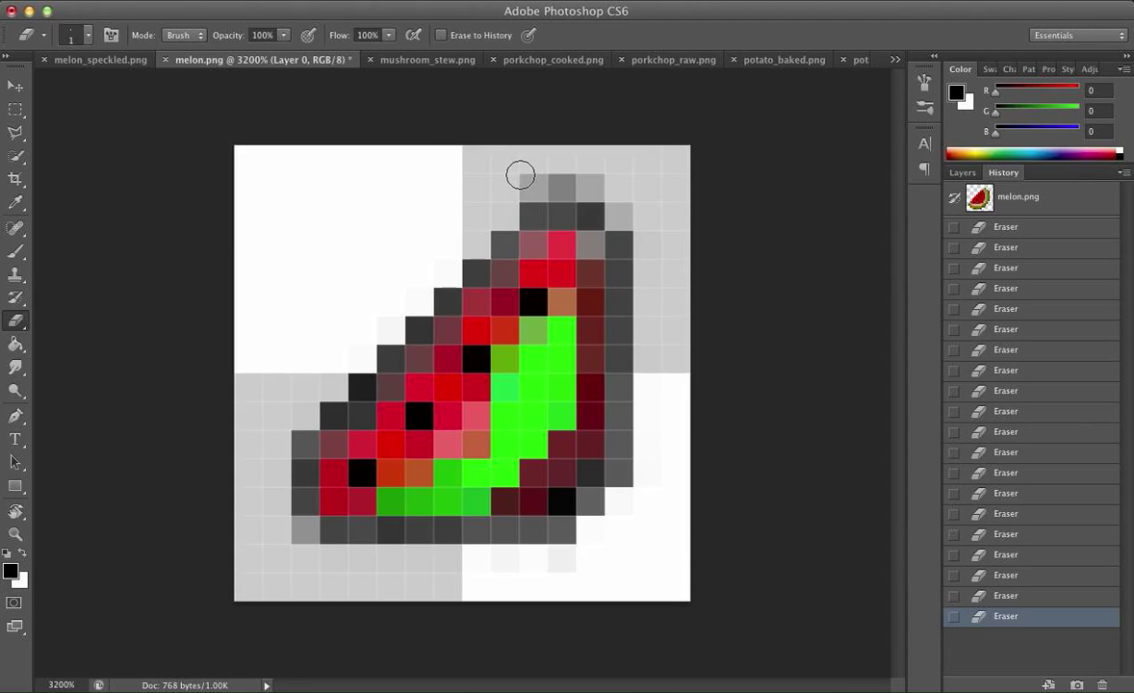
Erase the grey pixels above the top outline row and save melon.png.
{"action": "left_click_drag", "start_coordinate": [516, 168], "coordinate": [505, 173]}
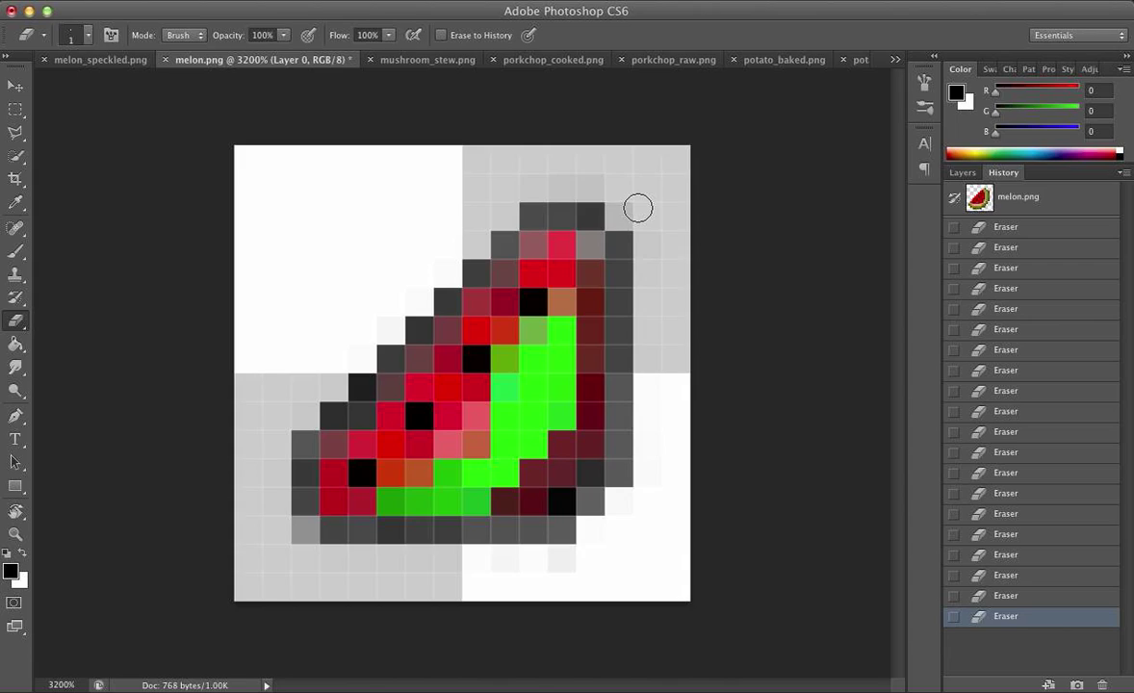
{"action": "key", "text": "super+s"}
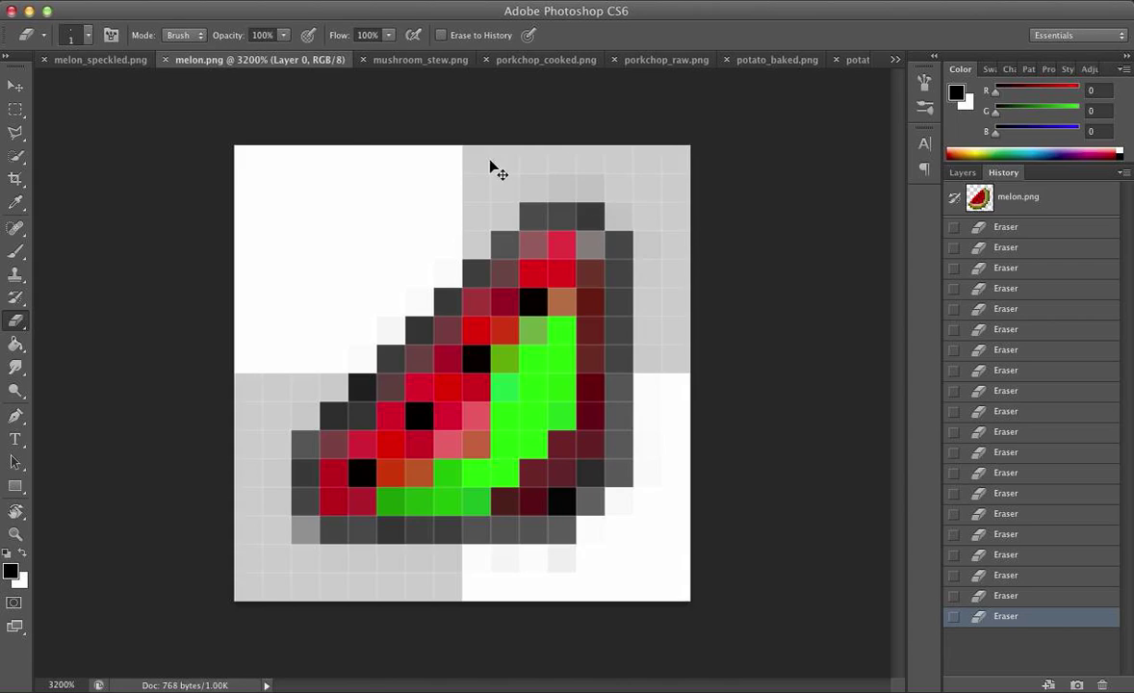
Switch to melon_speckled.png and enlarge its view to 3200%.
{"action": "left_click", "coordinate": [87, 59]}
{"action": "left_click", "coordinate": [62, 684]}
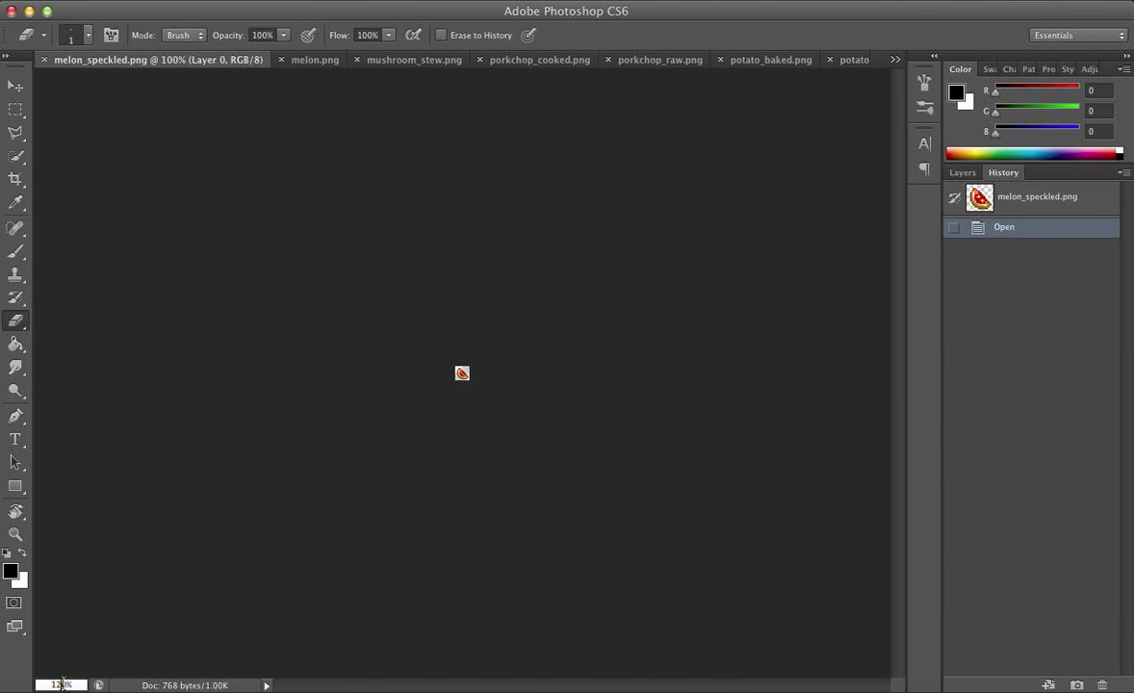
{"action": "type", "text": "123123"}
{"action": "key", "text": "Return"}
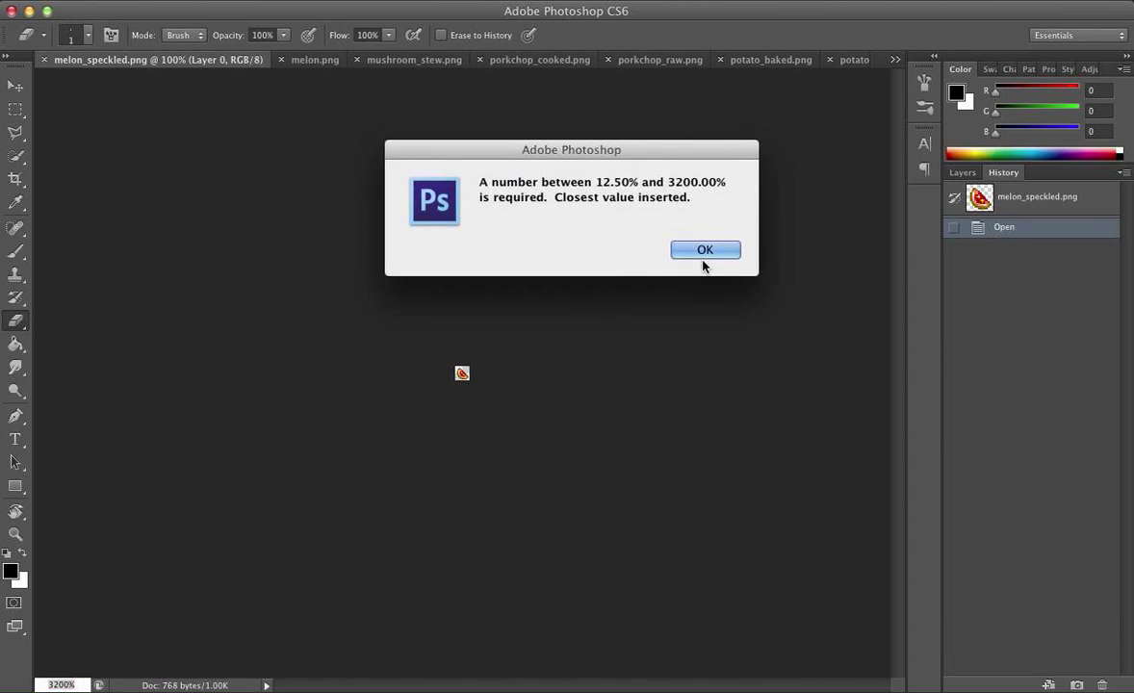
{"action": "left_click", "coordinate": [701, 248]}
{"action": "left_click", "coordinate": [461, 160]}
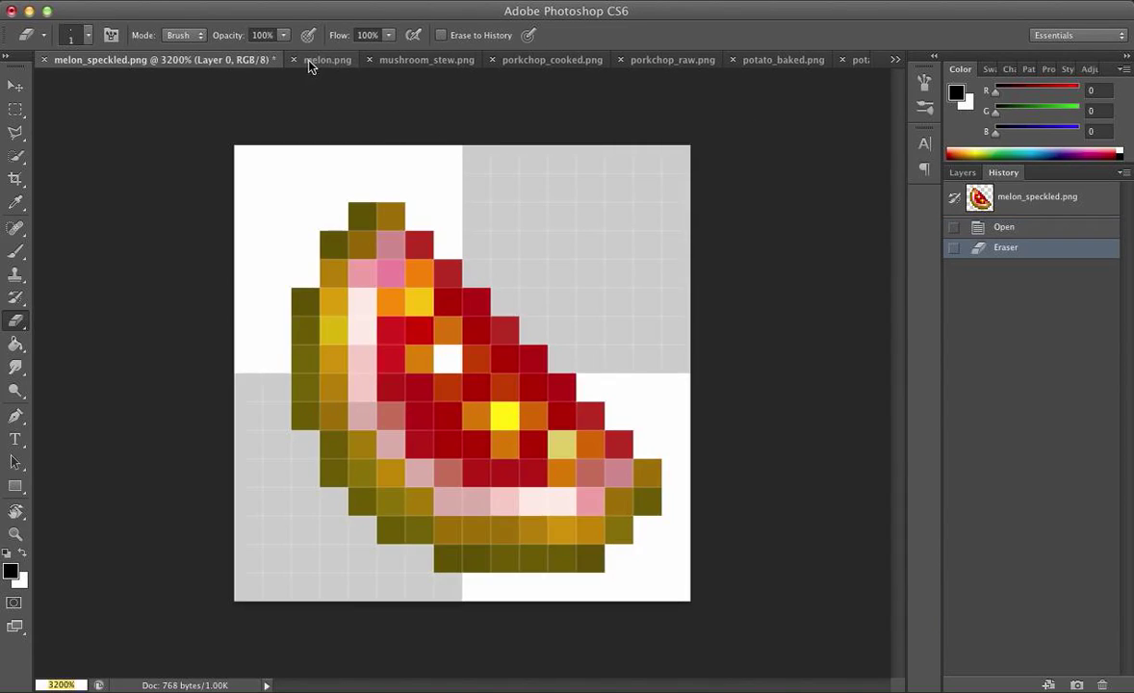
Select the whole melon.png canvas and erase the slice's lower-right outline corner along a diagonal.
{"action": "left_click", "coordinate": [316, 59]}
{"action": "left_click", "coordinate": [19, 113]}
{"action": "left_click_drag", "start_coordinate": [231, 145], "coordinate": [792, 662]}
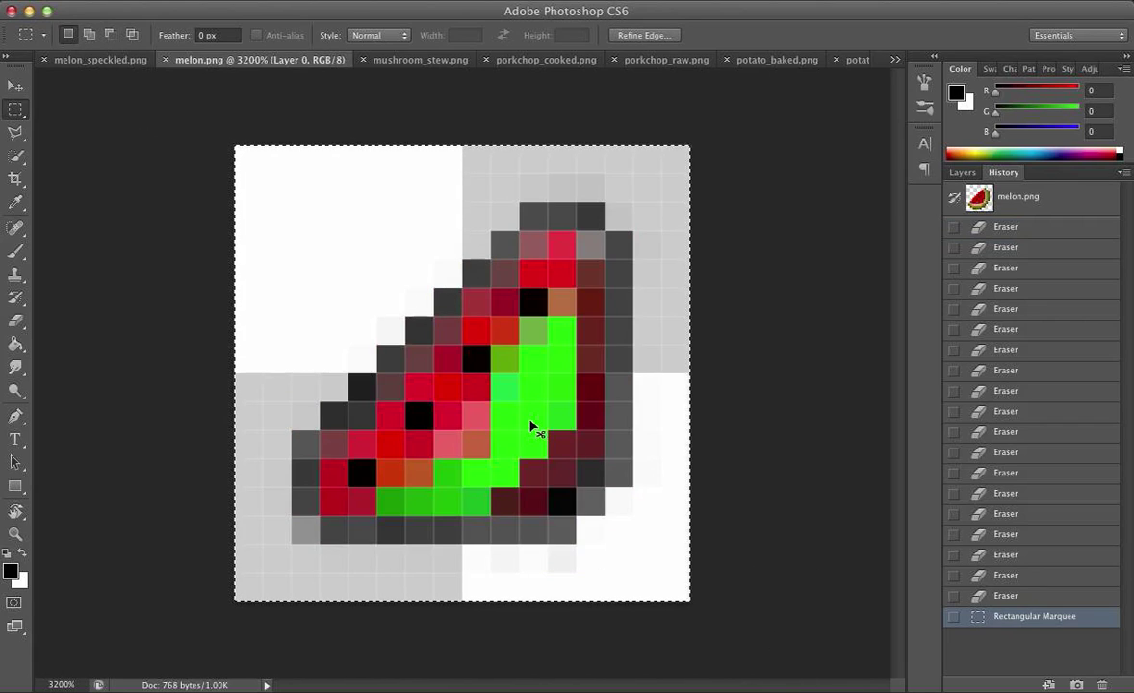
{"action": "key", "text": "e"}
{"action": "left_click_drag", "start_coordinate": [643, 417], "coordinate": [484, 559]}
{"action": "left_click_drag", "start_coordinate": [560, 537], "coordinate": [552, 534]}
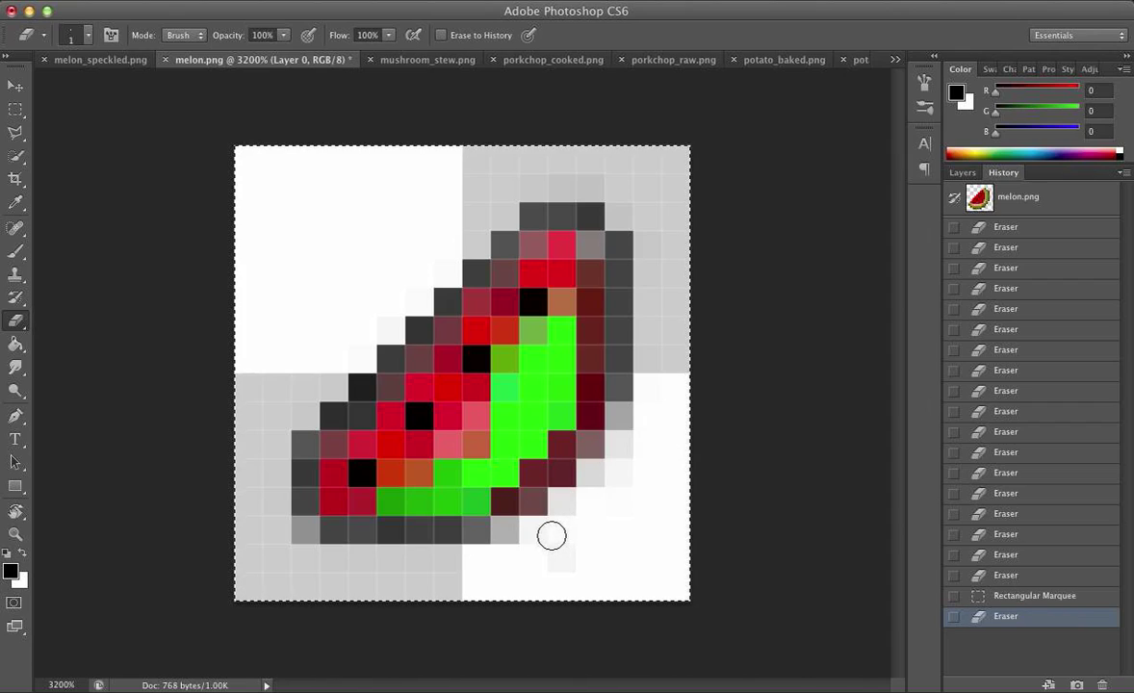
Brush a black stepped diagonal outline along the slice's lower-right edge, joining the bottom and right outlines.
{"action": "key", "text": "b"}
{"action": "left_click", "coordinate": [504, 534]}
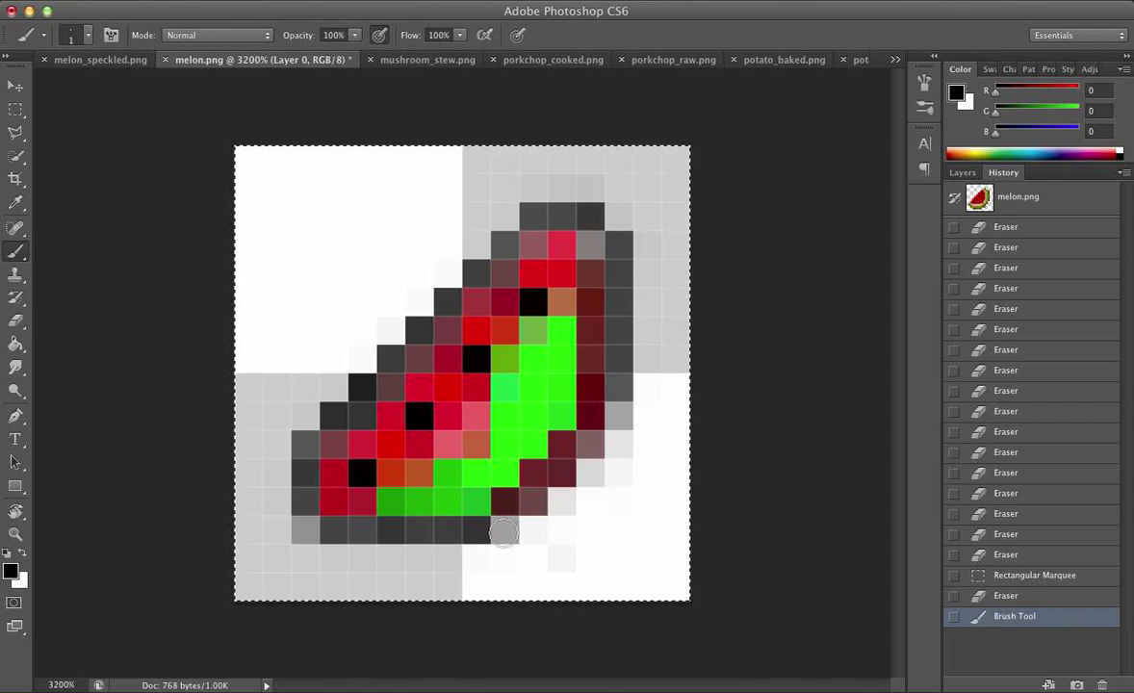
{"action": "left_click", "coordinate": [506, 533]}
{"action": "left_click", "coordinate": [537, 500]}
{"action": "left_click", "coordinate": [561, 478]}
{"action": "left_click", "coordinate": [602, 443]}
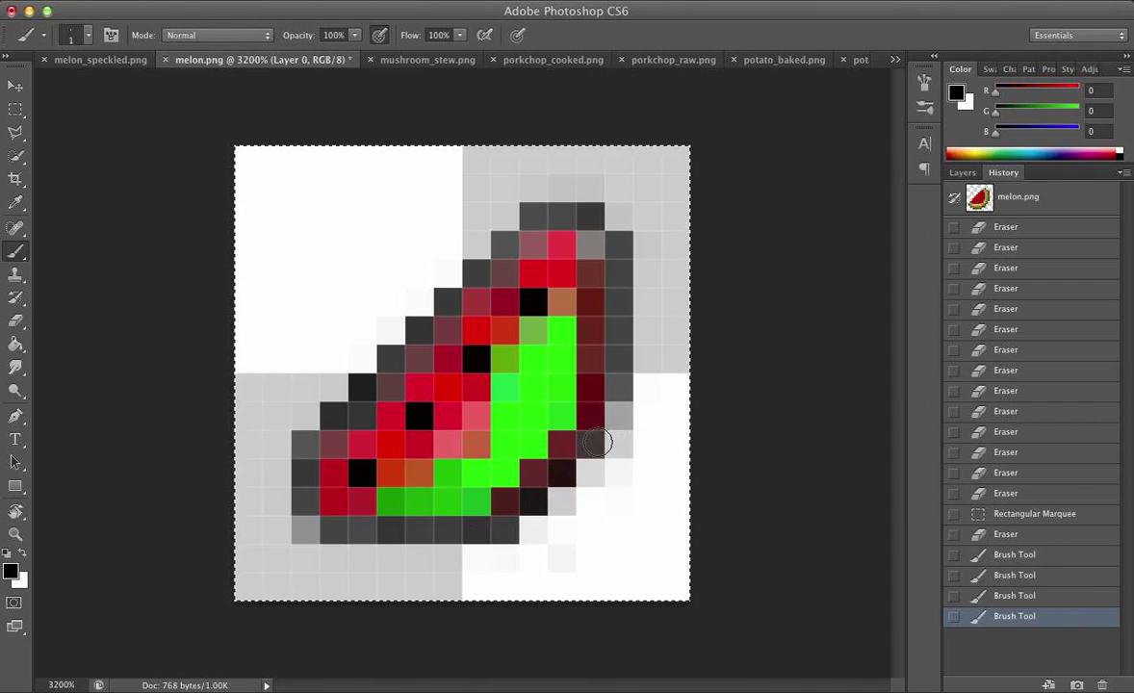
{"action": "left_click", "coordinate": [616, 407]}
{"action": "left_click", "coordinate": [591, 438]}
{"action": "left_click", "coordinate": [619, 417]}
{"action": "left_click", "coordinate": [619, 417]}
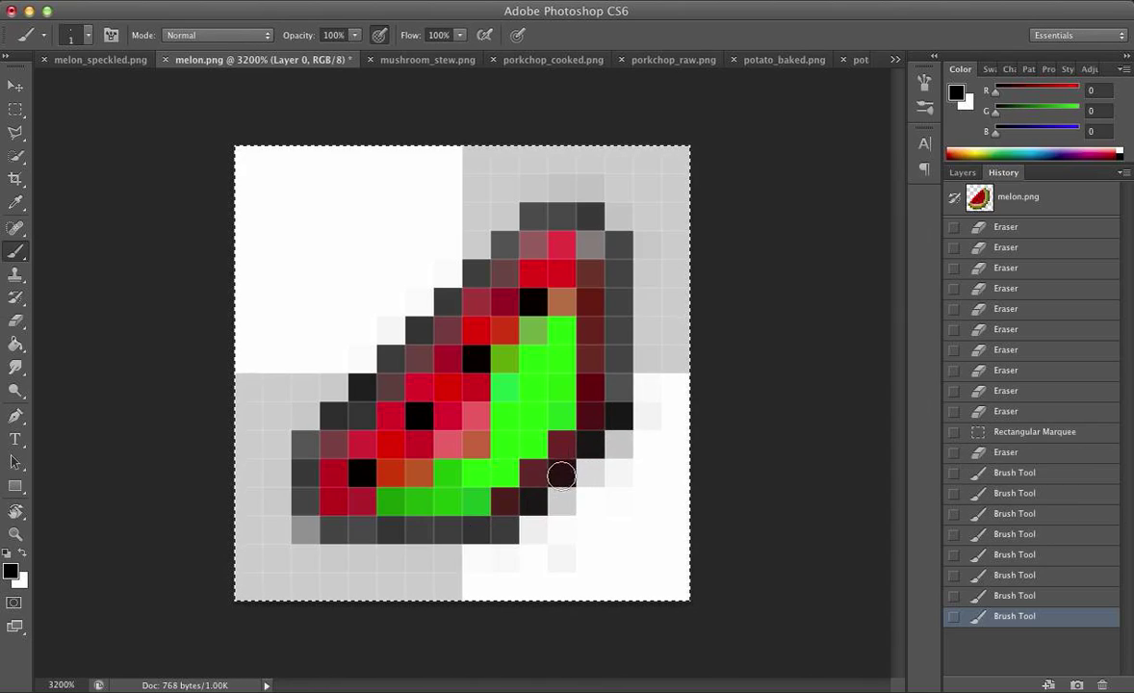
Undo the last black brush stroke on the bottom outline and save melon.png.
{"action": "left_click", "coordinate": [476, 530]}
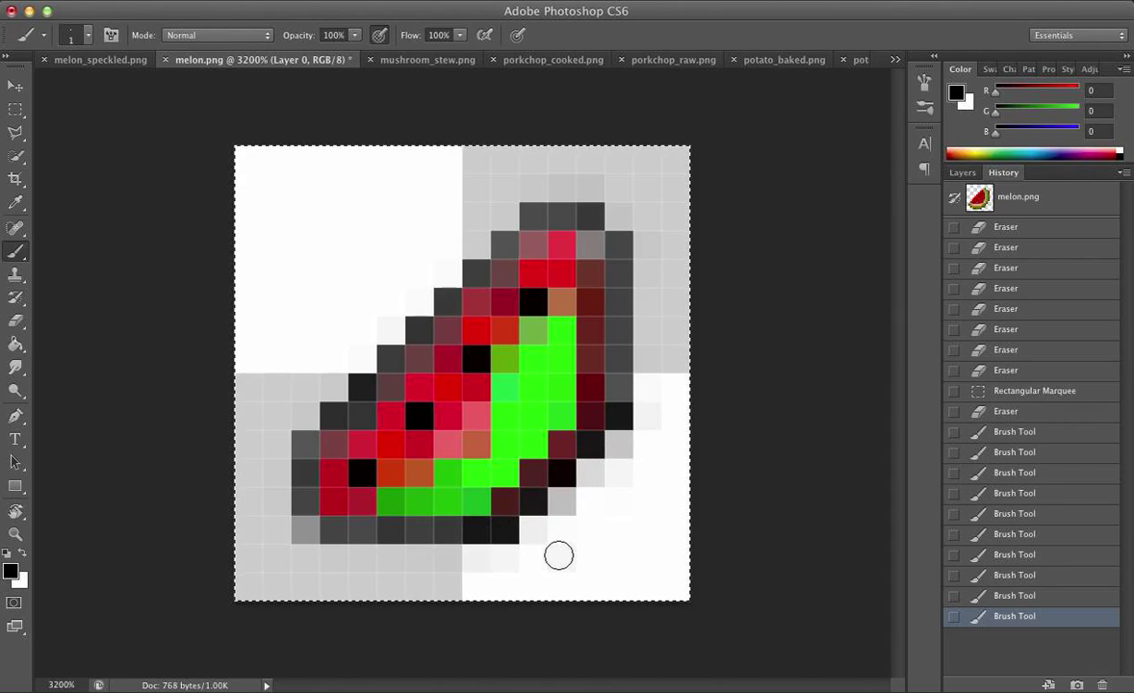
{"action": "key", "text": "ctrl+alt+z"}
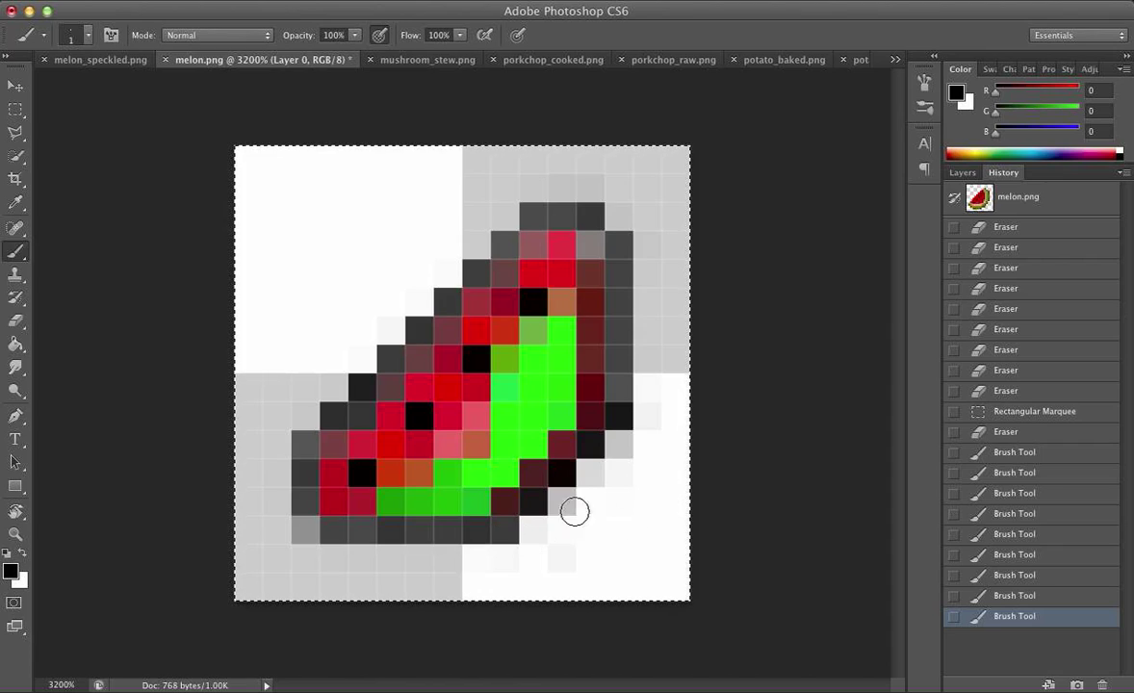
{"action": "key", "text": "ctrl+s"}
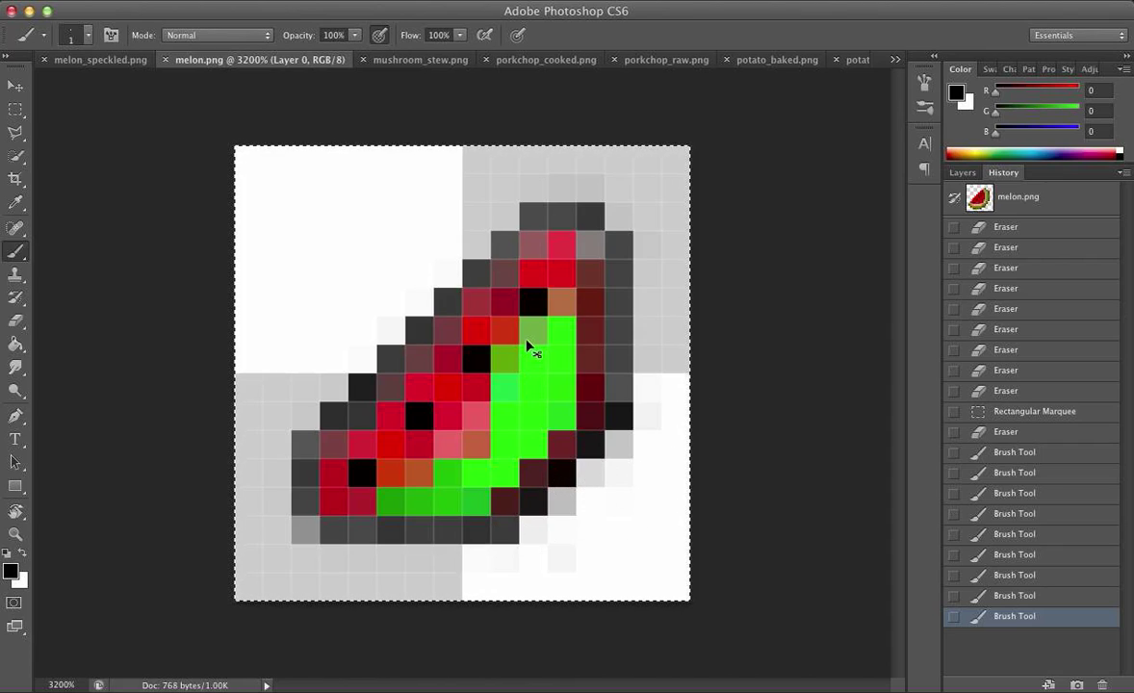
Clear the entire melon_speckled.png canvas and paste the copied melon slice into it.
{"action": "left_click", "coordinate": [106, 60]}
{"action": "left_click", "coordinate": [16, 108]}
{"action": "left_click_drag", "start_coordinate": [222, 145], "coordinate": [715, 670]}
{"action": "key", "text": "ctrl+v"}
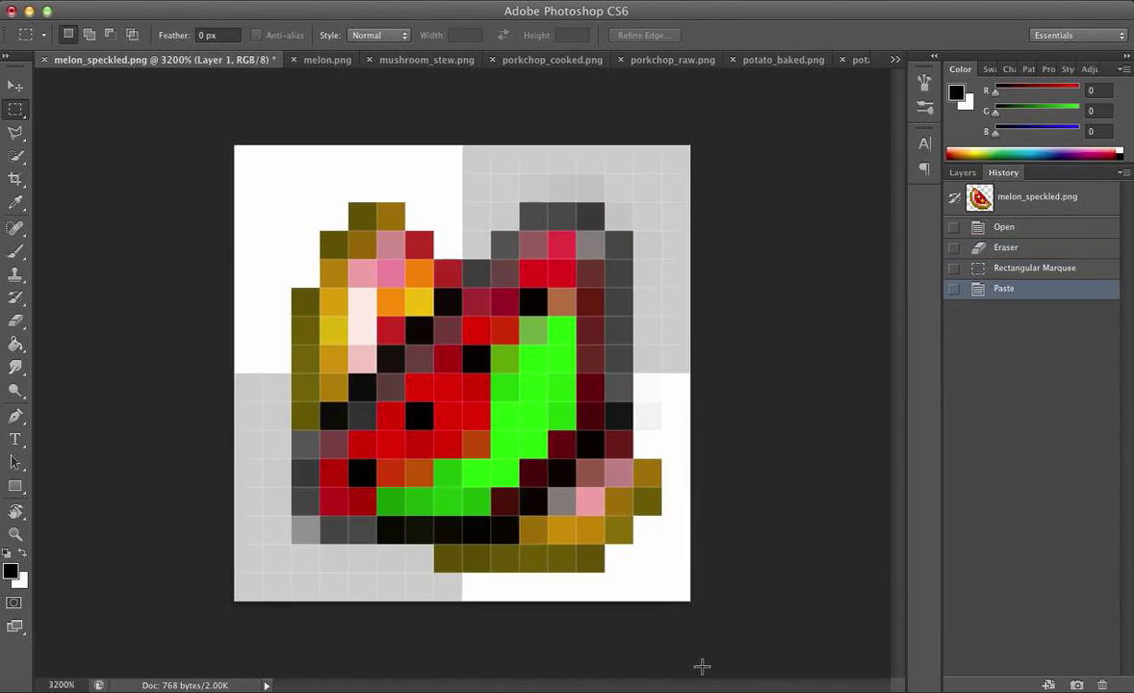
{"action": "key", "text": "super+z"}
{"action": "left_click", "coordinate": [177, 1]}
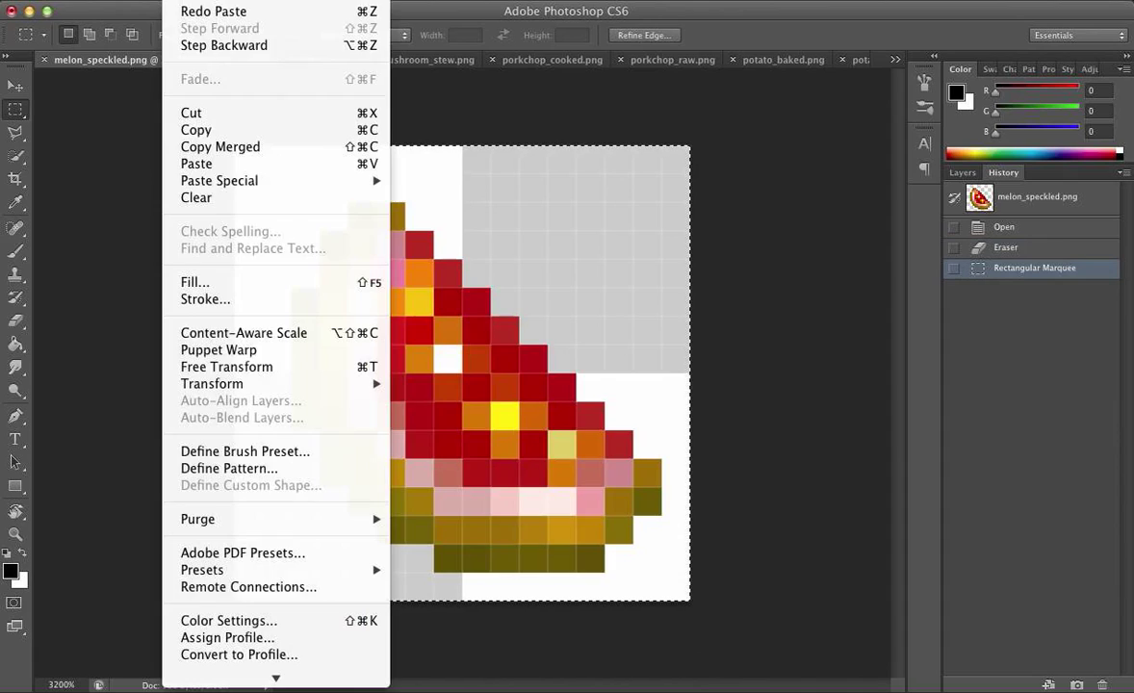
{"action": "left_click", "coordinate": [202, 198]}
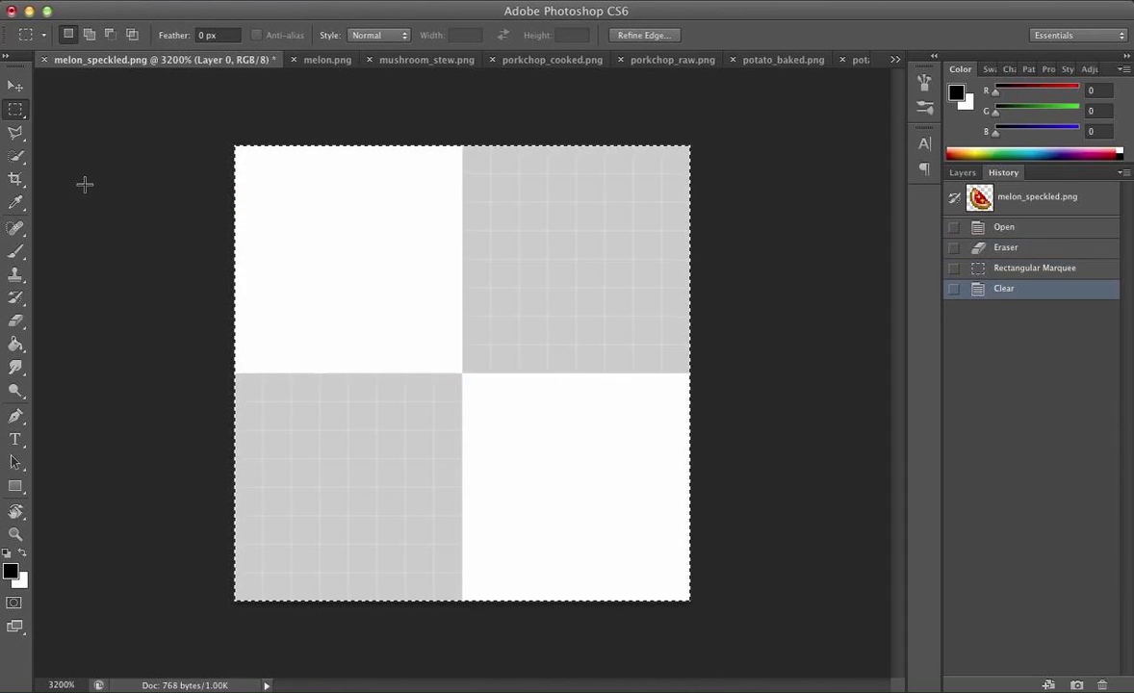
{"action": "key", "text": "super+v"}
Rotate the melon_speckled.png canvas 90° clockwise.
{"action": "left_click", "coordinate": [221, 0]}
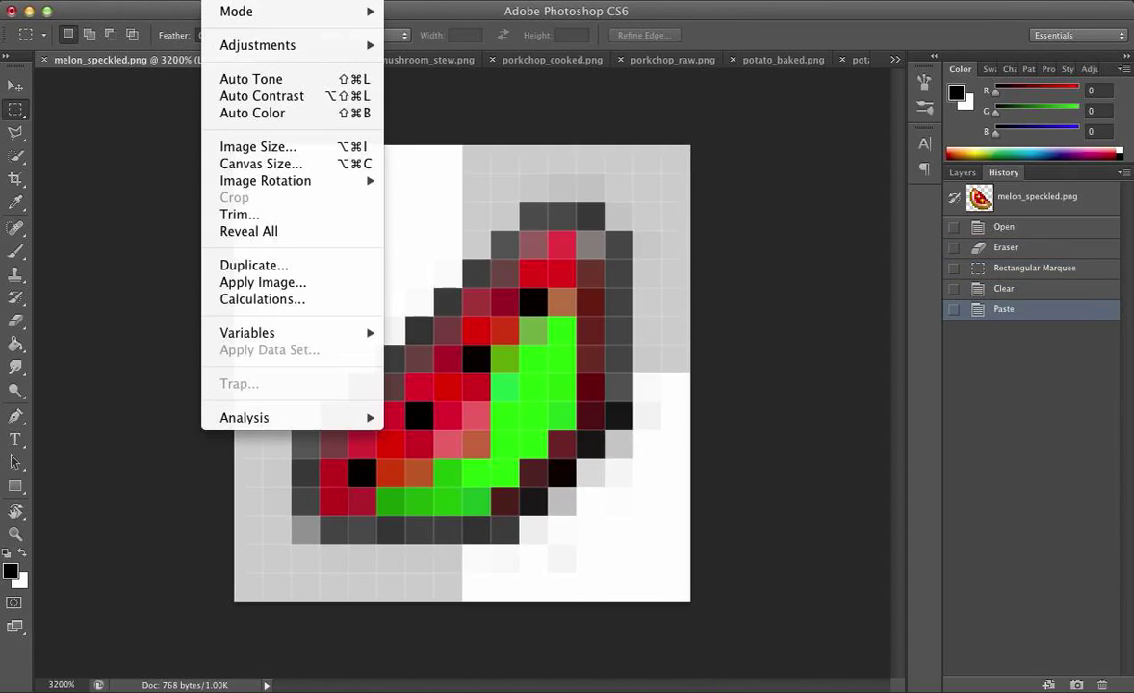
{"action": "mouse_move", "coordinate": [358, 180]}
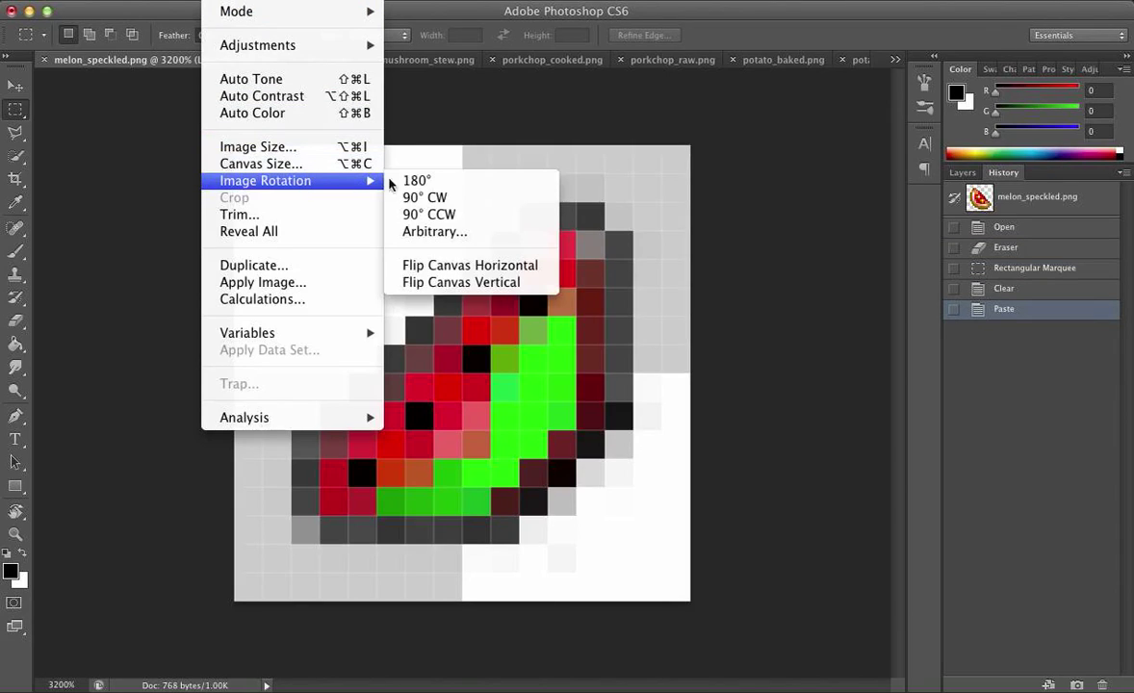
{"action": "left_click", "coordinate": [471, 197]}
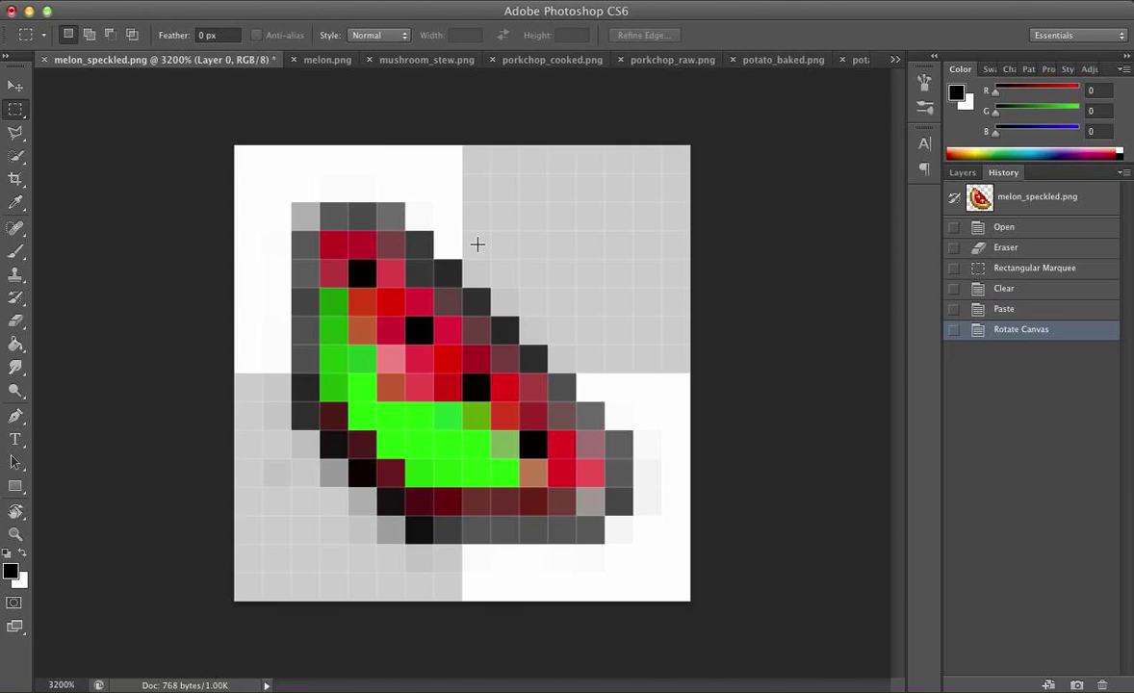
Set the foreground color to bright yellow #fcf715 for the brush.
{"action": "left_click", "coordinate": [984, 148]}
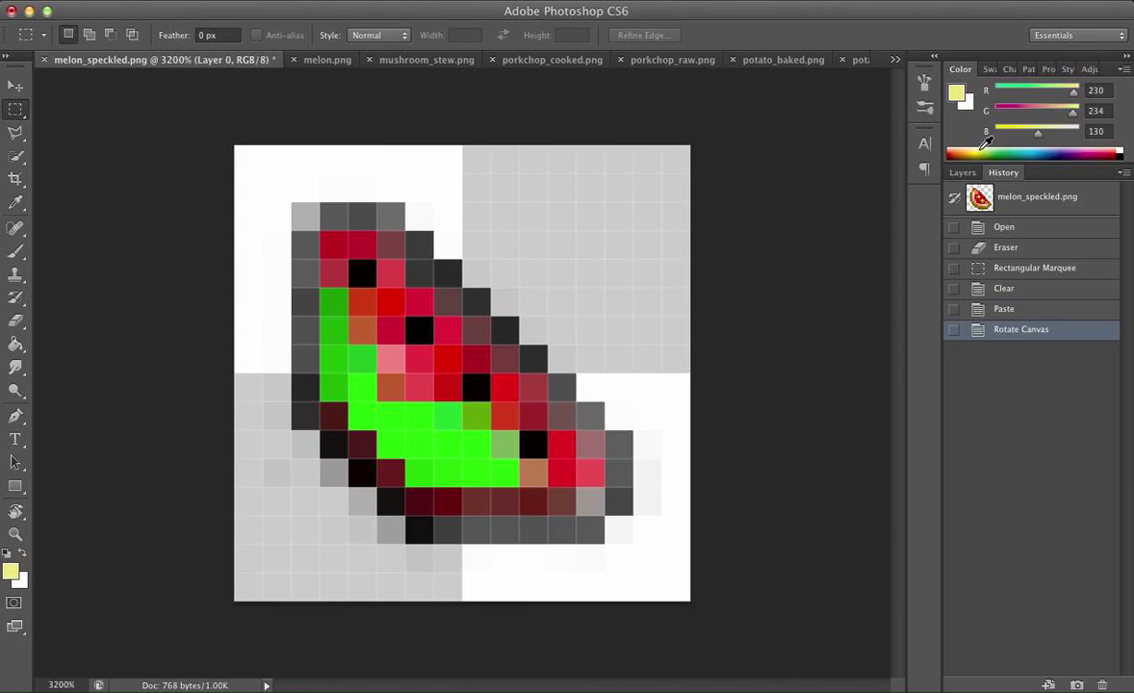
{"action": "left_click", "coordinate": [963, 97]}
{"action": "left_click", "coordinate": [530, 131]}
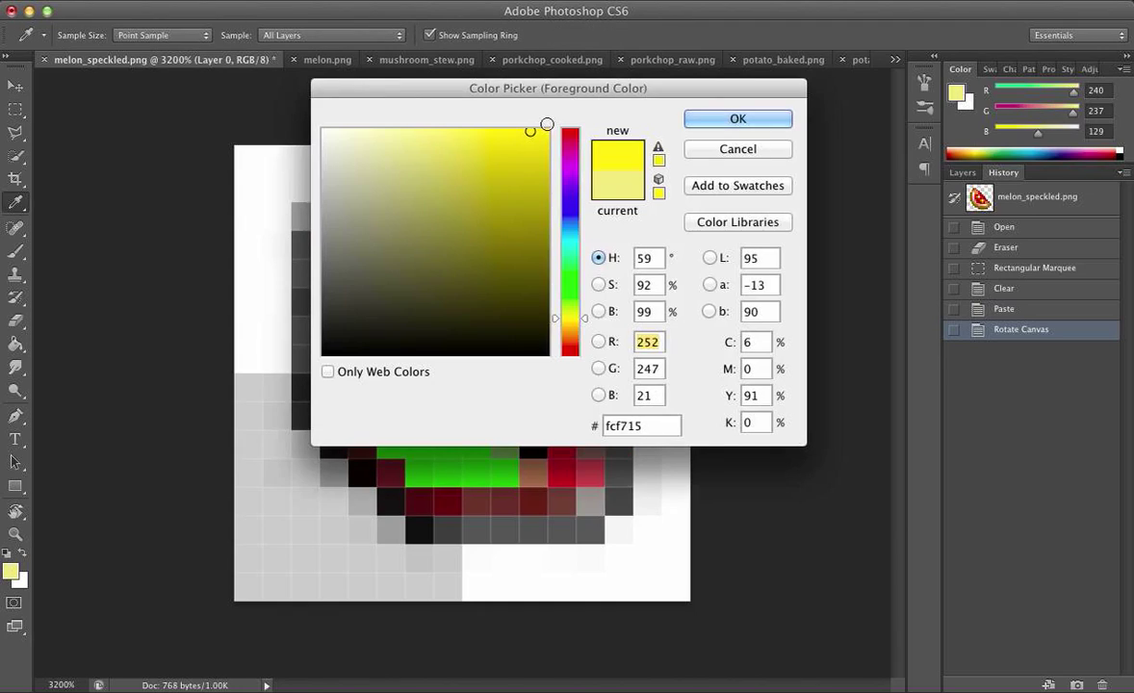
{"action": "left_click", "coordinate": [739, 117]}
{"action": "key", "text": "b"}
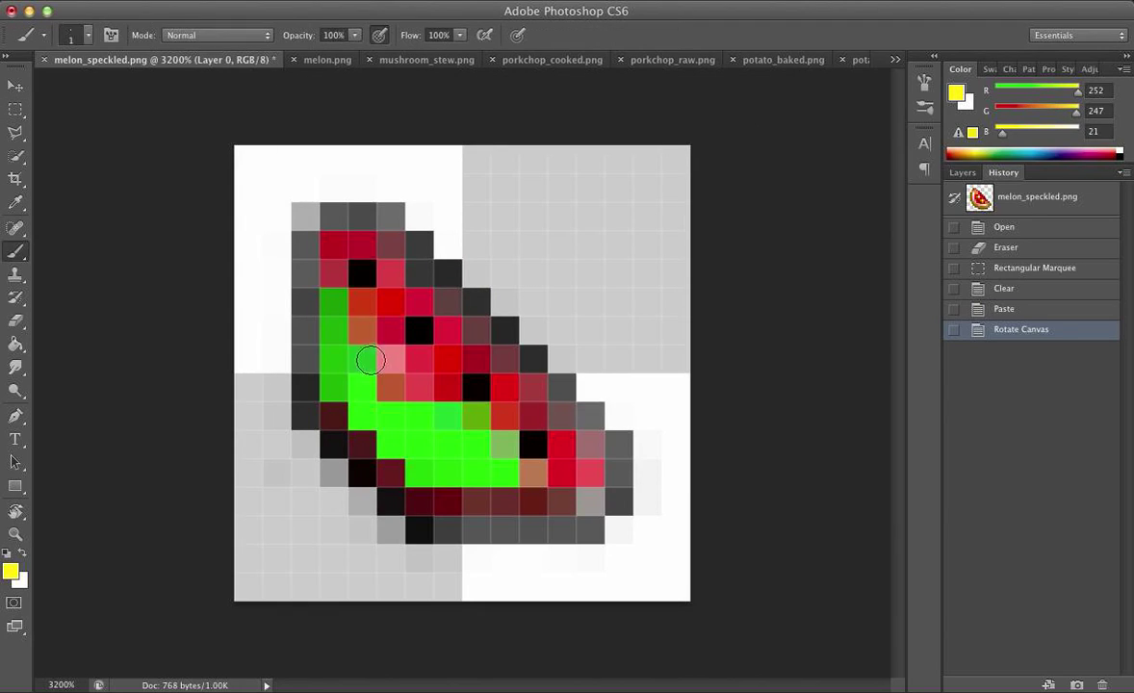
Lower the brush opacity to about 31% and brush a yellow tint diagonally along the melon slice's red flesh.
{"action": "left_click_drag", "start_coordinate": [355, 34], "coordinate": [294, 64]}
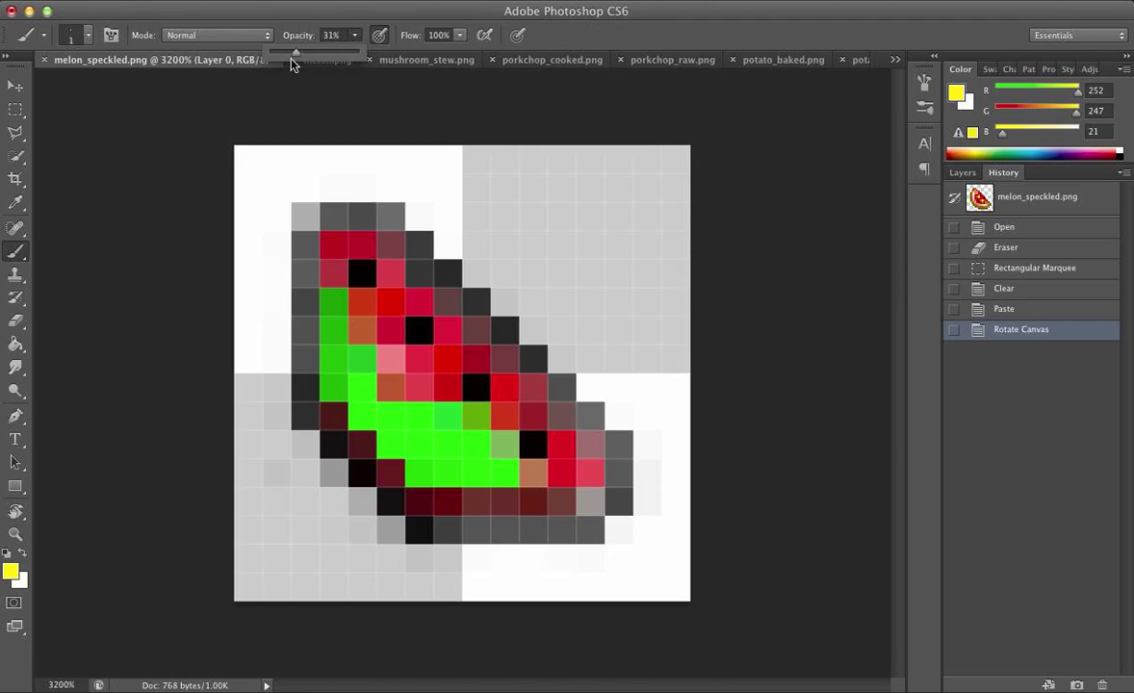
{"action": "left_click_drag", "start_coordinate": [358, 344], "coordinate": [361, 385]}
{"action": "left_click_drag", "start_coordinate": [469, 481], "coordinate": [469, 482]}
{"action": "left_click_drag", "start_coordinate": [362, 269], "coordinate": [532, 442]}
{"action": "mouse_move", "coordinate": [362, 241]}
{"action": "left_mouse_down"}
{"action": "mouse_move", "coordinate": [502, 404]}
{"action": "mouse_move", "coordinate": [491, 409]}
{"action": "left_mouse_up"}
Try a yellow brush stroke down the green rind at 77% opacity and undo it.
{"action": "left_click", "coordinate": [354, 38]}
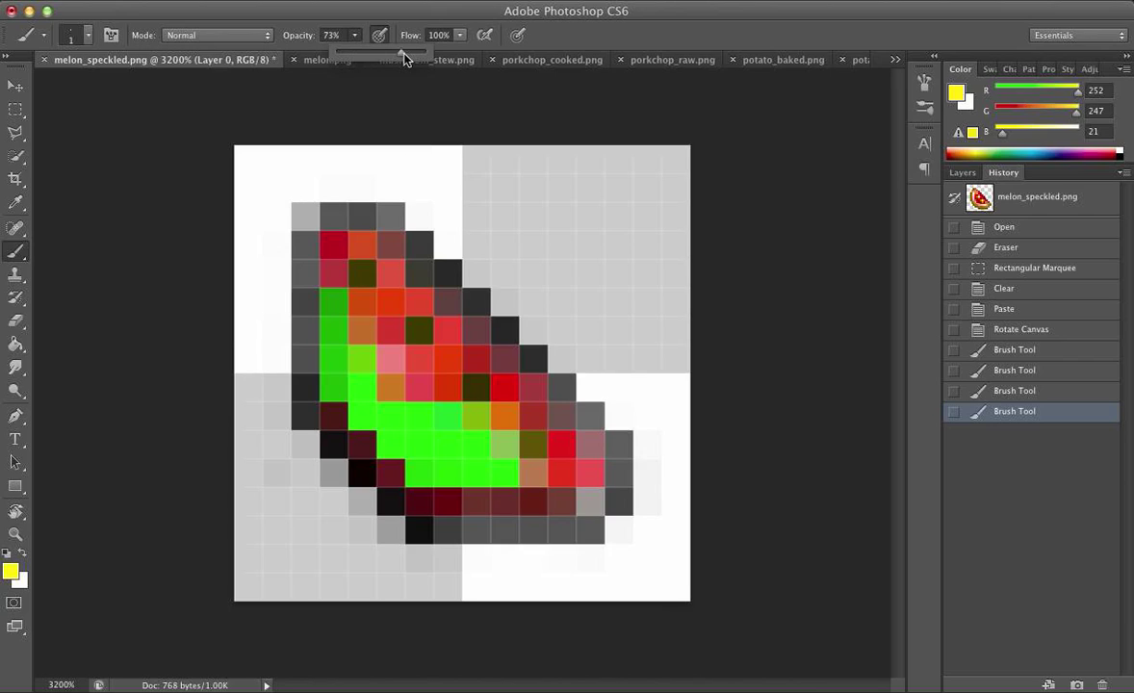
{"action": "mouse_move", "coordinate": [360, 357]}
{"action": "left_mouse_down"}
{"action": "mouse_move", "coordinate": [393, 422]}
{"action": "mouse_move", "coordinate": [430, 451]}
{"action": "left_mouse_up"}
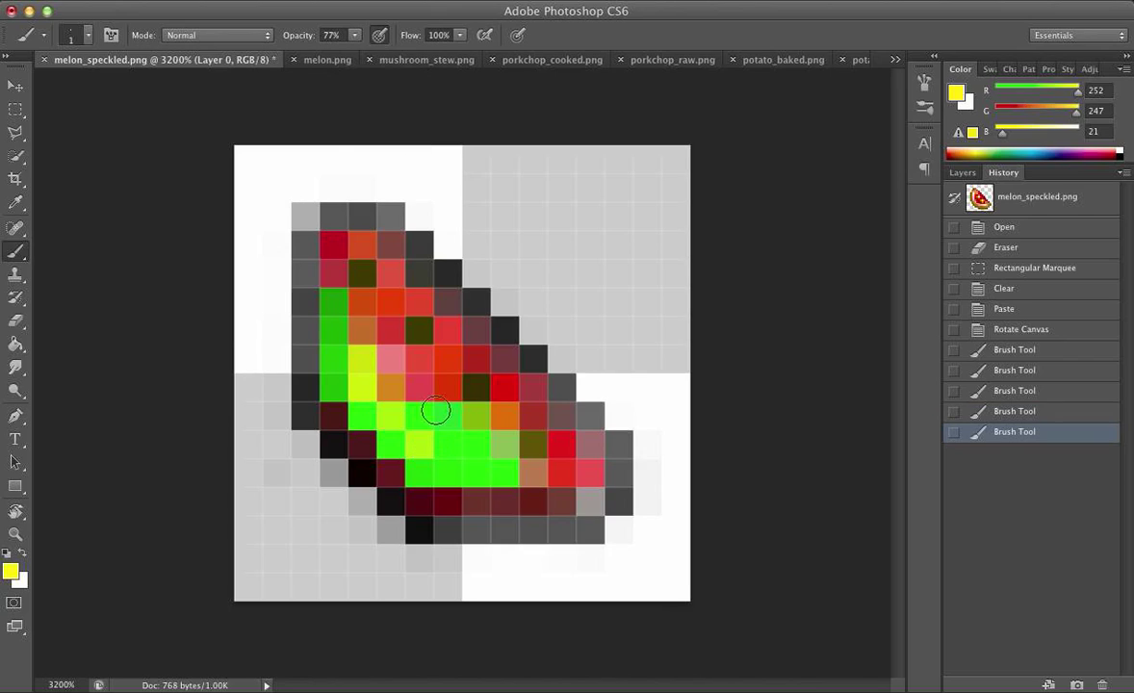
{"action": "key", "text": "super+z"}
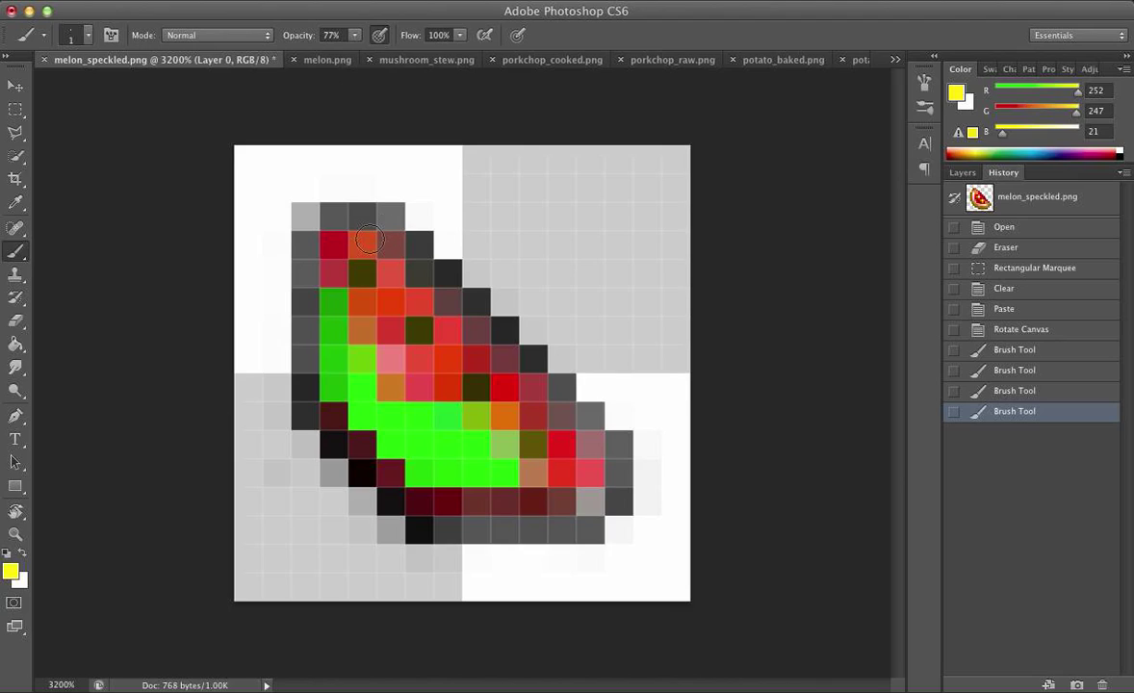
Dab yellow speckles at 77% opacity on the slice's left rind and along the rind's inner edge.
{"action": "left_click", "coordinate": [348, 353]}
{"action": "left_click", "coordinate": [337, 358]}
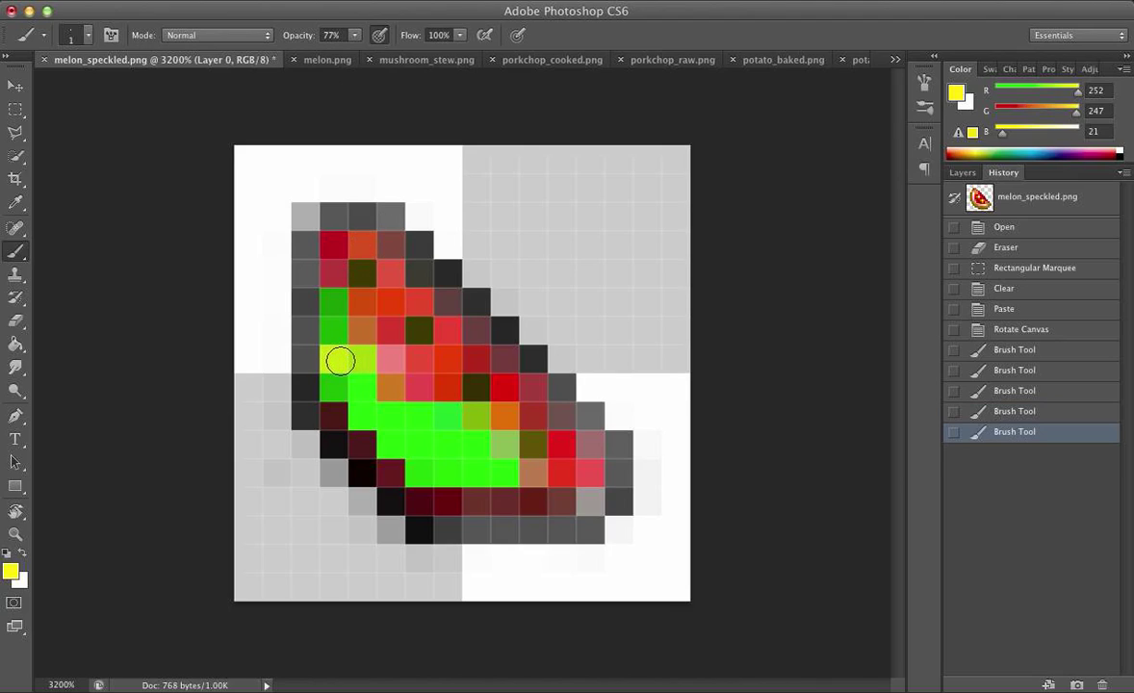
{"action": "left_click", "coordinate": [337, 358]}
{"action": "left_click", "coordinate": [409, 418]}
{"action": "left_click", "coordinate": [409, 418]}
{"action": "left_click", "coordinate": [398, 418]}
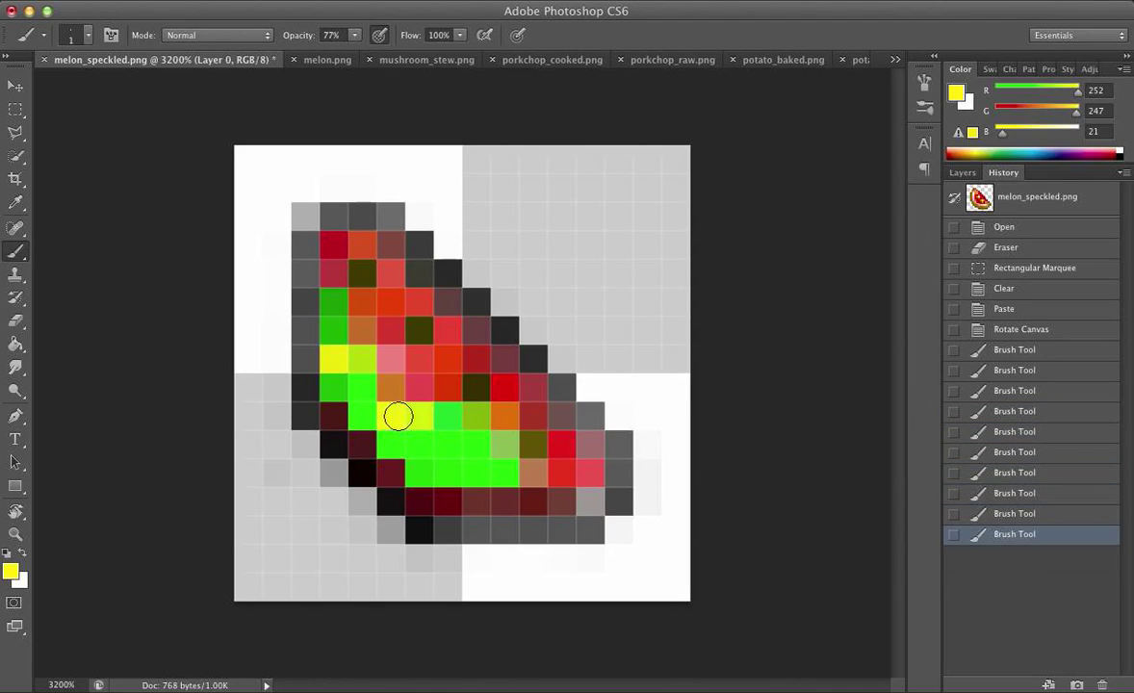
{"action": "left_click", "coordinate": [397, 417]}
{"action": "left_click", "coordinate": [397, 415]}
Dab yellow speckles on the middle and upper flesh, the lower rind and the slice's lower-right edge.
{"action": "left_click", "coordinate": [450, 361]}
{"action": "left_click", "coordinate": [448, 362]}
{"action": "left_click", "coordinate": [449, 362]}
{"action": "left_click", "coordinate": [392, 273]}
{"action": "left_click", "coordinate": [392, 274]}
{"action": "left_click", "coordinate": [392, 274]}
{"action": "left_click", "coordinate": [476, 471]}
{"action": "left_click", "coordinate": [563, 472]}
{"action": "left_click", "coordinate": [562, 500]}
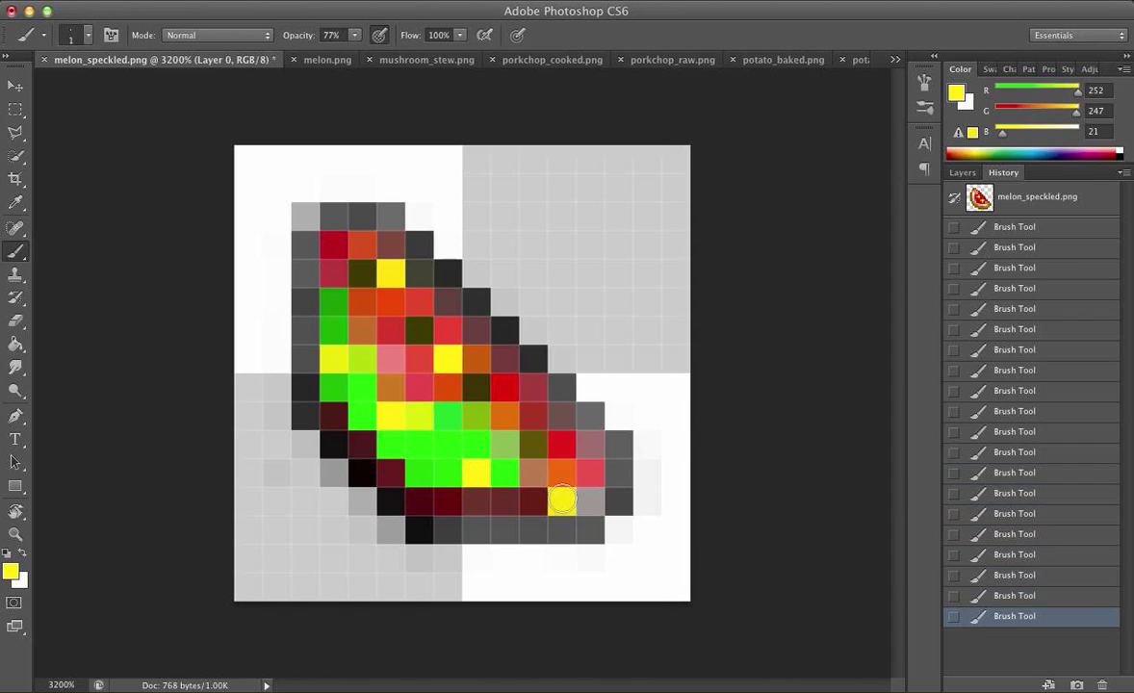
Add yellow speckles at the flesh's upper-left and right edges and the lower-left rind, and save melon_speckled.png.
{"action": "left_click", "coordinate": [332, 269]}
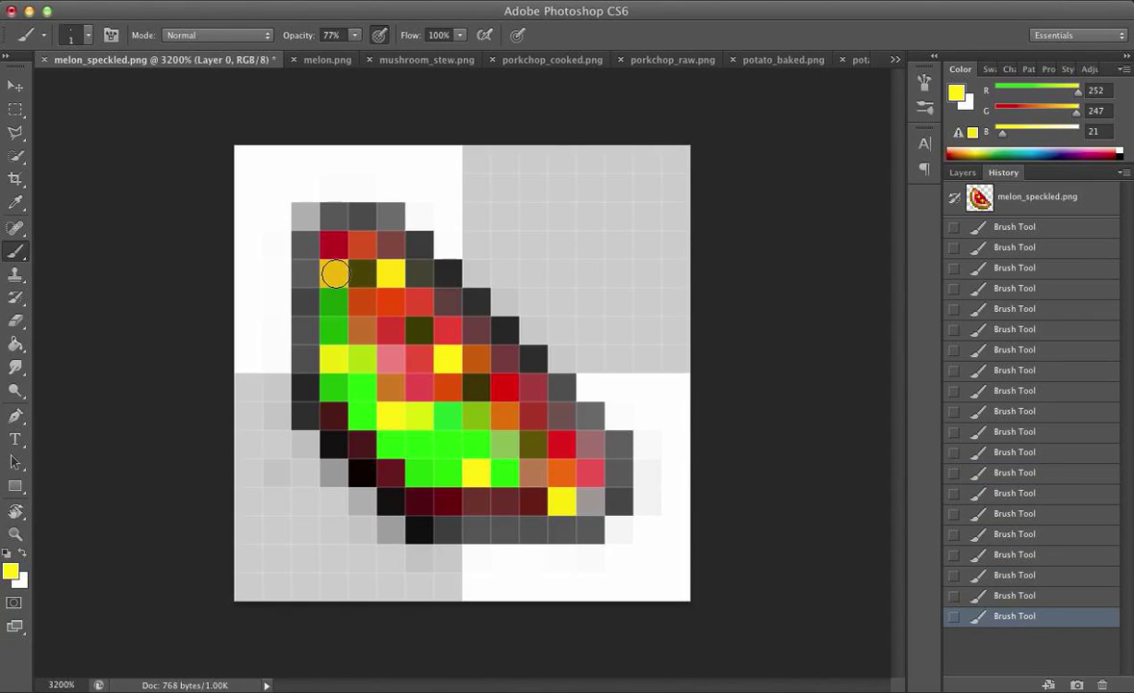
{"action": "left_click", "coordinate": [538, 410]}
{"action": "left_click", "coordinate": [537, 413]}
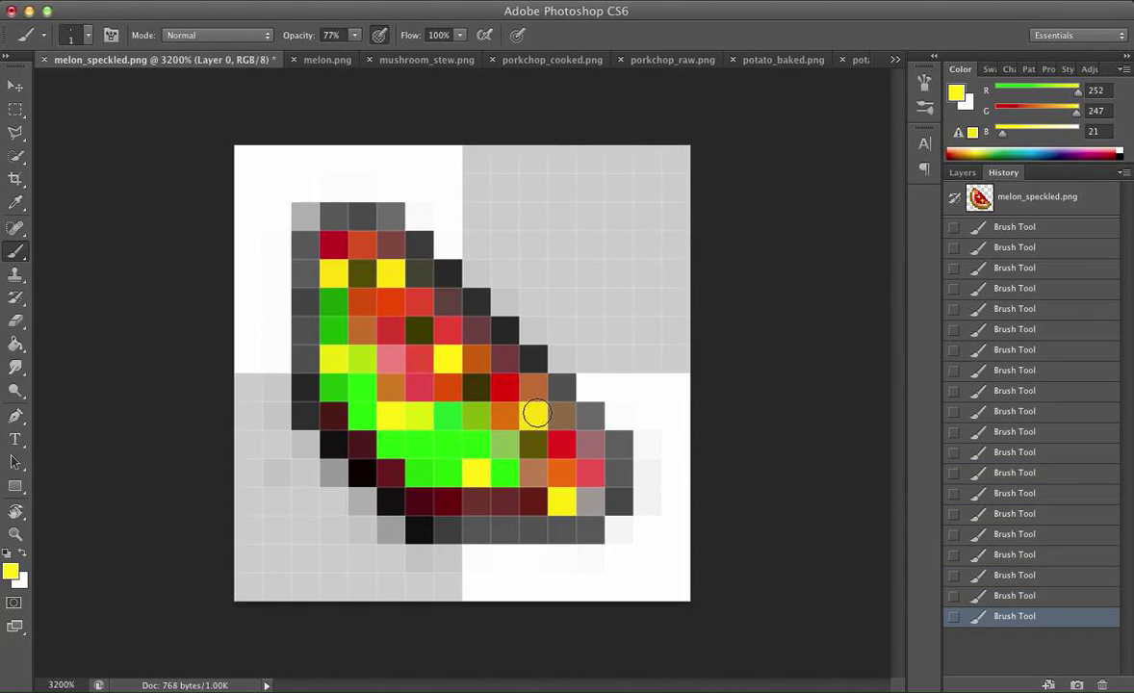
{"action": "left_click", "coordinate": [362, 472]}
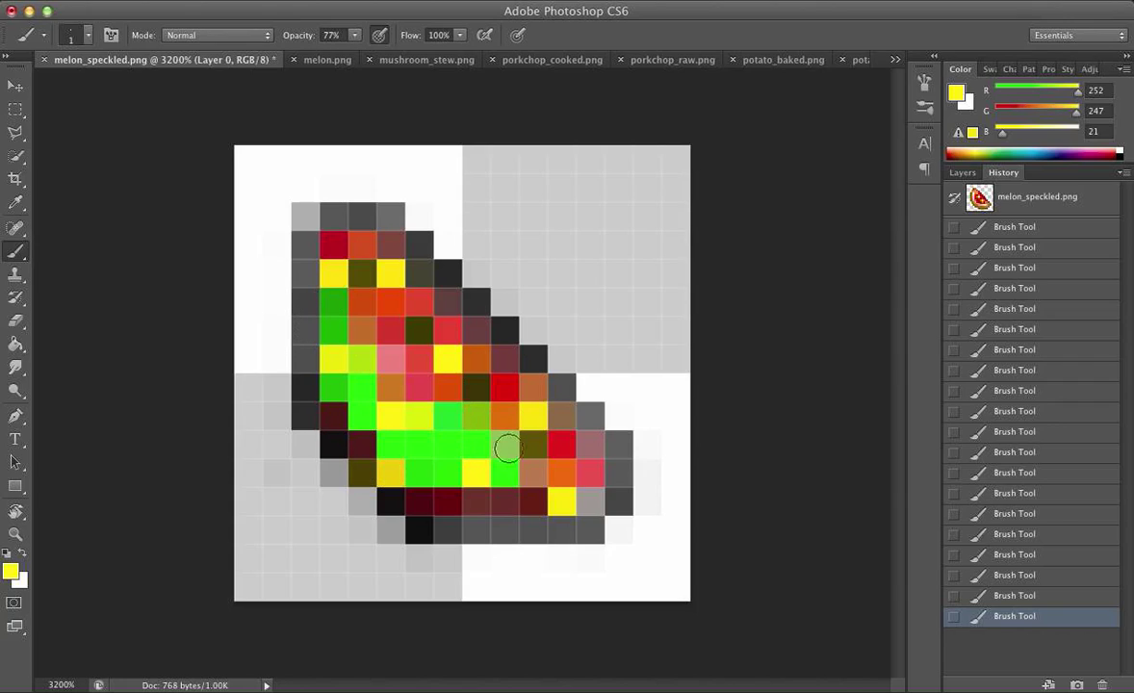
{"action": "left_click", "coordinate": [561, 445]}
{"action": "left_click", "coordinate": [587, 445]}
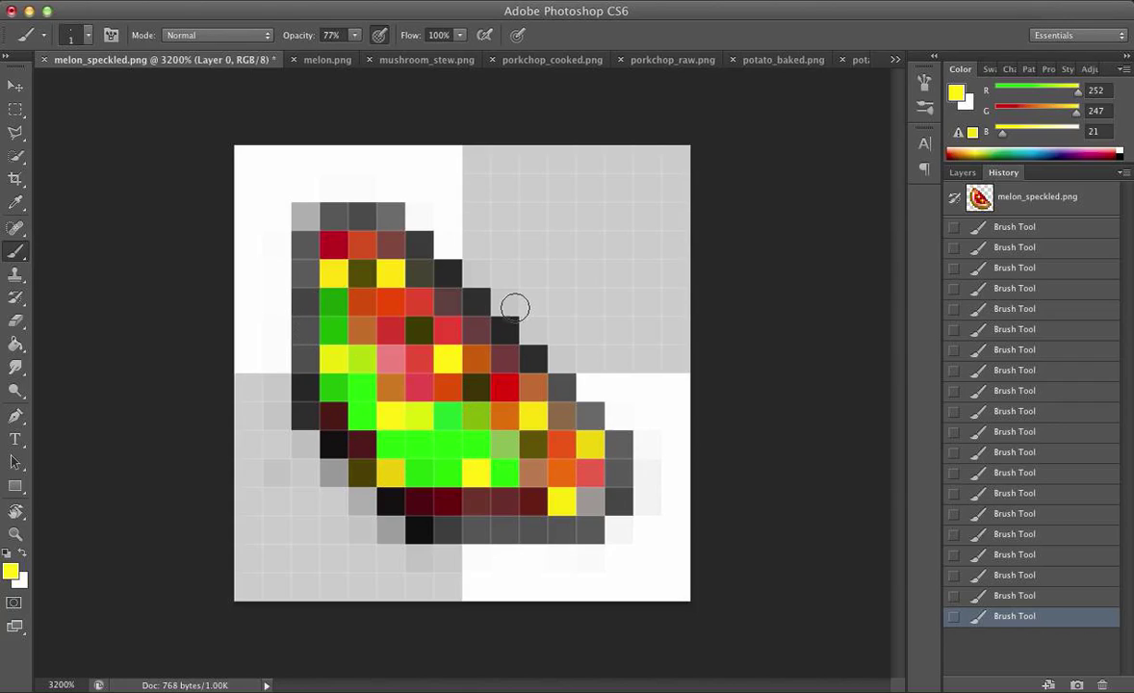
{"action": "key", "text": "ctrl+s"}
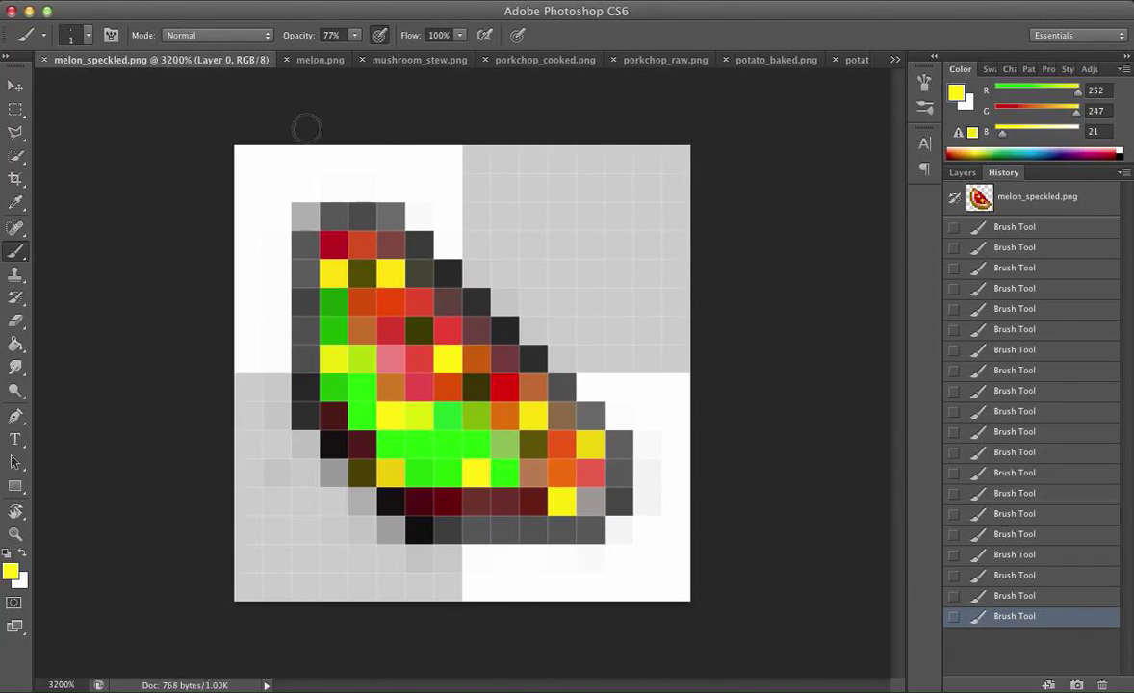
Reduce the brush opacity to 20% and brush a light yellow tint diagonally through the red flesh.
{"action": "left_click", "coordinate": [355, 37]}
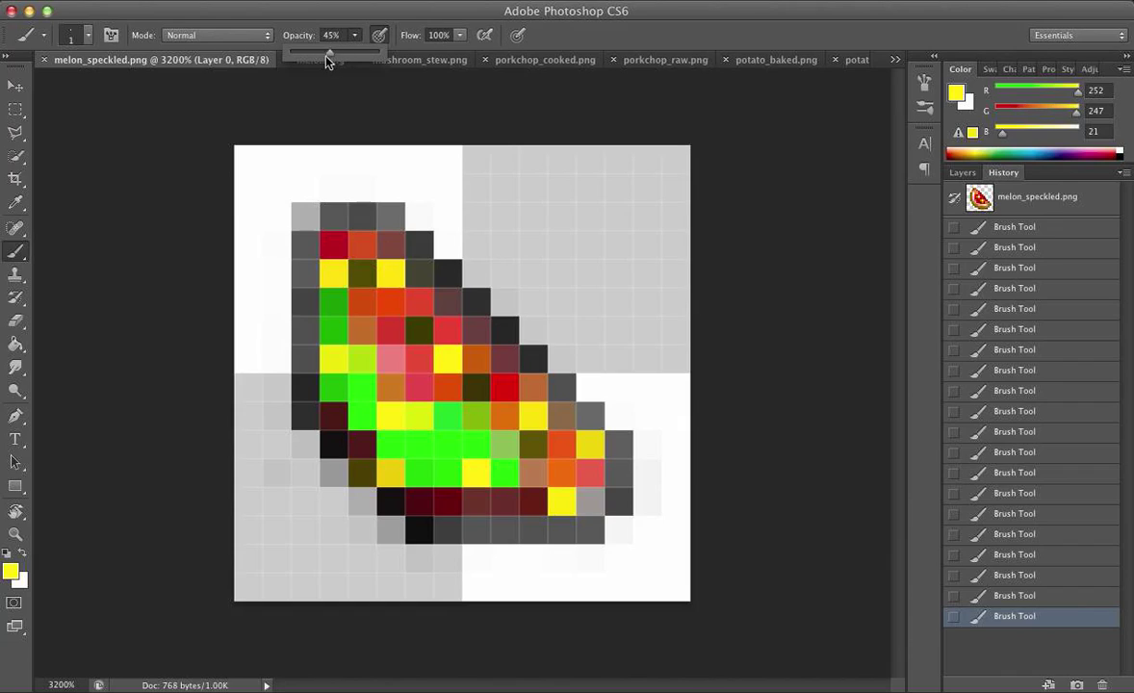
{"action": "left_click_drag", "start_coordinate": [309, 63], "coordinate": [308, 64]}
{"action": "mouse_move", "coordinate": [359, 300]}
{"action": "left_mouse_down"}
{"action": "mouse_move", "coordinate": [467, 393]}
{"action": "mouse_move", "coordinate": [406, 312]}
{"action": "mouse_move", "coordinate": [585, 456]}
{"action": "left_mouse_up"}
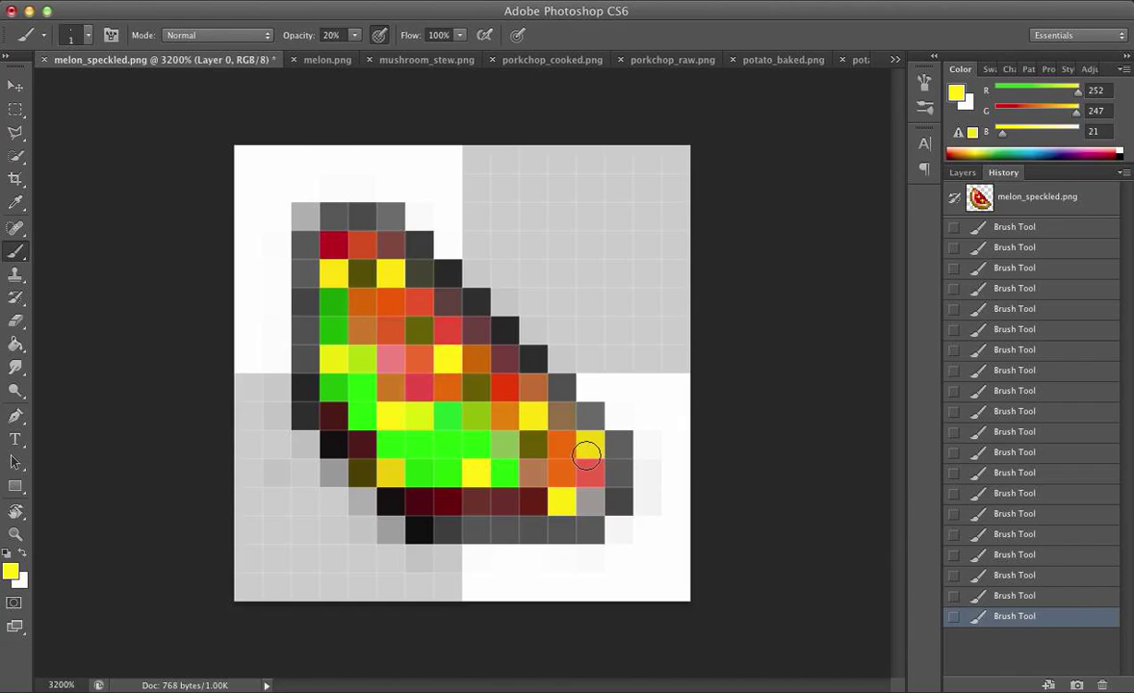
Darken the melon's four seeds with black, the upper two at 20% opacity and the lower two at 100%.
{"action": "key", "text": "d"}
{"action": "left_click", "coordinate": [422, 337]}
{"action": "left_click", "coordinate": [362, 274]}
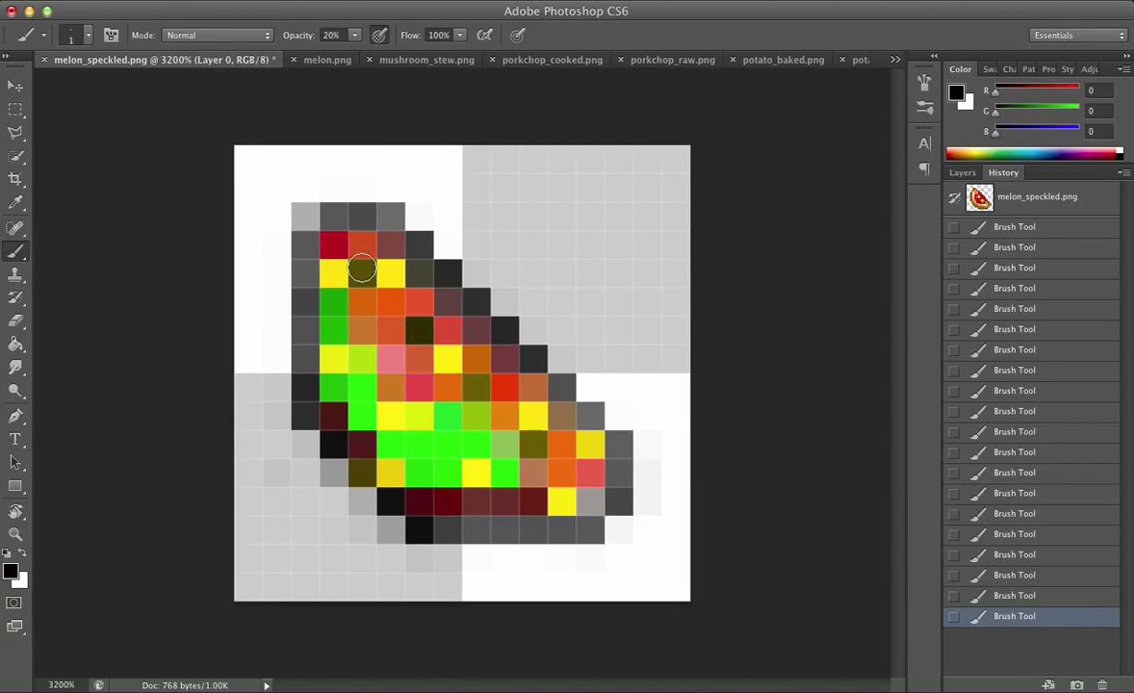
{"action": "left_click", "coordinate": [354, 35]}
{"action": "left_click_drag", "start_coordinate": [358, 44], "coordinate": [476, 113]}
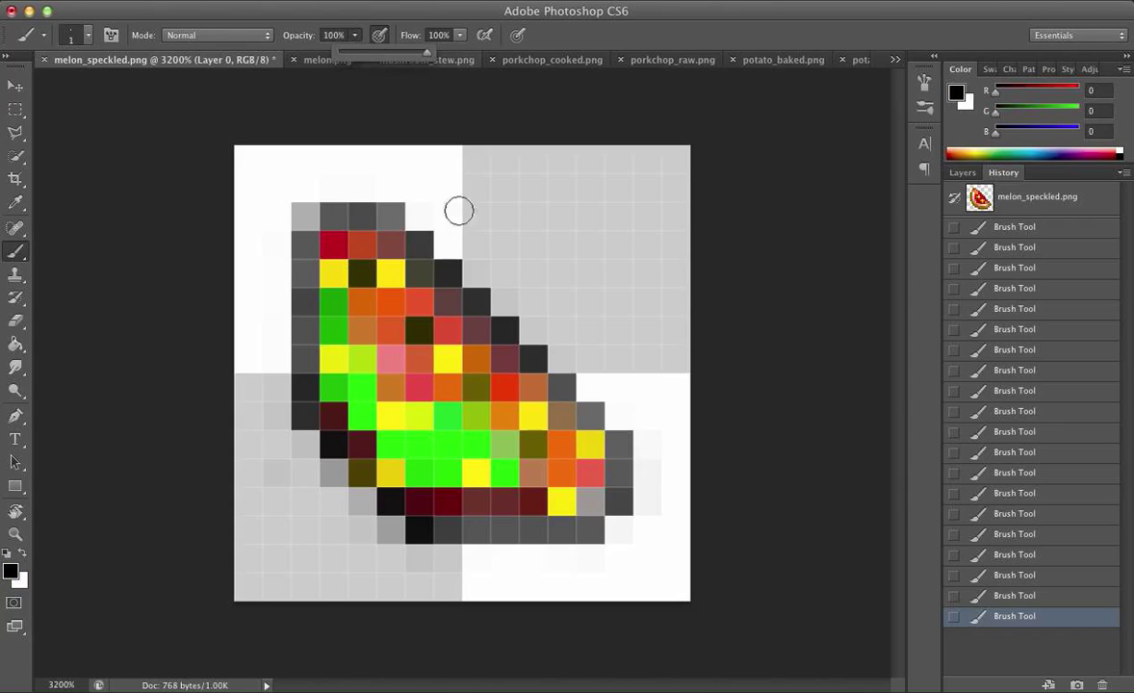
{"action": "left_click", "coordinate": [477, 391]}
{"action": "left_click", "coordinate": [536, 449]}
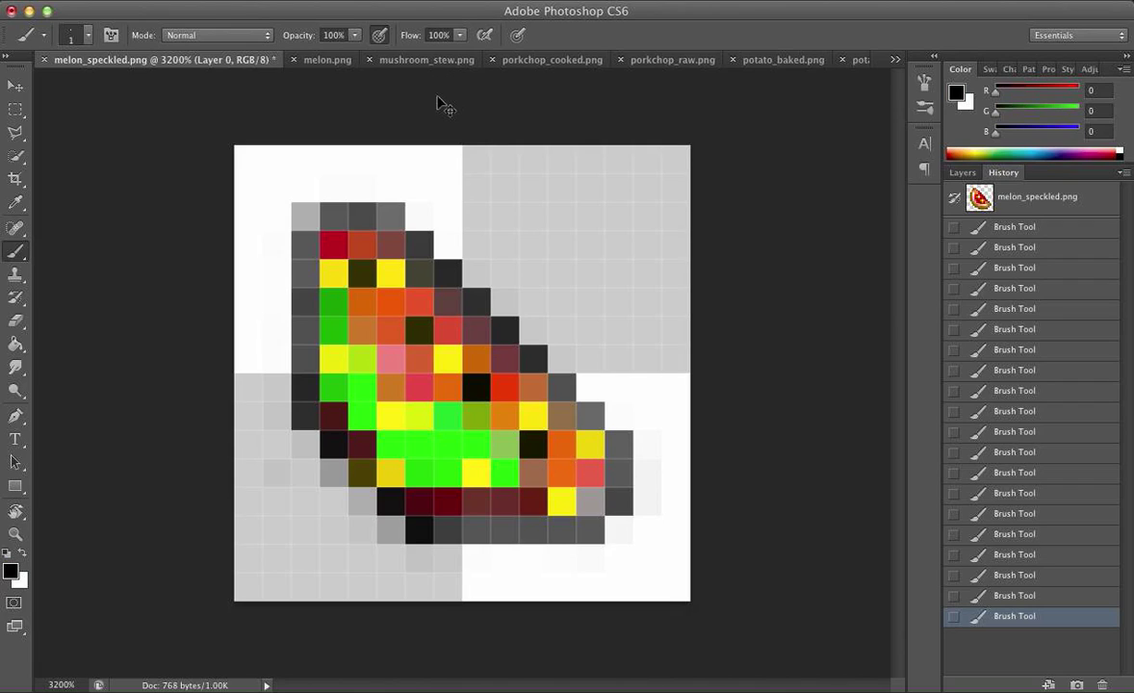
Revert the speckled melon to its earliest recorded brush stroke, checking the original image snapshot on the way.
{"action": "key", "text": "super+v"}
{"action": "key", "text": "super+z"}
{"action": "left_click", "coordinate": [1020, 226]}
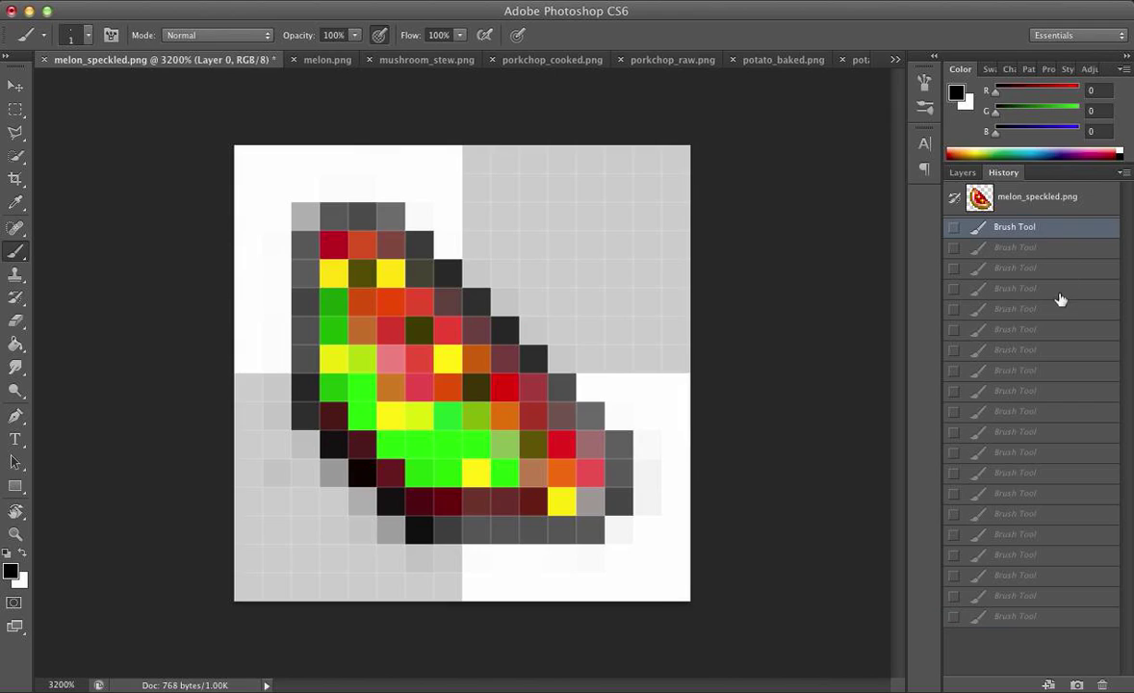
{"action": "left_click", "coordinate": [983, 199]}
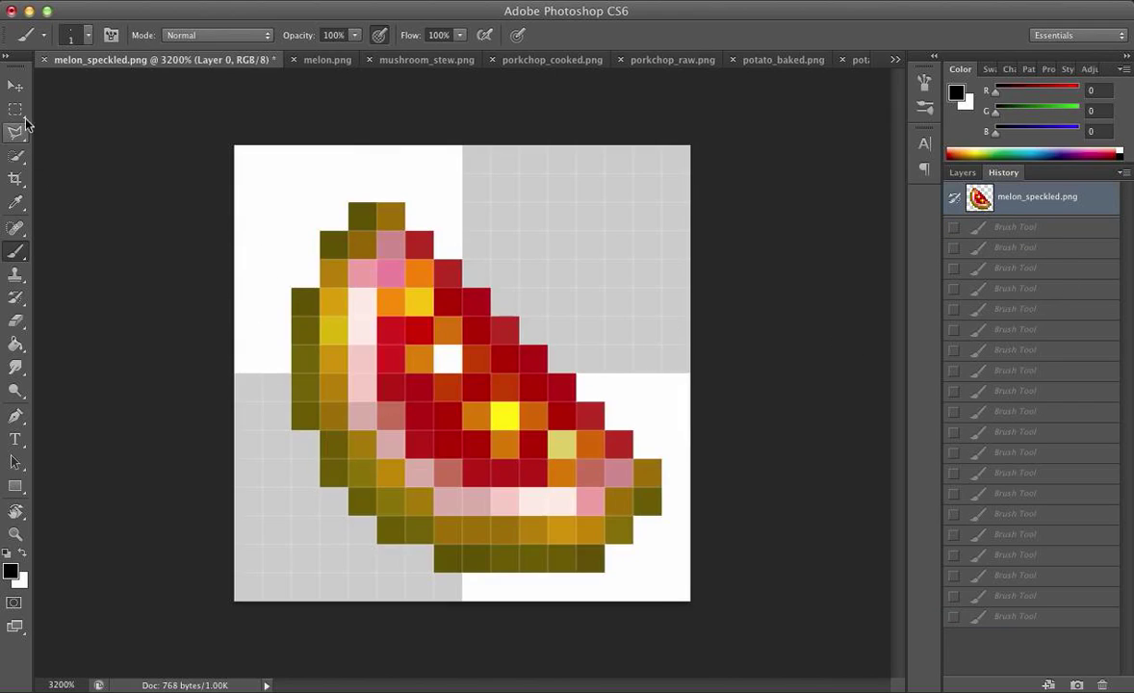
{"action": "left_click", "coordinate": [974, 230]}
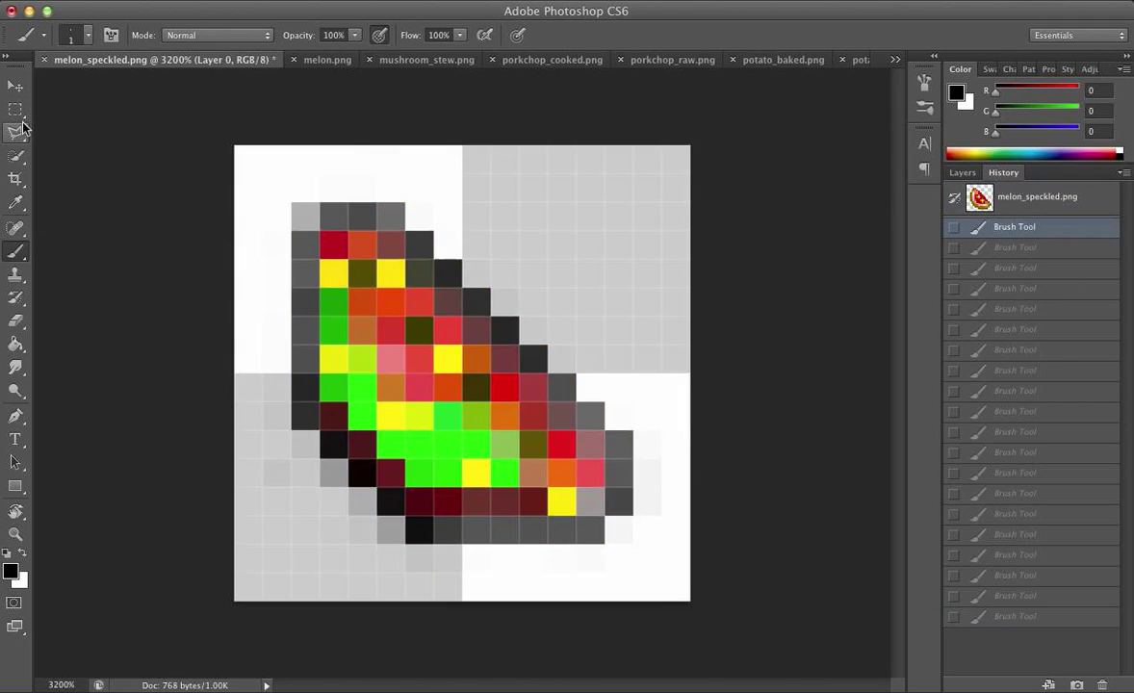
Select and clear the whole melon_speckled.png canvas again, and paste the copied melon slice into it.
{"action": "left_click", "coordinate": [16, 108]}
{"action": "left_click_drag", "start_coordinate": [145, 121], "coordinate": [908, 690]}
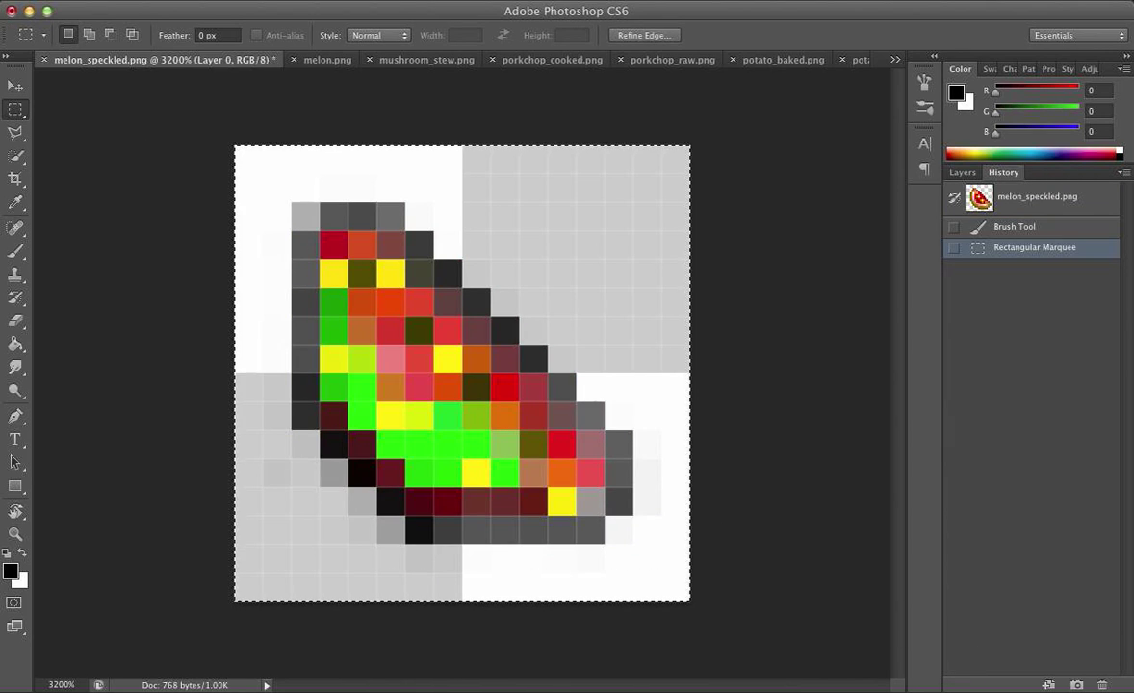
{"action": "left_click", "coordinate": [178, 1]}
{"action": "left_click", "coordinate": [235, 206]}
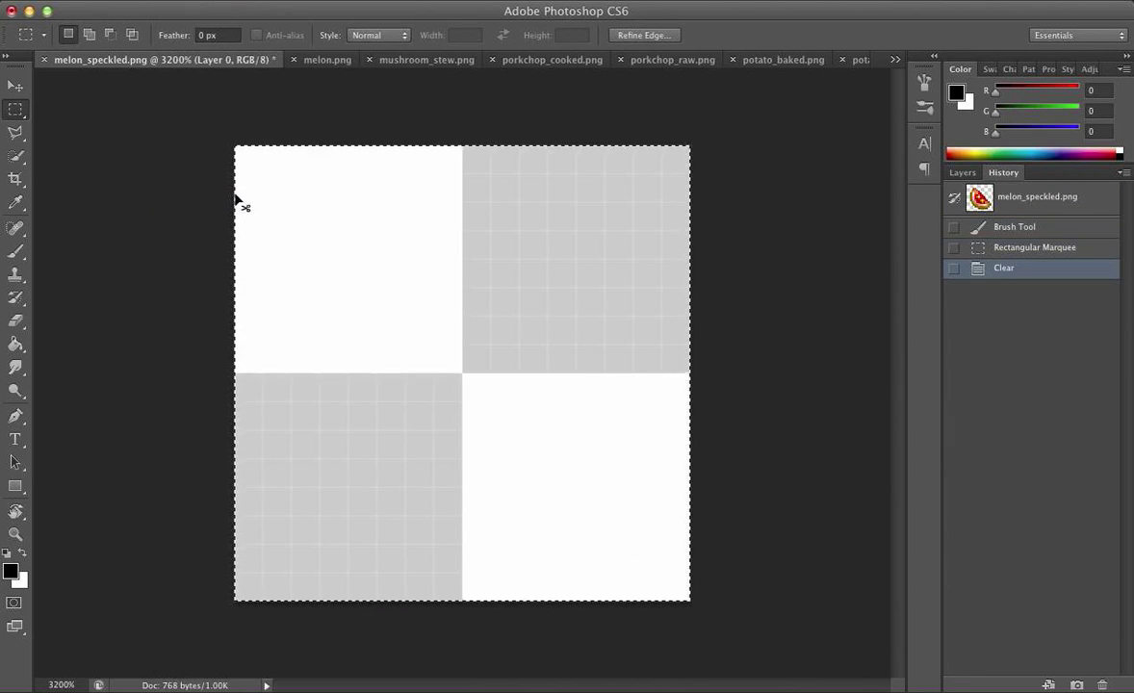
{"action": "key", "text": "super+v"}
Rotate the freshly pasted melon slice's canvas 90° clockwise.
{"action": "left_click", "coordinate": [264, 2]}
{"action": "mouse_move", "coordinate": [252, 177]}
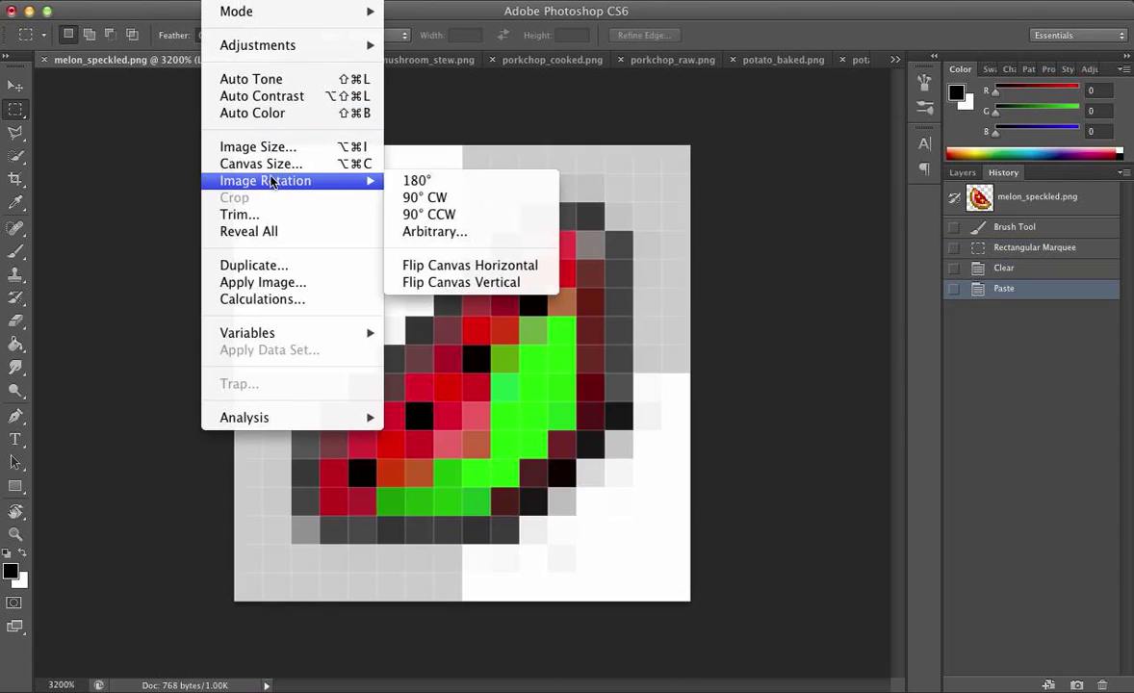
{"action": "left_click", "coordinate": [448, 198]}
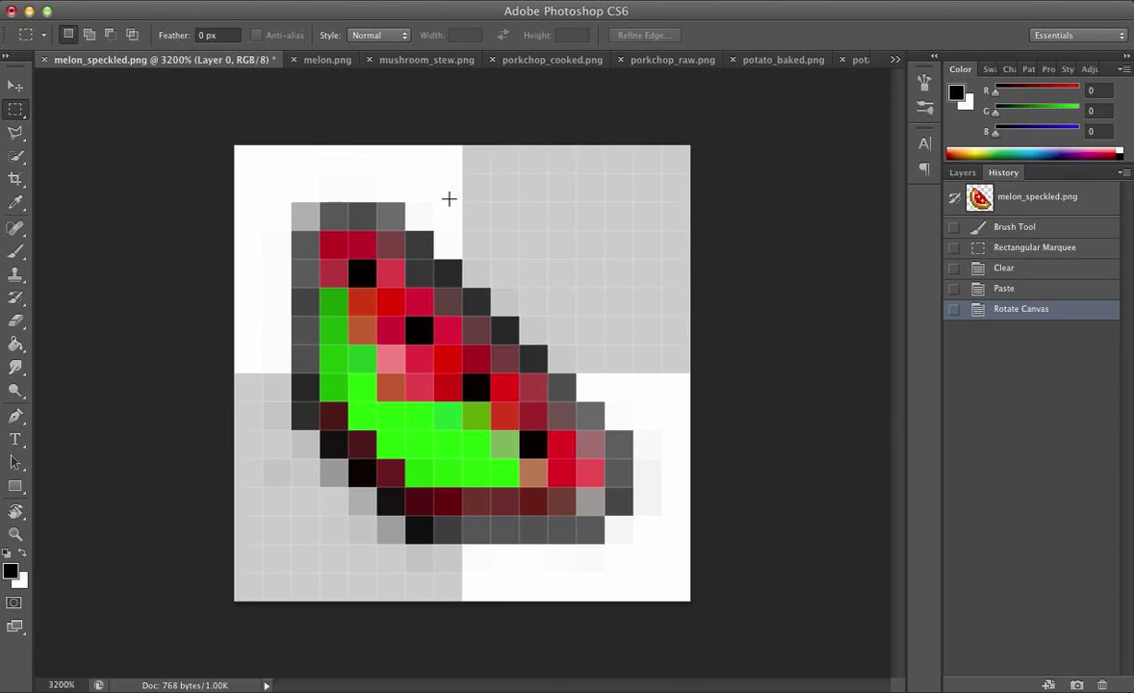
Erase the red flesh, seeds and green rind inside the slice's dark outline.
{"action": "key", "text": "e"}
{"action": "mouse_move", "coordinate": [361, 255]}
{"action": "left_mouse_down"}
{"action": "mouse_move", "coordinate": [347, 296]}
{"action": "mouse_move", "coordinate": [351, 258]}
{"action": "mouse_move", "coordinate": [357, 325]}
{"action": "mouse_move", "coordinate": [349, 256]}
{"action": "mouse_move", "coordinate": [354, 289]}
{"action": "left_mouse_up"}
{"action": "mouse_move", "coordinate": [356, 269]}
{"action": "left_mouse_down"}
{"action": "mouse_move", "coordinate": [369, 360]}
{"action": "mouse_move", "coordinate": [357, 359]}
{"action": "mouse_move", "coordinate": [352, 339]}
{"action": "left_mouse_up"}
{"action": "mouse_move", "coordinate": [343, 332]}
{"action": "left_mouse_down"}
{"action": "mouse_move", "coordinate": [347, 372]}
{"action": "mouse_move", "coordinate": [398, 419]}
{"action": "mouse_move", "coordinate": [357, 389]}
{"action": "mouse_move", "coordinate": [342, 359]}
{"action": "mouse_move", "coordinate": [349, 302]}
{"action": "mouse_move", "coordinate": [347, 378]}
{"action": "mouse_move", "coordinate": [358, 395]}
{"action": "mouse_move", "coordinate": [419, 454]}
{"action": "mouse_move", "coordinate": [432, 440]}
{"action": "mouse_move", "coordinate": [465, 468]}
{"action": "mouse_move", "coordinate": [427, 463]}
{"action": "mouse_move", "coordinate": [582, 469]}
{"action": "mouse_move", "coordinate": [391, 301]}
{"action": "mouse_move", "coordinate": [466, 434]}
{"action": "mouse_move", "coordinate": [397, 345]}
{"action": "mouse_move", "coordinate": [447, 429]}
{"action": "mouse_move", "coordinate": [366, 318]}
{"action": "mouse_move", "coordinate": [424, 410]}
{"action": "mouse_move", "coordinate": [360, 356]}
{"action": "mouse_move", "coordinate": [379, 392]}
{"action": "mouse_move", "coordinate": [348, 383]}
{"action": "mouse_move", "coordinate": [372, 410]}
{"action": "mouse_move", "coordinate": [437, 465]}
{"action": "mouse_move", "coordinate": [524, 468]}
{"action": "mouse_move", "coordinate": [476, 418]}
{"action": "left_mouse_up"}
{"action": "mouse_move", "coordinate": [362, 269]}
{"action": "left_mouse_down"}
{"action": "mouse_move", "coordinate": [511, 433]}
{"action": "mouse_move", "coordinate": [368, 281]}
{"action": "mouse_move", "coordinate": [362, 256]}
{"action": "mouse_move", "coordinate": [353, 258]}
{"action": "mouse_move", "coordinate": [386, 261]}
{"action": "mouse_move", "coordinate": [385, 319]}
{"action": "mouse_move", "coordinate": [378, 259]}
{"action": "mouse_move", "coordinate": [368, 356]}
{"action": "mouse_move", "coordinate": [409, 336]}
{"action": "mouse_move", "coordinate": [415, 313]}
{"action": "mouse_move", "coordinate": [444, 375]}
{"action": "mouse_move", "coordinate": [437, 357]}
{"action": "mouse_move", "coordinate": [463, 382]}
{"action": "mouse_move", "coordinate": [435, 341]}
{"action": "mouse_move", "coordinate": [492, 411]}
{"action": "mouse_move", "coordinate": [450, 365]}
{"action": "mouse_move", "coordinate": [526, 420]}
{"action": "mouse_move", "coordinate": [471, 380]}
{"action": "mouse_move", "coordinate": [527, 447]}
{"action": "left_mouse_up"}
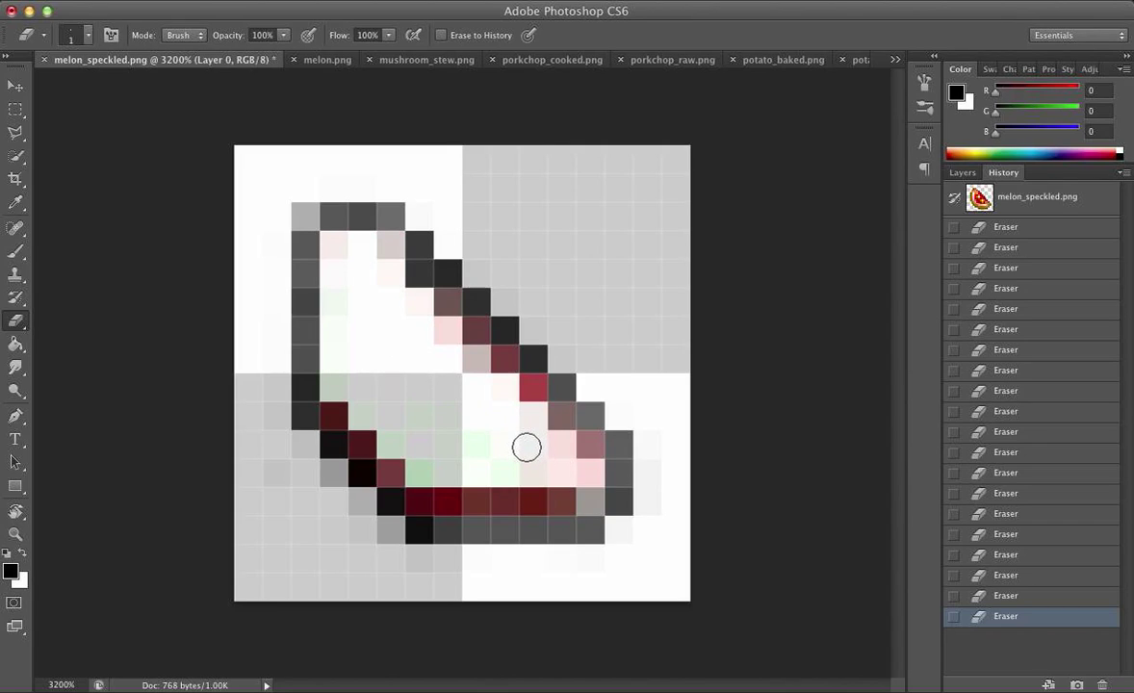
Set the foreground color to golden yellow with RGB 212, 187, 47.
{"action": "left_click", "coordinate": [958, 94]}
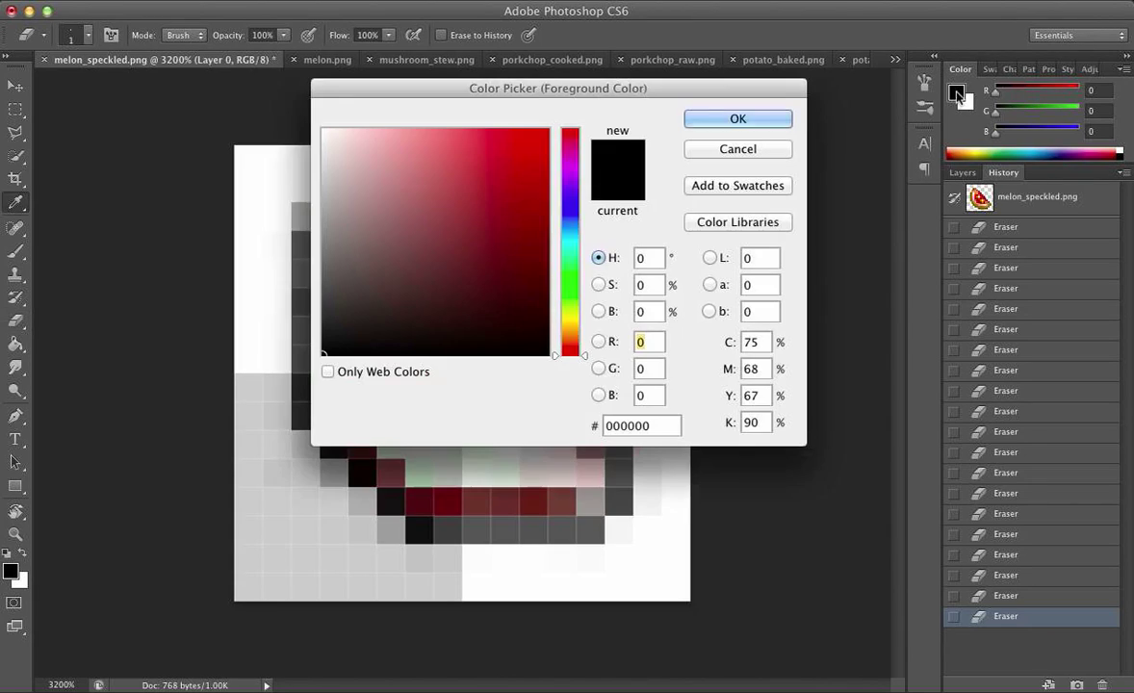
{"action": "left_click", "coordinate": [576, 323]}
{"action": "mouse_move", "coordinate": [484, 209]}
{"action": "left_mouse_down"}
{"action": "mouse_move", "coordinate": [486, 149]}
{"action": "mouse_move", "coordinate": [488, 180]}
{"action": "mouse_move", "coordinate": [499, 167]}
{"action": "left_mouse_up"}
{"action": "left_click", "coordinate": [768, 119]}
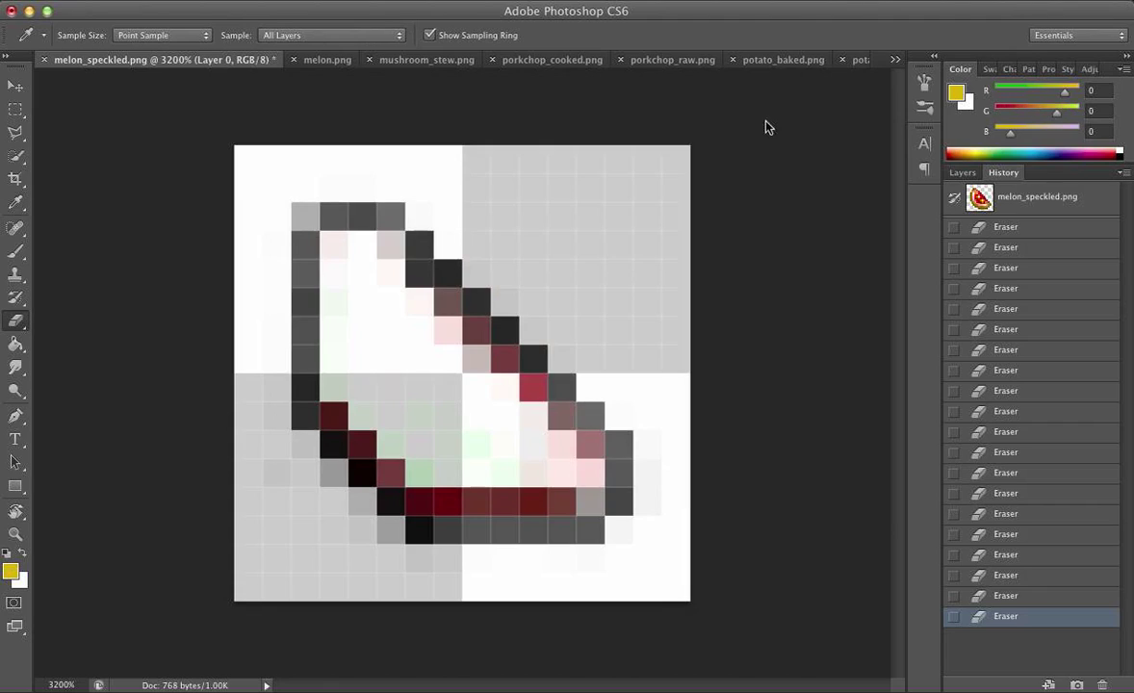
Brush golden yellow over the slice's entire interior, covering the dark red pixels along the inner edges of the outline.
{"action": "key", "text": "b"}
{"action": "left_click", "coordinate": [359, 254]}
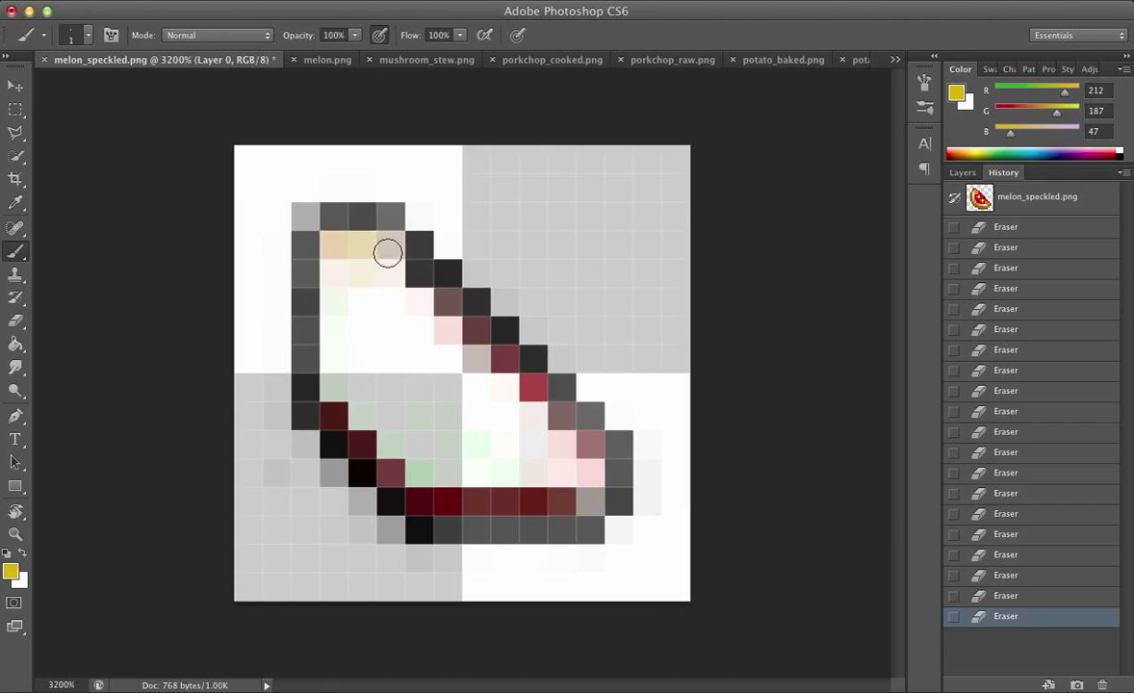
{"action": "mouse_move", "coordinate": [334, 246]}
{"action": "left_mouse_down"}
{"action": "mouse_move", "coordinate": [397, 248]}
{"action": "mouse_move", "coordinate": [339, 248]}
{"action": "mouse_move", "coordinate": [396, 250]}
{"action": "mouse_move", "coordinate": [339, 264]}
{"action": "mouse_move", "coordinate": [337, 390]}
{"action": "mouse_move", "coordinate": [335, 258]}
{"action": "mouse_move", "coordinate": [390, 273]}
{"action": "mouse_move", "coordinate": [366, 272]}
{"action": "mouse_move", "coordinate": [362, 418]}
{"action": "left_mouse_up"}
{"action": "left_click", "coordinate": [395, 250]}
{"action": "left_click", "coordinate": [336, 268]}
{"action": "left_click", "coordinate": [368, 274]}
{"action": "left_click_drag", "start_coordinate": [380, 298], "coordinate": [391, 448]}
{"action": "mouse_move", "coordinate": [386, 329]}
{"action": "left_mouse_down"}
{"action": "mouse_move", "coordinate": [388, 276]}
{"action": "mouse_move", "coordinate": [412, 303]}
{"action": "mouse_move", "coordinate": [418, 470]}
{"action": "left_mouse_up"}
{"action": "left_click", "coordinate": [414, 316]}
{"action": "mouse_move", "coordinate": [446, 306]}
{"action": "left_mouse_down"}
{"action": "mouse_move", "coordinate": [447, 474]}
{"action": "mouse_move", "coordinate": [446, 302]}
{"action": "mouse_move", "coordinate": [456, 355]}
{"action": "mouse_move", "coordinate": [472, 334]}
{"action": "mouse_move", "coordinate": [479, 491]}
{"action": "left_mouse_up"}
{"action": "mouse_move", "coordinate": [479, 488]}
{"action": "left_mouse_down"}
{"action": "mouse_move", "coordinate": [473, 330]}
{"action": "mouse_move", "coordinate": [498, 365]}
{"action": "mouse_move", "coordinate": [498, 486]}
{"action": "mouse_move", "coordinate": [502, 361]}
{"action": "left_mouse_up"}
{"action": "left_click", "coordinate": [477, 332]}
{"action": "left_click_drag", "start_coordinate": [530, 455], "coordinate": [533, 493]}
{"action": "left_click_drag", "start_coordinate": [556, 422], "coordinate": [561, 477]}
{"action": "mouse_move", "coordinate": [531, 395]}
{"action": "left_mouse_down"}
{"action": "mouse_move", "coordinate": [537, 464]}
{"action": "mouse_move", "coordinate": [564, 469]}
{"action": "mouse_move", "coordinate": [559, 421]}
{"action": "mouse_move", "coordinate": [593, 455]}
{"action": "mouse_move", "coordinate": [594, 508]}
{"action": "mouse_move", "coordinate": [588, 430]}
{"action": "left_mouse_up"}
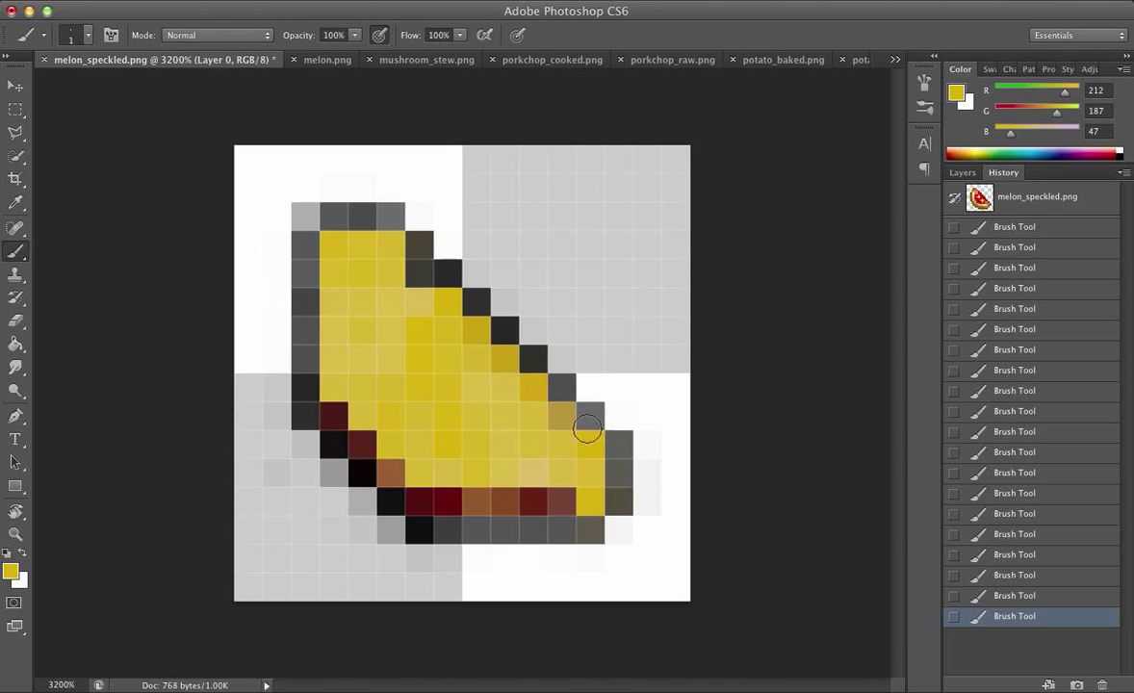
{"action": "left_click", "coordinate": [333, 415]}
{"action": "mouse_move", "coordinate": [376, 453]}
{"action": "left_mouse_down"}
{"action": "mouse_move", "coordinate": [356, 438]}
{"action": "mouse_move", "coordinate": [394, 474]}
{"action": "mouse_move", "coordinate": [539, 499]}
{"action": "mouse_move", "coordinate": [426, 494]}
{"action": "mouse_move", "coordinate": [507, 491]}
{"action": "left_mouse_up"}
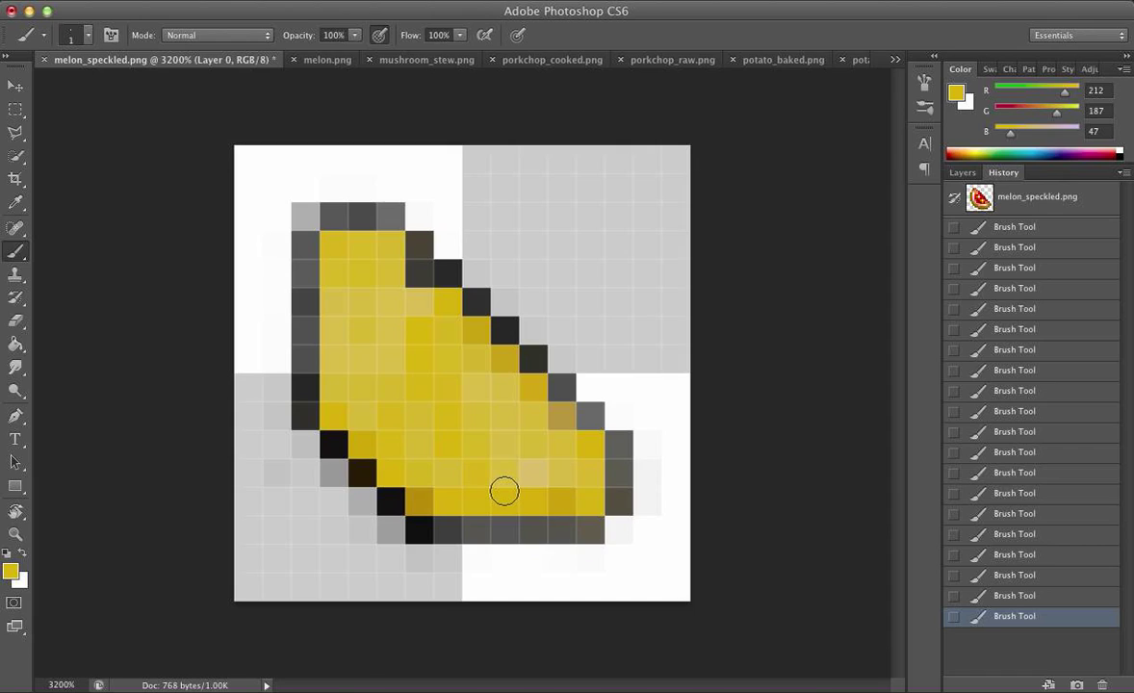
Set the foreground color to pinkish red with RGB 240, 104, 104.
{"action": "left_click", "coordinate": [956, 93]}
{"action": "left_click_drag", "start_coordinate": [572, 328], "coordinate": [572, 358]}
{"action": "left_click", "coordinate": [425, 178]}
{"action": "left_click_drag", "start_coordinate": [425, 177], "coordinate": [450, 142]}
{"action": "left_click", "coordinate": [738, 119]}
Brush a pinkish-red diagonal band of flesh along the slice's upper-right side, from the top to the lower-right corner.
{"action": "left_click_drag", "start_coordinate": [363, 245], "coordinate": [433, 327]}
{"action": "key", "text": "super+z"}
{"action": "mouse_move", "coordinate": [360, 251]}
{"action": "left_mouse_down"}
{"action": "mouse_move", "coordinate": [477, 353]}
{"action": "mouse_move", "coordinate": [450, 357]}
{"action": "mouse_move", "coordinate": [461, 348]}
{"action": "mouse_move", "coordinate": [476, 389]}
{"action": "mouse_move", "coordinate": [487, 380]}
{"action": "mouse_move", "coordinate": [510, 396]}
{"action": "mouse_move", "coordinate": [533, 460]}
{"action": "mouse_move", "coordinate": [538, 431]}
{"action": "mouse_move", "coordinate": [555, 439]}
{"action": "mouse_move", "coordinate": [552, 426]}
{"action": "mouse_move", "coordinate": [560, 455]}
{"action": "mouse_move", "coordinate": [577, 460]}
{"action": "mouse_move", "coordinate": [420, 318]}
{"action": "mouse_move", "coordinate": [435, 315]}
{"action": "mouse_move", "coordinate": [393, 273]}
{"action": "mouse_move", "coordinate": [382, 264]}
{"action": "mouse_move", "coordinate": [394, 300]}
{"action": "mouse_move", "coordinate": [413, 311]}
{"action": "mouse_move", "coordinate": [366, 250]}
{"action": "mouse_move", "coordinate": [347, 259]}
{"action": "mouse_move", "coordinate": [371, 260]}
{"action": "mouse_move", "coordinate": [571, 468]}
{"action": "mouse_move", "coordinate": [520, 421]}
{"action": "mouse_move", "coordinate": [571, 455]}
{"action": "mouse_move", "coordinate": [571, 481]}
{"action": "mouse_move", "coordinate": [474, 324]}
{"action": "mouse_move", "coordinate": [451, 304]}
{"action": "mouse_move", "coordinate": [586, 468]}
{"action": "mouse_move", "coordinate": [585, 450]}
{"action": "mouse_move", "coordinate": [585, 493]}
{"action": "mouse_move", "coordinate": [577, 499]}
{"action": "mouse_move", "coordinate": [558, 435]}
{"action": "mouse_move", "coordinate": [531, 438]}
{"action": "mouse_move", "coordinate": [399, 303]}
{"action": "mouse_move", "coordinate": [379, 253]}
{"action": "mouse_move", "coordinate": [345, 258]}
{"action": "mouse_move", "coordinate": [392, 311]}
{"action": "left_mouse_up"}
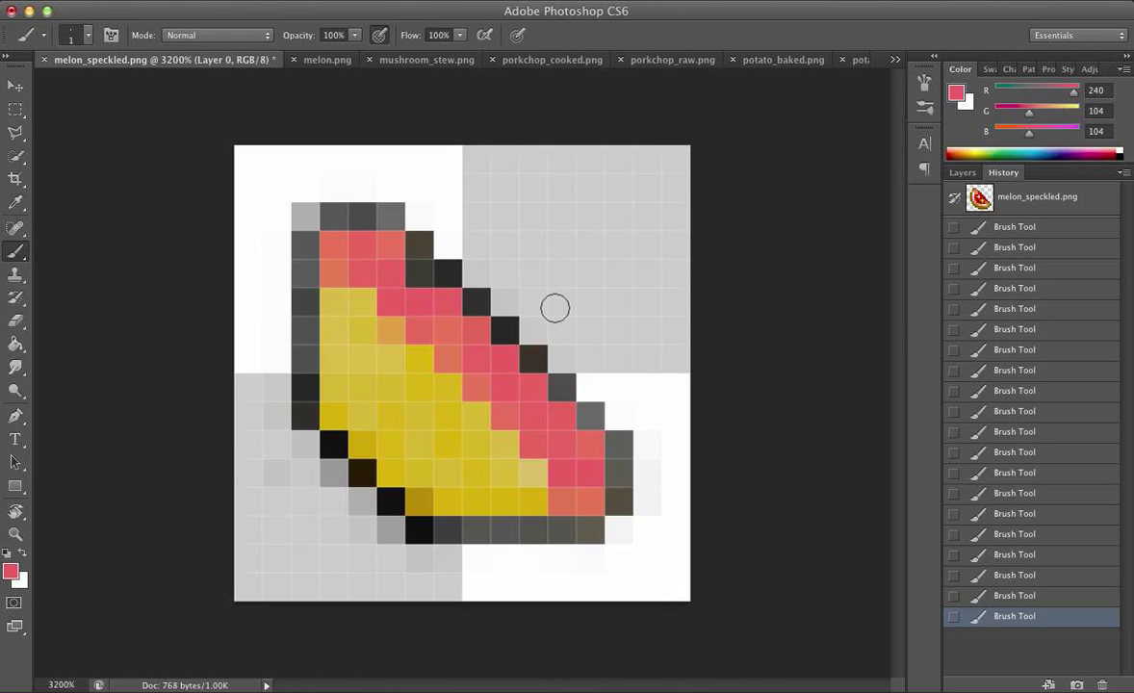
Reset the foreground color to black and dab five single-pixel seeds along the slice's pink flesh band.
{"action": "key", "text": "d"}
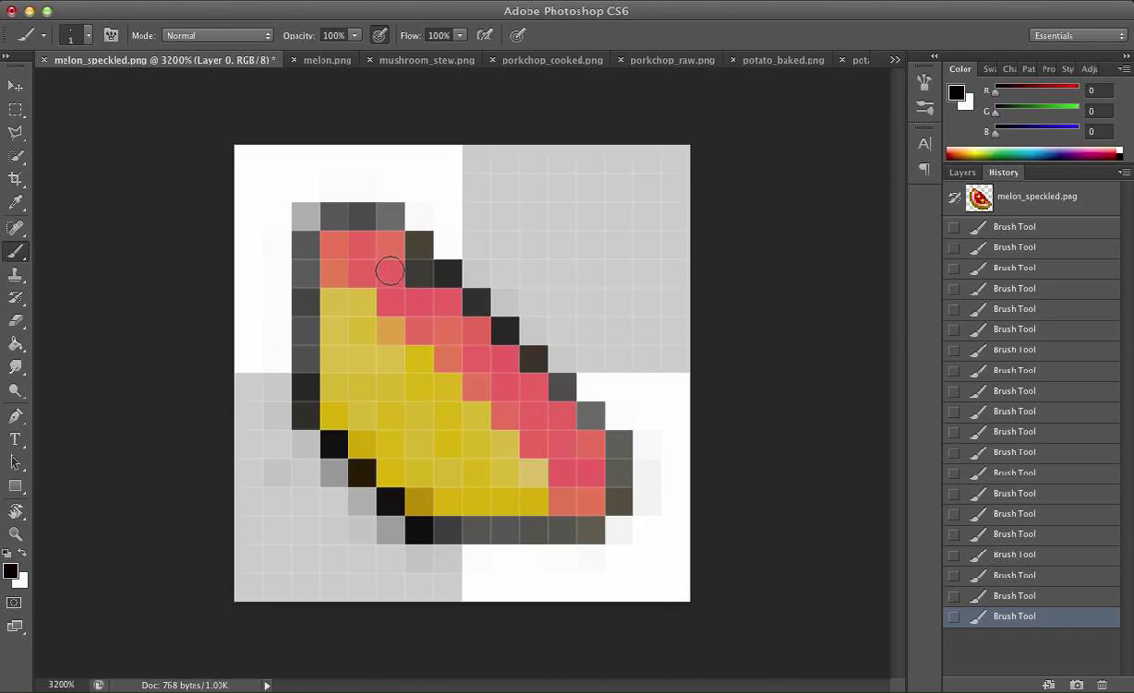
{"action": "left_click", "coordinate": [424, 329]}
{"action": "left_click", "coordinate": [476, 384]}
{"action": "left_click", "coordinate": [532, 440]}
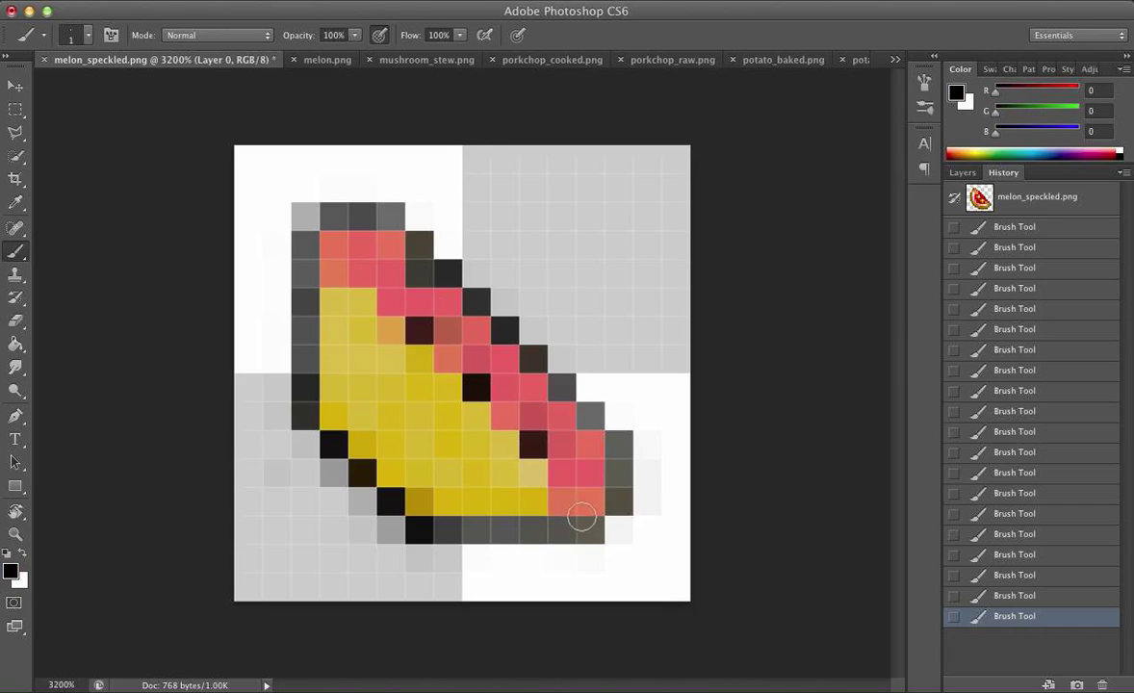
{"action": "left_click", "coordinate": [590, 471]}
{"action": "left_click", "coordinate": [359, 251]}
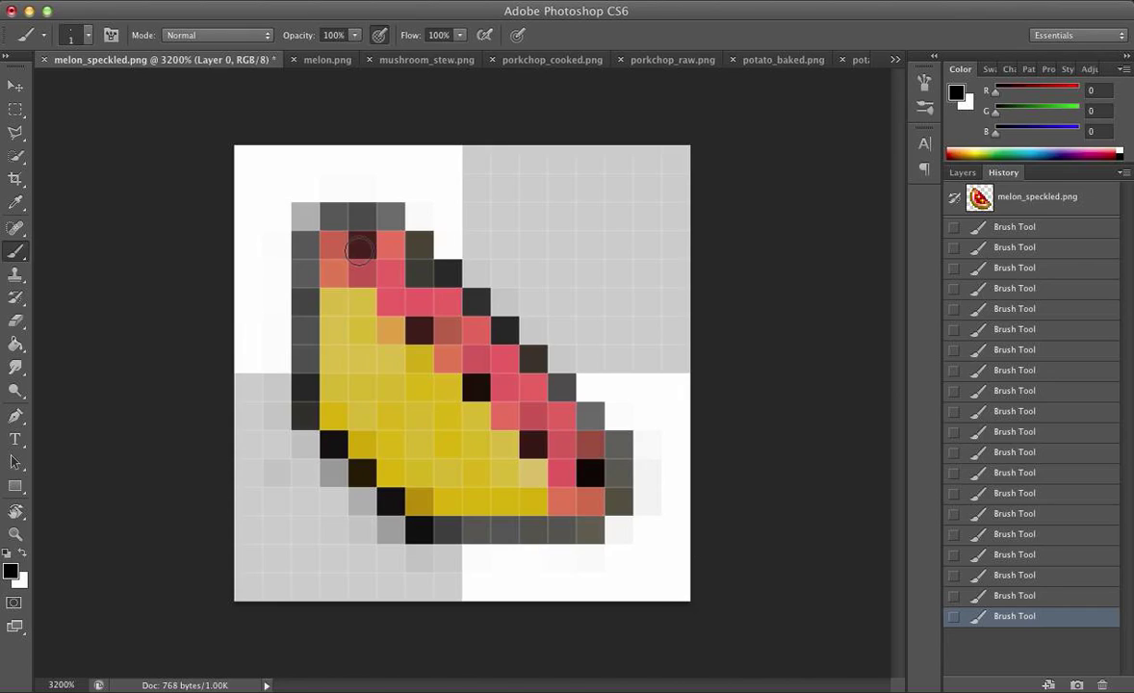
{"action": "left_click", "coordinate": [359, 247]}
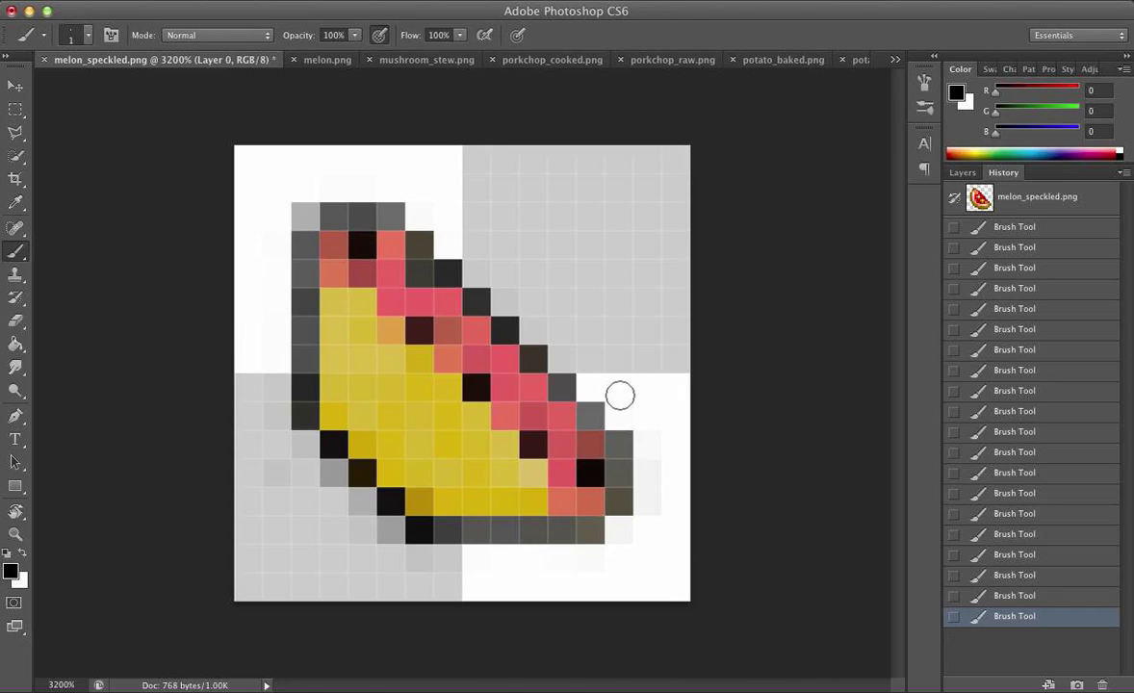
Sample the slice's golden yellow, tint the pink band with it at 25% brush opacity, and undo the last stroke.
{"action": "left_click", "coordinate": [435, 412], "text": "alt"}
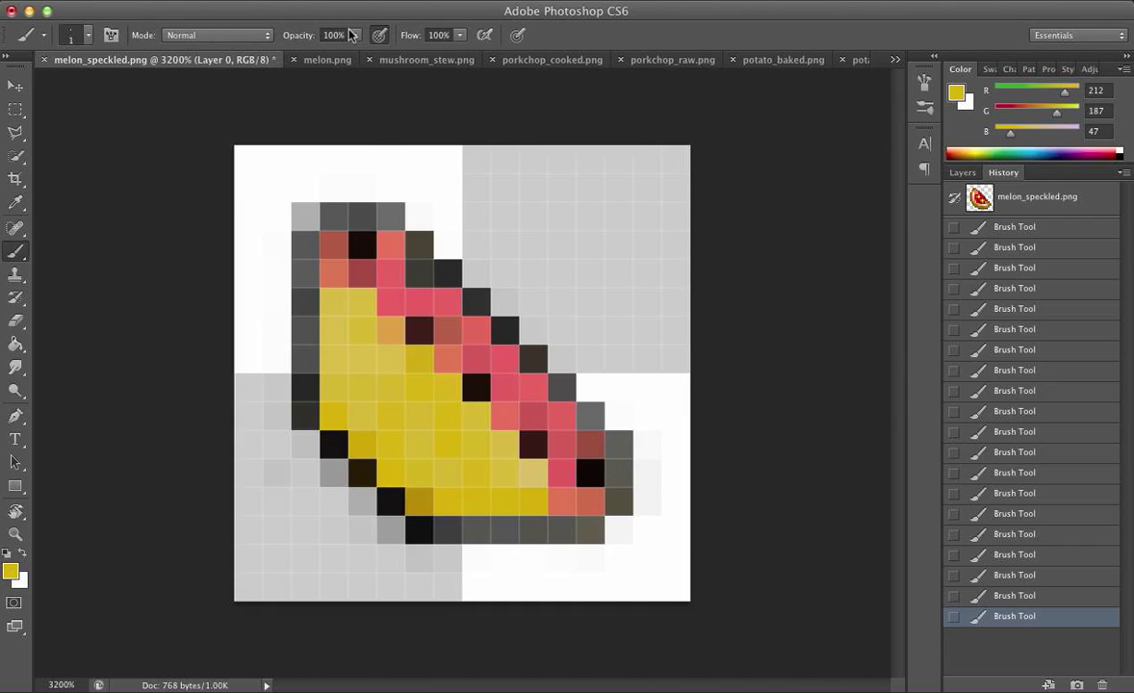
{"action": "mouse_move", "coordinate": [356, 38]}
{"action": "left_mouse_down"}
{"action": "mouse_move", "coordinate": [329, 57]}
{"action": "mouse_move", "coordinate": [290, 58]}
{"action": "left_mouse_up"}
{"action": "mouse_move", "coordinate": [345, 270]}
{"action": "left_mouse_down"}
{"action": "mouse_move", "coordinate": [455, 342]}
{"action": "mouse_move", "coordinate": [603, 518]}
{"action": "mouse_move", "coordinate": [586, 473]}
{"action": "mouse_move", "coordinate": [481, 348]}
{"action": "mouse_move", "coordinate": [329, 227]}
{"action": "left_mouse_up"}
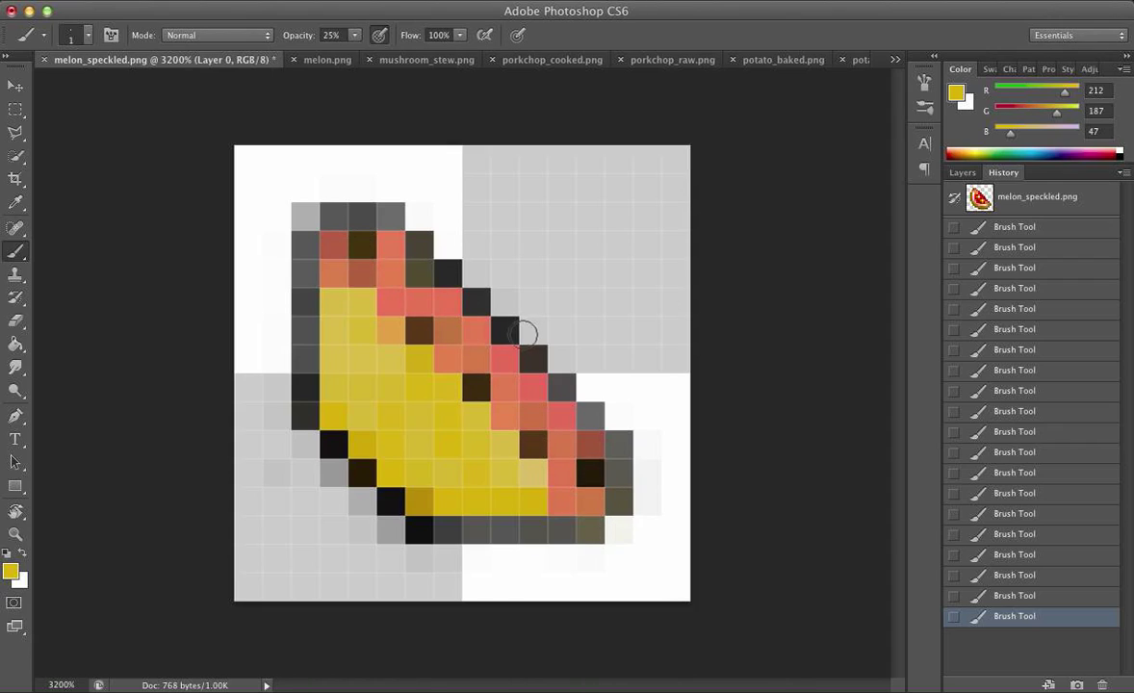
{"action": "key", "text": "super+z"}
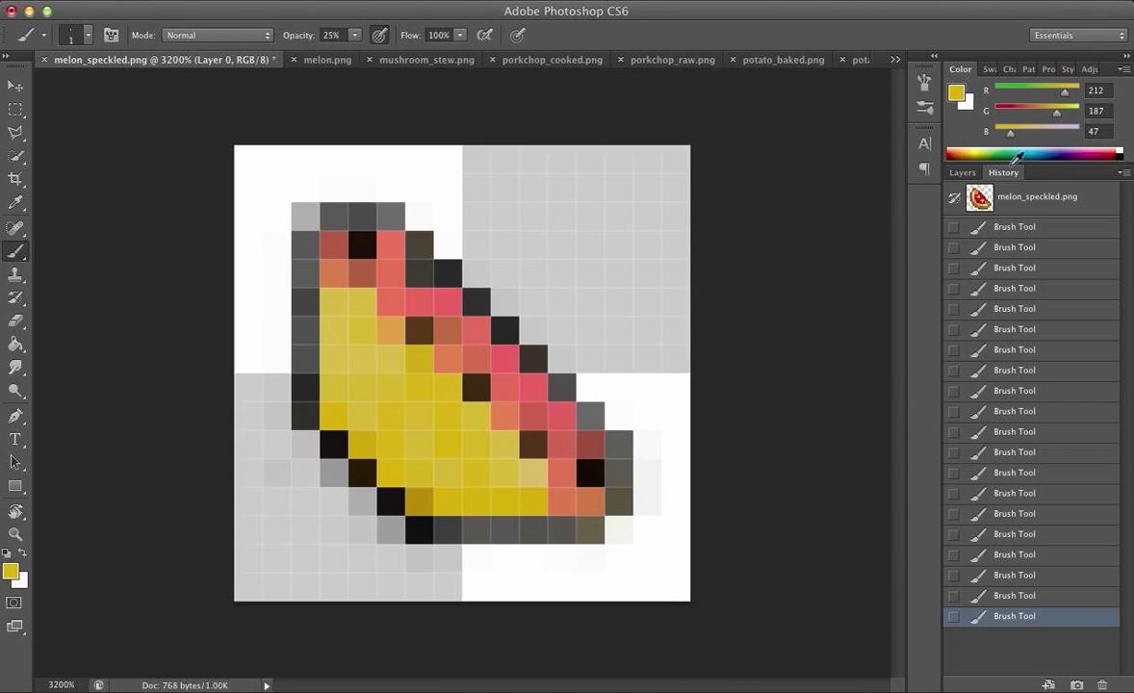
Brush a green rind (RGB 30, 187, 47) along the slice's lower-left inner edge at 100% opacity.
{"action": "left_click", "coordinate": [1008, 93]}
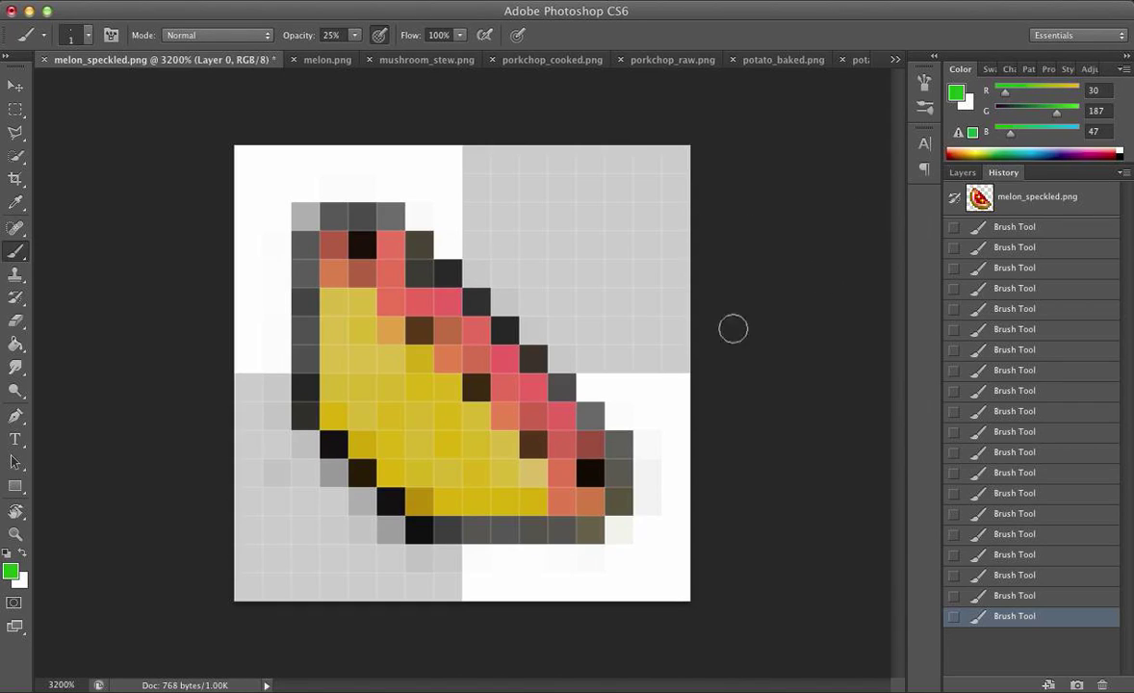
{"action": "mouse_move", "coordinate": [339, 376]}
{"action": "left_mouse_down"}
{"action": "mouse_move", "coordinate": [346, 413]}
{"action": "mouse_move", "coordinate": [429, 481]}
{"action": "left_mouse_up"}
{"action": "left_click", "coordinate": [354, 34]}
{"action": "left_click_drag", "start_coordinate": [354, 51], "coordinate": [423, 51]}
{"action": "mouse_move", "coordinate": [331, 383]}
{"action": "left_mouse_down"}
{"action": "mouse_move", "coordinate": [416, 486]}
{"action": "mouse_move", "coordinate": [455, 498]}
{"action": "mouse_move", "coordinate": [420, 494]}
{"action": "left_mouse_up"}
{"action": "mouse_move", "coordinate": [372, 440]}
{"action": "left_mouse_down"}
{"action": "mouse_move", "coordinate": [349, 412]}
{"action": "mouse_move", "coordinate": [336, 368]}
{"action": "left_mouse_up"}
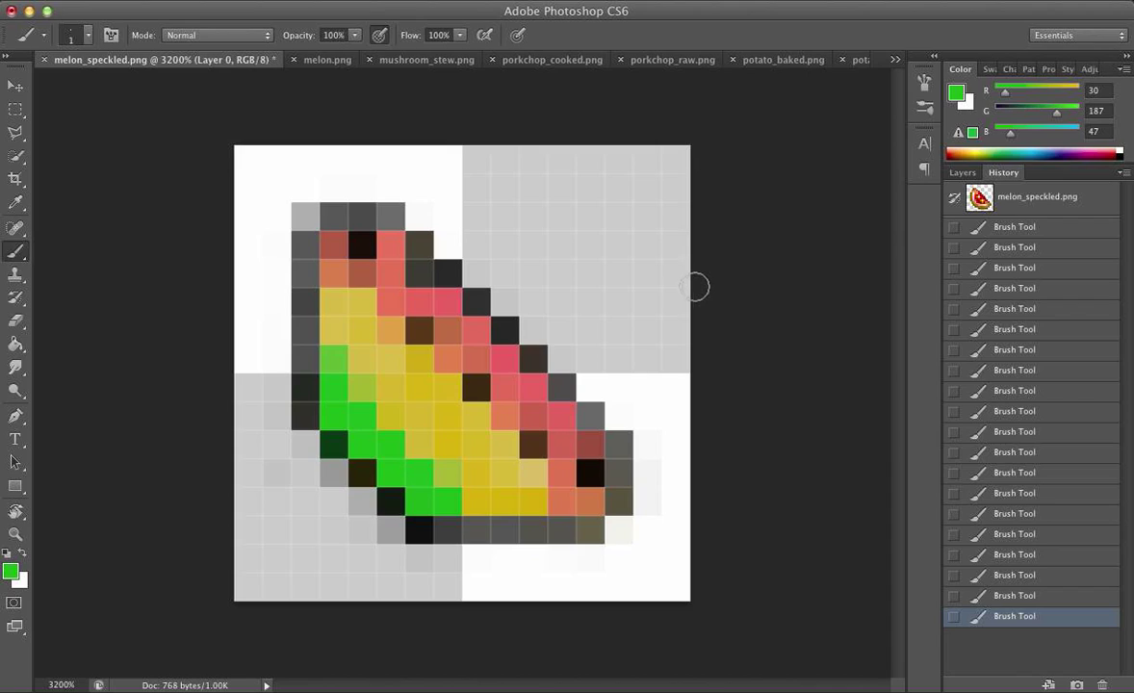
Sample salmon pink (RGB 234, 114, 96) from the flesh band, paint over the five black seeds, and save the texture.
{"action": "left_click", "coordinate": [443, 310], "text": "alt"}
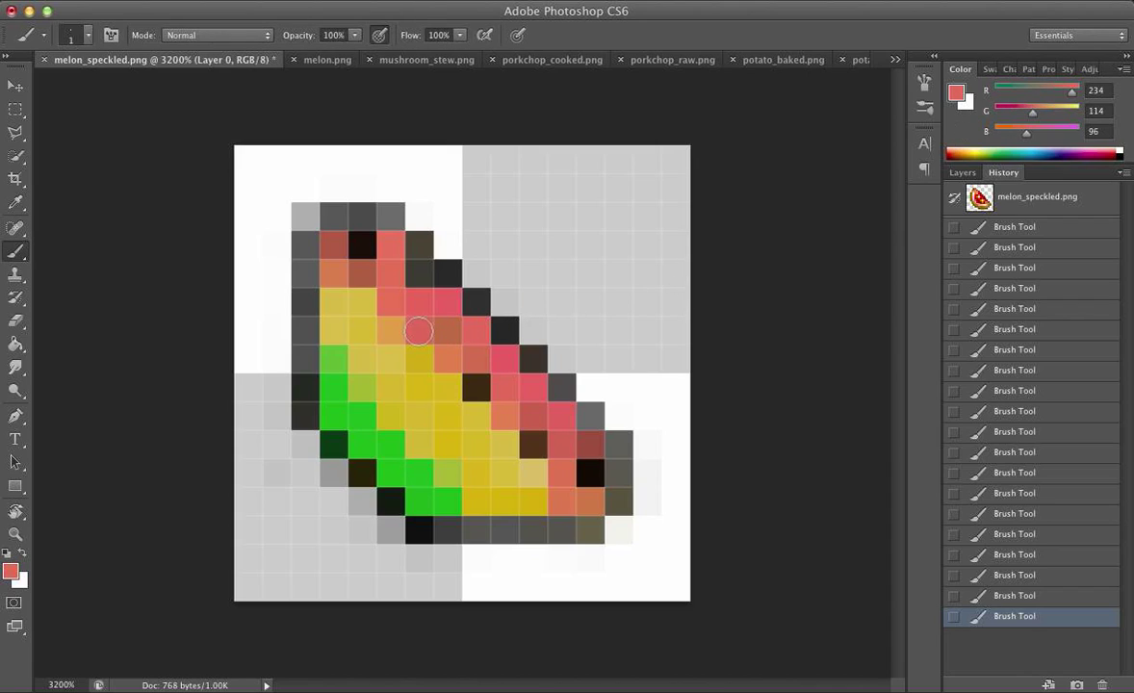
{"action": "left_click", "coordinate": [361, 245]}
{"action": "left_click", "coordinate": [475, 388]}
{"action": "left_click", "coordinate": [532, 444]}
{"action": "left_click", "coordinate": [580, 471]}
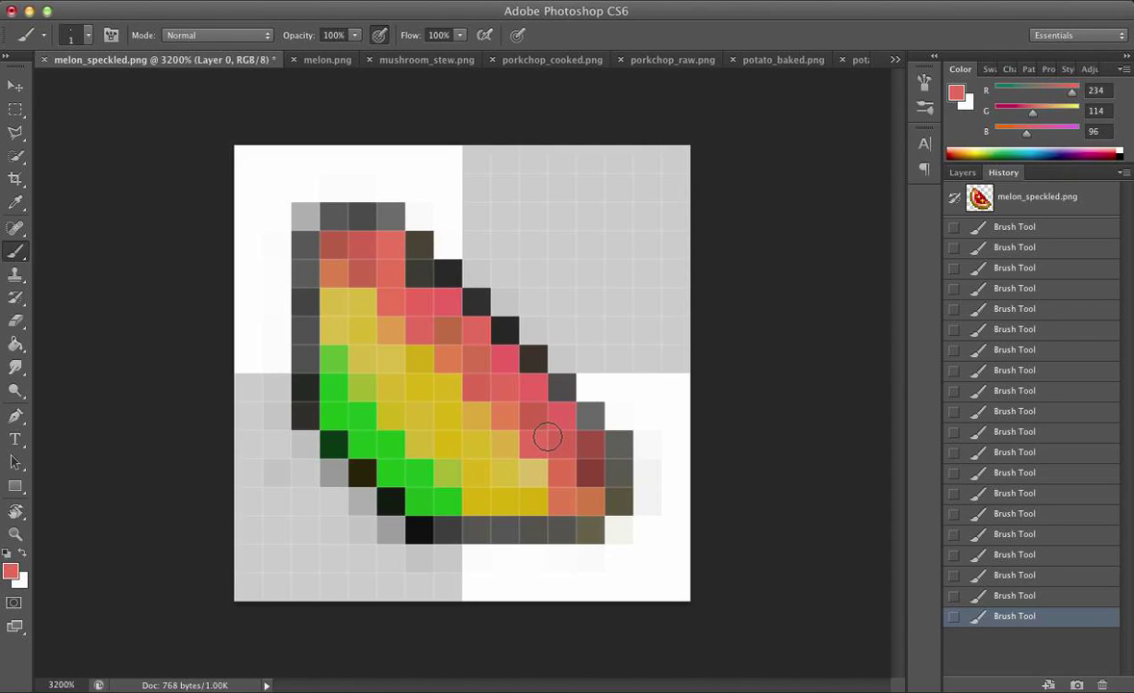
{"action": "key", "text": "super+s"}
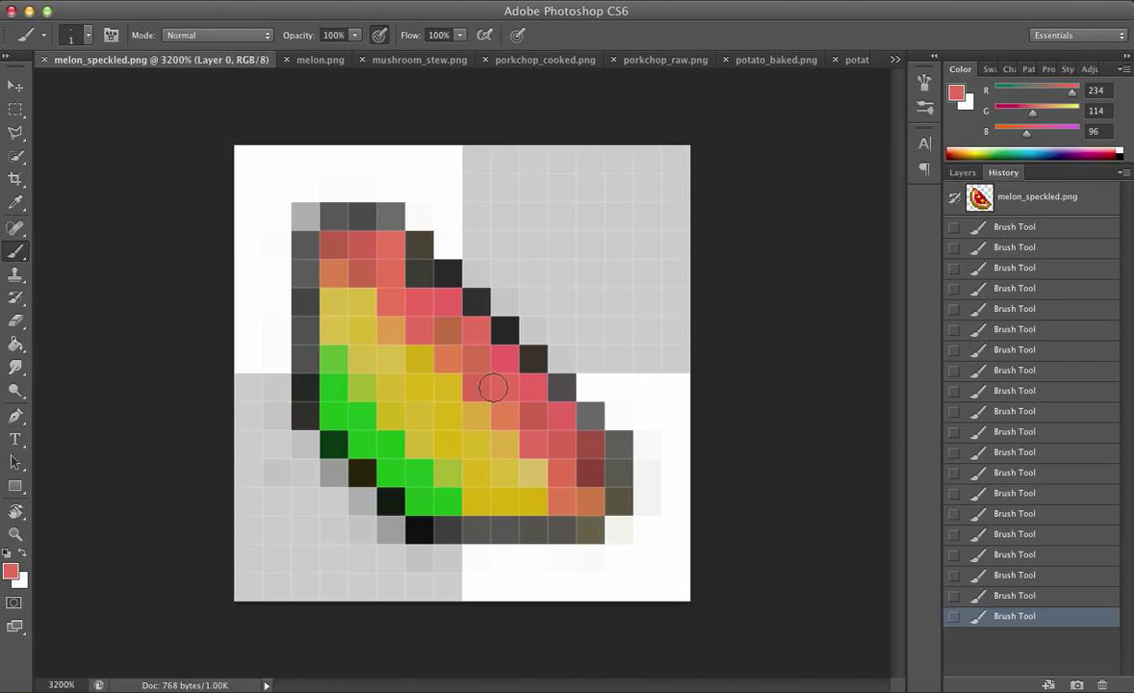
Bring up fish_salmon_raw.png and zoom it to the 3200% maximum.
{"action": "left_click", "coordinate": [895, 60]}
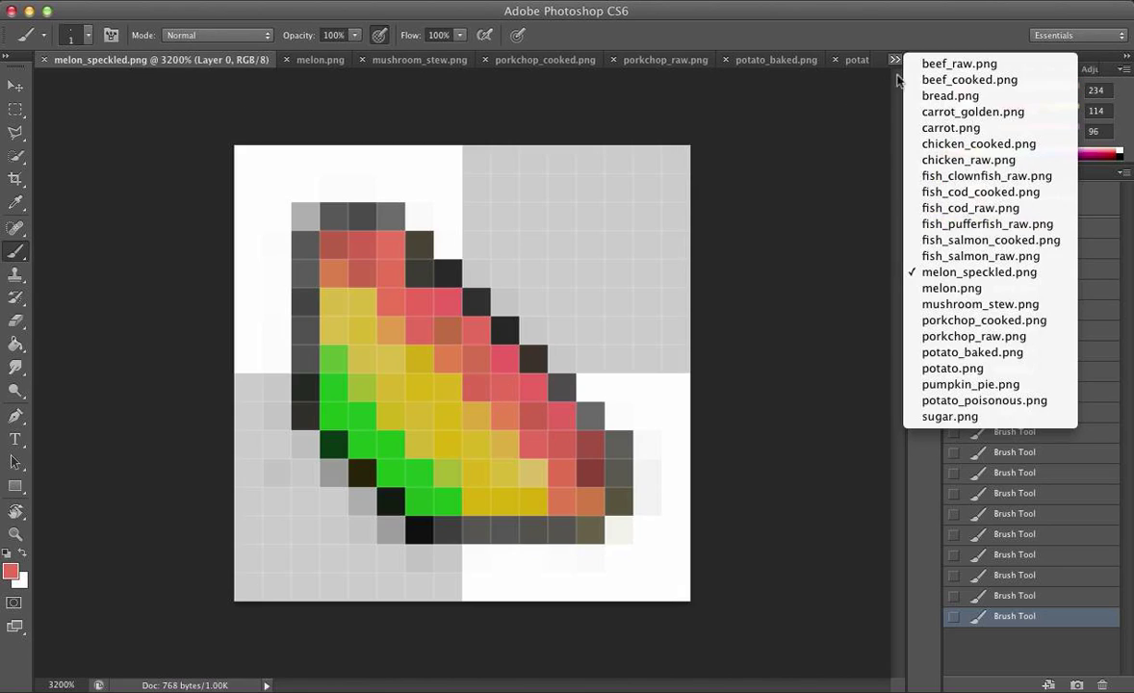
{"action": "left_click", "coordinate": [1027, 254]}
{"action": "left_click", "coordinate": [63, 684]}
{"action": "type", "text": "1231231"}
{"action": "key", "text": "Return"}
{"action": "left_click", "coordinate": [705, 250]}
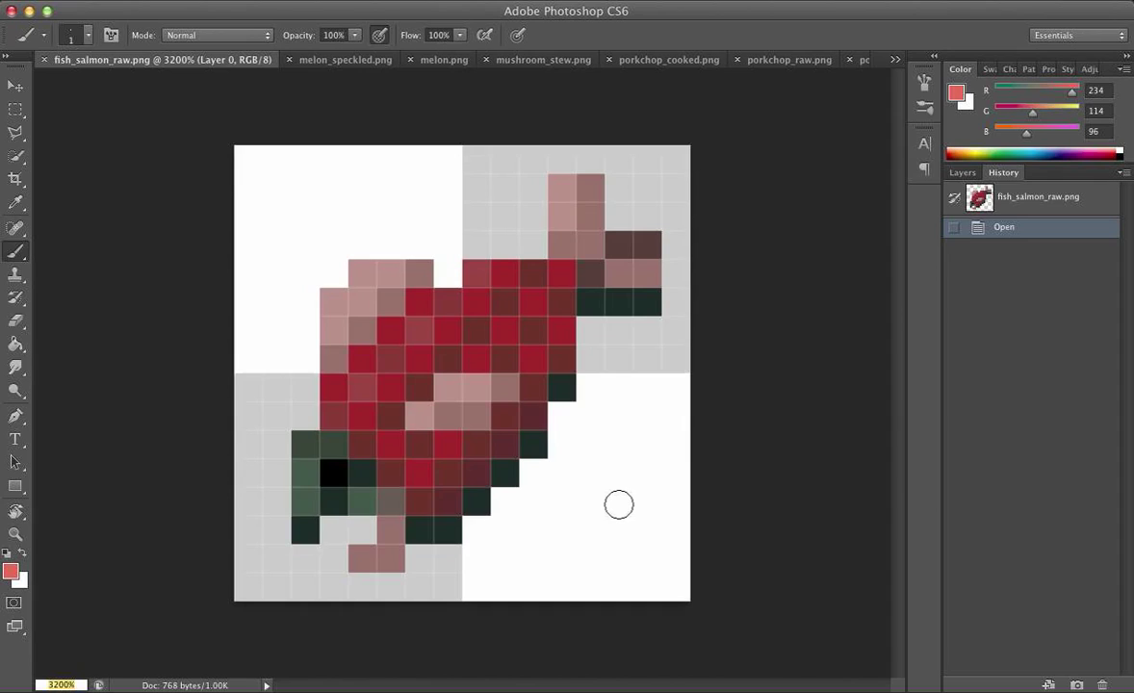
Switch to carrot.png and zoom it to the 3200% maximum.
{"action": "left_click", "coordinate": [895, 60]}
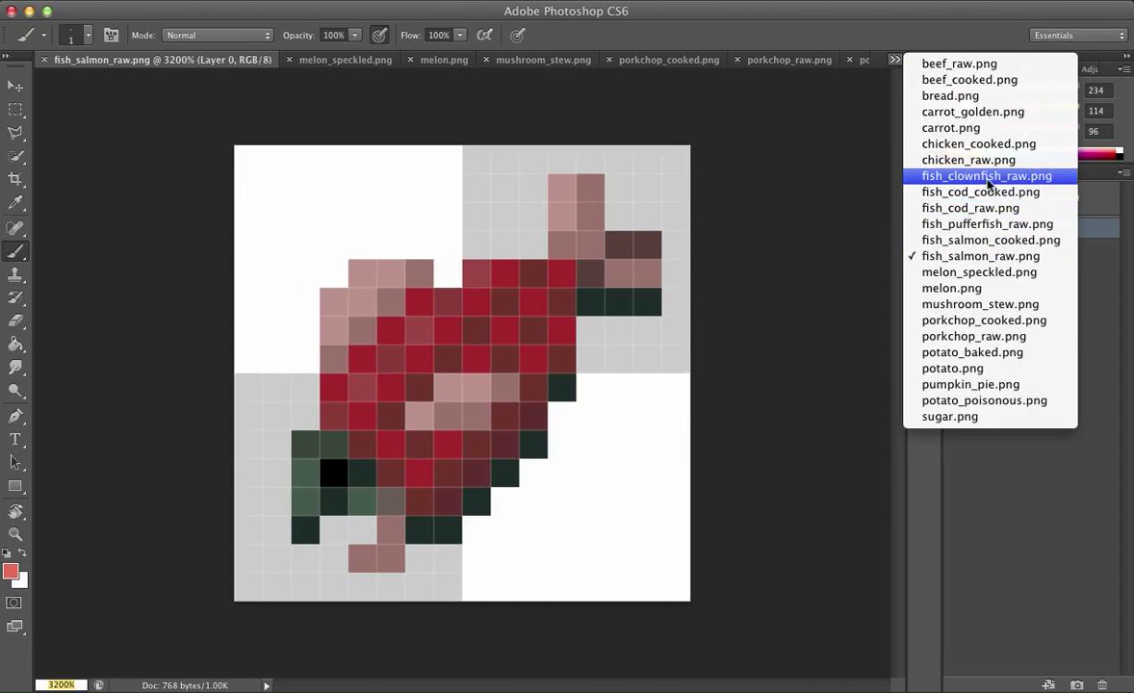
{"action": "left_click", "coordinate": [980, 128]}
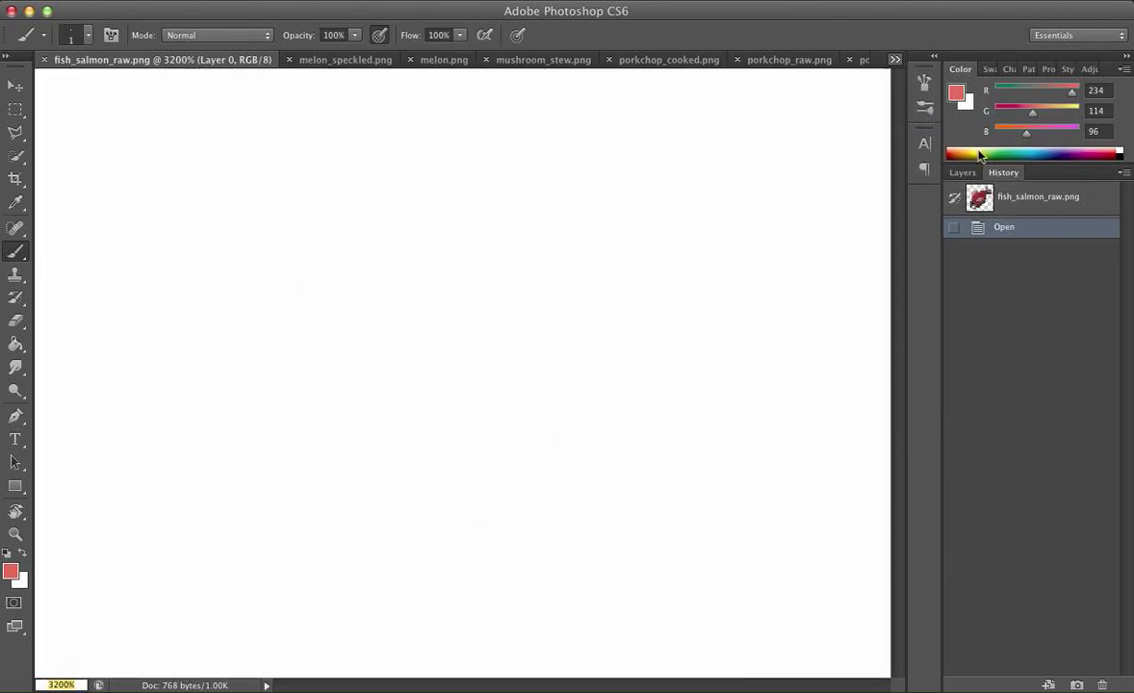
{"action": "left_click", "coordinate": [62, 684]}
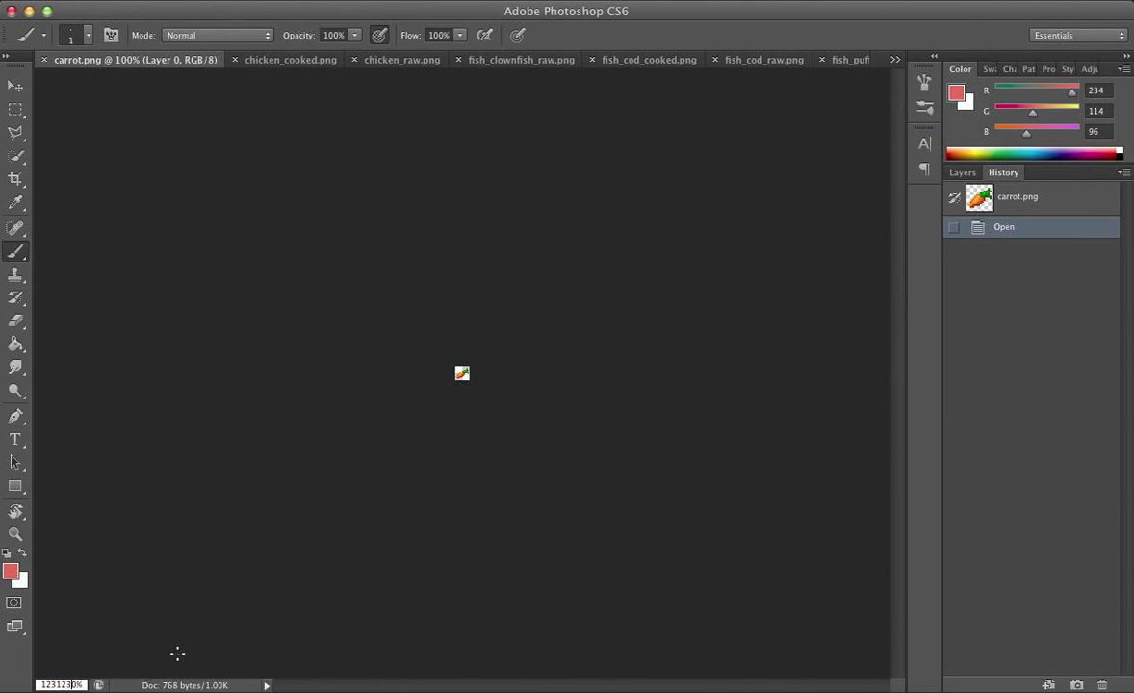
{"action": "type", "text": "123123"}
{"action": "key", "text": "Return"}
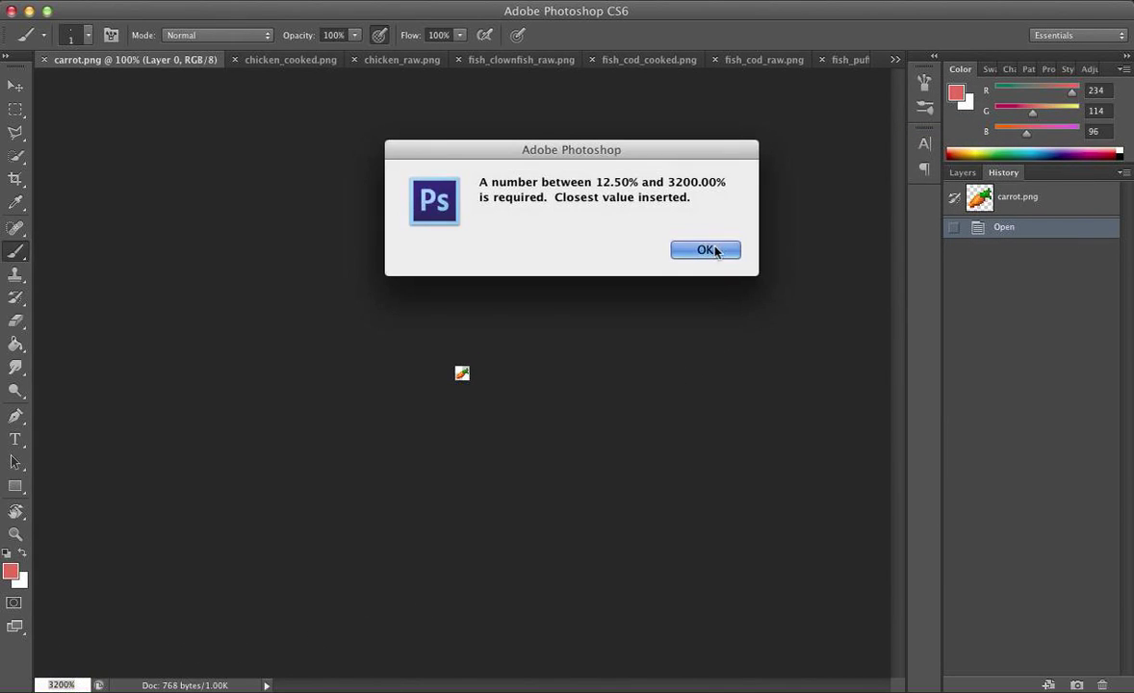
{"action": "left_click", "coordinate": [717, 248]}
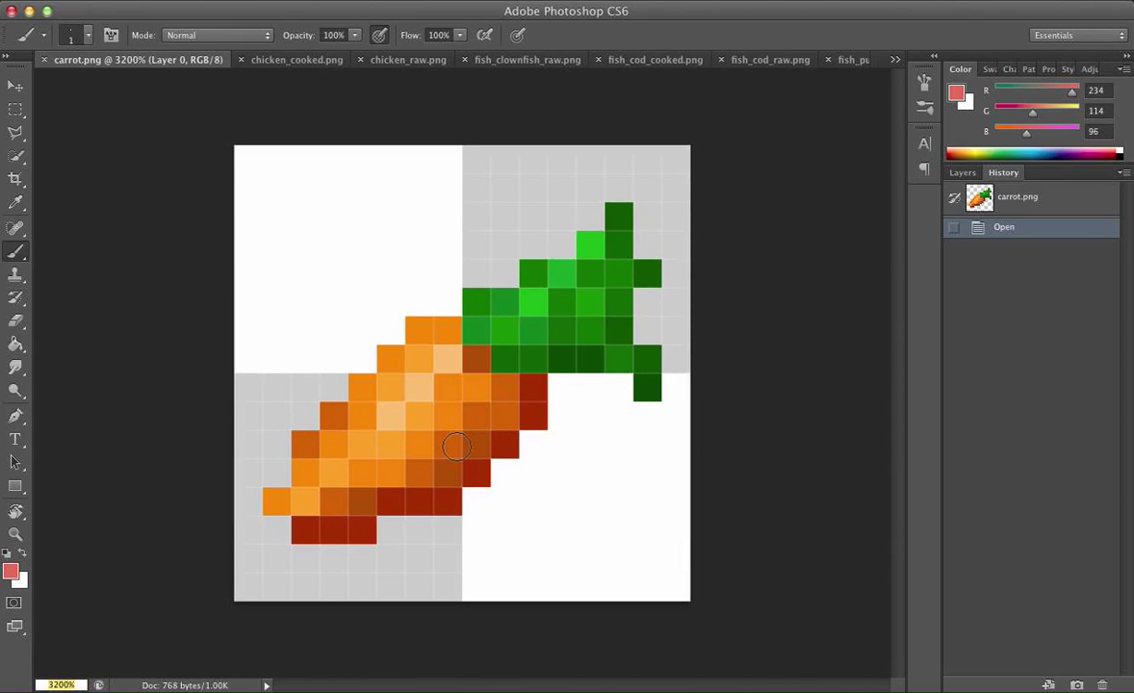
Brush salmon pink across the original carrot and roughly erase most of the carrot and its leaves.
{"action": "mouse_move", "coordinate": [474, 397]}
{"action": "left_mouse_down"}
{"action": "mouse_move", "coordinate": [460, 302]}
{"action": "mouse_move", "coordinate": [342, 453]}
{"action": "mouse_move", "coordinate": [440, 370]}
{"action": "mouse_move", "coordinate": [353, 454]}
{"action": "left_mouse_up"}
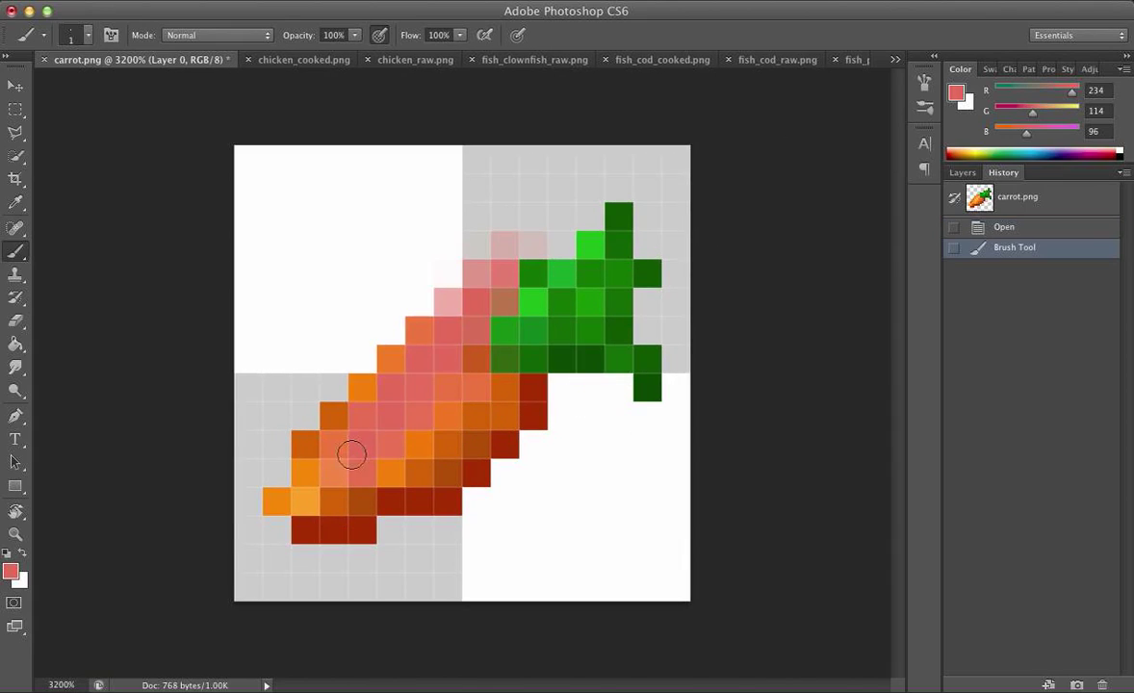
{"action": "key", "text": "e"}
{"action": "mouse_move", "coordinate": [397, 398]}
{"action": "left_mouse_down"}
{"action": "mouse_move", "coordinate": [519, 240]}
{"action": "mouse_move", "coordinate": [265, 562]}
{"action": "mouse_move", "coordinate": [354, 386]}
{"action": "mouse_move", "coordinate": [523, 286]}
{"action": "mouse_move", "coordinate": [494, 349]}
{"action": "mouse_move", "coordinate": [475, 268]}
{"action": "mouse_move", "coordinate": [468, 368]}
{"action": "mouse_move", "coordinate": [527, 459]}
{"action": "mouse_move", "coordinate": [470, 519]}
{"action": "mouse_move", "coordinate": [429, 453]}
{"action": "left_mouse_up"}
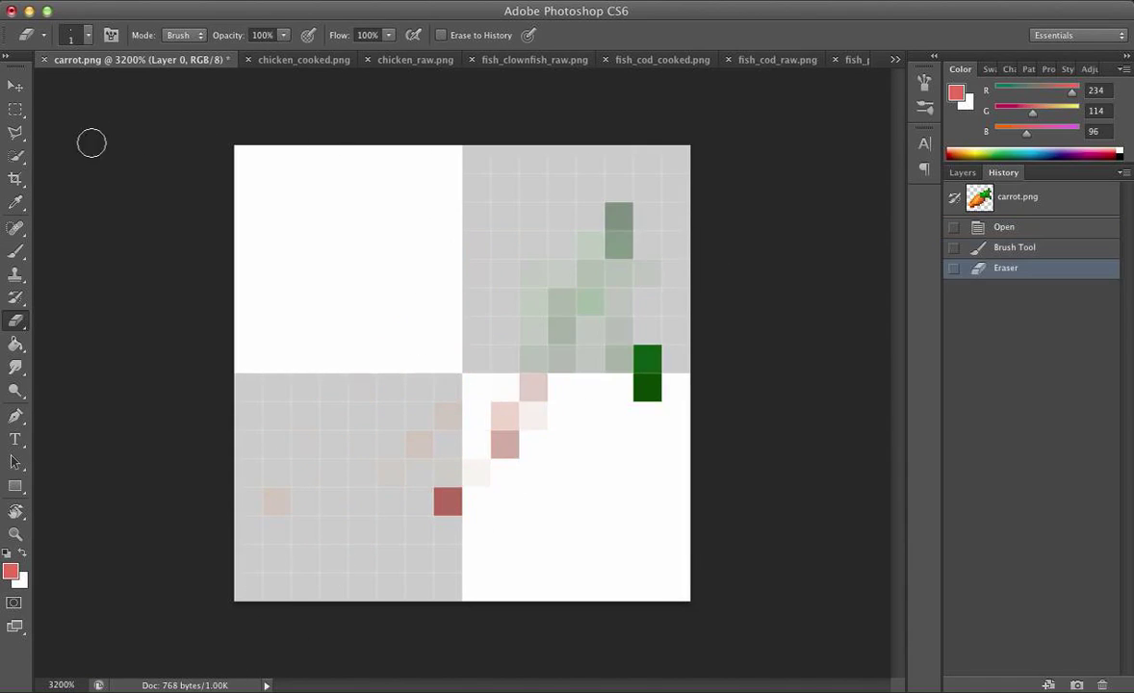
Select the entire carrot canvas and clear all remaining pixels.
{"action": "key", "text": "m"}
{"action": "mouse_move", "coordinate": [236, 146]}
{"action": "left_mouse_down"}
{"action": "mouse_move", "coordinate": [640, 635]}
{"action": "mouse_move", "coordinate": [818, 665]}
{"action": "left_mouse_up"}
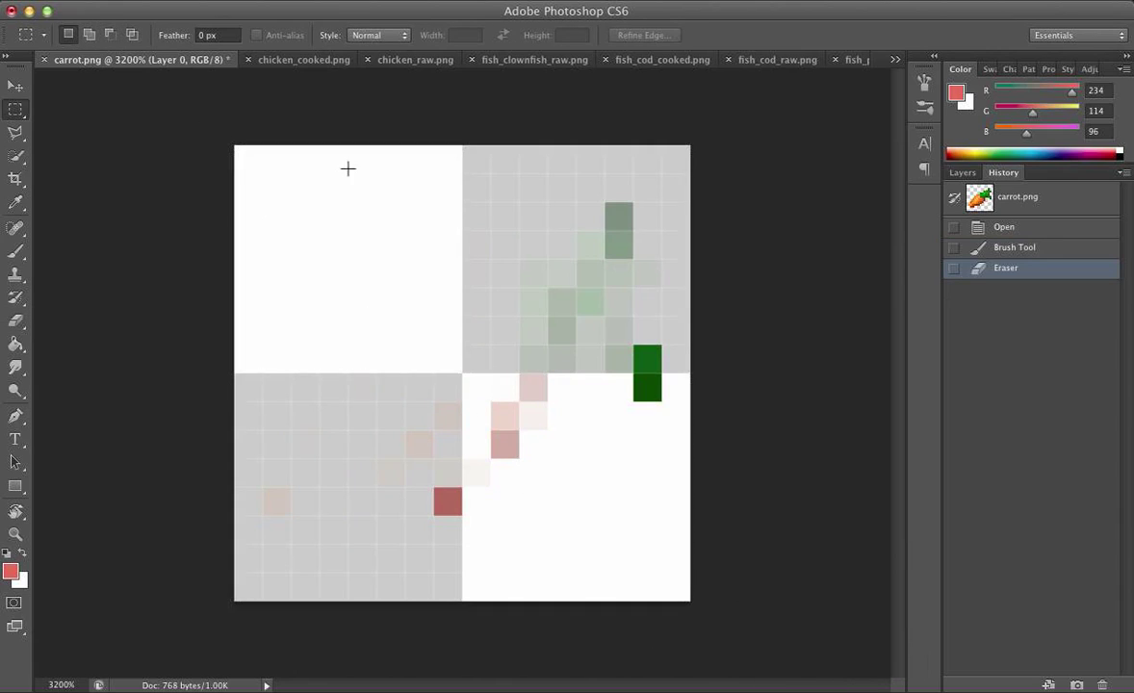
{"action": "left_click", "coordinate": [258, 0]}
{"action": "left_click", "coordinate": [289, 193]}
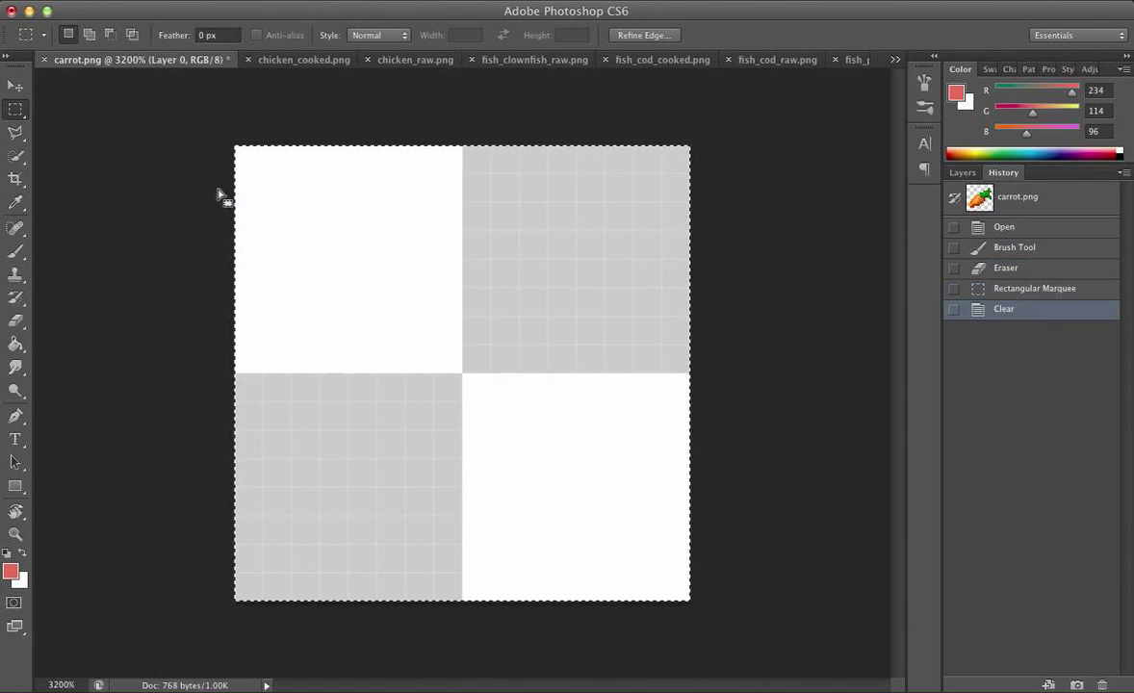
Revert to the original carrot to sample its light orange (RGB 255, 167, 63), and return to the cleared canvas.
{"action": "key", "text": "b"}
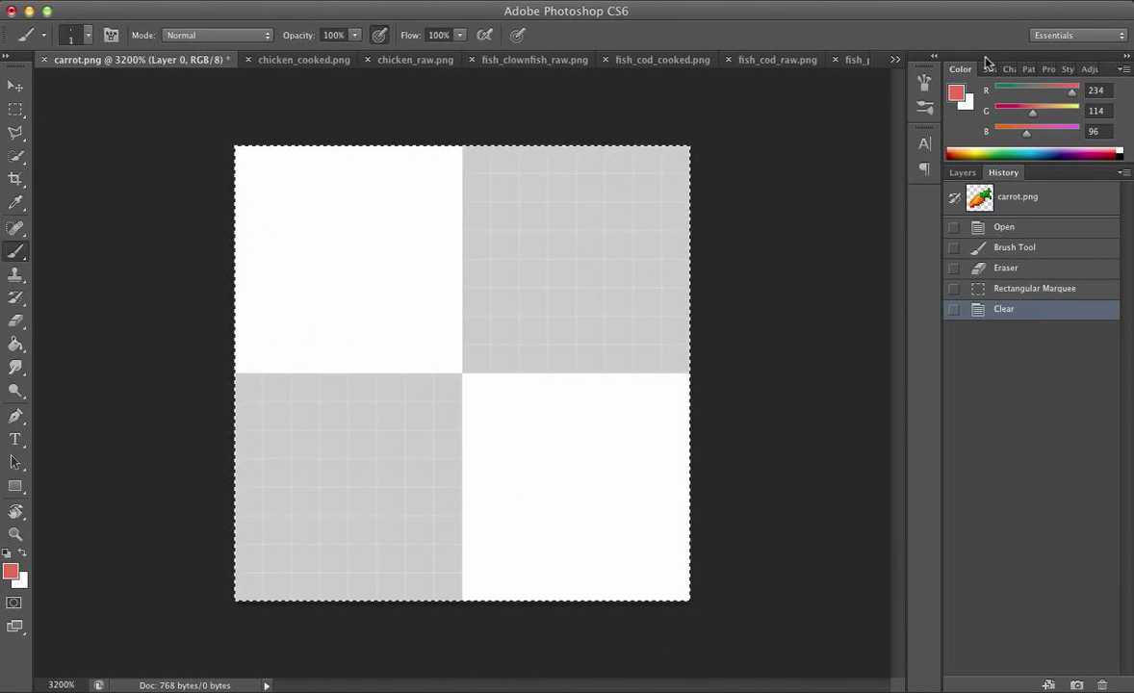
{"action": "left_click", "coordinate": [974, 199]}
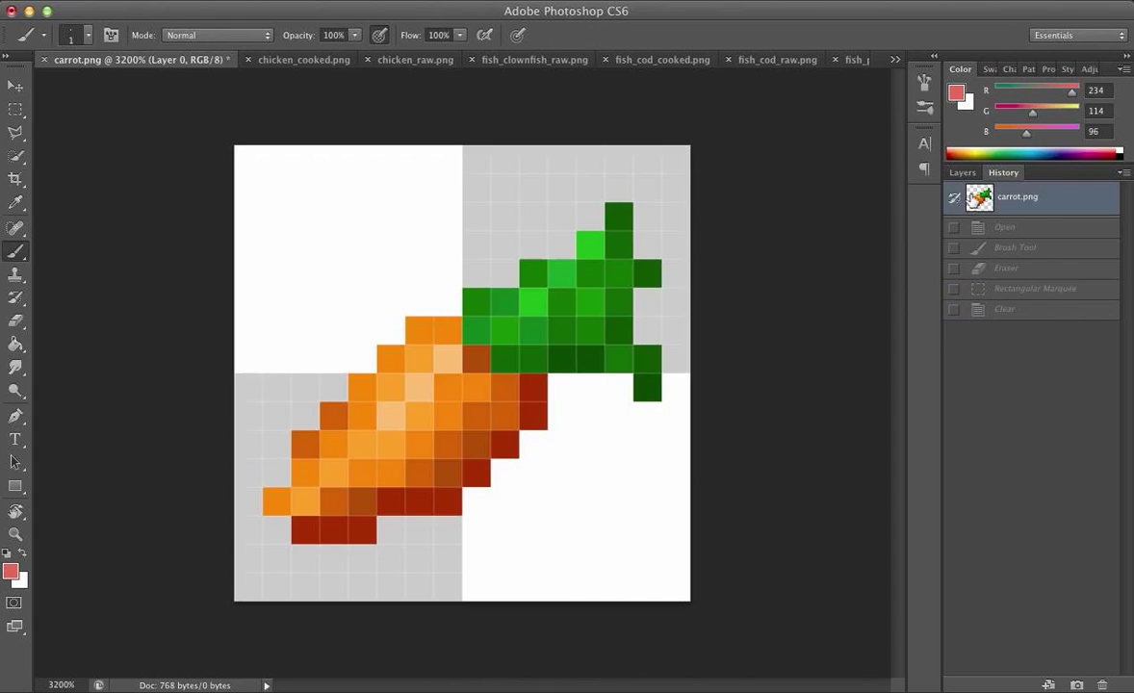
{"action": "left_click", "coordinate": [1039, 312]}
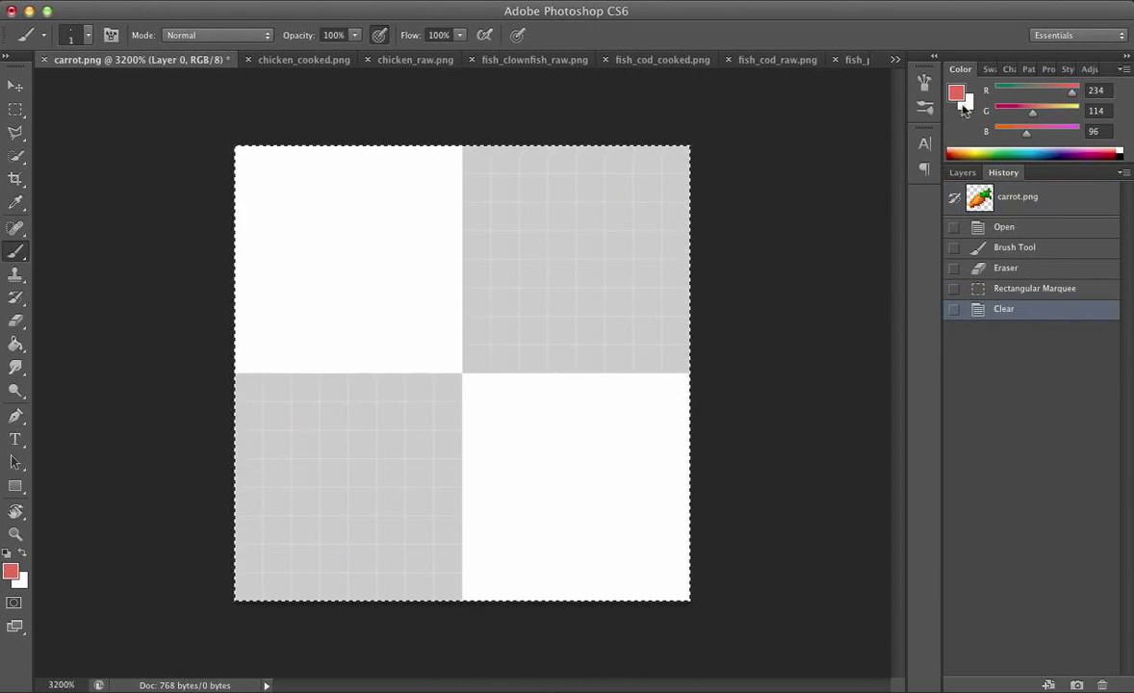
{"action": "left_click", "coordinate": [1001, 196]}
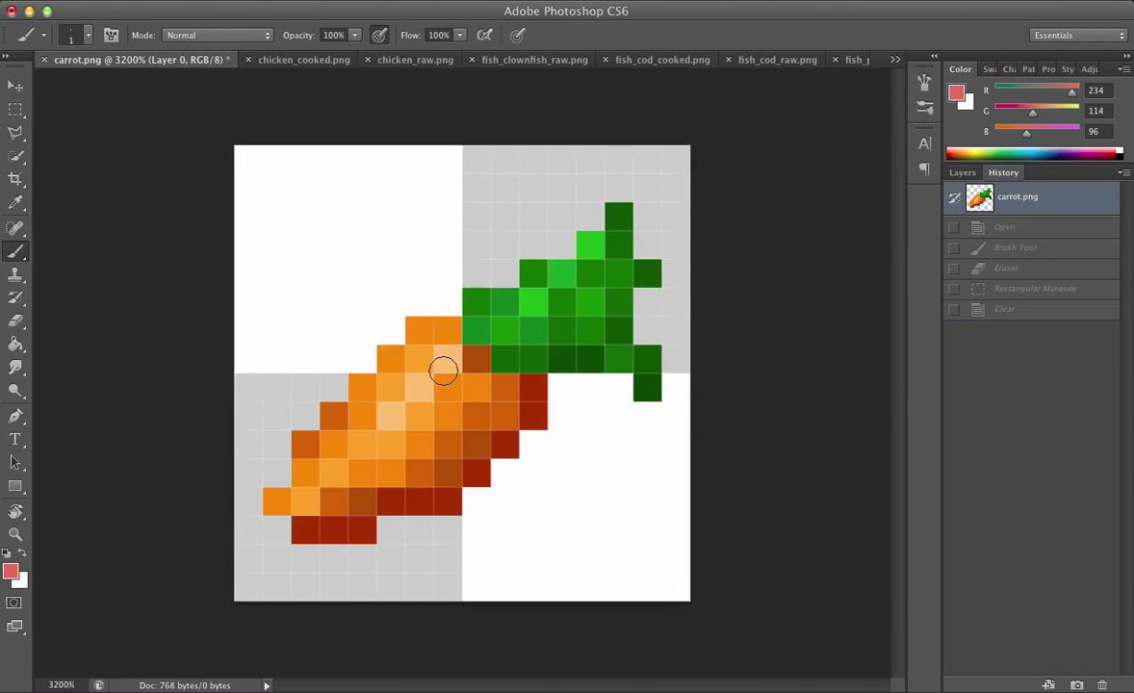
{"action": "key", "text": "i"}
{"action": "left_click", "coordinate": [395, 440]}
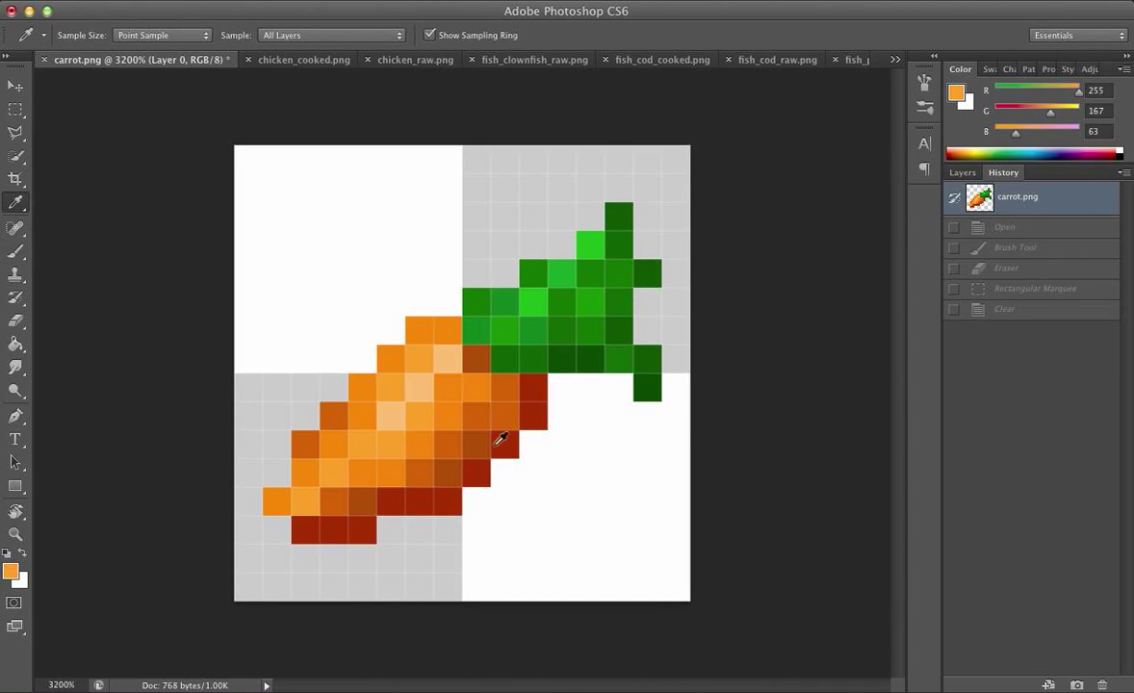
{"action": "key", "text": "b"}
{"action": "left_click", "coordinate": [1006, 309]}
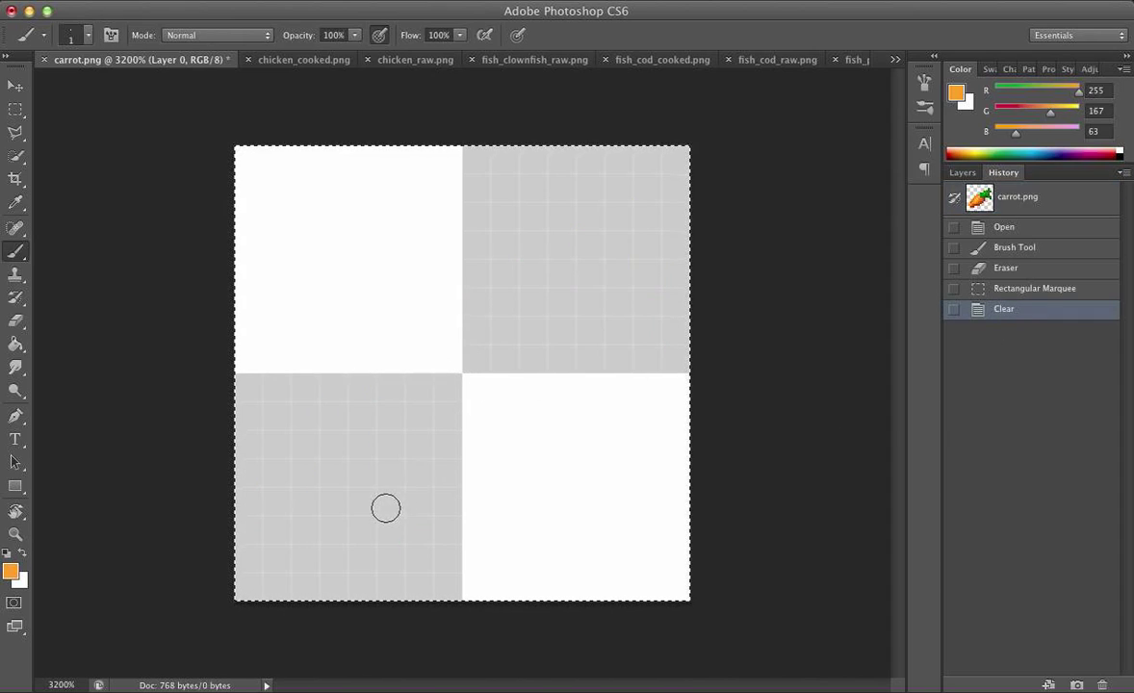
Brush a filled orange carrot body diagonally from the lower-left toward the canvas's upper middle, and revert the accidental cut.
{"action": "left_click", "coordinate": [325, 527]}
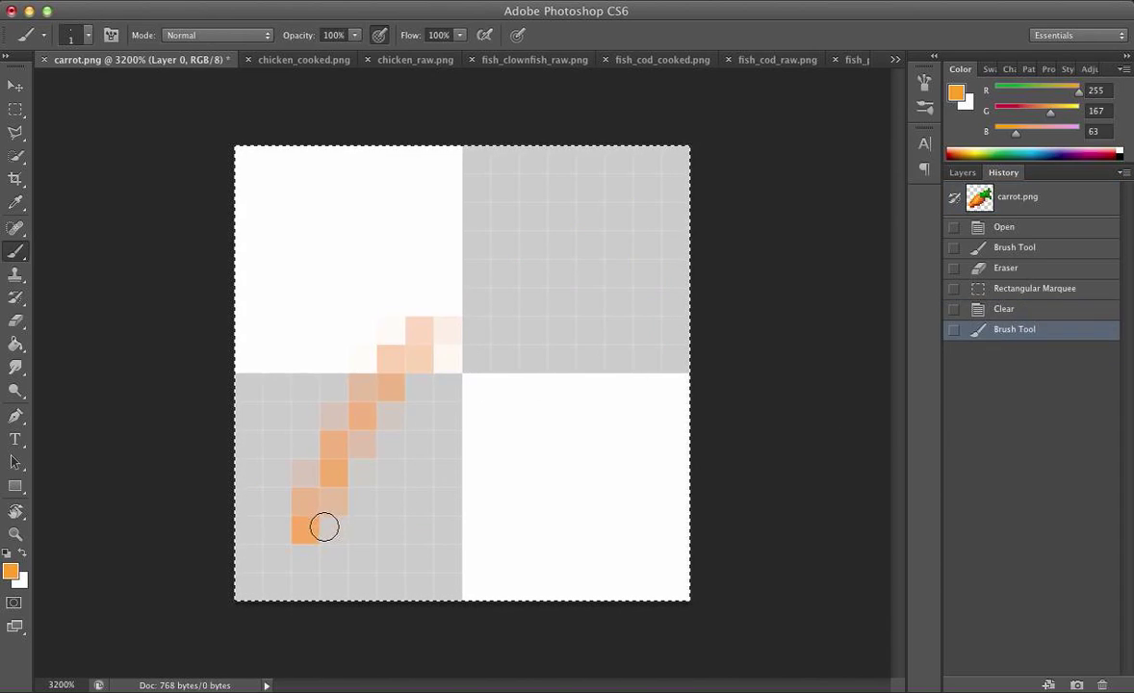
{"action": "left_click", "coordinate": [385, 370]}
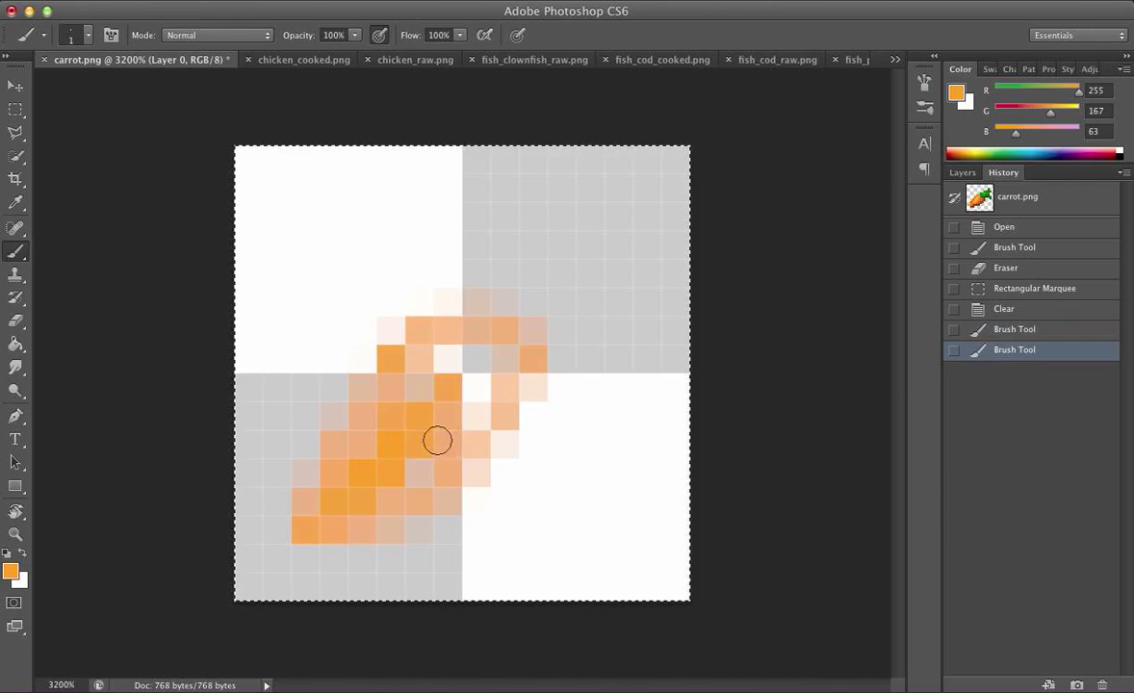
{"action": "left_click", "coordinate": [398, 405]}
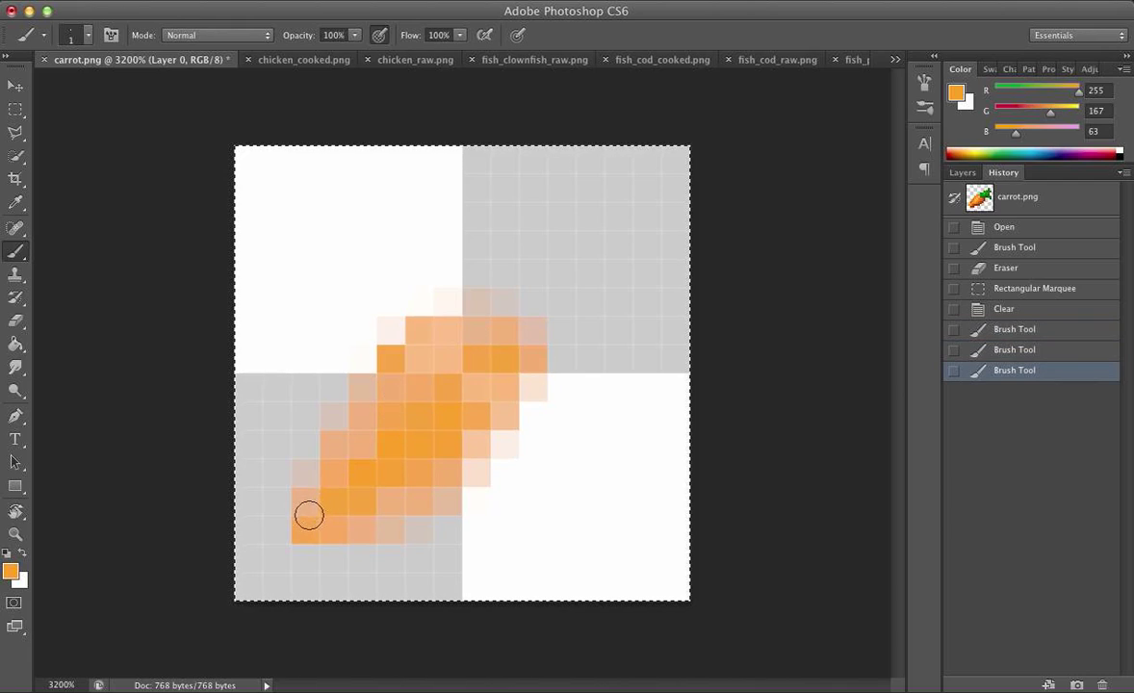
{"action": "left_click", "coordinate": [423, 331]}
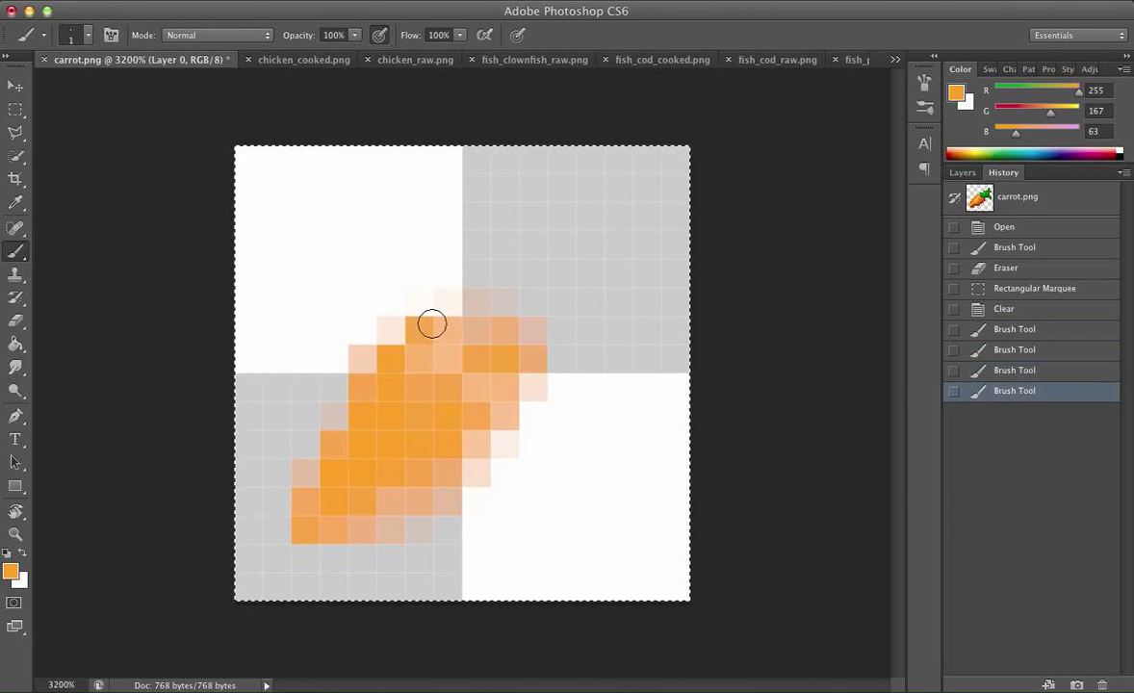
{"action": "left_click_drag", "start_coordinate": [574, 332], "coordinate": [543, 361]}
{"action": "key", "text": "super+x"}
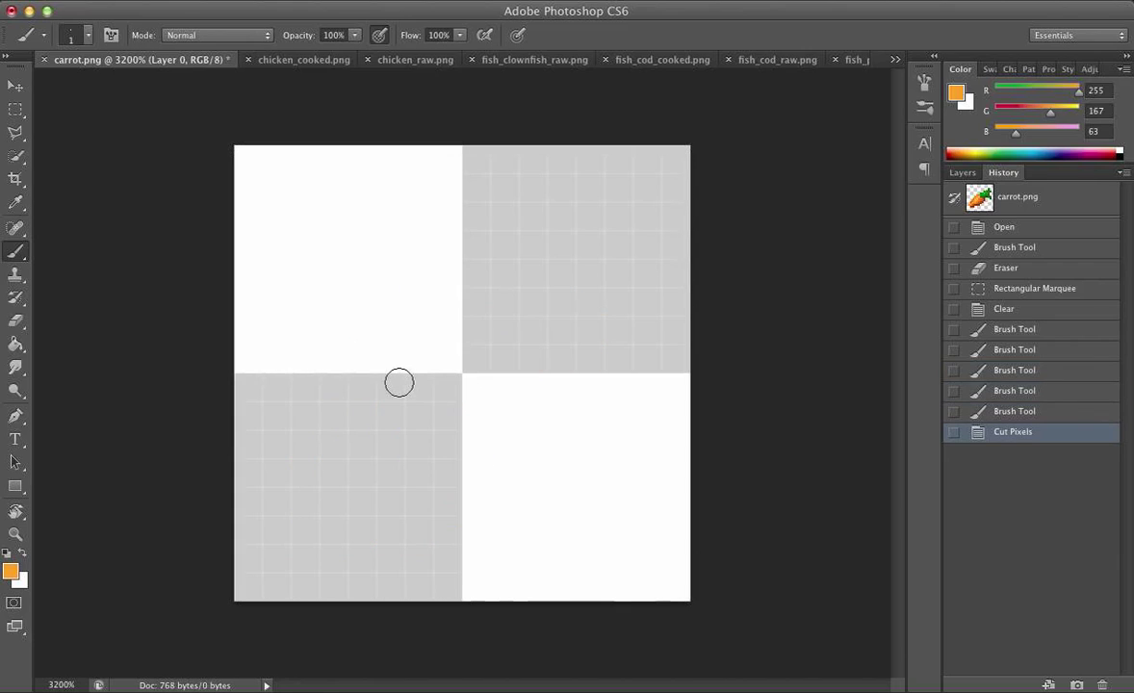
{"action": "left_click", "coordinate": [1011, 413]}
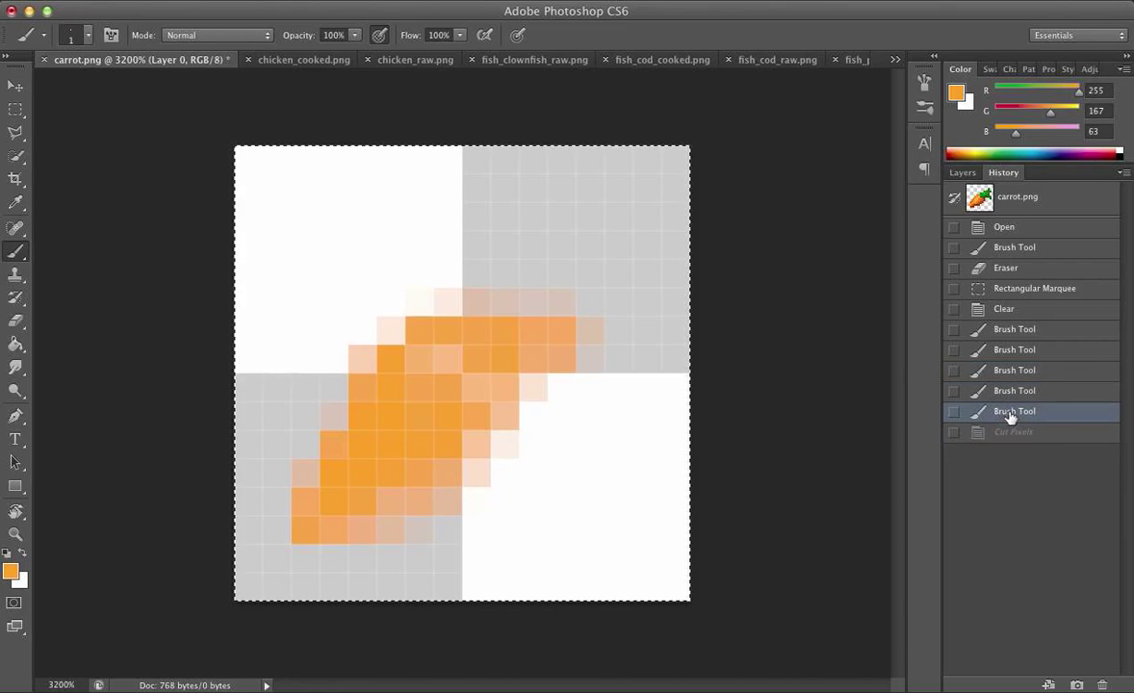
{"action": "key", "text": "super+z"}
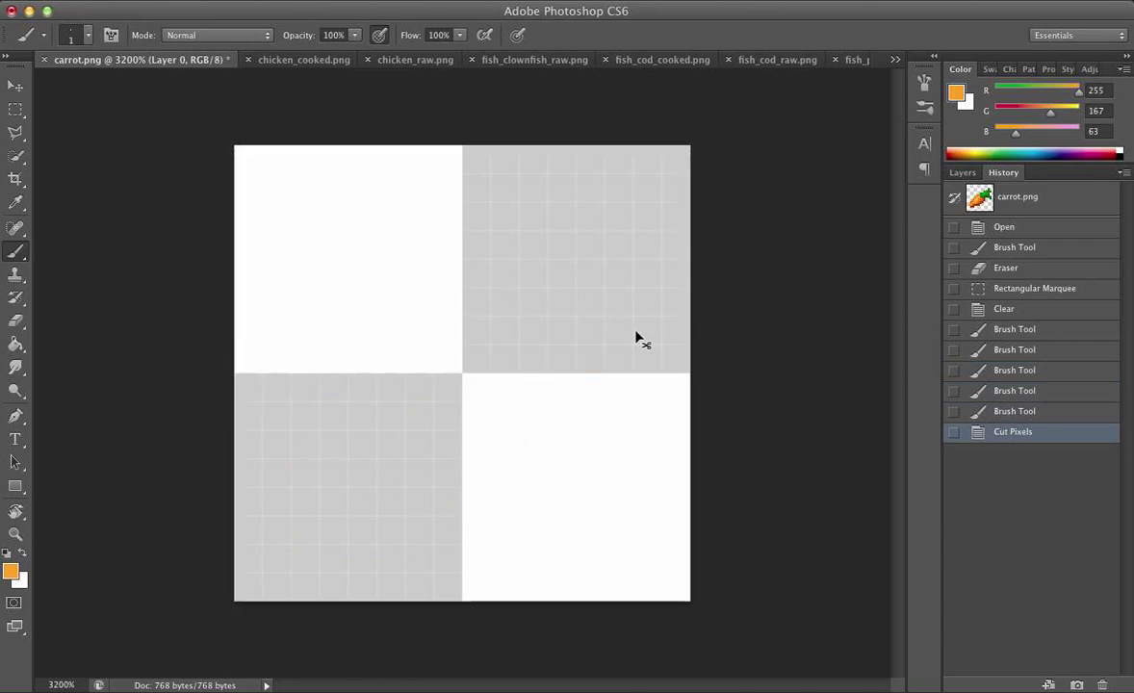
{"action": "left_click", "coordinate": [968, 411]}
{"action": "left_click", "coordinate": [1032, 434]}
{"action": "key", "text": "super+z"}
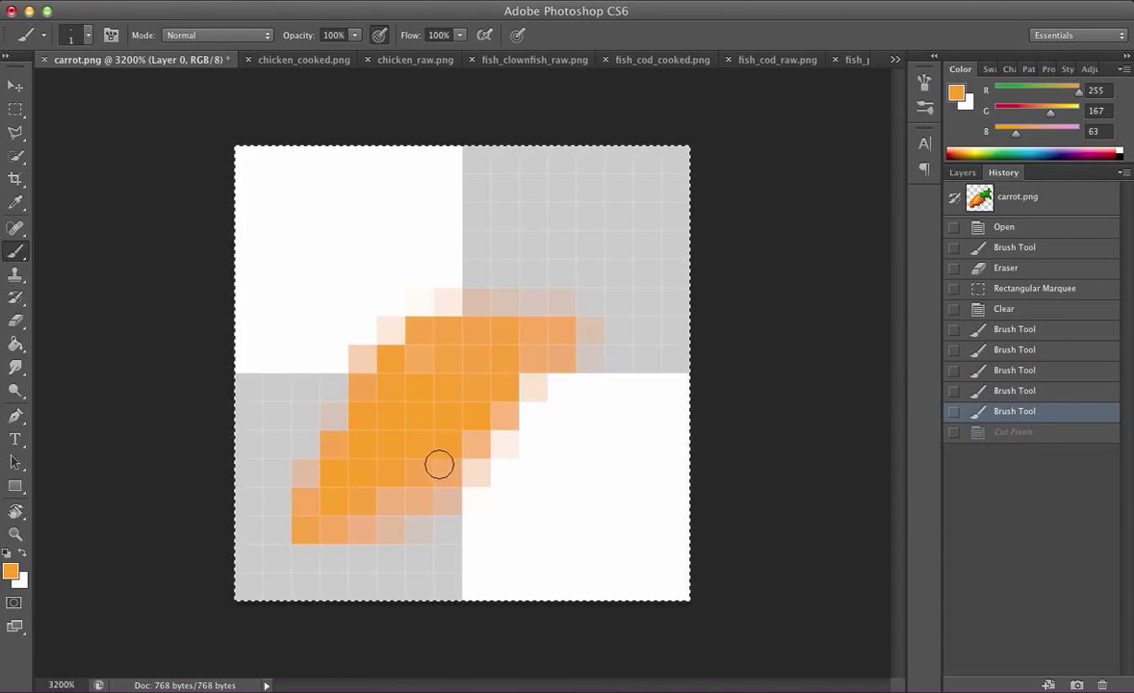
Solidify the carrot body with more orange along its lower-left tip and edges, and extend its upper end by about a row.
{"action": "left_click", "coordinate": [350, 521]}
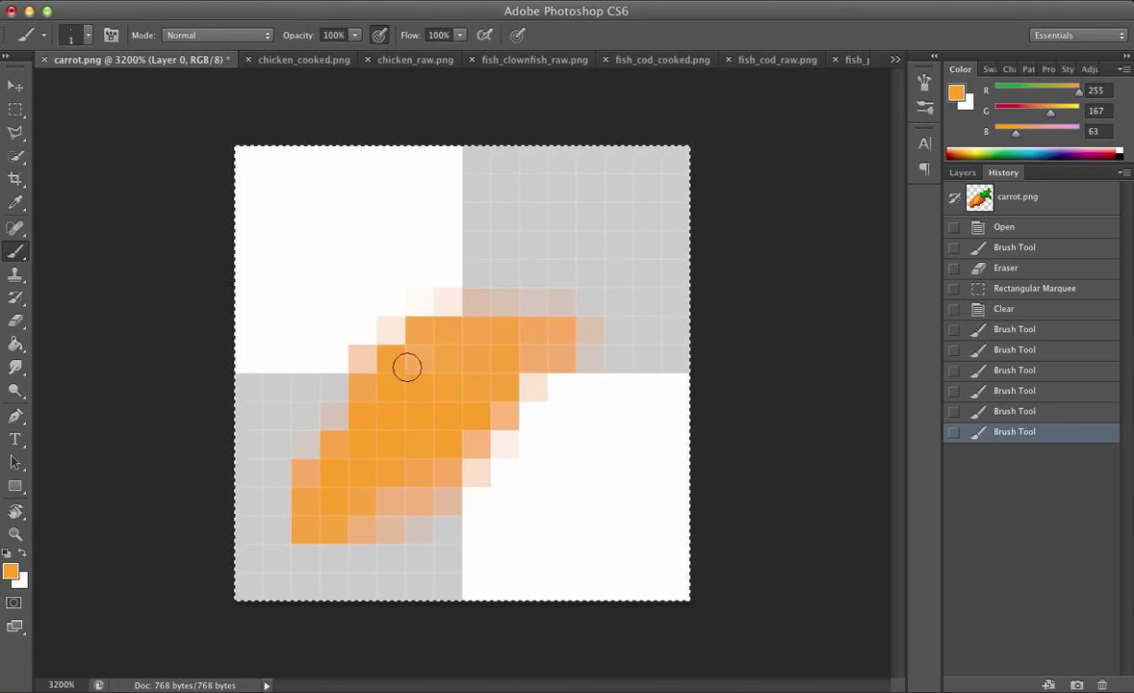
{"action": "left_click", "coordinate": [337, 534]}
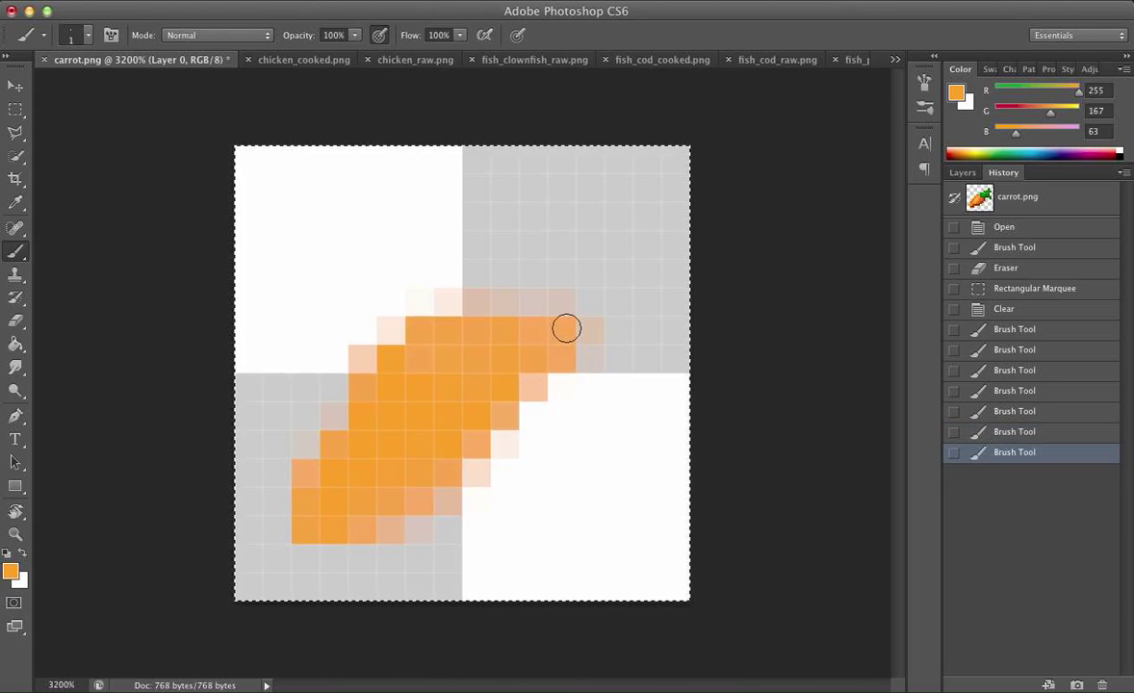
{"action": "mouse_move", "coordinate": [566, 328]}
{"action": "left_mouse_down"}
{"action": "mouse_move", "coordinate": [495, 336]}
{"action": "mouse_move", "coordinate": [433, 327]}
{"action": "left_mouse_up"}
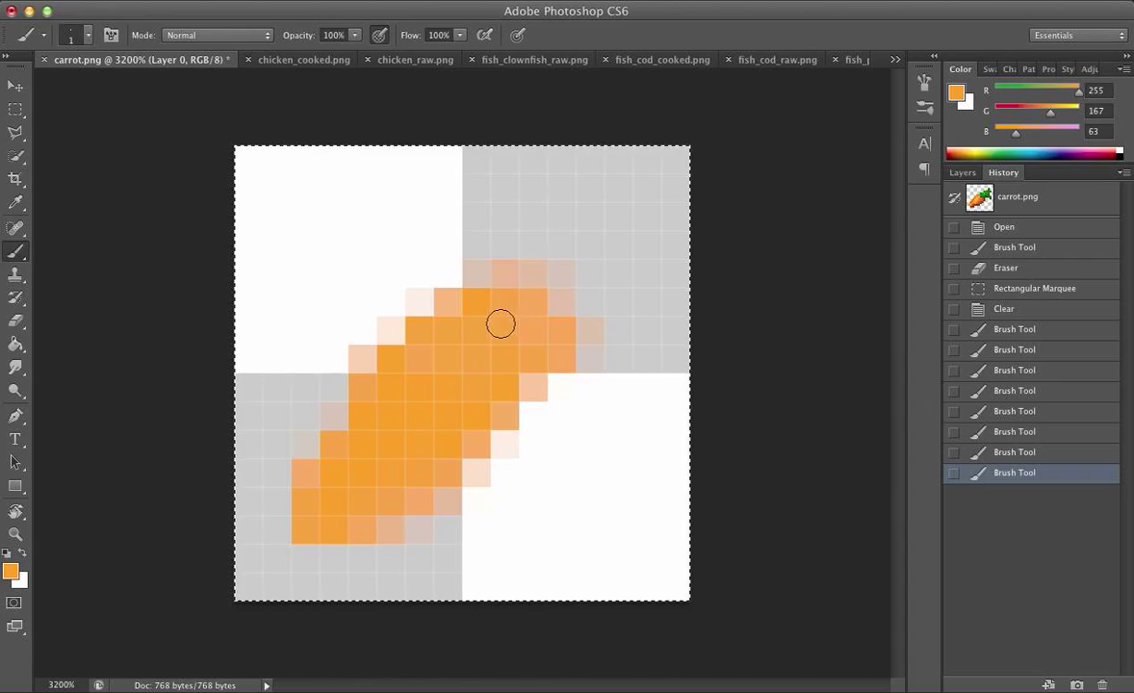
{"action": "left_click", "coordinate": [466, 386]}
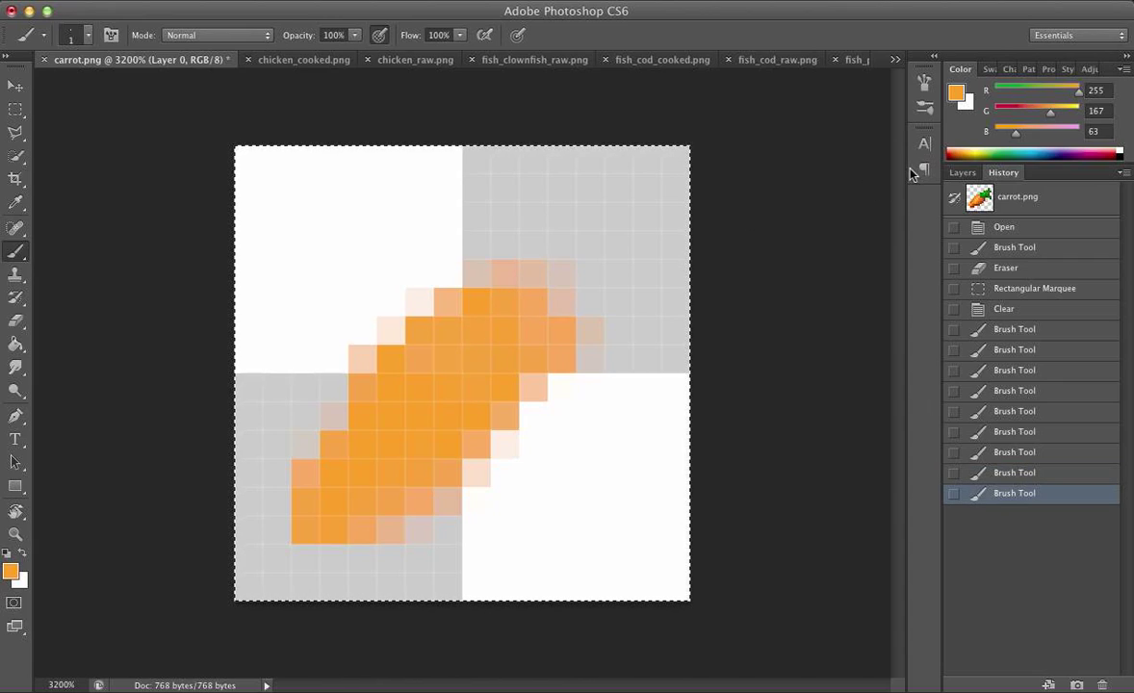
Set the paint colour to green (RGB 38, 167, 63) and brush three branching leaf stalks from the carrot's upper end.
{"action": "left_click", "coordinate": [1009, 88]}
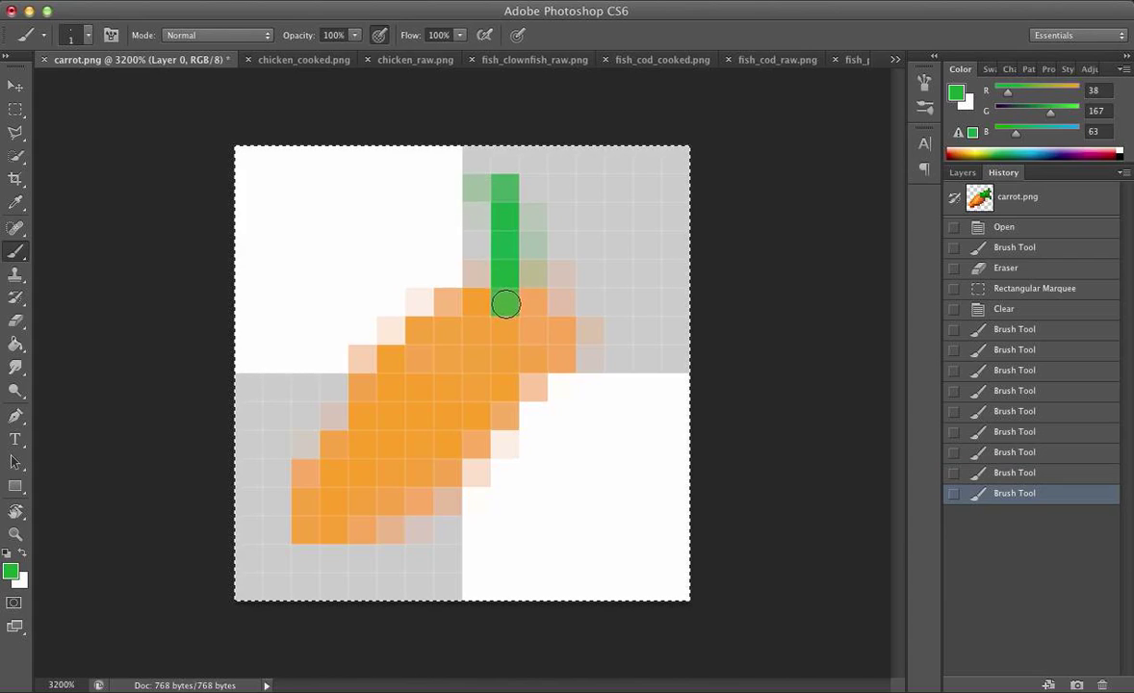
{"action": "left_click_drag", "start_coordinate": [506, 304], "coordinate": [534, 274]}
{"action": "left_click", "coordinate": [529, 306]}
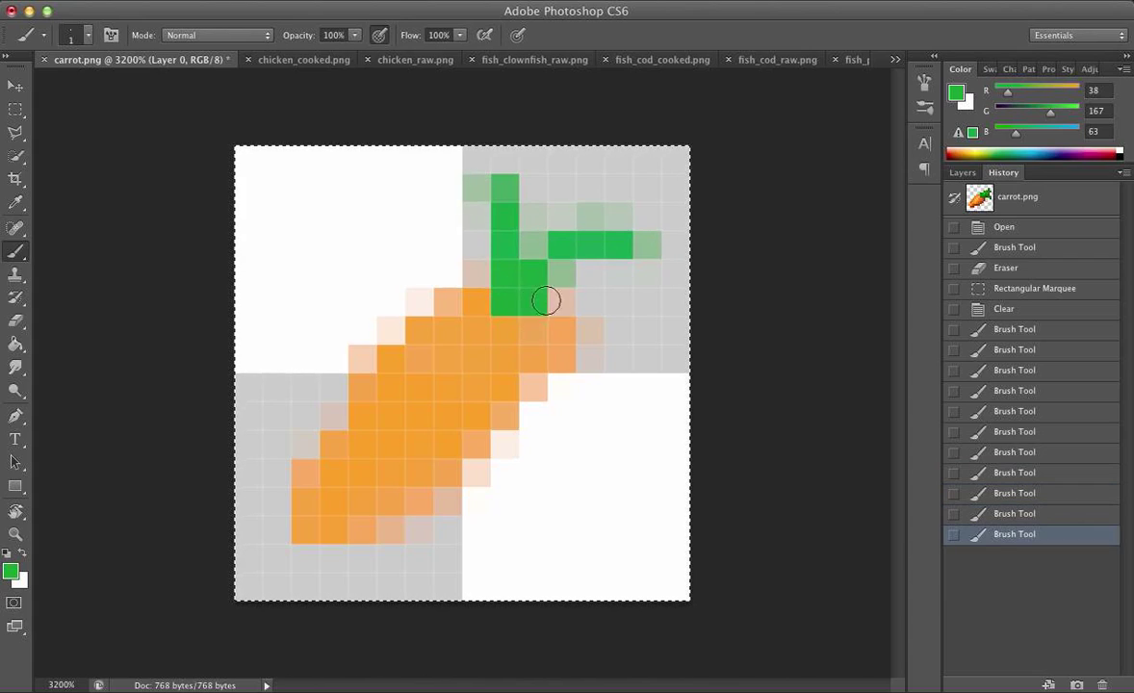
{"action": "mouse_move", "coordinate": [581, 289]}
{"action": "left_mouse_down"}
{"action": "mouse_move", "coordinate": [549, 296]}
{"action": "mouse_move", "coordinate": [542, 258]}
{"action": "left_mouse_up"}
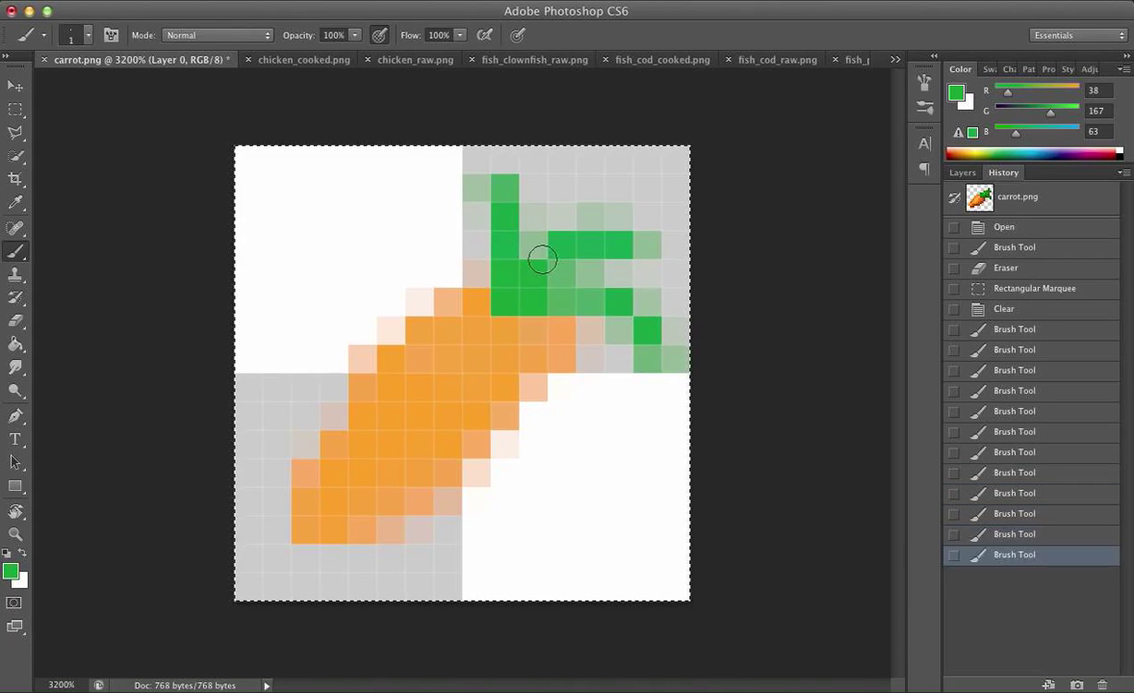
{"action": "left_click", "coordinate": [590, 245]}
{"action": "left_click", "coordinate": [475, 188]}
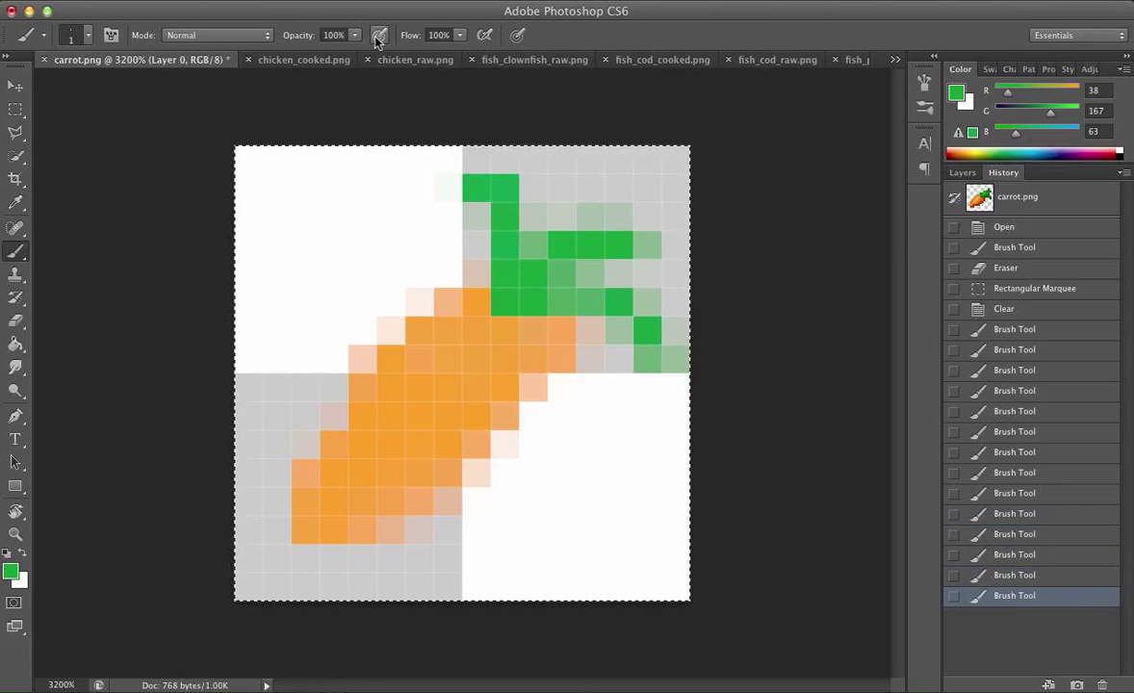
Try a green stroke and a gold one (RGB 206, 167, 63) diagonally across the carrot body, undoing each.
{"action": "left_click_drag", "start_coordinate": [395, 432], "coordinate": [464, 378]}
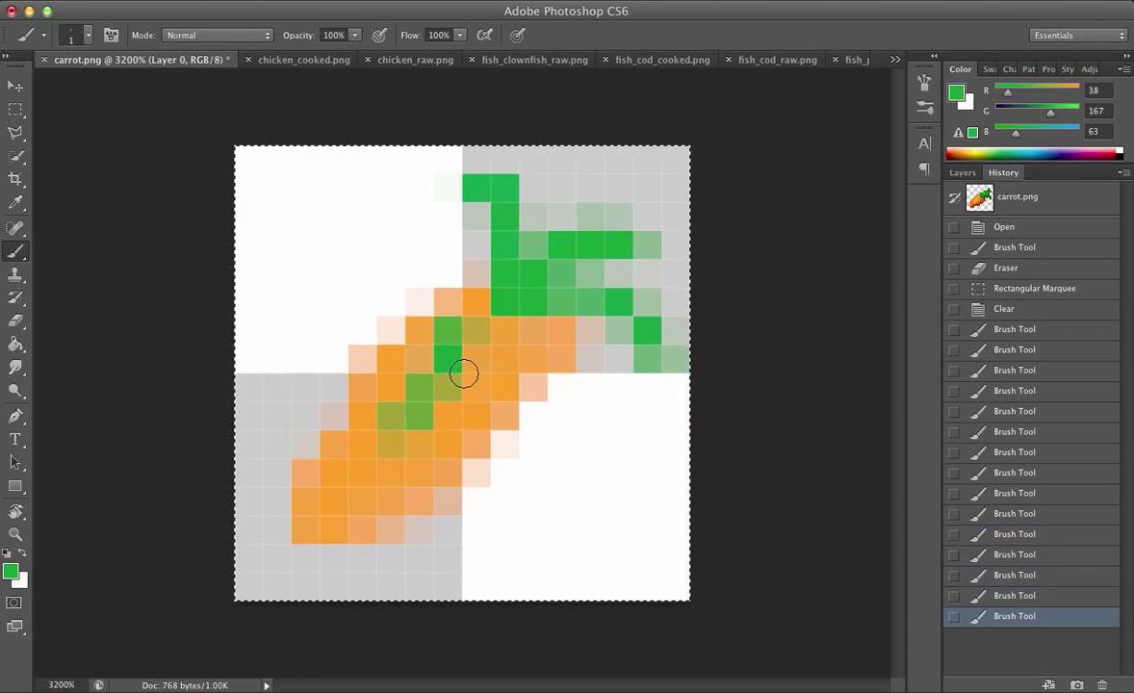
{"action": "key", "text": "ctrl+z"}
{"action": "left_click", "coordinate": [429, 408], "text": "alt"}
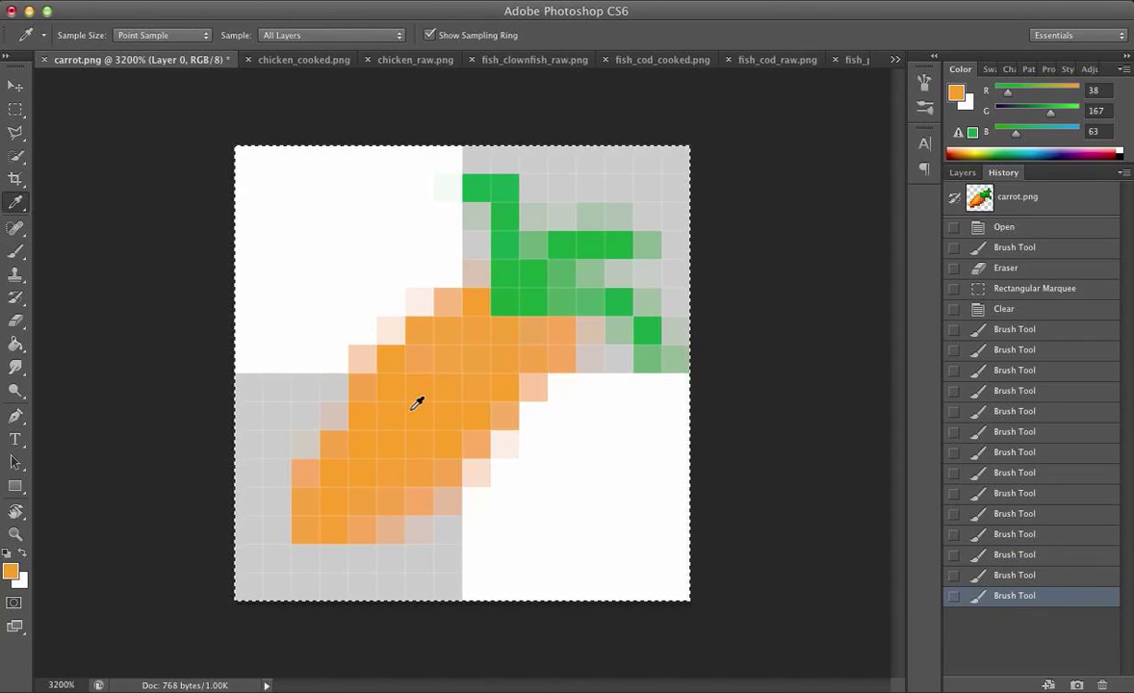
{"action": "left_click", "coordinate": [434, 402]}
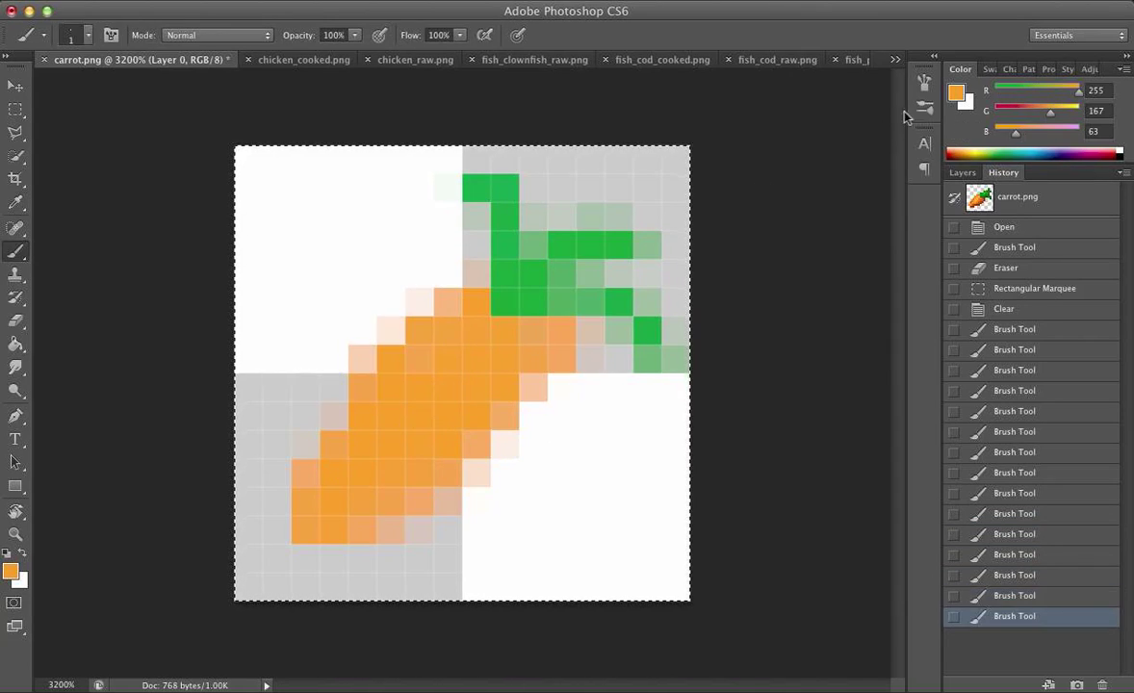
{"action": "left_click_drag", "start_coordinate": [1077, 94], "coordinate": [1063, 97]}
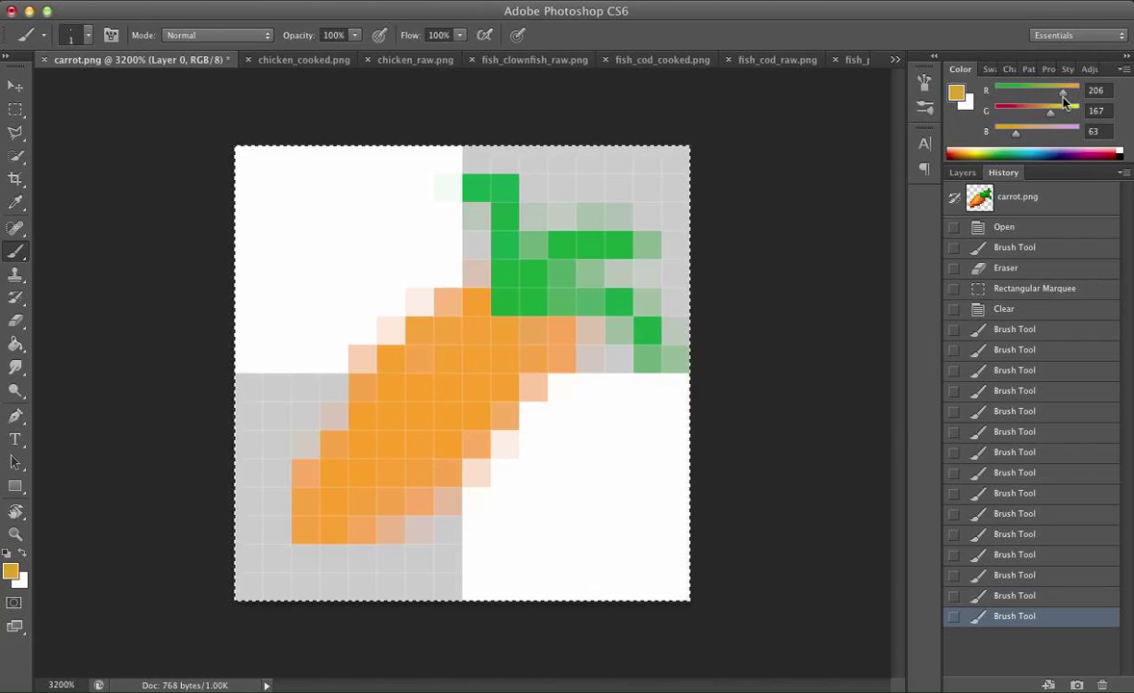
{"action": "left_click_drag", "start_coordinate": [448, 372], "coordinate": [390, 443]}
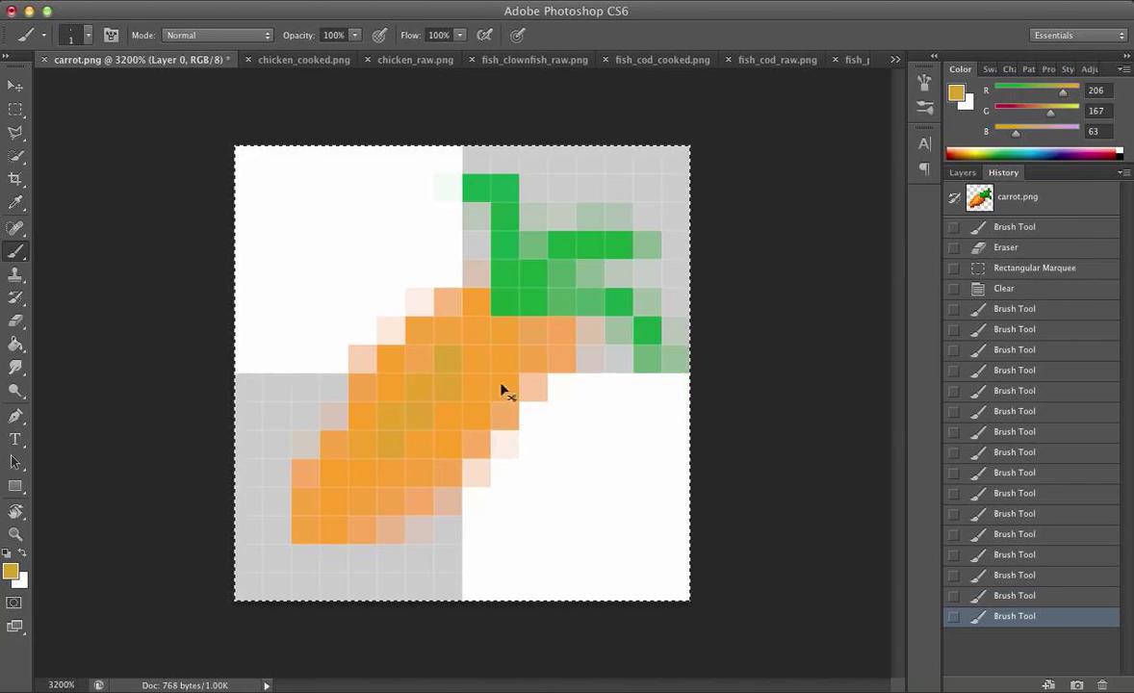
{"action": "key", "text": "super+z"}
Try a yellow-green highlight (RGB 206, 214, 63) diagonally along the carrot body, and revert to the plain orange body.
{"action": "left_click_drag", "start_coordinate": [1053, 112], "coordinate": [1065, 116]}
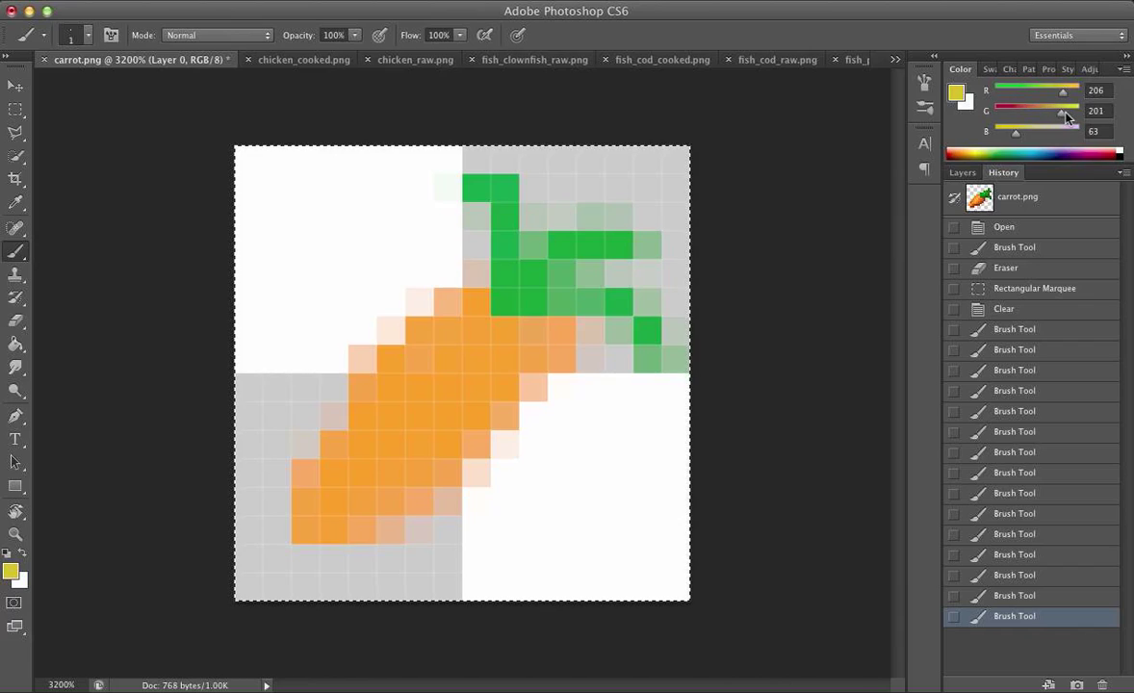
{"action": "mouse_move", "coordinate": [466, 379]}
{"action": "left_mouse_down"}
{"action": "mouse_move", "coordinate": [361, 466]}
{"action": "mouse_move", "coordinate": [350, 506]}
{"action": "left_mouse_up"}
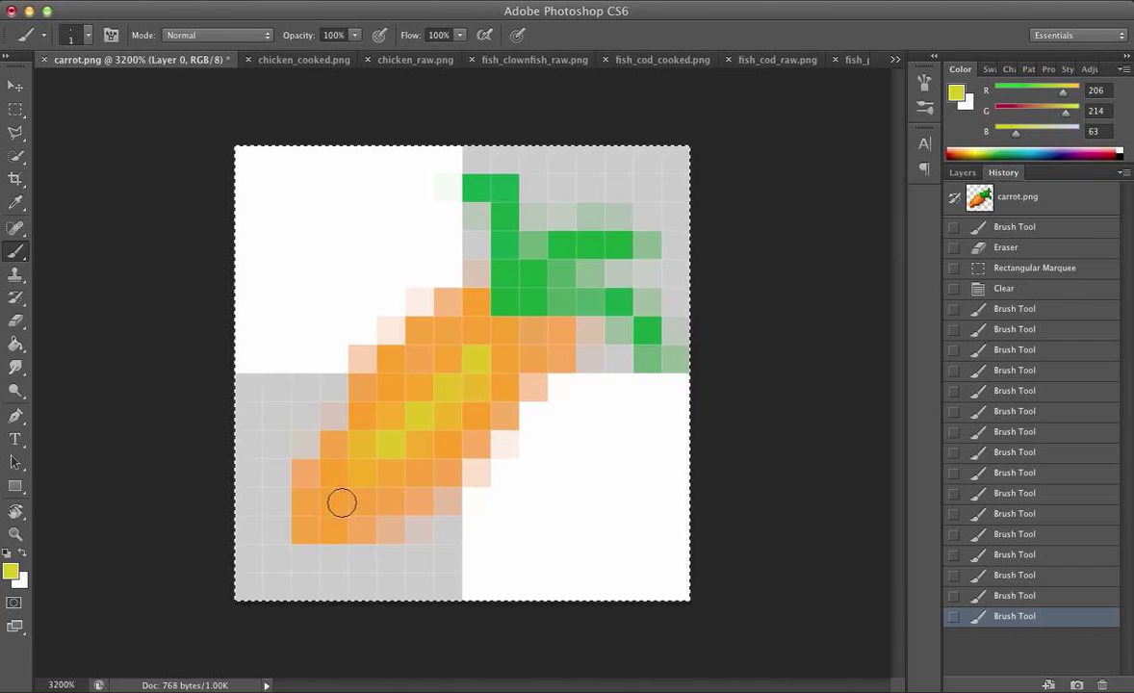
{"action": "left_click", "coordinate": [371, 434]}
{"action": "left_click_drag", "start_coordinate": [410, 374], "coordinate": [454, 352]}
{"action": "key", "text": "super+z"}
{"action": "left_click", "coordinate": [1014, 576]}
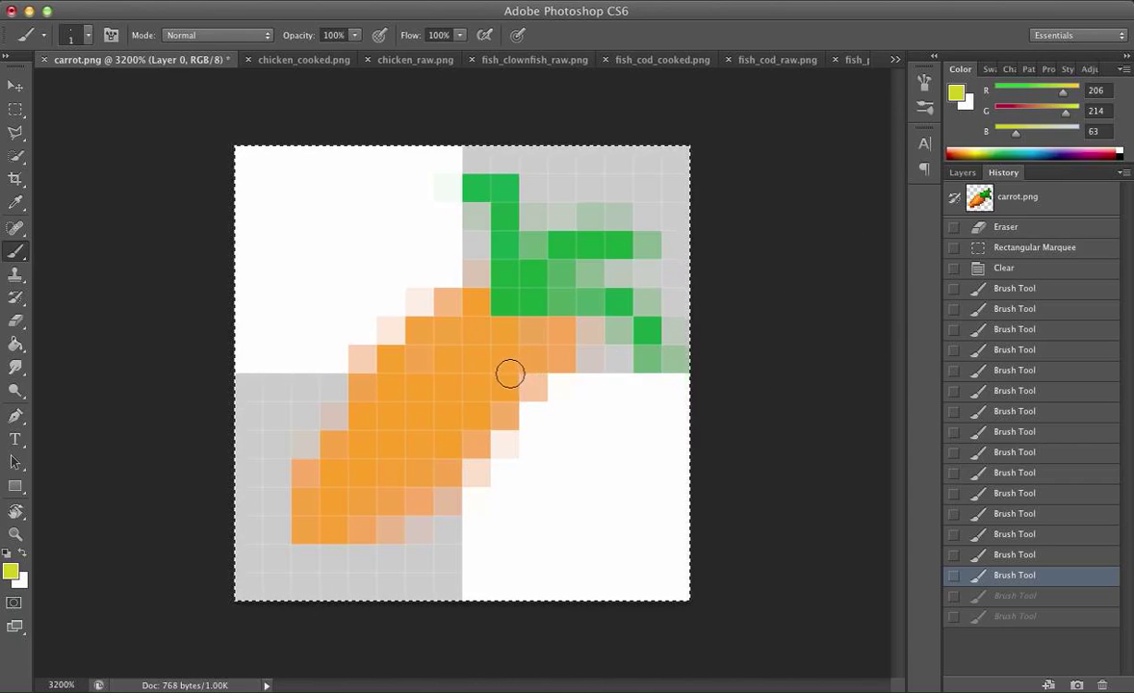
Outline both long edges and the tip of the carrot body in dark orange (#c26900), and save the file.
{"action": "left_click", "coordinate": [474, 376], "text": "alt"}
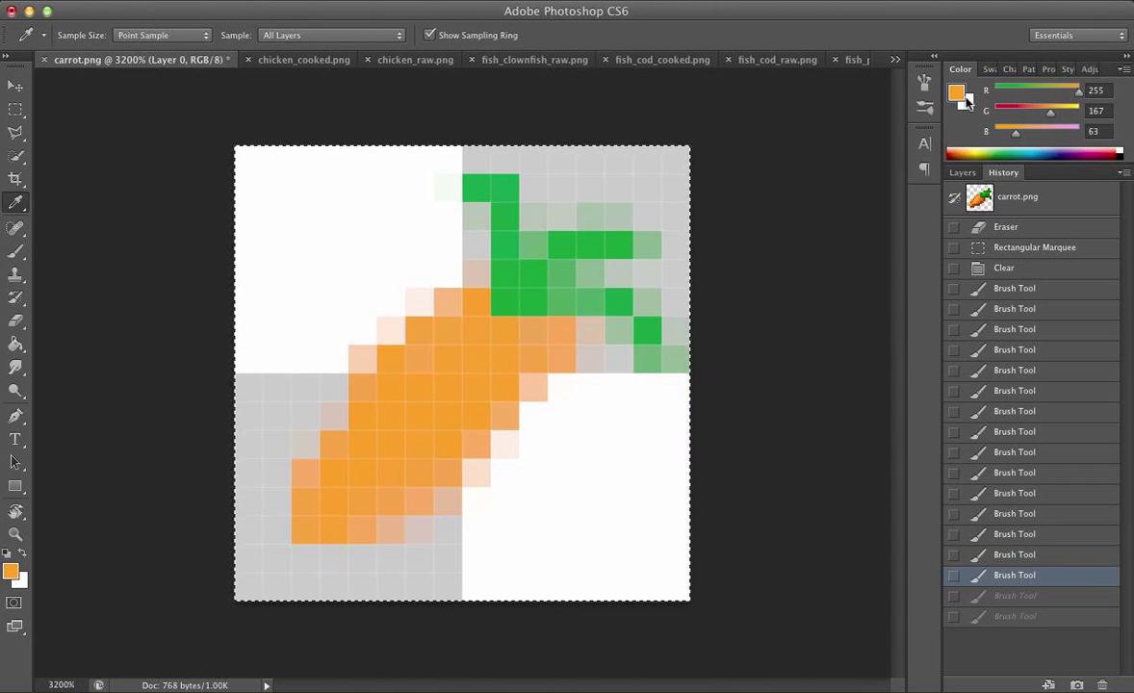
{"action": "left_click", "coordinate": [958, 94]}
{"action": "left_click_drag", "start_coordinate": [489, 124], "coordinate": [547, 183]}
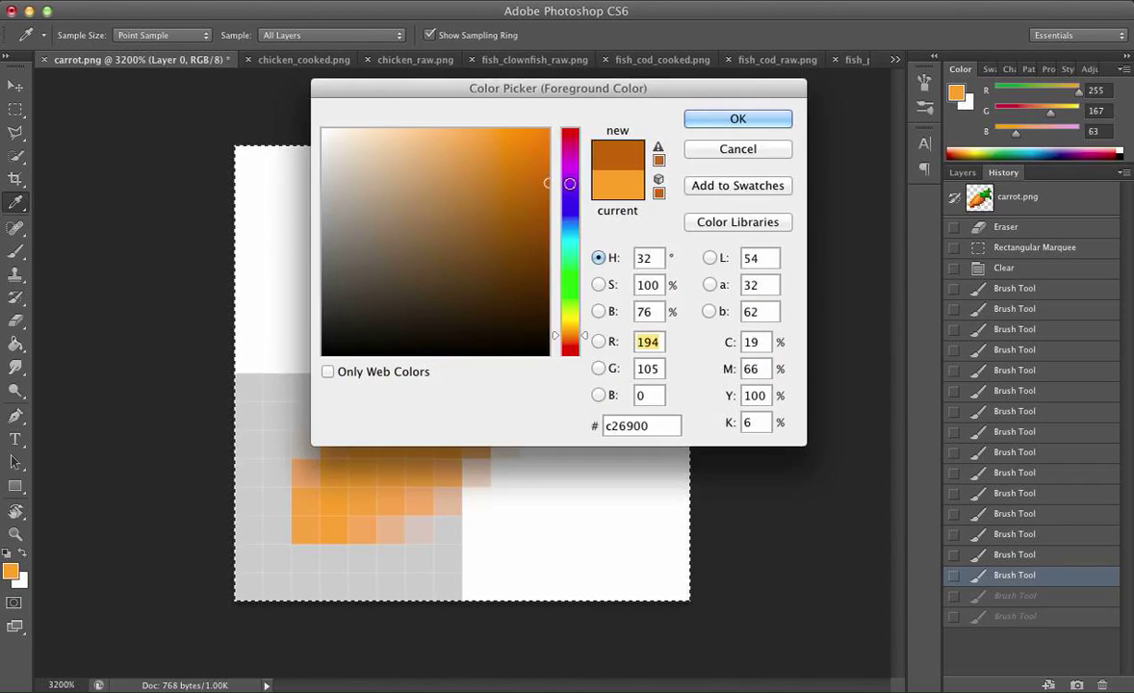
{"action": "left_click", "coordinate": [739, 122]}
{"action": "key", "text": "b"}
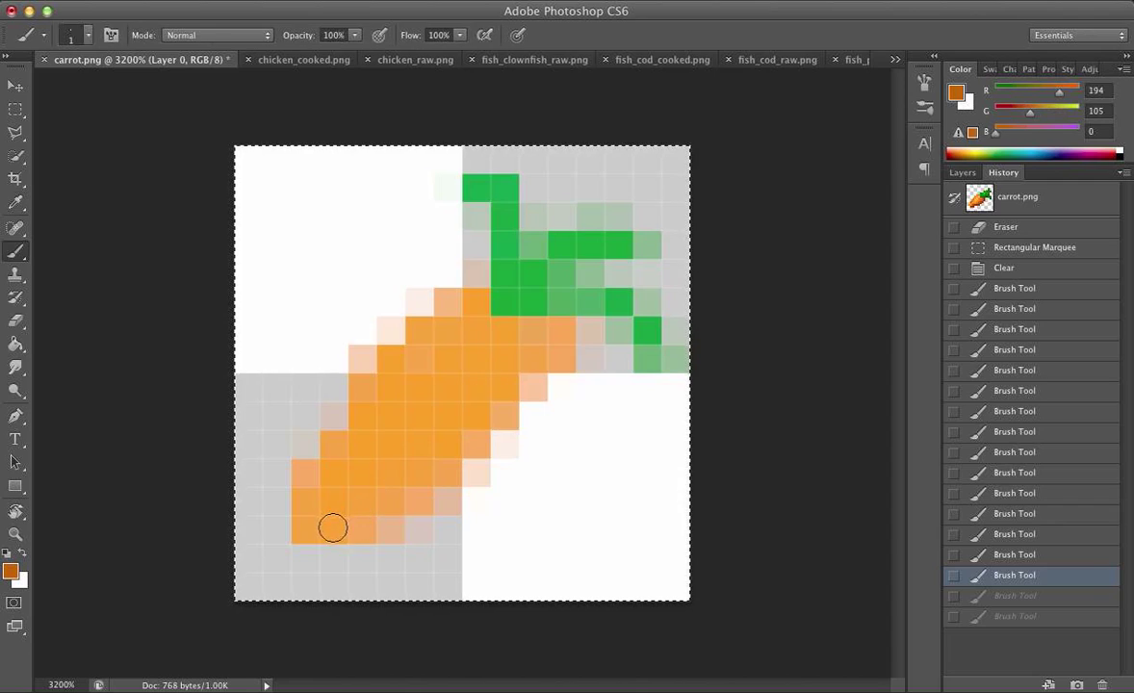
{"action": "left_click", "coordinate": [364, 530]}
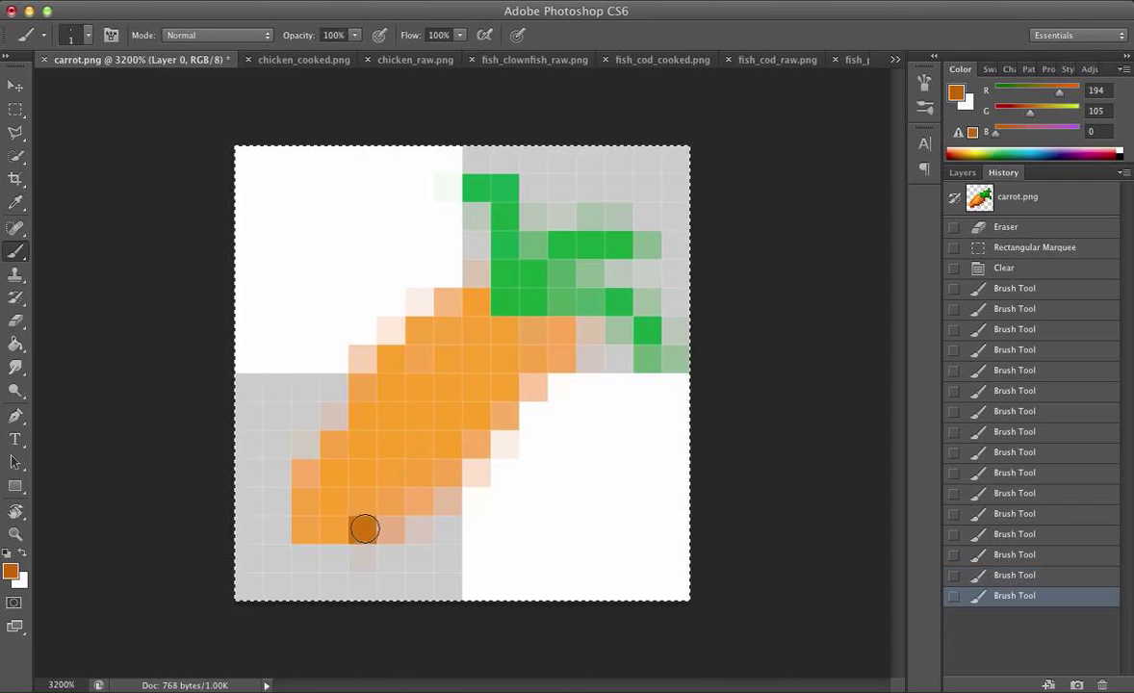
{"action": "left_click", "coordinate": [391, 500]}
{"action": "left_click", "coordinate": [420, 471]}
{"action": "left_click", "coordinate": [448, 443]}
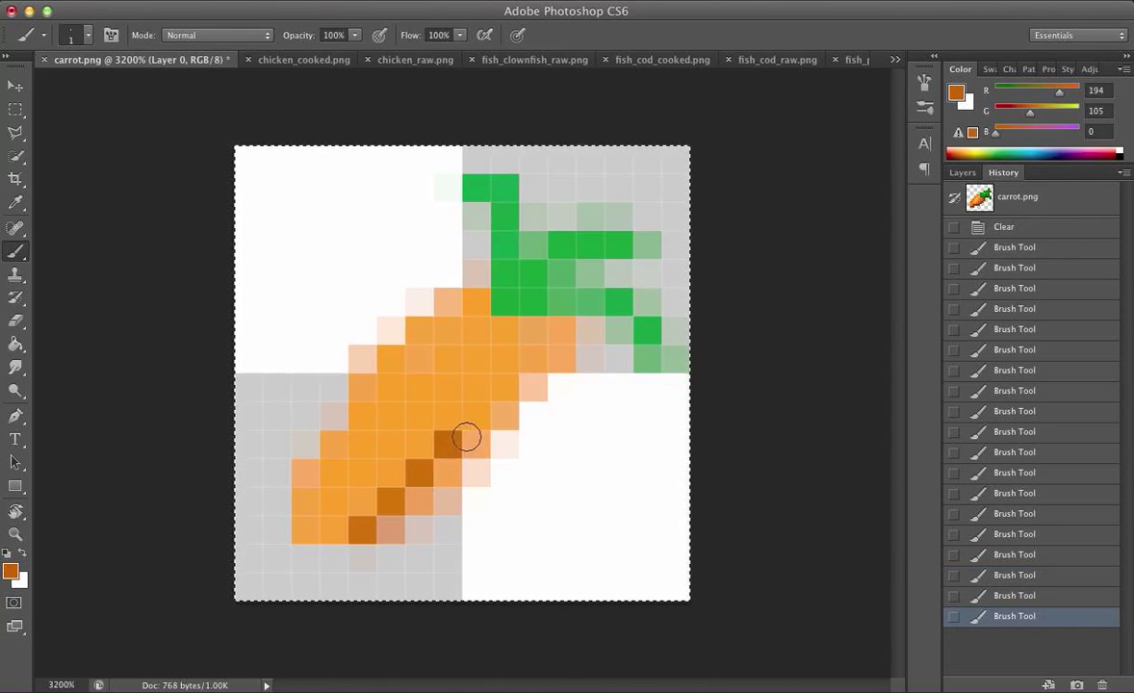
{"action": "left_click", "coordinate": [483, 418]}
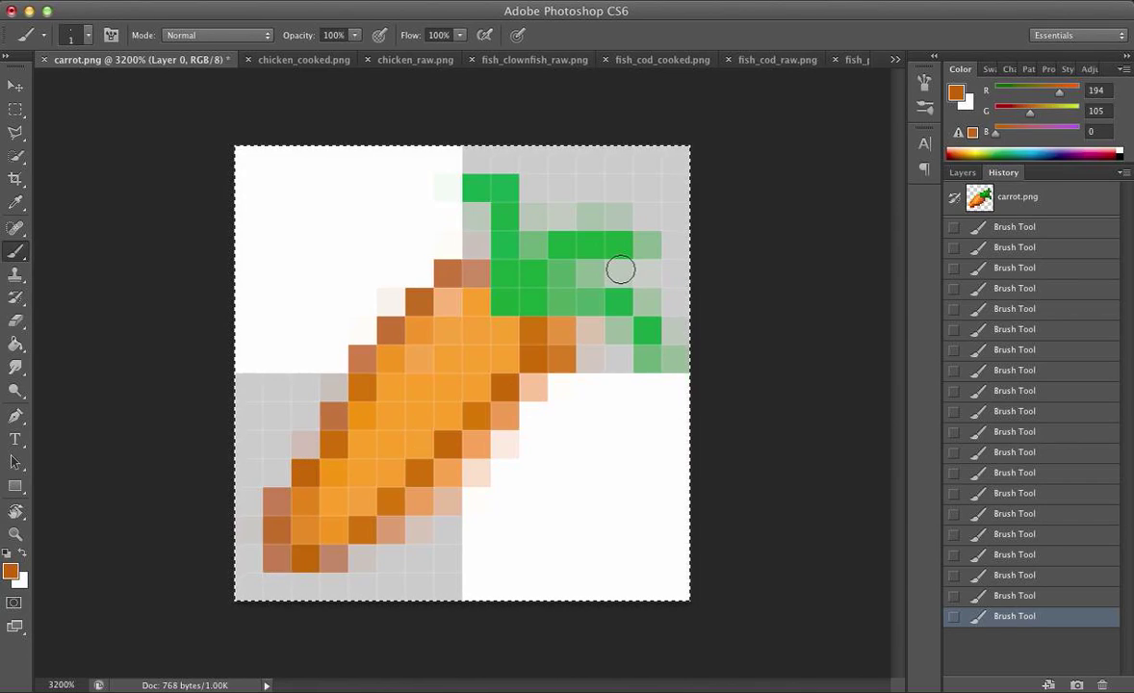
{"action": "key", "text": "super+s"}
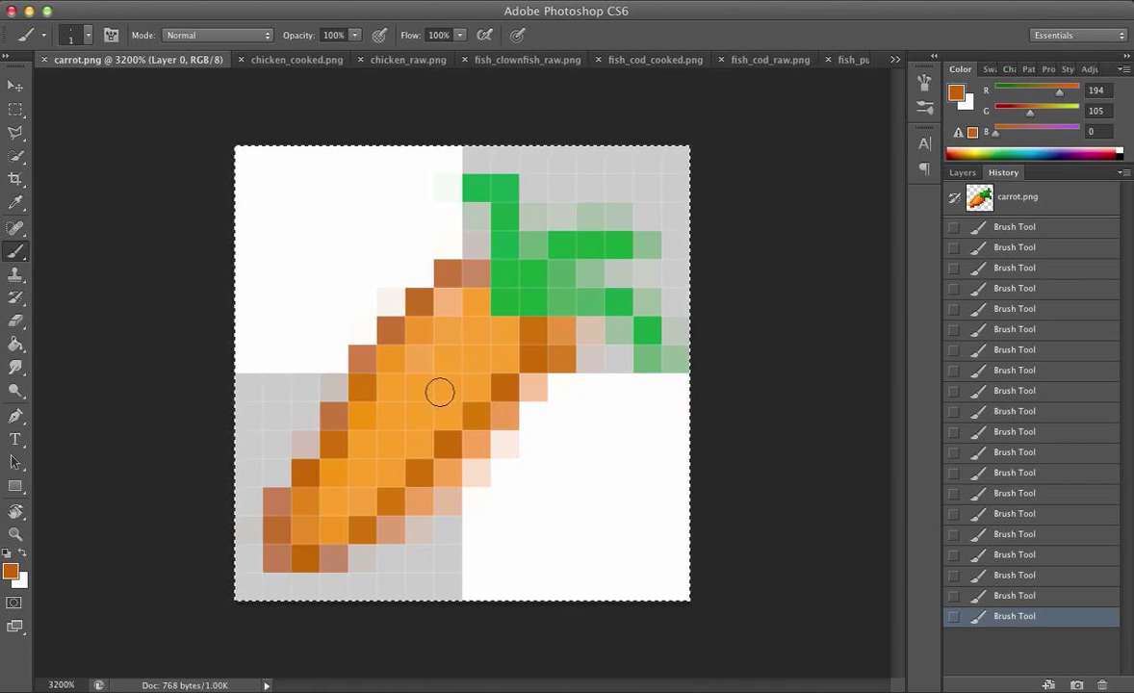
Even out the carrot's interior with a sampled orange (RGB 245, 157, 53), and save the file.
{"action": "left_click", "coordinate": [406, 358], "text": "alt"}
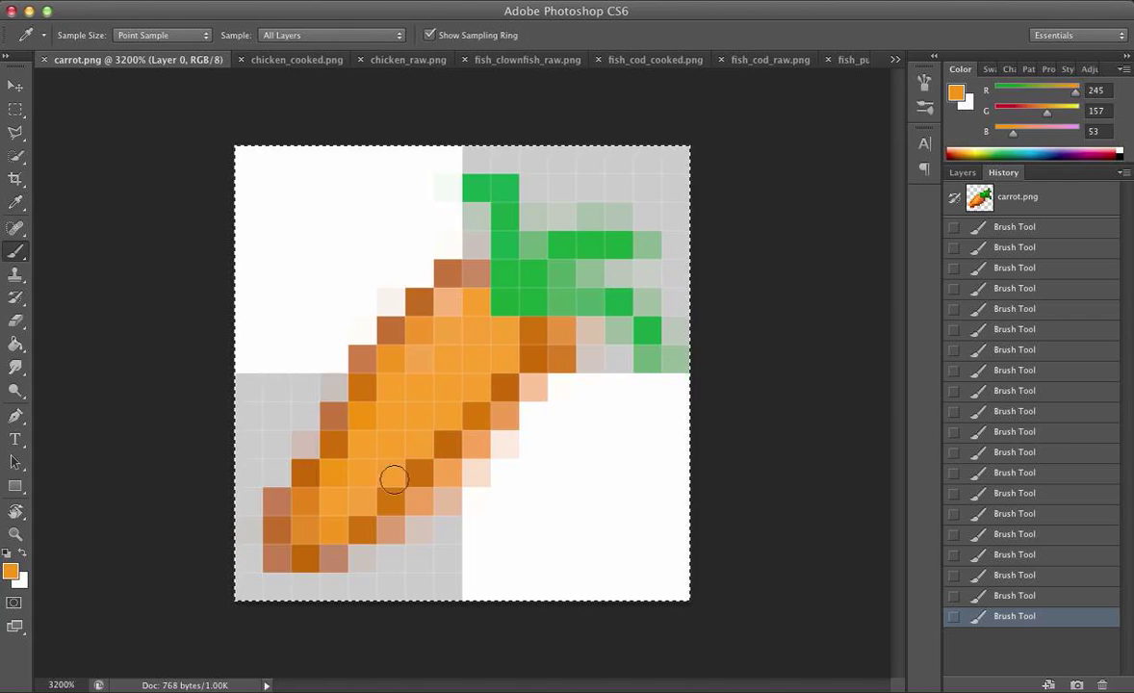
{"action": "left_click", "coordinate": [426, 360]}
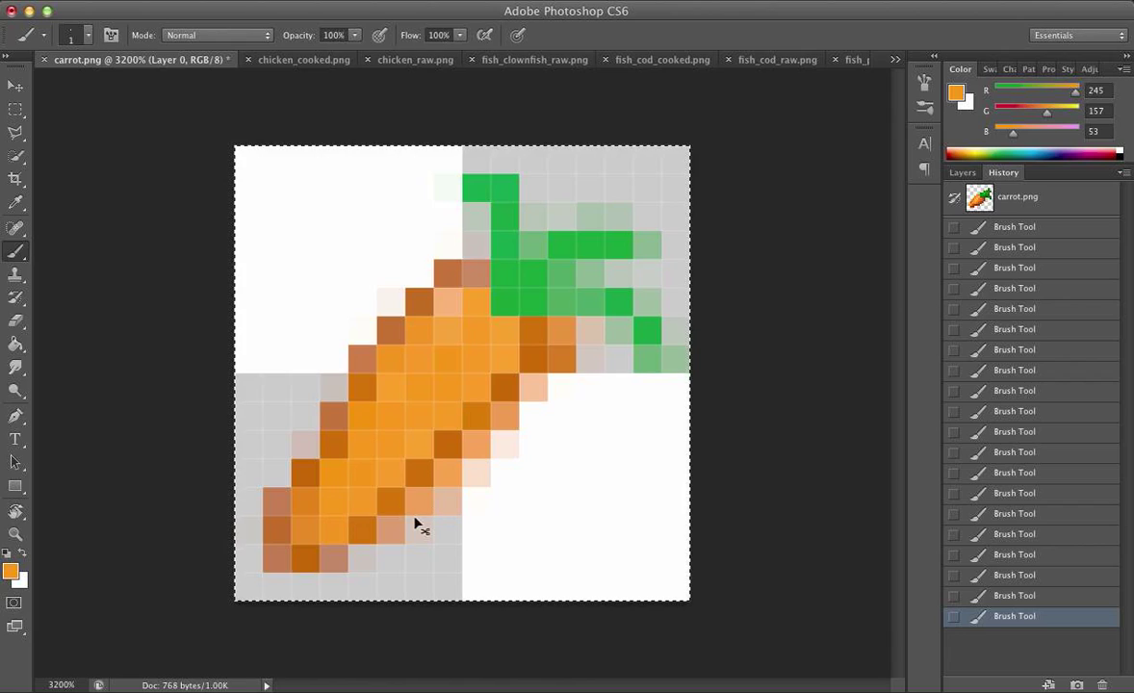
{"action": "key", "text": "super+s"}
Sample a slightly lighter orange (RGB 251, 163, 59) from the carrot and brush it over the upper interior pixels.
{"action": "key", "text": "o"}
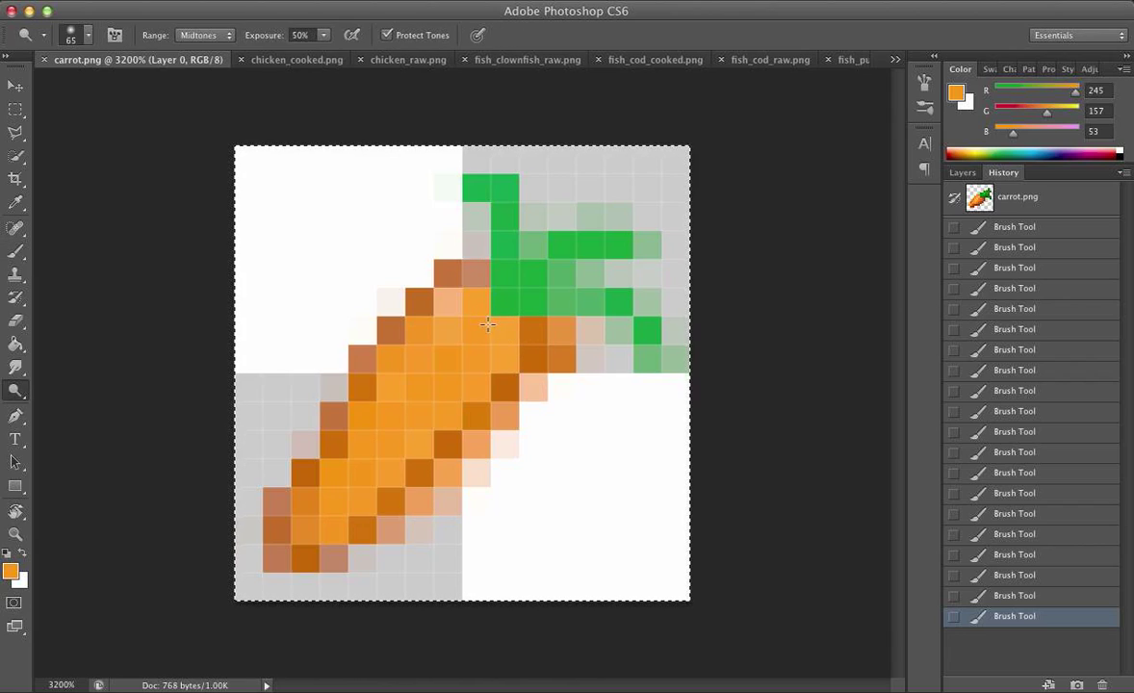
{"action": "key", "text": "i"}
{"action": "left_click", "coordinate": [451, 364]}
{"action": "key", "text": "b"}
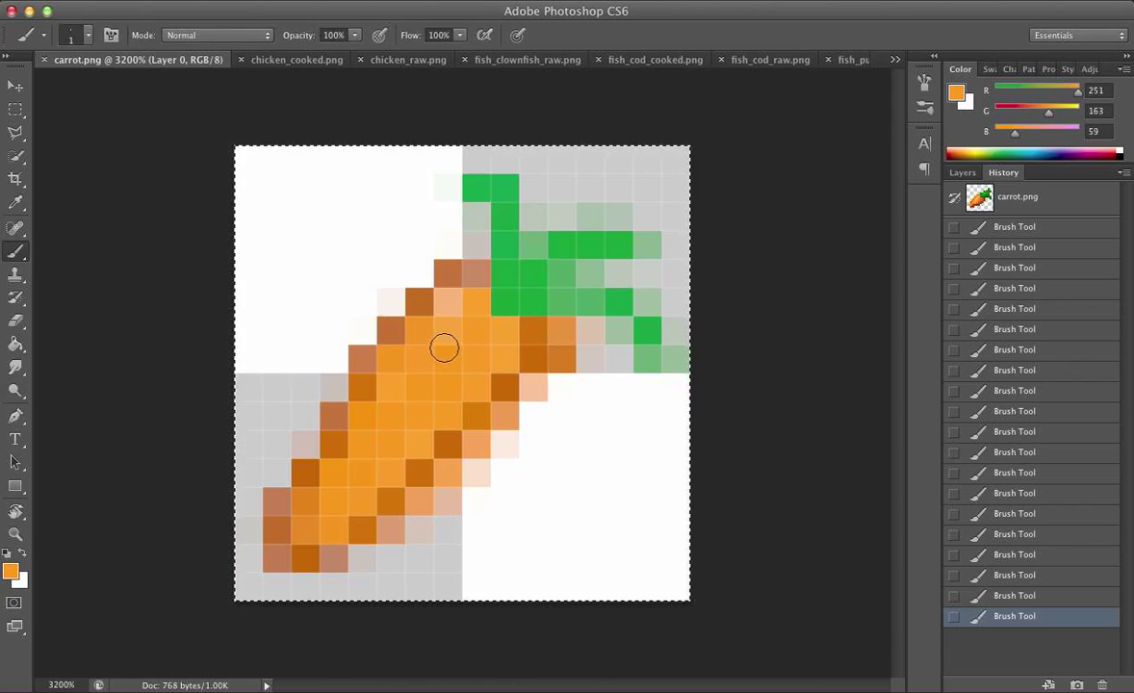
{"action": "left_click", "coordinate": [412, 377]}
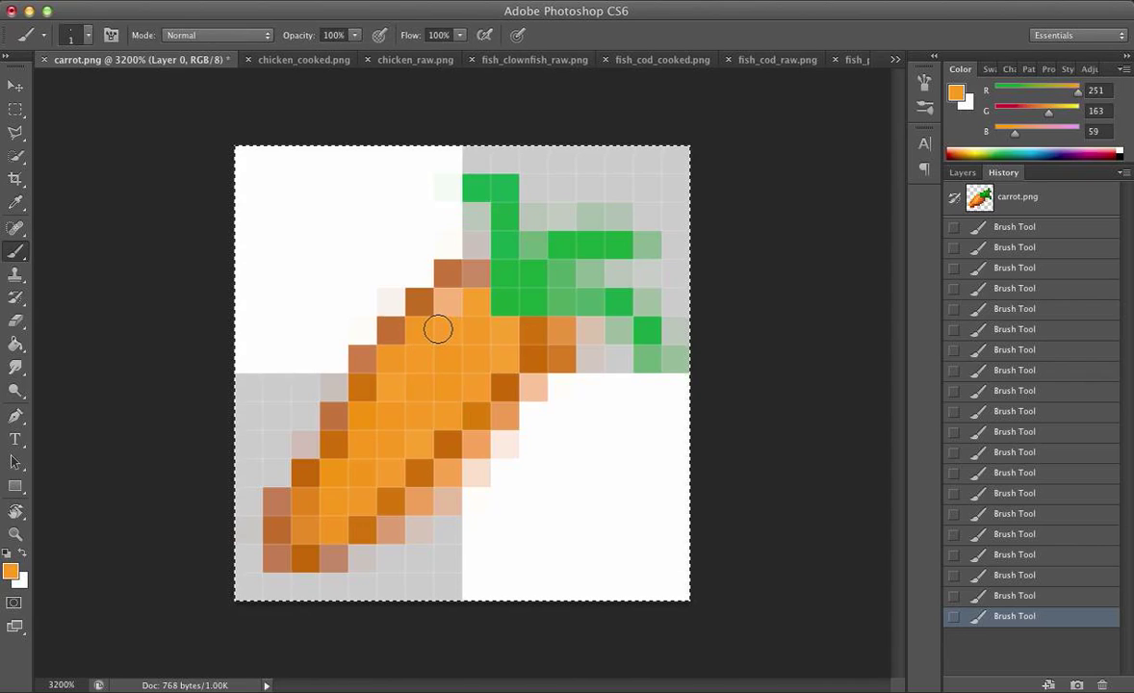
Brush a pale orange highlight (RGB 255, 183, 98) diagonally along the carrot's upper-left interior, and save the file.
{"action": "key", "text": "i"}
{"action": "left_click", "coordinate": [452, 296]}
{"action": "left_click", "coordinate": [455, 297]}
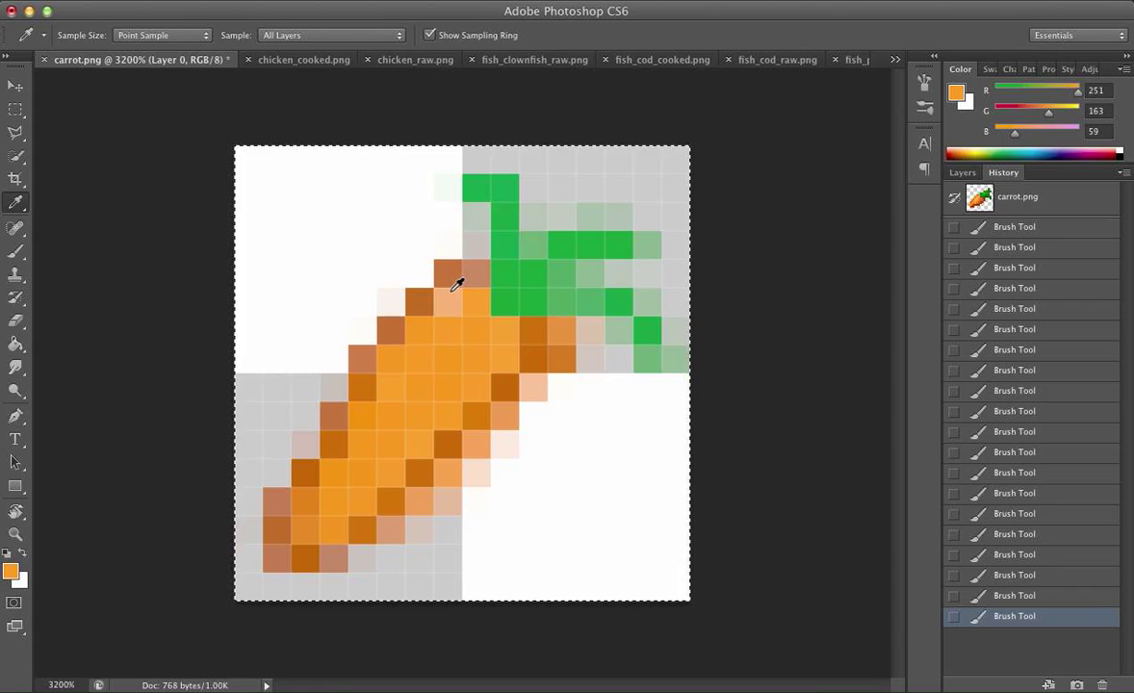
{"action": "key", "text": "b"}
{"action": "left_click", "coordinate": [956, 92]}
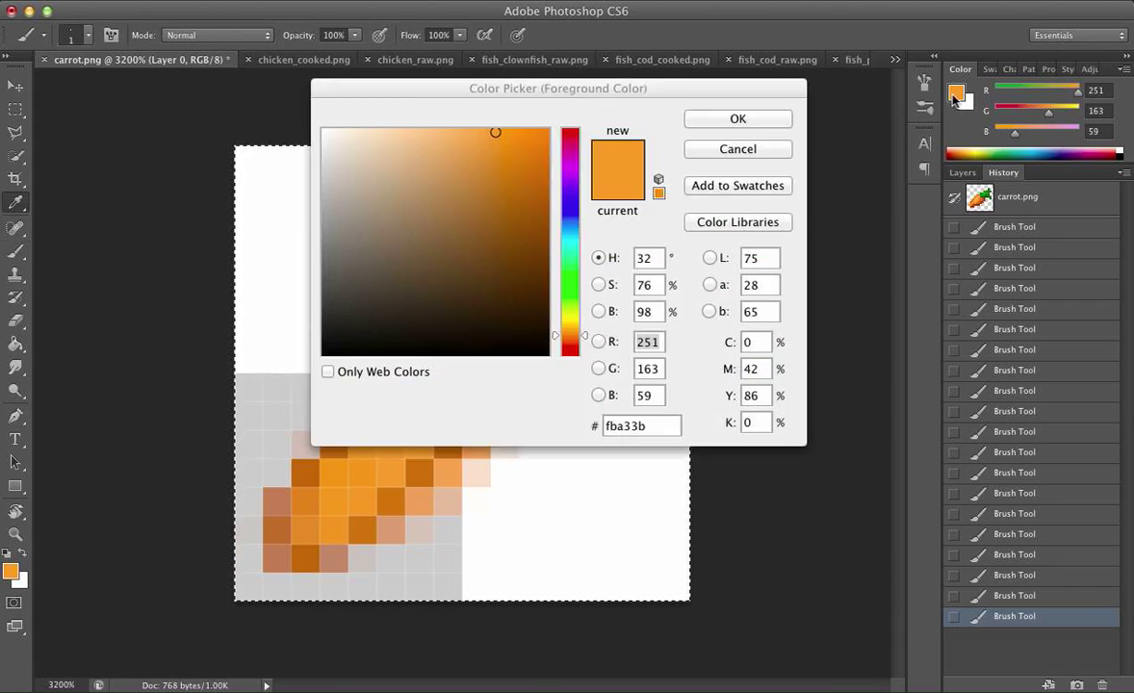
{"action": "left_click_drag", "start_coordinate": [494, 132], "coordinate": [462, 126]}
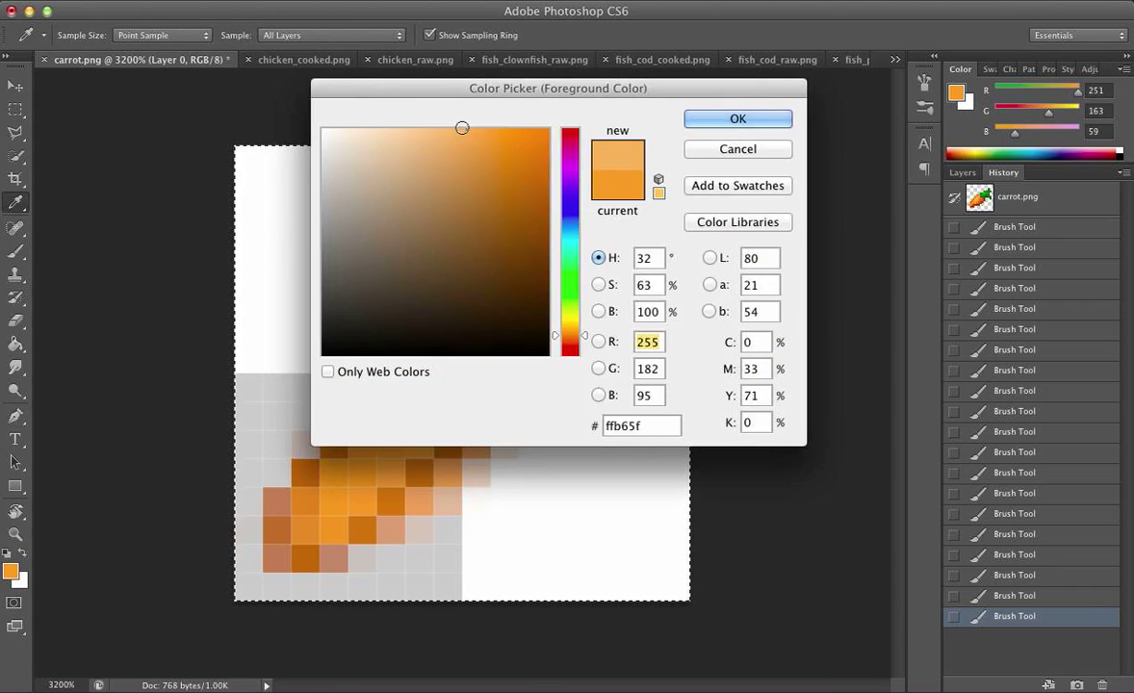
{"action": "left_click", "coordinate": [721, 117]}
{"action": "left_click_drag", "start_coordinate": [445, 333], "coordinate": [412, 370]}
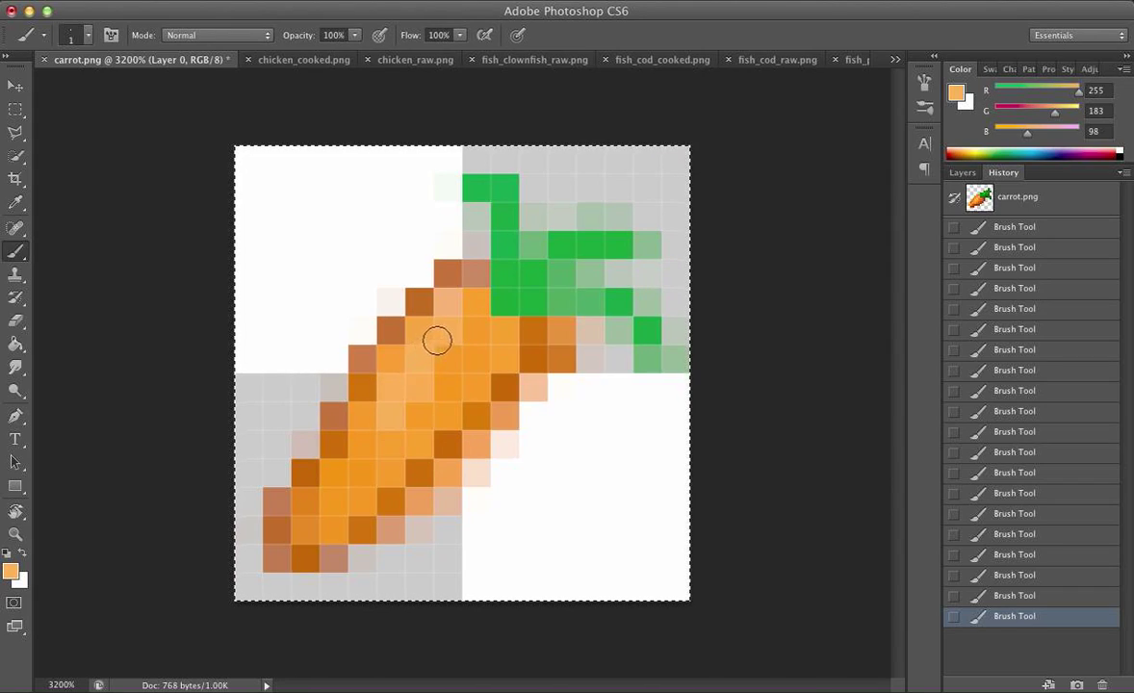
{"action": "key", "text": "super+s"}
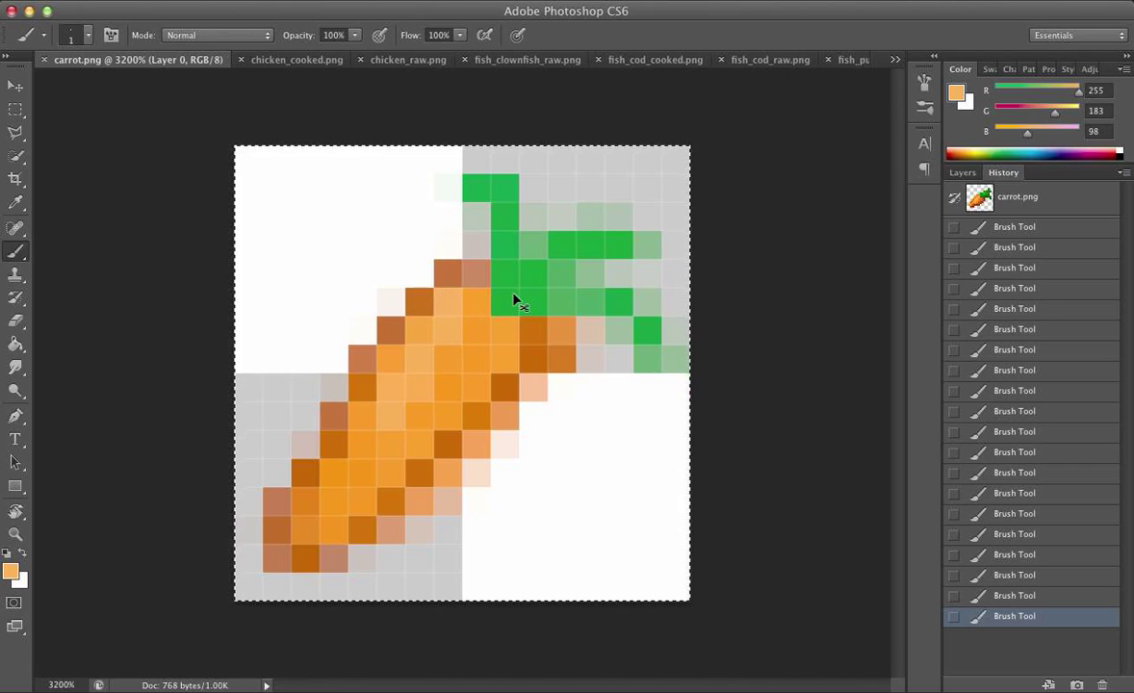
Switch to carrot_golden.png and zoom the texture to 3200%.
{"action": "left_click", "coordinate": [895, 60]}
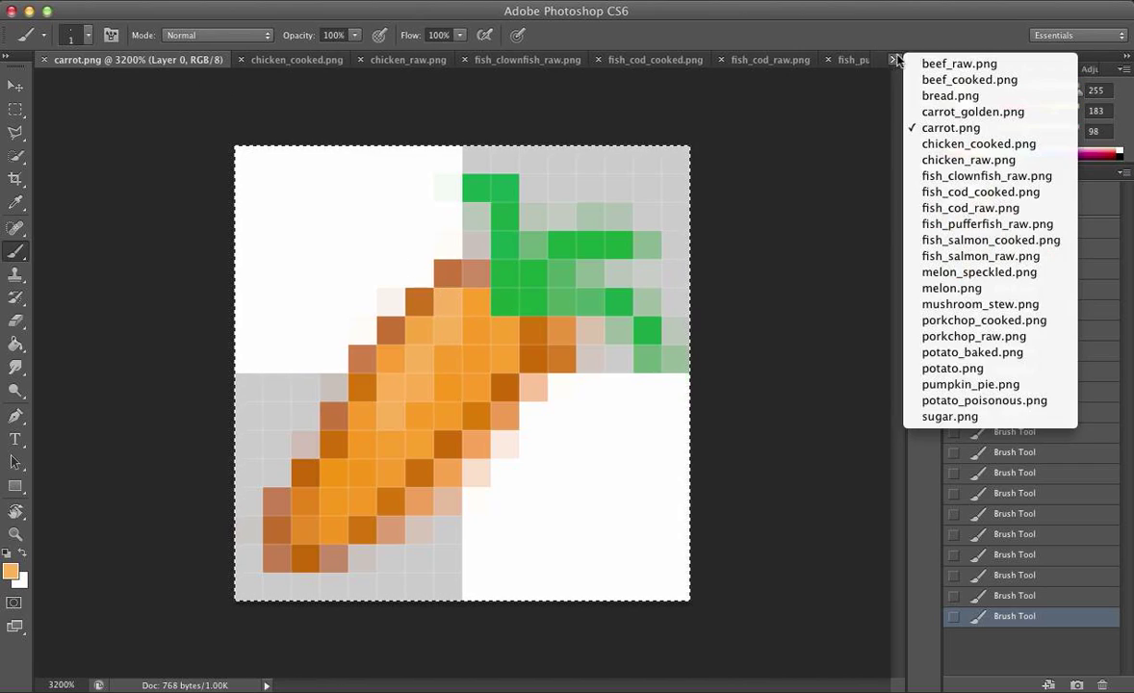
{"action": "left_click", "coordinate": [957, 111]}
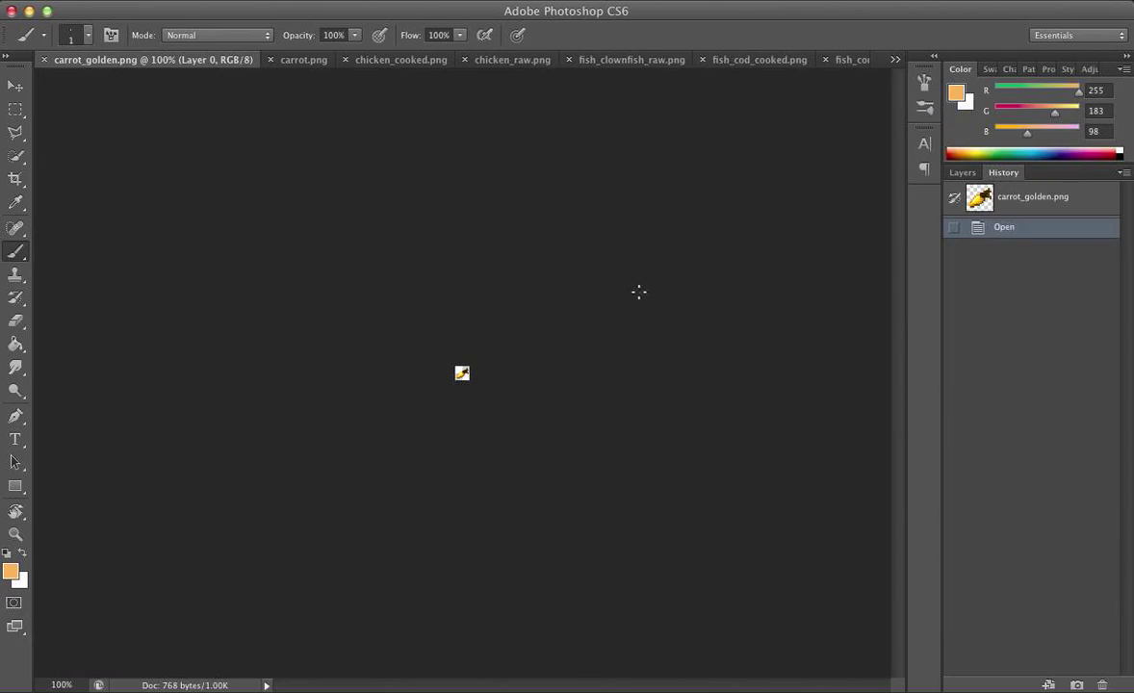
{"action": "left_click", "coordinate": [69, 685]}
{"action": "type", "text": "1231231"}
{"action": "key", "text": "Return"}
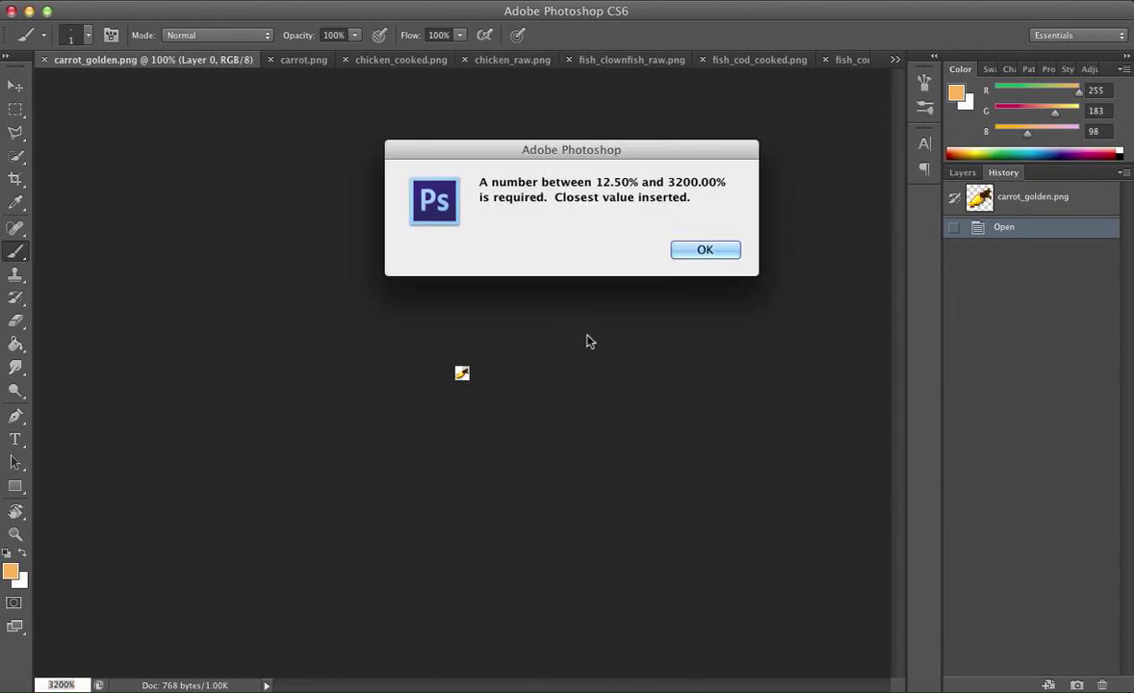
{"action": "left_click", "coordinate": [729, 250]}
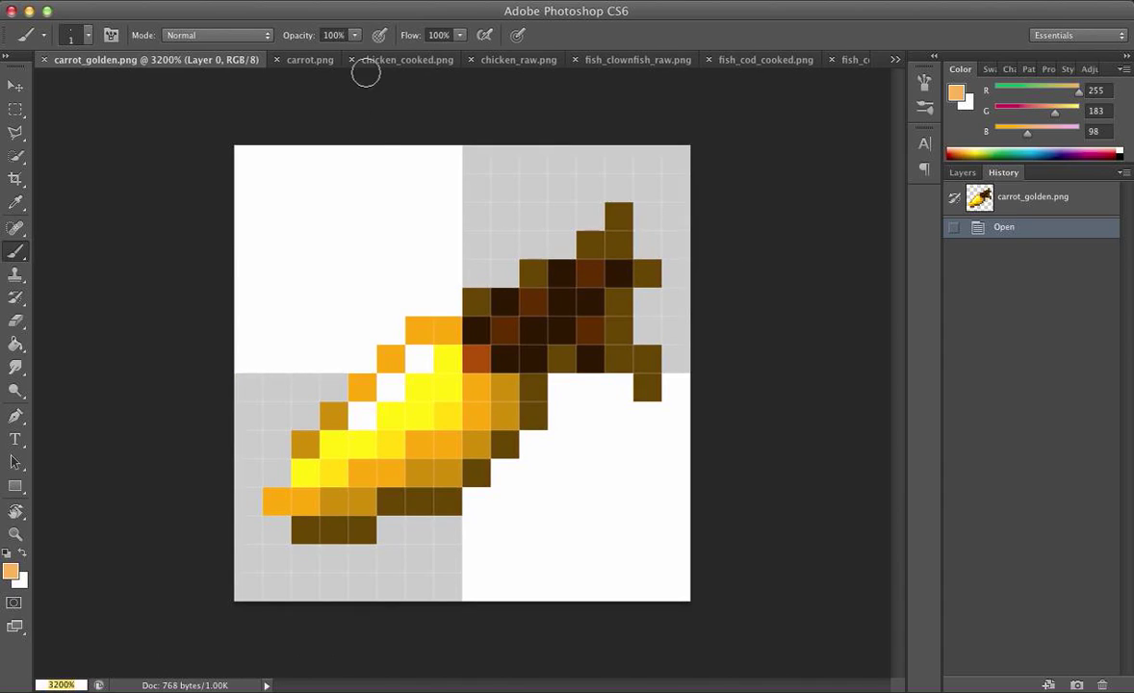
Compare carrot.png's original state with the latest repaint, restore the latest brush state, and return to carrot_golden.png.
{"action": "left_click", "coordinate": [306, 63]}
{"action": "left_click", "coordinate": [16, 111]}
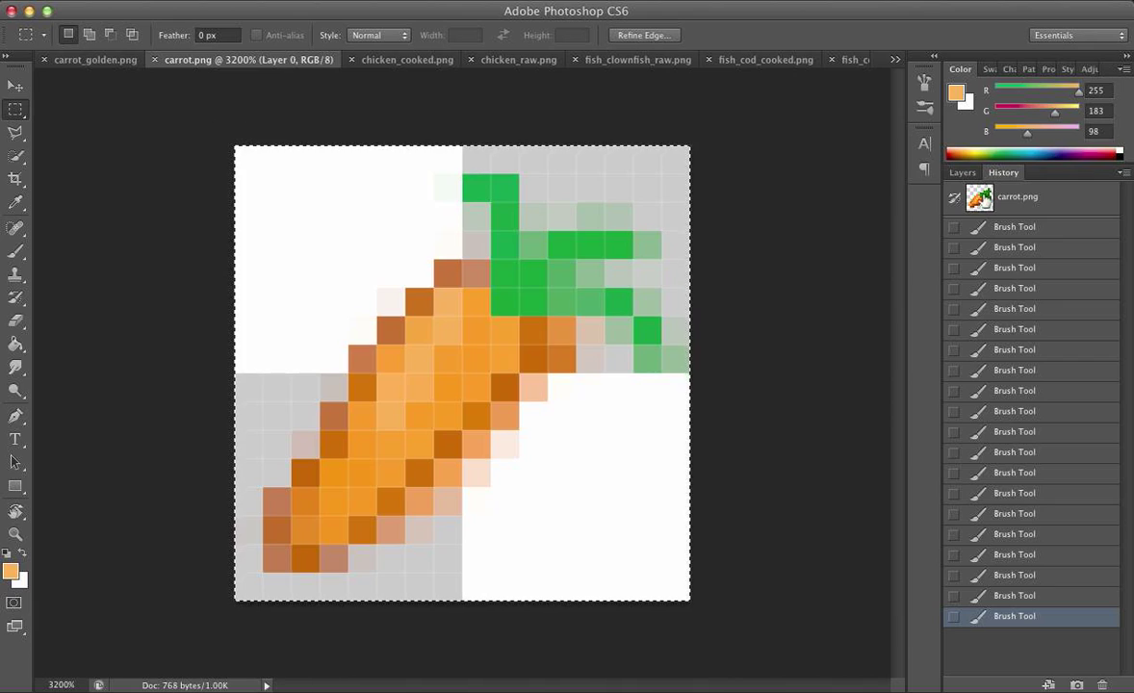
{"action": "left_click", "coordinate": [1001, 197]}
{"action": "left_click", "coordinate": [996, 619]}
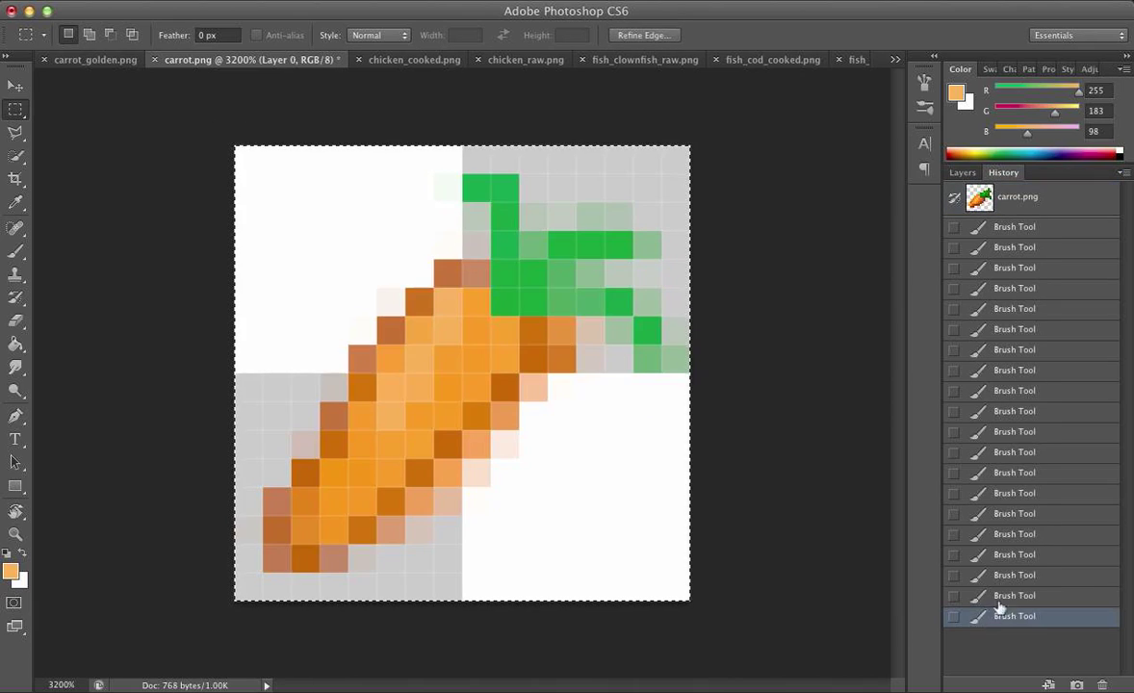
{"action": "left_click", "coordinate": [992, 200]}
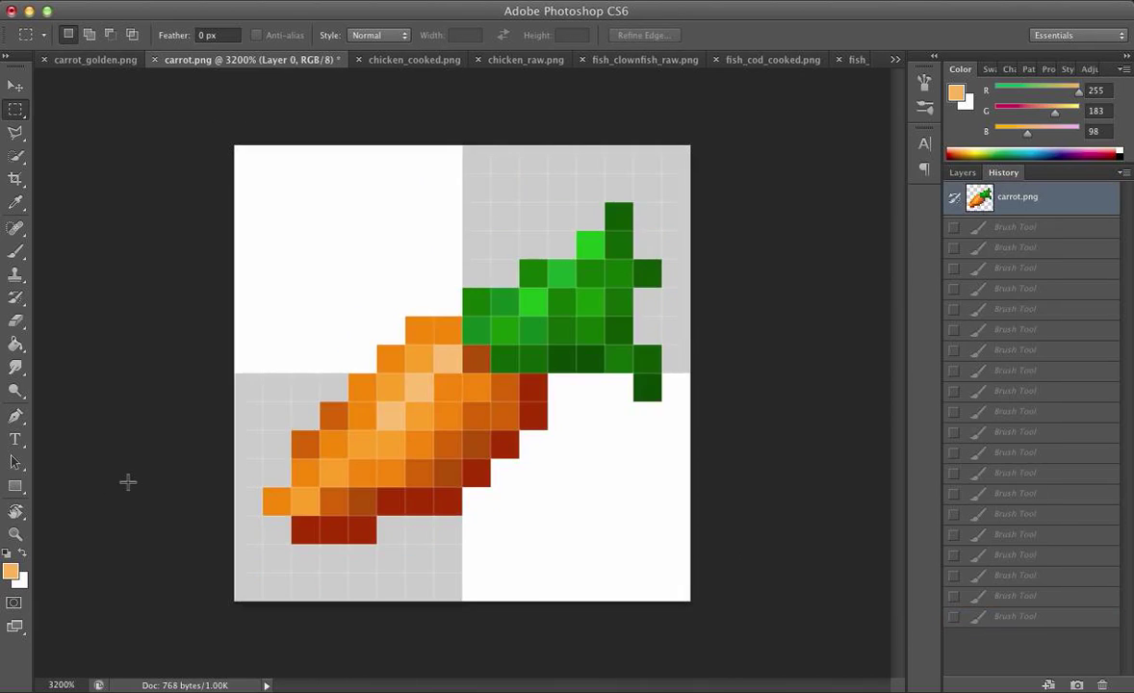
{"action": "left_click", "coordinate": [1024, 618]}
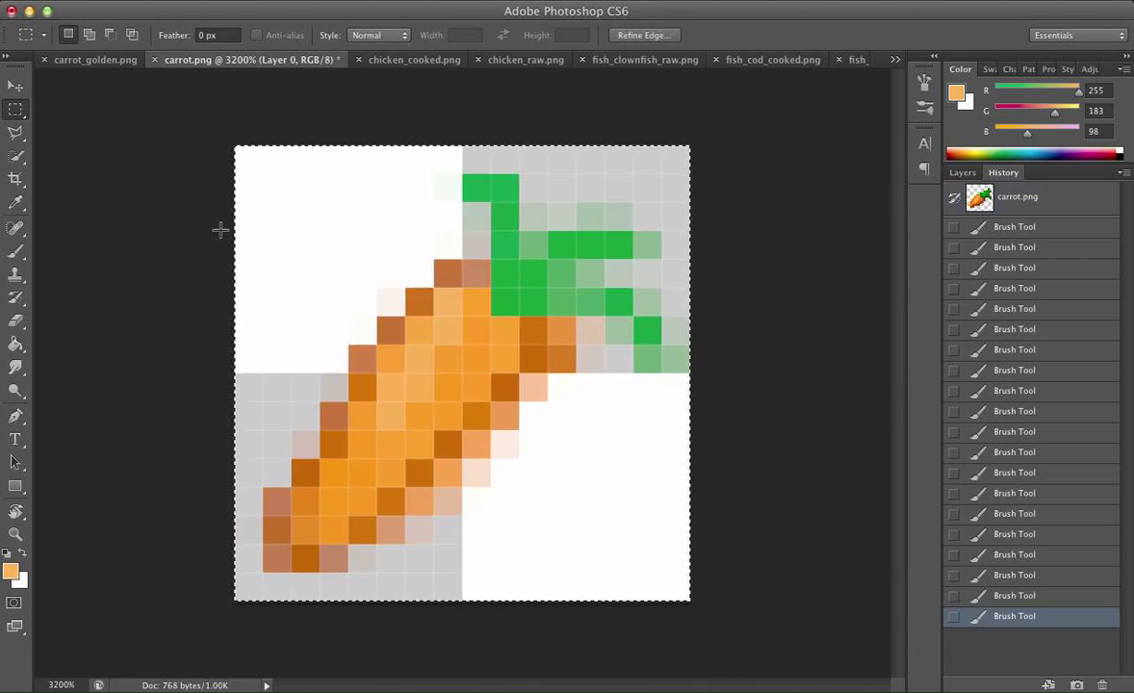
{"action": "left_click", "coordinate": [94, 63]}
Try to clear the whole golden carrot canvas with a rectangular selection, and revert the image to its opened state.
{"action": "left_click_drag", "start_coordinate": [228, 157], "coordinate": [744, 689]}
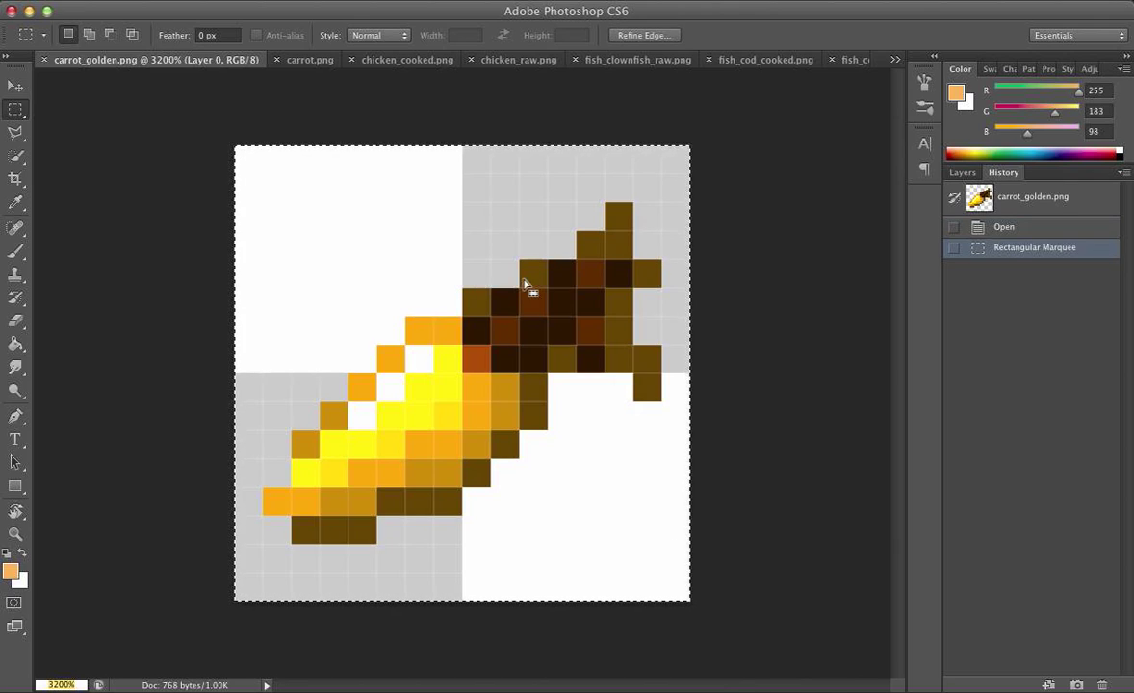
{"action": "left_click", "coordinate": [180, 1]}
{"action": "left_click", "coordinate": [247, 199]}
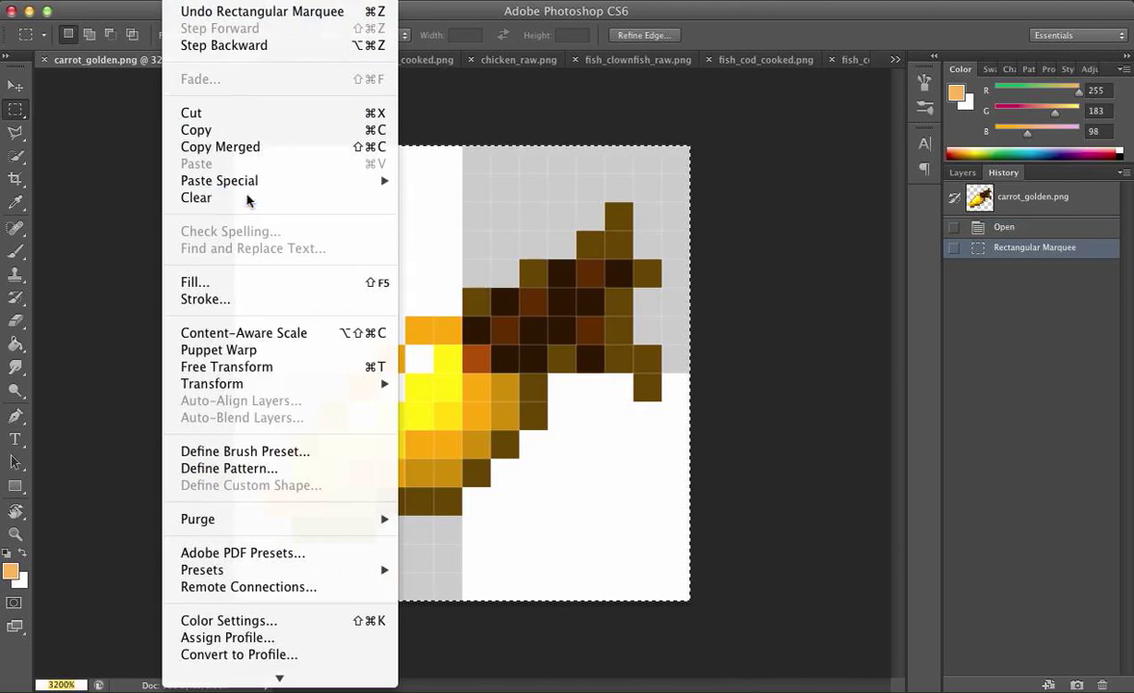
{"action": "key", "text": "Escape"}
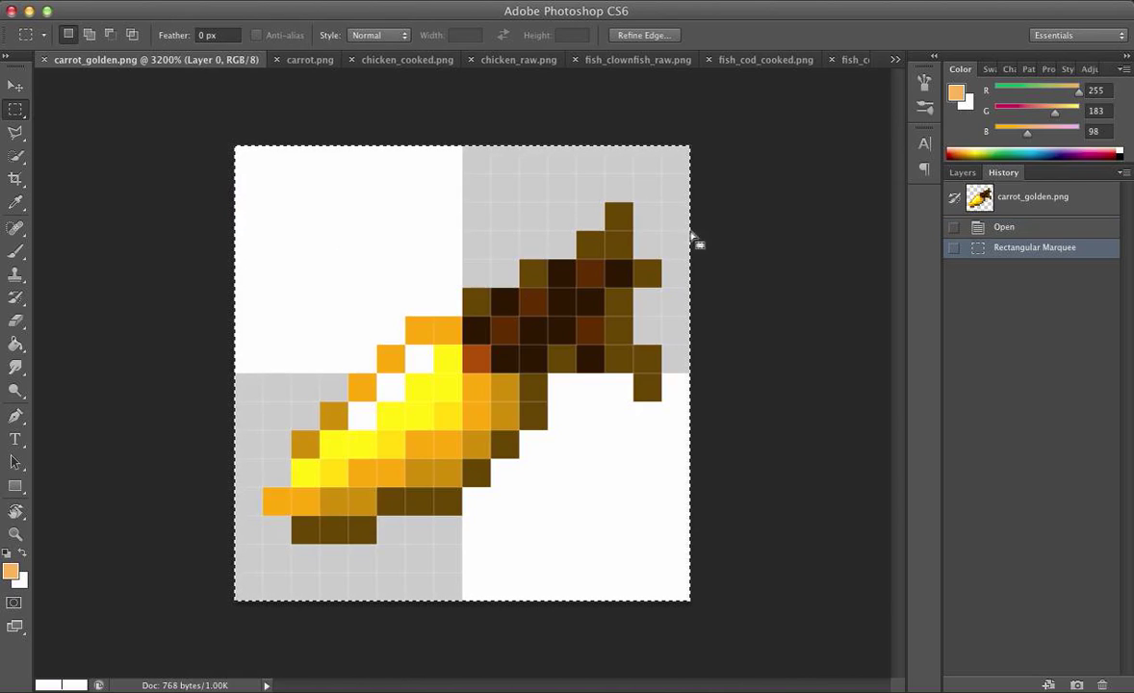
{"action": "key", "text": "super+d"}
{"action": "left_click", "coordinate": [965, 174]}
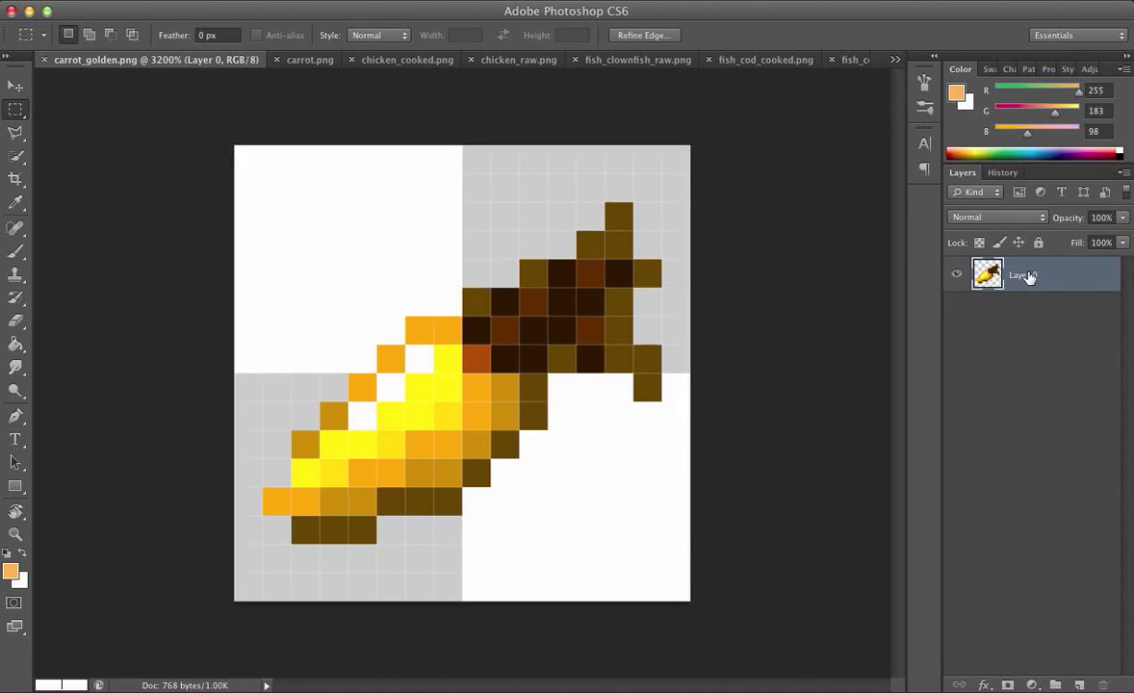
{"action": "left_click", "coordinate": [129, 0]}
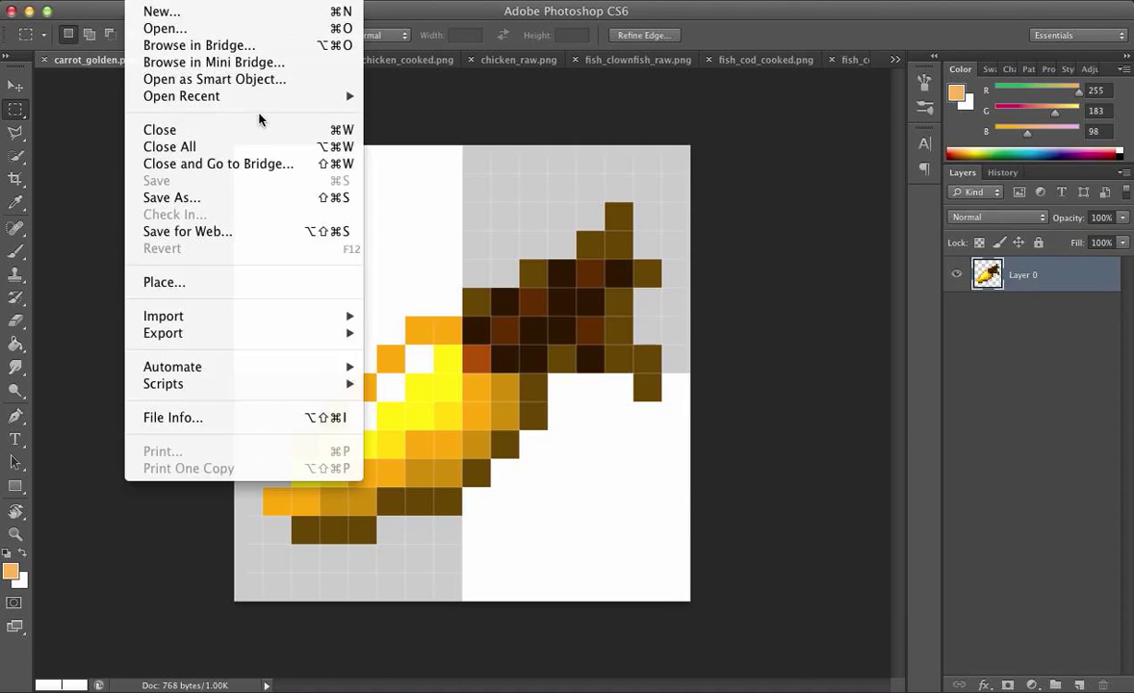
{"action": "mouse_move", "coordinate": [191, 2]}
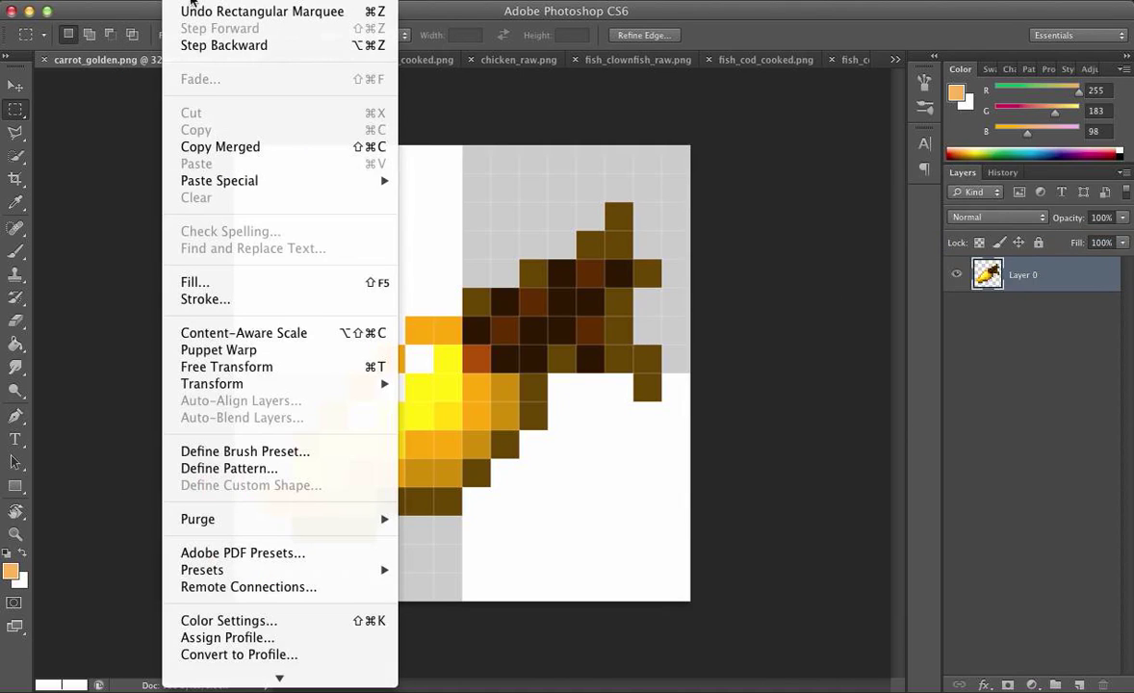
{"action": "left_click", "coordinate": [677, 252]}
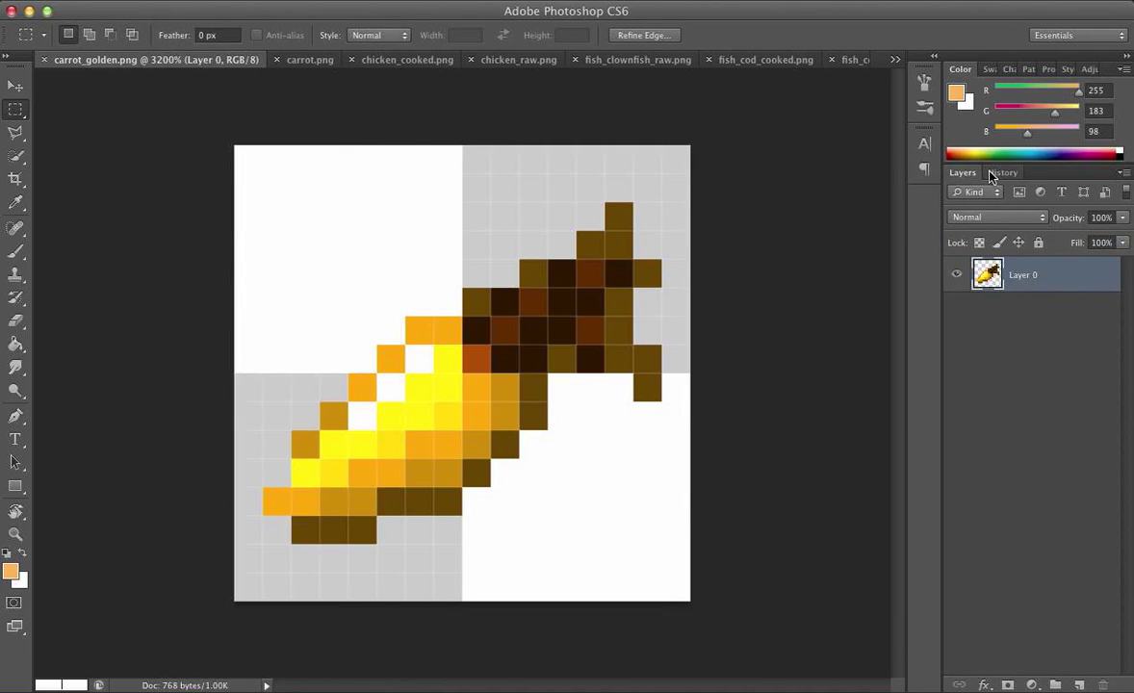
{"action": "left_click", "coordinate": [1000, 173]}
{"action": "left_click", "coordinate": [1011, 229]}
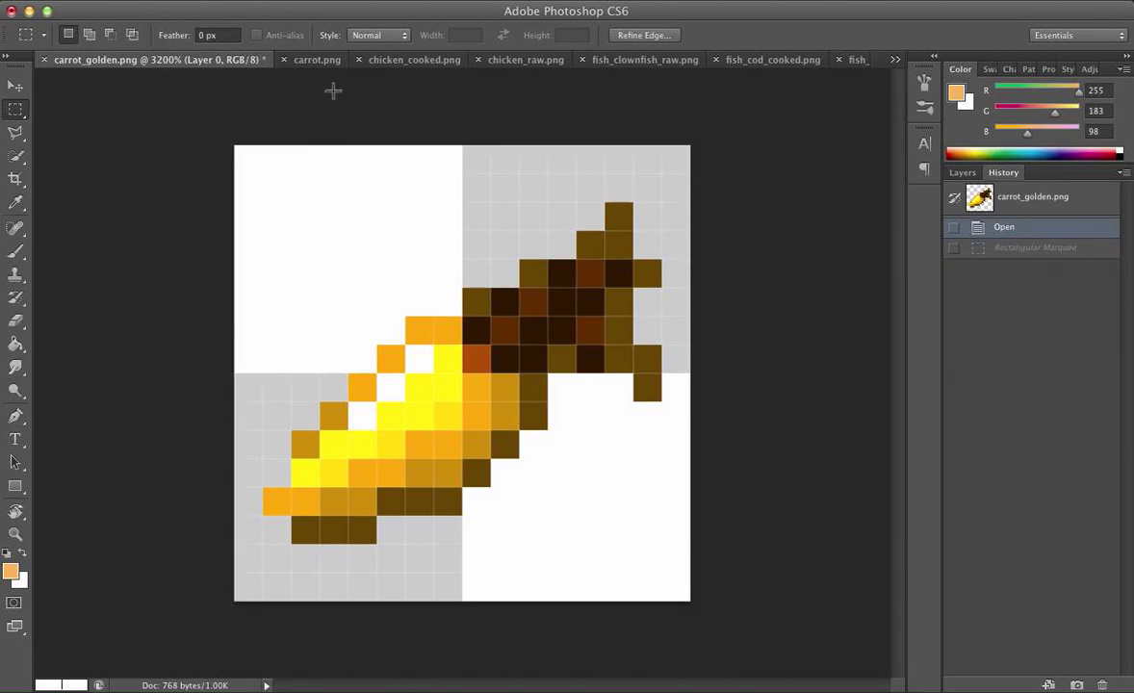
Clear the entire carrot_golden.png canvas within a full rectangular selection, and paste the redrawn orange carrot in its place.
{"action": "left_click_drag", "start_coordinate": [222, 142], "coordinate": [765, 651]}
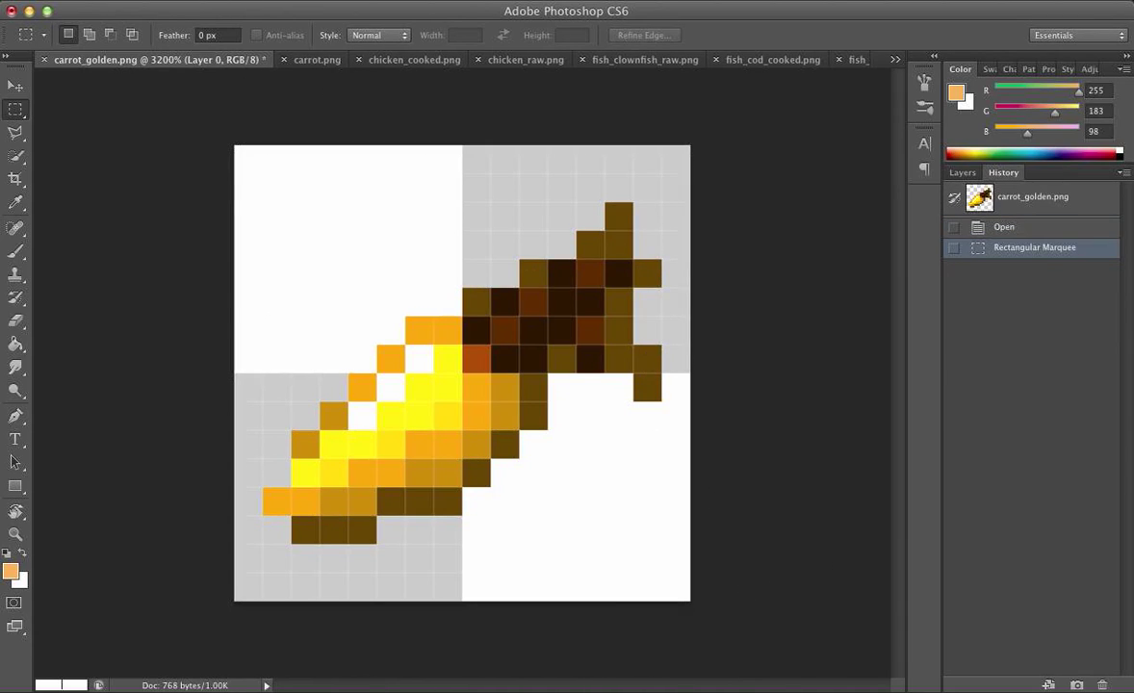
{"action": "left_click", "coordinate": [256, 167]}
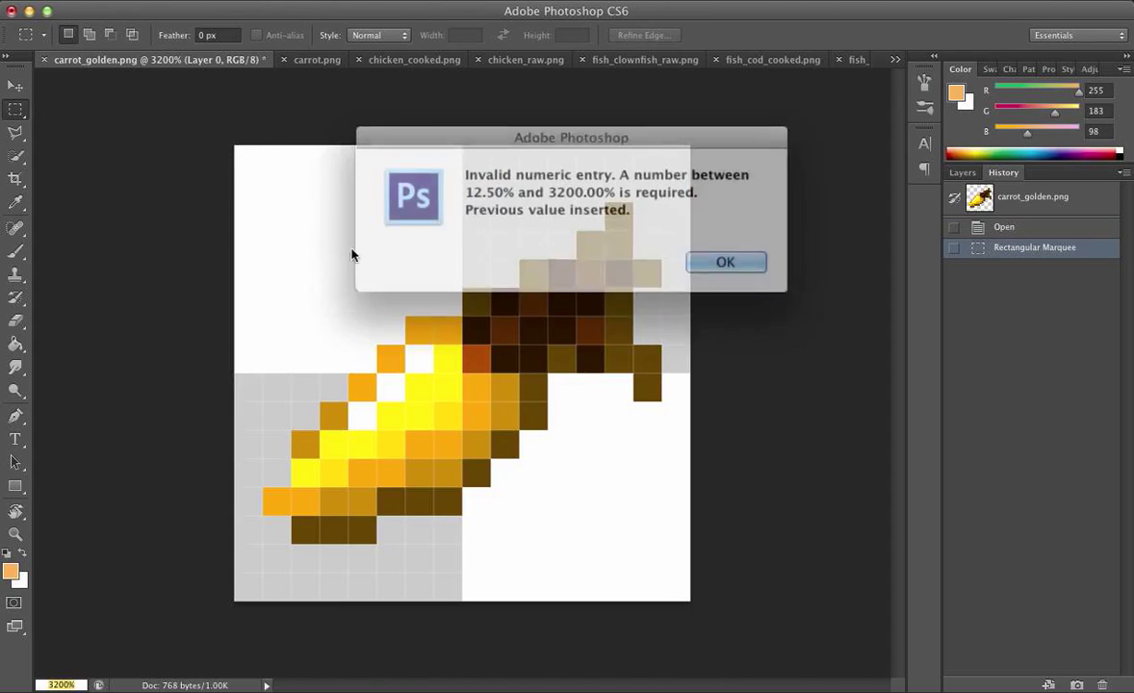
{"action": "left_click", "coordinate": [706, 256]}
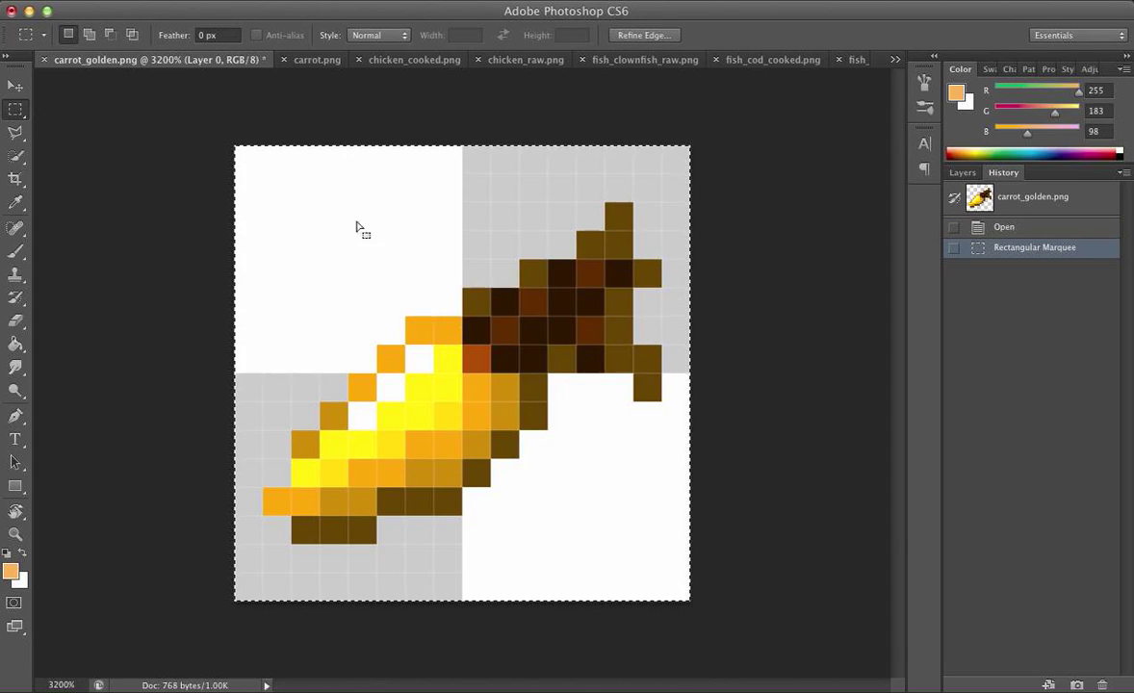
{"action": "left_click", "coordinate": [180, 1]}
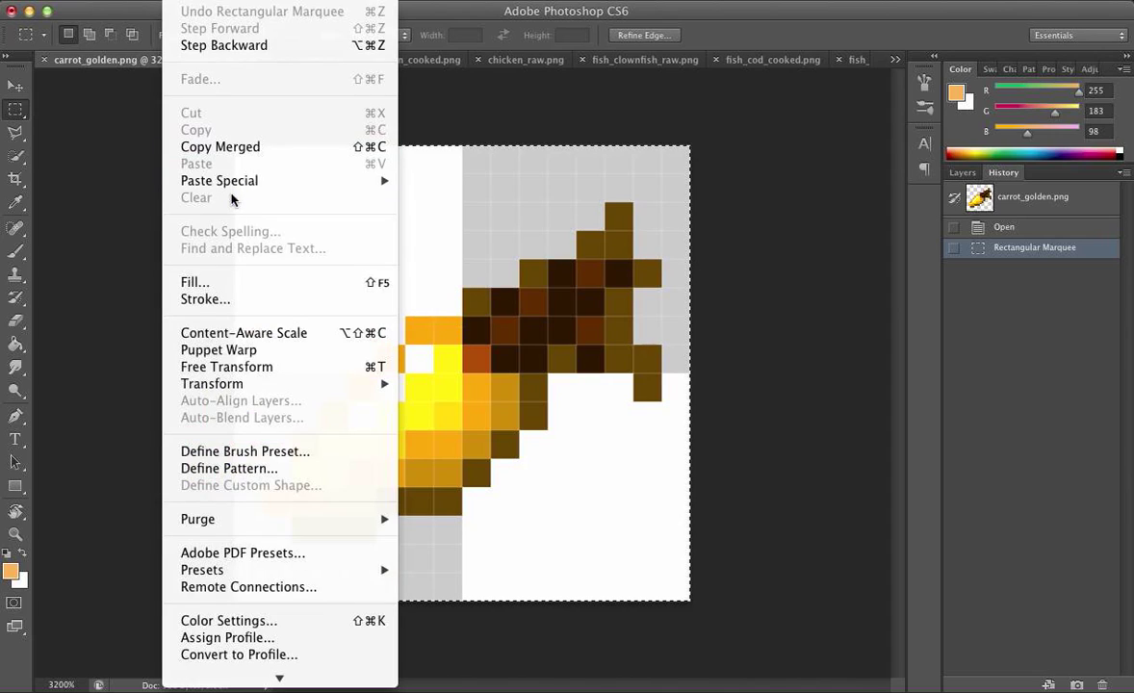
{"action": "left_click", "coordinate": [523, 118]}
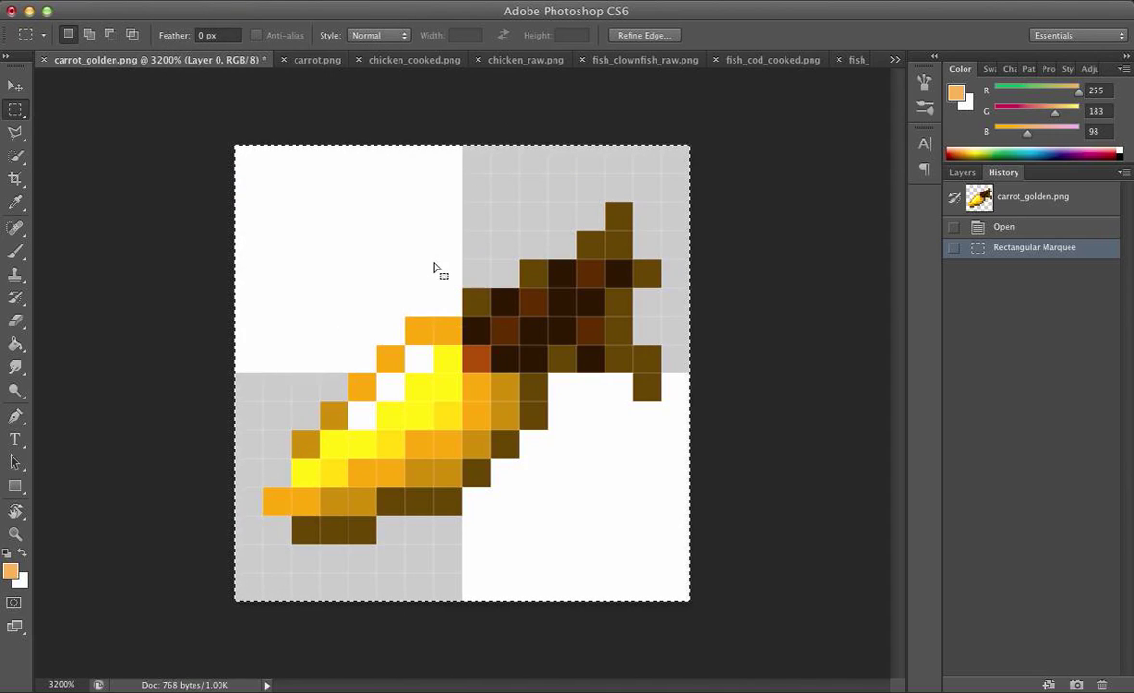
{"action": "key", "text": "b"}
{"action": "mouse_move", "coordinate": [450, 306]}
{"action": "left_mouse_down"}
{"action": "mouse_move", "coordinate": [408, 260]}
{"action": "mouse_move", "coordinate": [338, 285]}
{"action": "mouse_move", "coordinate": [434, 250]}
{"action": "left_mouse_up"}
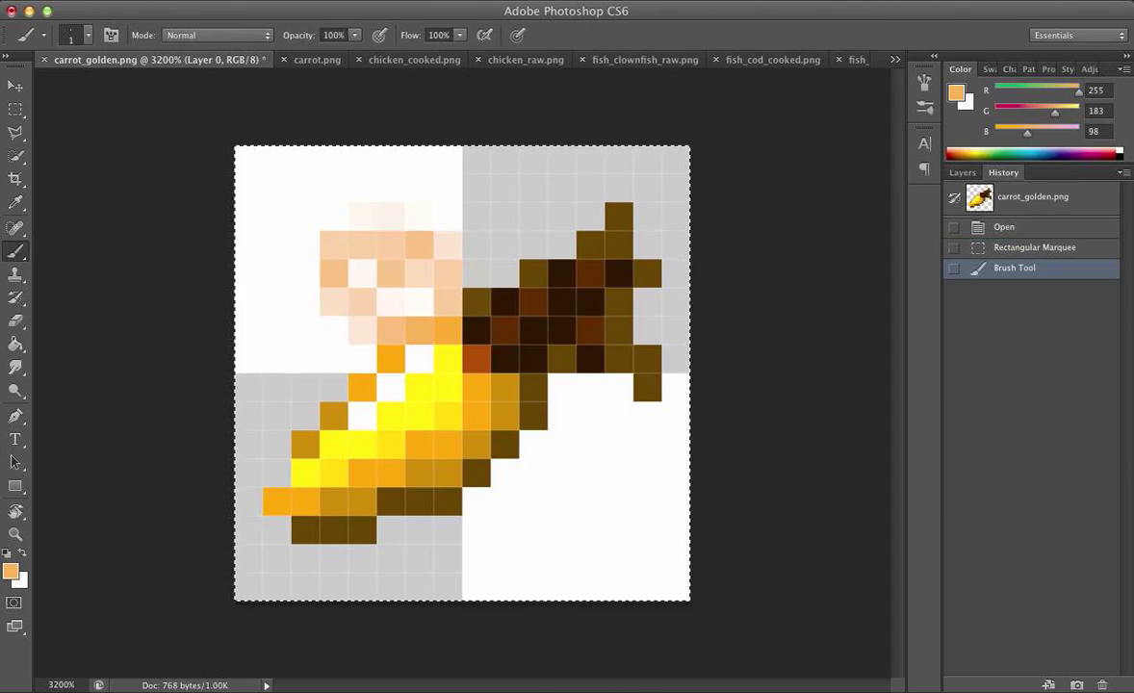
{"action": "left_click", "coordinate": [188, 0]}
{"action": "left_click", "coordinate": [228, 199]}
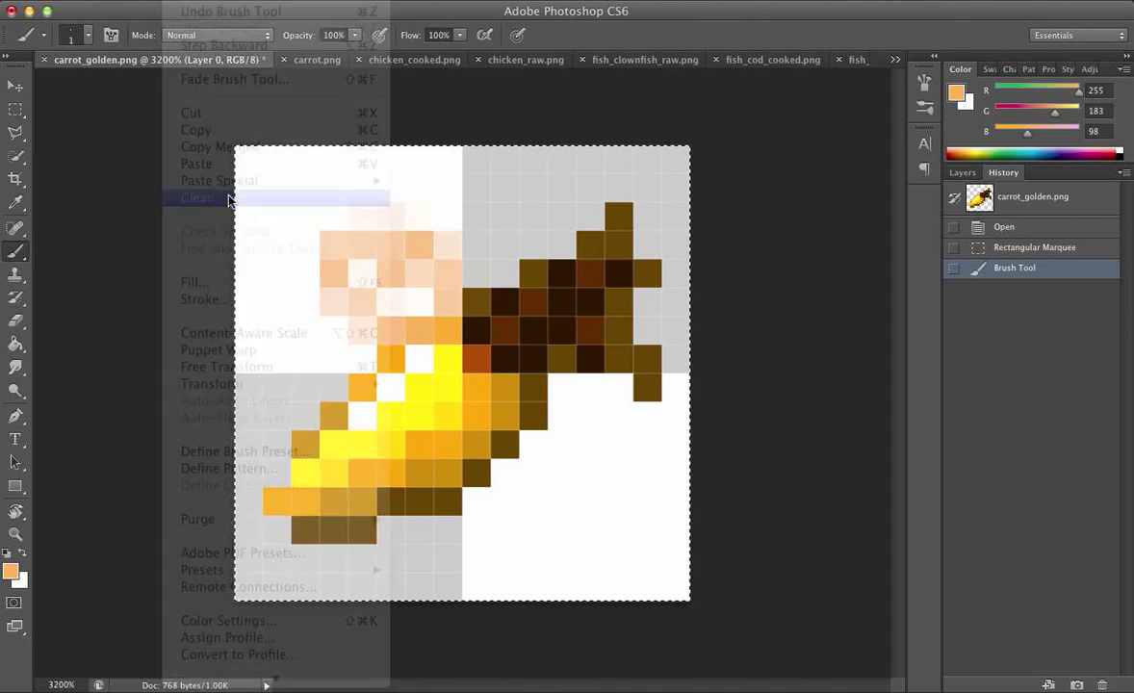
{"action": "key", "text": "super+v"}
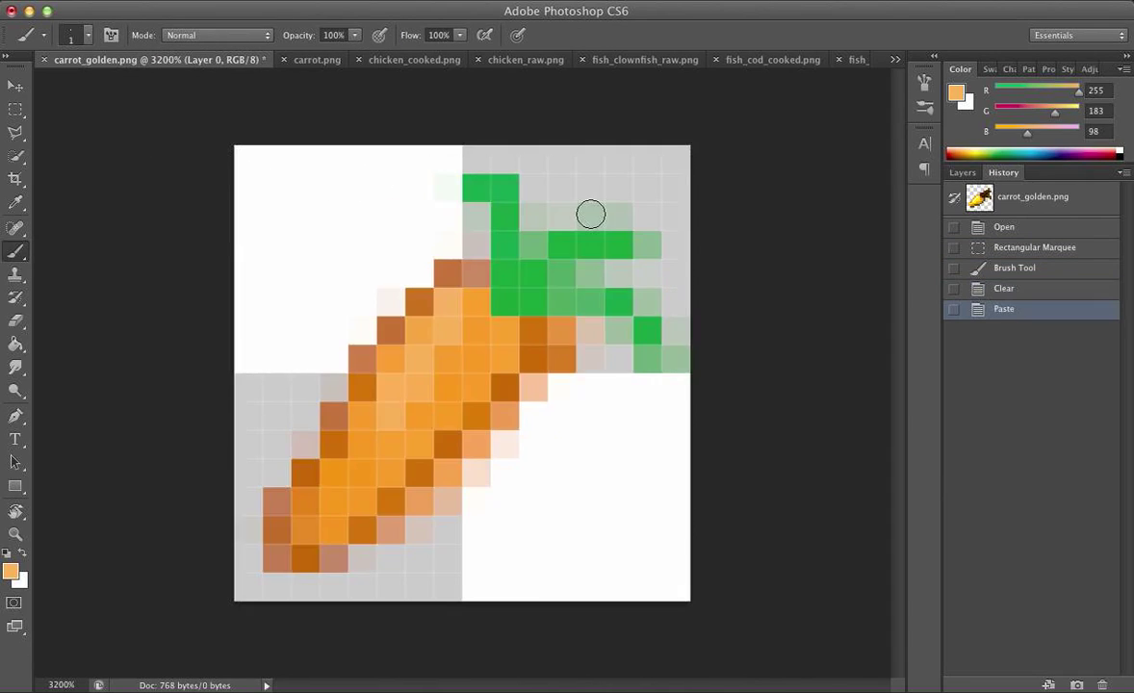
Bring back the original golden carrot from the history snapshot and sample its bright yellow (RGB 255, 255, 0) for the brush.
{"action": "left_click", "coordinate": [956, 93]}
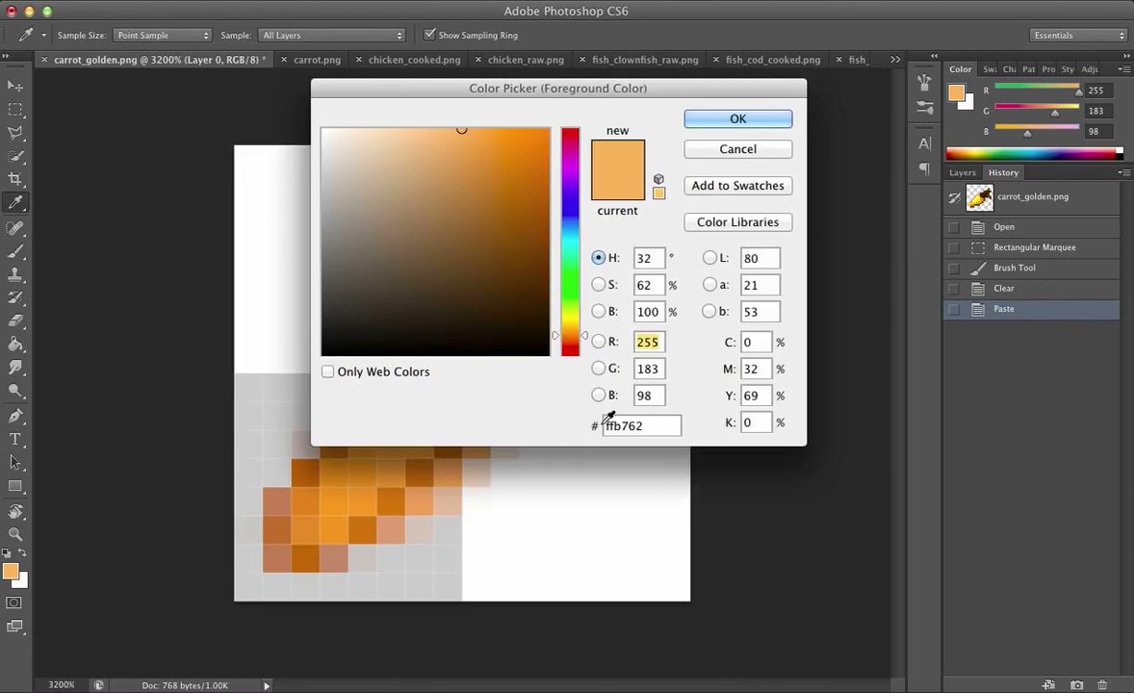
{"action": "left_click", "coordinate": [738, 149]}
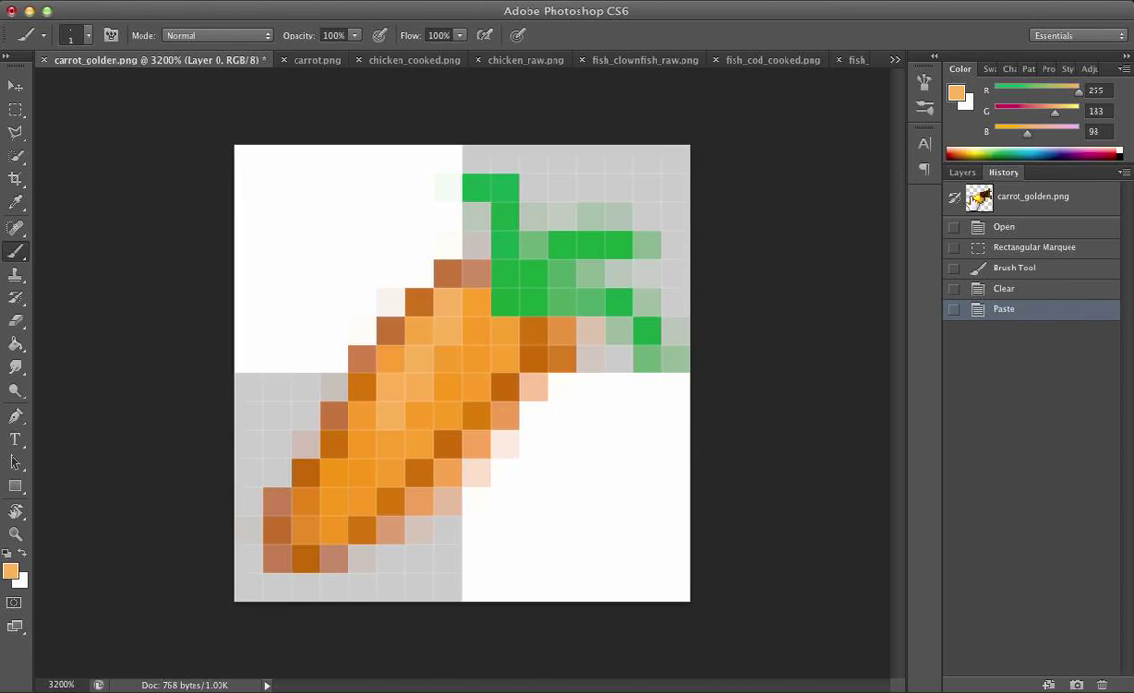
{"action": "left_click", "coordinate": [979, 198]}
{"action": "key", "text": "i"}
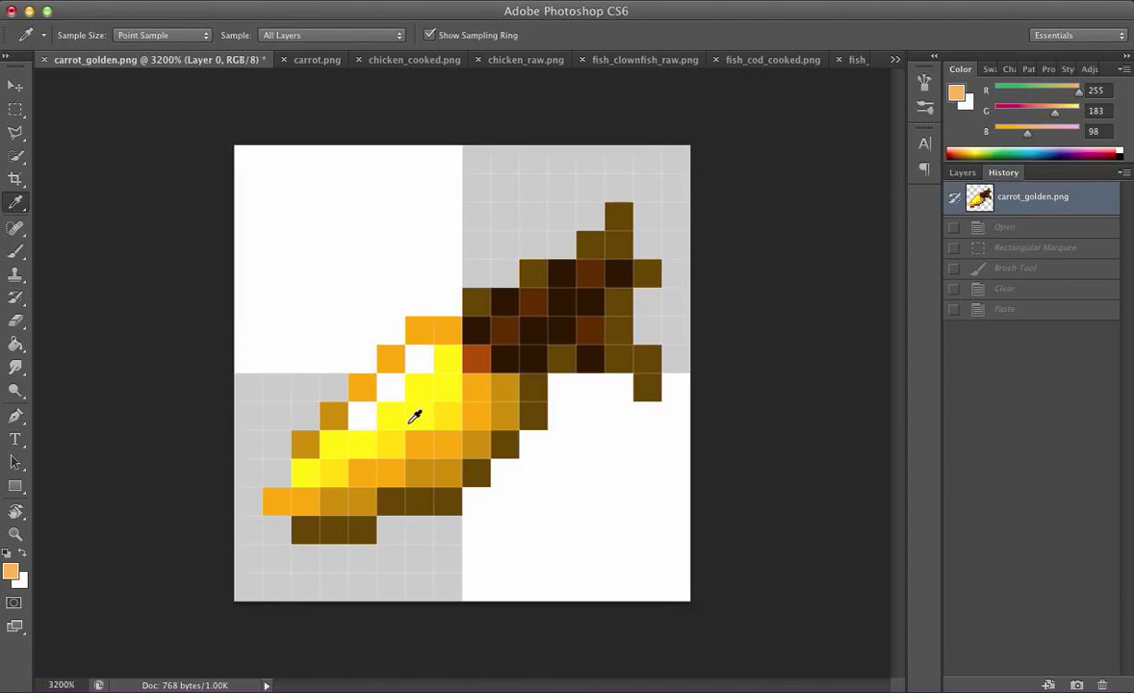
{"action": "left_click", "coordinate": [345, 443]}
{"action": "key", "text": "b"}
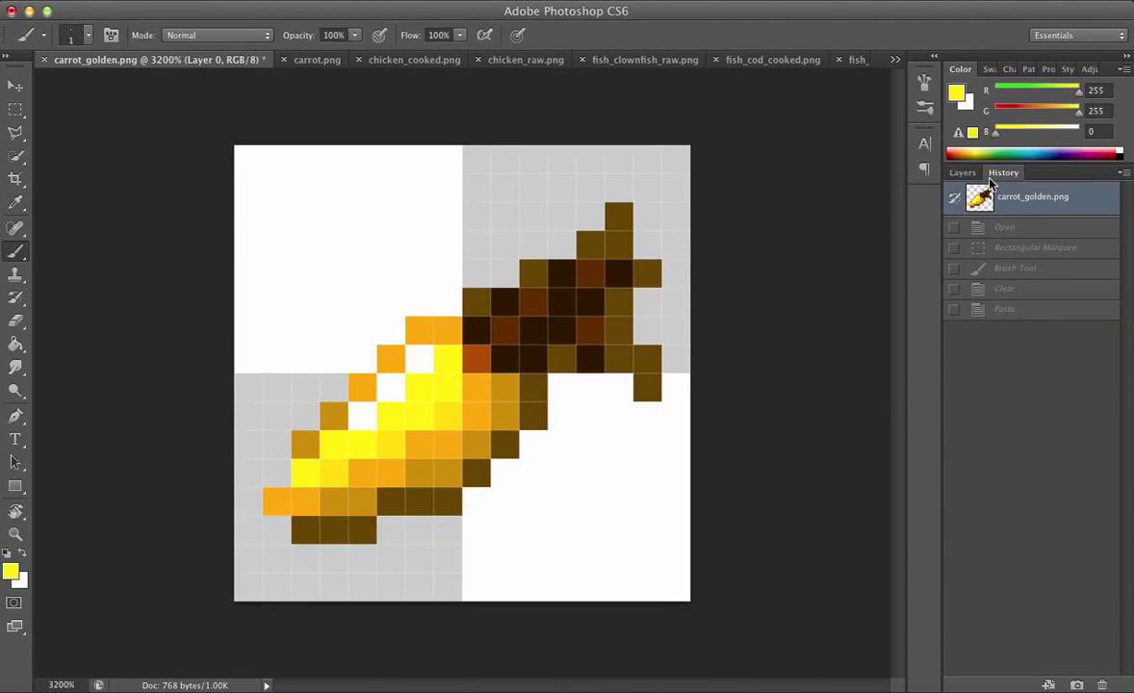
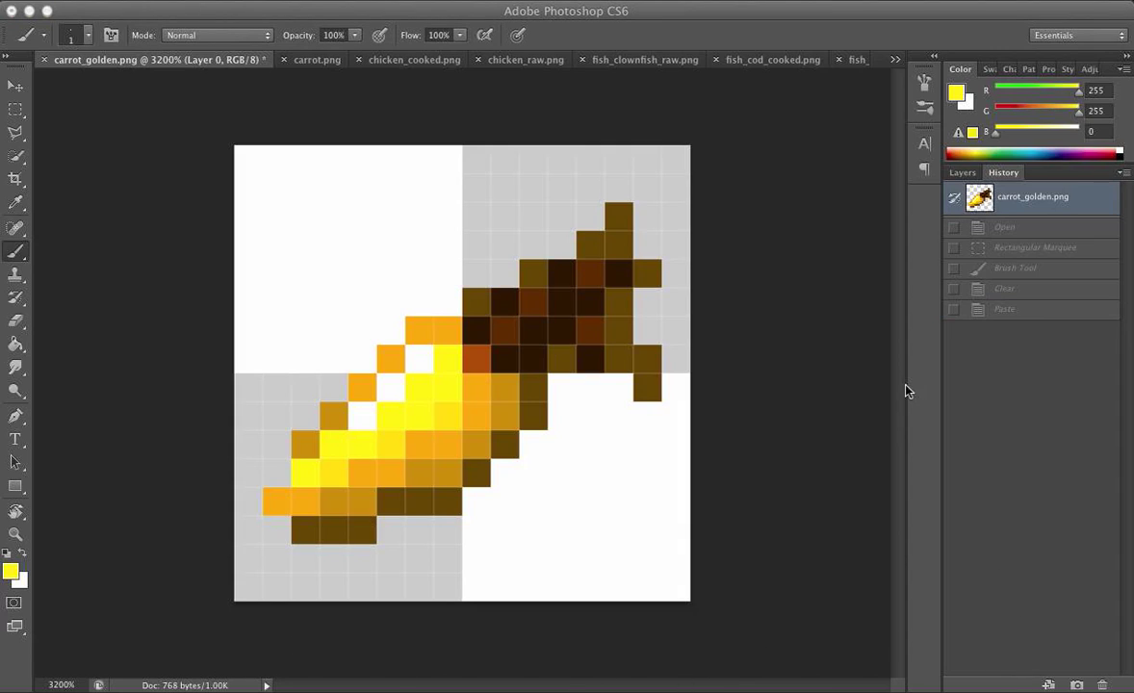
Restore the pasted orange carrot from the history and paint its orange body bright yellow from the tip up to the leaves.
{"action": "left_click", "coordinate": [1001, 313]}
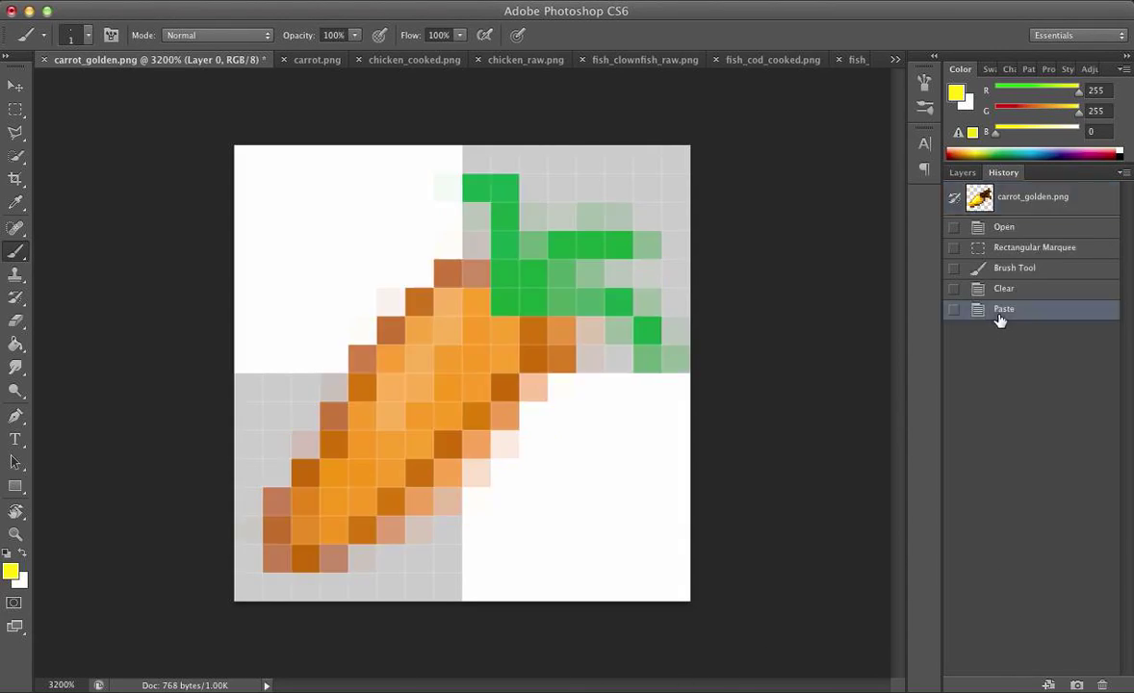
{"action": "mouse_move", "coordinate": [314, 519]}
{"action": "left_mouse_down"}
{"action": "mouse_move", "coordinate": [314, 507]}
{"action": "mouse_move", "coordinate": [355, 481]}
{"action": "left_mouse_up"}
{"action": "left_click", "coordinate": [336, 482]}
{"action": "left_click", "coordinate": [339, 491]}
{"action": "left_click", "coordinate": [349, 488]}
{"action": "left_click", "coordinate": [353, 483]}
{"action": "left_click", "coordinate": [354, 481]}
{"action": "left_click", "coordinate": [362, 471]}
{"action": "left_click", "coordinate": [371, 454]}
{"action": "left_click", "coordinate": [376, 453]}
{"action": "left_click", "coordinate": [378, 453]}
{"action": "left_click", "coordinate": [380, 453]}
{"action": "left_click", "coordinate": [380, 458]}
{"action": "left_click", "coordinate": [379, 463]}
{"action": "left_click", "coordinate": [380, 461]}
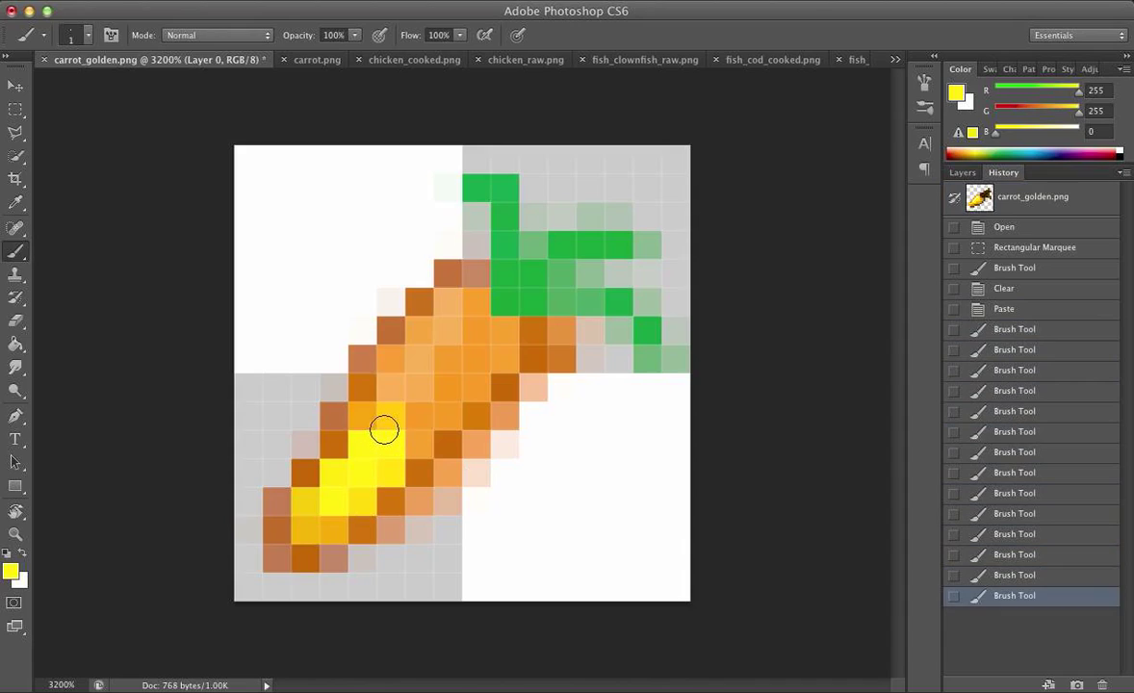
{"action": "left_click", "coordinate": [385, 431]}
{"action": "left_click", "coordinate": [384, 430]}
{"action": "left_click", "coordinate": [374, 429]}
{"action": "left_click", "coordinate": [386, 430]}
{"action": "left_click", "coordinate": [402, 430]}
{"action": "left_click", "coordinate": [405, 432]}
{"action": "left_click", "coordinate": [405, 376]}
{"action": "left_click", "coordinate": [411, 391]}
{"action": "left_click", "coordinate": [407, 376]}
{"action": "left_click", "coordinate": [407, 372]}
{"action": "left_click", "coordinate": [434, 404]}
{"action": "left_click", "coordinate": [433, 404]}
{"action": "left_click", "coordinate": [459, 373]}
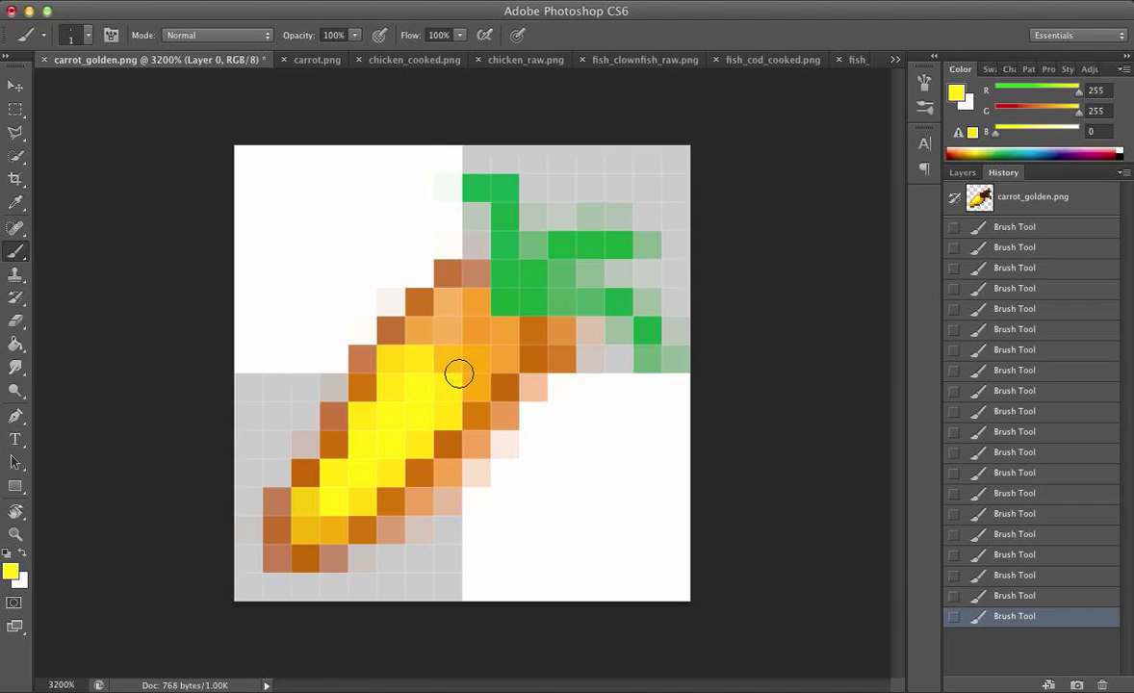
{"action": "left_click", "coordinate": [459, 374]}
{"action": "left_click", "coordinate": [441, 344]}
{"action": "left_click", "coordinate": [438, 344]}
{"action": "left_click", "coordinate": [435, 344]}
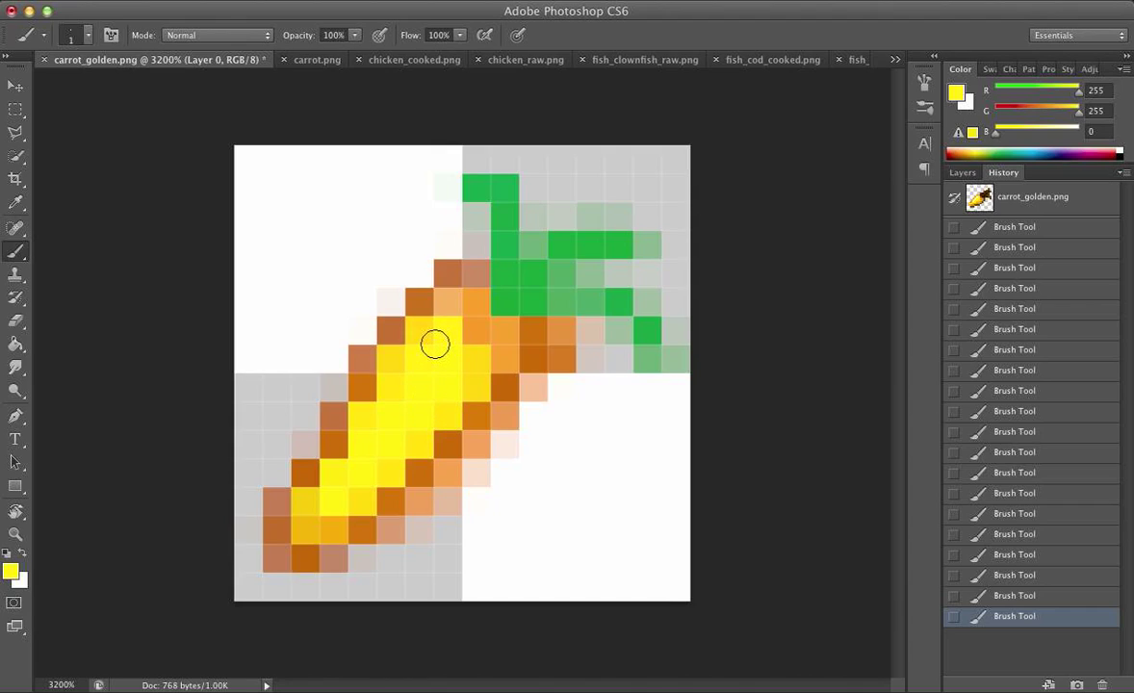
{"action": "left_click", "coordinate": [466, 316]}
{"action": "left_click", "coordinate": [466, 317]}
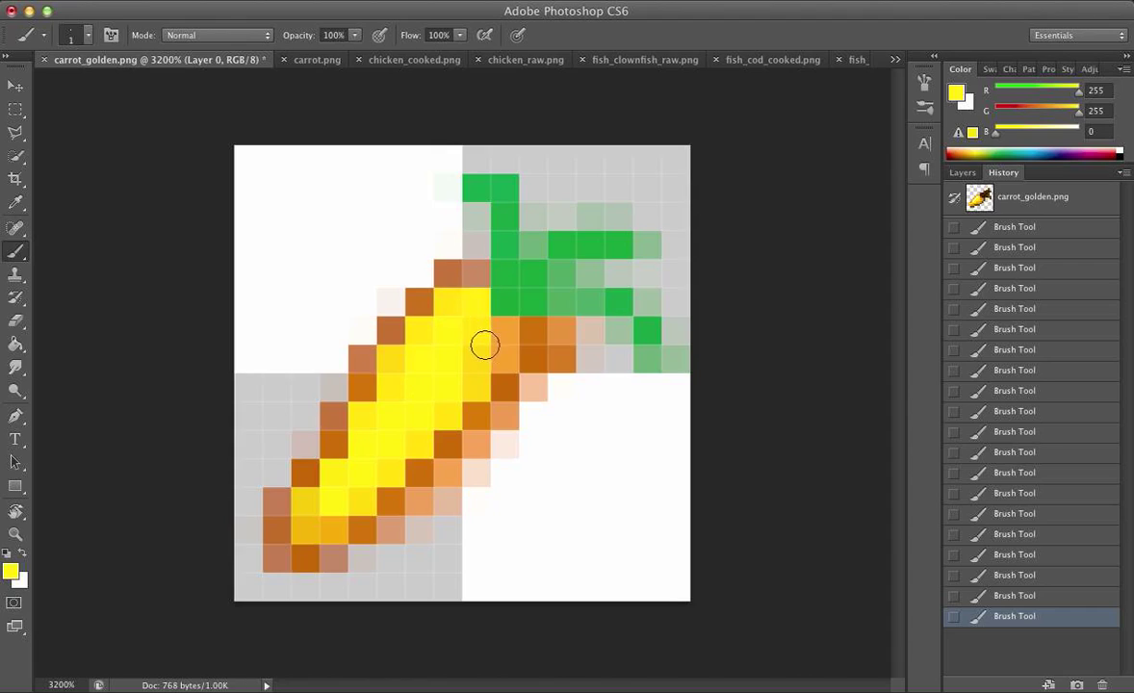
{"action": "left_click", "coordinate": [489, 346]}
{"action": "left_click", "coordinate": [317, 516]}
{"action": "left_click", "coordinate": [317, 516]}
{"action": "left_click", "coordinate": [317, 516]}
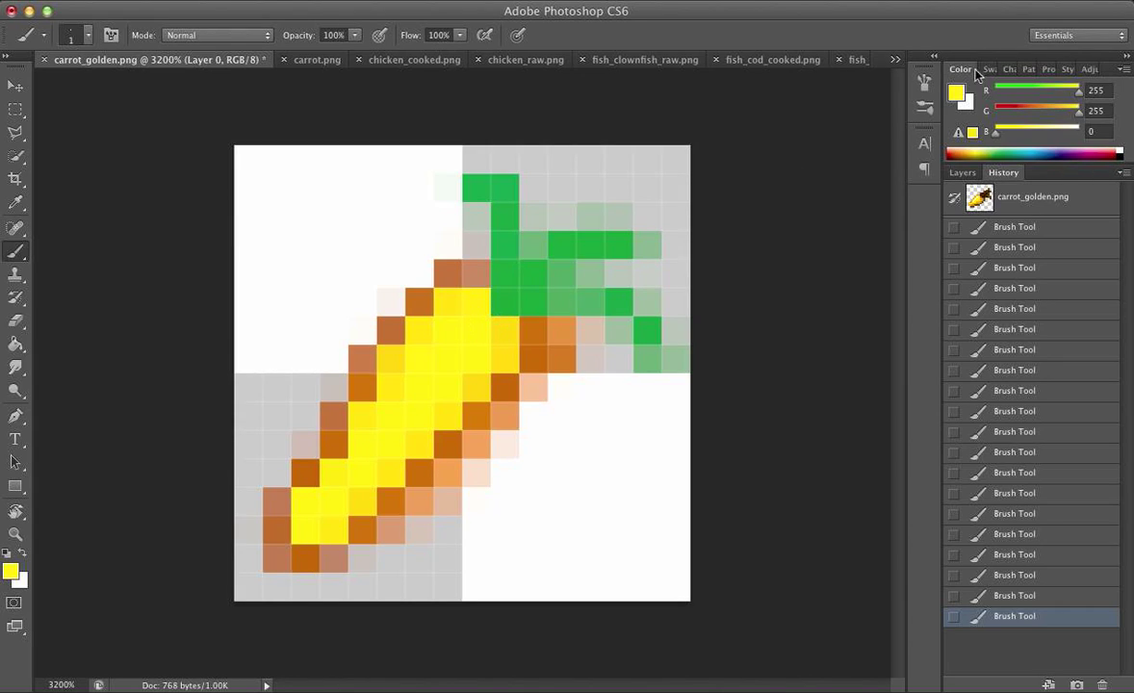
Set the brush colour to dark yellow (RGB 196, 196, 0) and shade the lower-right side of the carrot's body down to the tip.
{"action": "left_click", "coordinate": [957, 93]}
{"action": "left_click", "coordinate": [557, 180]}
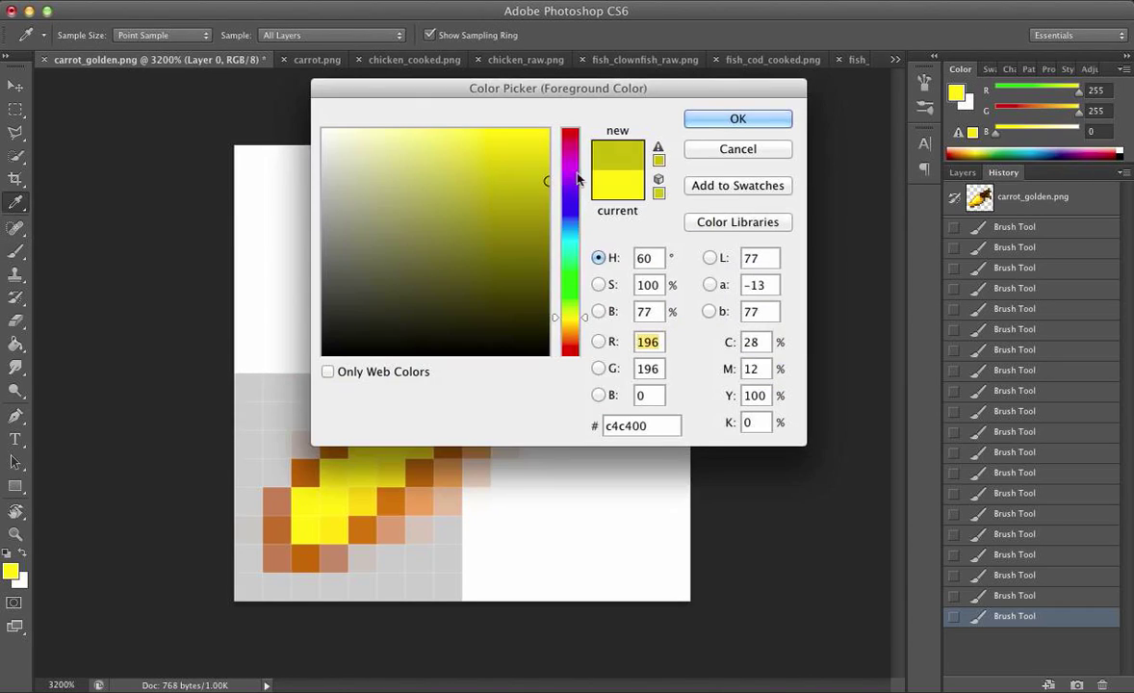
{"action": "left_click", "coordinate": [738, 118]}
{"action": "mouse_move", "coordinate": [330, 531]}
{"action": "left_mouse_down"}
{"action": "mouse_move", "coordinate": [496, 363]}
{"action": "mouse_move", "coordinate": [465, 374]}
{"action": "mouse_move", "coordinate": [417, 457]}
{"action": "mouse_move", "coordinate": [416, 432]}
{"action": "mouse_move", "coordinate": [306, 559]}
{"action": "left_mouse_up"}
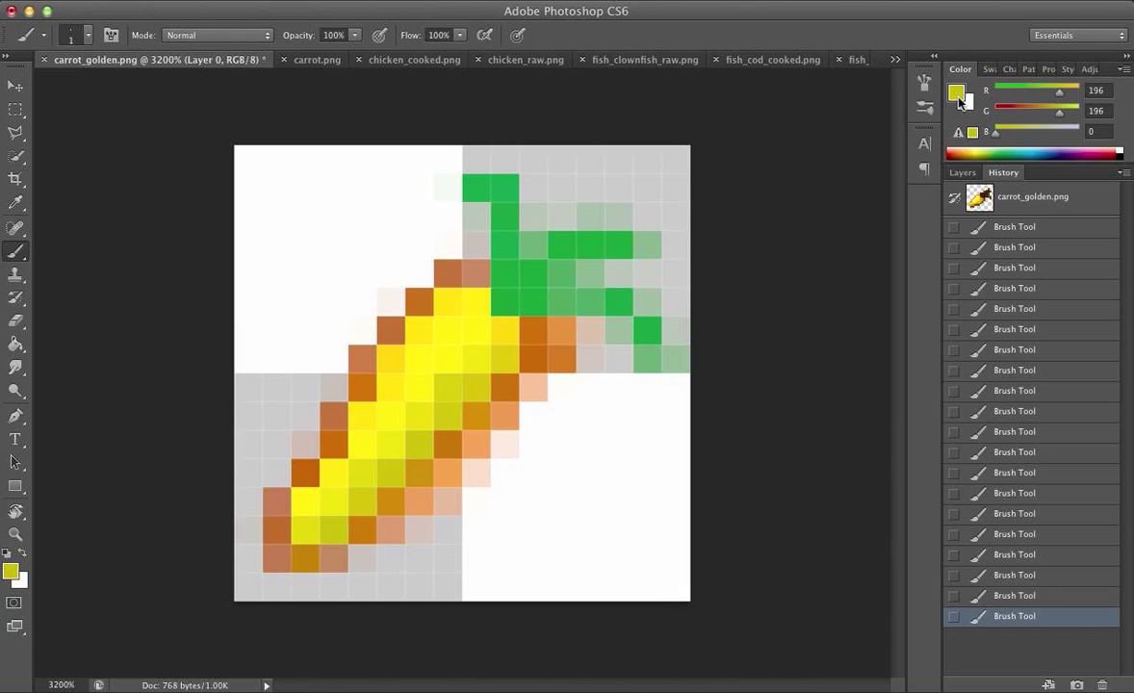
Set the brush colour to light yellow (RGB 255, 255, 61) and paint highlights along the carrot's upper-left edge.
{"action": "left_click", "coordinate": [961, 103]}
{"action": "left_click", "coordinate": [494, 129]}
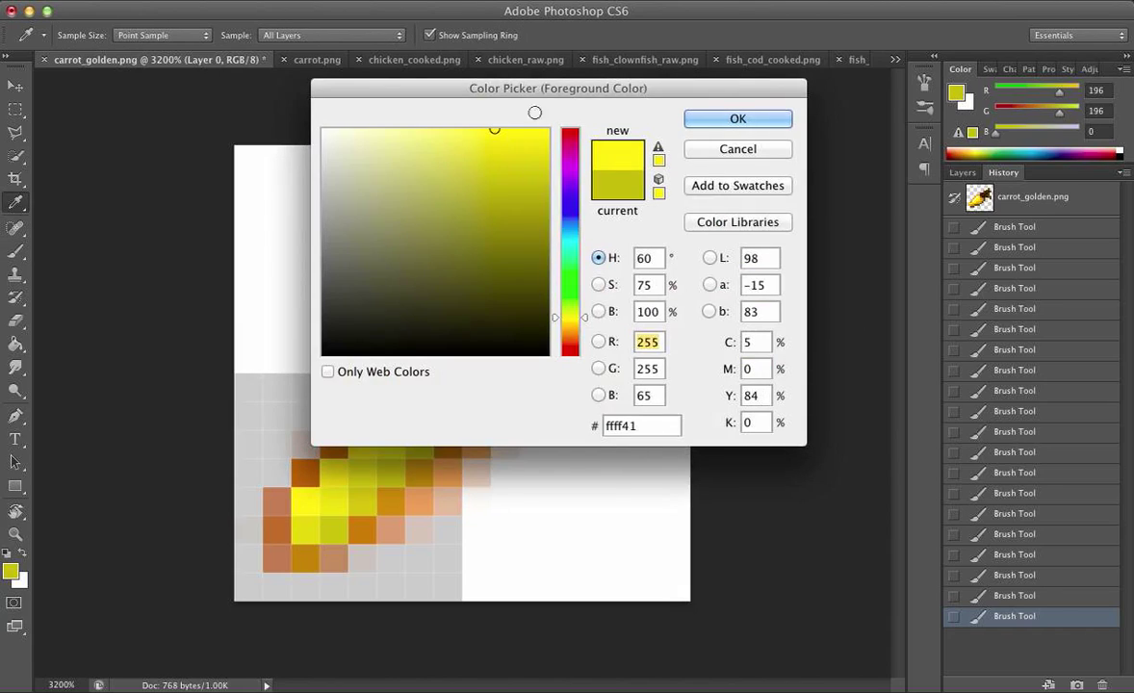
{"action": "left_click", "coordinate": [733, 118]}
{"action": "key", "text": "b"}
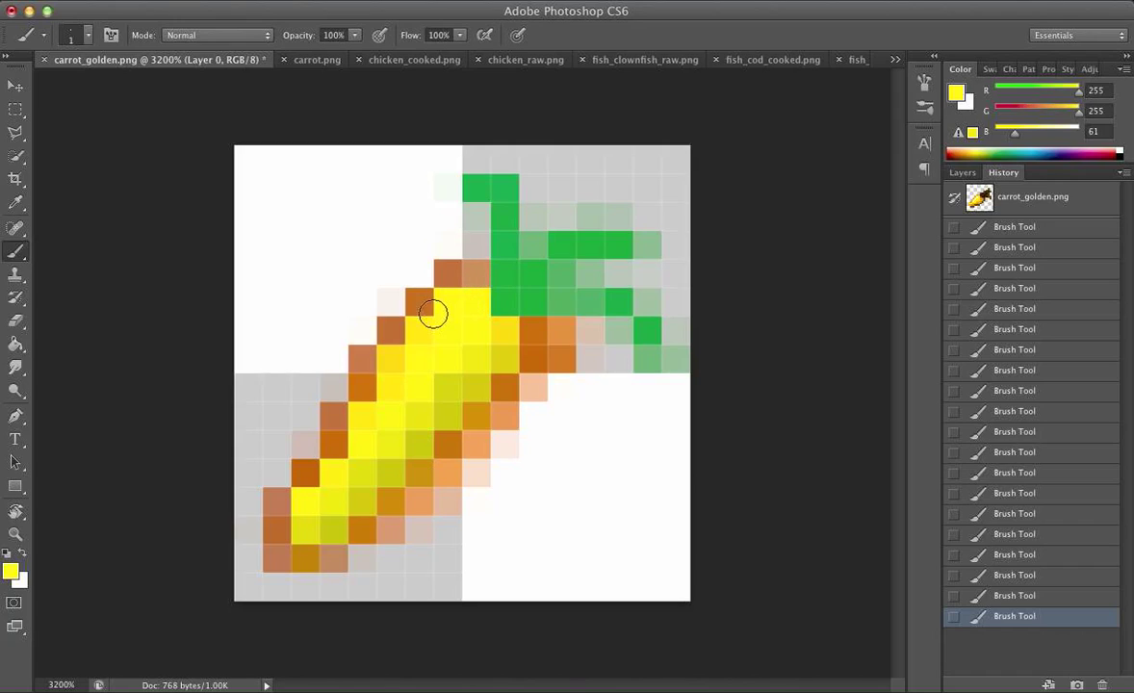
{"action": "mouse_move", "coordinate": [382, 367]}
{"action": "left_mouse_down"}
{"action": "mouse_move", "coordinate": [349, 423]}
{"action": "mouse_move", "coordinate": [351, 449]}
{"action": "mouse_move", "coordinate": [311, 478]}
{"action": "left_mouse_up"}
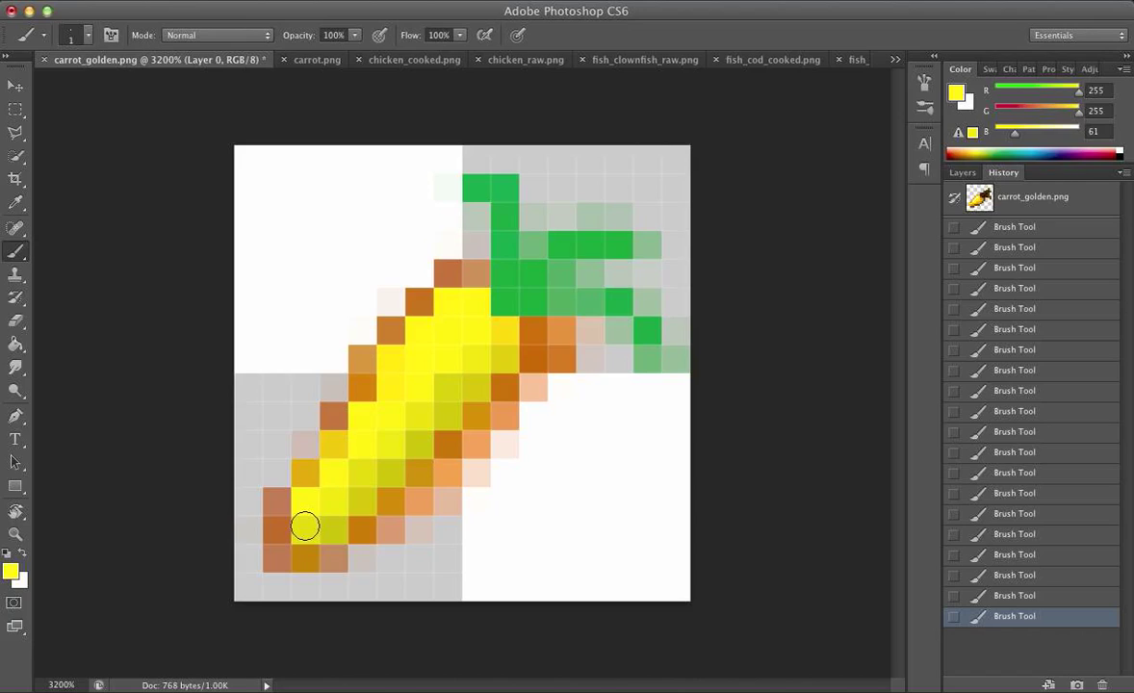
Sample the burnt orange (RGB 198, 111, 4), redraw the carrot's upper-left outline with it, and save carrot_golden.png.
{"action": "key", "text": "i"}
{"action": "key", "text": "b"}
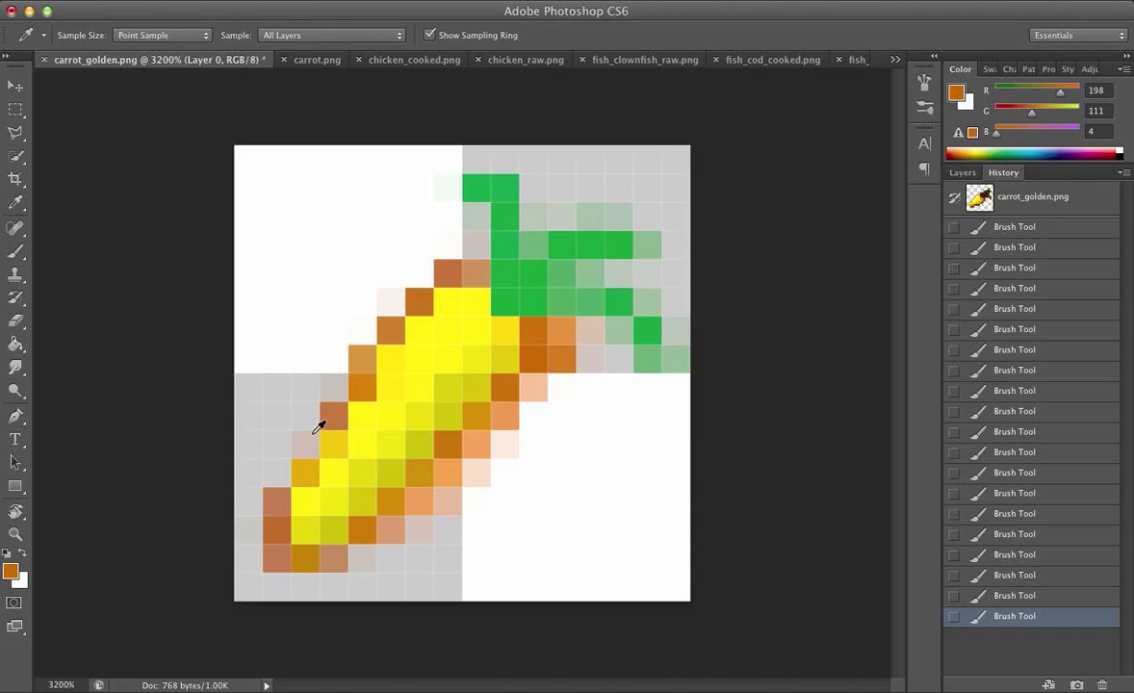
{"action": "left_click", "coordinate": [299, 446]}
{"action": "left_click", "coordinate": [278, 479]}
{"action": "left_click", "coordinate": [332, 416]}
{"action": "left_click", "coordinate": [371, 362]}
{"action": "left_click", "coordinate": [475, 273]}
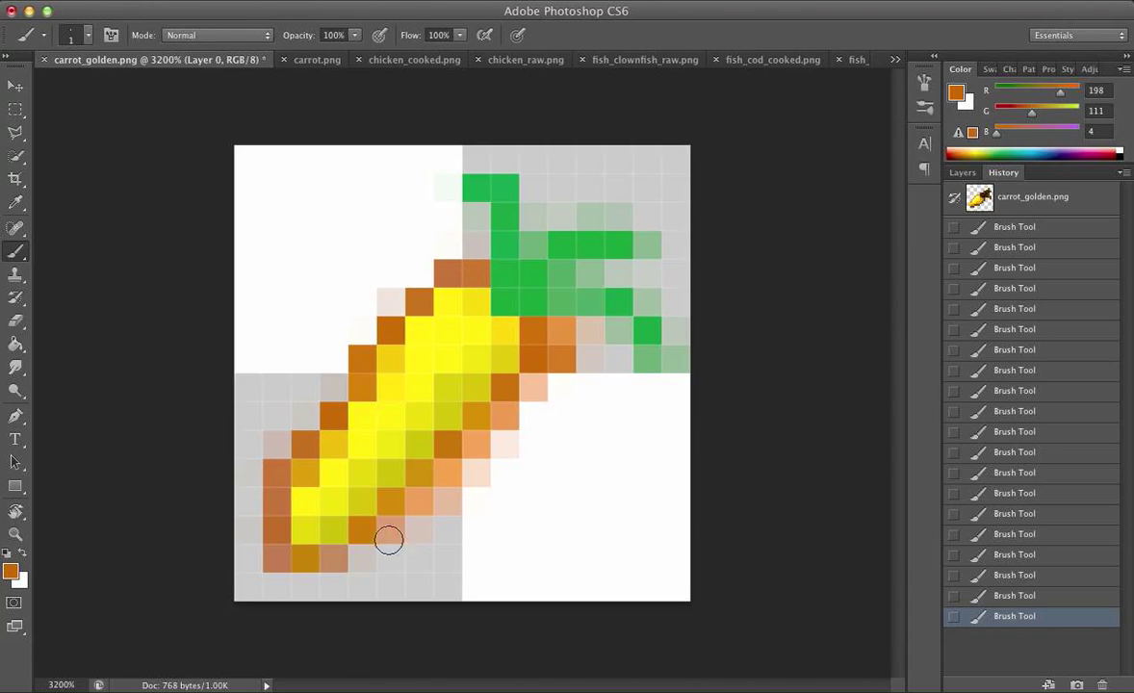
{"action": "key", "text": "super+s"}
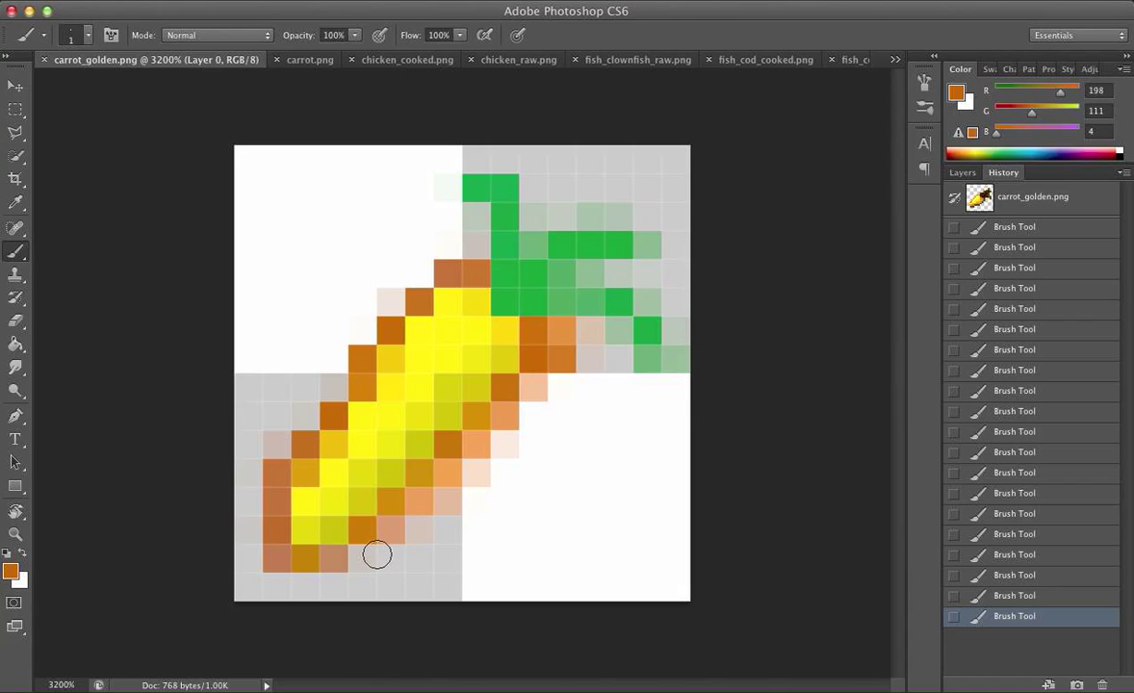
{"action": "left_click", "coordinate": [895, 60]}
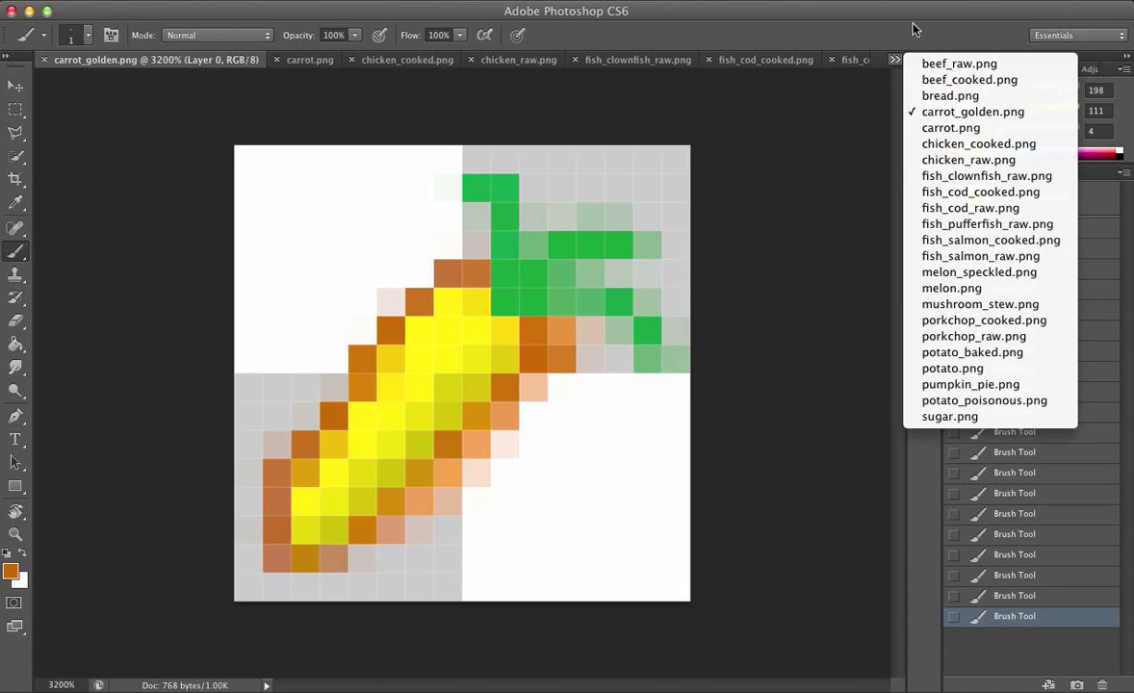
{"action": "left_click", "coordinate": [788, 108]}
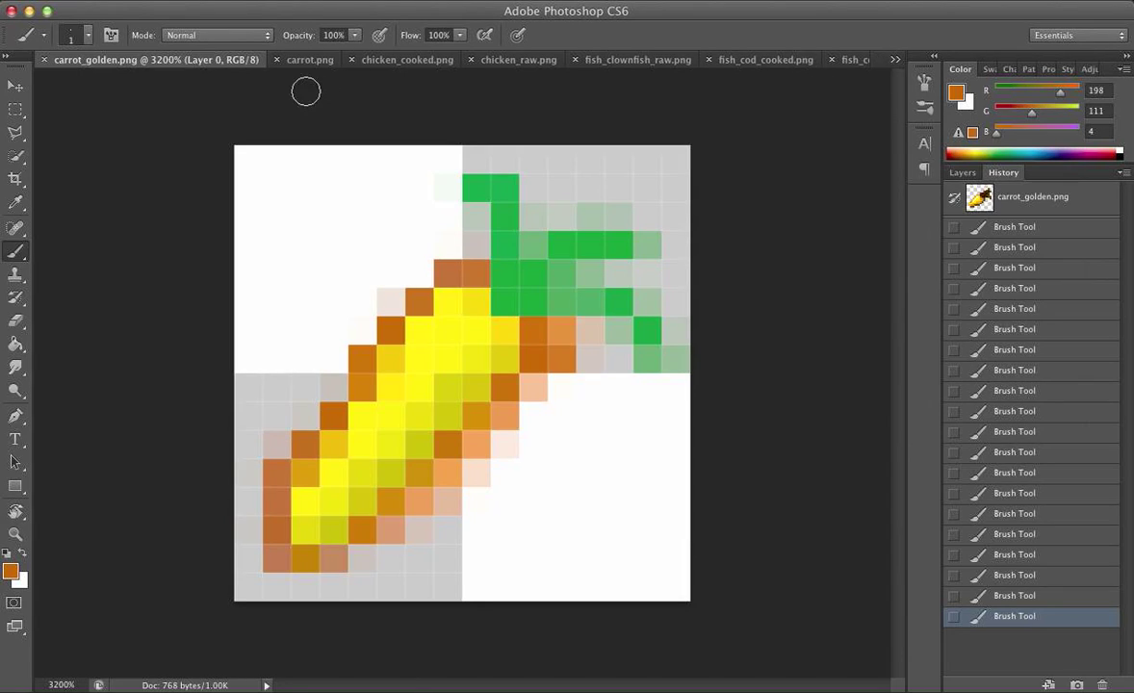
{"action": "left_click", "coordinate": [276, 60]}
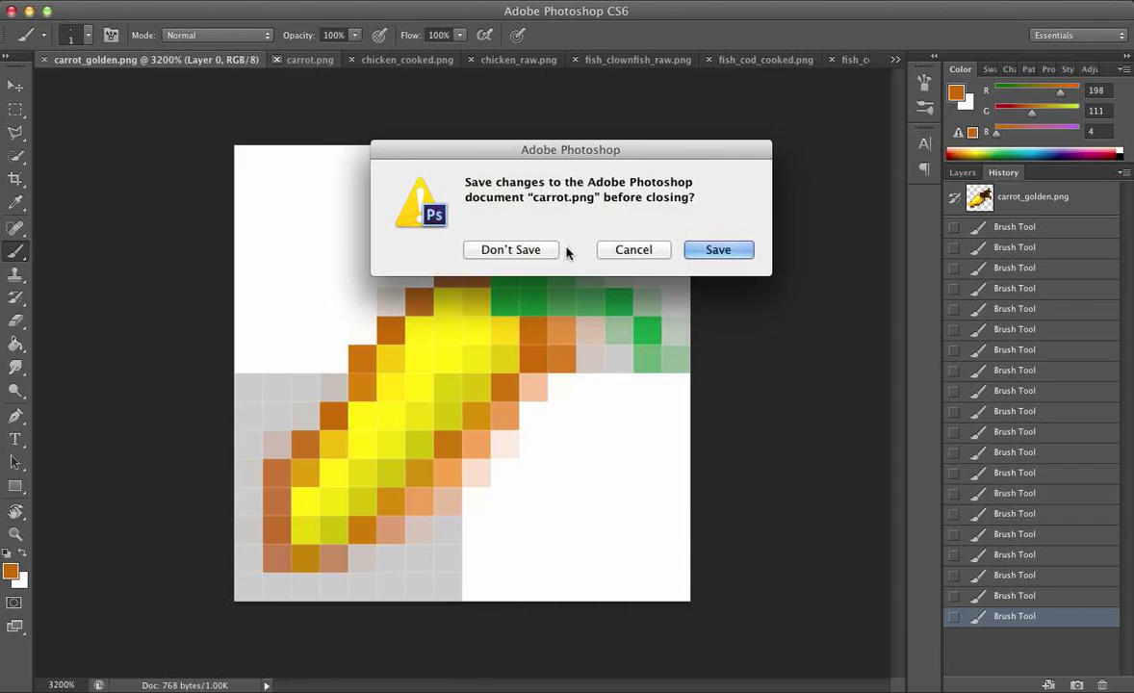
{"action": "left_click", "coordinate": [613, 248]}
Switch to carrot.png and save its changes.
{"action": "left_click", "coordinate": [310, 62]}
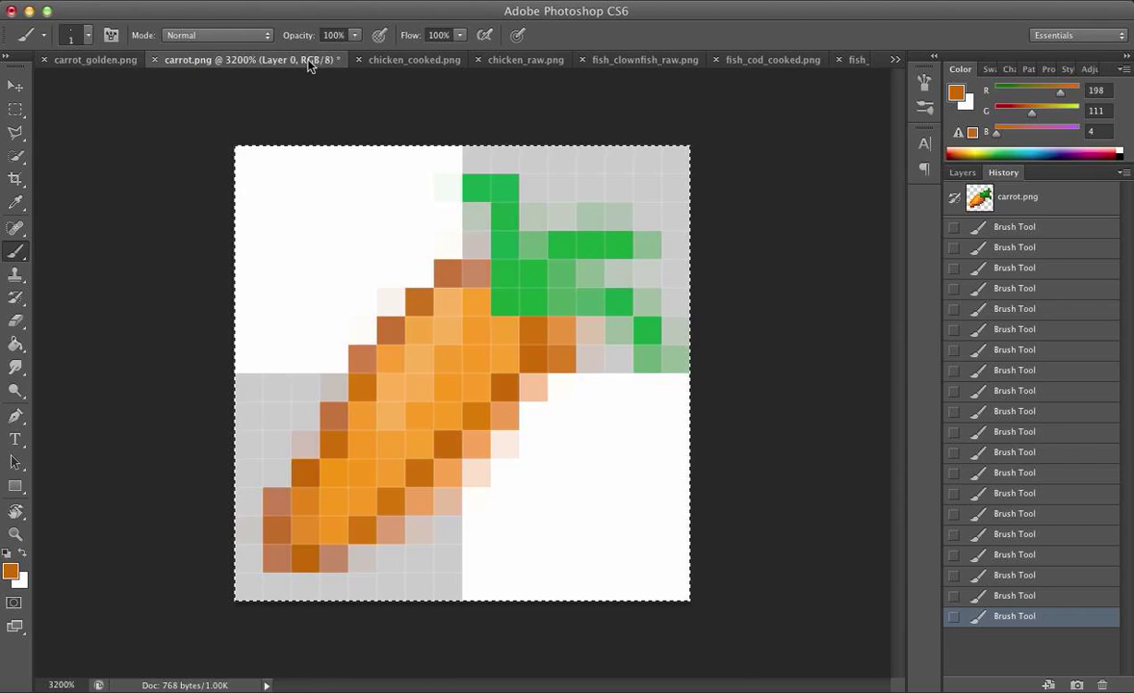
{"action": "left_click", "coordinate": [140, 1]}
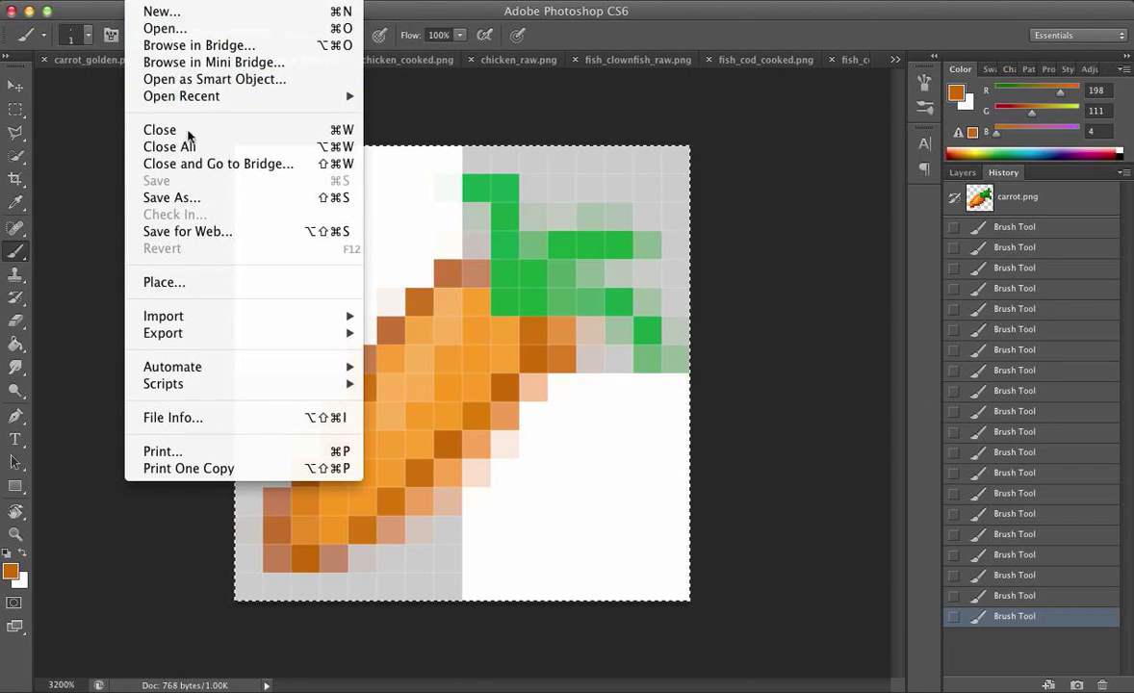
{"action": "left_click", "coordinate": [455, 122]}
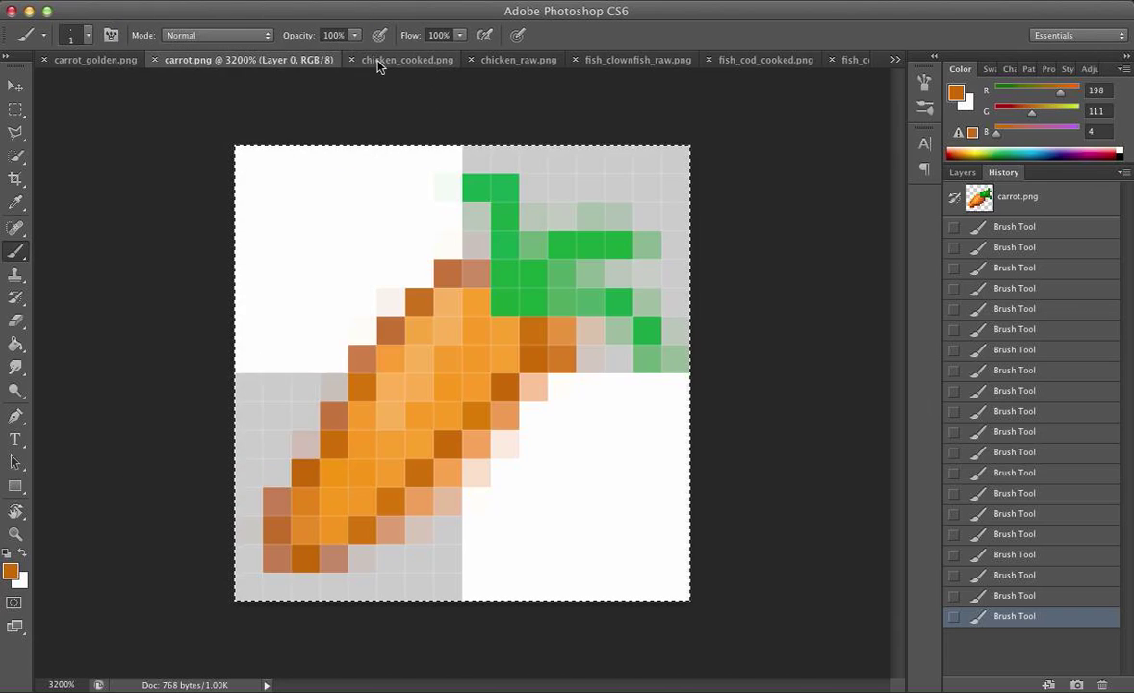
Compare carrot.png with its opened state, restore the latest brush state, and close the saved document.
{"action": "left_click", "coordinate": [981, 210]}
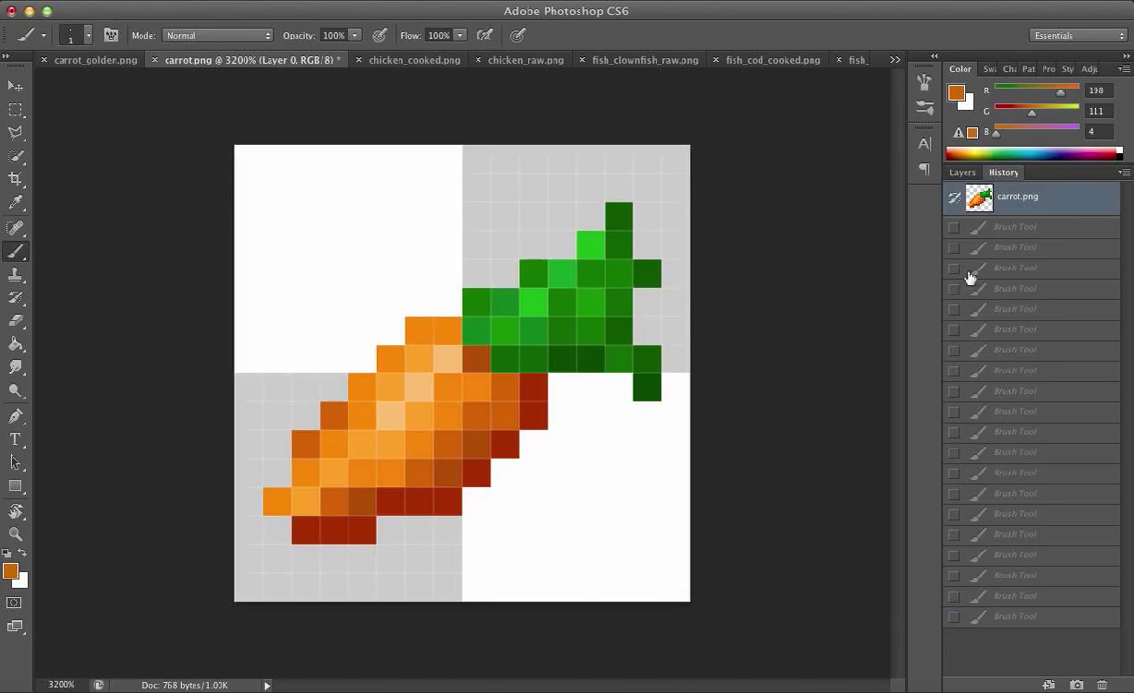
{"action": "left_click", "coordinate": [1001, 619]}
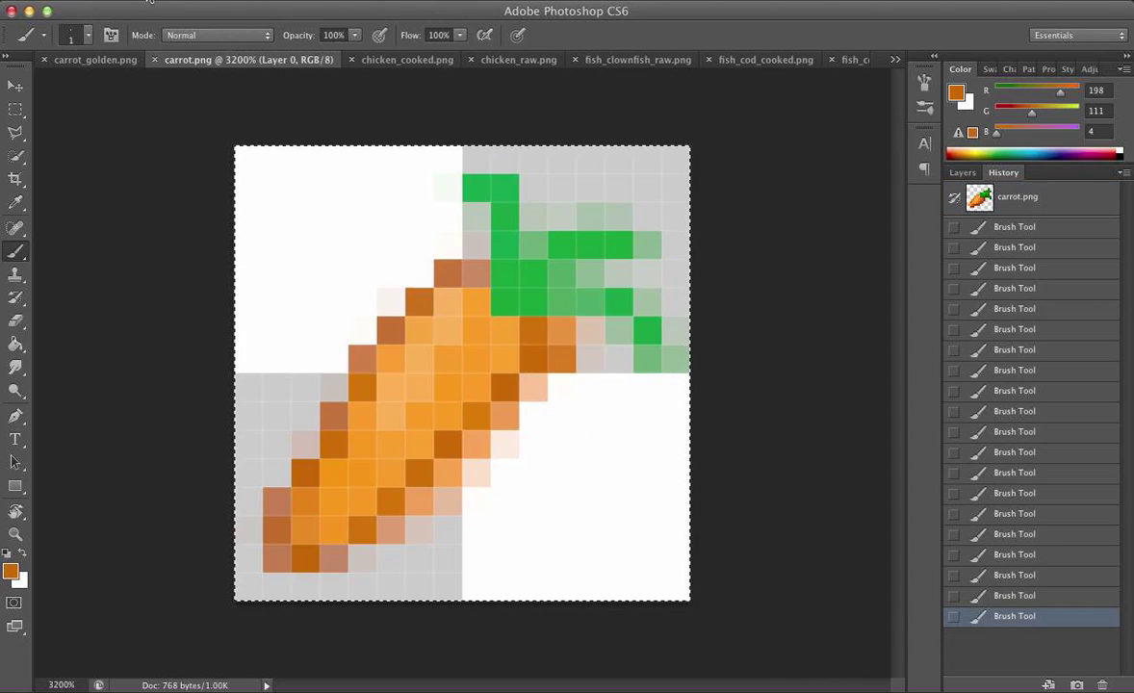
{"action": "left_click", "coordinate": [154, 59]}
{"action": "left_click", "coordinate": [155, 60]}
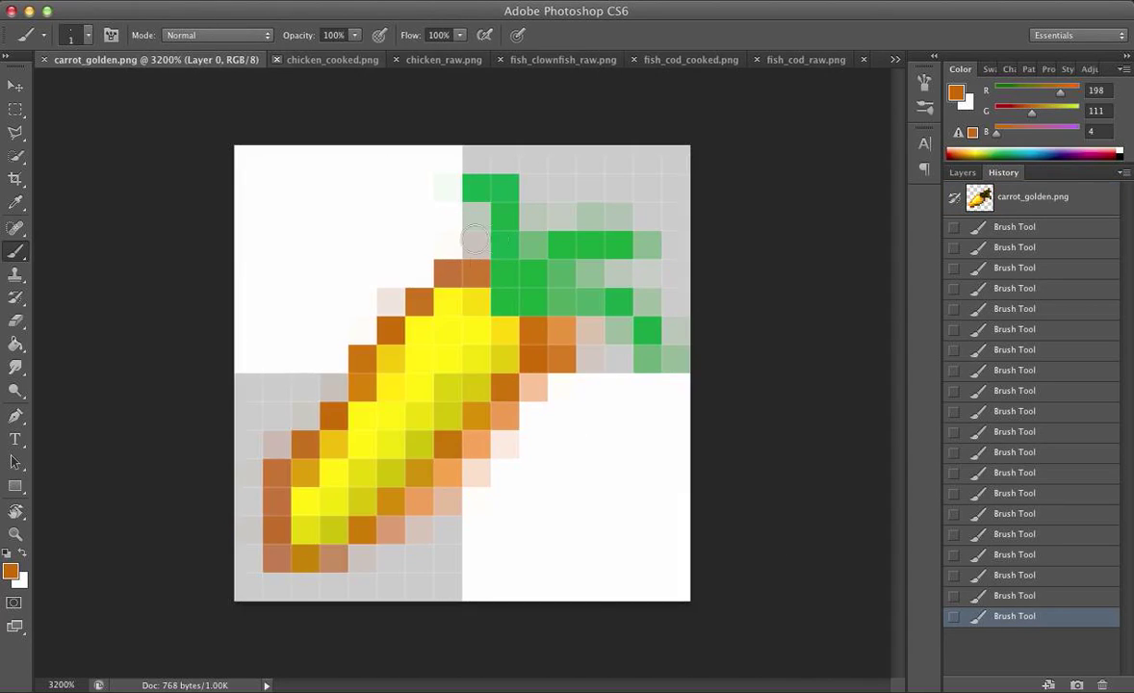
Look through the chicken_cooked.png, chicken_raw.png and fish_clownfish_raw.png textures.
{"action": "left_click", "coordinate": [310, 60]}
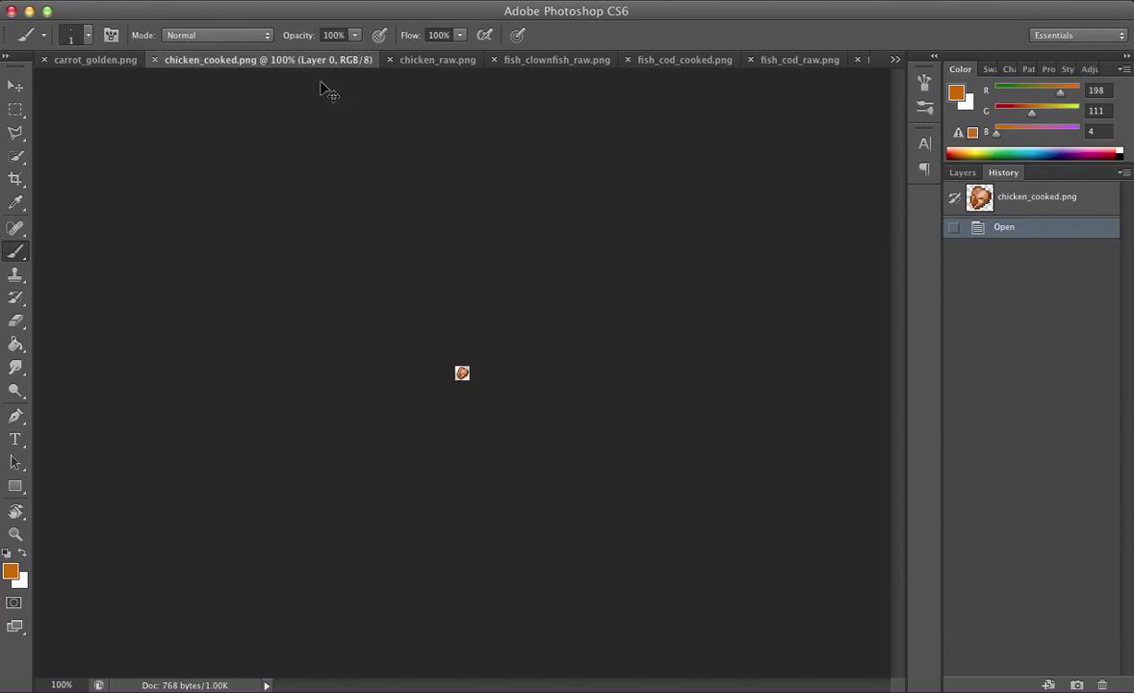
{"action": "left_click", "coordinate": [420, 60]}
{"action": "left_click", "coordinate": [532, 59]}
Switch to sugar.png in the list of open documents and close it.
{"action": "left_click", "coordinate": [893, 60]}
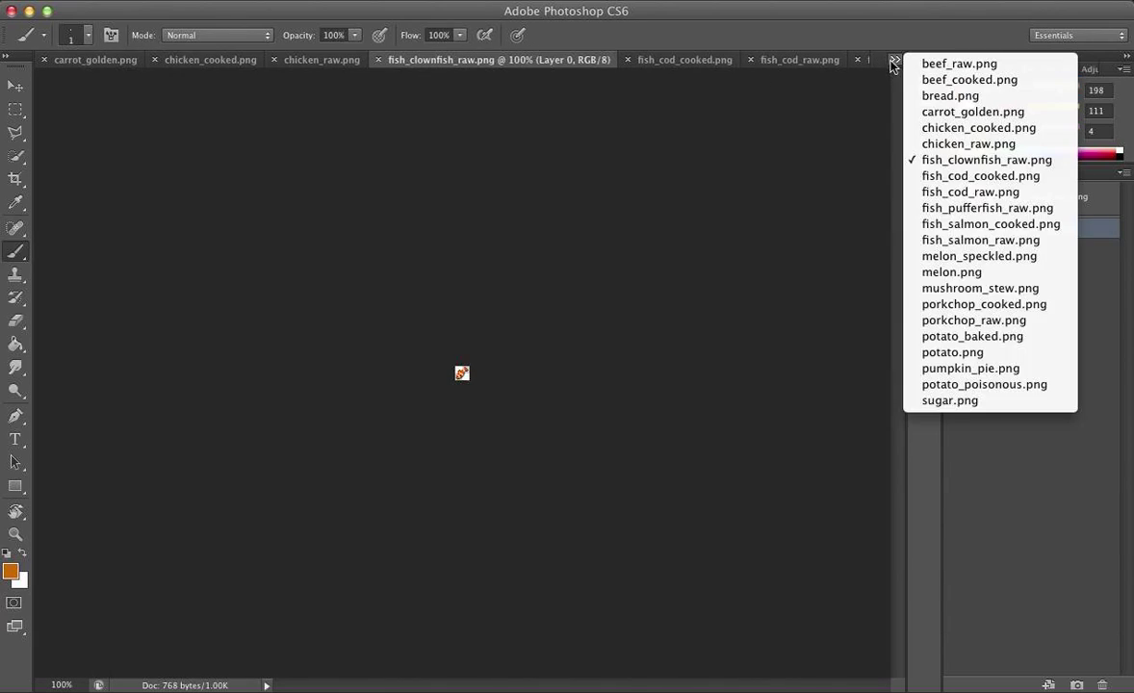
{"action": "left_click", "coordinate": [1003, 400]}
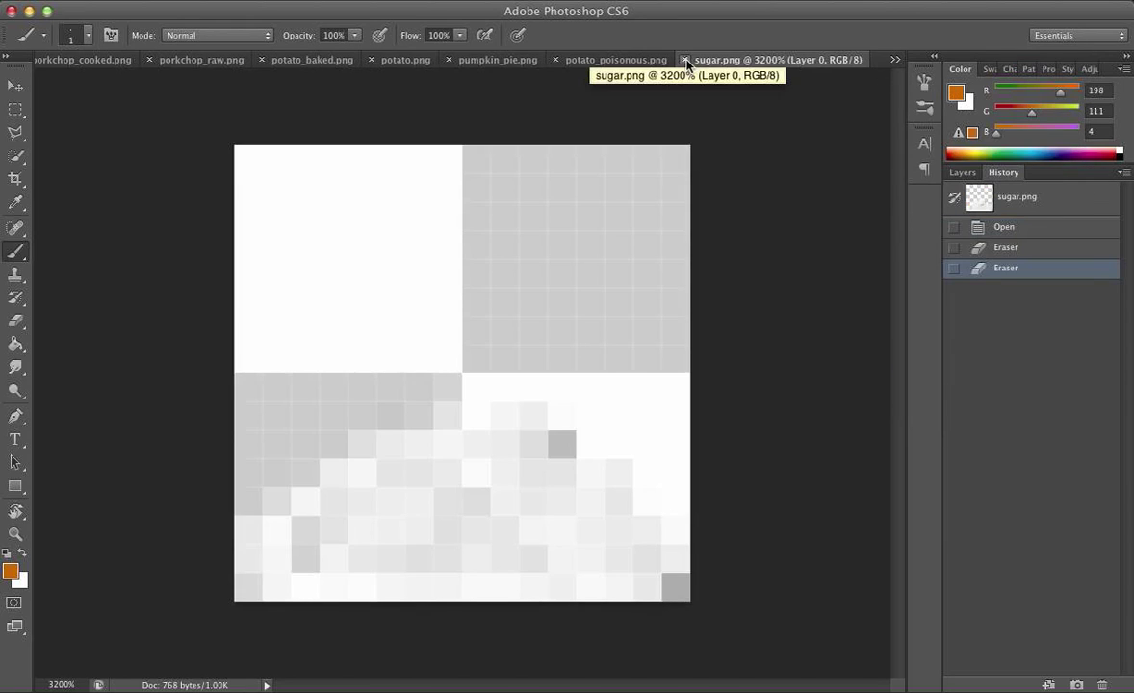
{"action": "left_click", "coordinate": [684, 60]}
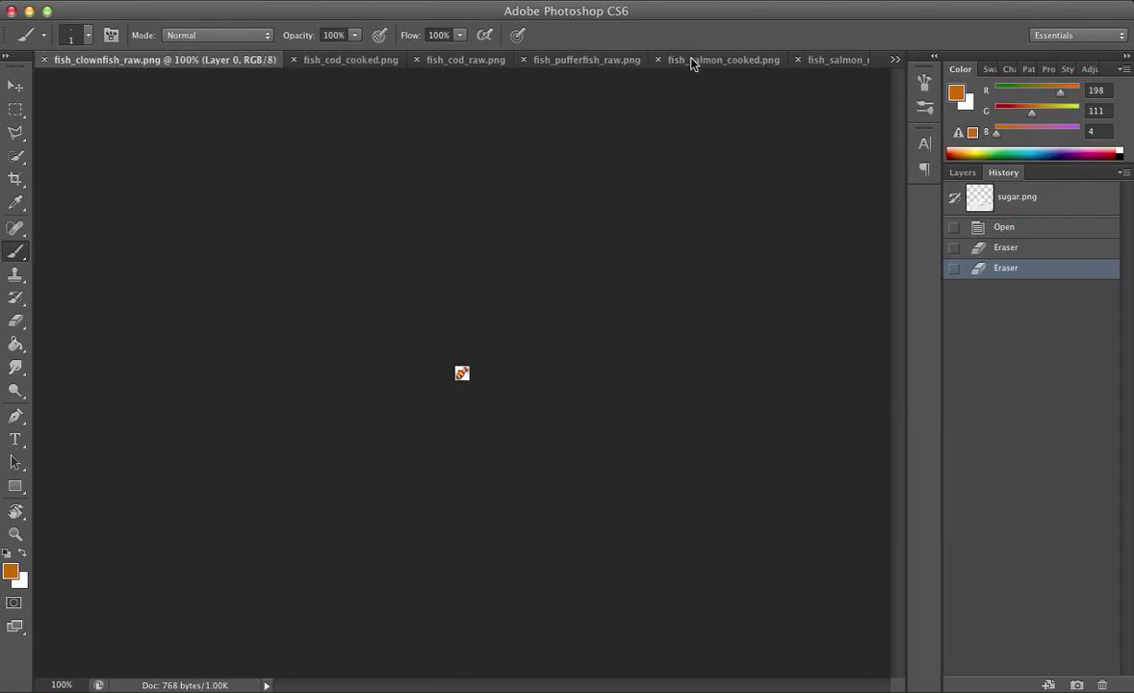
Switch to the potato_poisonous.png document.
{"action": "left_click", "coordinate": [893, 62]}
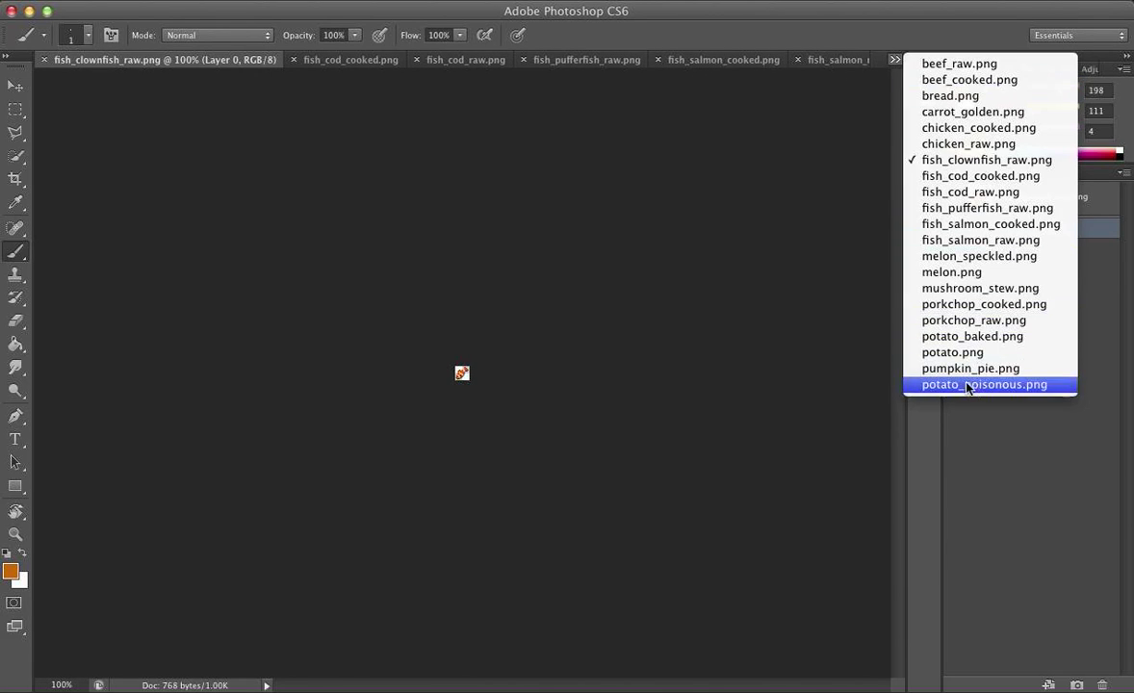
{"action": "left_click", "coordinate": [893, 358]}
{"action": "left_click", "coordinate": [622, 60]}
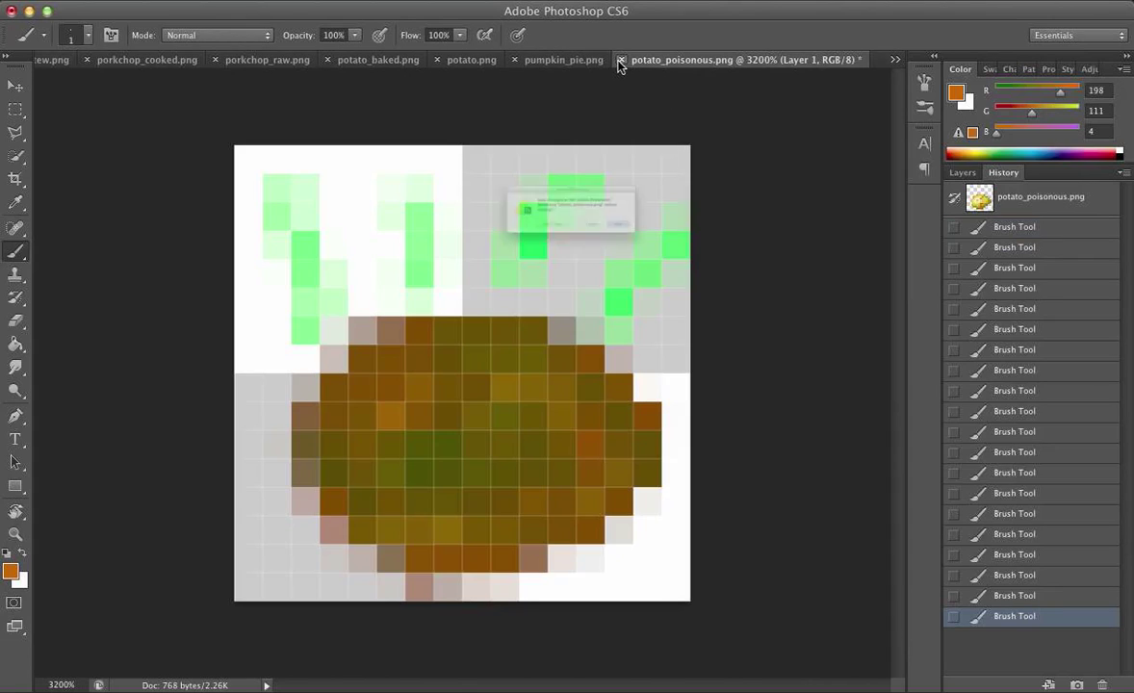
{"action": "left_click", "coordinate": [713, 256]}
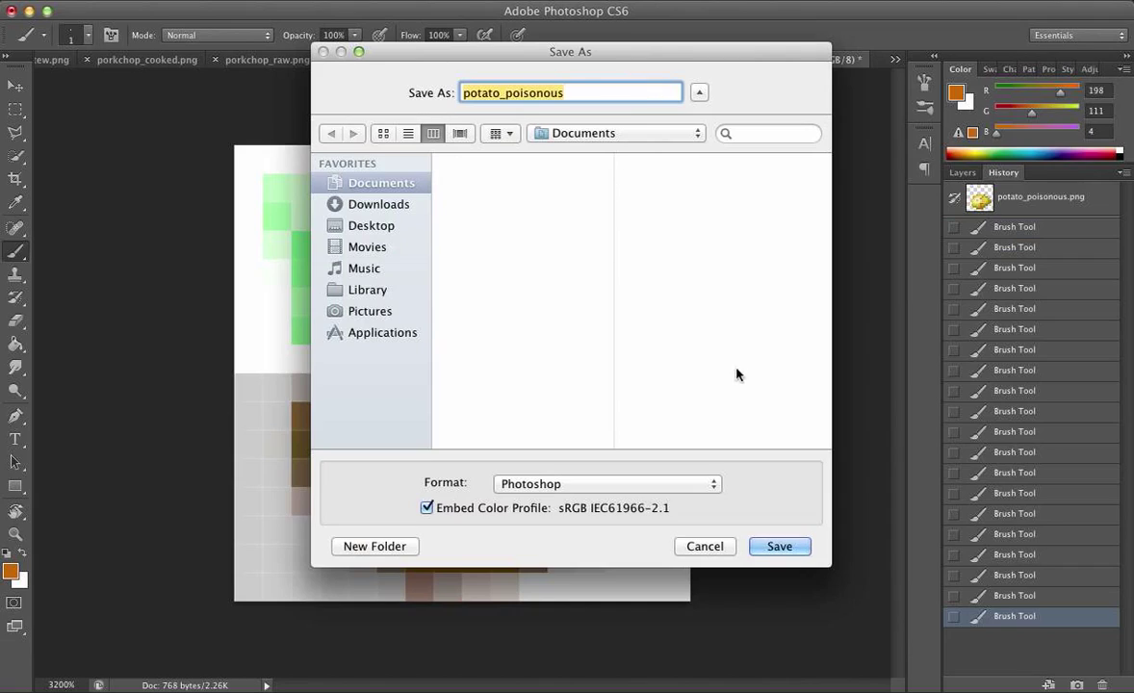
{"action": "left_click", "coordinate": [608, 484]}
{"action": "left_click", "coordinate": [627, 362]}
{"action": "left_click", "coordinate": [712, 547]}
Save the poisonous potato as potato_poisonous.png in PNG format in the items folder, and close the document without saving the layered version.
{"action": "left_click", "coordinate": [142, 0]}
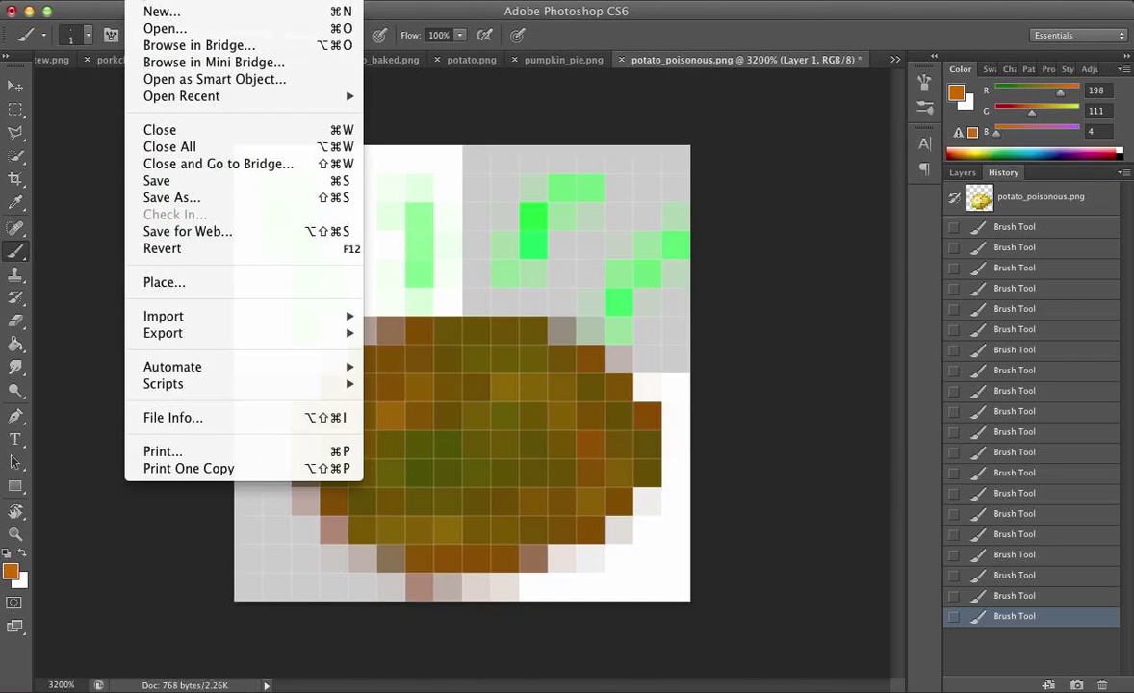
{"action": "left_click", "coordinate": [183, 183]}
{"action": "left_click", "coordinate": [183, 182]}
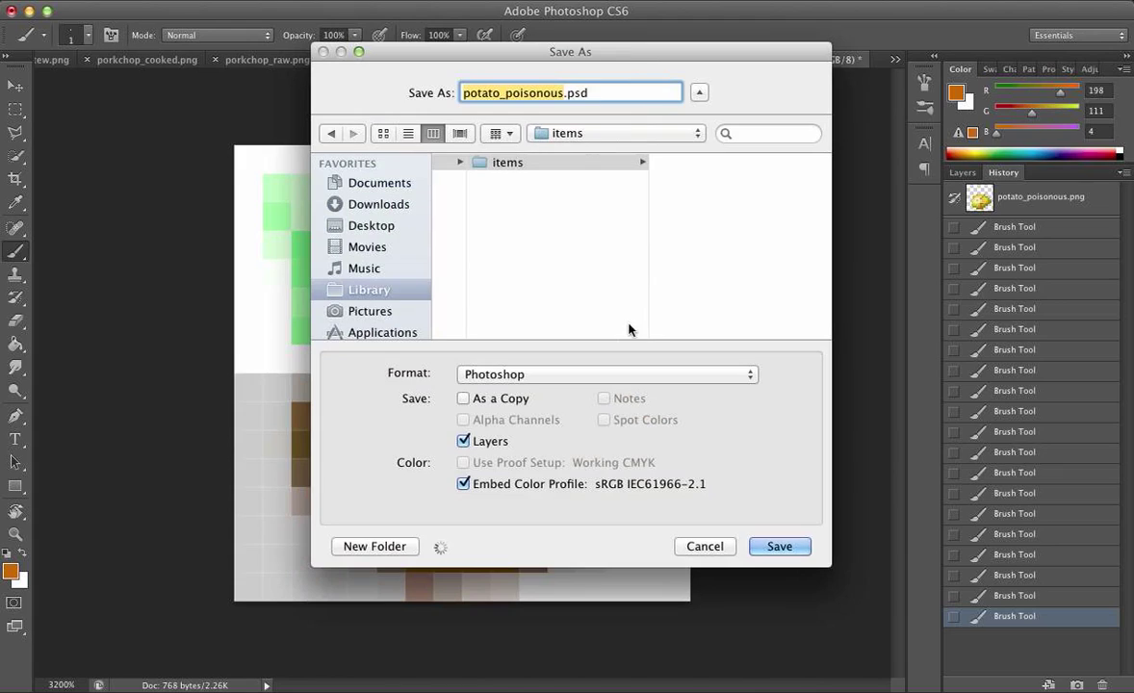
{"action": "left_click", "coordinate": [622, 374]}
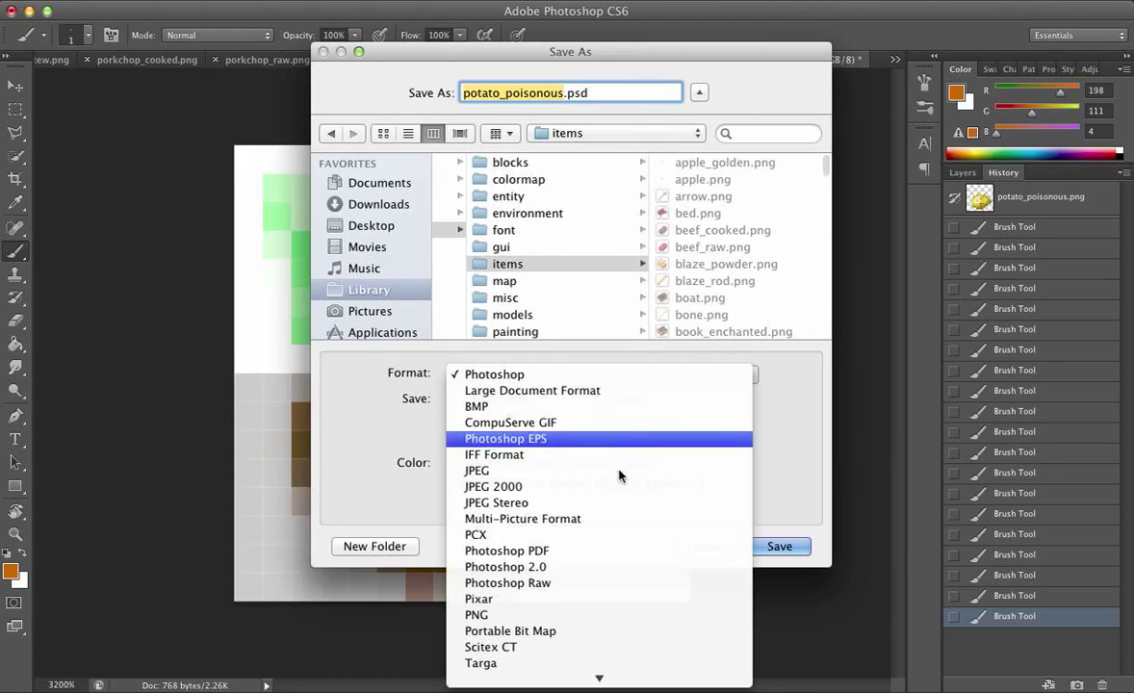
{"action": "left_click", "coordinate": [572, 615]}
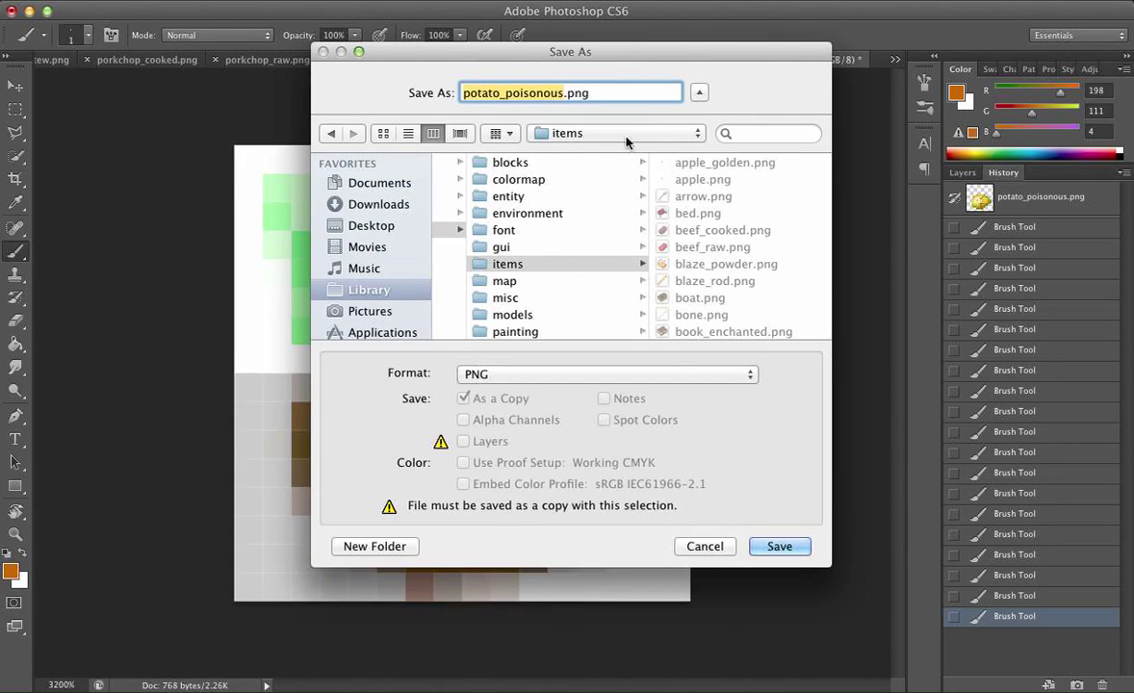
{"action": "left_click", "coordinate": [775, 547]}
{"action": "left_click", "coordinate": [693, 172]}
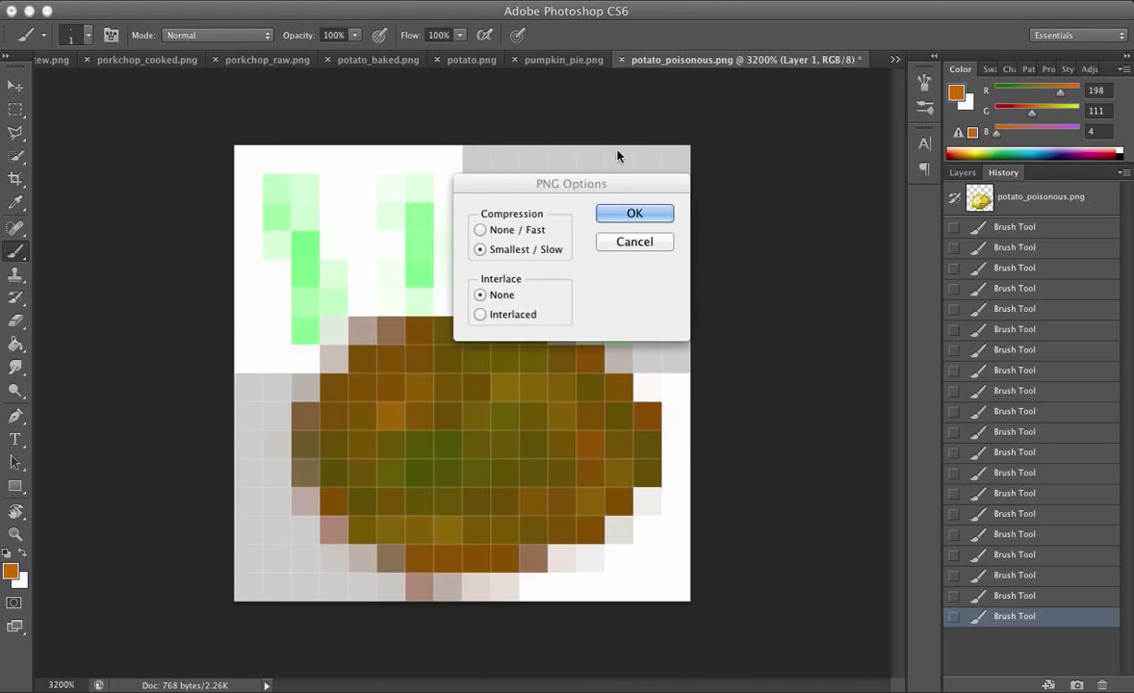
{"action": "left_click", "coordinate": [627, 218]}
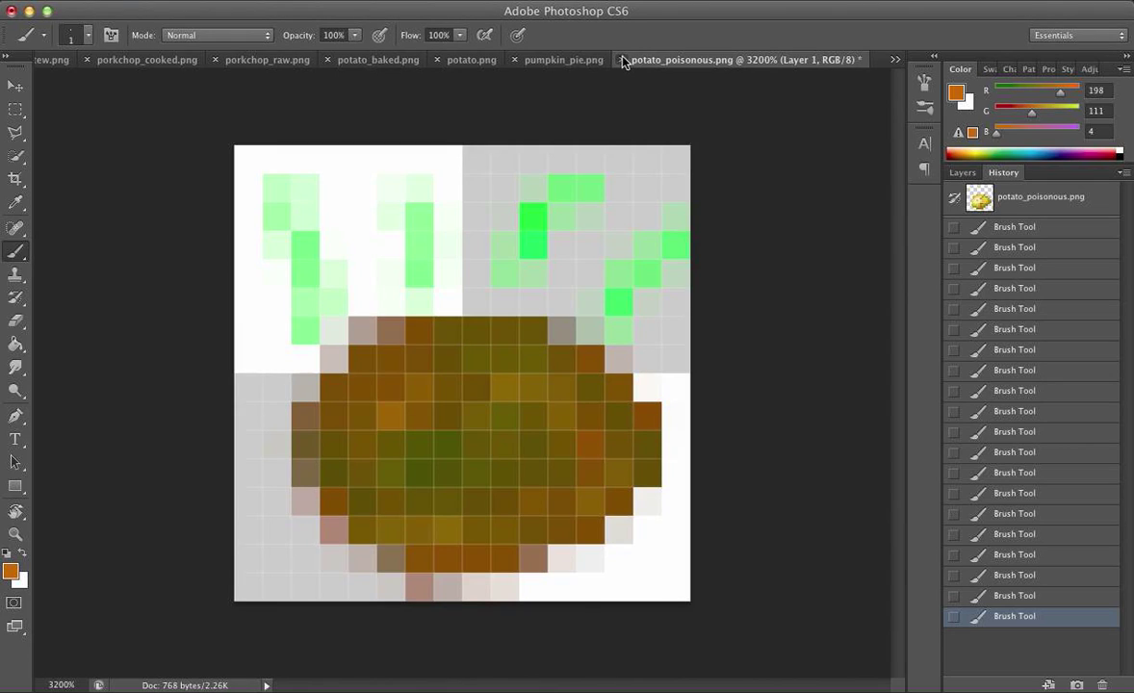
{"action": "left_click", "coordinate": [621, 60]}
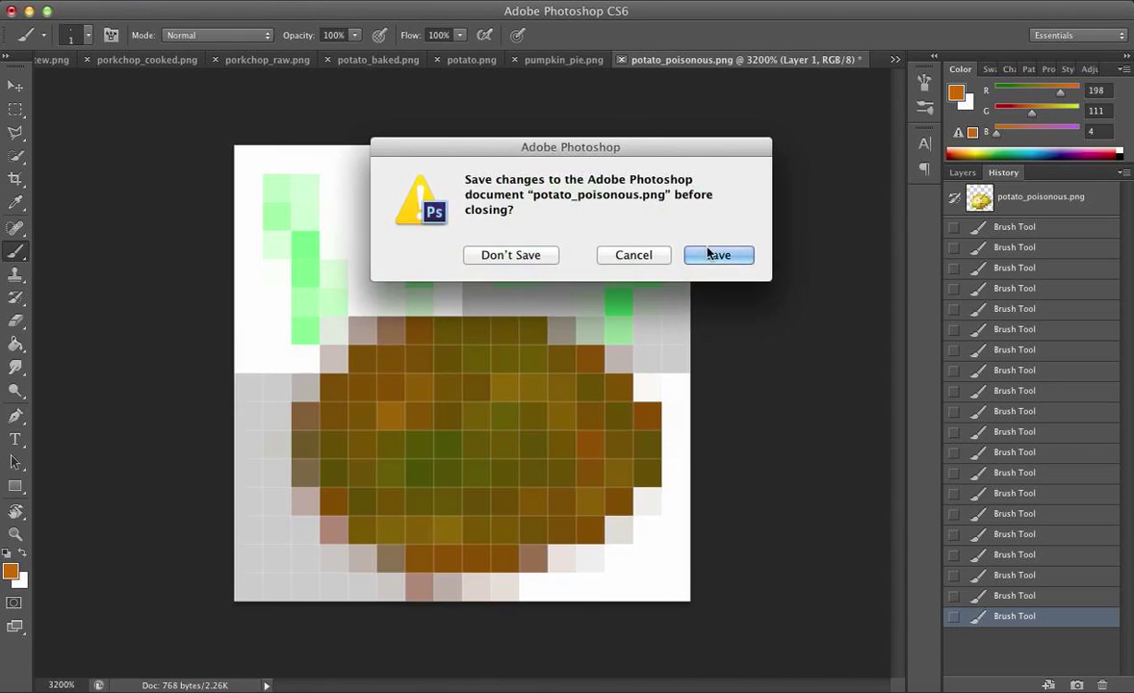
{"action": "left_click", "coordinate": [537, 263]}
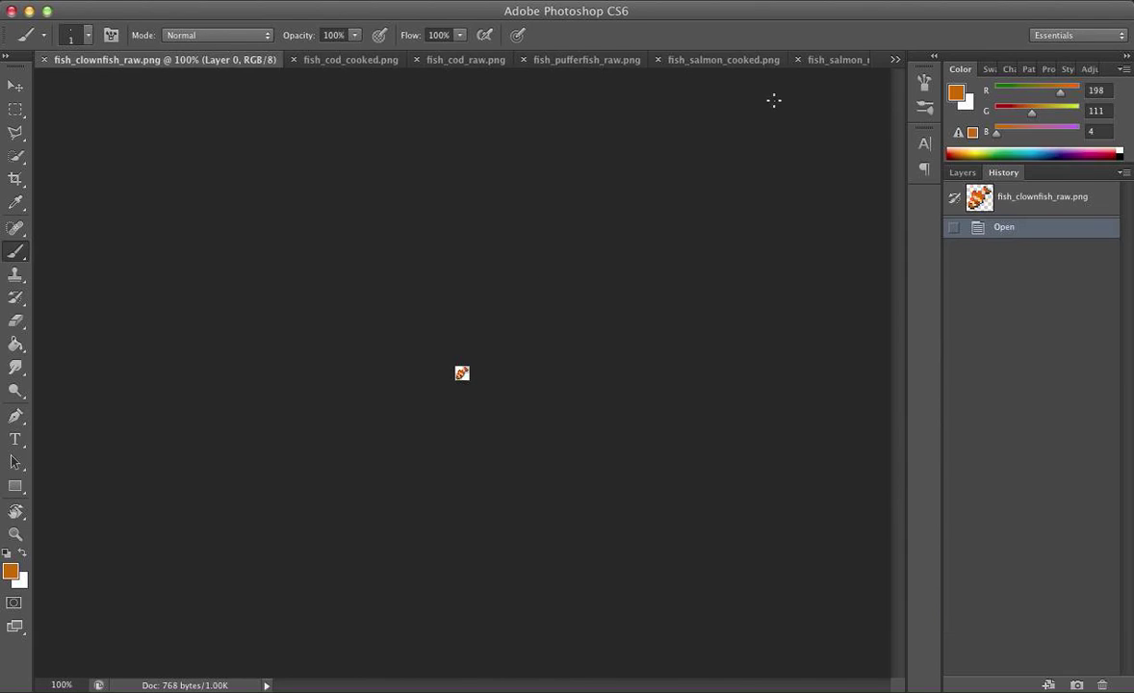
Start opening another texture file and browse to the blocks folder.
{"action": "left_click", "coordinate": [895, 60]}
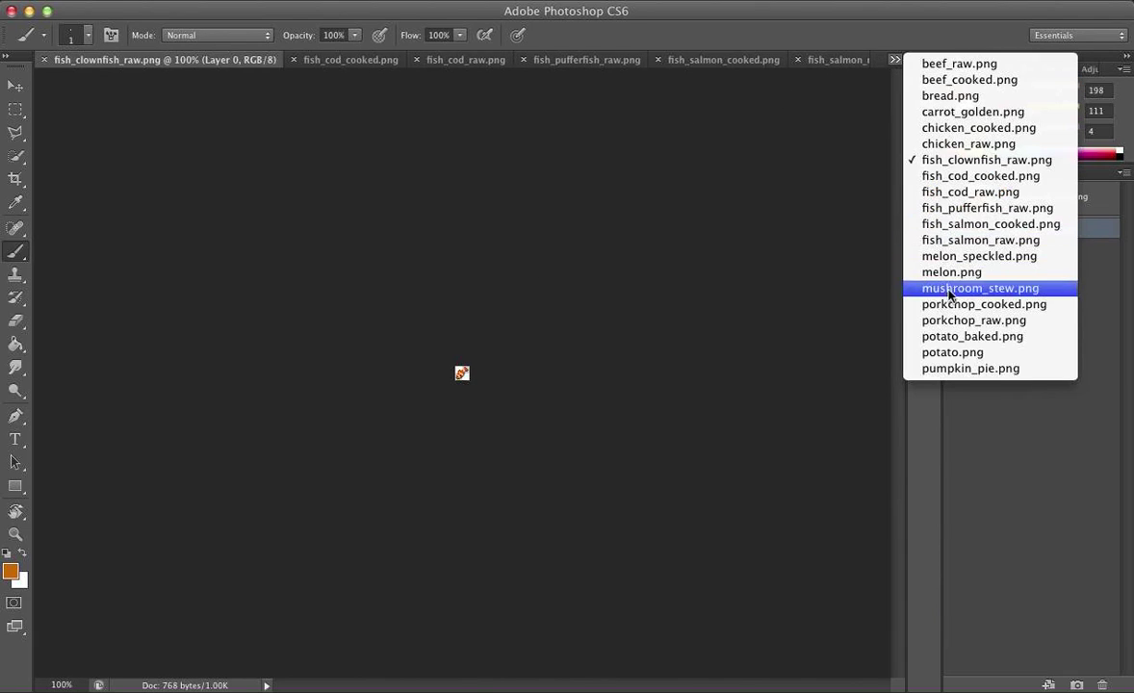
{"action": "left_click", "coordinate": [345, 59]}
{"action": "left_click", "coordinate": [147, 1]}
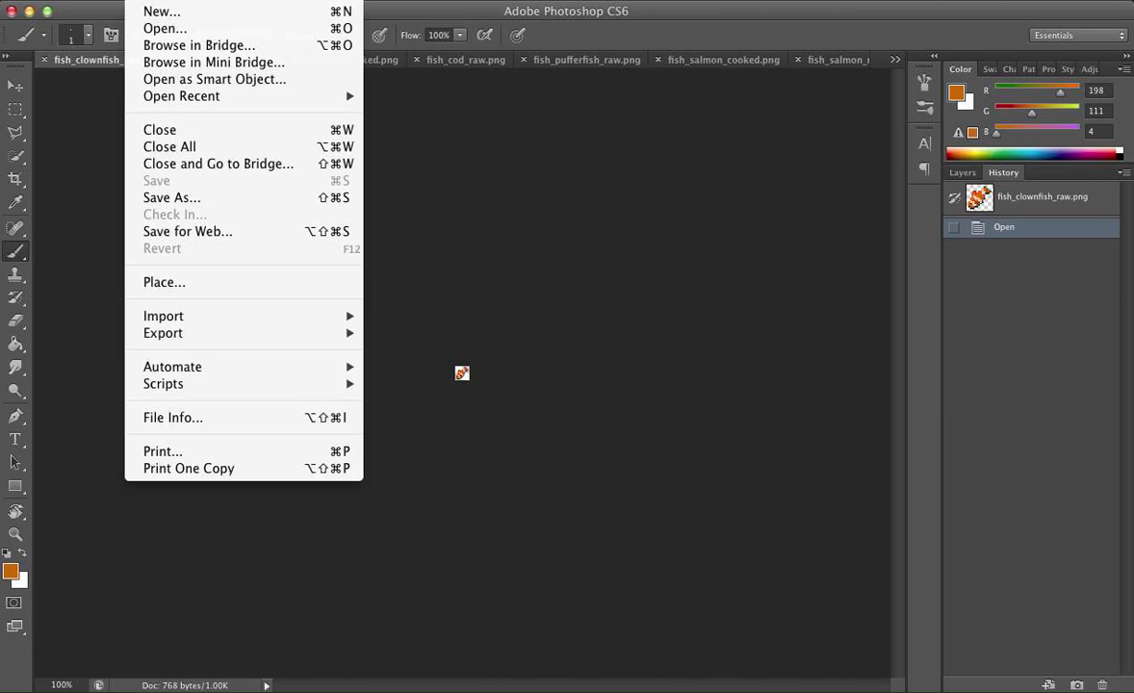
{"action": "left_click", "coordinate": [166, 28]}
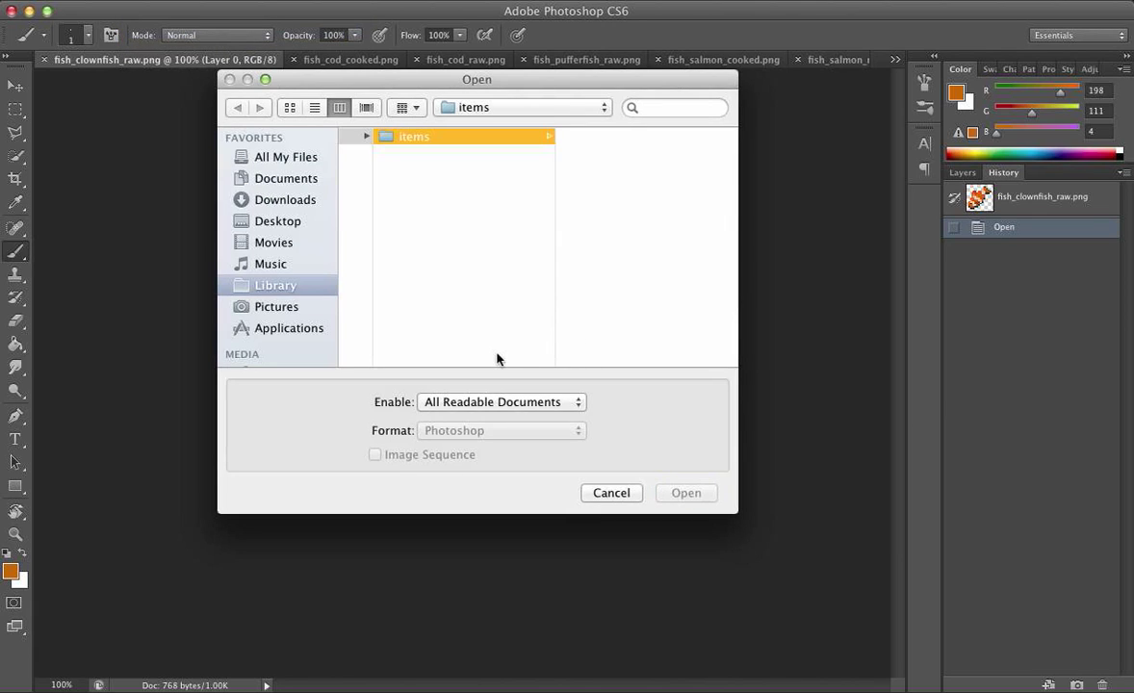
{"action": "left_click", "coordinate": [481, 255]}
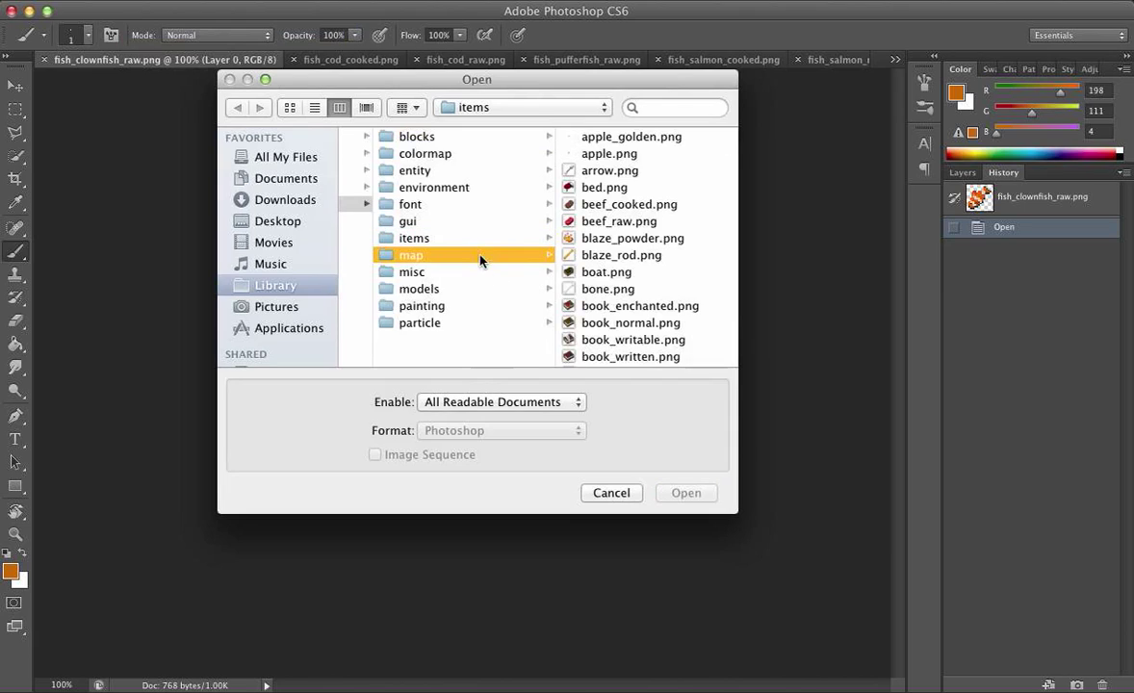
{"action": "left_click", "coordinate": [466, 189]}
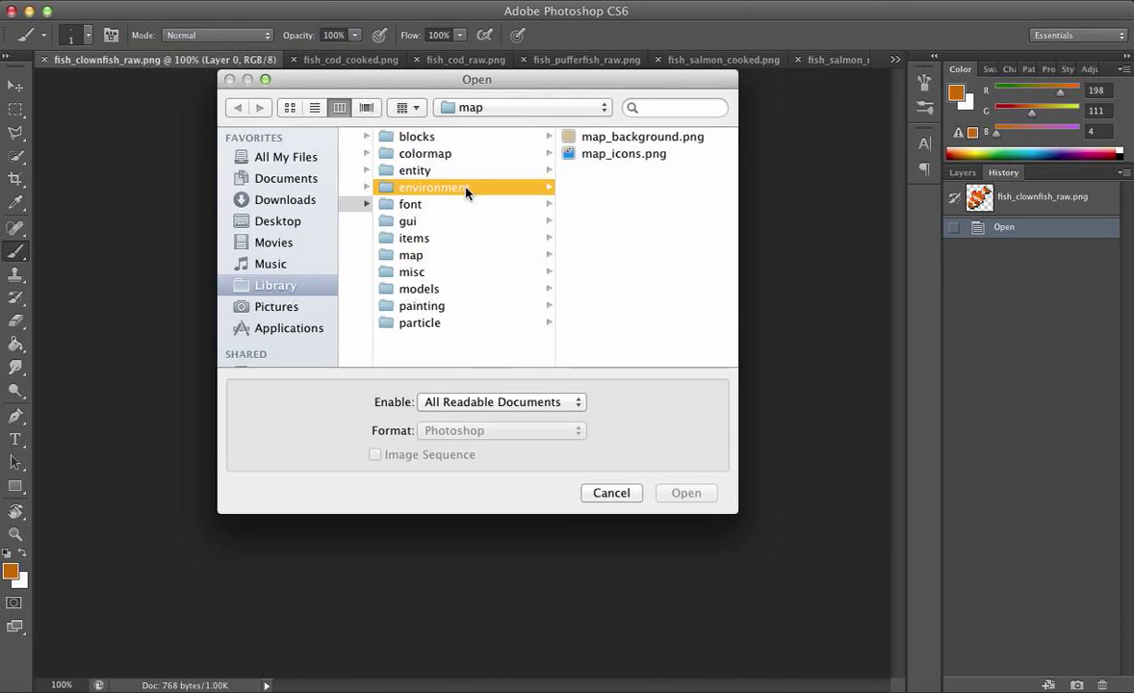
{"action": "left_click", "coordinate": [443, 136]}
{"action": "left_click", "coordinate": [614, 141]}
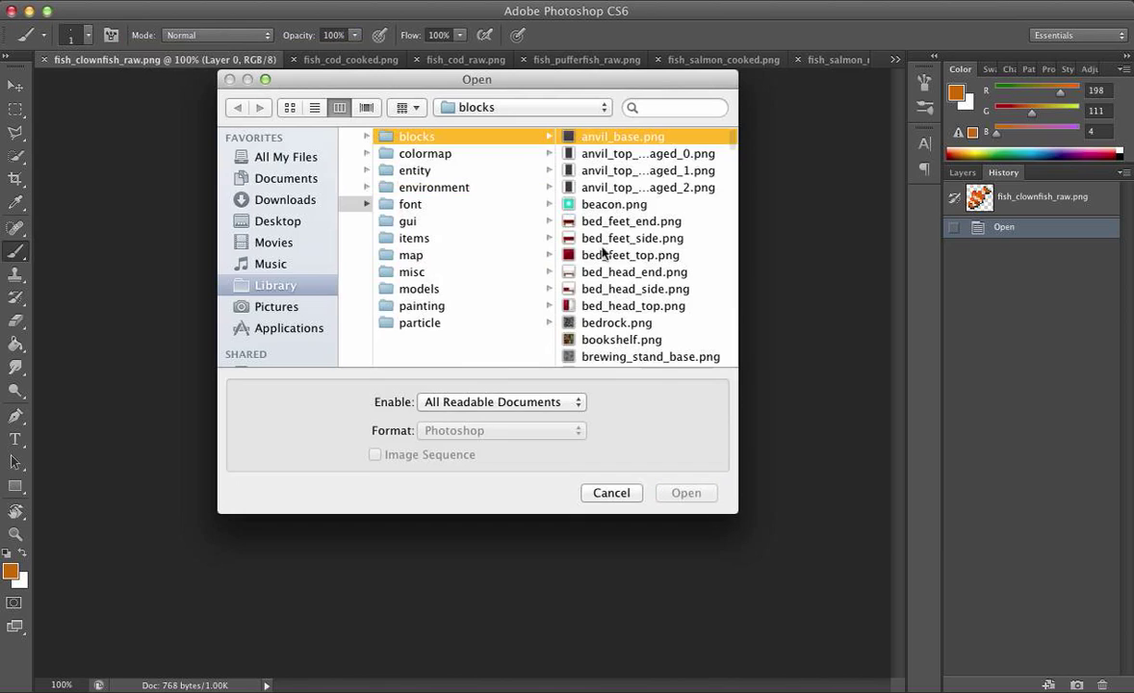
Look through the block textures, previewing rail_golden.png, tnt_top.png, wool_colored_yellow.png, wool_colored_silver.png and snow.png.
{"action": "scroll", "coordinate": [493, 302], "scroll_direction": "down", "scroll_amount": 10}
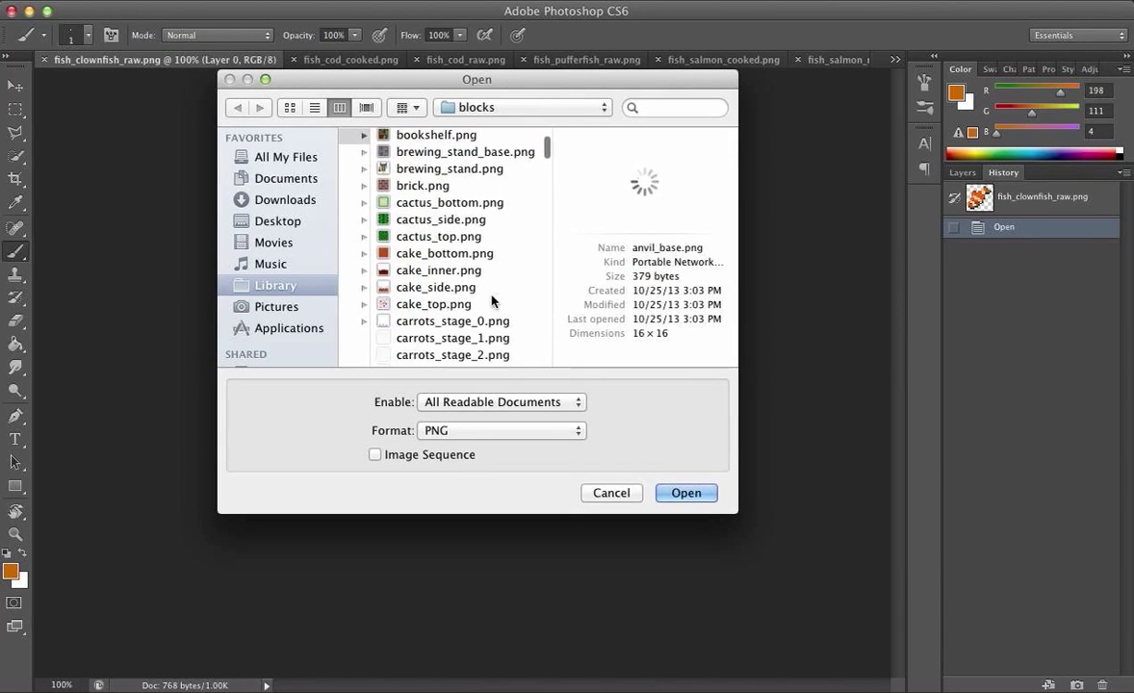
{"action": "scroll", "coordinate": [497, 288], "scroll_direction": "down", "scroll_amount": 2}
{"action": "scroll", "coordinate": [481, 284], "scroll_direction": "up", "scroll_amount": 4}
{"action": "scroll", "coordinate": [463, 276], "scroll_direction": "down", "scroll_amount": 15}
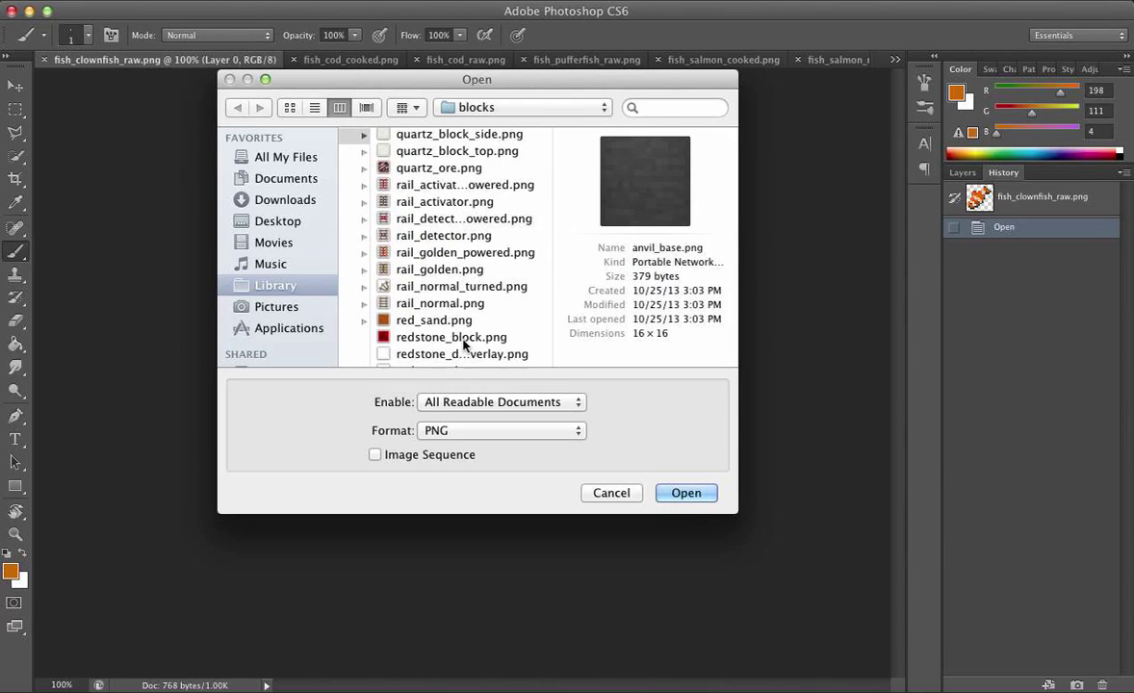
{"action": "left_click", "coordinate": [443, 269]}
{"action": "scroll", "coordinate": [482, 346], "scroll_direction": "down", "scroll_amount": 12}
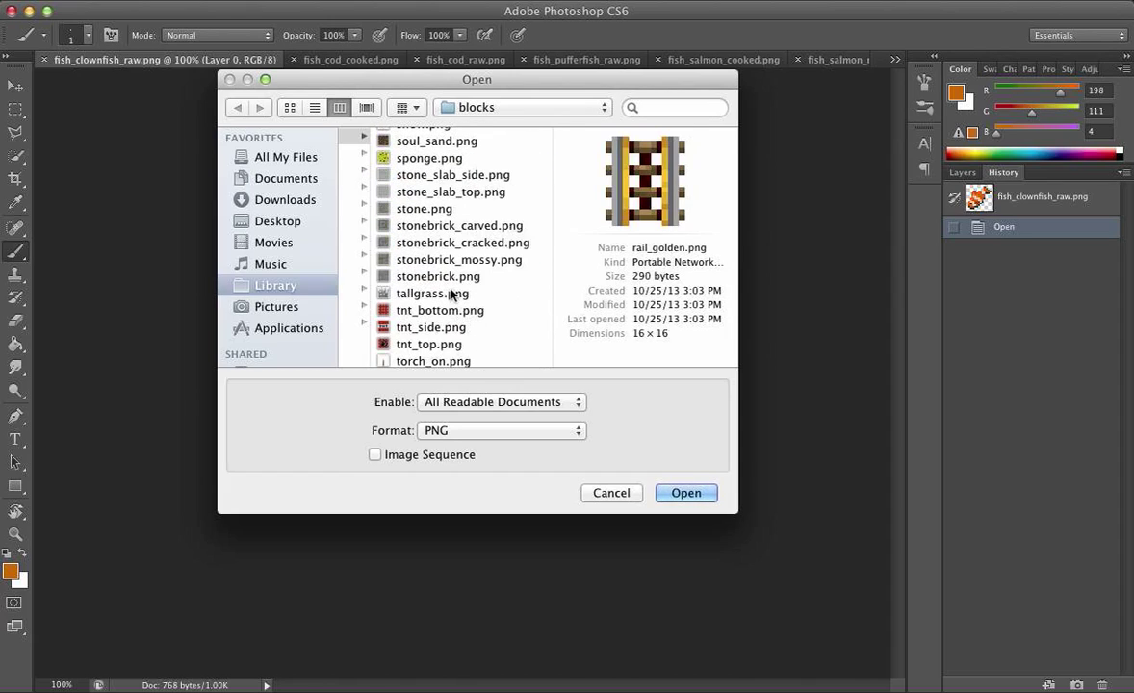
{"action": "left_click", "coordinate": [451, 345]}
{"action": "scroll", "coordinate": [453, 339], "scroll_direction": "down", "scroll_amount": 10}
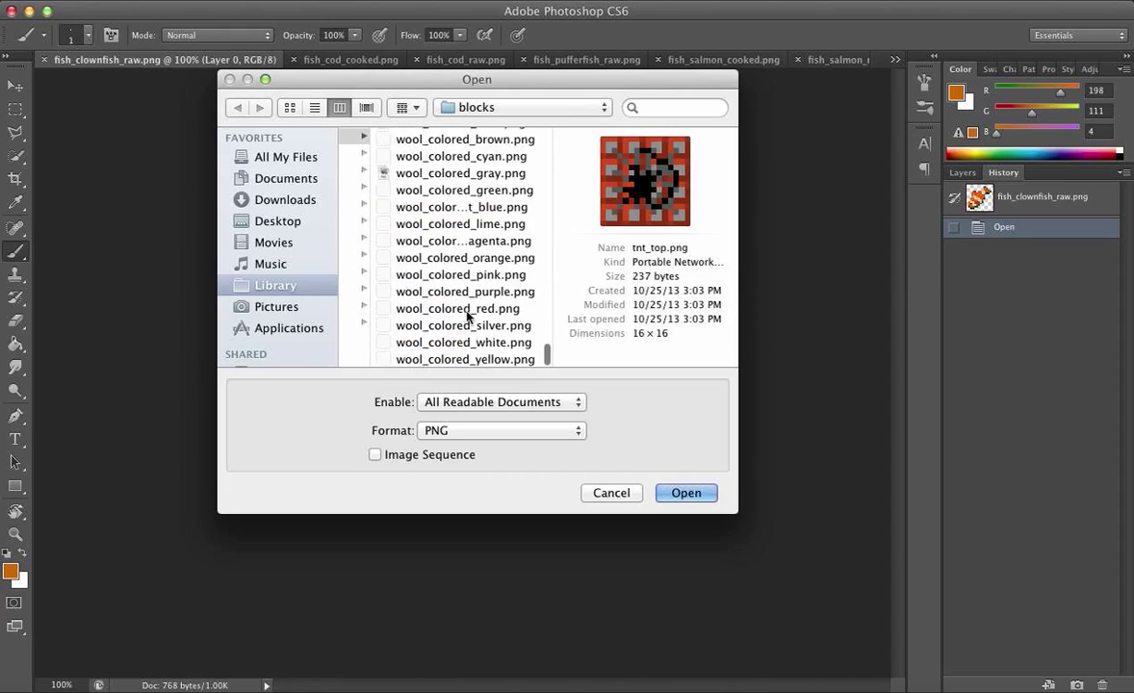
{"action": "left_click", "coordinate": [460, 358]}
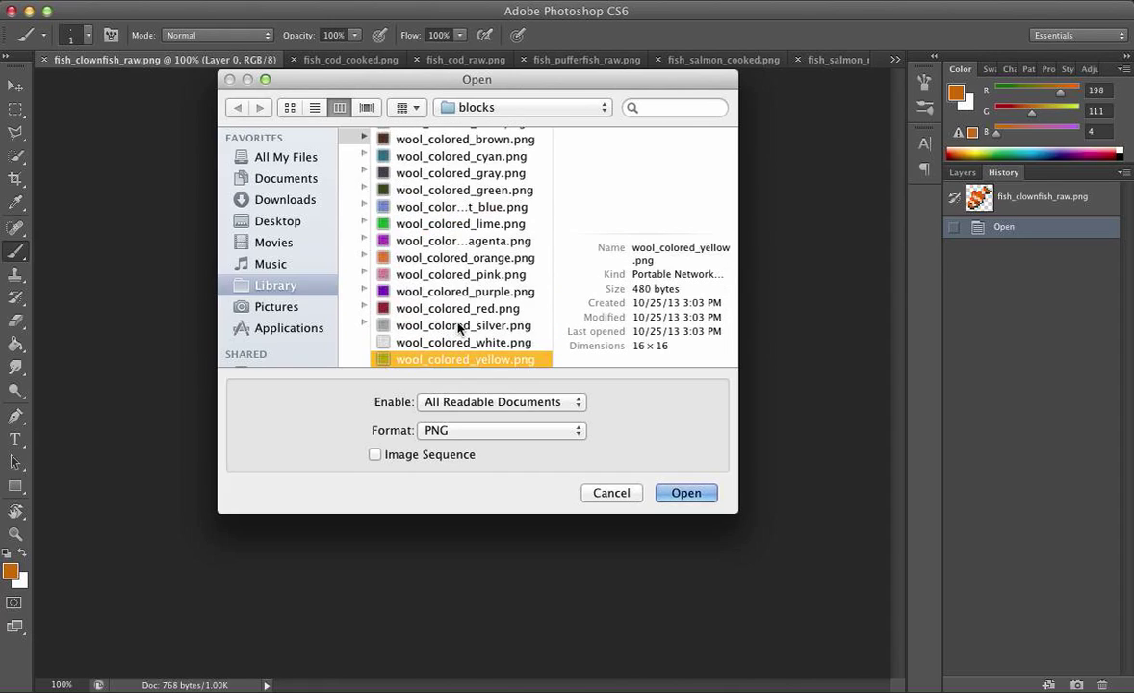
{"action": "left_click", "coordinate": [464, 328]}
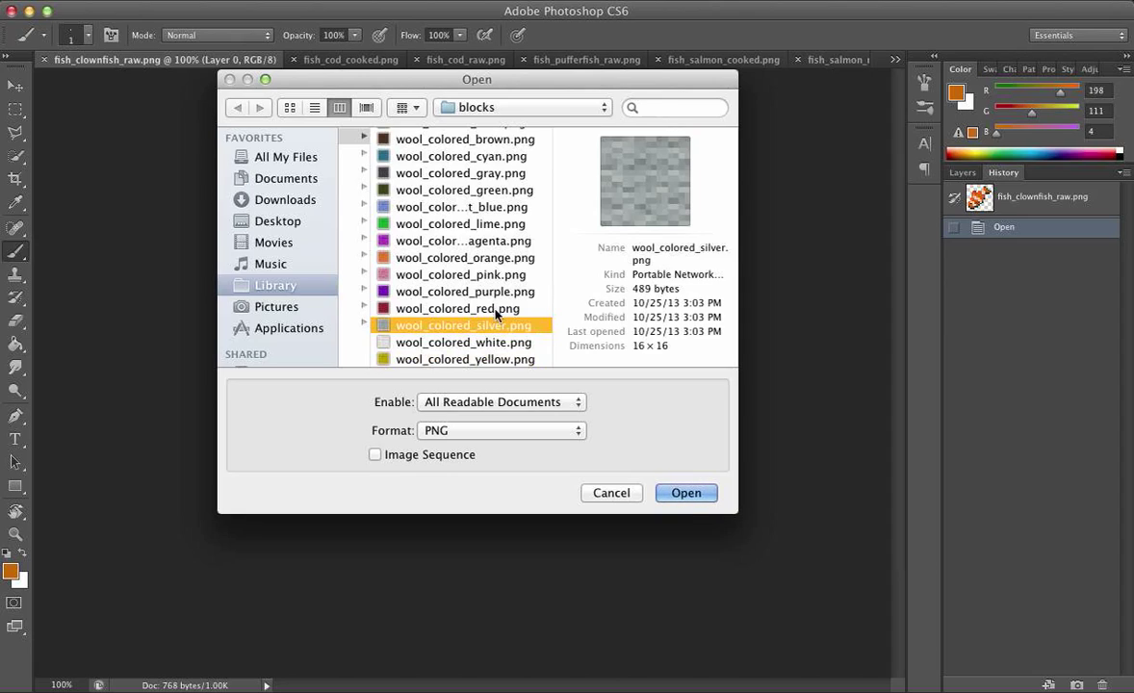
{"action": "scroll", "coordinate": [453, 207], "scroll_direction": "up", "scroll_amount": 10}
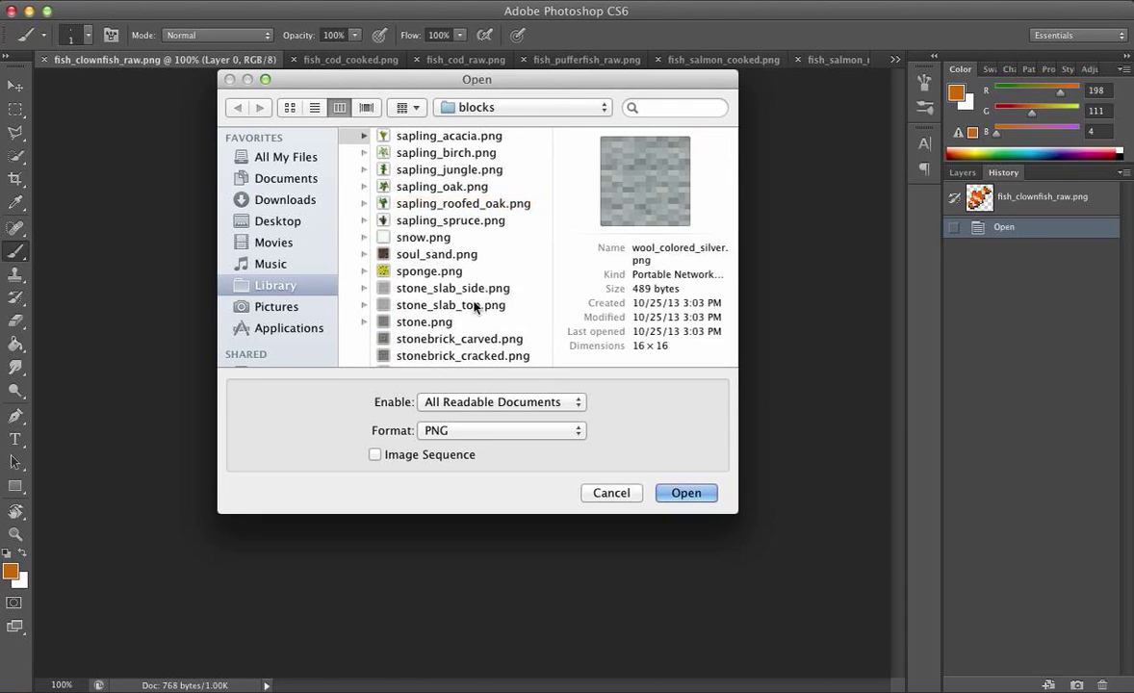
{"action": "left_click", "coordinate": [475, 306]}
{"action": "left_click", "coordinate": [450, 238]}
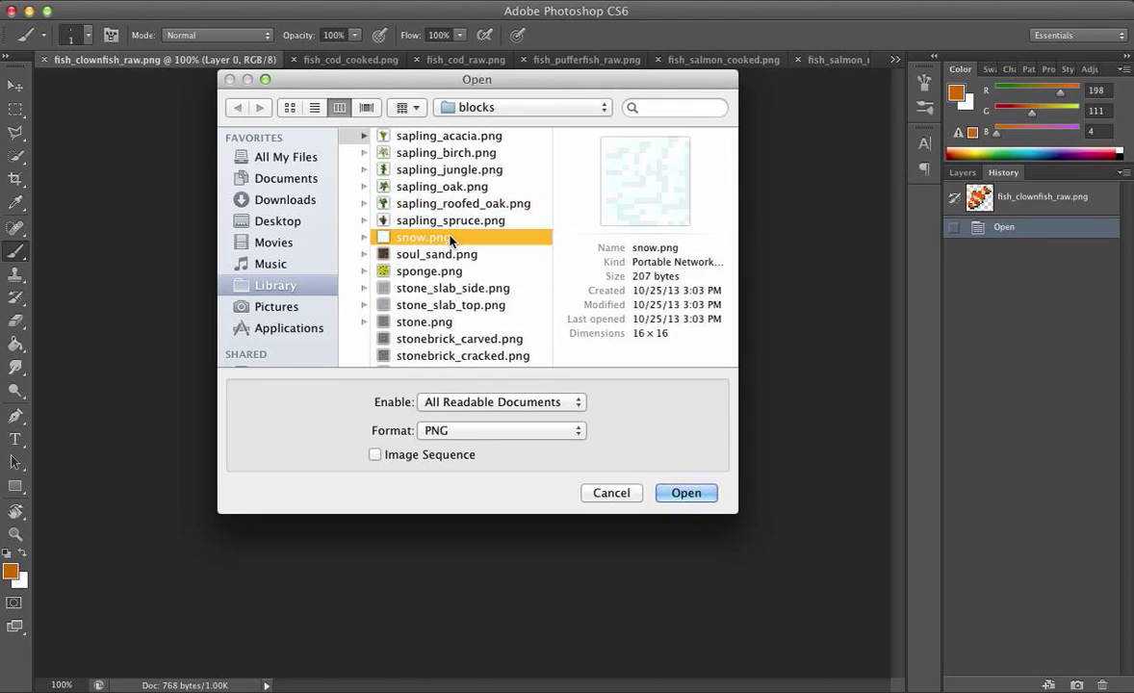
Open reeds.png from the blocks folder and set its magnification to 3200%.
{"action": "scroll", "coordinate": [449, 240], "scroll_direction": "up", "scroll_amount": 3}
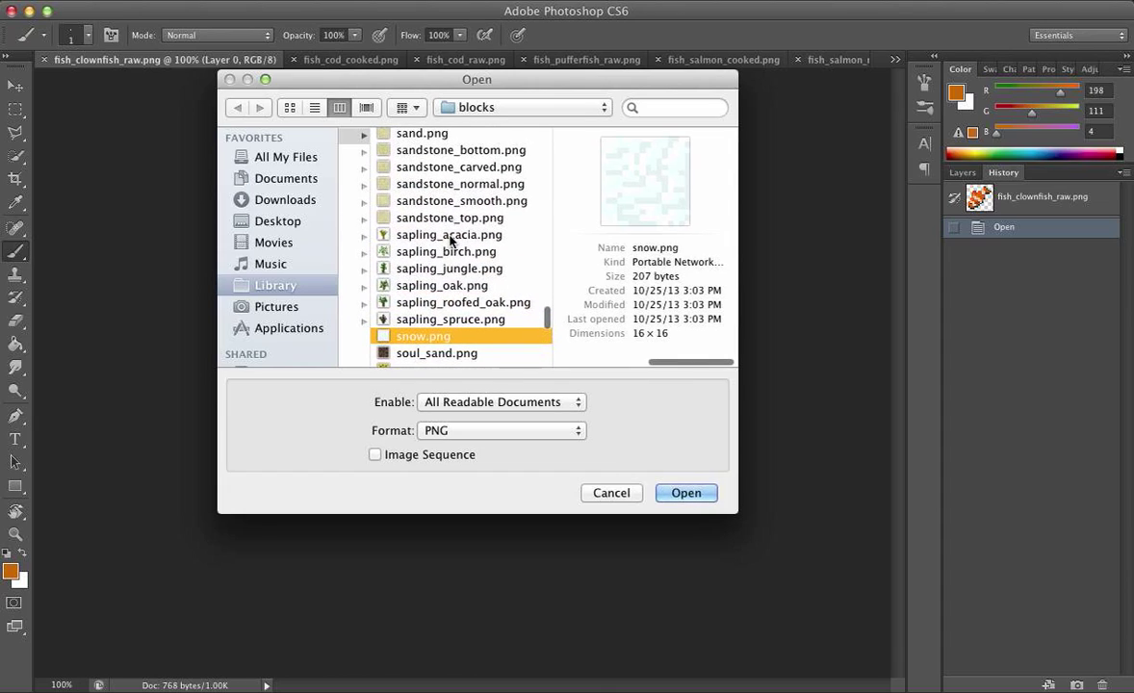
{"action": "scroll", "coordinate": [472, 223], "scroll_direction": "up", "scroll_amount": 1}
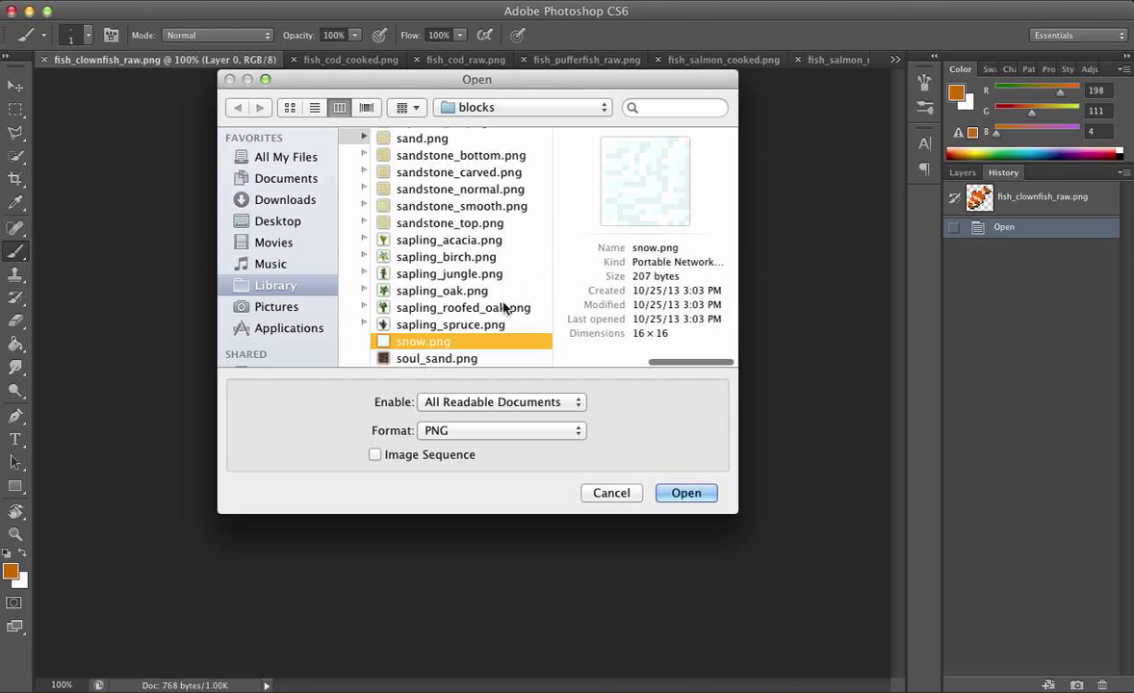
{"action": "scroll", "coordinate": [504, 306], "scroll_direction": "up", "scroll_amount": 2}
{"action": "scroll", "coordinate": [504, 306], "scroll_direction": "up", "scroll_amount": 2}
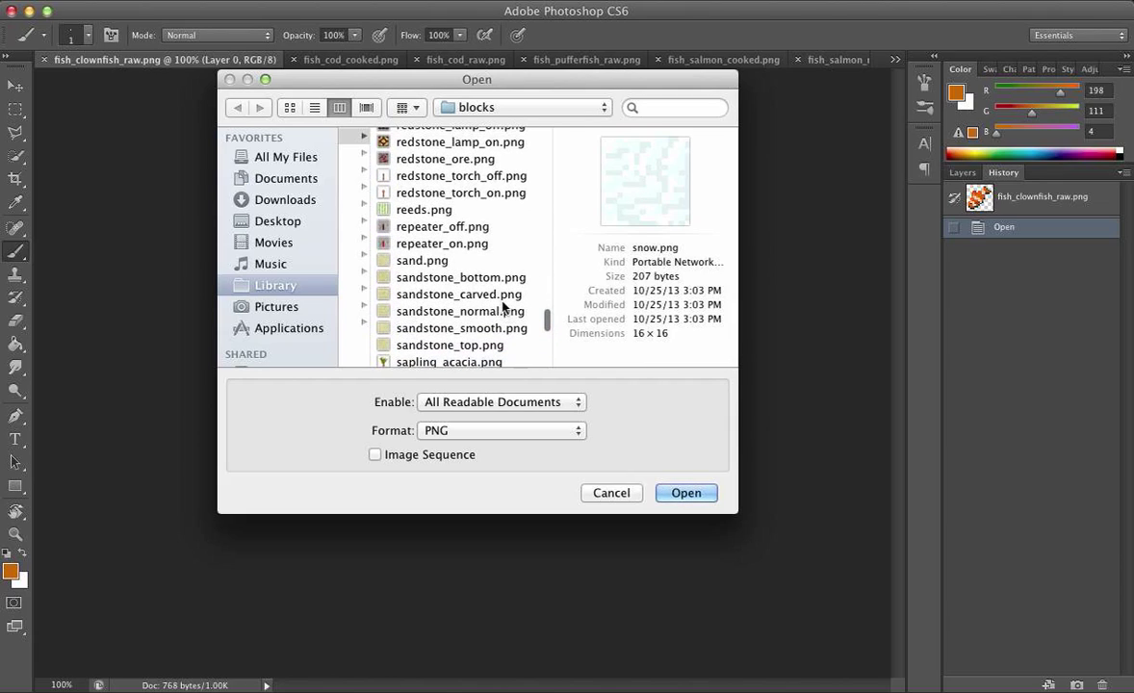
{"action": "scroll", "coordinate": [504, 306], "scroll_direction": "up", "scroll_amount": 1}
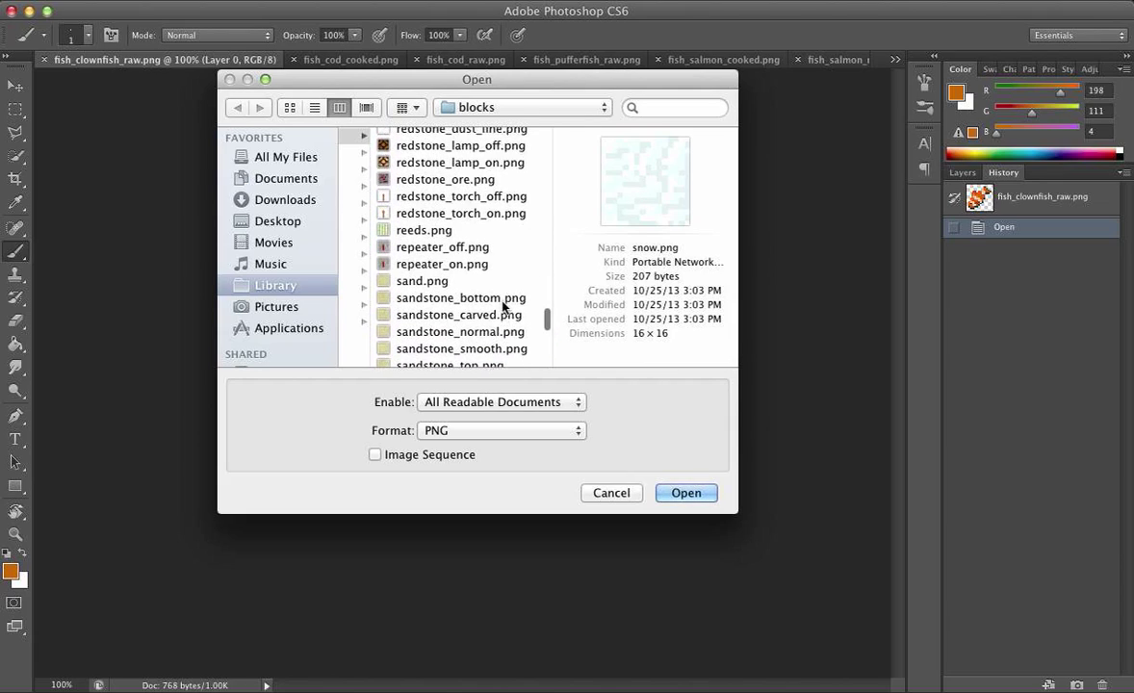
{"action": "scroll", "coordinate": [505, 306], "scroll_direction": "up", "scroll_amount": 2}
{"action": "left_click", "coordinate": [456, 282]}
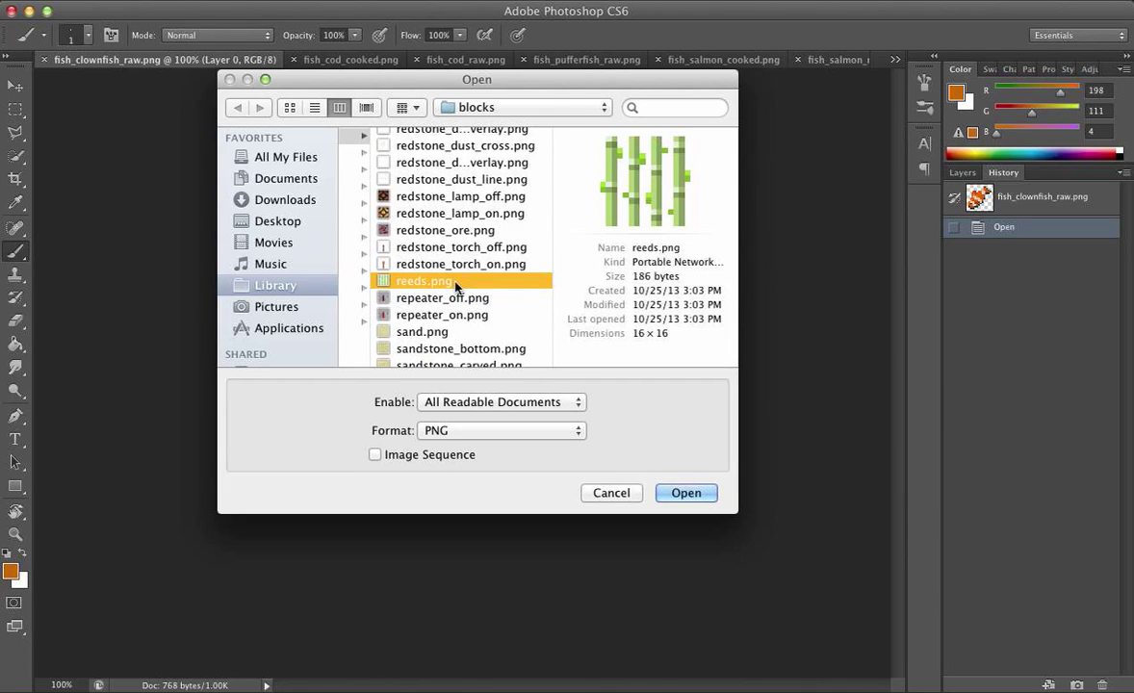
{"action": "double_click", "coordinate": [457, 282]}
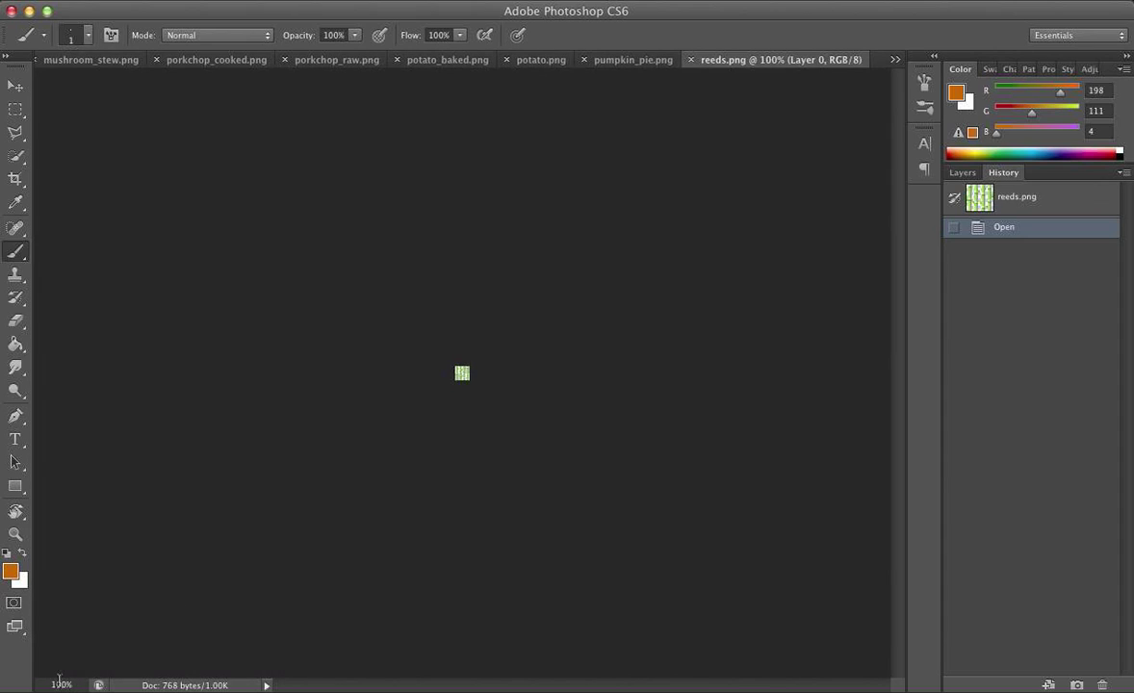
{"action": "left_click", "coordinate": [59, 681]}
{"action": "key", "text": "Return"}
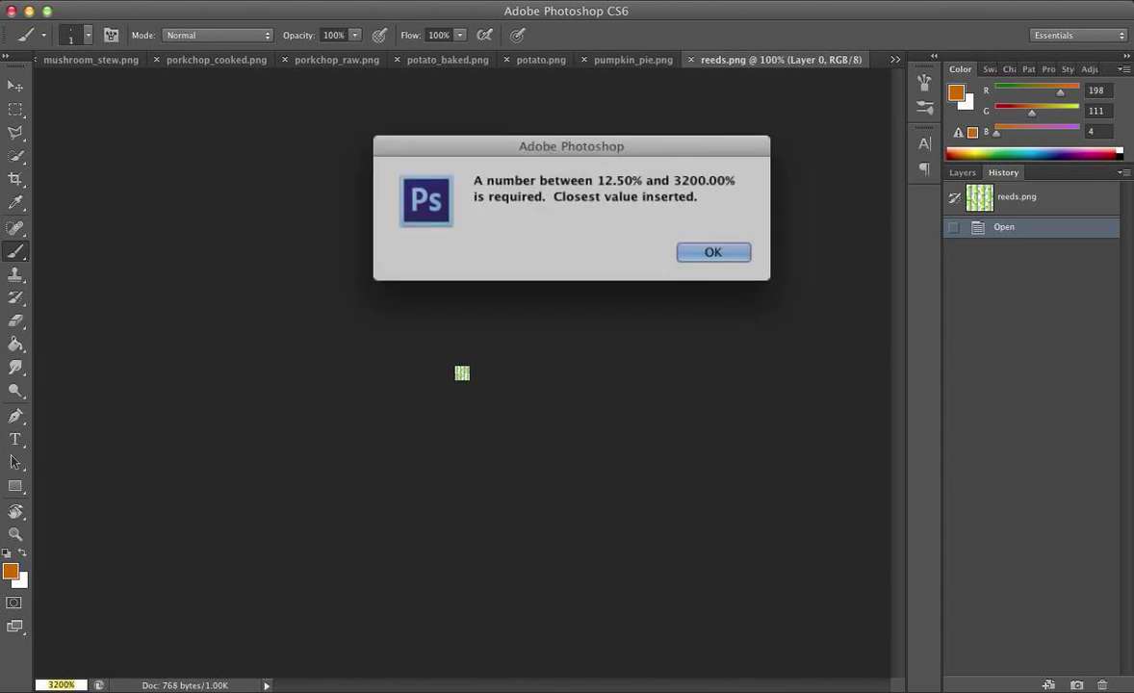
{"action": "left_click", "coordinate": [693, 248]}
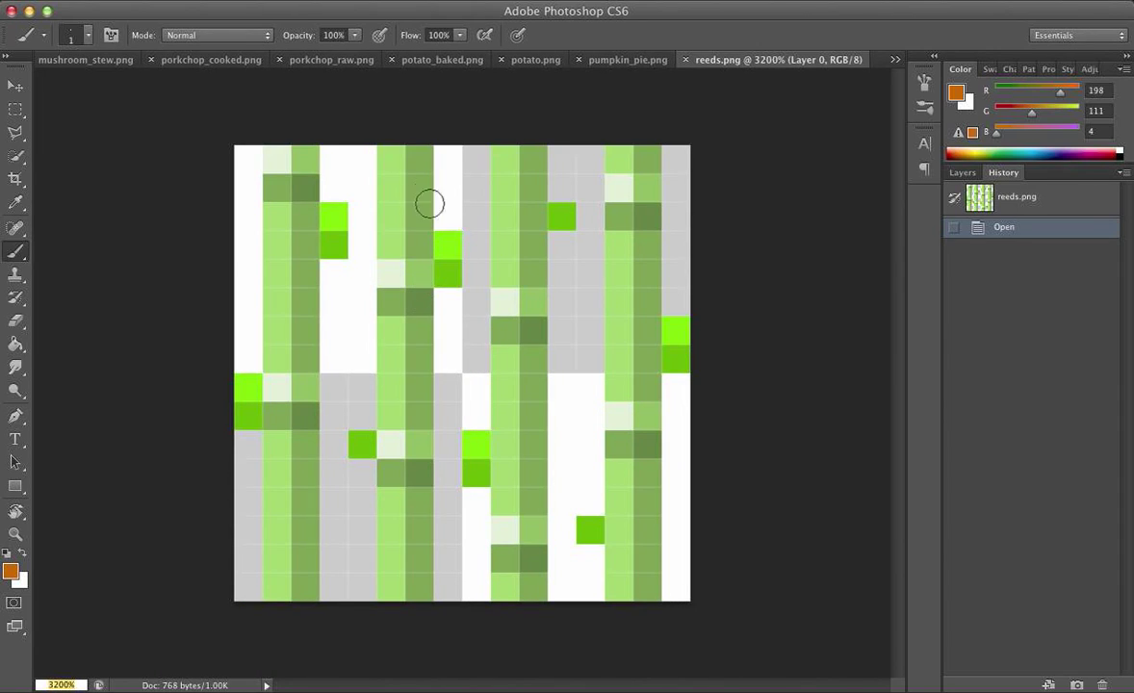
Sample the pale highlight colour at the top of the leftmost reed stalk and brush it down all four stalks to lighten them.
{"action": "left_click", "coordinate": [374, 213]}
{"action": "key", "text": "super+z"}
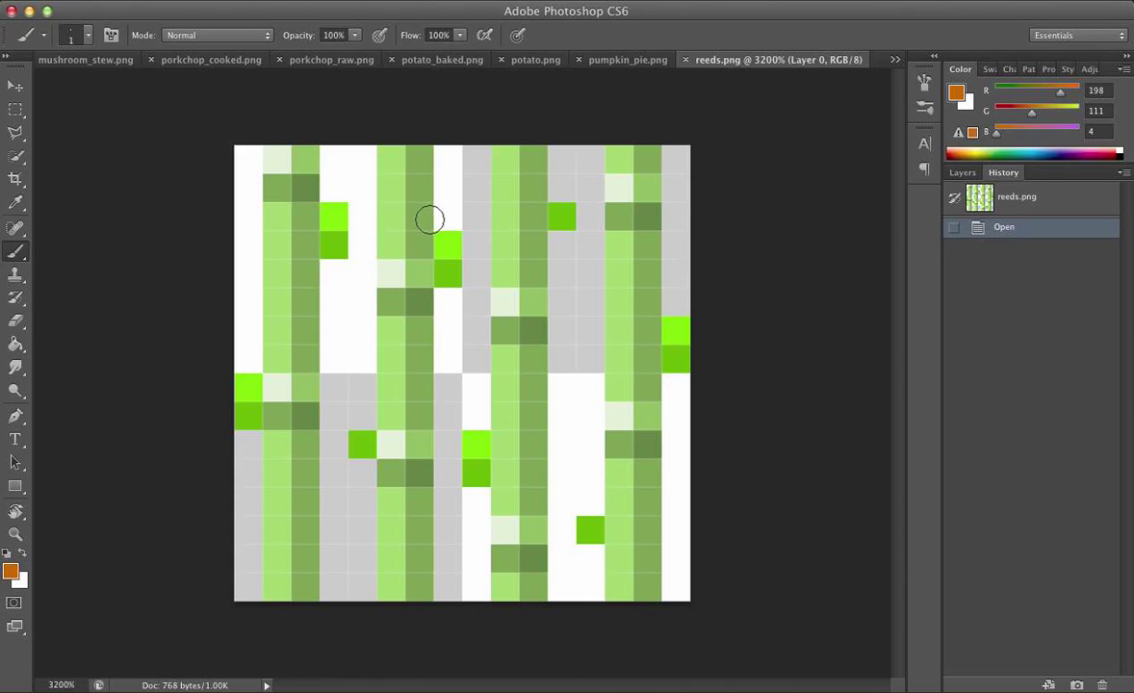
{"action": "key", "text": "i"}
{"action": "left_click", "coordinate": [276, 154]}
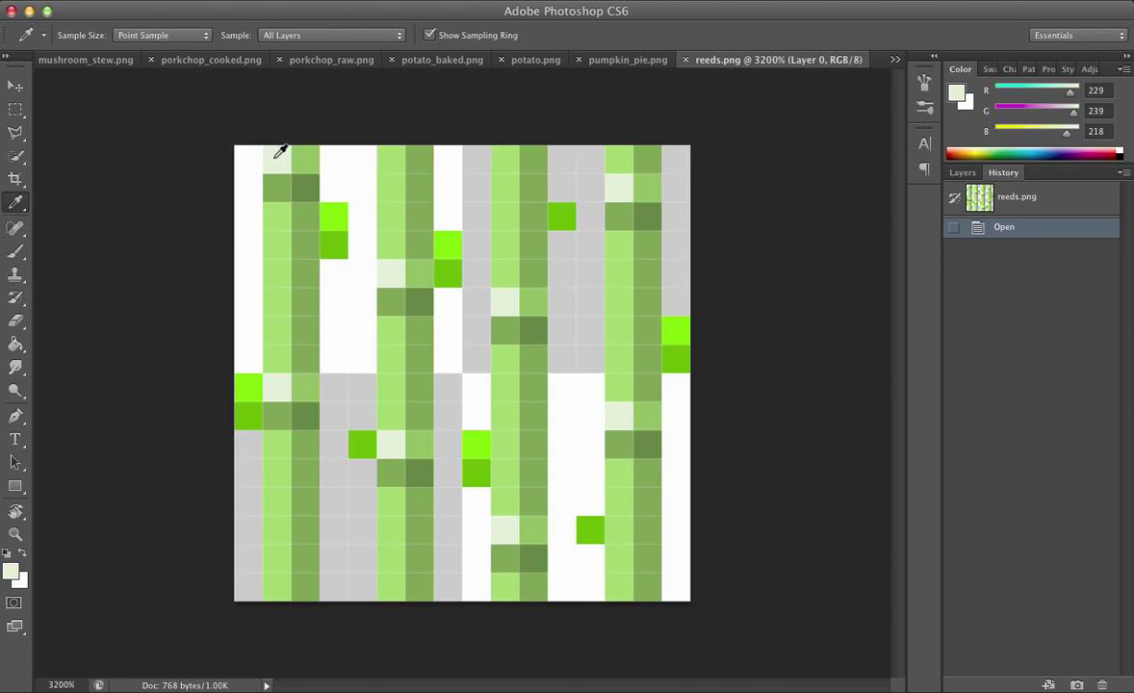
{"action": "key", "text": "b"}
{"action": "left_click_drag", "start_coordinate": [274, 152], "coordinate": [289, 639]}
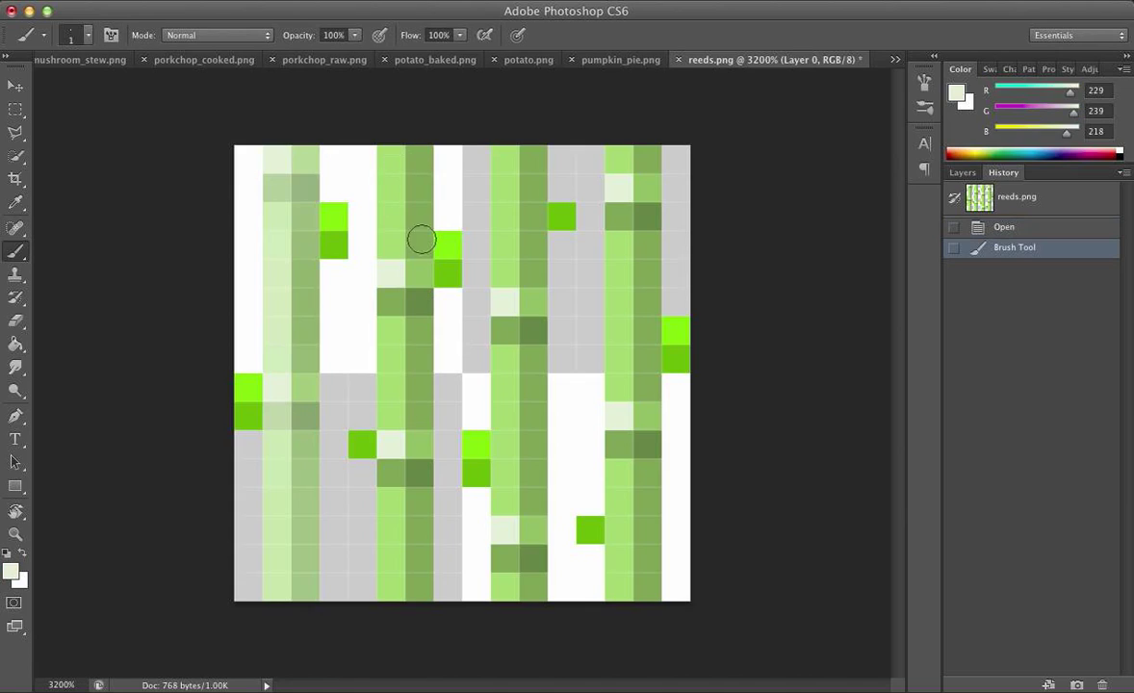
{"action": "mouse_move", "coordinate": [405, 173]}
{"action": "left_mouse_down"}
{"action": "mouse_move", "coordinate": [410, 373]}
{"action": "mouse_move", "coordinate": [396, 632]}
{"action": "left_mouse_up"}
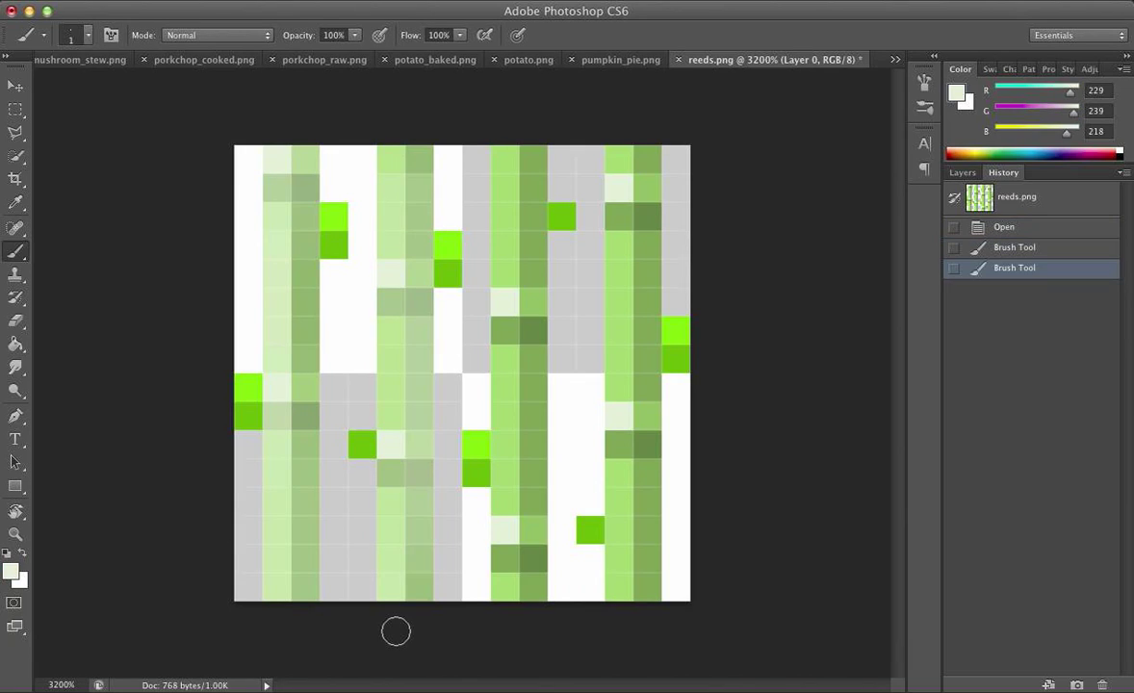
{"action": "mouse_move", "coordinate": [525, 152]}
{"action": "left_mouse_down"}
{"action": "mouse_move", "coordinate": [525, 342]}
{"action": "mouse_move", "coordinate": [511, 648]}
{"action": "left_mouse_up"}
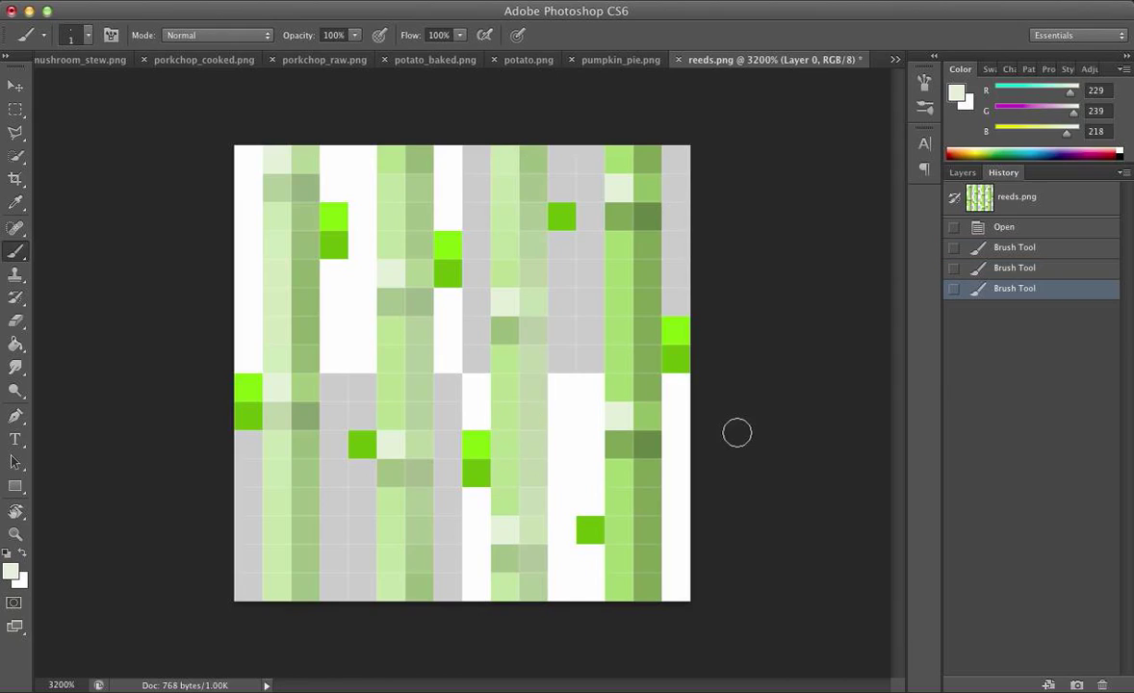
{"action": "left_click_drag", "start_coordinate": [644, 165], "coordinate": [628, 664]}
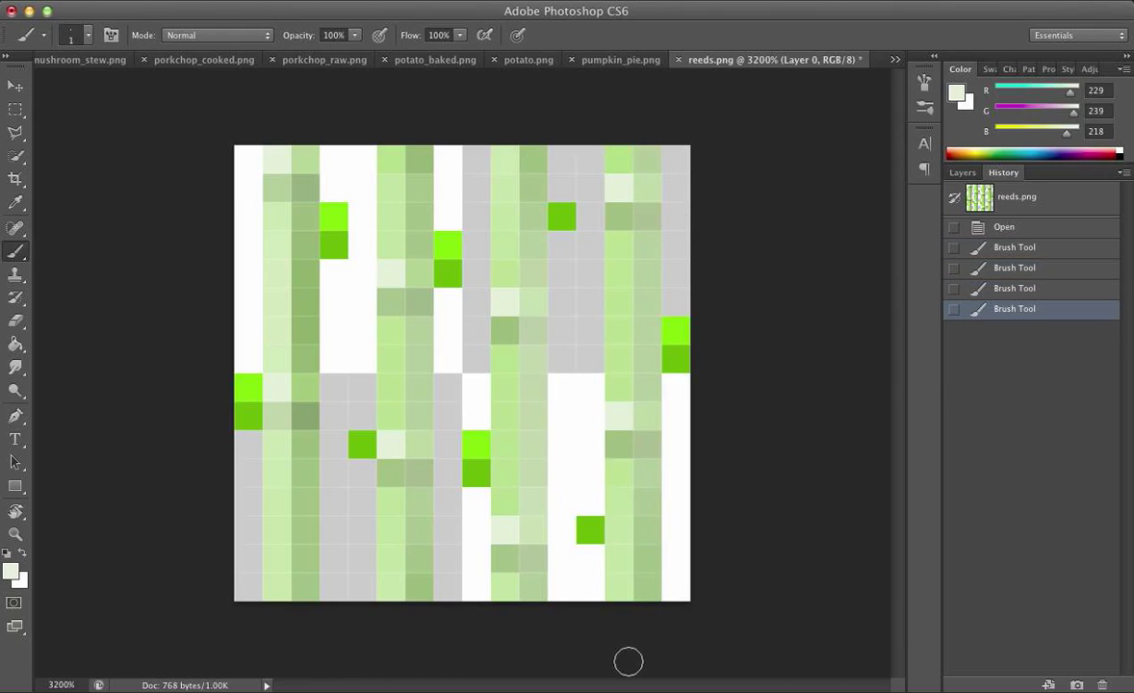
Brush the same pale colour over the bright green leaf pixels beside the reed stalks to lighten them.
{"action": "left_click_drag", "start_coordinate": [256, 398], "coordinate": [252, 420]}
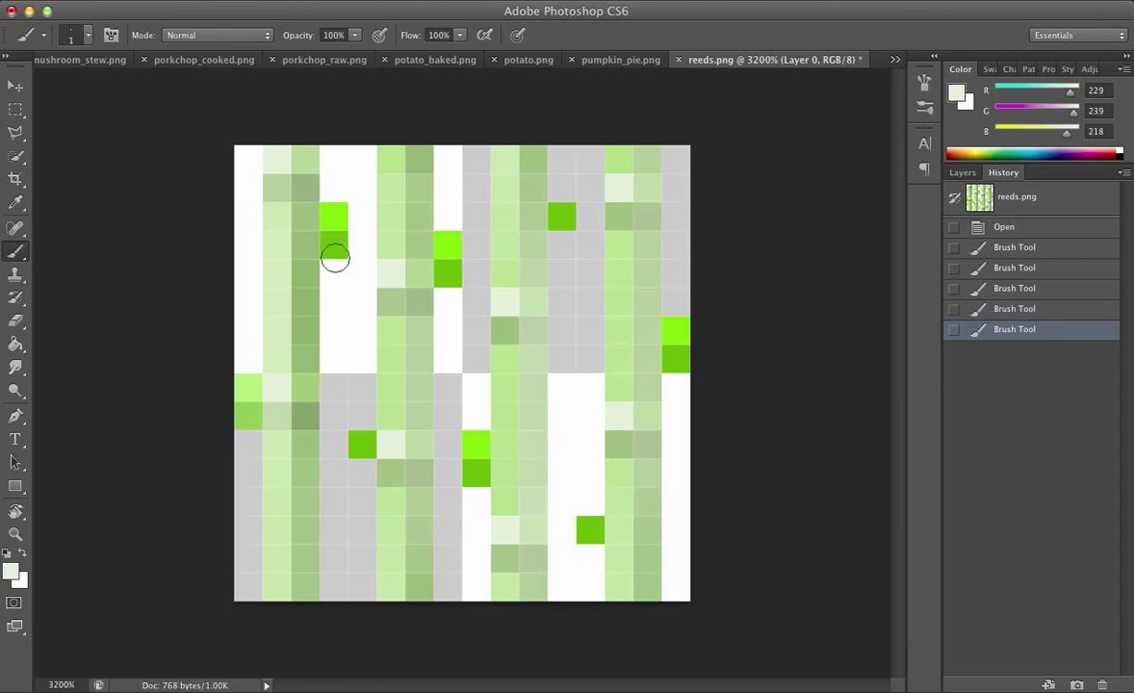
{"action": "left_click_drag", "start_coordinate": [334, 228], "coordinate": [334, 249]}
{"action": "left_click", "coordinate": [368, 450]}
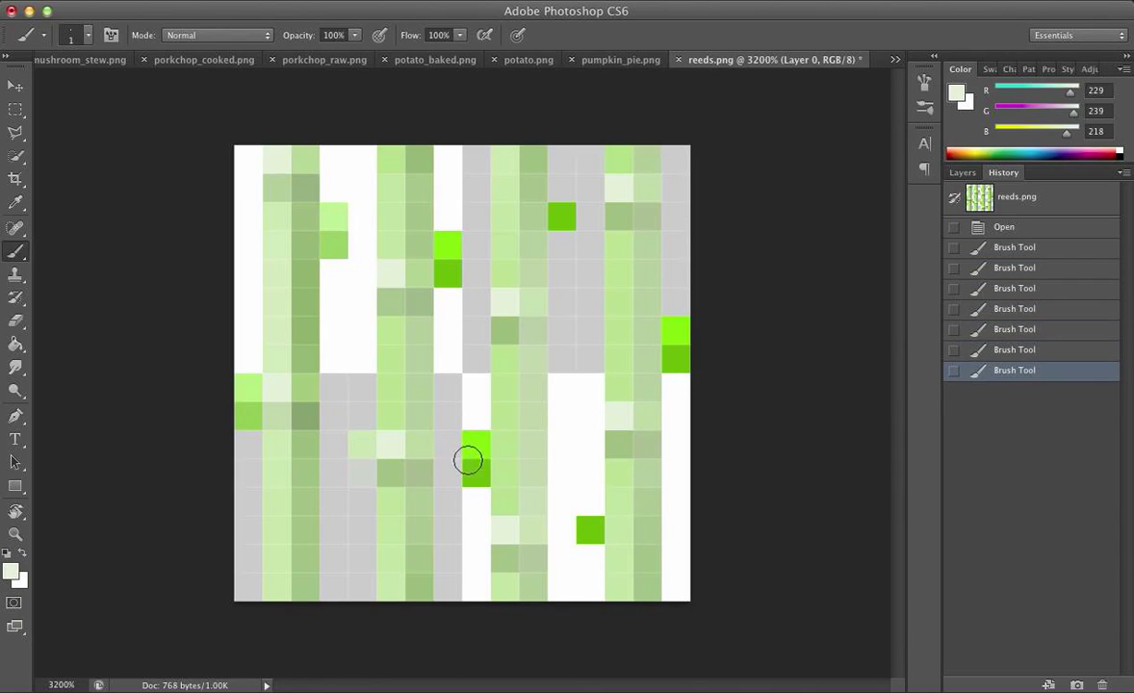
{"action": "left_click", "coordinate": [469, 461]}
{"action": "left_click", "coordinate": [448, 257]}
{"action": "left_click", "coordinate": [562, 220]}
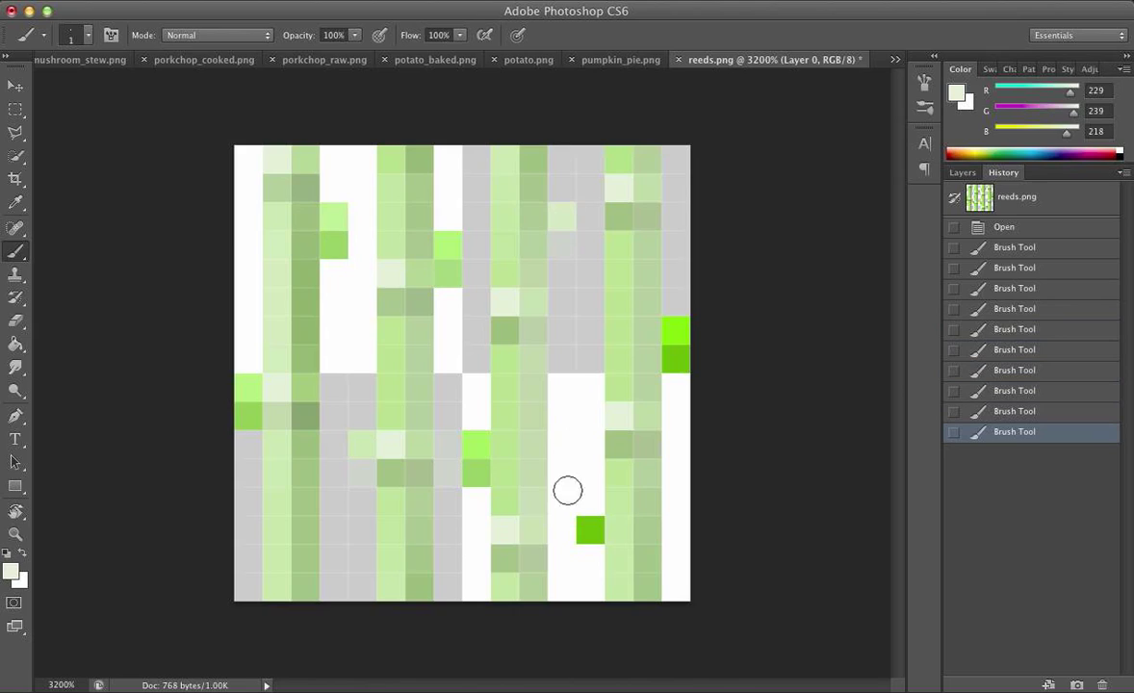
{"action": "left_click", "coordinate": [590, 528]}
{"action": "left_click_drag", "start_coordinate": [475, 445], "coordinate": [477, 462]}
{"action": "left_click_drag", "start_coordinate": [674, 331], "coordinate": [674, 360]}
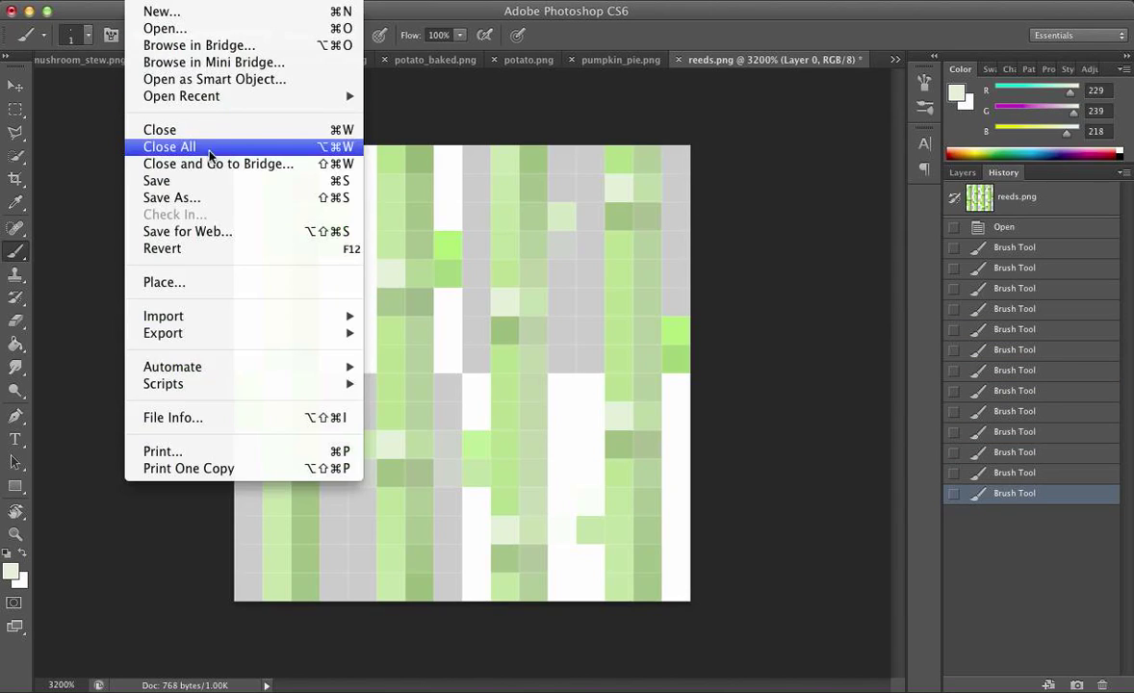
Save the recoloured reeds.png and close the document.
{"action": "left_click", "coordinate": [199, 177]}
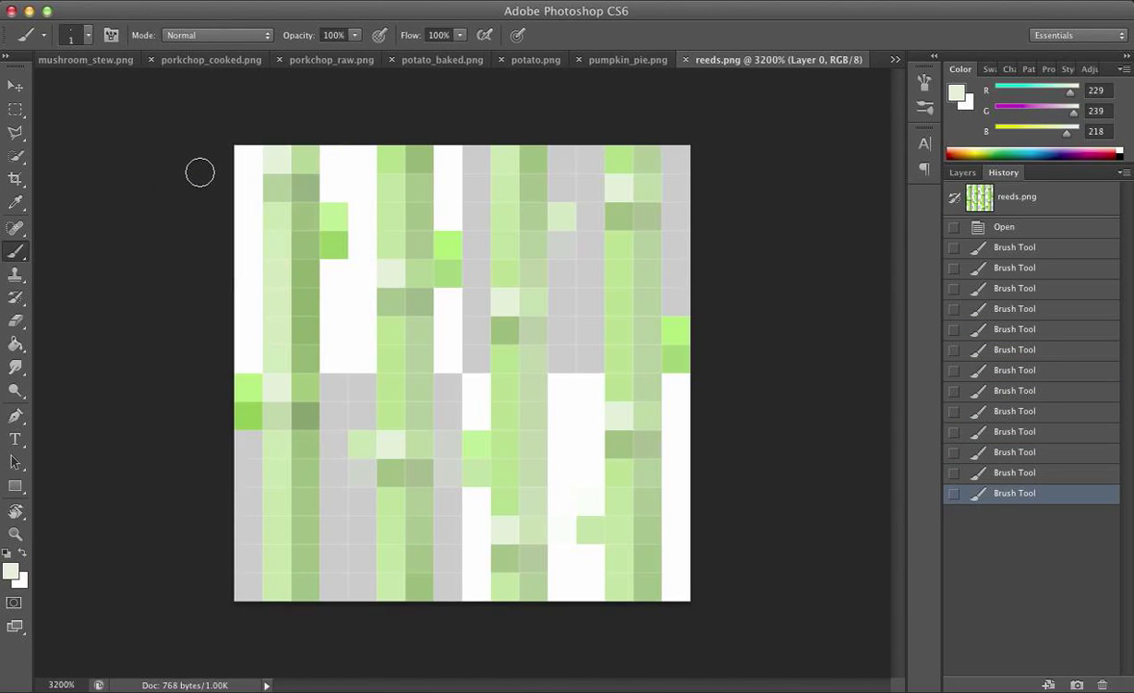
{"action": "left_click", "coordinate": [685, 61]}
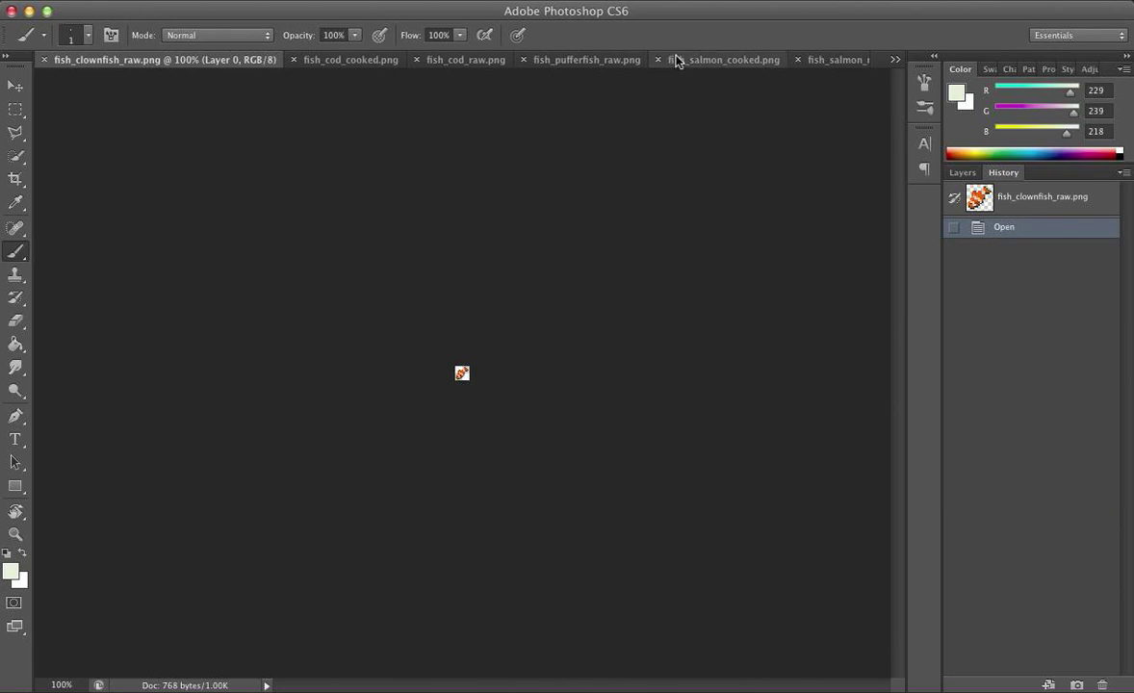
Start opening another texture and browse the blocks folder, previewing the bed head, brewing stand, brick and cactus_bottom.png textures.
{"action": "left_click", "coordinate": [149, 0]}
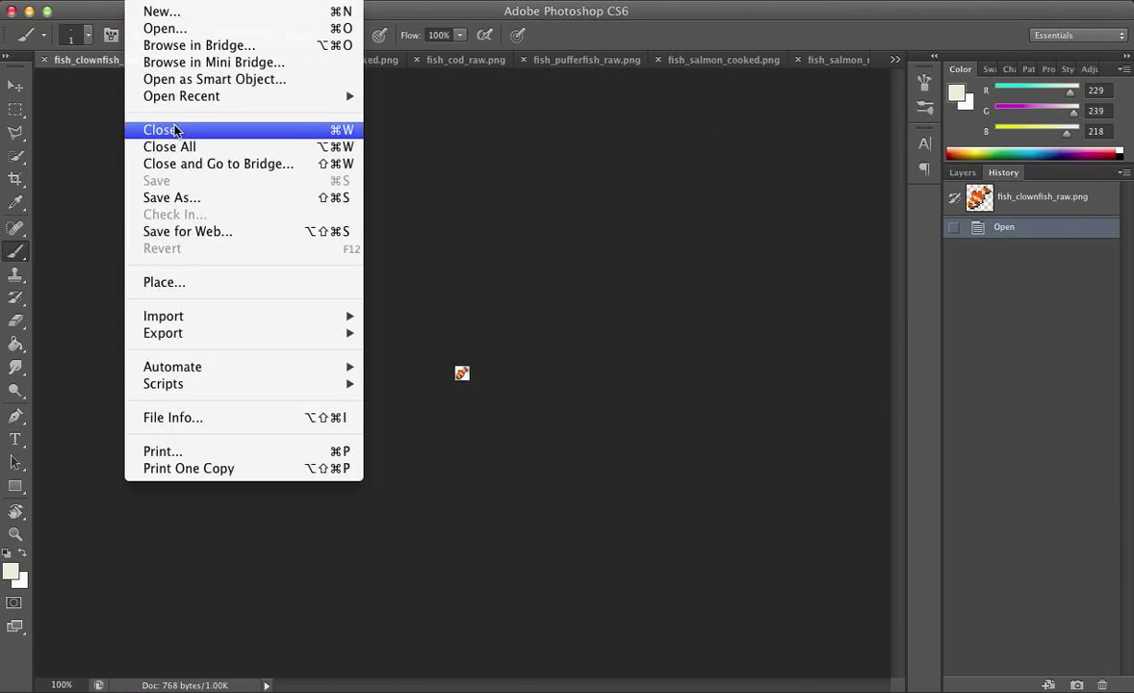
{"action": "left_click", "coordinate": [223, 32]}
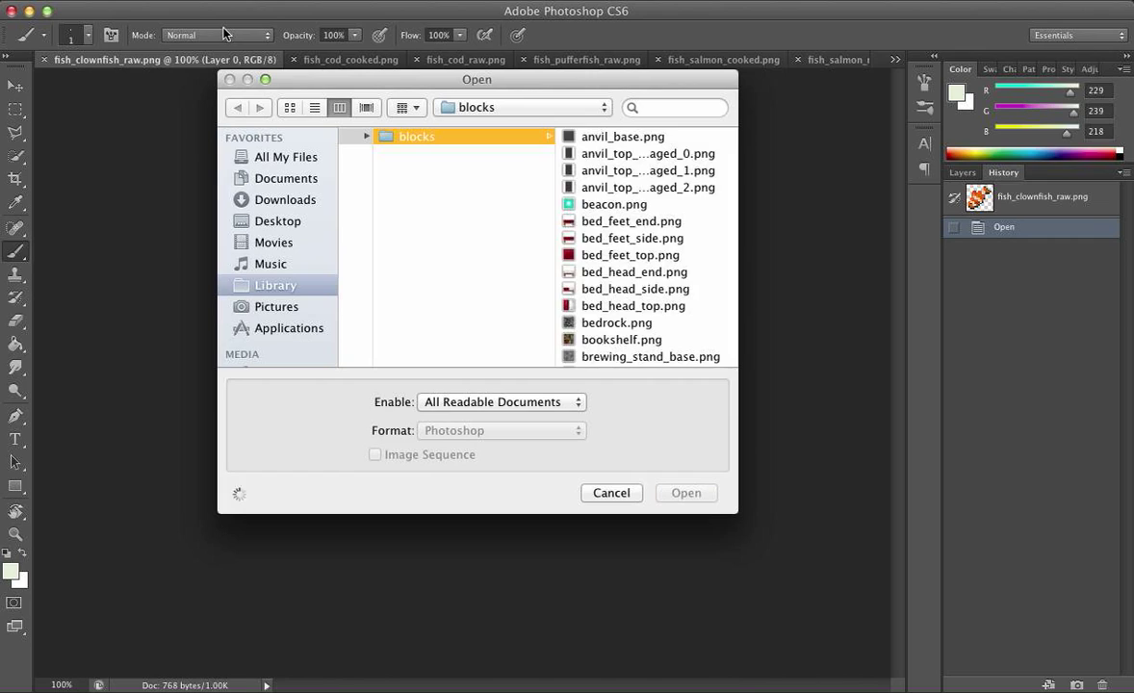
{"action": "left_click", "coordinate": [608, 306]}
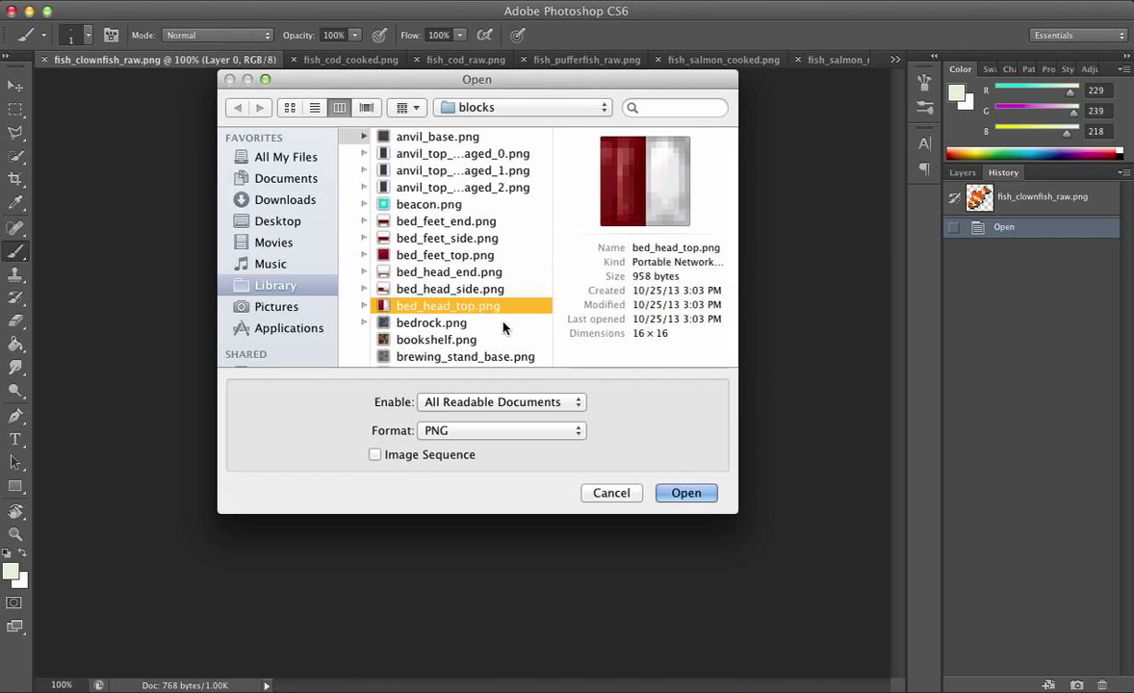
{"action": "left_click", "coordinate": [506, 324]}
{"action": "left_click", "coordinate": [499, 356]}
{"action": "scroll", "coordinate": [497, 355], "scroll_direction": "down", "scroll_amount": 5}
{"action": "left_click", "coordinate": [488, 261]}
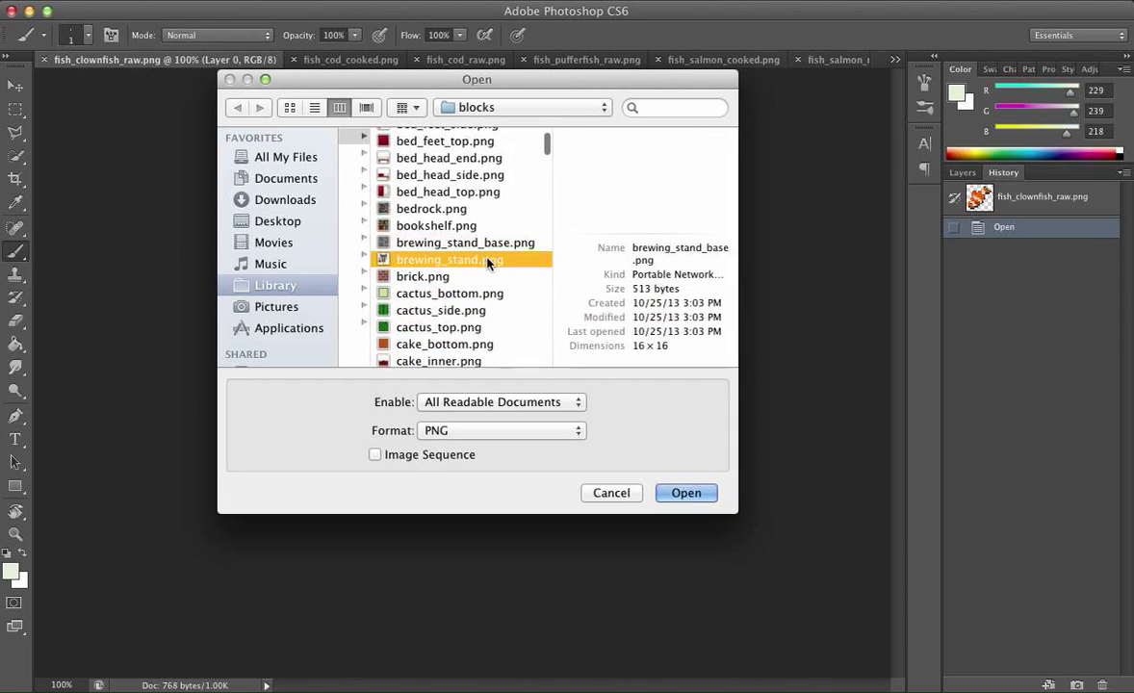
{"action": "left_click", "coordinate": [486, 277]}
{"action": "left_click", "coordinate": [487, 294]}
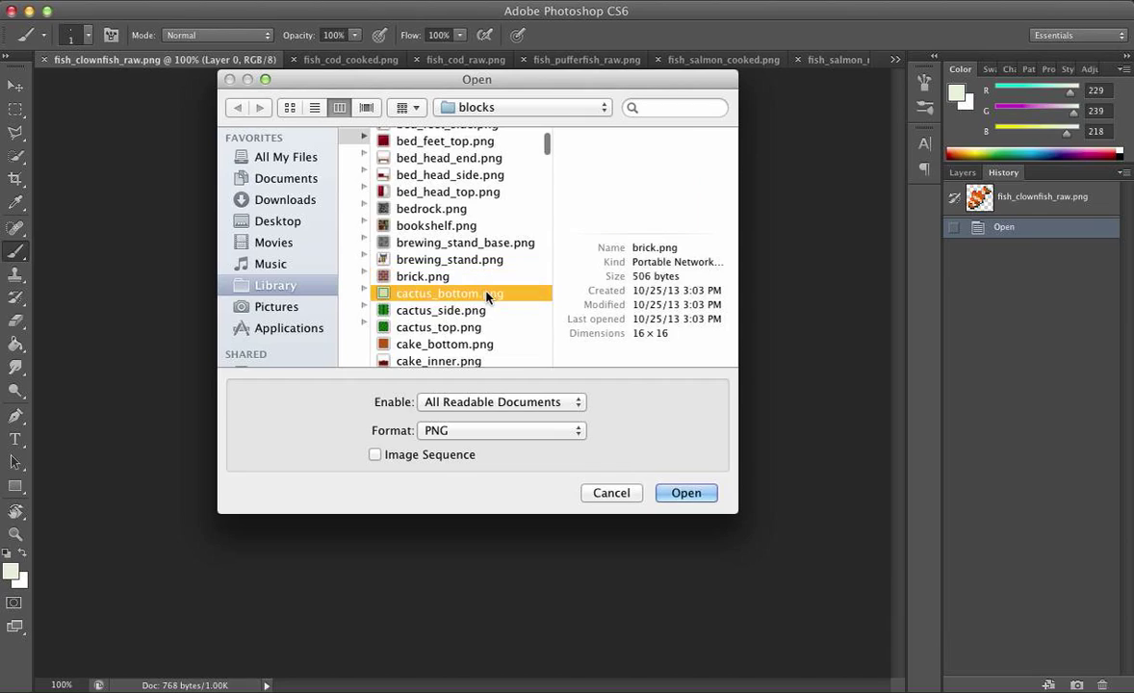
Browse further through the block textures, previewing cake_side.png, cake_top.png and clay.png, down to the destroy_stage files.
{"action": "scroll", "coordinate": [424, 264], "scroll_direction": "down", "scroll_amount": 5}
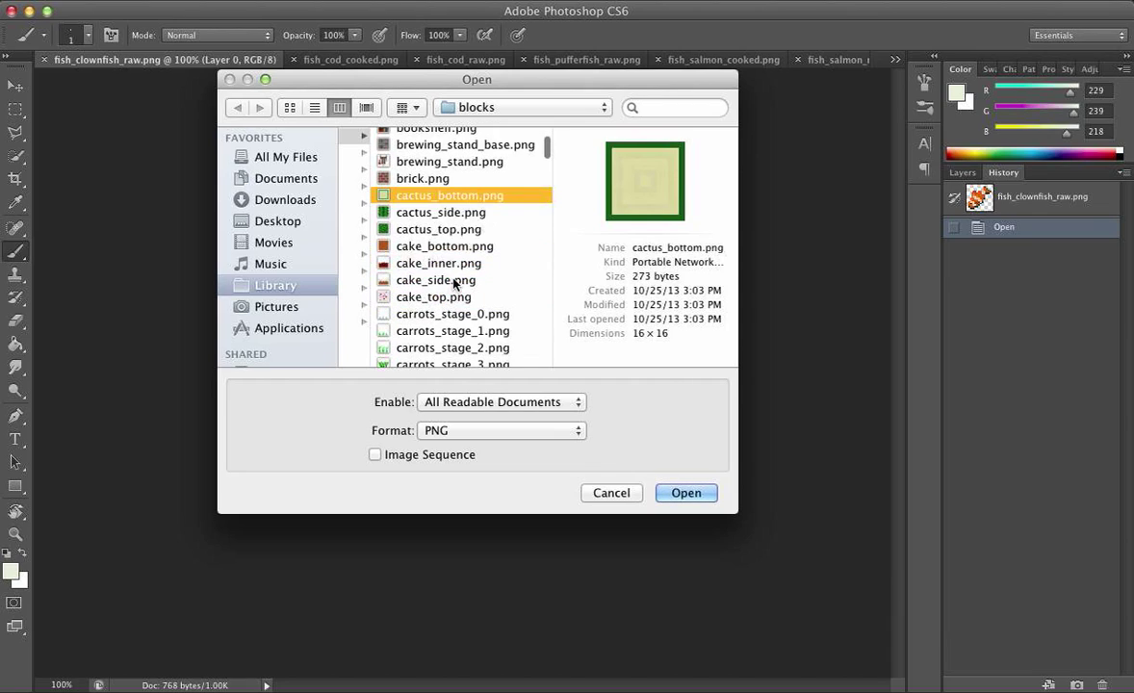
{"action": "left_click", "coordinate": [430, 262]}
{"action": "left_click", "coordinate": [455, 280]}
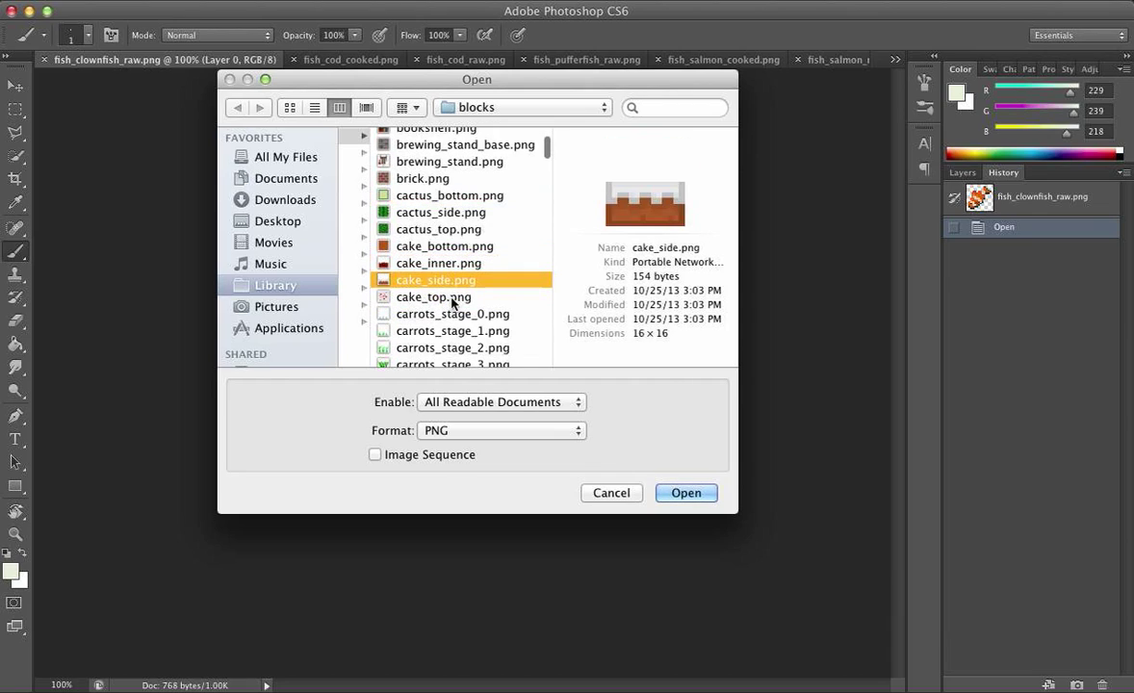
{"action": "left_click", "coordinate": [452, 299]}
{"action": "scroll", "coordinate": [452, 300], "scroll_direction": "down", "scroll_amount": 8}
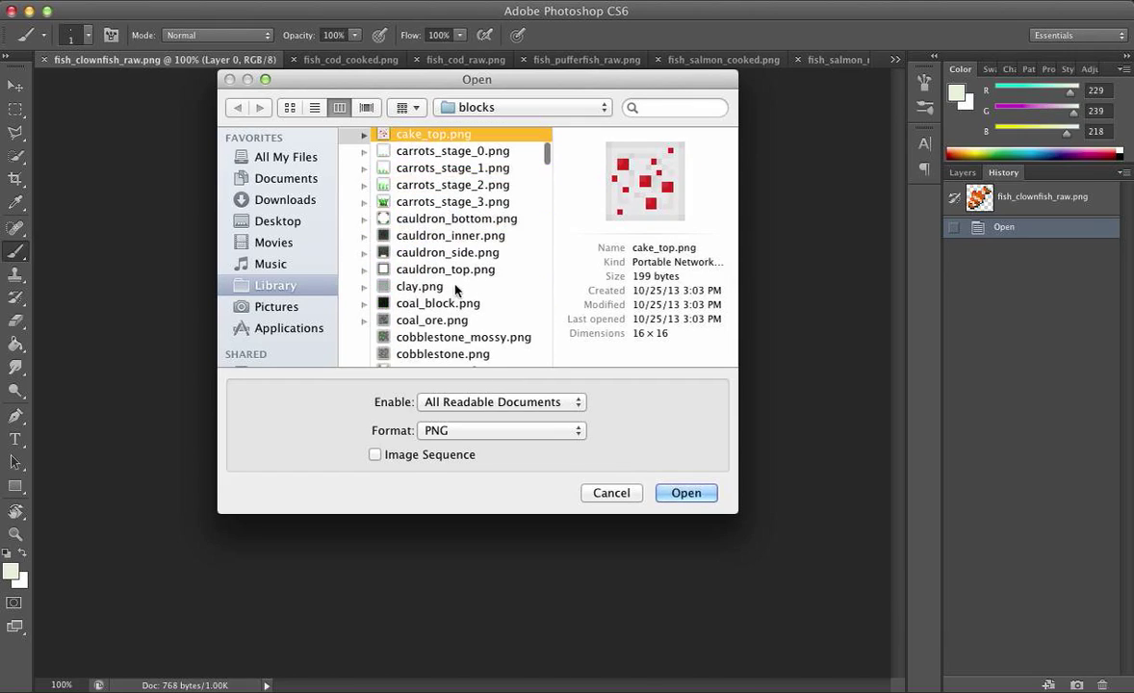
{"action": "left_click", "coordinate": [424, 286]}
{"action": "scroll", "coordinate": [424, 289], "scroll_direction": "down", "scroll_amount": 2}
{"action": "scroll", "coordinate": [429, 279], "scroll_direction": "down", "scroll_amount": 8}
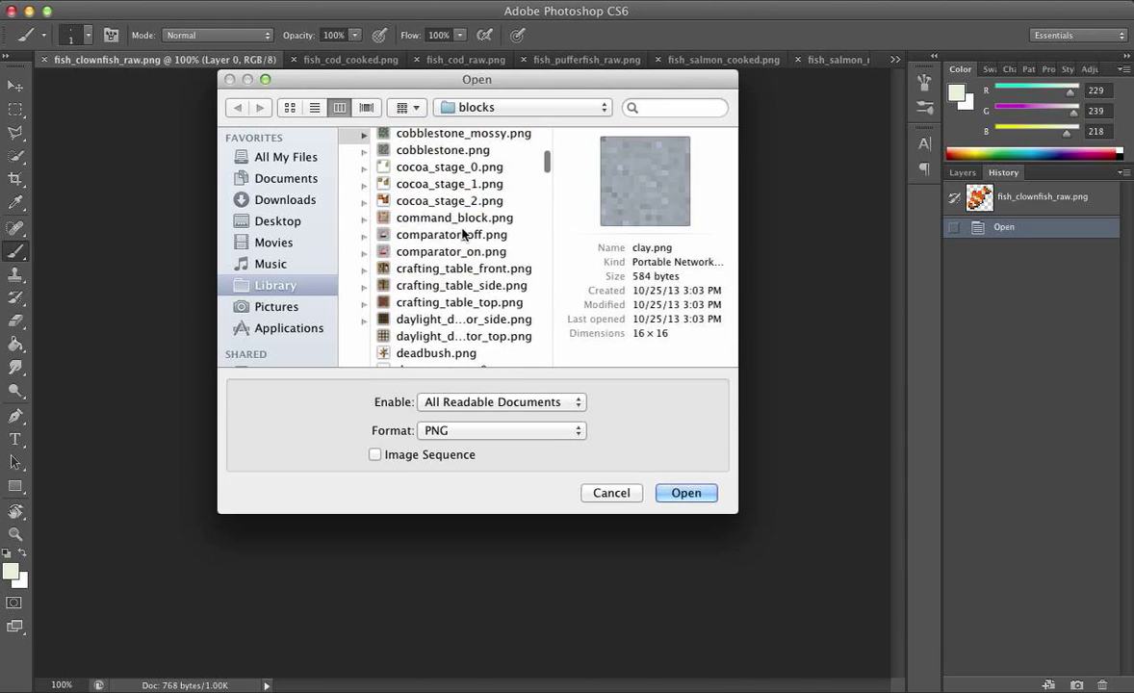
{"action": "scroll", "coordinate": [446, 250], "scroll_direction": "down", "scroll_amount": 5}
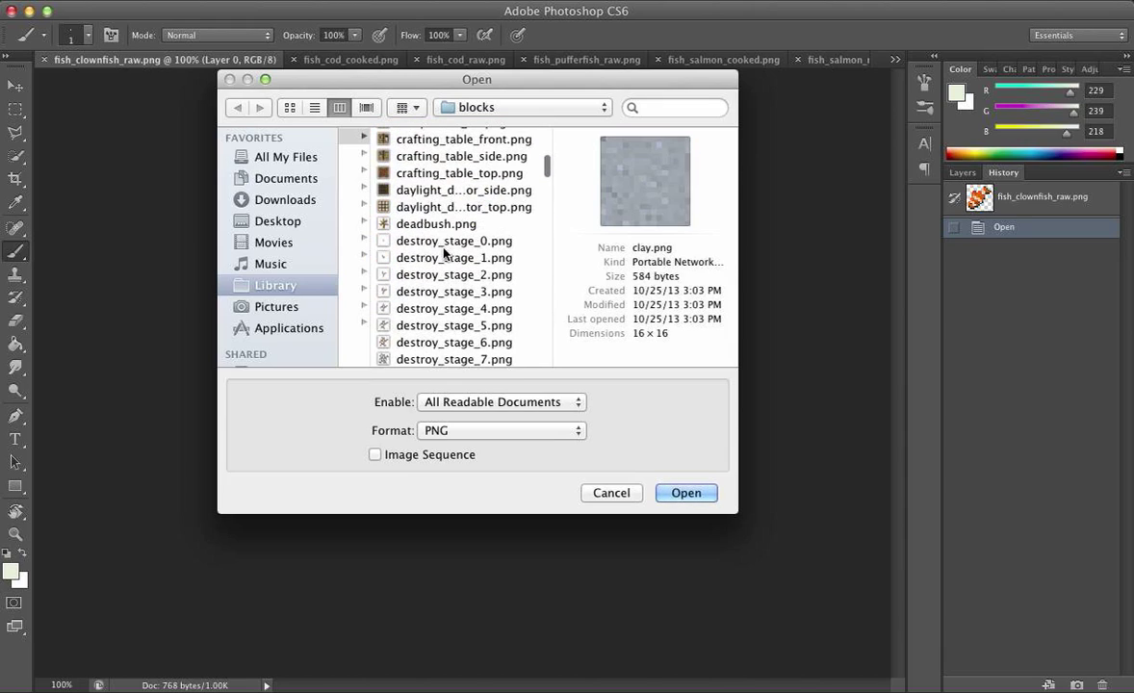
Open all ten block-breaking textures, destroy_stage_0.png through destroy_stage_9.png, from the blocks folder.
{"action": "left_click", "coordinate": [446, 243]}
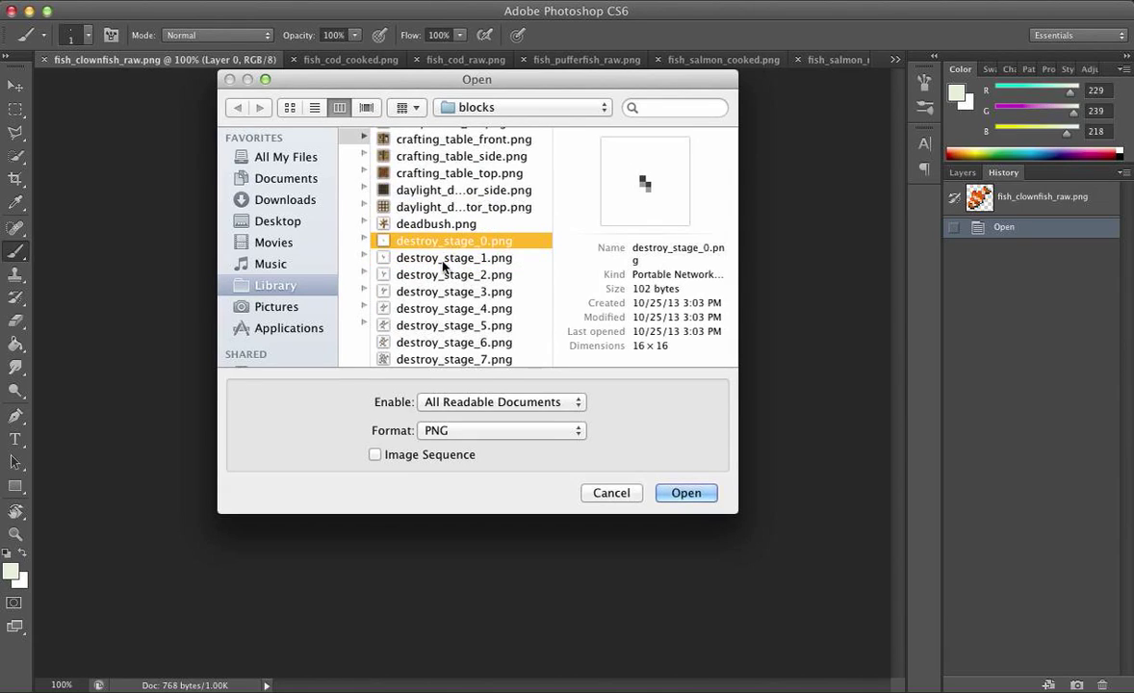
{"action": "scroll", "coordinate": [445, 252], "scroll_direction": "down", "scroll_amount": 5}
{"action": "scroll", "coordinate": [444, 262], "scroll_direction": "up", "scroll_amount": 7}
{"action": "scroll", "coordinate": [444, 264], "scroll_direction": "down", "scroll_amount": 3}
{"action": "left_click_drag", "start_coordinate": [532, 170], "coordinate": [528, 231]}
{"action": "left_click_drag", "start_coordinate": [526, 316], "coordinate": [511, 169]}
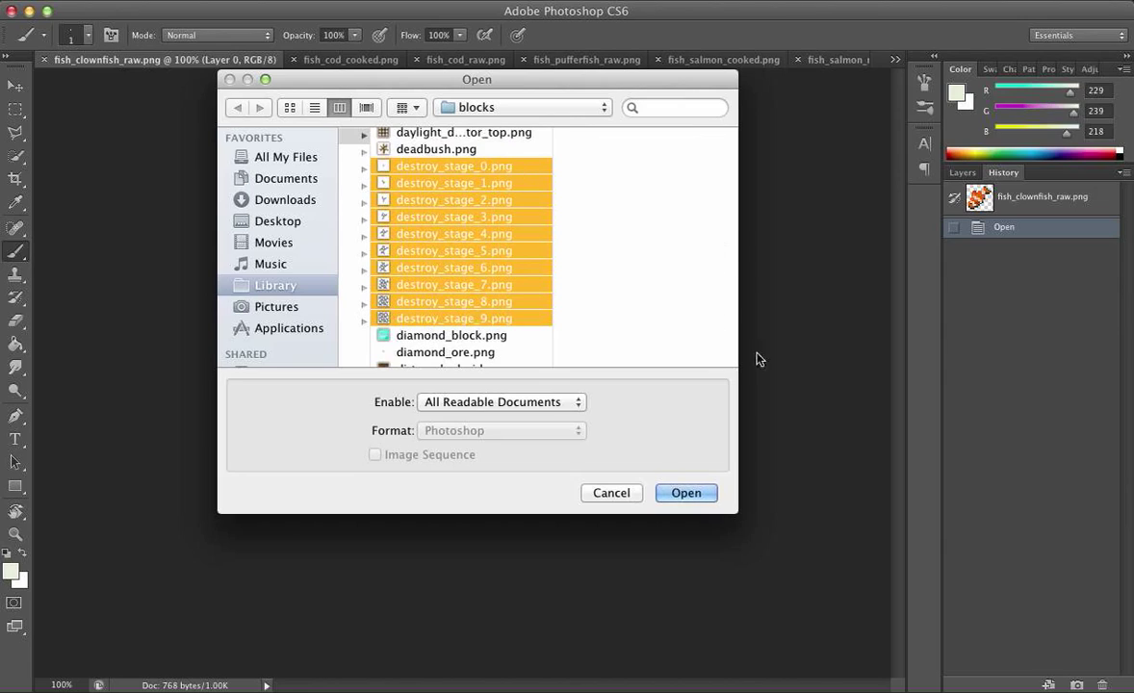
{"action": "left_click", "coordinate": [682, 493]}
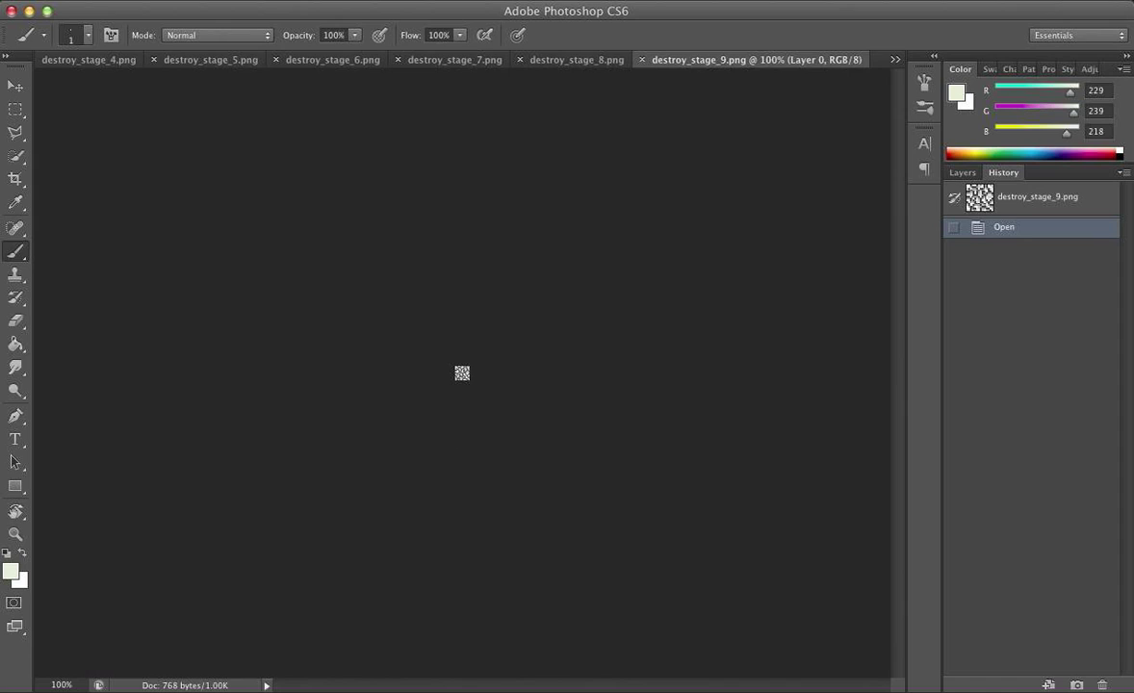
Switch to the destroy_stage_0.png document and set its magnification to 3200%.
{"action": "left_click", "coordinate": [896, 60]}
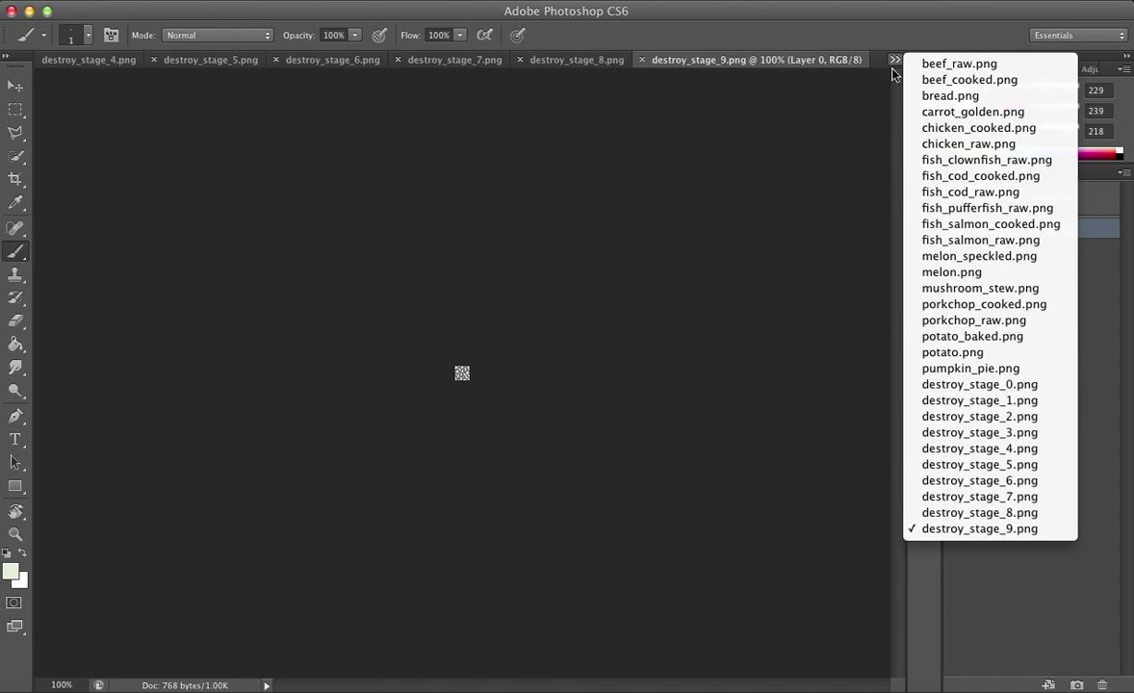
{"action": "left_click", "coordinate": [972, 384]}
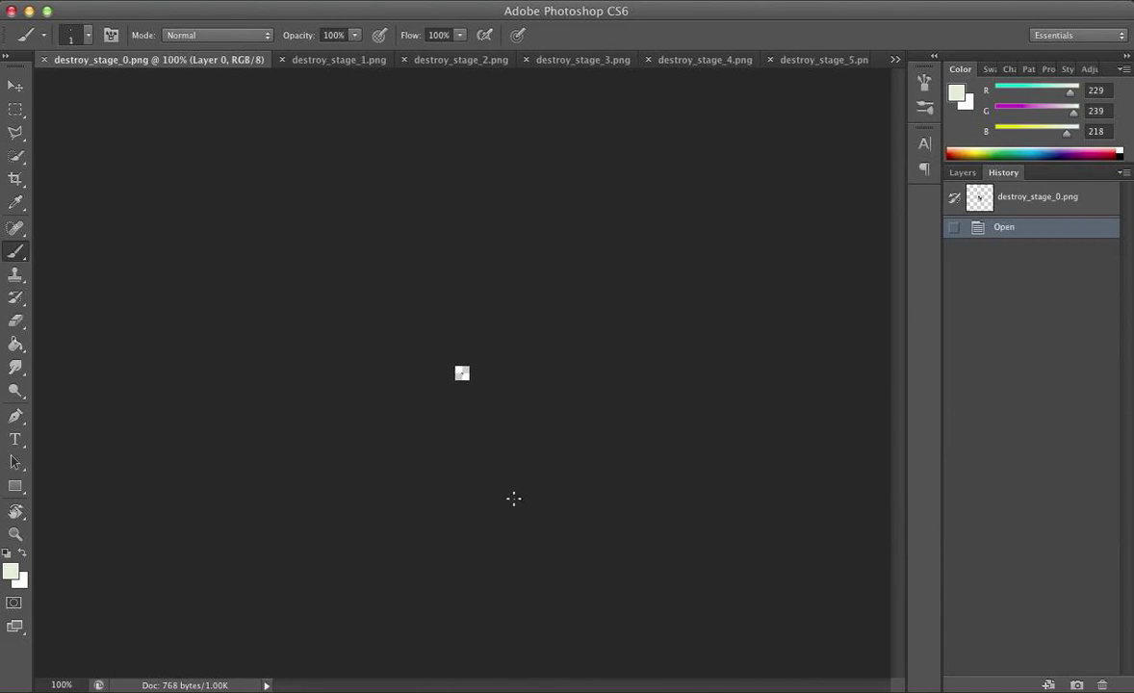
{"action": "left_click", "coordinate": [59, 684]}
{"action": "key", "text": "Return"}
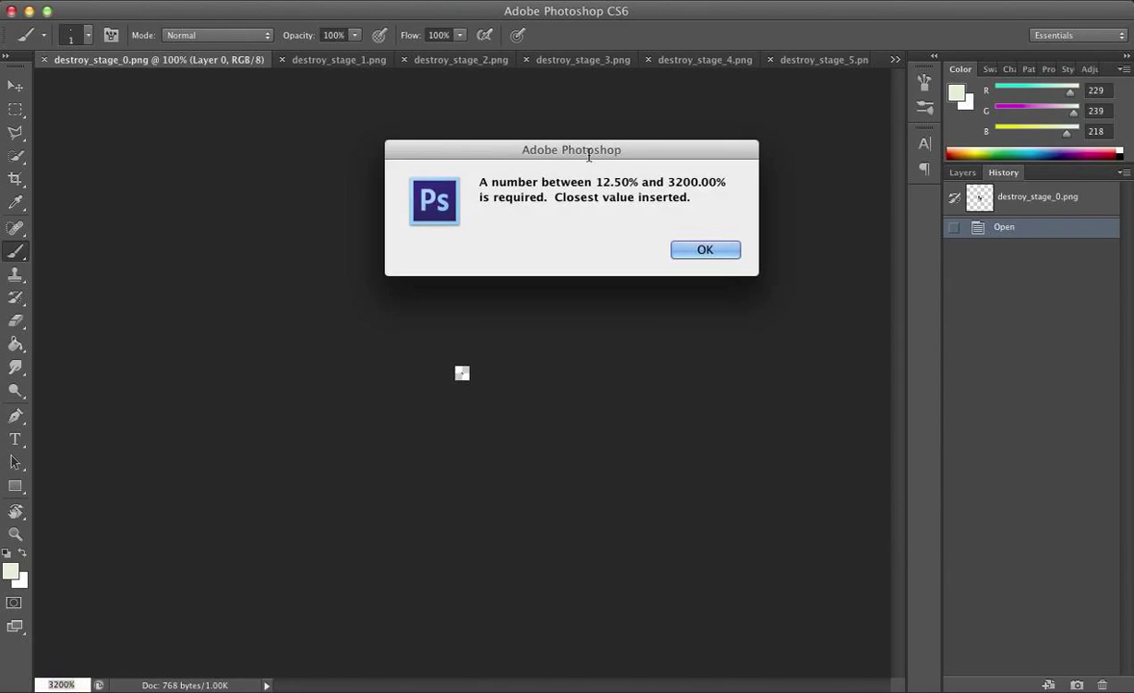
{"action": "left_click", "coordinate": [703, 251]}
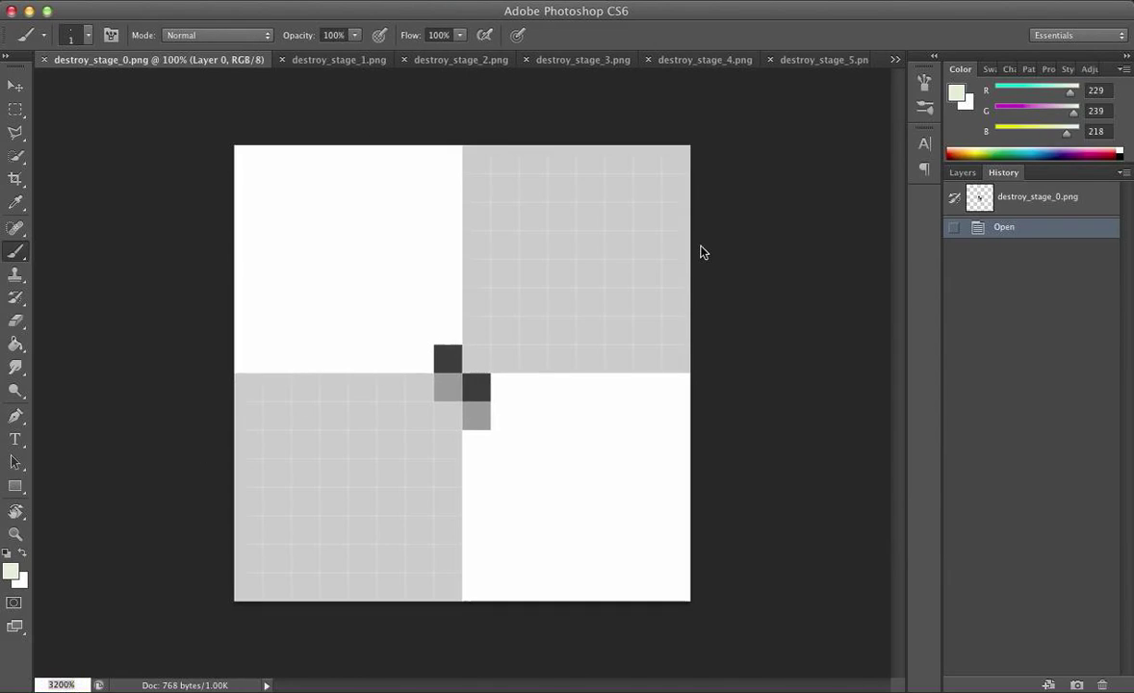
Switch to the destroy_stage_1.png document and set its magnification to 3200%.
{"action": "left_click", "coordinate": [311, 64]}
{"action": "left_click", "coordinate": [64, 685]}
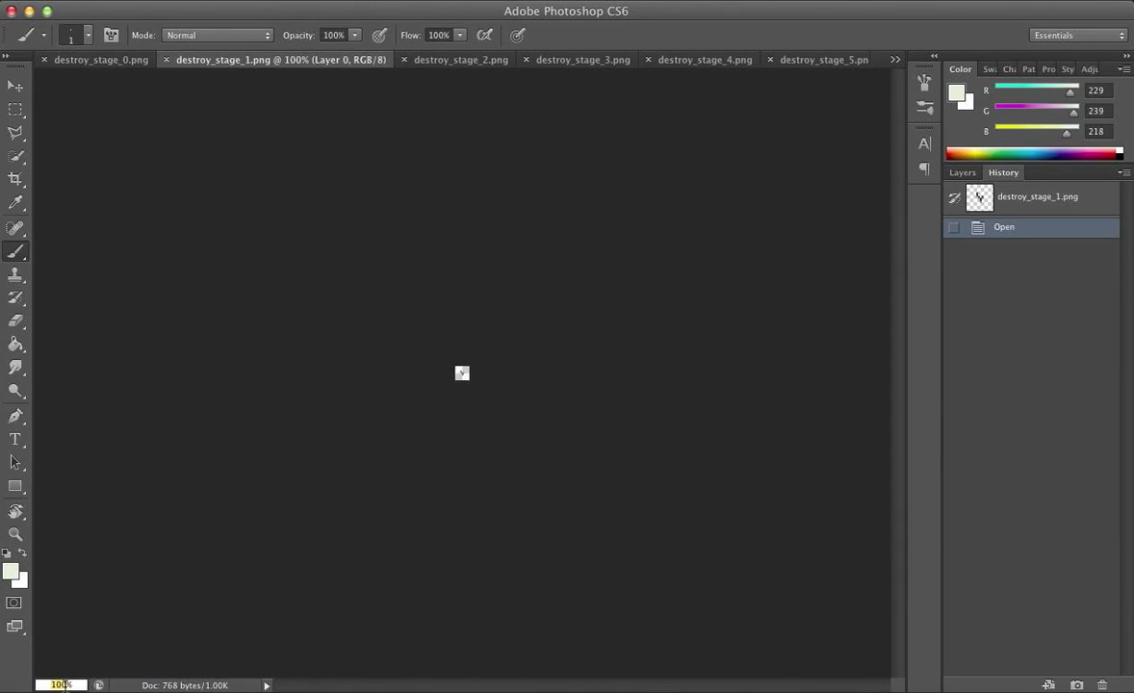
{"action": "type", "text": "1231231"}
{"action": "key", "text": "Return"}
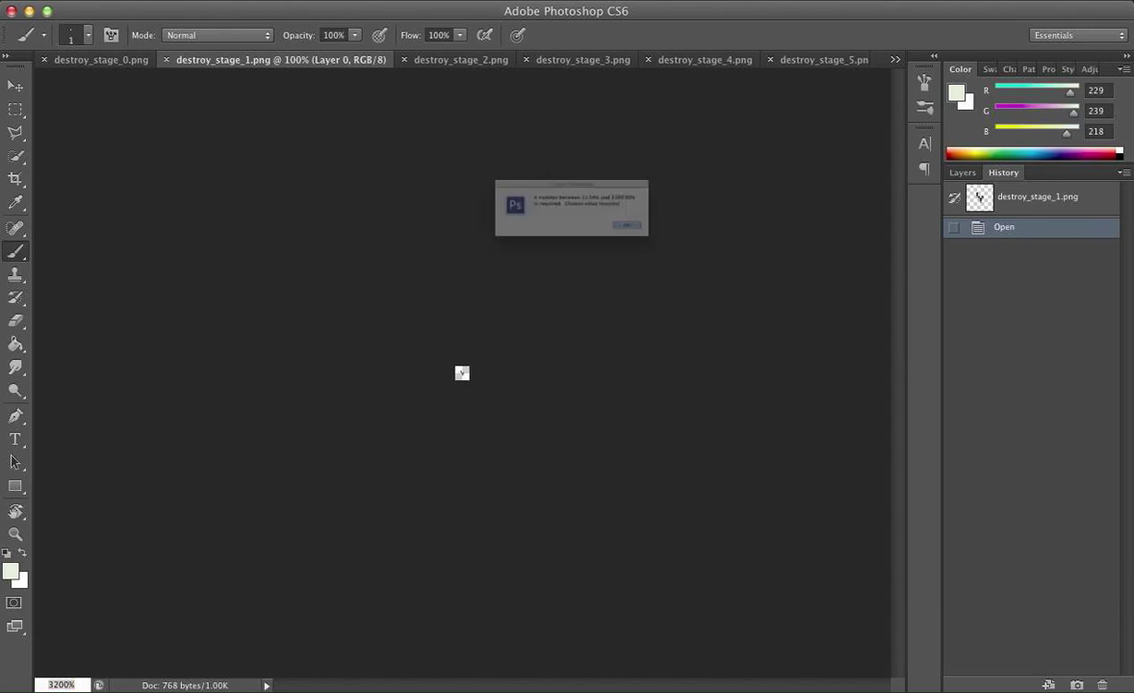
{"action": "left_click", "coordinate": [729, 256]}
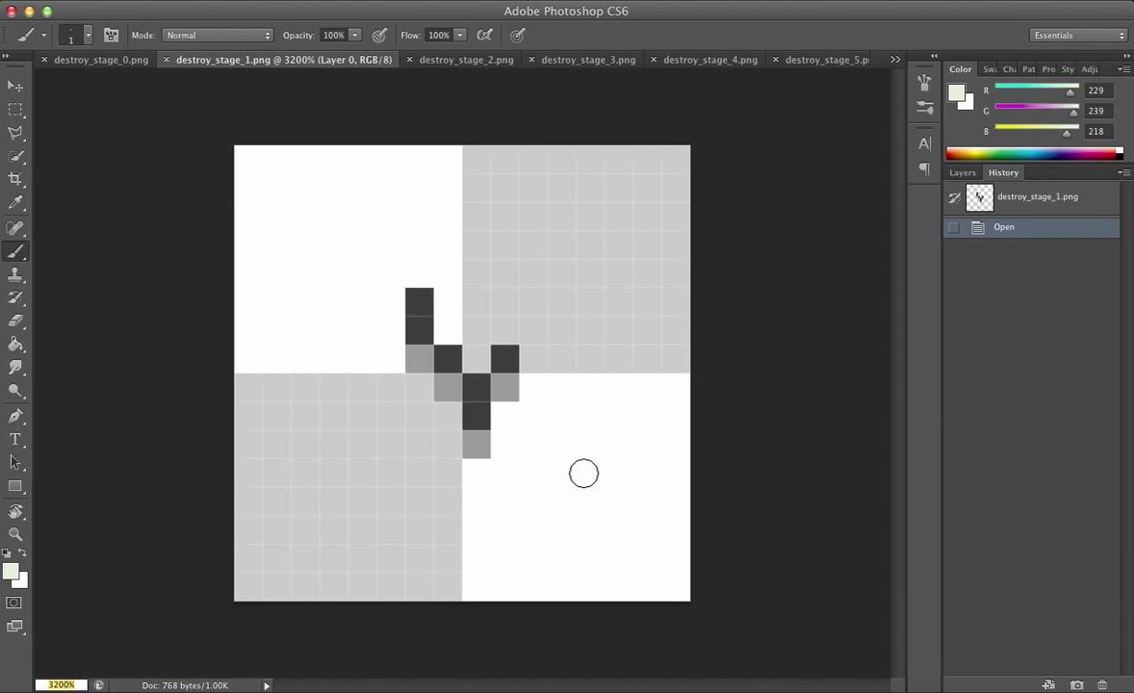
{"action": "mouse_move", "coordinate": [421, 309]}
{"action": "left_mouse_down"}
{"action": "mouse_move", "coordinate": [446, 279]}
{"action": "mouse_move", "coordinate": [427, 250]}
{"action": "mouse_move", "coordinate": [402, 383]}
{"action": "mouse_move", "coordinate": [463, 298]}
{"action": "mouse_move", "coordinate": [532, 326]}
{"action": "mouse_move", "coordinate": [440, 482]}
{"action": "mouse_move", "coordinate": [521, 267]}
{"action": "left_mouse_up"}
{"action": "key", "text": "ctrl+z"}
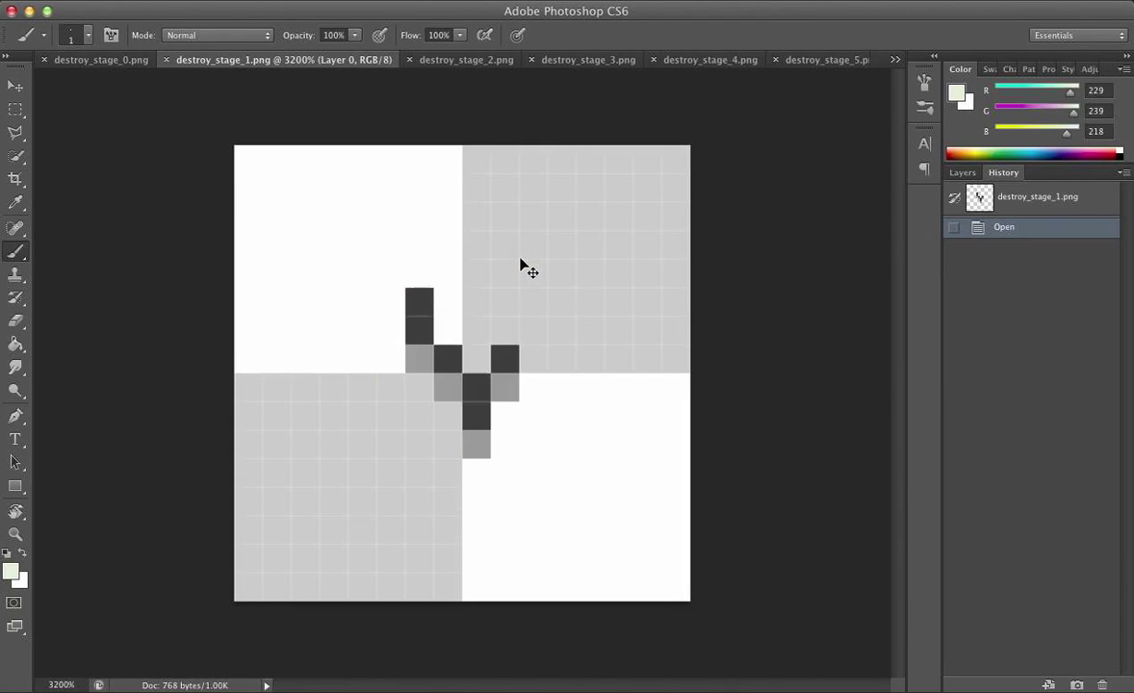
{"action": "left_click", "coordinate": [415, 302]}
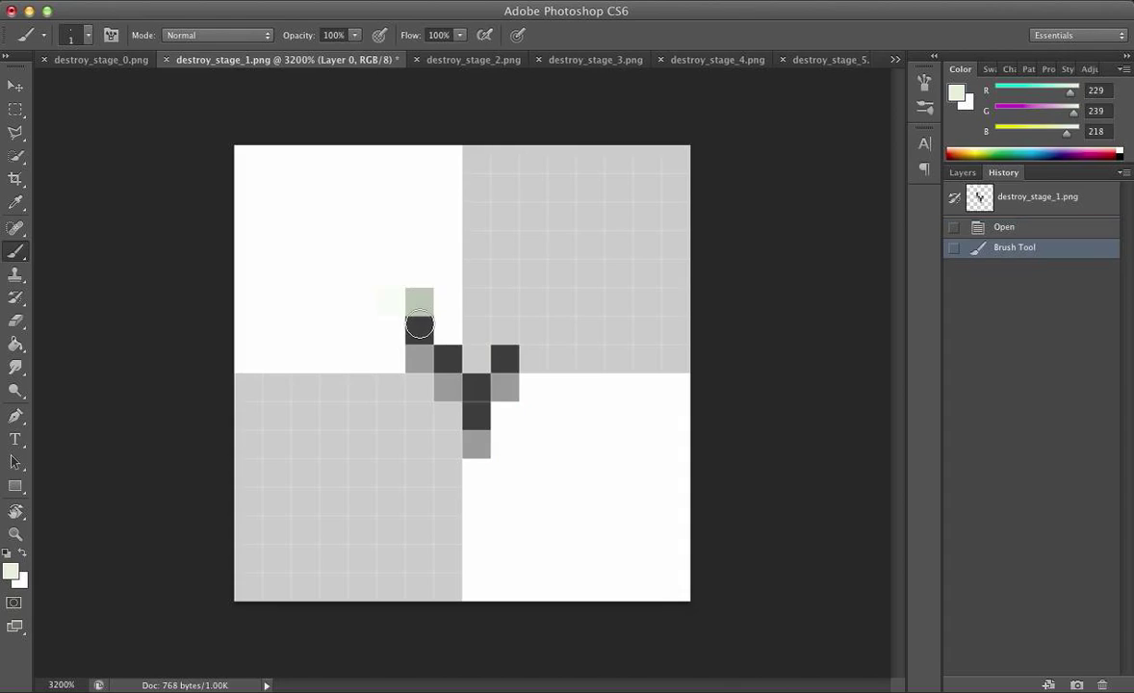
{"action": "key", "text": "ctrl+z"}
Erase the dark and grey crack pixels in the centre of destroy_stage_1.png with the Eraser.
{"action": "key", "text": "e"}
{"action": "mouse_move", "coordinate": [417, 297]}
{"action": "left_mouse_down"}
{"action": "mouse_move", "coordinate": [426, 399]}
{"action": "mouse_move", "coordinate": [430, 272]}
{"action": "mouse_move", "coordinate": [424, 423]}
{"action": "mouse_move", "coordinate": [474, 422]}
{"action": "mouse_move", "coordinate": [546, 286]}
{"action": "mouse_move", "coordinate": [470, 197]}
{"action": "mouse_move", "coordinate": [422, 372]}
{"action": "mouse_move", "coordinate": [477, 437]}
{"action": "mouse_move", "coordinate": [568, 337]}
{"action": "mouse_move", "coordinate": [476, 334]}
{"action": "left_mouse_up"}
{"action": "key", "text": "v"}
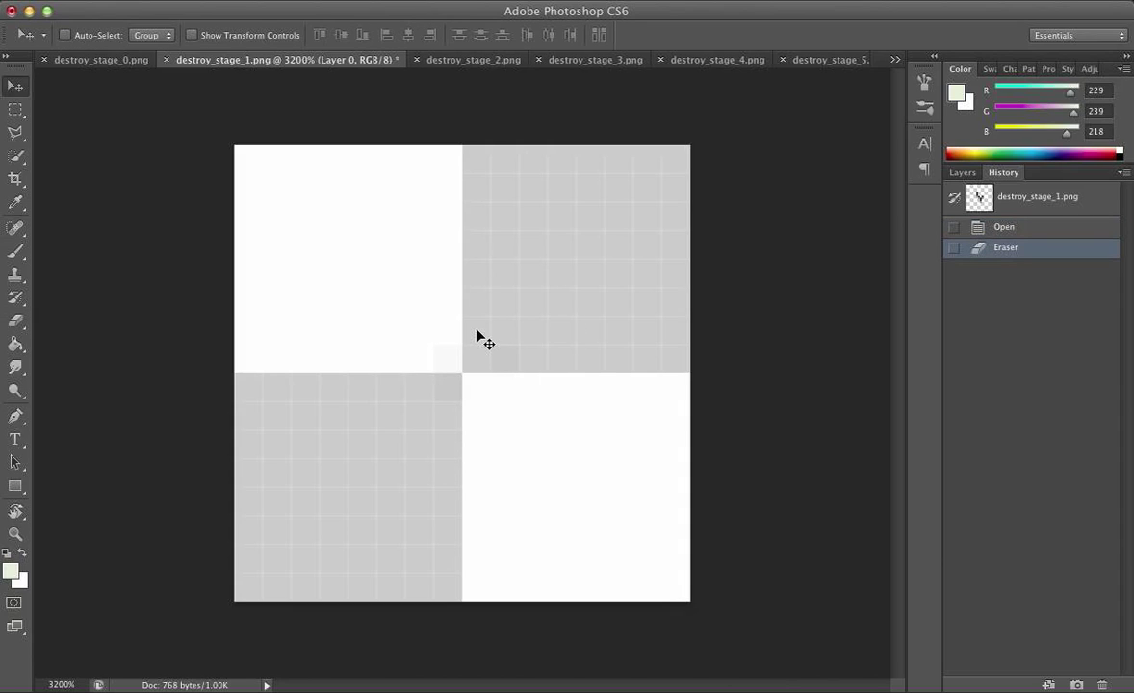
Switch to the Brush tool and reset the foreground and background colours to black and white.
{"action": "key", "text": "b"}
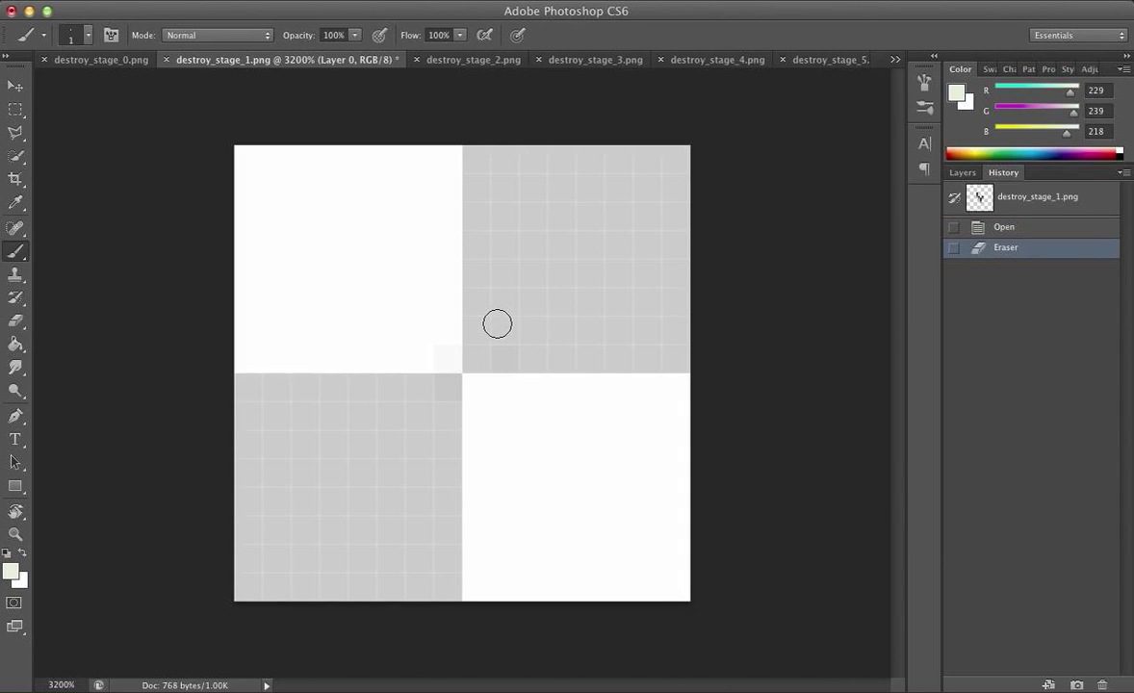
{"action": "key", "text": "d"}
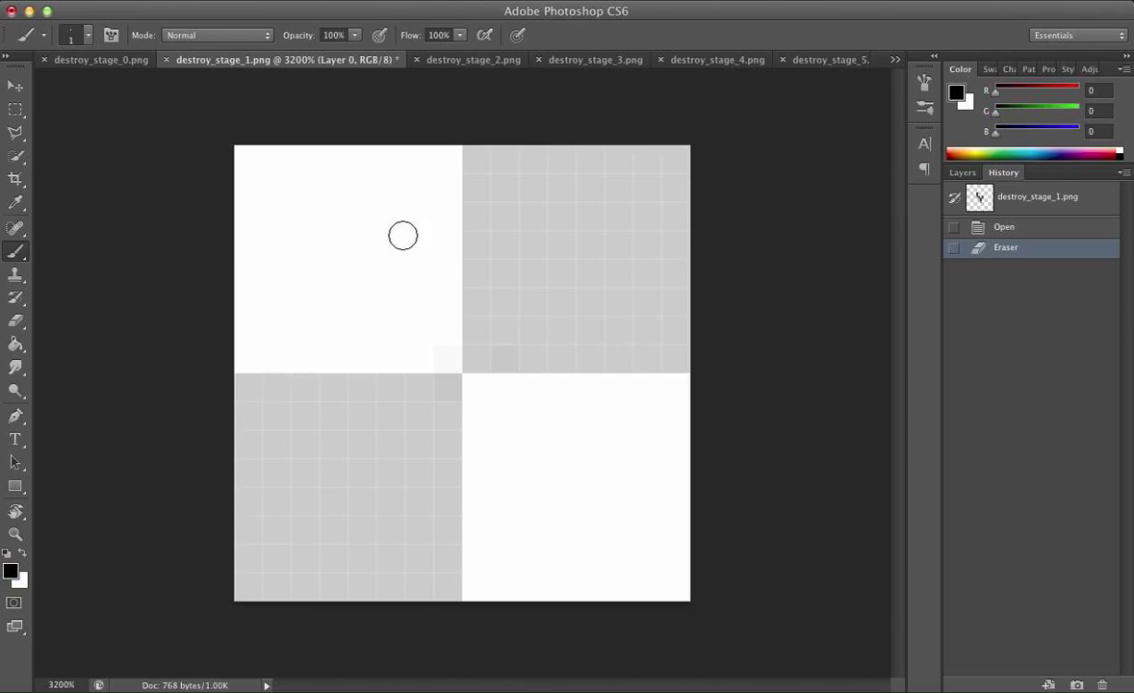
{"action": "left_click", "coordinate": [377, 266]}
{"action": "left_click", "coordinate": [365, 272]}
{"action": "left_click", "coordinate": [366, 270]}
{"action": "left_click", "coordinate": [380, 258]}
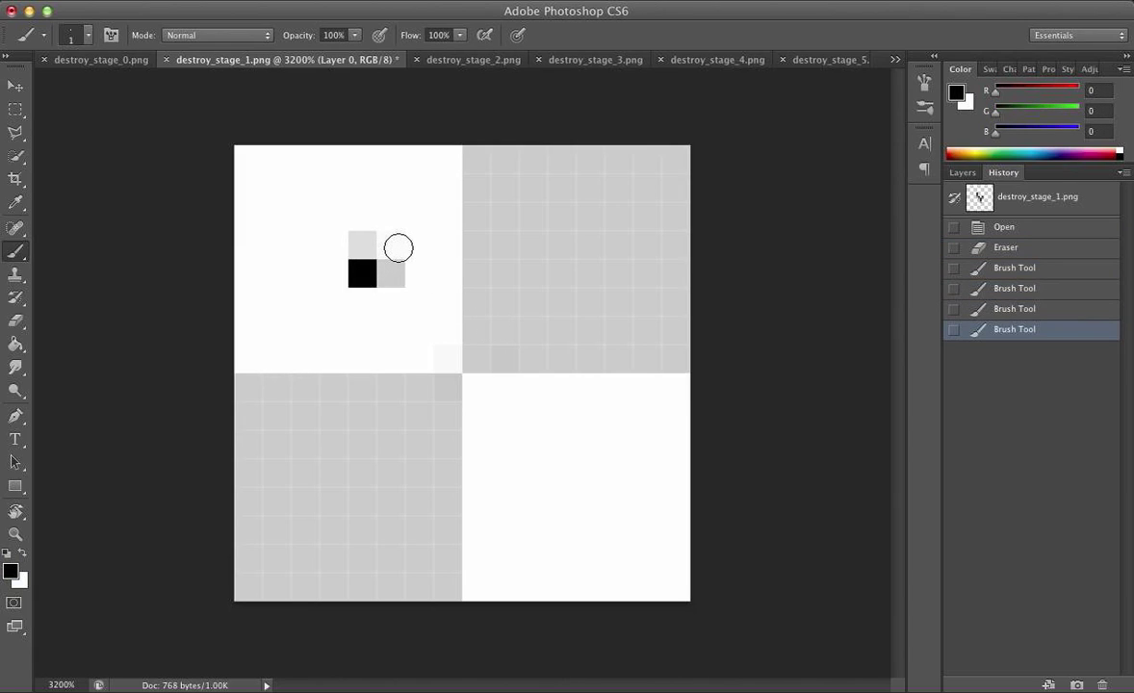
{"action": "left_click", "coordinate": [1013, 268]}
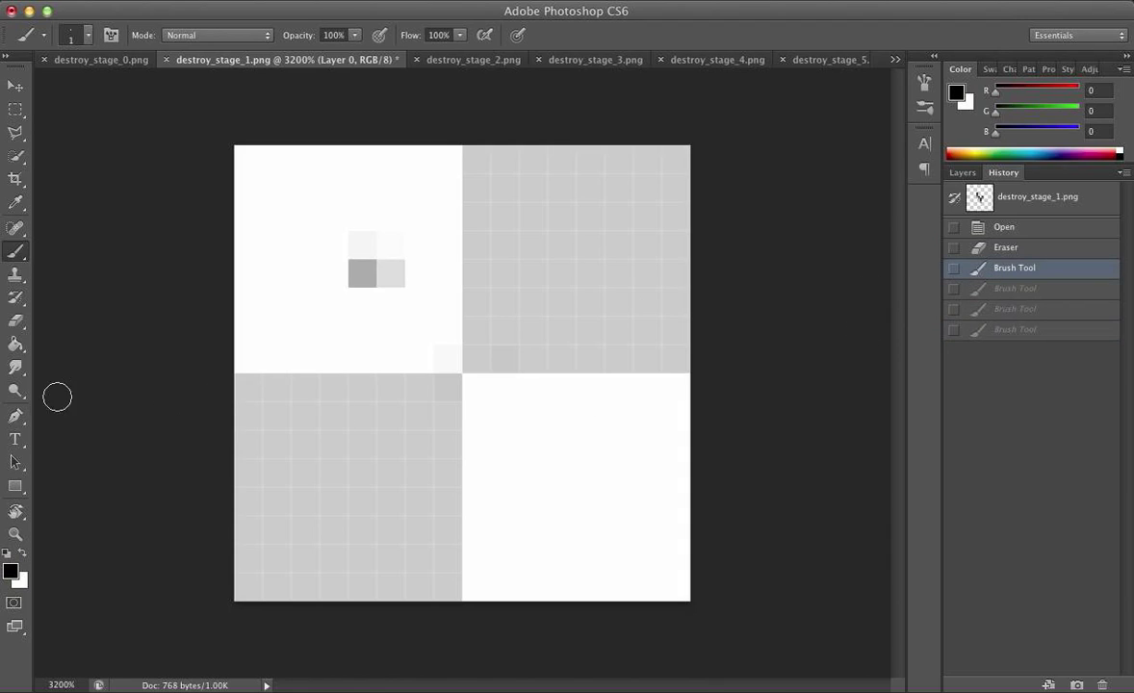
{"action": "left_click", "coordinate": [16, 439]}
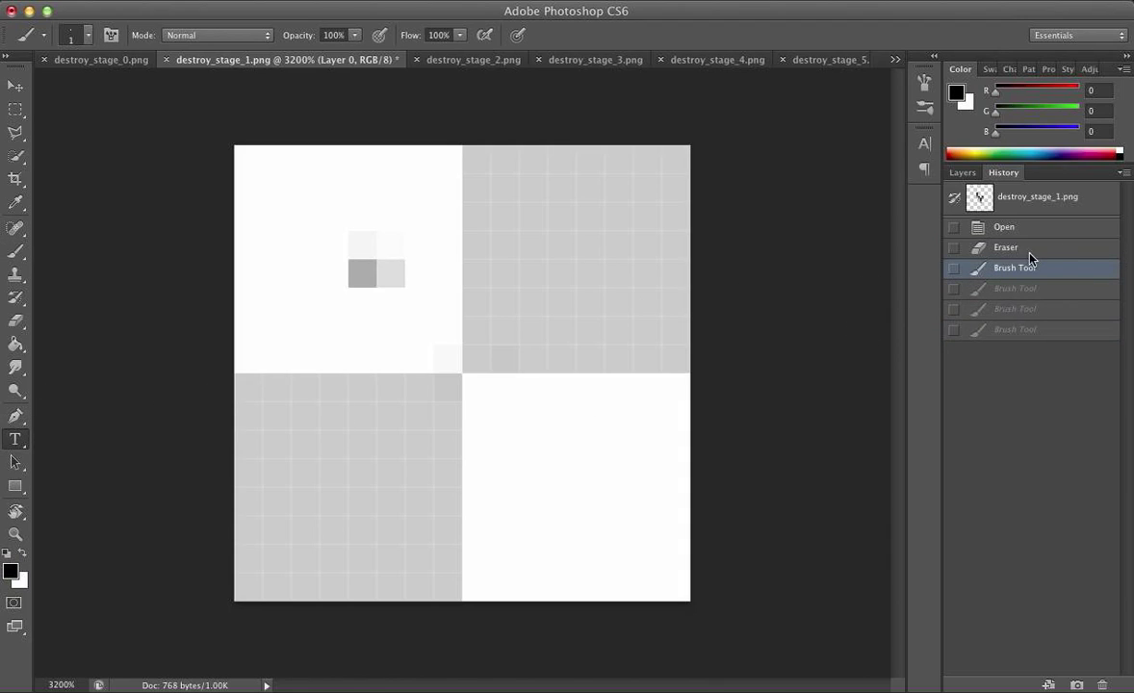
{"action": "key", "text": "super+z"}
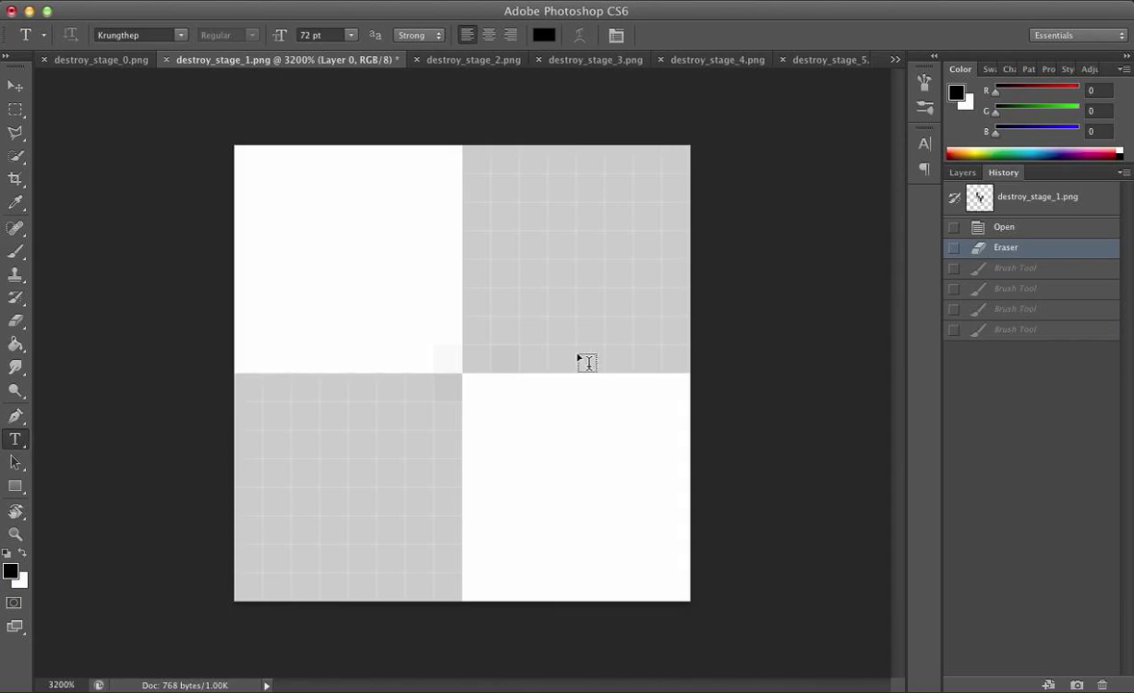
Add a black text "1" to destroy_stage_1.png, set its size to 12 pt and move it to the canvas centre.
{"action": "left_click", "coordinate": [448, 341]}
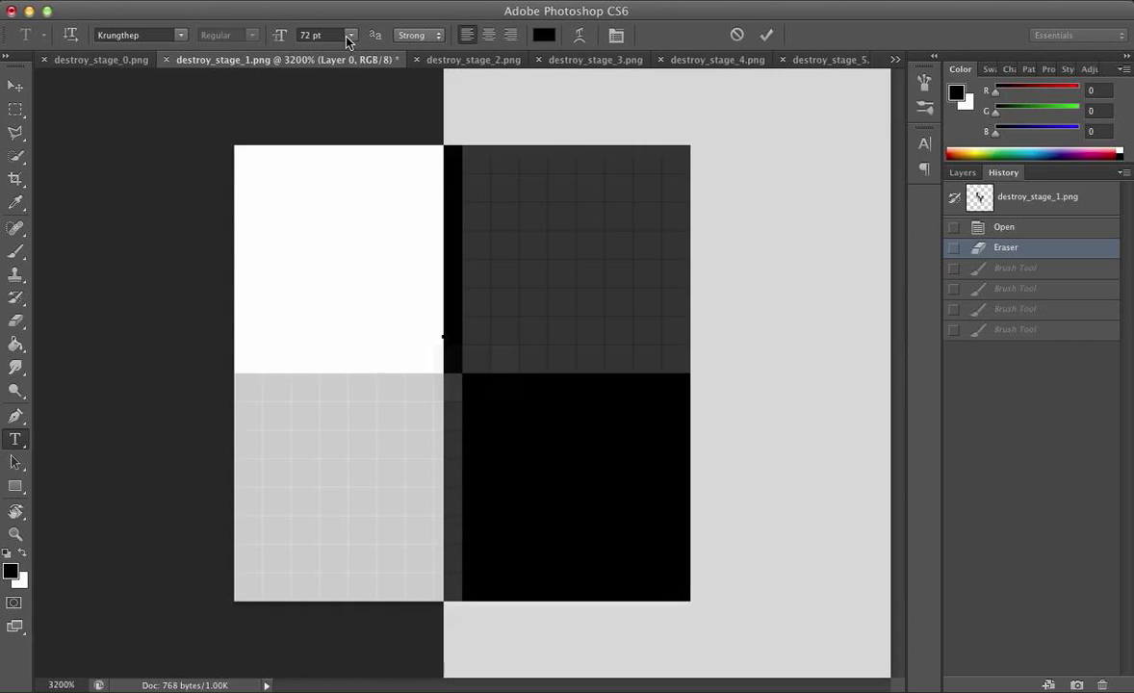
{"action": "left_click", "coordinate": [350, 37]}
{"action": "left_click", "coordinate": [332, 71]}
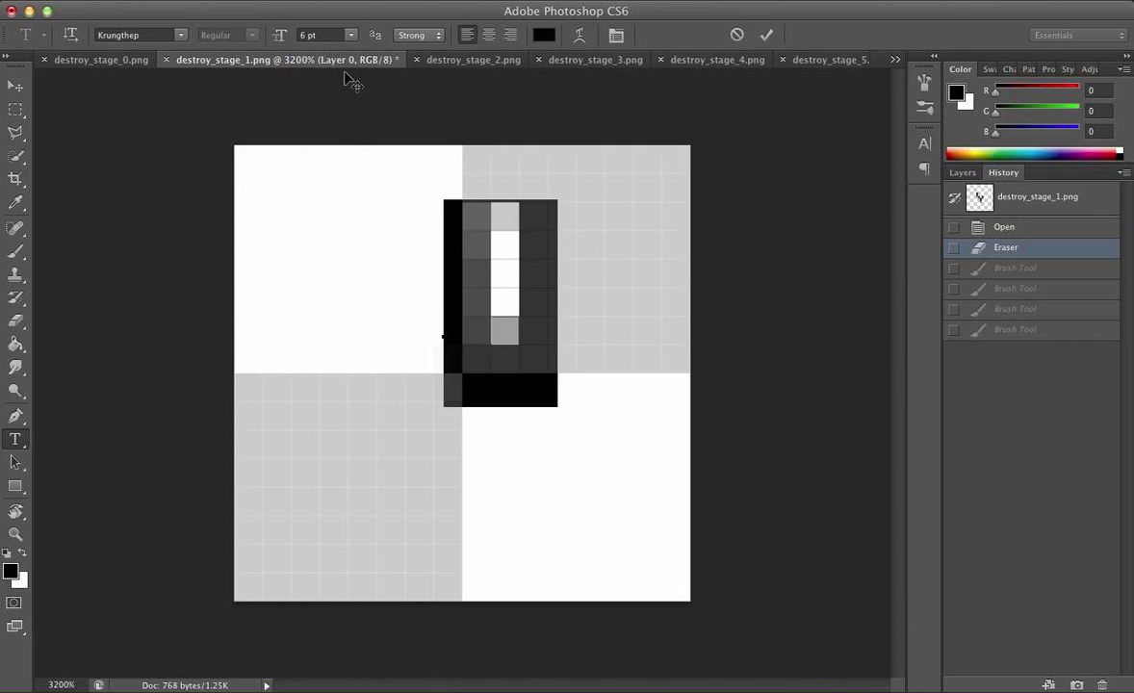
{"action": "left_click", "coordinate": [350, 37]}
{"action": "left_click", "coordinate": [318, 78]}
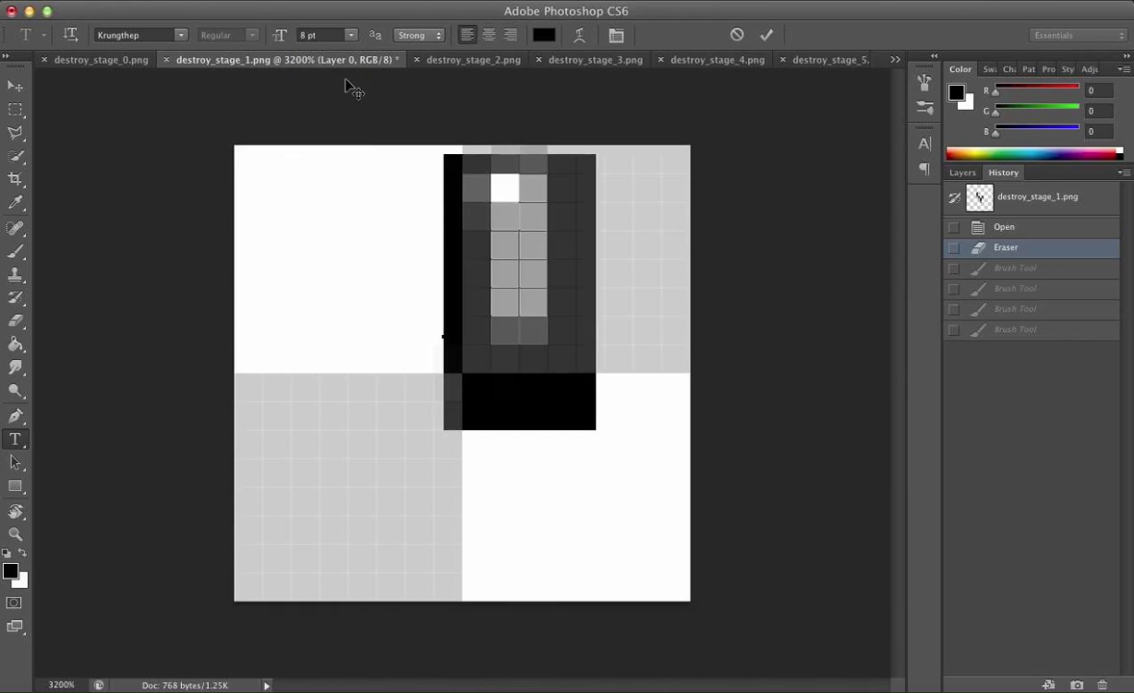
{"action": "left_click", "coordinate": [350, 35]}
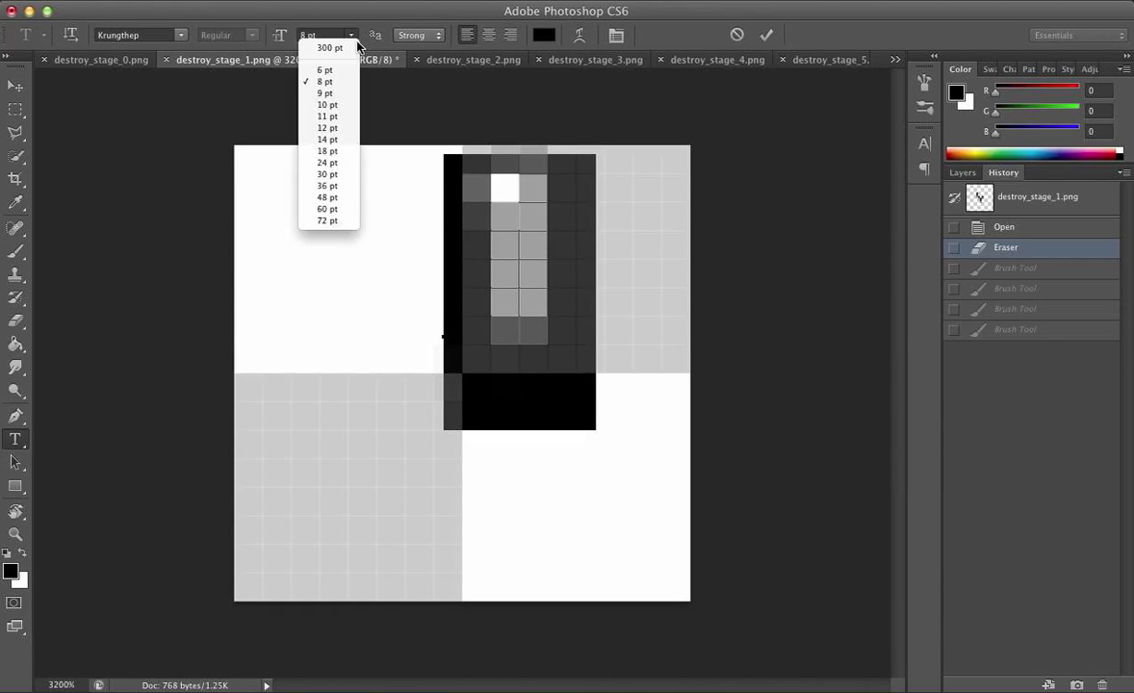
{"action": "left_click", "coordinate": [318, 115]}
{"action": "left_click", "coordinate": [15, 86]}
{"action": "left_click_drag", "start_coordinate": [500, 381], "coordinate": [452, 377]}
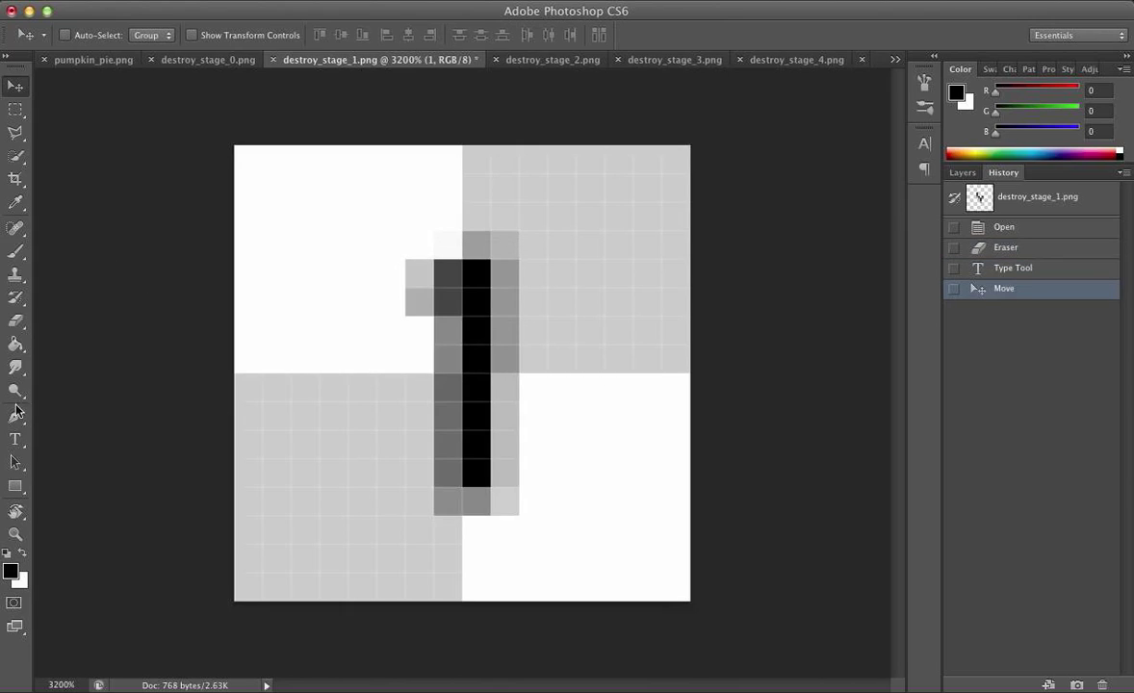
Set the text "1" to 24 pt and move it back to the middle of the canvas.
{"action": "left_click", "coordinate": [15, 459]}
{"action": "left_click", "coordinate": [16, 442]}
{"action": "left_click", "coordinate": [446, 381]}
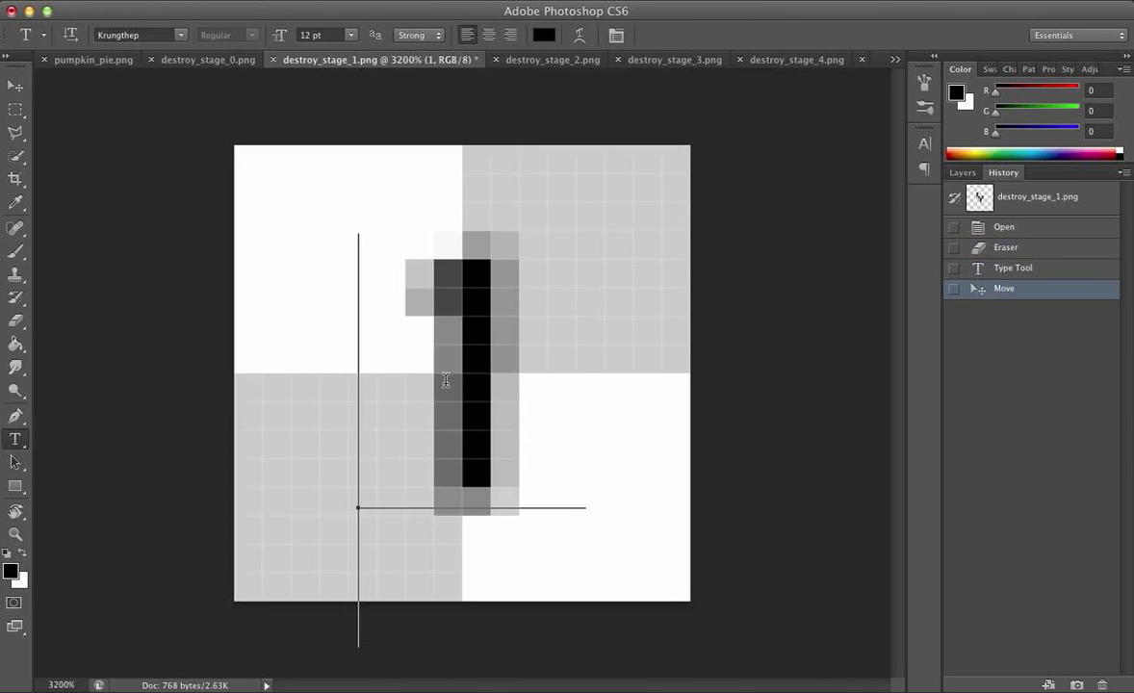
{"action": "double_click", "coordinate": [446, 381]}
{"action": "left_click", "coordinate": [348, 38]}
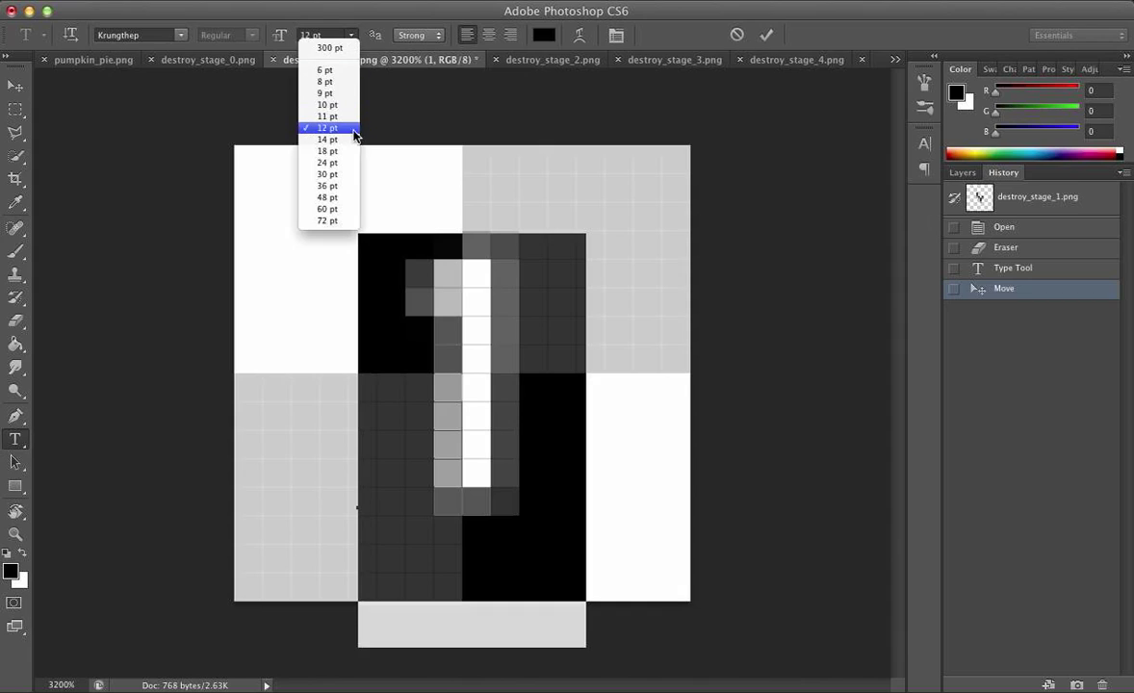
{"action": "left_click", "coordinate": [339, 162]}
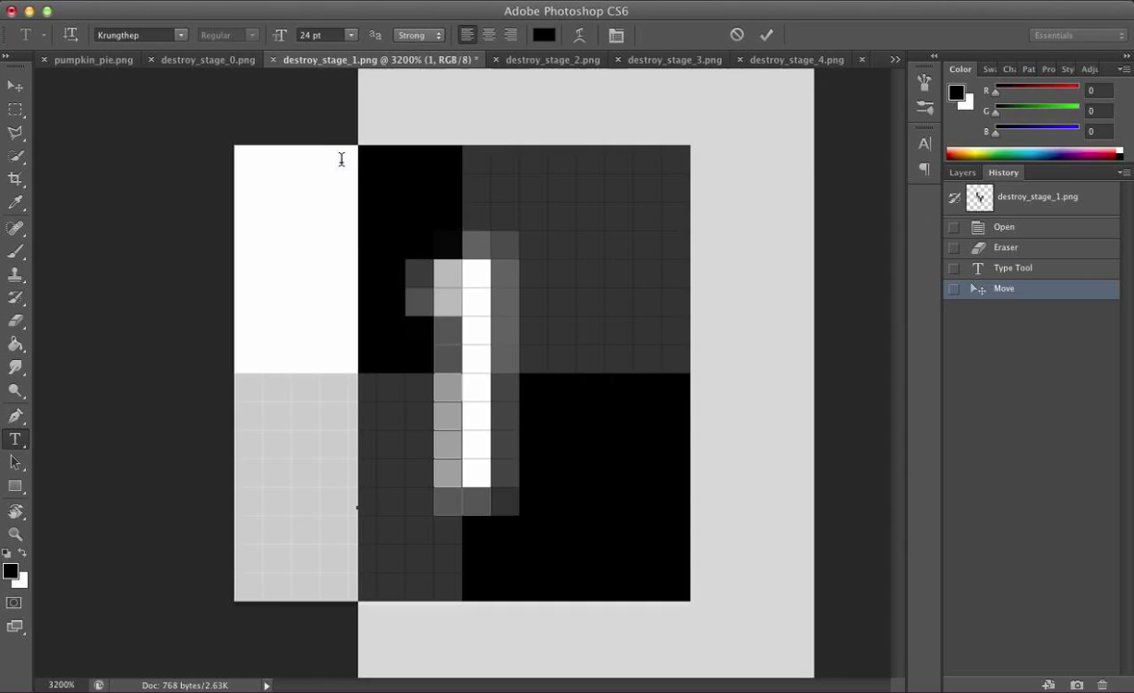
{"action": "left_click", "coordinate": [17, 88]}
{"action": "left_click_drag", "start_coordinate": [604, 273], "coordinate": [483, 349]}
Set the text "1" to 18 pt and centre it within the canvas.
{"action": "left_click", "coordinate": [15, 440]}
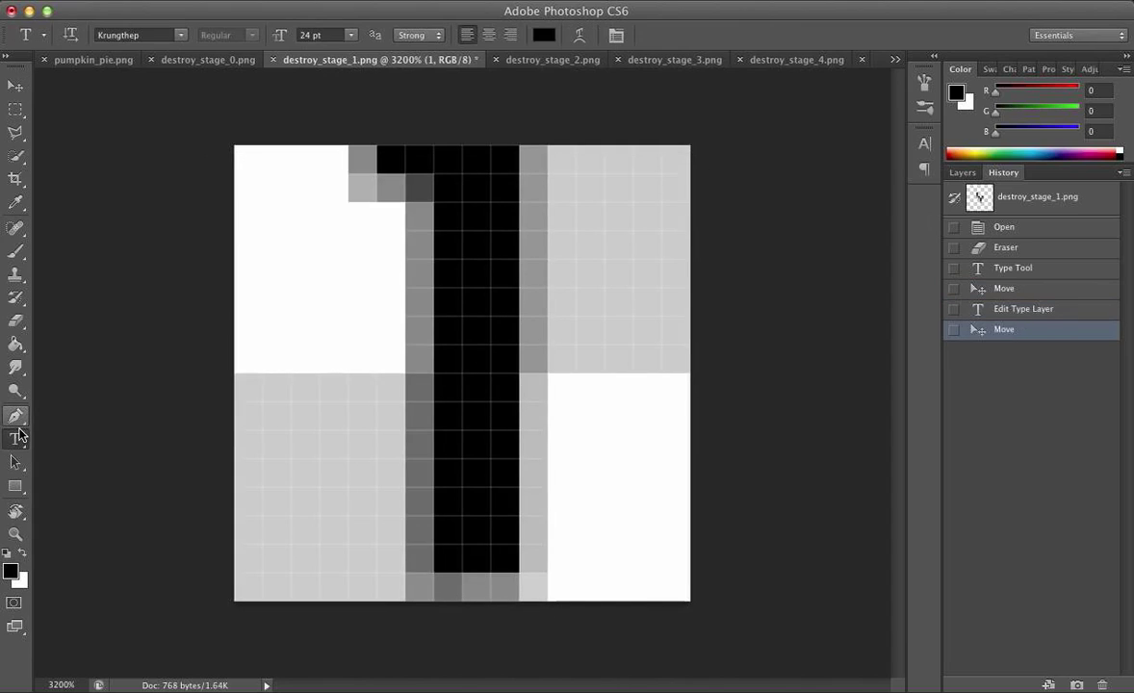
{"action": "left_click", "coordinate": [440, 394]}
{"action": "key", "text": "super+a"}
{"action": "left_click", "coordinate": [353, 38]}
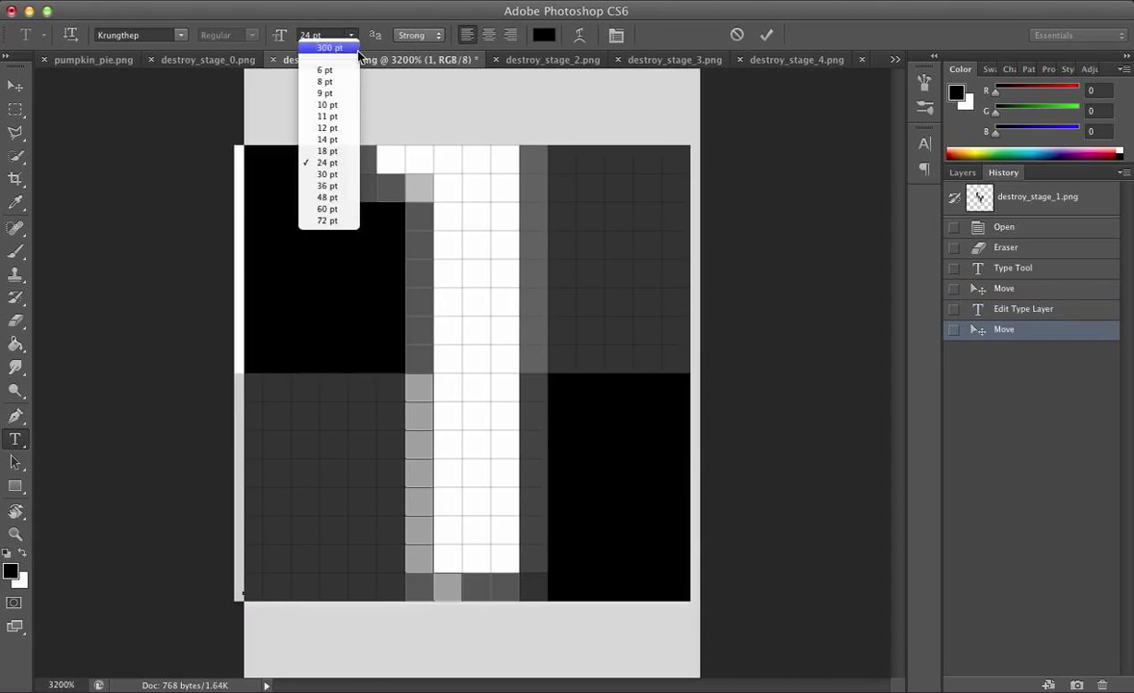
{"action": "left_click", "coordinate": [327, 151]}
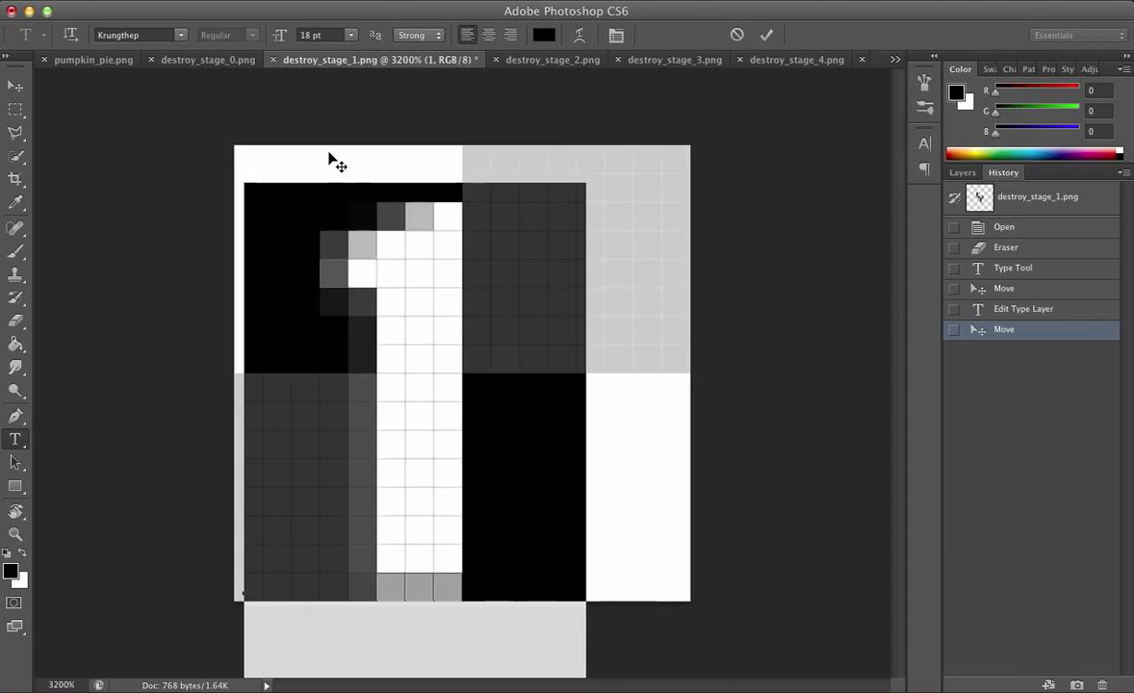
{"action": "left_click", "coordinate": [15, 84]}
{"action": "left_click_drag", "start_coordinate": [438, 310], "coordinate": [469, 294]}
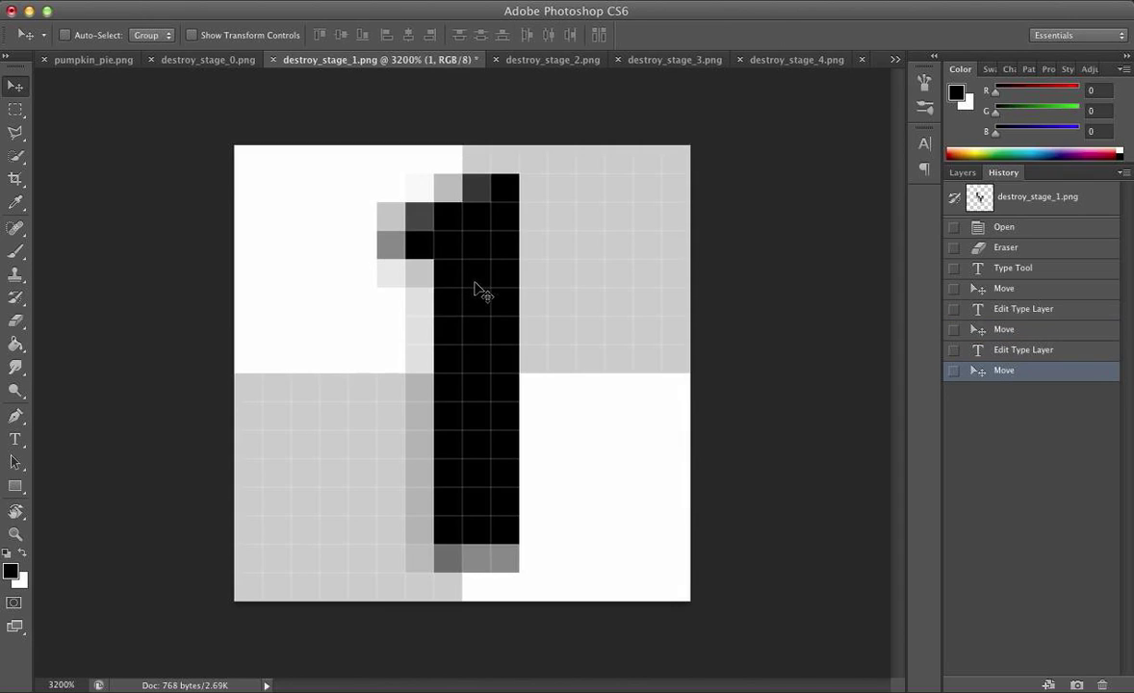
Rasterize the "1" type layer with the Brush tool active, and display the document's layers.
{"action": "key", "text": "b"}
{"action": "left_click", "coordinate": [489, 276]}
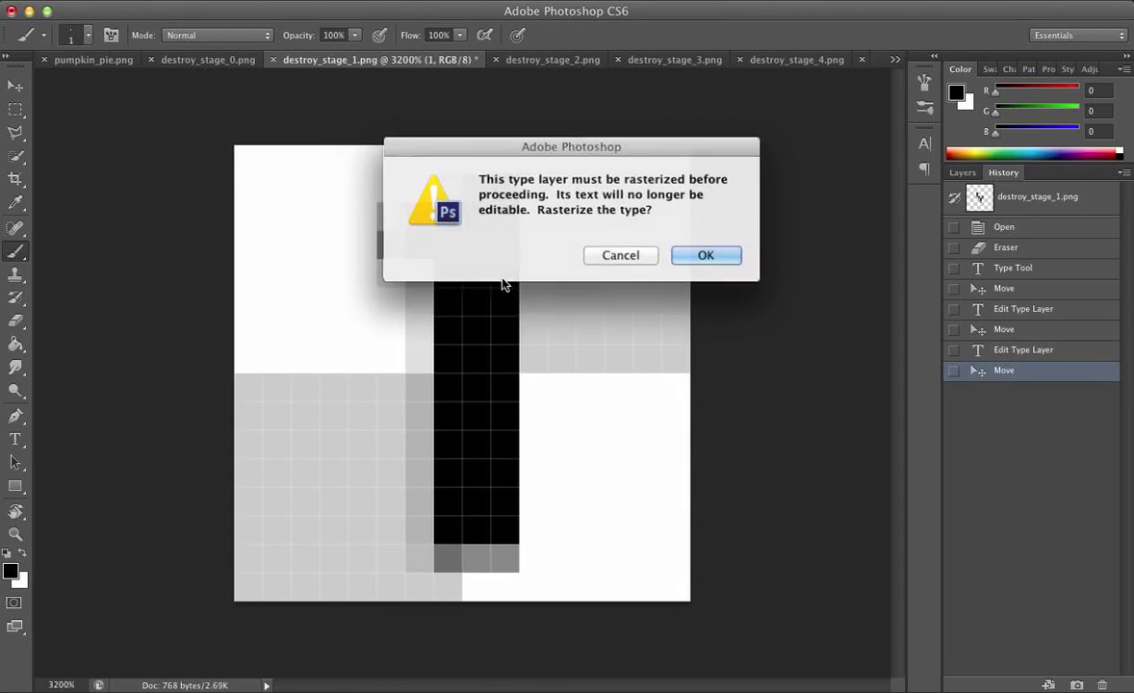
{"action": "left_click", "coordinate": [689, 256]}
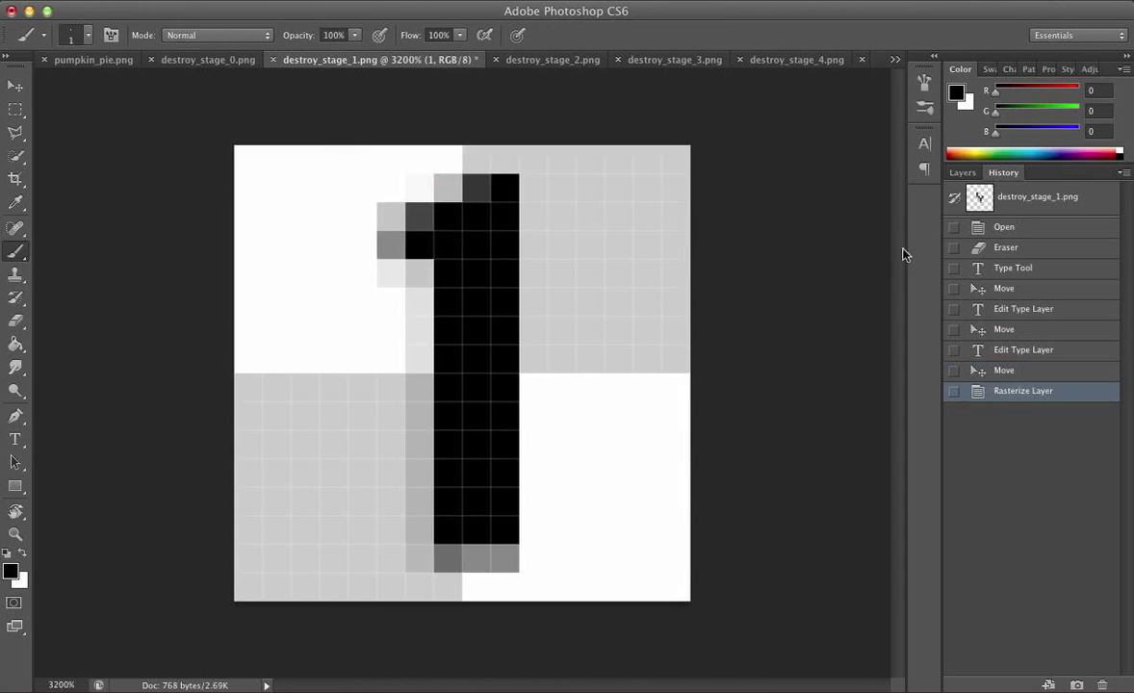
{"action": "left_click", "coordinate": [962, 173]}
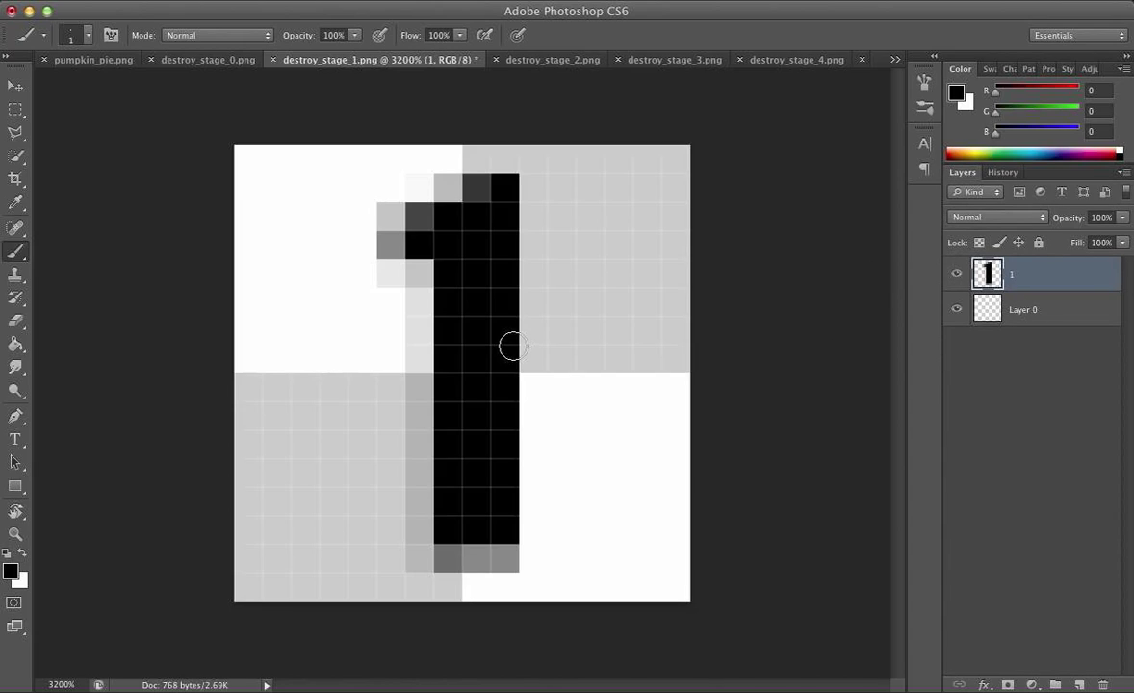
Paint a white outline around the black "1" with the Brush, covering the grey edge pixels.
{"action": "key", "text": "x"}
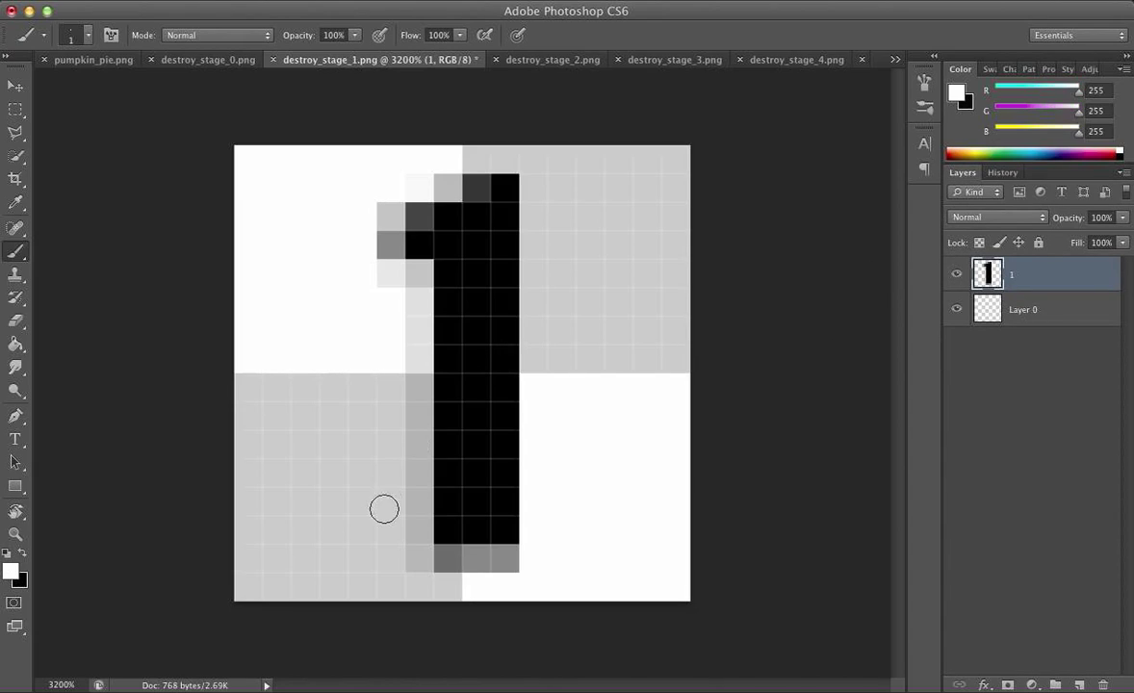
{"action": "mouse_move", "coordinate": [426, 561]}
{"action": "left_mouse_down"}
{"action": "mouse_move", "coordinate": [516, 557]}
{"action": "mouse_move", "coordinate": [418, 558]}
{"action": "left_mouse_up"}
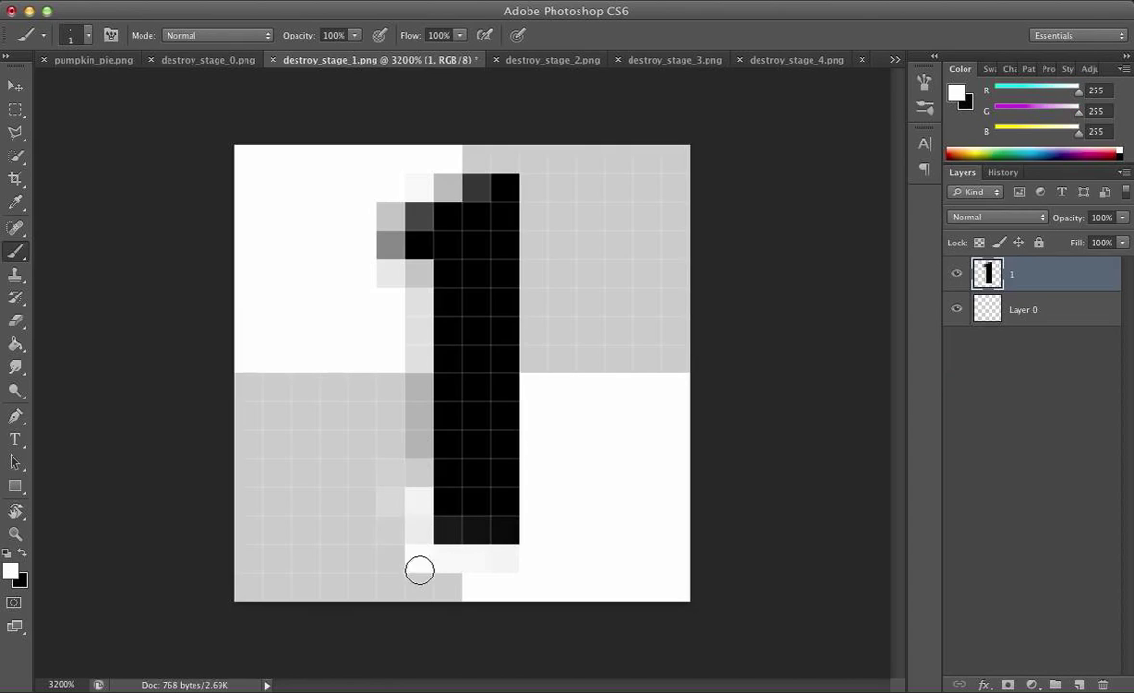
{"action": "mouse_move", "coordinate": [424, 507]}
{"action": "left_mouse_down"}
{"action": "mouse_move", "coordinate": [417, 546]}
{"action": "mouse_move", "coordinate": [418, 273]}
{"action": "mouse_move", "coordinate": [390, 270]}
{"action": "mouse_move", "coordinate": [388, 213]}
{"action": "left_mouse_up"}
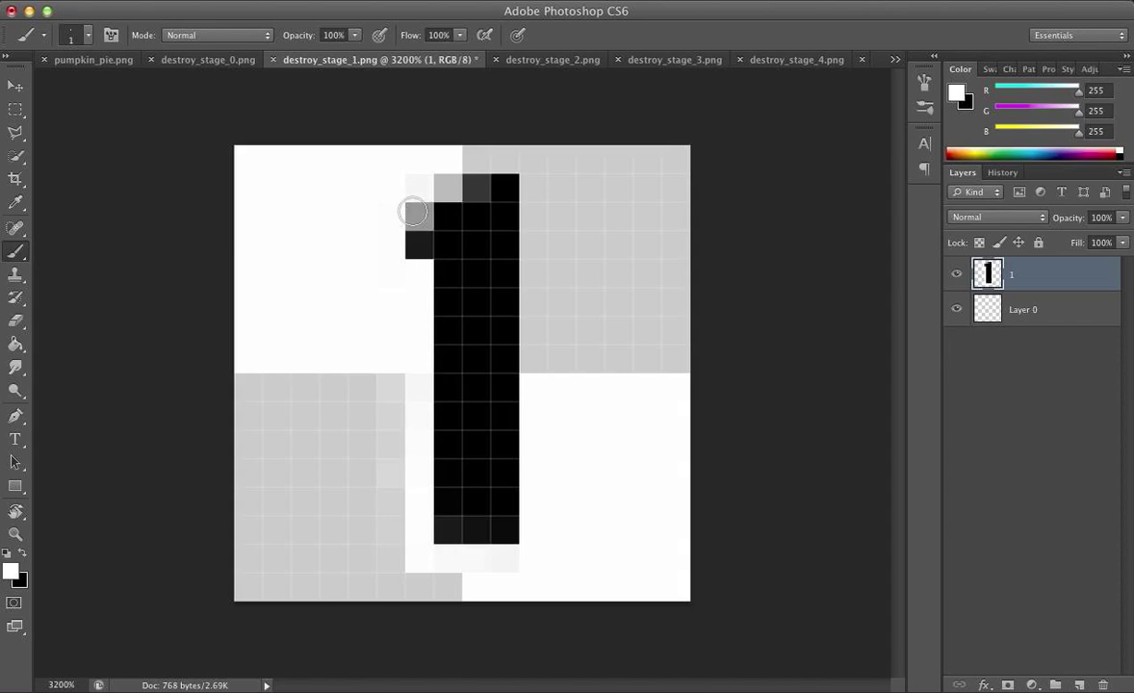
{"action": "left_click", "coordinate": [412, 210]}
{"action": "left_click", "coordinate": [447, 190]}
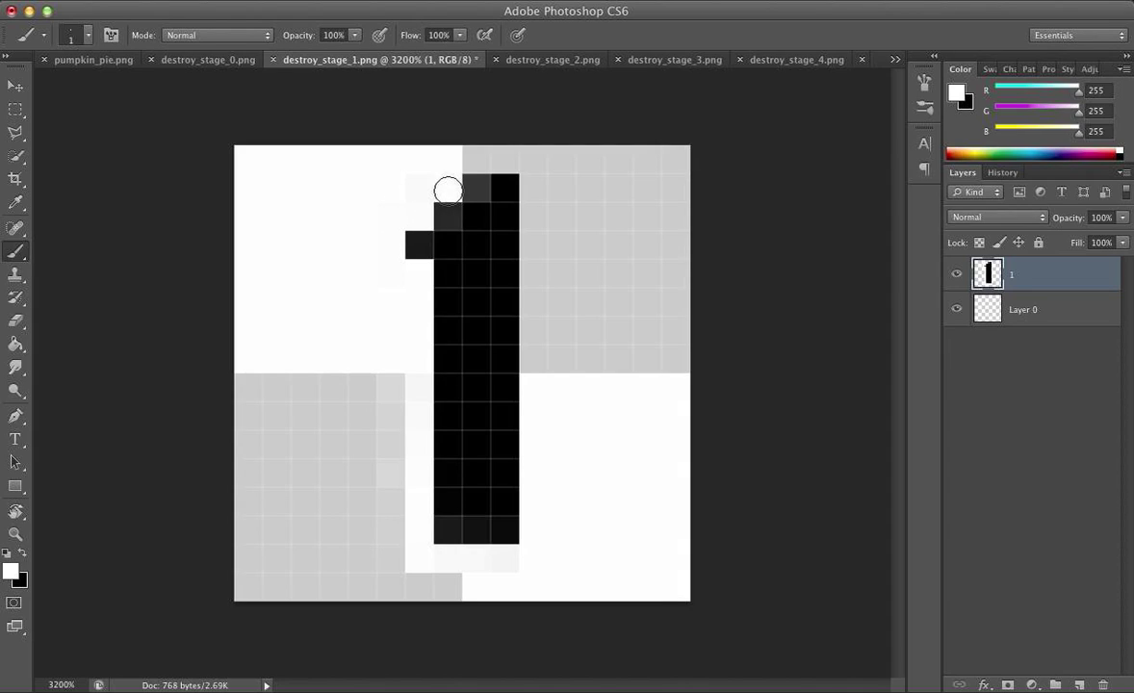
{"action": "left_click", "coordinate": [474, 185]}
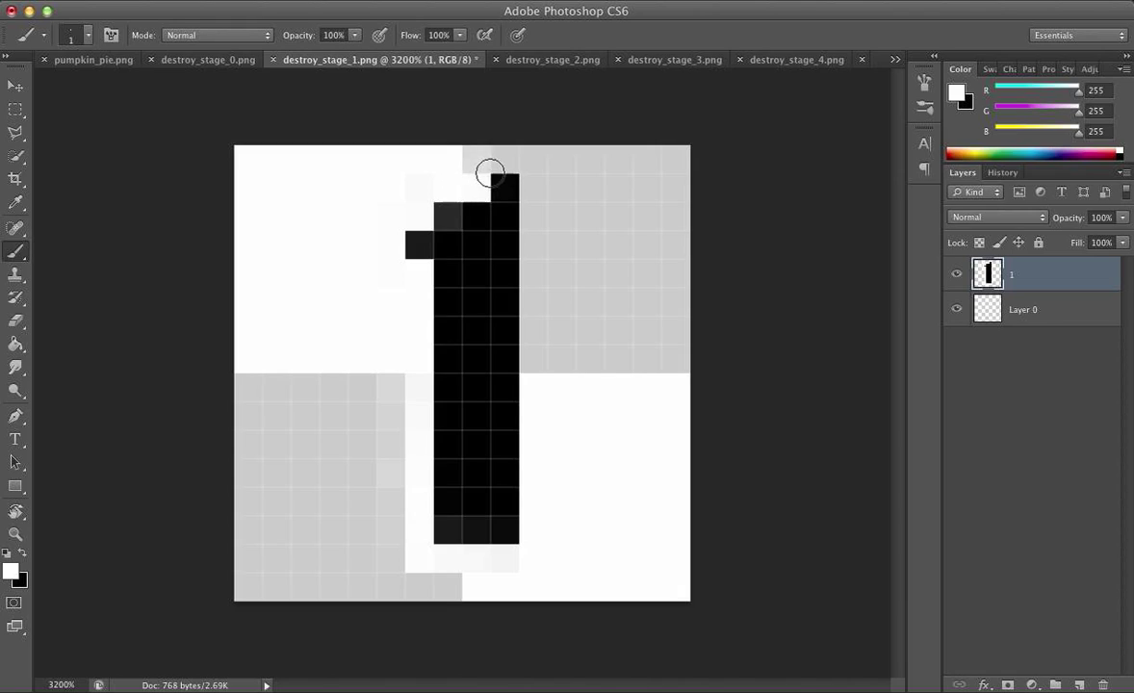
{"action": "left_click", "coordinate": [510, 159]}
{"action": "mouse_move", "coordinate": [530, 176]}
{"action": "left_mouse_down"}
{"action": "mouse_move", "coordinate": [528, 541]}
{"action": "mouse_move", "coordinate": [540, 329]}
{"action": "mouse_move", "coordinate": [528, 399]}
{"action": "mouse_move", "coordinate": [537, 534]}
{"action": "left_mouse_up"}
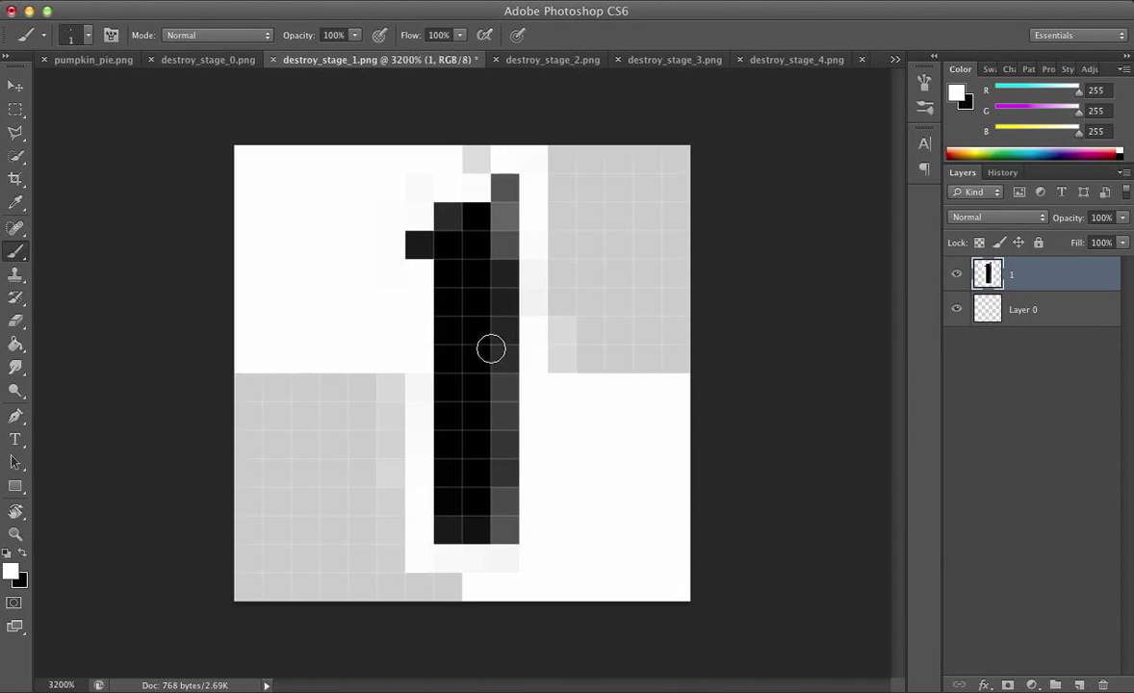
Repaint the right column and upper-left corner pixels of the "1" in black, and touch up the white outline above it.
{"action": "key", "text": "x"}
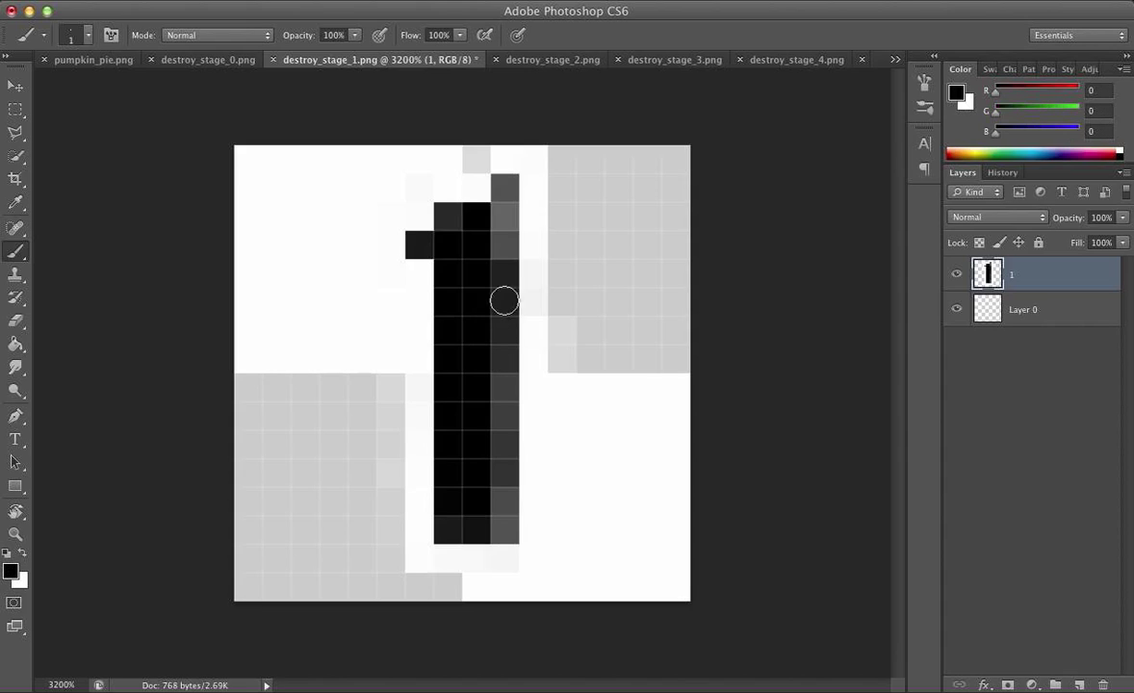
{"action": "mouse_move", "coordinate": [501, 232]}
{"action": "left_mouse_down"}
{"action": "mouse_move", "coordinate": [498, 186]}
{"action": "mouse_move", "coordinate": [502, 529]}
{"action": "left_mouse_up"}
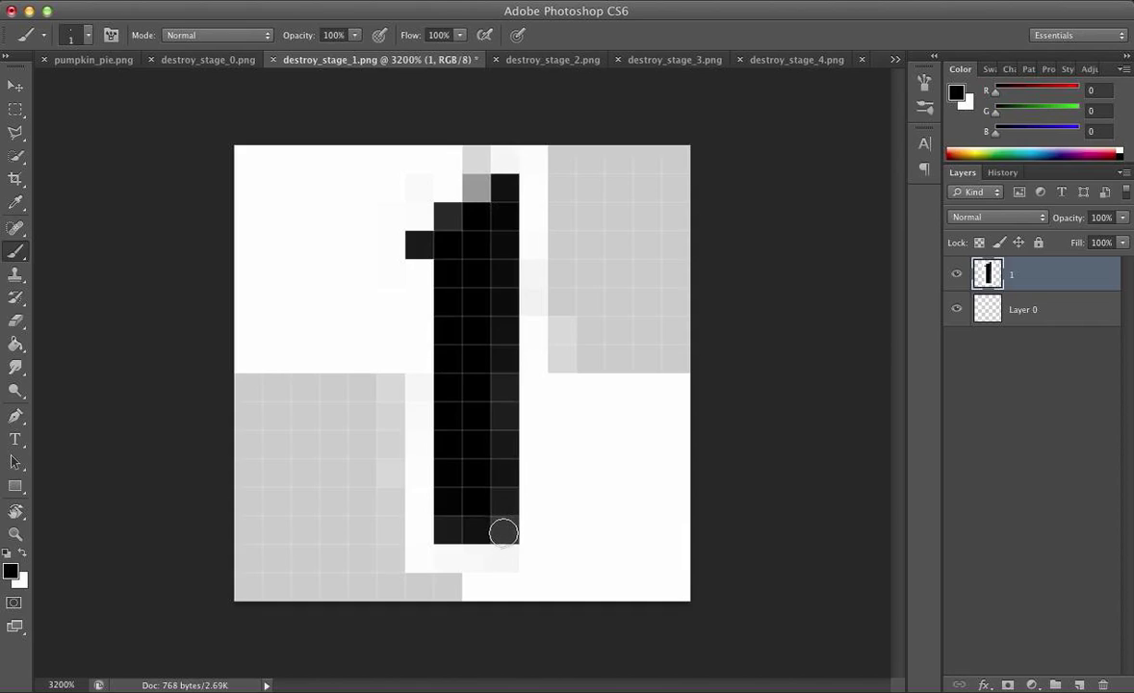
{"action": "key", "text": "x"}
{"action": "left_click", "coordinate": [480, 184]}
{"action": "key", "text": "super+z"}
{"action": "left_click", "coordinate": [478, 168]}
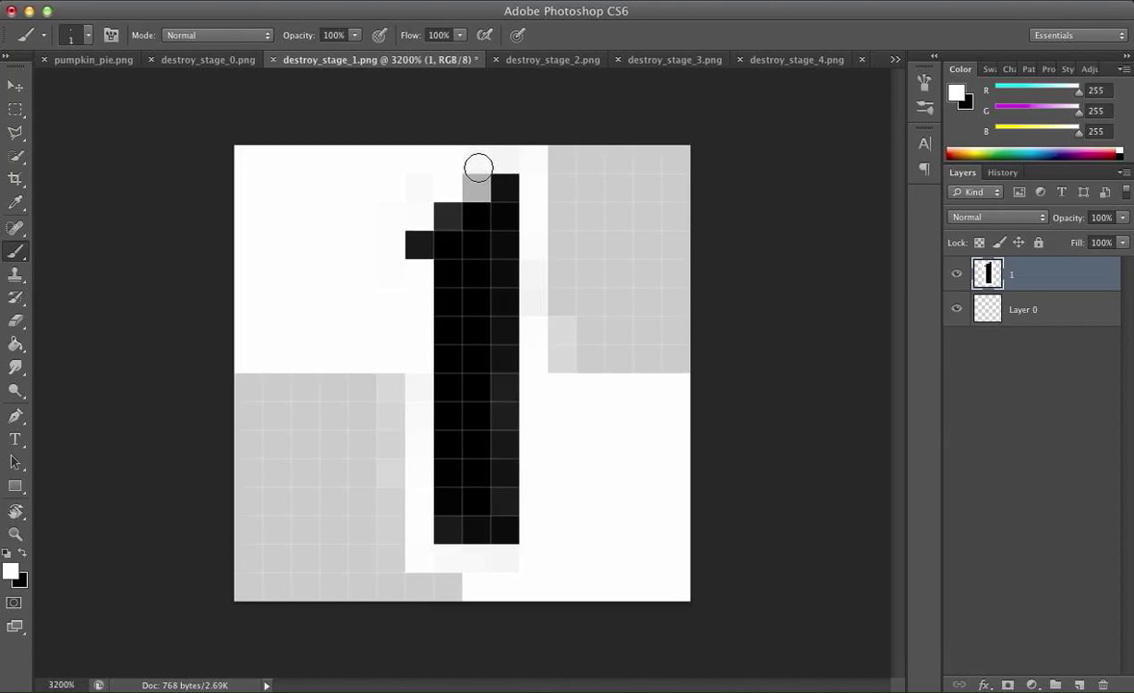
{"action": "key", "text": "x"}
{"action": "left_click", "coordinate": [481, 192]}
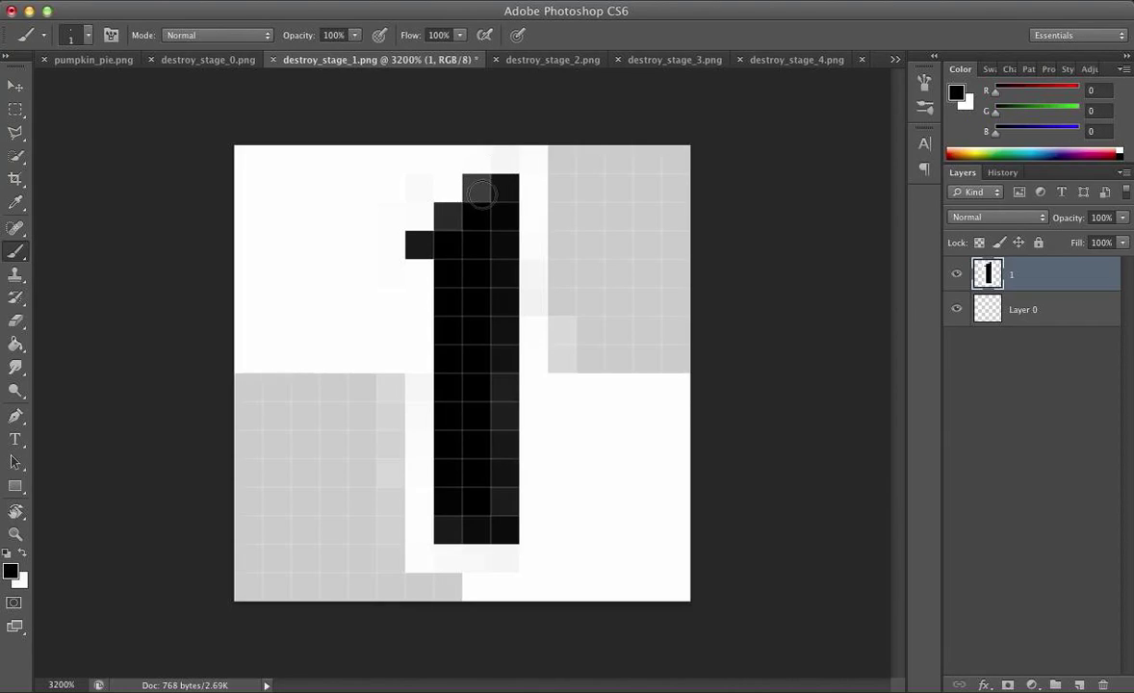
{"action": "left_click", "coordinate": [457, 217]}
{"action": "left_click", "coordinate": [486, 190]}
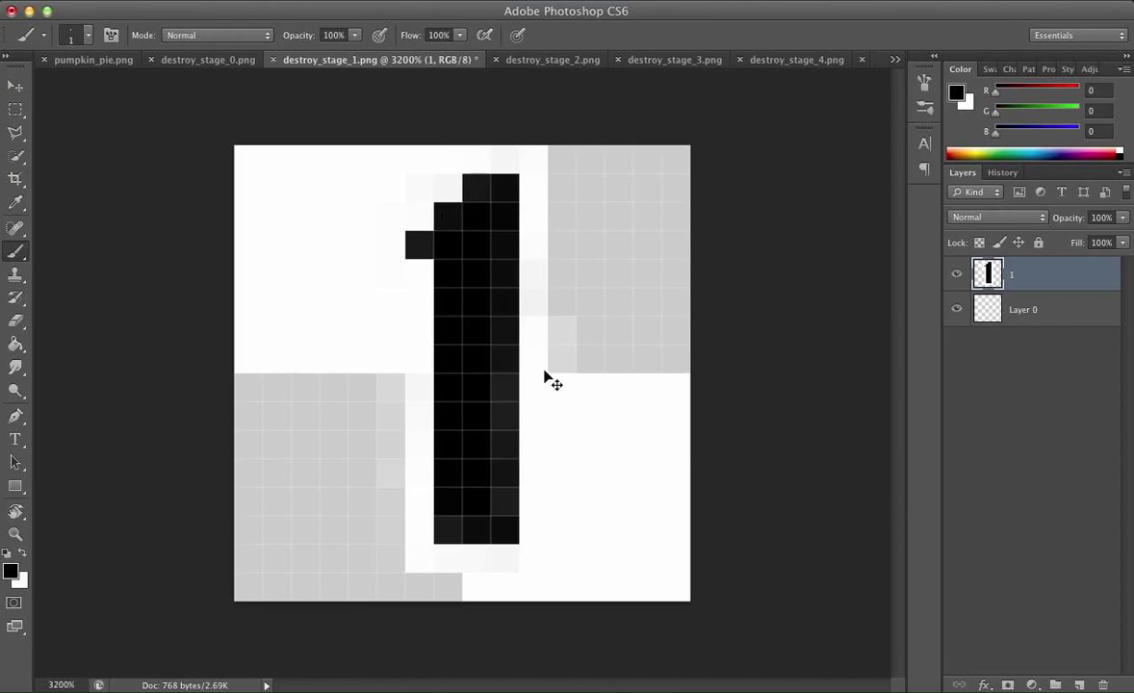
Save the numeral "1" texture in PNG format as destroy_stage_1.png in the blocks folder, replacing the existing file.
{"action": "key", "text": "super+shift+s"}
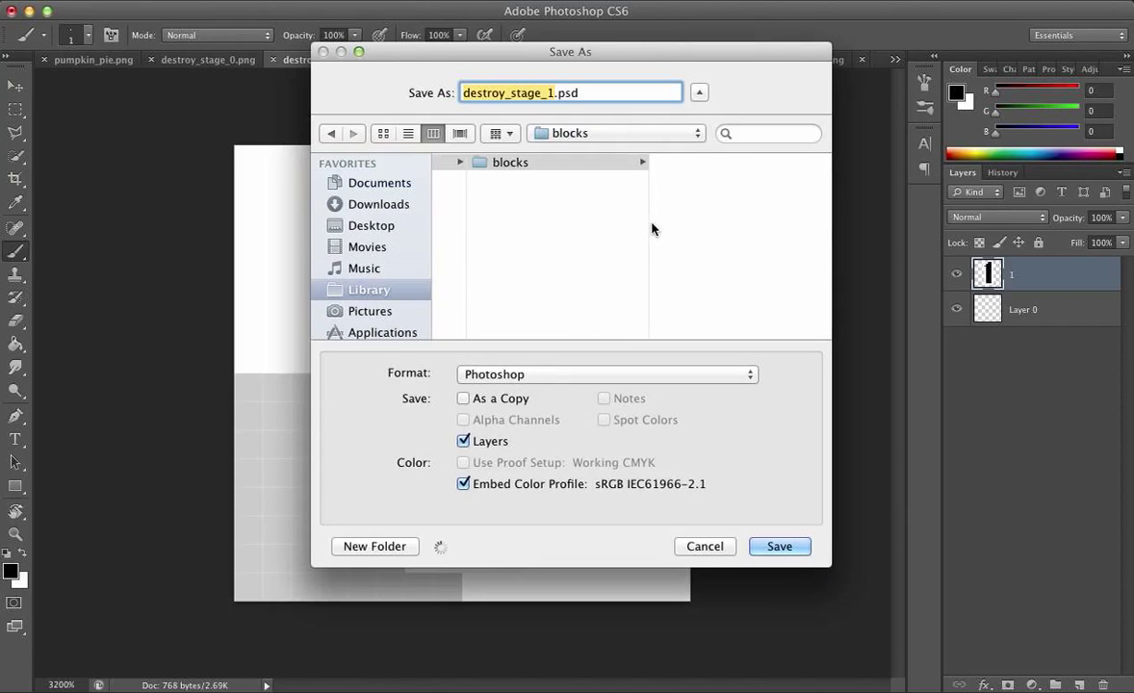
{"action": "left_click", "coordinate": [600, 374]}
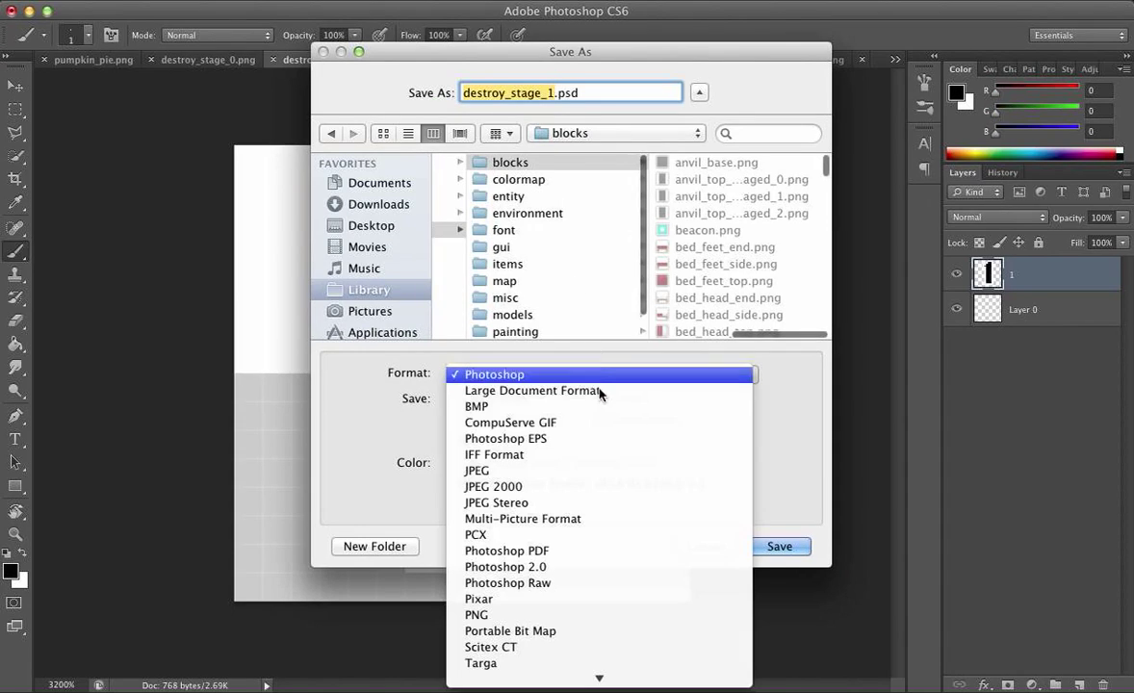
{"action": "left_click", "coordinate": [552, 616]}
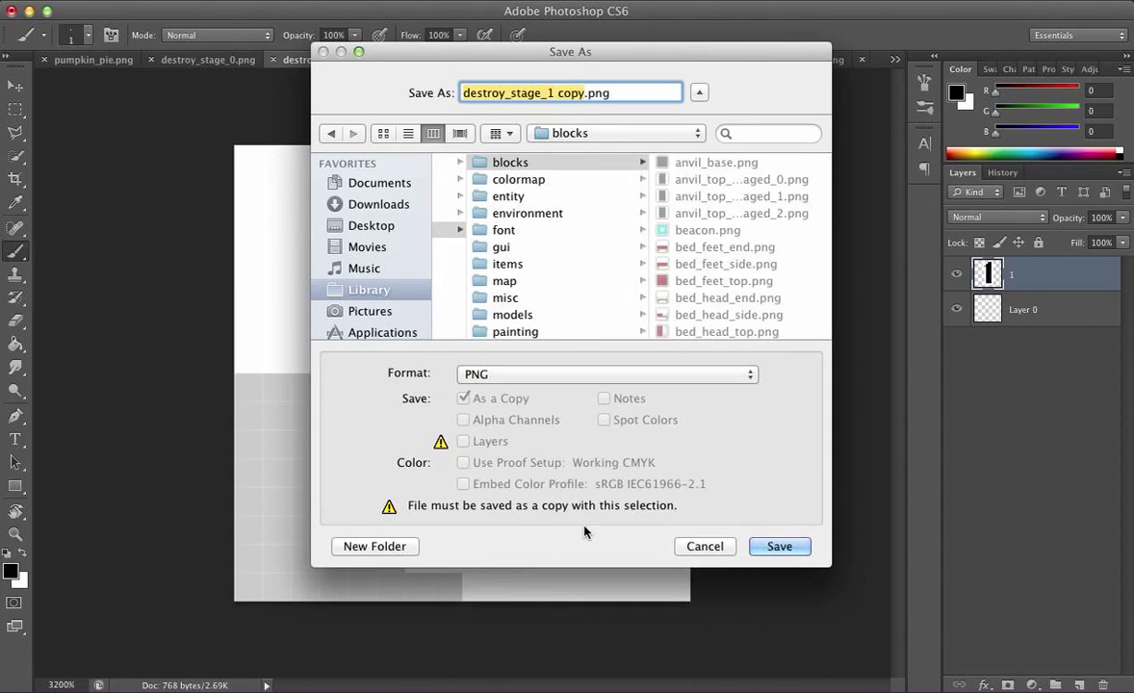
{"action": "left_click", "coordinate": [583, 92]}
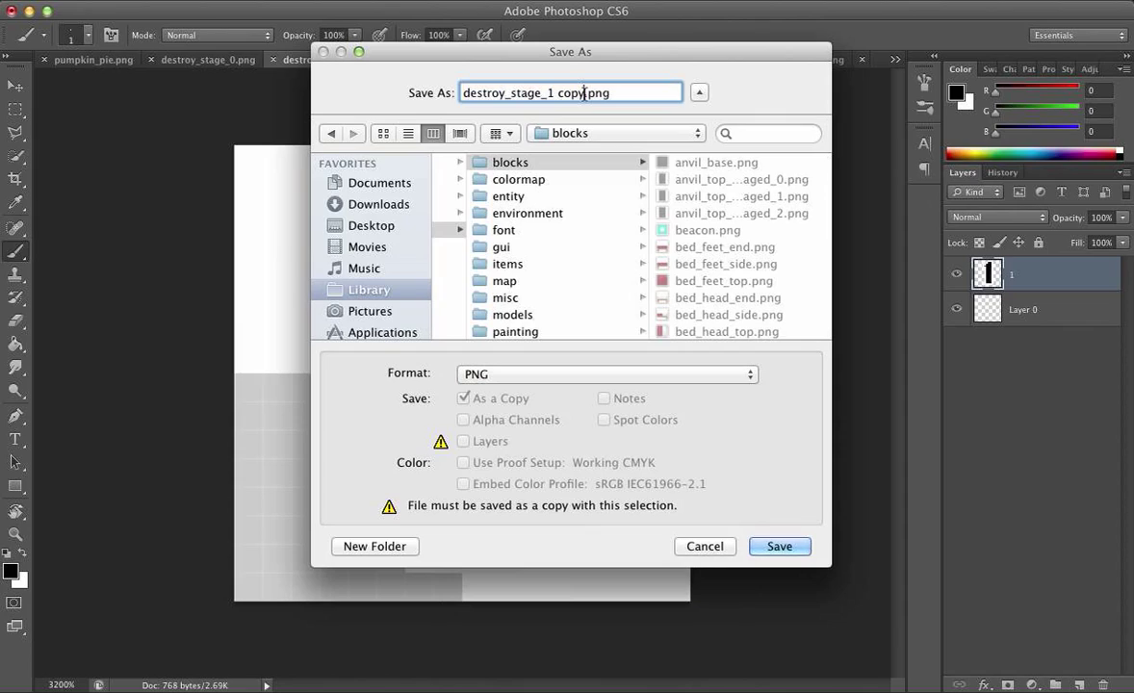
{"action": "key", "text": "BackSpace"}
{"action": "key", "text": "BackSpace"}
{"action": "key", "text": "BackSpace"}
{"action": "key", "text": "BackSpace"}
{"action": "key", "text": "BackSpace"}
{"action": "key", "text": "BackSpace"}
{"action": "type", "text": "0"}
{"action": "key", "text": "BackSpace"}
{"action": "type", "text": "1"}
{"action": "key", "text": "Return"}
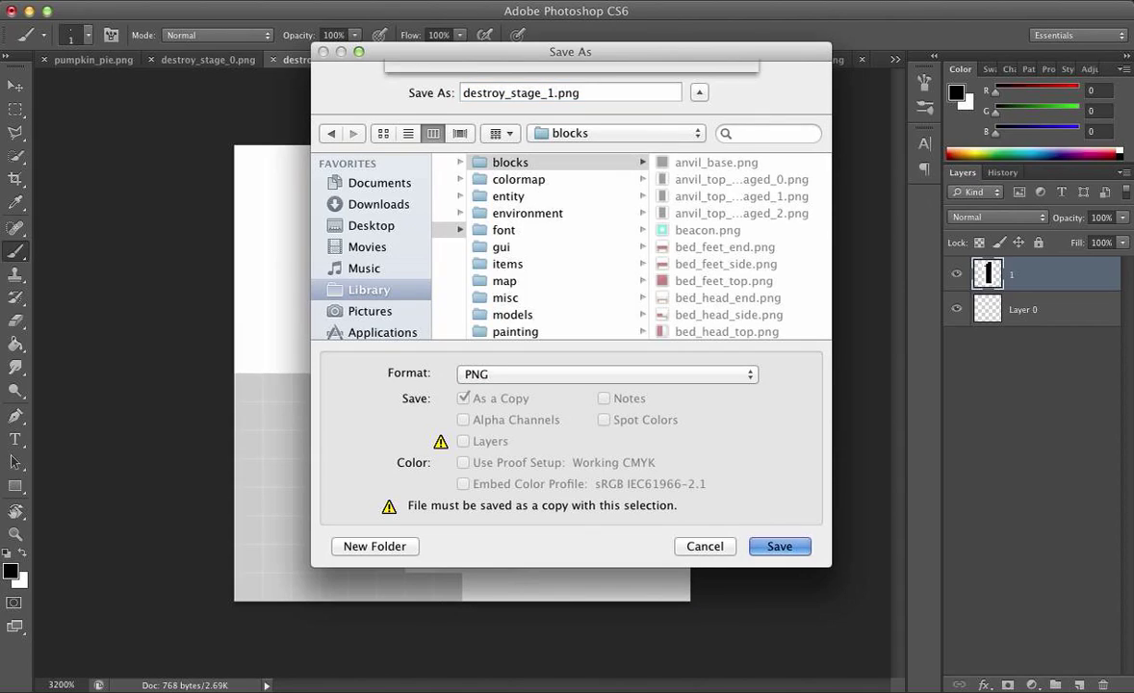
{"action": "left_click", "coordinate": [675, 169]}
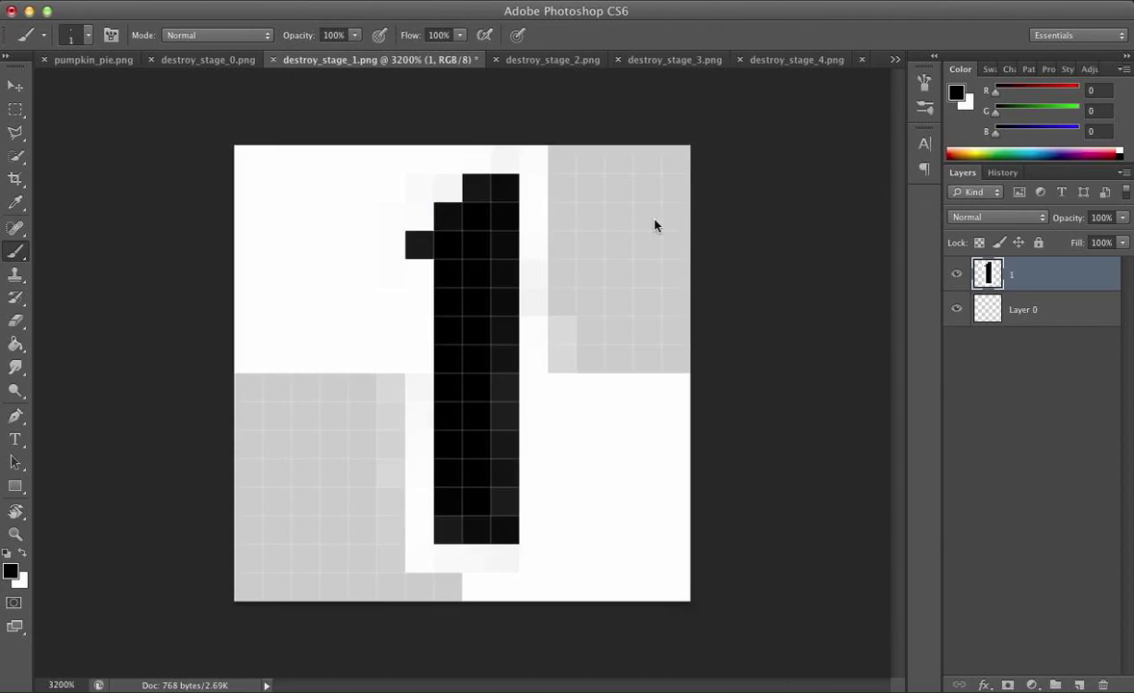
{"action": "left_click", "coordinate": [645, 218]}
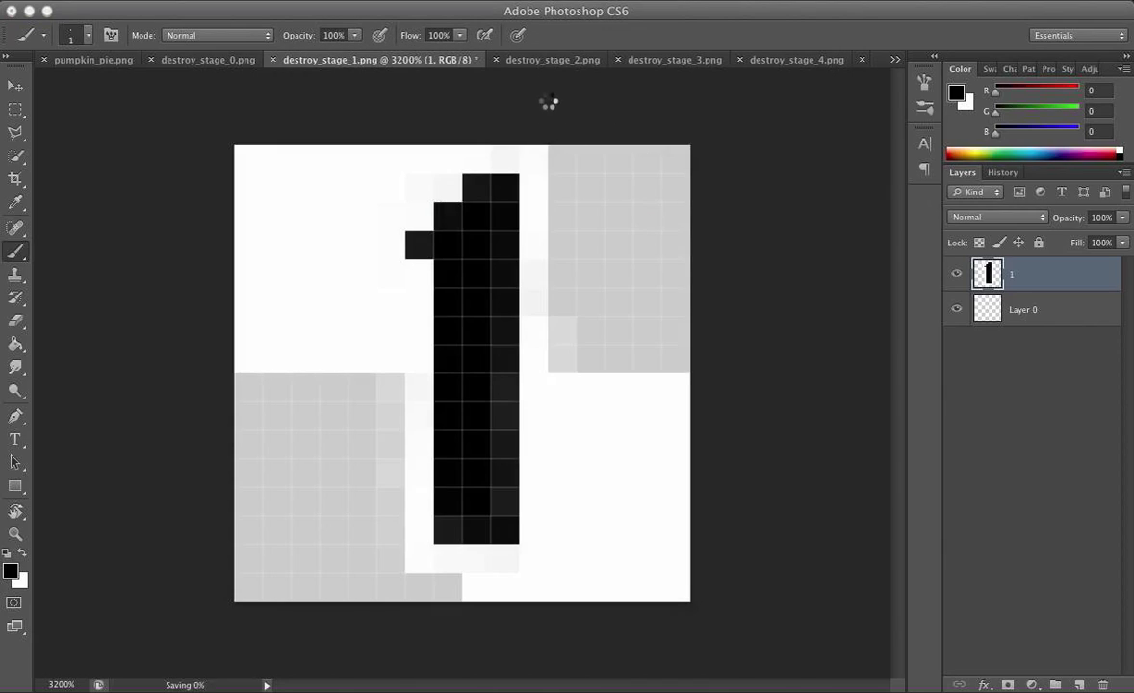
Erase the entire crack drawing from Layer 0 of destroy_stage_2.png.
{"action": "left_click", "coordinate": [546, 60]}
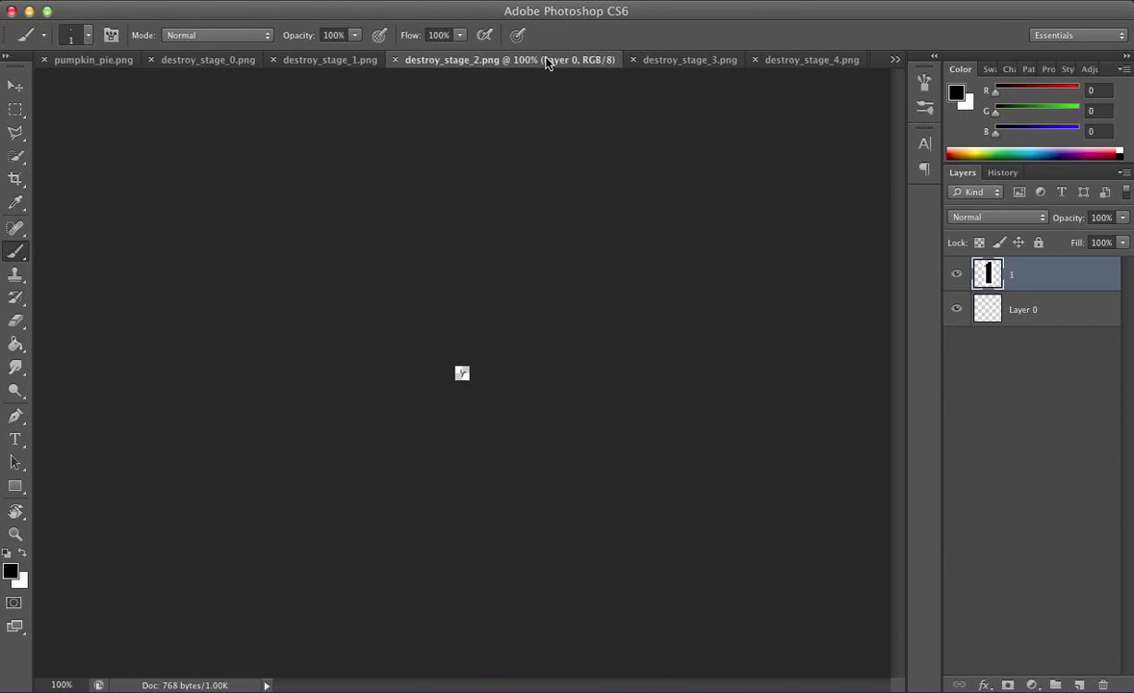
{"action": "left_click", "coordinate": [60, 683]}
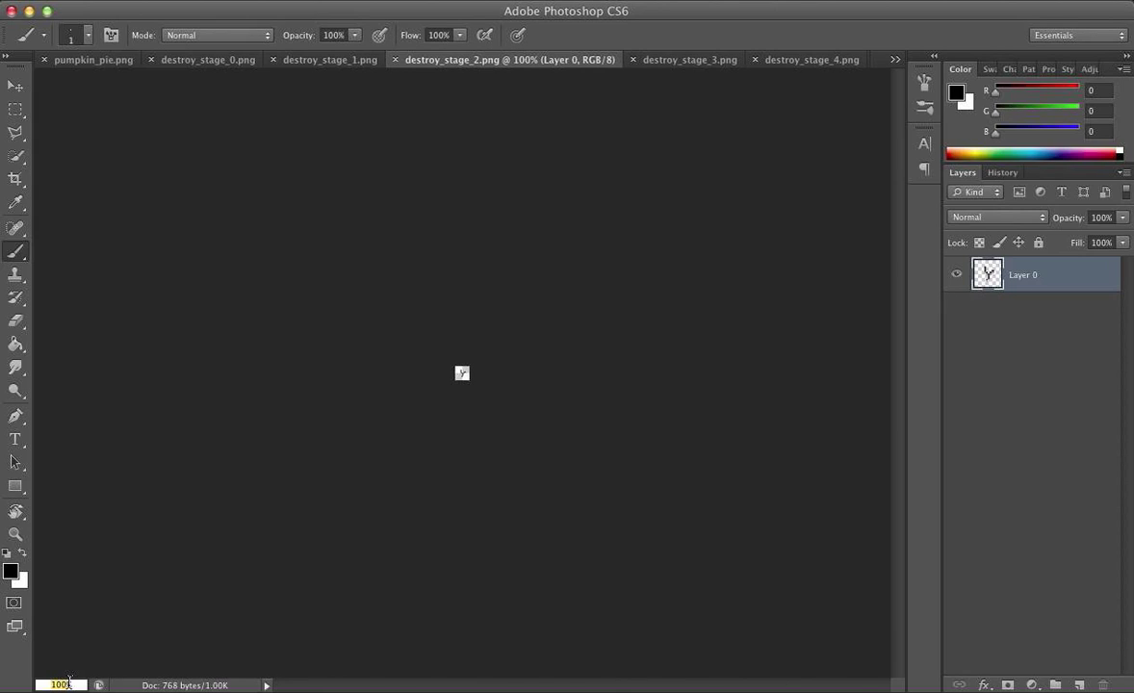
{"action": "key", "text": "Return"}
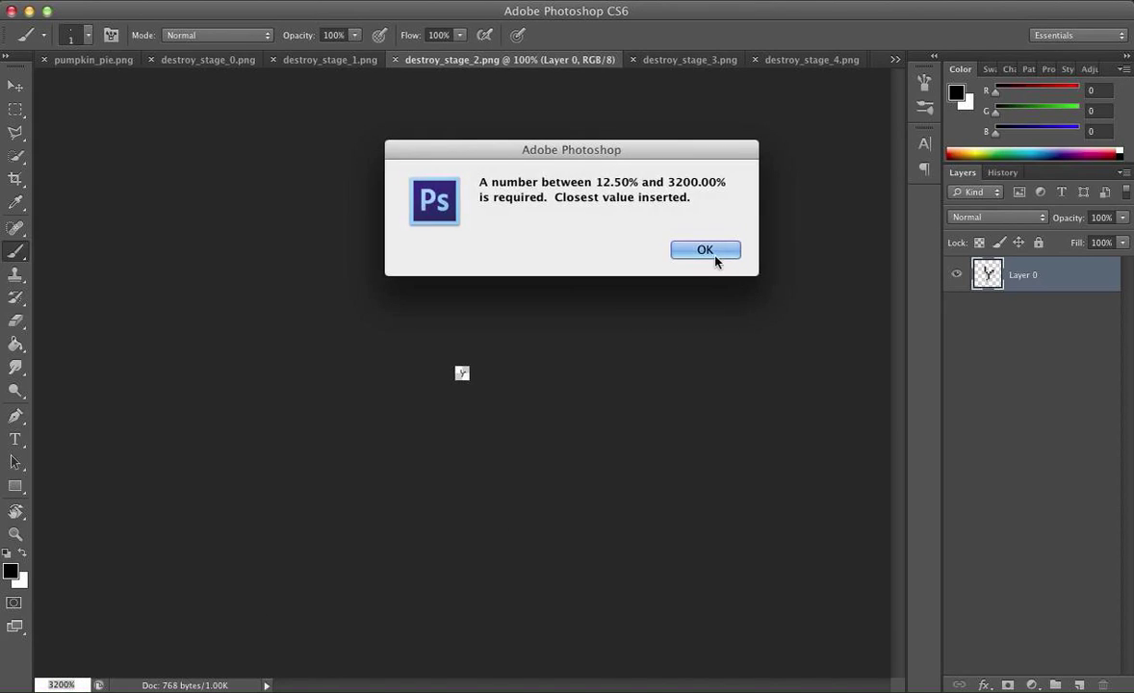
{"action": "left_click", "coordinate": [714, 258]}
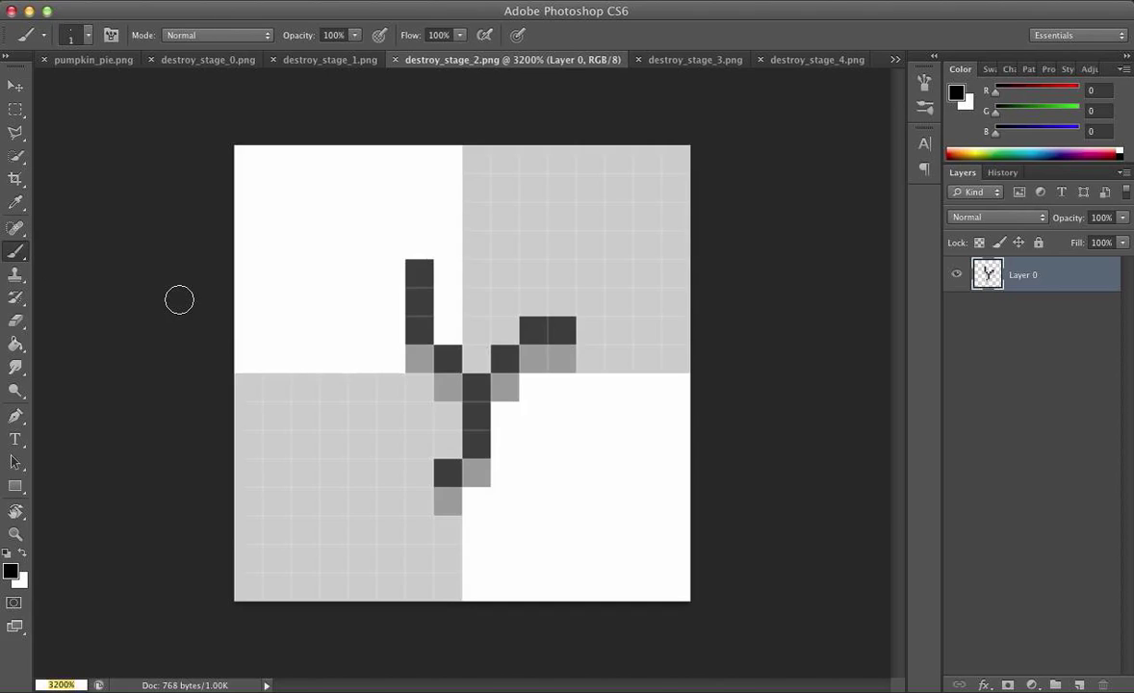
{"action": "mouse_move", "coordinate": [381, 317]}
{"action": "left_mouse_down"}
{"action": "mouse_move", "coordinate": [449, 226]}
{"action": "mouse_move", "coordinate": [405, 358]}
{"action": "mouse_move", "coordinate": [374, 361]}
{"action": "mouse_move", "coordinate": [436, 211]}
{"action": "mouse_move", "coordinate": [452, 324]}
{"action": "mouse_move", "coordinate": [499, 465]}
{"action": "mouse_move", "coordinate": [507, 236]}
{"action": "left_mouse_up"}
{"action": "key", "text": "e"}
{"action": "mouse_move", "coordinate": [426, 544]}
{"action": "left_mouse_down"}
{"action": "mouse_move", "coordinate": [524, 417]}
{"action": "mouse_move", "coordinate": [488, 302]}
{"action": "mouse_move", "coordinate": [432, 351]}
{"action": "mouse_move", "coordinate": [499, 464]}
{"action": "left_mouse_up"}
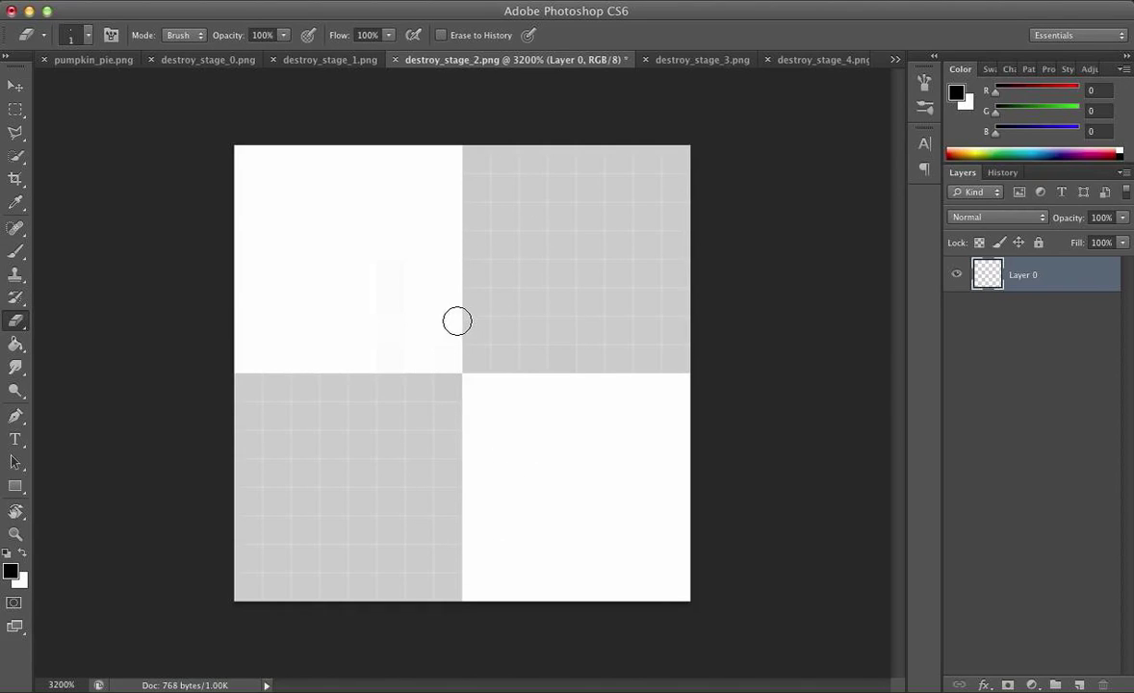
Add the text "2" in 18 pt black Krungthep and move it to the centre of the canvas.
{"action": "key", "text": "t"}
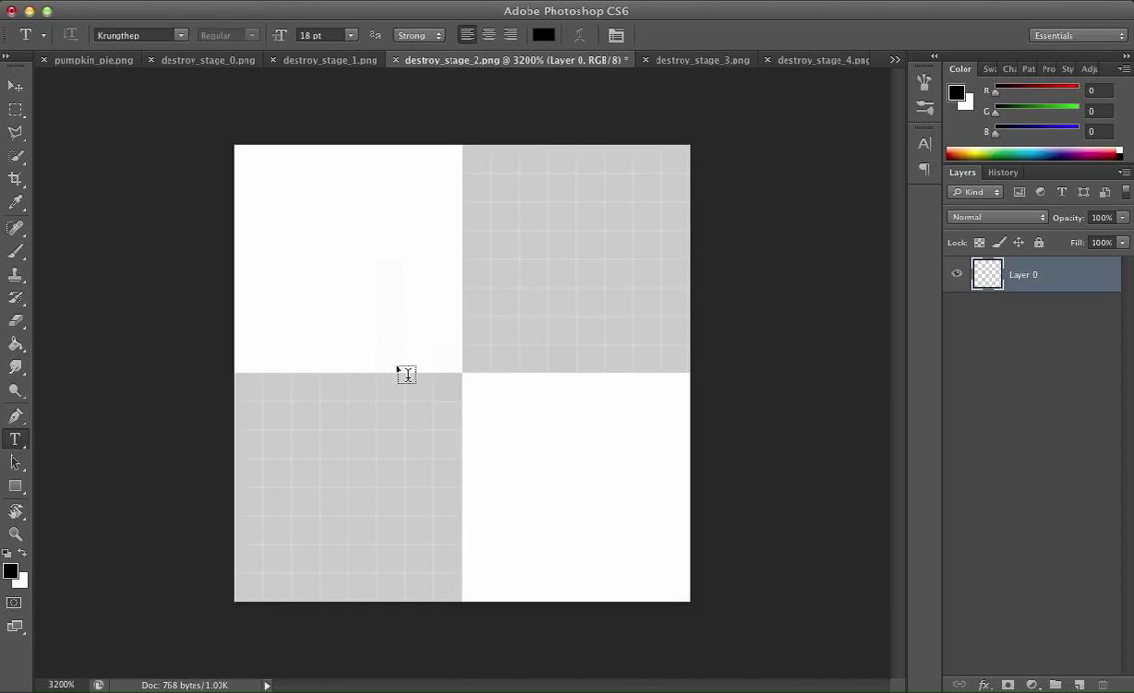
{"action": "left_click", "coordinate": [381, 375]}
{"action": "type", "text": "2"}
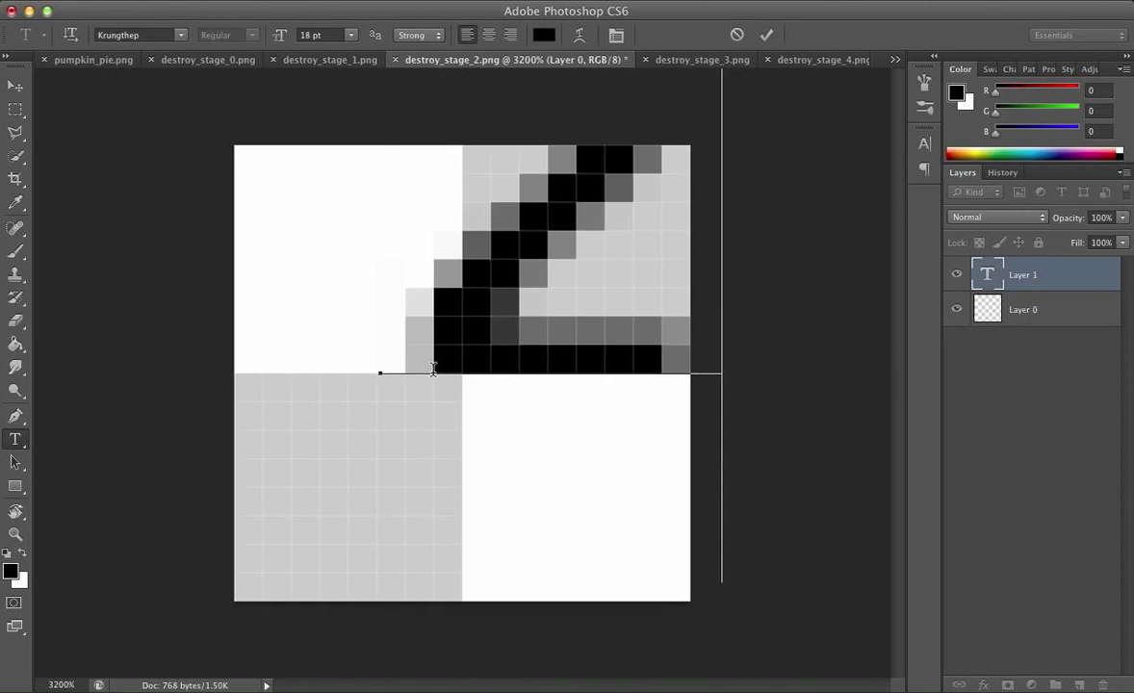
{"action": "left_click", "coordinate": [15, 86]}
{"action": "left_click_drag", "start_coordinate": [492, 248], "coordinate": [491, 382]}
Rasterize the "2" type layer with the Brush tool active, and compare it with the outlined numeral in destroy_stage_1.png.
{"action": "key", "text": "r"}
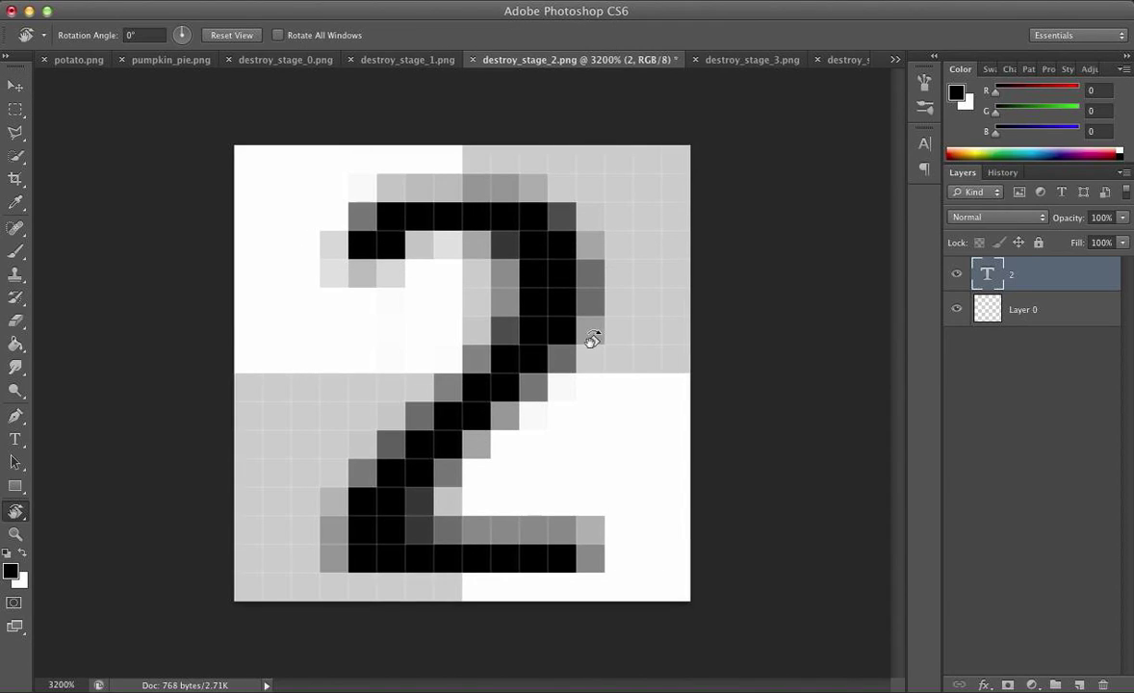
{"action": "key", "text": "b"}
{"action": "left_click", "coordinate": [628, 327]}
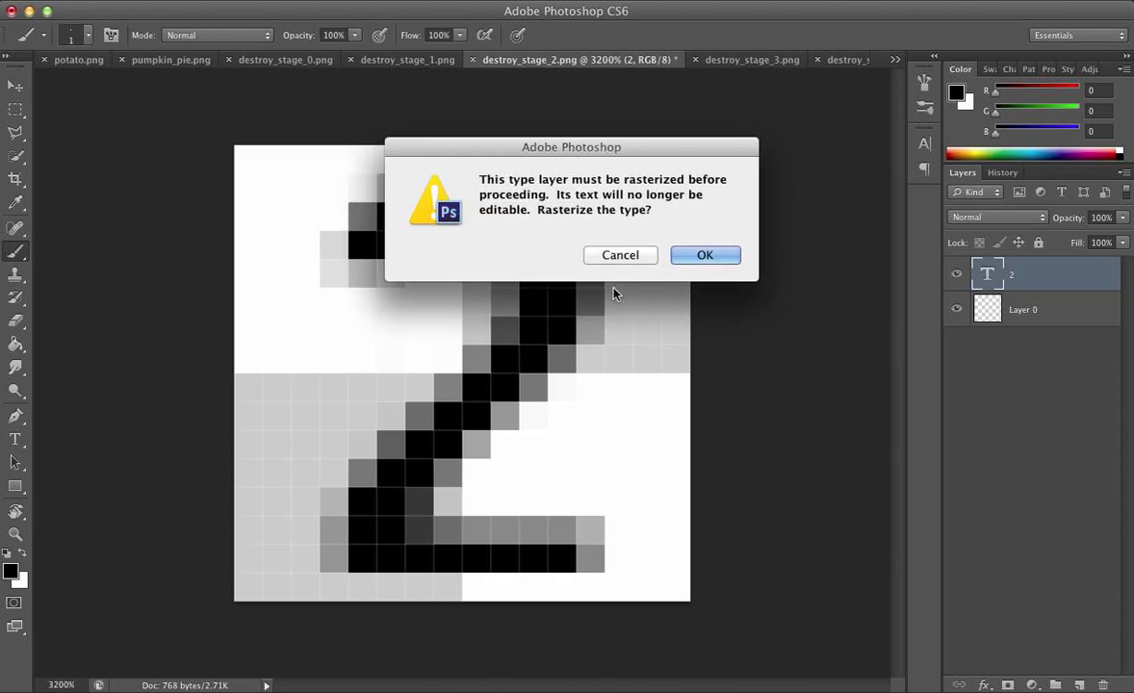
{"action": "left_click", "coordinate": [678, 257]}
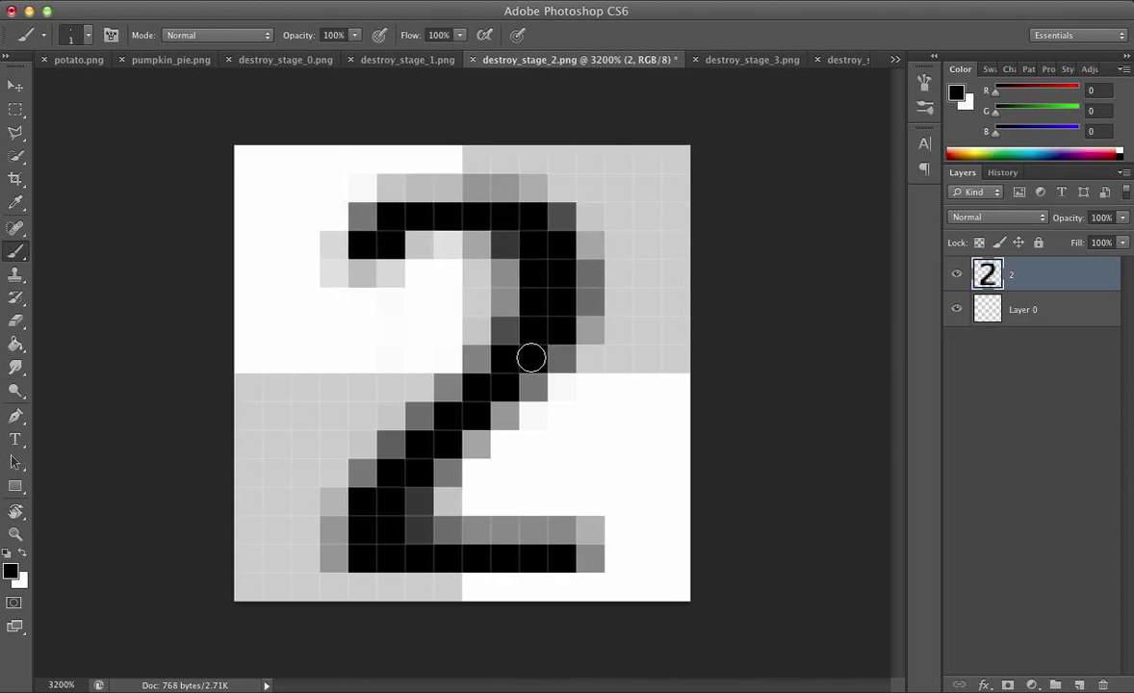
{"action": "left_click", "coordinate": [432, 61]}
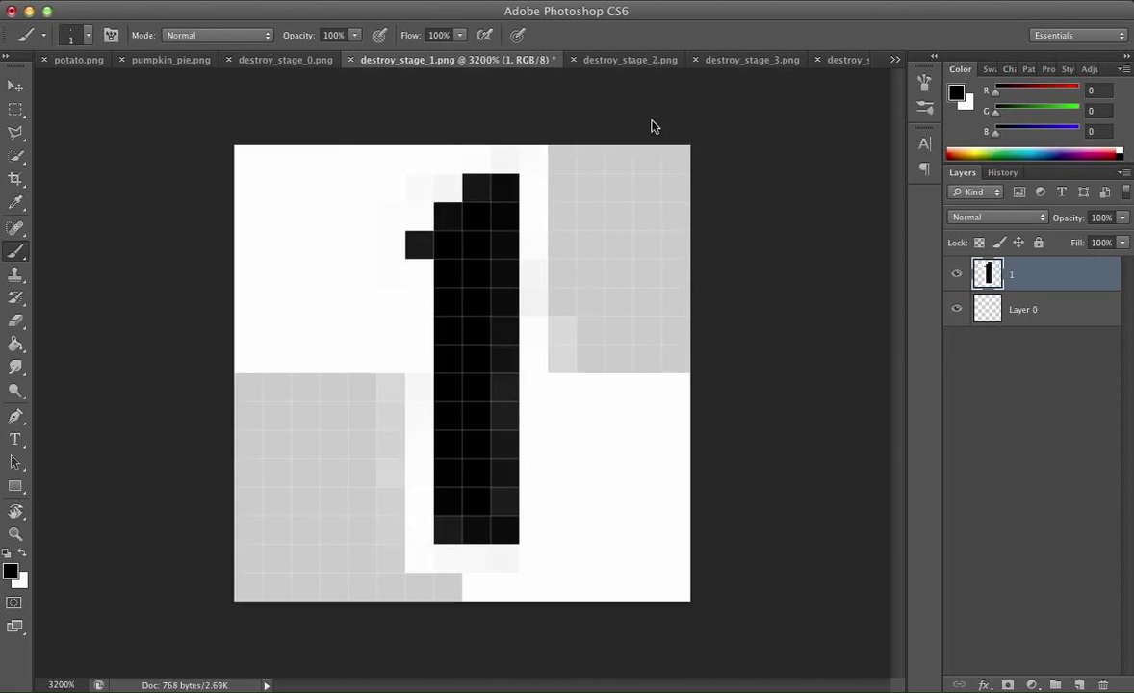
{"action": "left_click", "coordinate": [614, 60]}
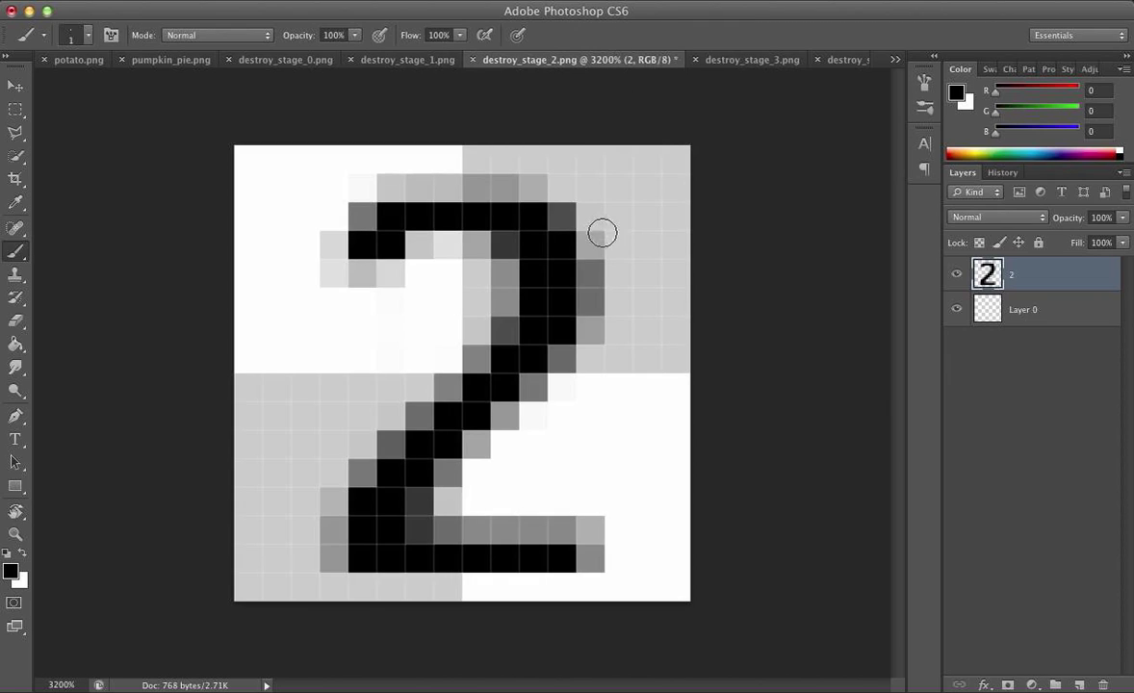
Paint the grey edge pixels around the upper-left end, top and right curve of the "2" white, reverting the stray stroke.
{"action": "key", "text": "x"}
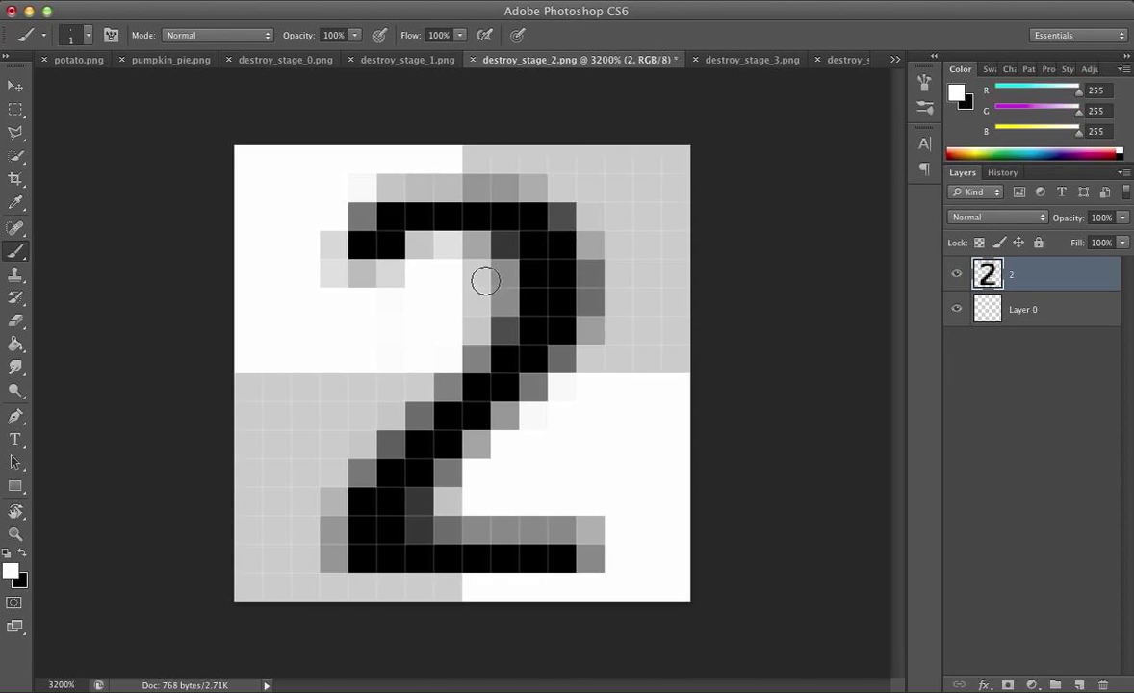
{"action": "mouse_move", "coordinate": [327, 248]}
{"action": "left_mouse_down"}
{"action": "mouse_move", "coordinate": [330, 281]}
{"action": "mouse_move", "coordinate": [401, 275]}
{"action": "mouse_move", "coordinate": [337, 276]}
{"action": "left_mouse_up"}
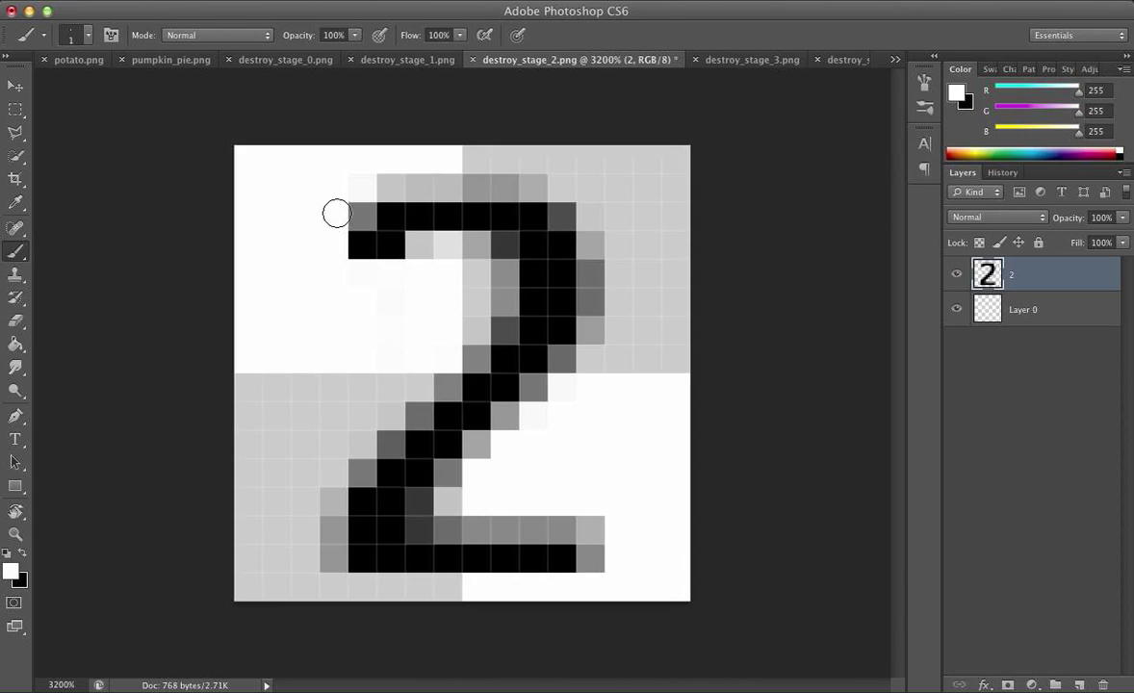
{"action": "mouse_move", "coordinate": [351, 212]}
{"action": "left_mouse_down"}
{"action": "mouse_move", "coordinate": [386, 190]}
{"action": "mouse_move", "coordinate": [530, 186]}
{"action": "mouse_move", "coordinate": [387, 189]}
{"action": "mouse_move", "coordinate": [563, 192]}
{"action": "left_mouse_up"}
{"action": "key", "text": "super+z"}
{"action": "left_click", "coordinate": [1002, 172]}
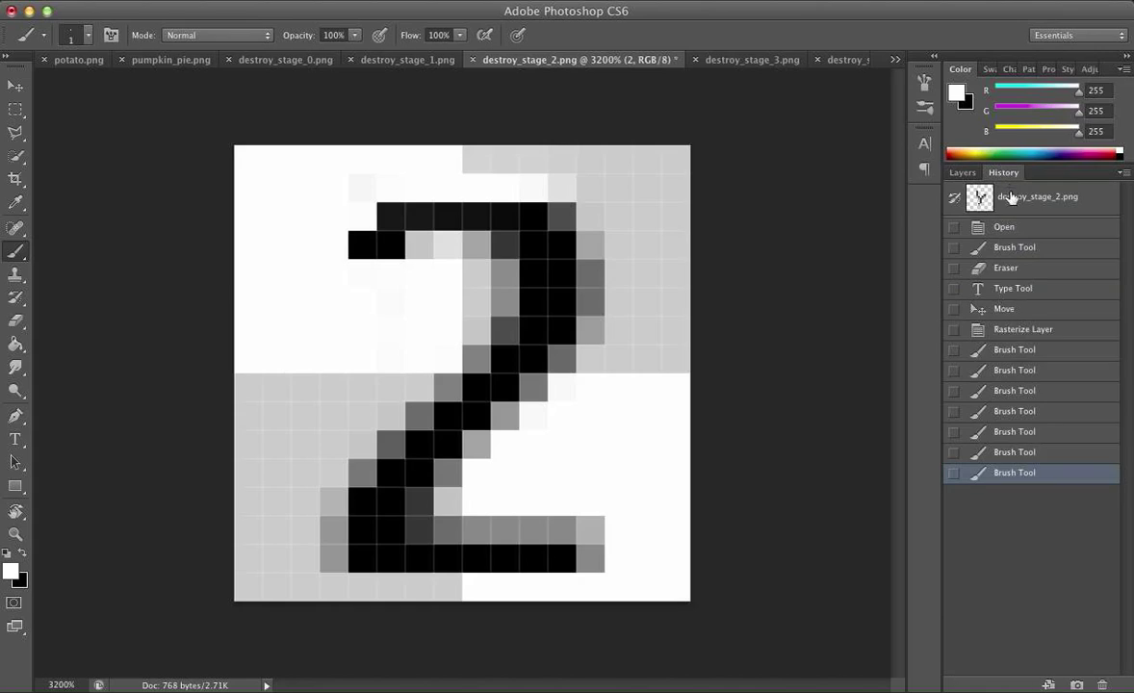
{"action": "left_click", "coordinate": [1033, 453]}
{"action": "double_click", "coordinate": [562, 217]}
{"action": "mouse_move", "coordinate": [600, 240]}
{"action": "left_mouse_down"}
{"action": "mouse_move", "coordinate": [590, 330]}
{"action": "mouse_move", "coordinate": [590, 243]}
{"action": "left_mouse_up"}
{"action": "double_click", "coordinate": [564, 362]}
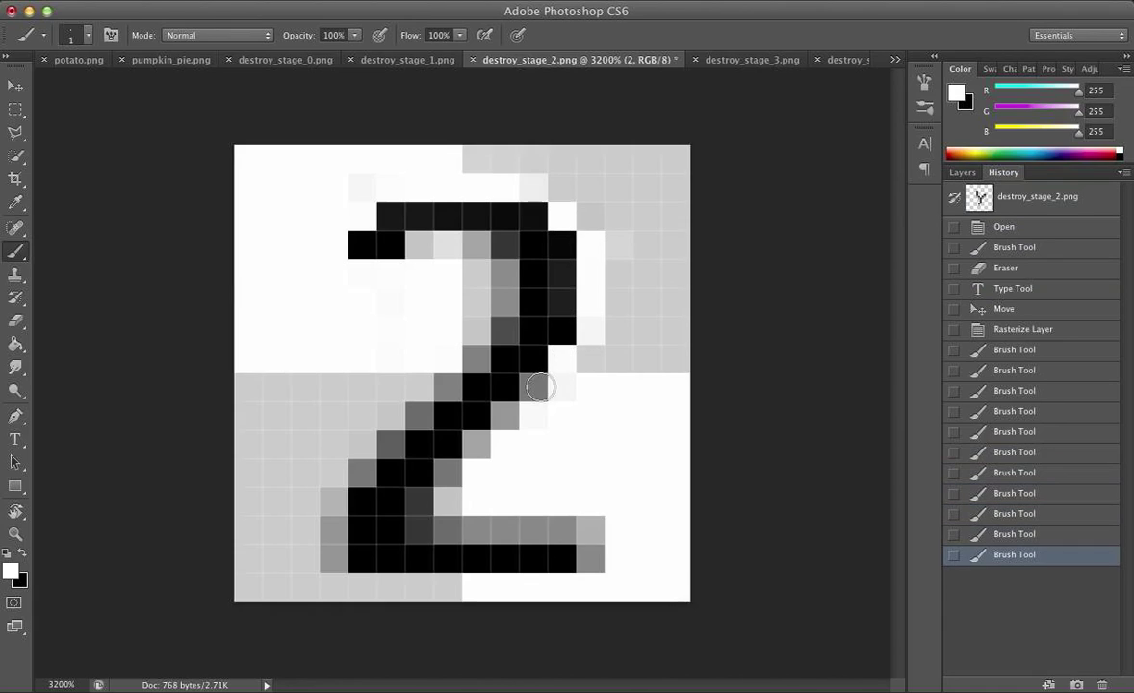
Continue the white outline along the diagonal, base and inner curve of the "2", covering the grey edge pixels.
{"action": "left_click", "coordinate": [540, 387]}
{"action": "left_click", "coordinate": [536, 388]}
{"action": "left_click", "coordinate": [501, 419]}
{"action": "left_click", "coordinate": [501, 419]}
{"action": "left_click", "coordinate": [482, 440]}
{"action": "left_click", "coordinate": [477, 449]}
{"action": "left_click", "coordinate": [458, 475]}
{"action": "left_click", "coordinate": [456, 475]}
{"action": "mouse_move", "coordinate": [426, 506]}
{"action": "left_mouse_down"}
{"action": "mouse_move", "coordinate": [591, 522]}
{"action": "mouse_move", "coordinate": [594, 556]}
{"action": "mouse_move", "coordinate": [592, 529]}
{"action": "mouse_move", "coordinate": [438, 524]}
{"action": "mouse_move", "coordinate": [539, 524]}
{"action": "mouse_move", "coordinate": [611, 544]}
{"action": "mouse_move", "coordinate": [591, 590]}
{"action": "mouse_move", "coordinate": [589, 541]}
{"action": "mouse_move", "coordinate": [591, 590]}
{"action": "mouse_move", "coordinate": [333, 586]}
{"action": "mouse_move", "coordinate": [331, 499]}
{"action": "mouse_move", "coordinate": [332, 606]}
{"action": "mouse_move", "coordinate": [359, 470]}
{"action": "mouse_move", "coordinate": [448, 383]}
{"action": "mouse_move", "coordinate": [413, 408]}
{"action": "mouse_move", "coordinate": [472, 367]}
{"action": "mouse_move", "coordinate": [505, 298]}
{"action": "mouse_move", "coordinate": [503, 326]}
{"action": "mouse_move", "coordinate": [509, 286]}
{"action": "mouse_move", "coordinate": [495, 263]}
{"action": "mouse_move", "coordinate": [470, 246]}
{"action": "mouse_move", "coordinate": [416, 247]}
{"action": "left_mouse_up"}
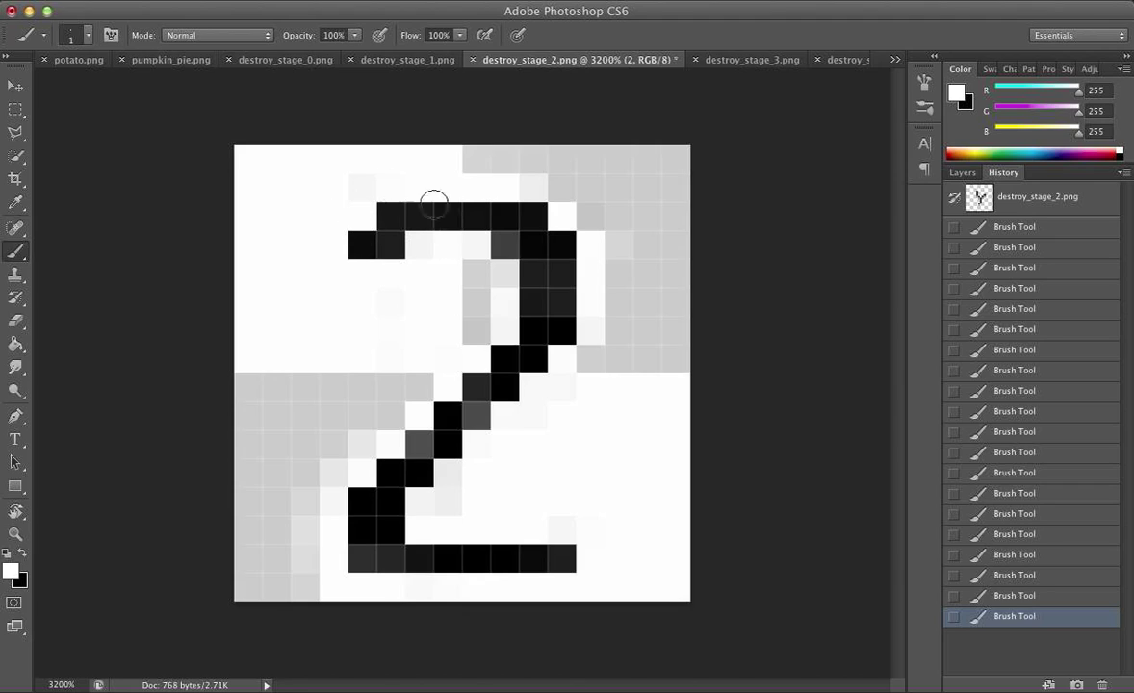
Repaint the faded pixels in the curve, diagonal and lower-left corner of the "2" in black.
{"action": "key", "text": "x"}
{"action": "left_click", "coordinate": [503, 243]}
{"action": "left_click_drag", "start_coordinate": [540, 287], "coordinate": [551, 302]}
{"action": "left_click_drag", "start_coordinate": [476, 414], "coordinate": [479, 398]}
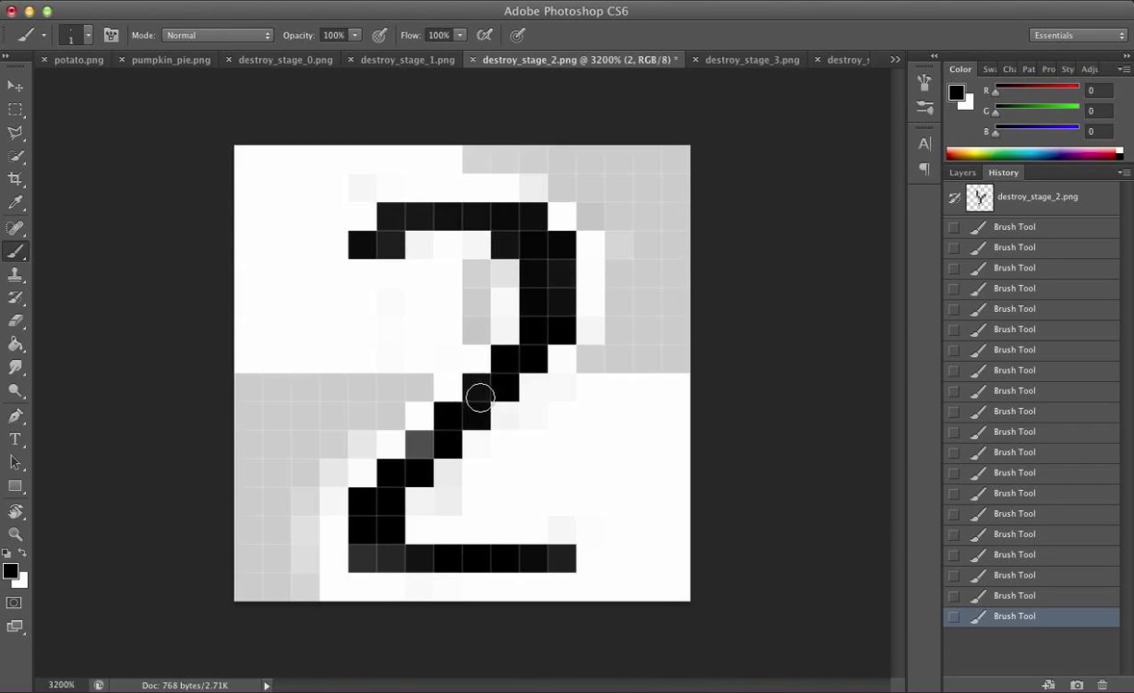
{"action": "left_click_drag", "start_coordinate": [430, 436], "coordinate": [418, 469]}
{"action": "left_click_drag", "start_coordinate": [368, 551], "coordinate": [383, 559]}
Check the white outline by filling the transparent areas on both sides of the "2" with black, and revert both fills.
{"action": "key", "text": "g"}
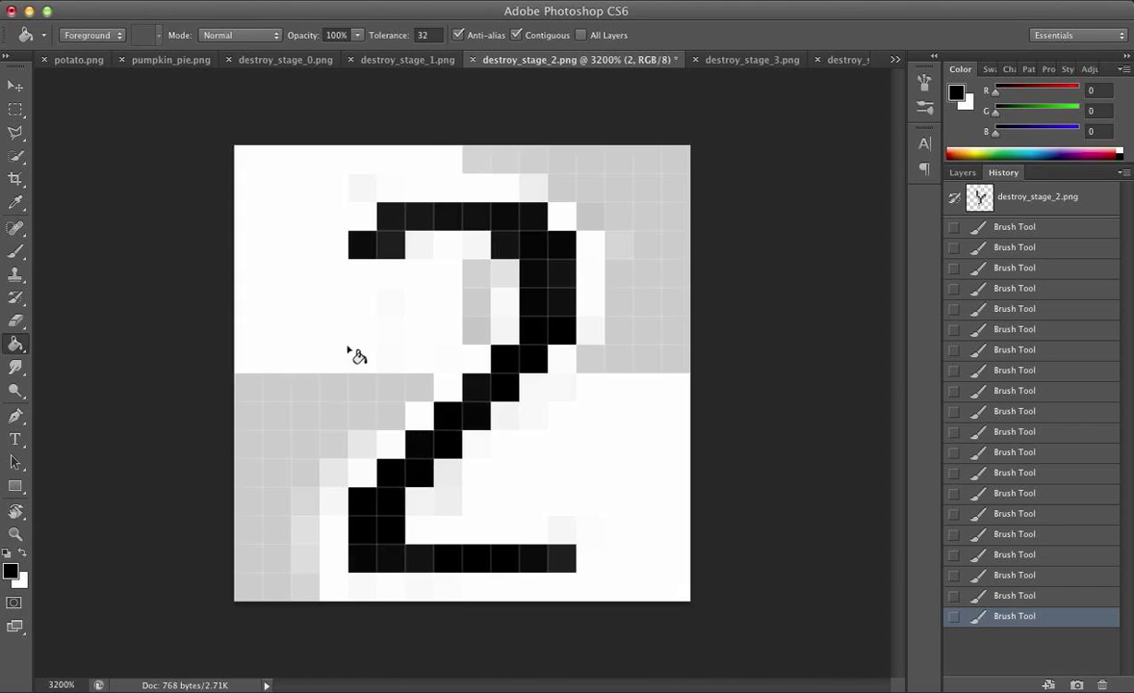
{"action": "left_click", "coordinate": [324, 328]}
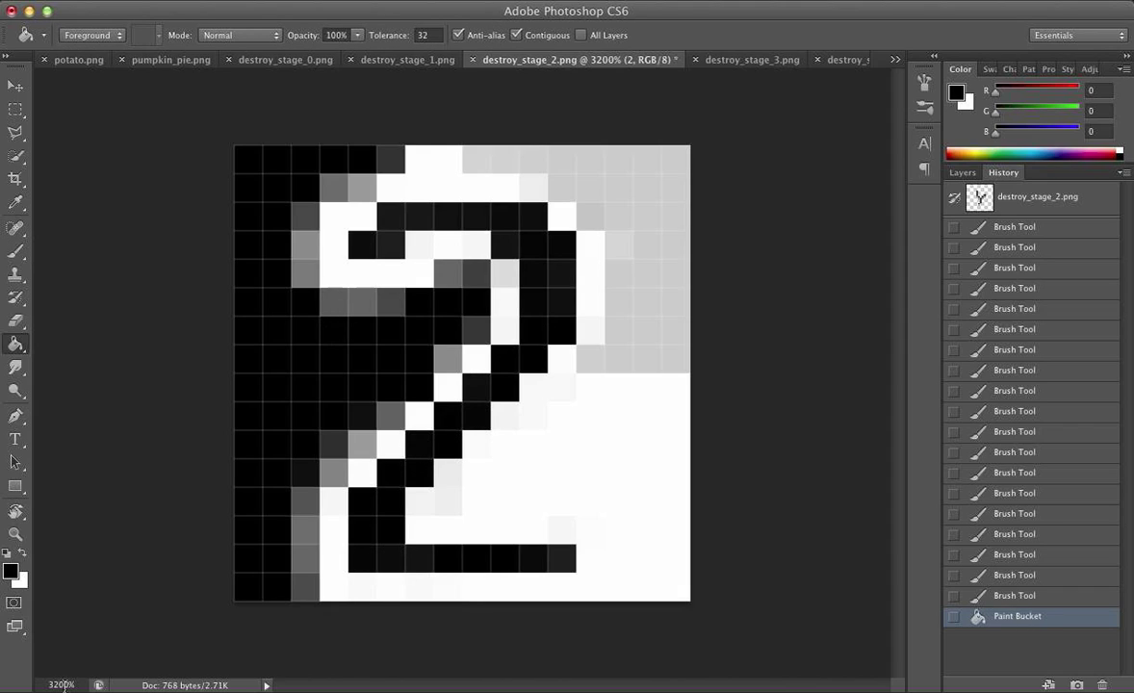
{"action": "left_click", "coordinate": [653, 341]}
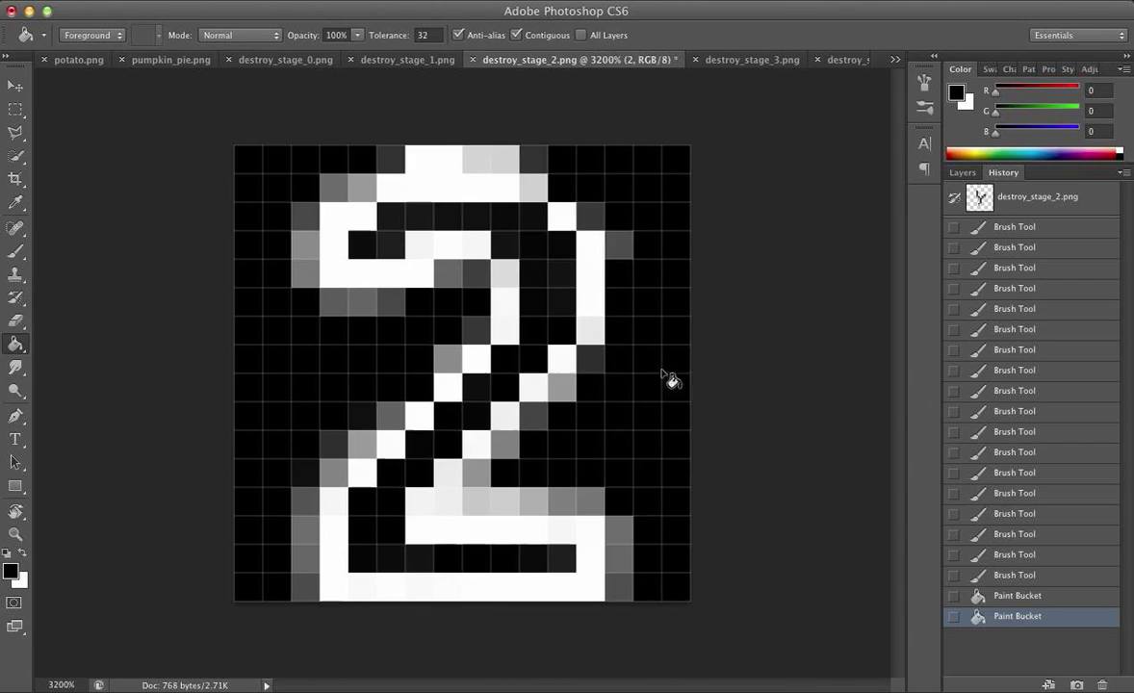
{"action": "left_click", "coordinate": [1019, 599]}
{"action": "left_click", "coordinate": [1017, 576]}
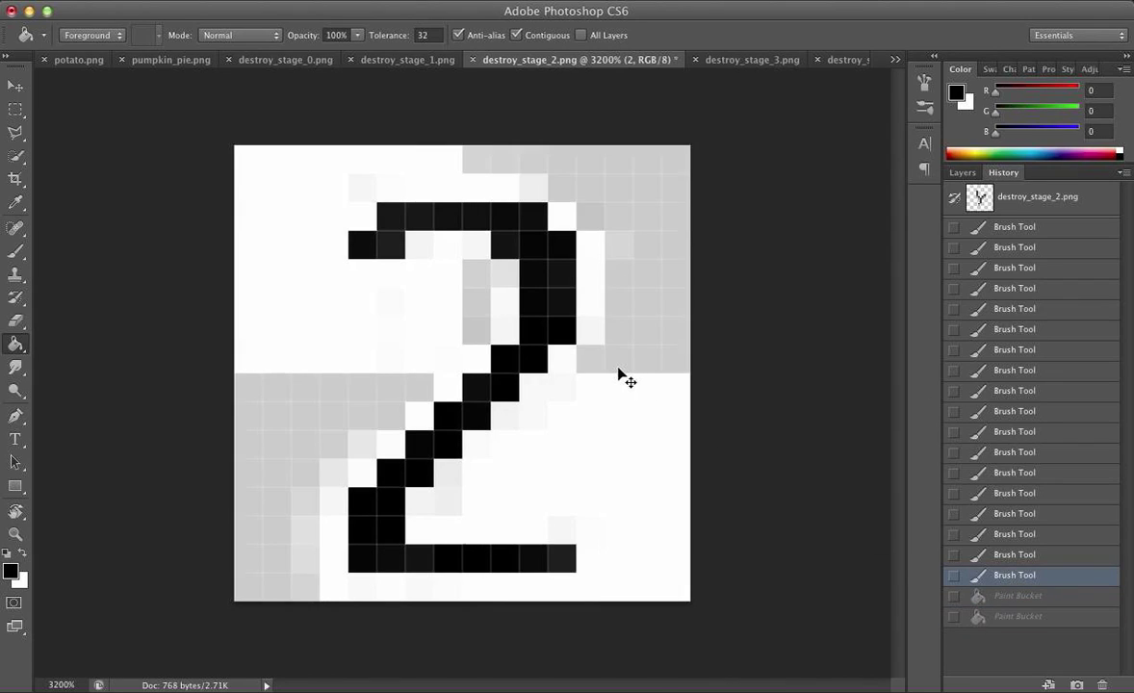
Save the numeral "2" texture in PNG format as destroy_stage_2.png in the blocks folder, replacing the existing file.
{"action": "key", "text": "super+s"}
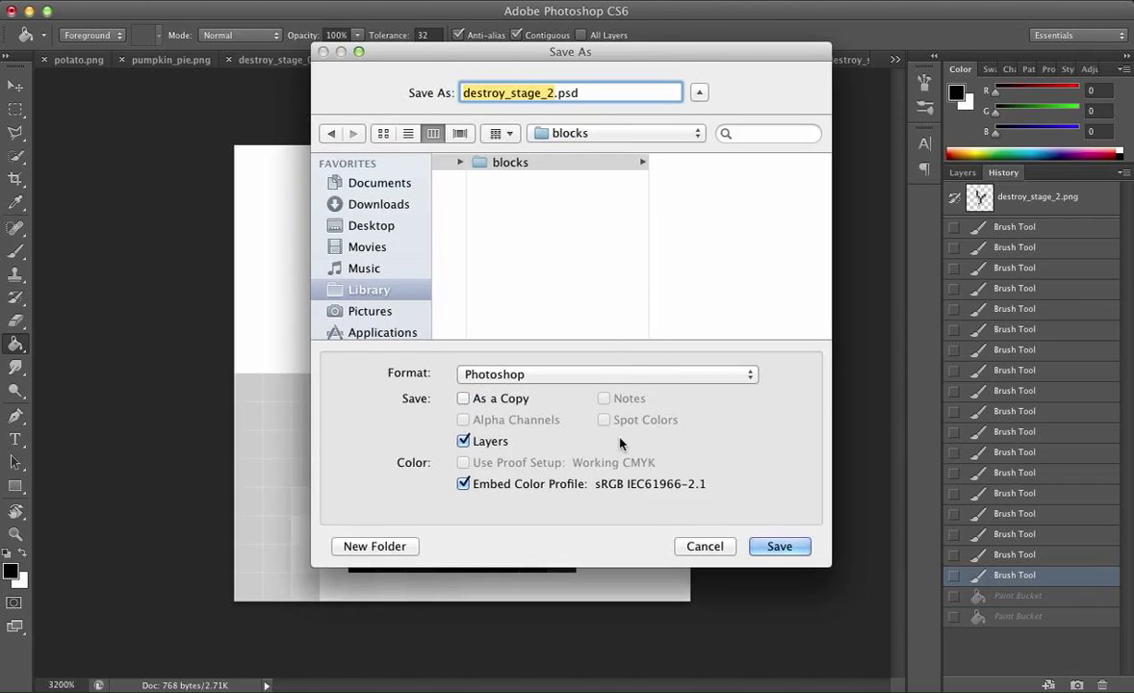
{"action": "left_click", "coordinate": [548, 376]}
{"action": "left_click", "coordinate": [539, 390]}
{"action": "left_click", "coordinate": [520, 374]}
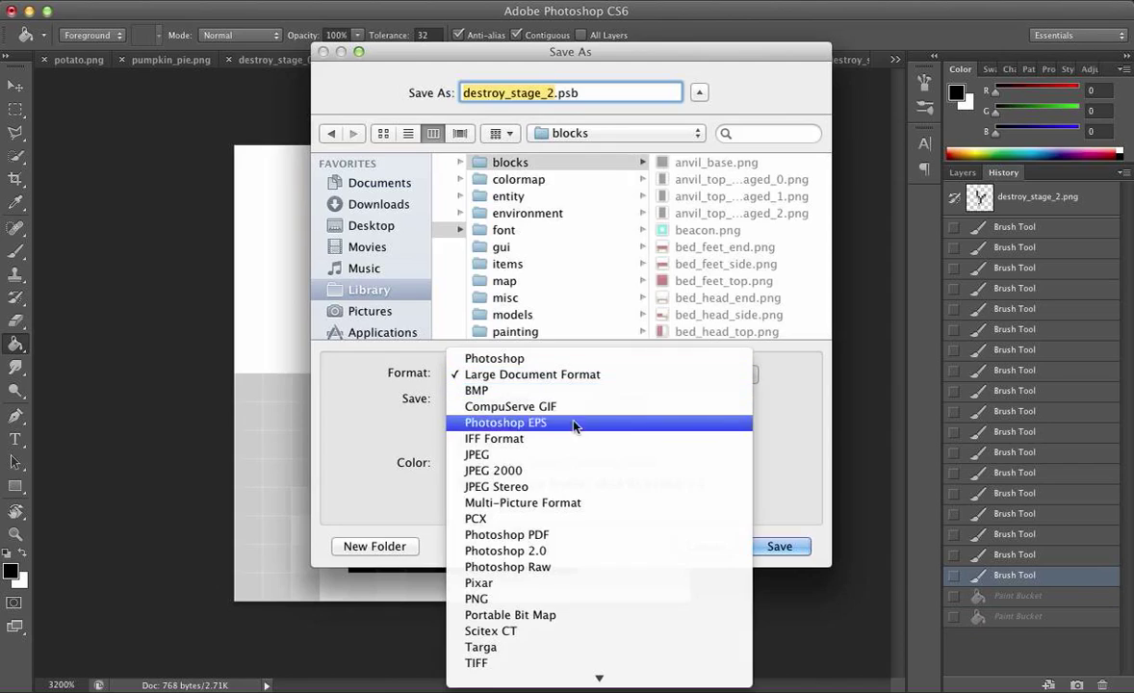
{"action": "left_click", "coordinate": [537, 599]}
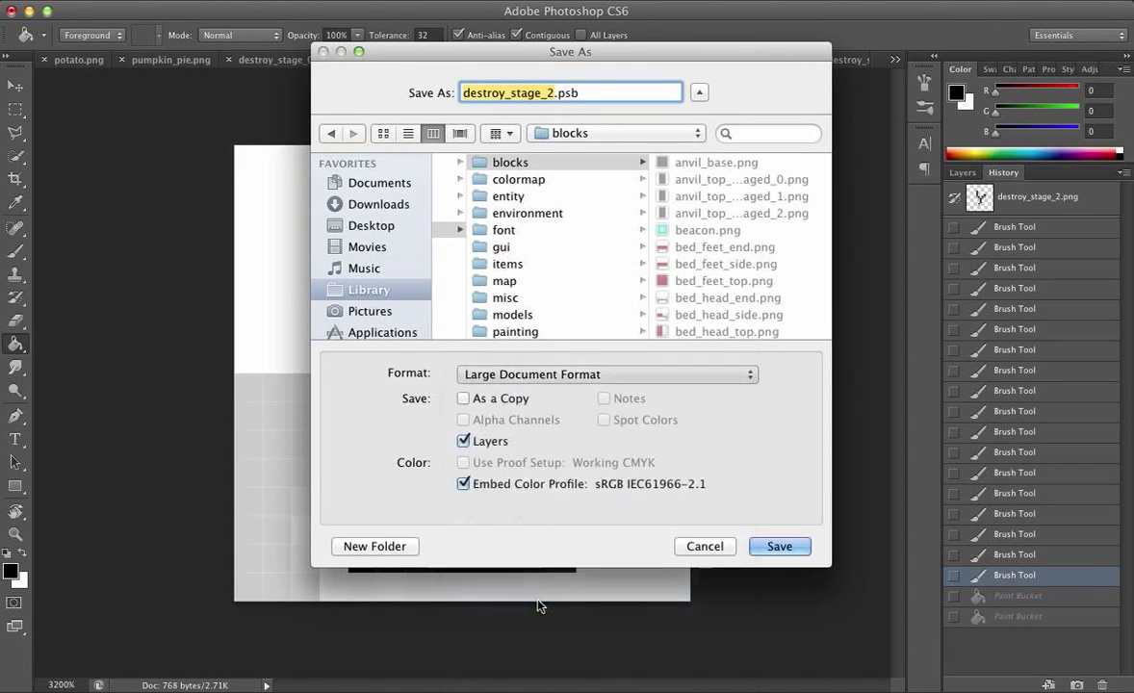
{"action": "left_click", "coordinate": [585, 92]}
{"action": "key", "text": "BackSpace"}
{"action": "key", "text": "BackSpace"}
{"action": "key", "text": "BackSpace"}
{"action": "key", "text": "BackSpace"}
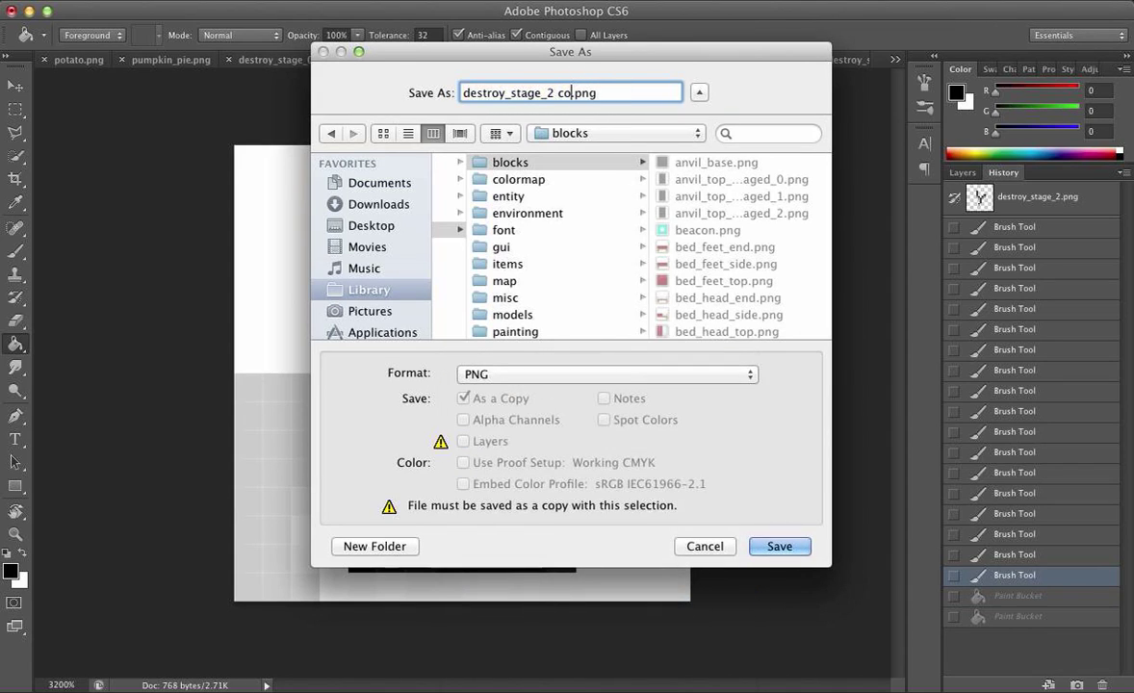
{"action": "key", "text": "BackSpace"}
{"action": "key", "text": "Return"}
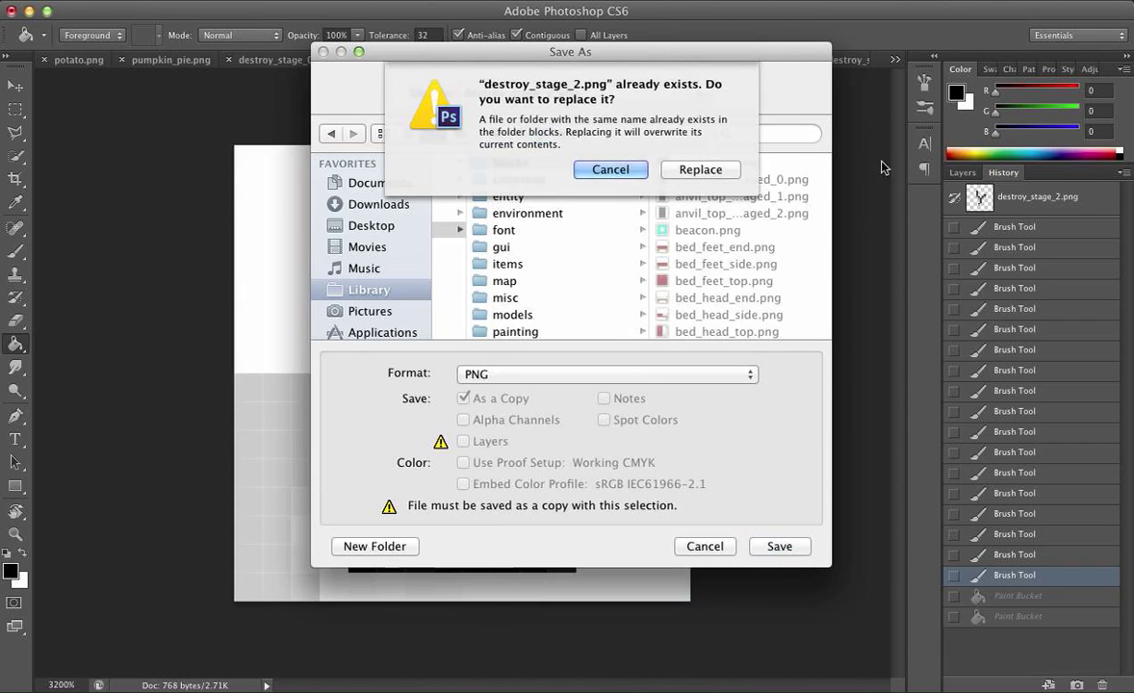
{"action": "left_click", "coordinate": [718, 169]}
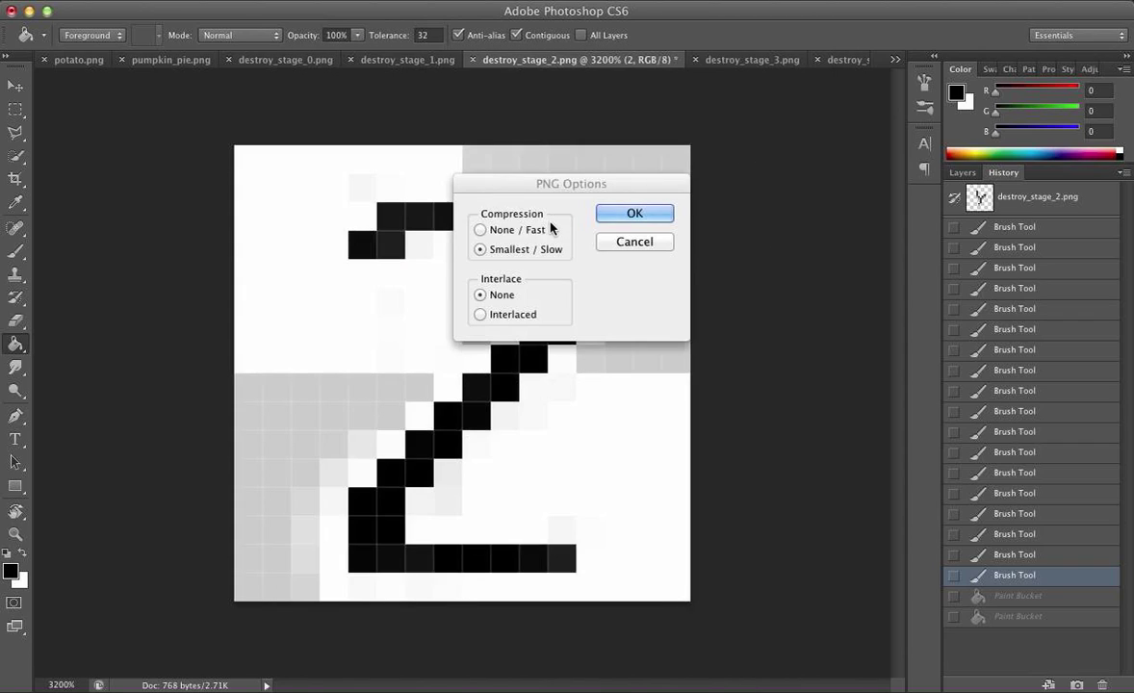
{"action": "left_click", "coordinate": [633, 215]}
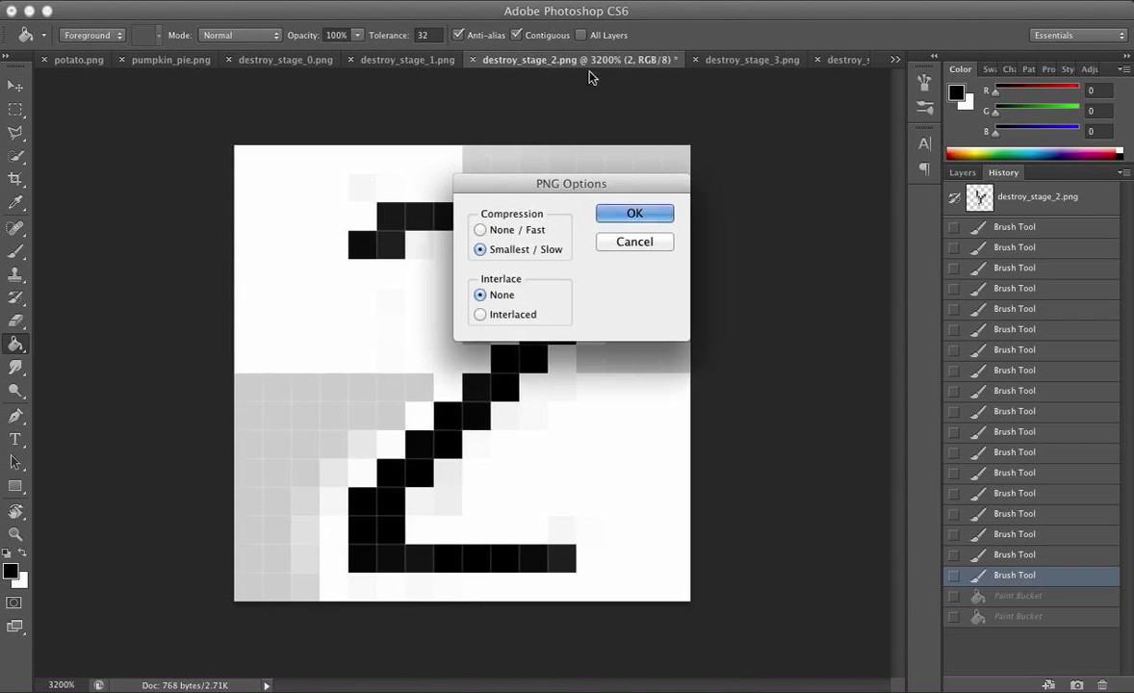
Switch to the destroy_stage_3.png texture and erase the whole crack pattern, leaving the canvas transparent.
{"action": "left_click", "coordinate": [728, 64]}
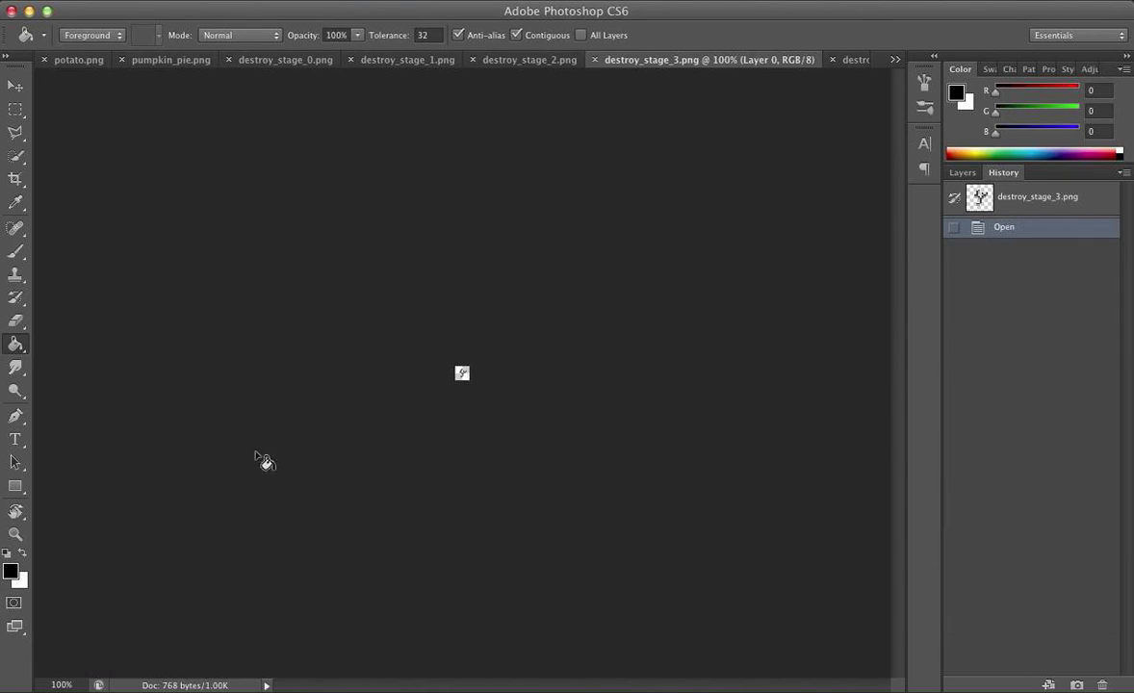
{"action": "left_click_drag", "start_coordinate": [64, 684], "coordinate": [43, 685]}
{"action": "type", "text": "123123"}
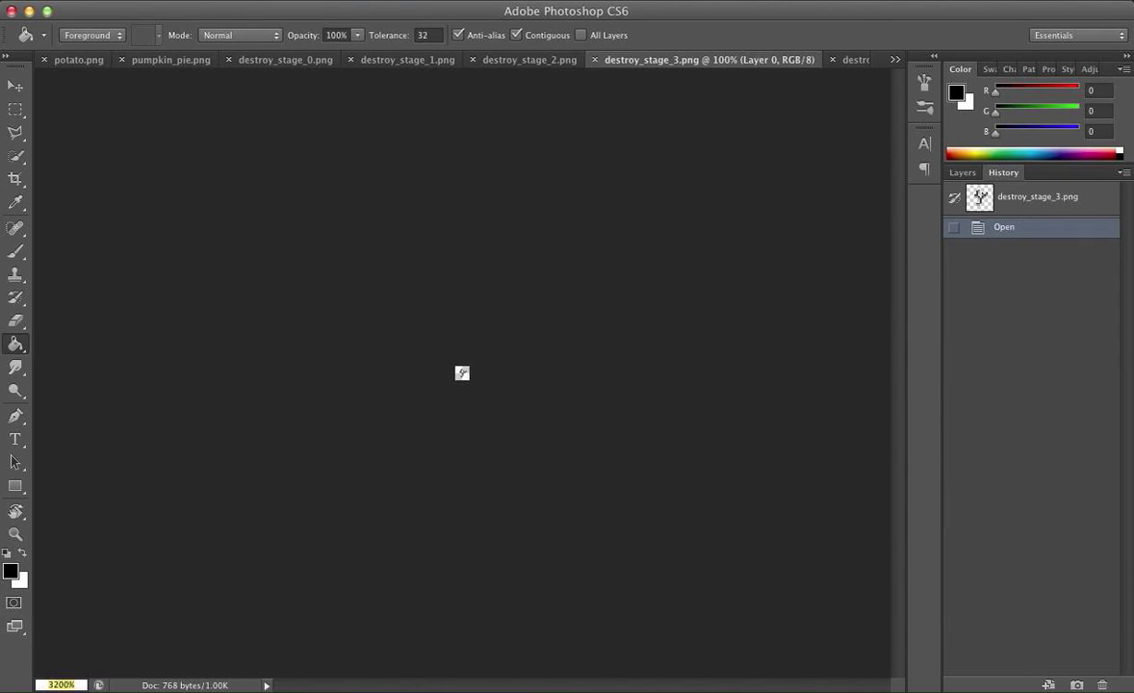
{"action": "left_click", "coordinate": [708, 254]}
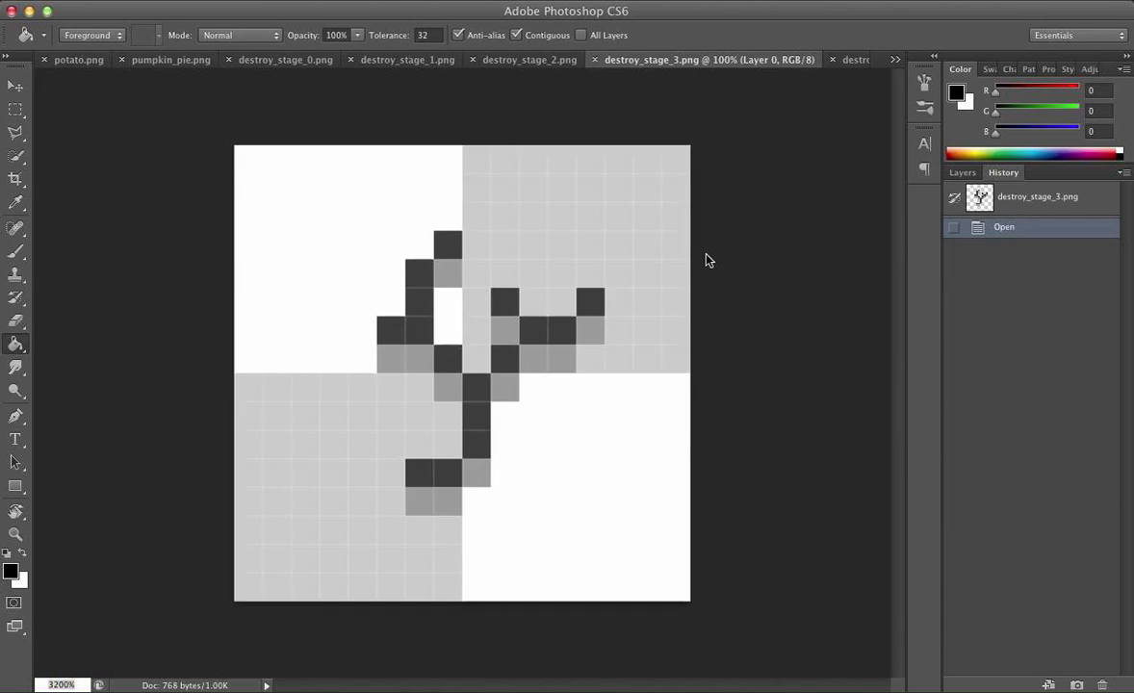
{"action": "left_click", "coordinate": [517, 361]}
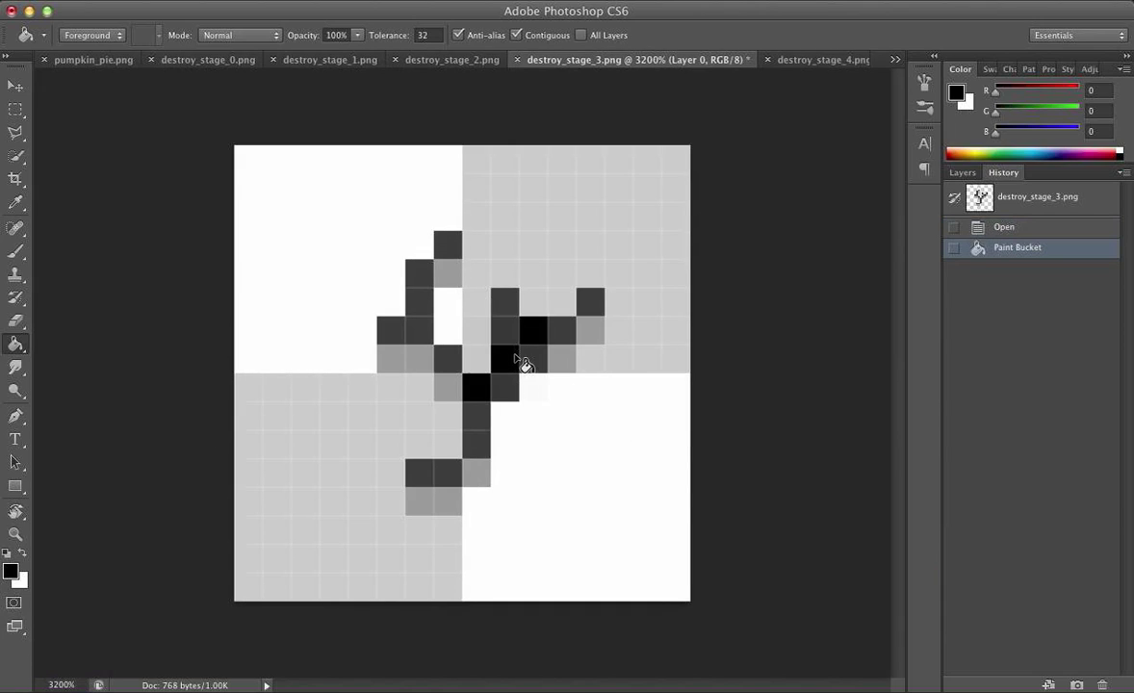
{"action": "key", "text": "e"}
{"action": "mouse_move", "coordinate": [481, 204]}
{"action": "left_mouse_down"}
{"action": "mouse_move", "coordinate": [411, 383]}
{"action": "mouse_move", "coordinate": [448, 237]}
{"action": "mouse_move", "coordinate": [378, 356]}
{"action": "mouse_move", "coordinate": [507, 358]}
{"action": "mouse_move", "coordinate": [593, 413]}
{"action": "mouse_move", "coordinate": [490, 436]}
{"action": "mouse_move", "coordinate": [346, 594]}
{"action": "mouse_move", "coordinate": [492, 281]}
{"action": "mouse_move", "coordinate": [640, 223]}
{"action": "mouse_move", "coordinate": [591, 208]}
{"action": "mouse_move", "coordinate": [403, 543]}
{"action": "mouse_move", "coordinate": [432, 401]}
{"action": "mouse_move", "coordinate": [369, 561]}
{"action": "mouse_move", "coordinate": [477, 466]}
{"action": "mouse_move", "coordinate": [359, 571]}
{"action": "left_mouse_up"}
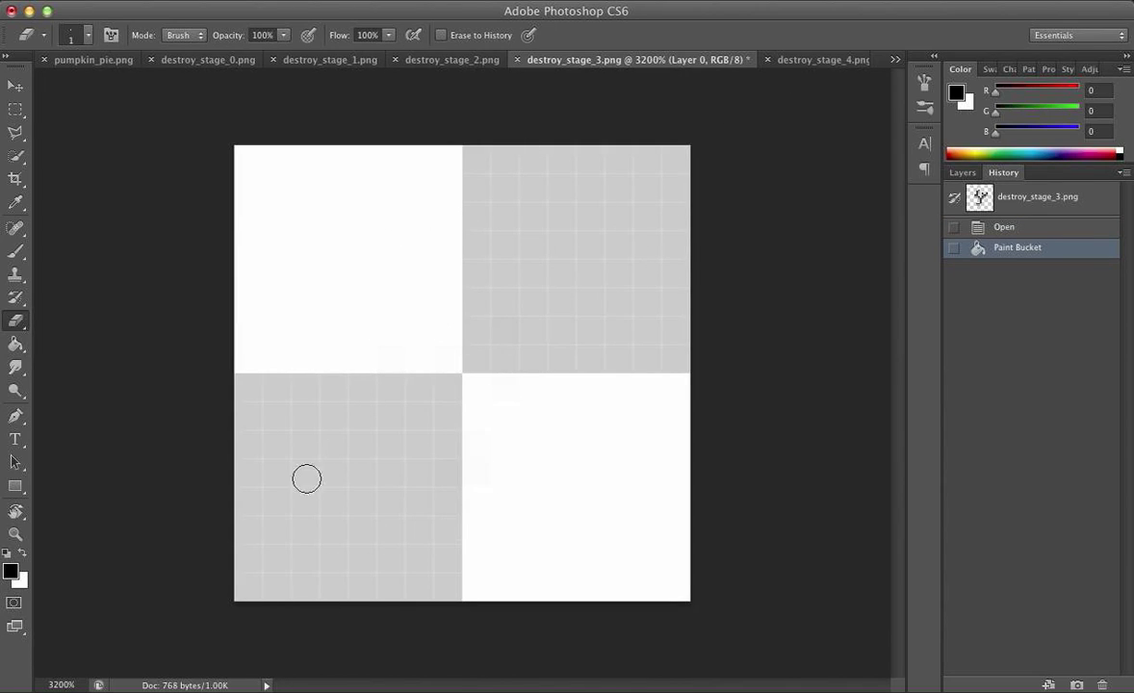
{"action": "left_click_drag", "start_coordinate": [517, 353], "coordinate": [398, 390]}
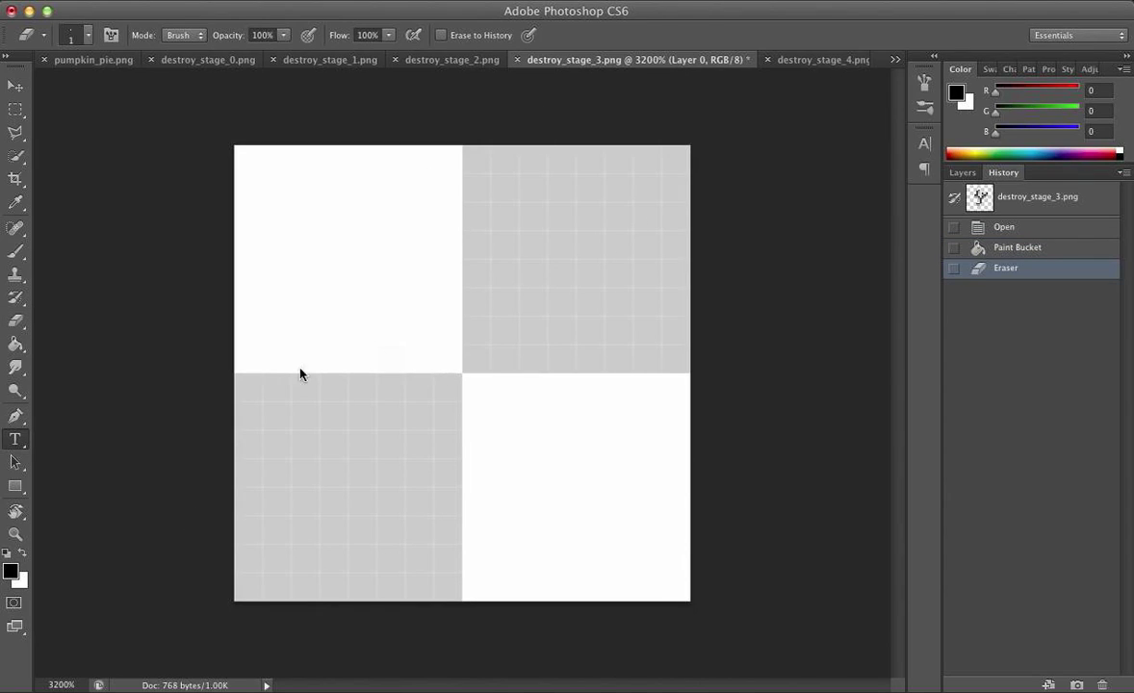
Add the numeral "3" in black 18 pt Krungthep text and move it to the middle of the destroy_stage_3 canvas.
{"action": "left_click", "coordinate": [355, 397]}
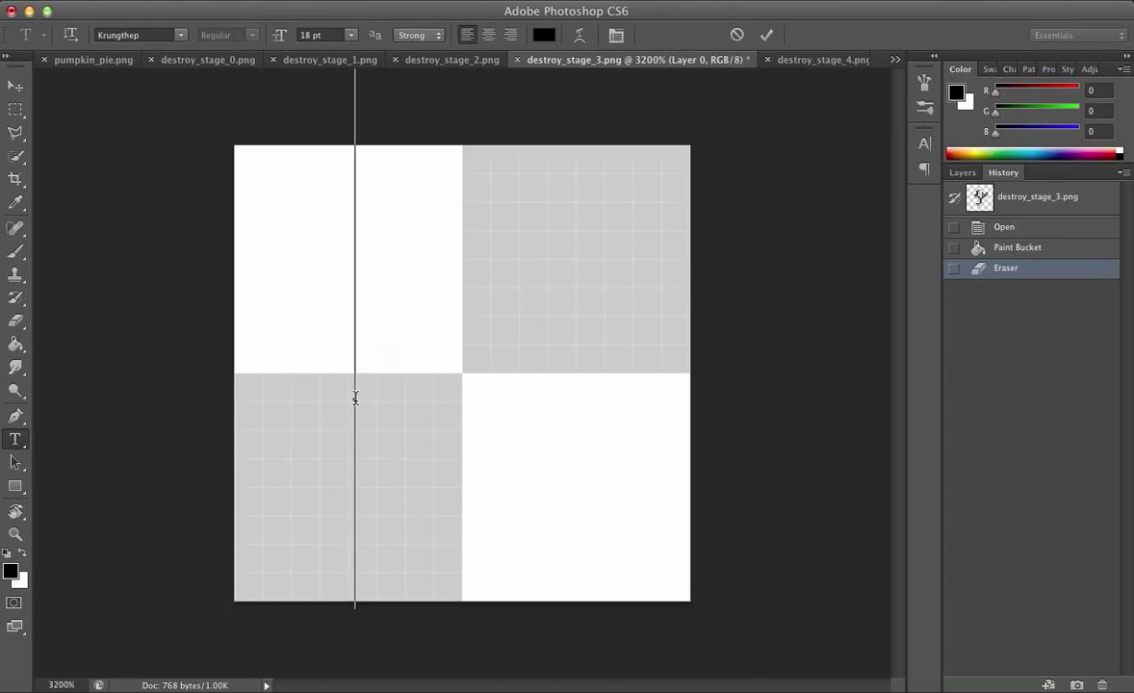
{"action": "type", "text": "J"}
{"action": "left_click", "coordinate": [15, 86]}
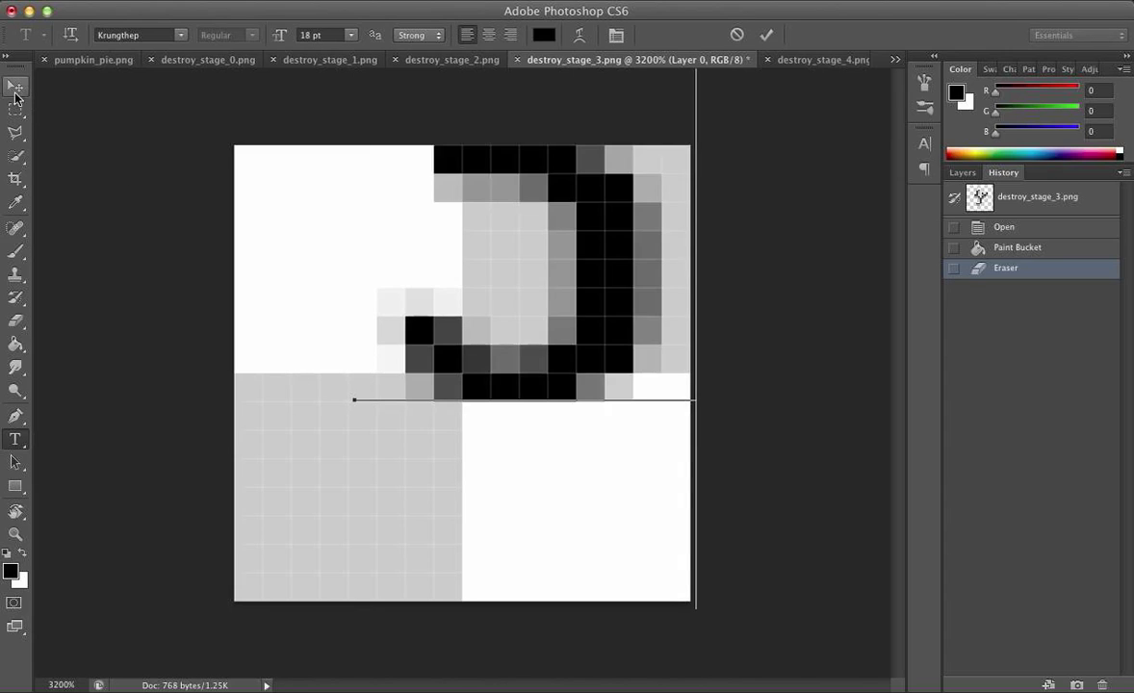
{"action": "left_click_drag", "start_coordinate": [523, 216], "coordinate": [566, 332]}
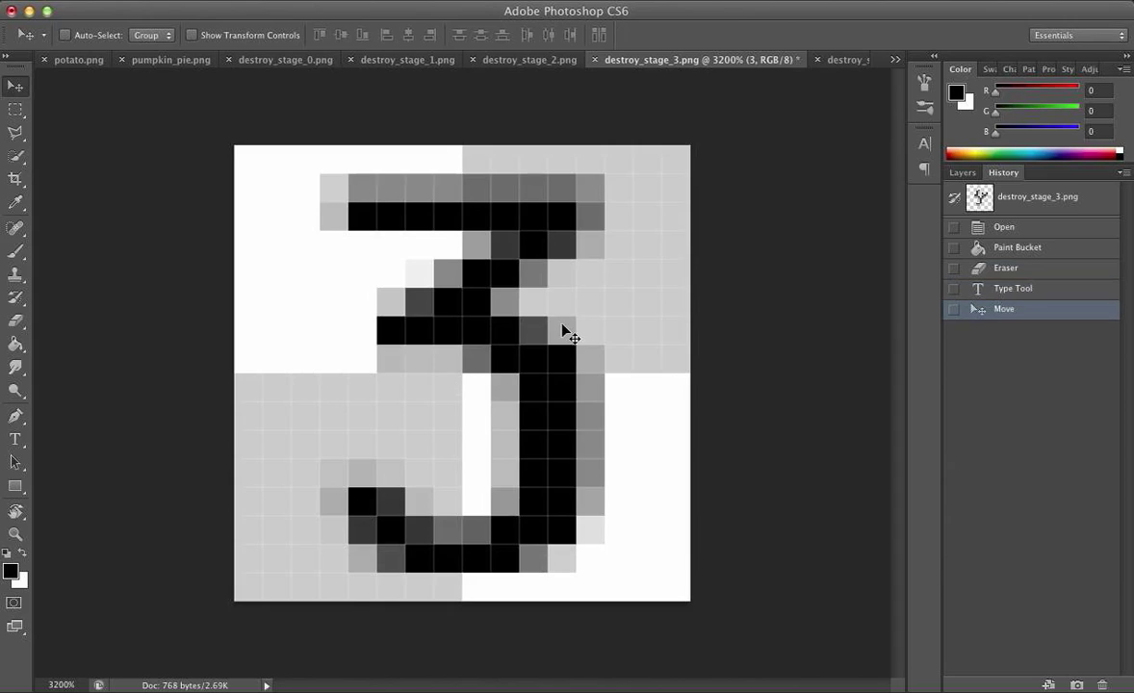
Switch to the destroy_stage_4.png texture and erase its crack pattern down to transparency.
{"action": "left_click", "coordinate": [834, 60]}
{"action": "left_click", "coordinate": [52, 684]}
{"action": "type", "text": "12312"}
{"action": "key", "text": "Return"}
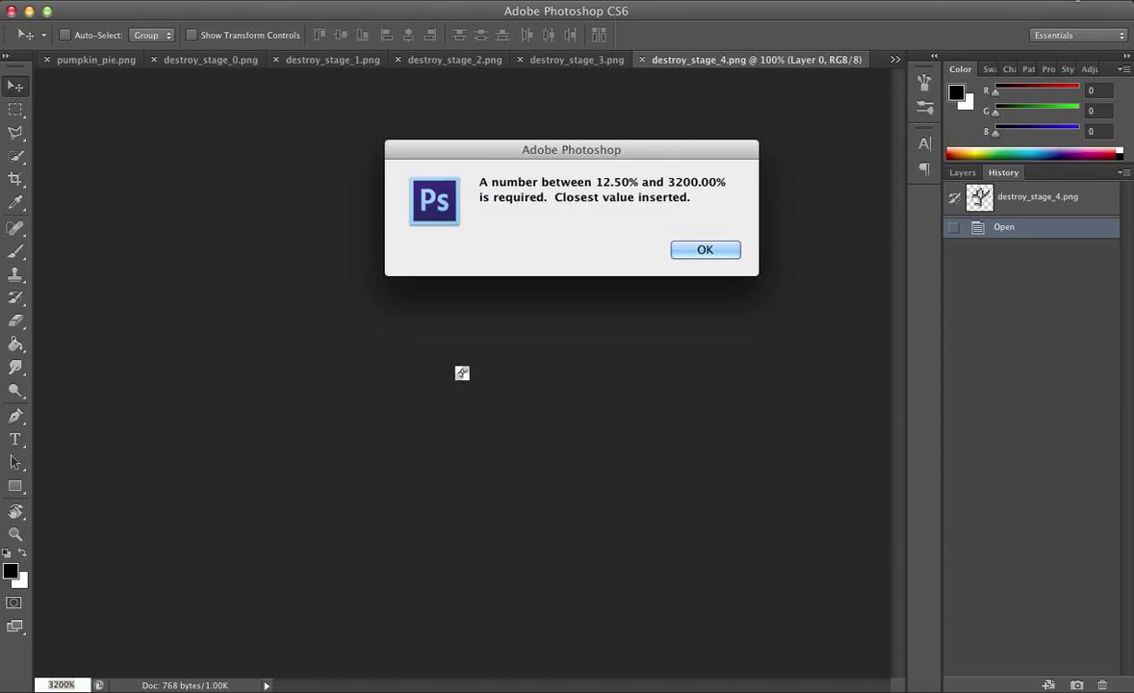
{"action": "left_click", "coordinate": [707, 250]}
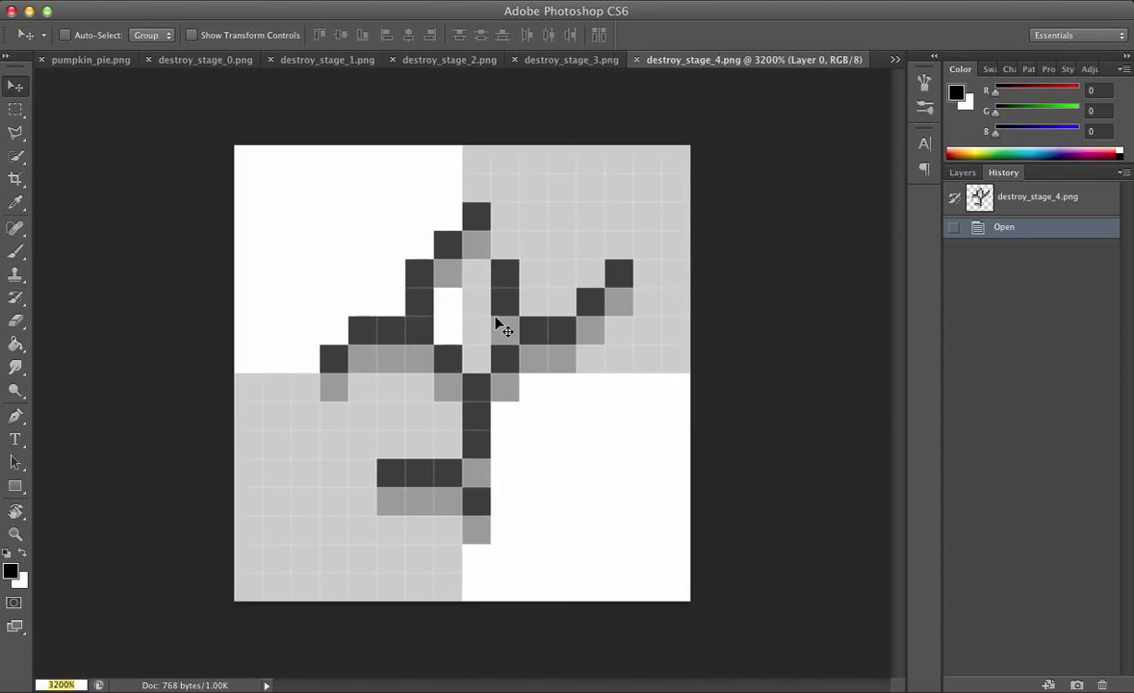
{"action": "left_click", "coordinate": [504, 308]}
{"action": "key", "text": "e"}
{"action": "mouse_move", "coordinate": [391, 258]}
{"action": "left_mouse_down"}
{"action": "mouse_move", "coordinate": [358, 487]}
{"action": "mouse_move", "coordinate": [350, 395]}
{"action": "mouse_move", "coordinate": [552, 94]}
{"action": "mouse_move", "coordinate": [554, 152]}
{"action": "mouse_move", "coordinate": [378, 368]}
{"action": "mouse_move", "coordinate": [554, 157]}
{"action": "mouse_move", "coordinate": [470, 149]}
{"action": "mouse_move", "coordinate": [511, 279]}
{"action": "mouse_move", "coordinate": [334, 588]}
{"action": "mouse_move", "coordinate": [393, 603]}
{"action": "mouse_move", "coordinate": [448, 564]}
{"action": "mouse_move", "coordinate": [397, 507]}
{"action": "mouse_move", "coordinate": [354, 612]}
{"action": "mouse_move", "coordinate": [533, 307]}
{"action": "mouse_move", "coordinate": [388, 356]}
{"action": "mouse_move", "coordinate": [357, 336]}
{"action": "mouse_move", "coordinate": [366, 317]}
{"action": "mouse_move", "coordinate": [320, 352]}
{"action": "mouse_move", "coordinate": [299, 325]}
{"action": "left_mouse_up"}
Place a black 18 pt Krungthep "4" on destroy_stage_4 and center it on the canvas.
{"action": "left_click", "coordinate": [14, 439]}
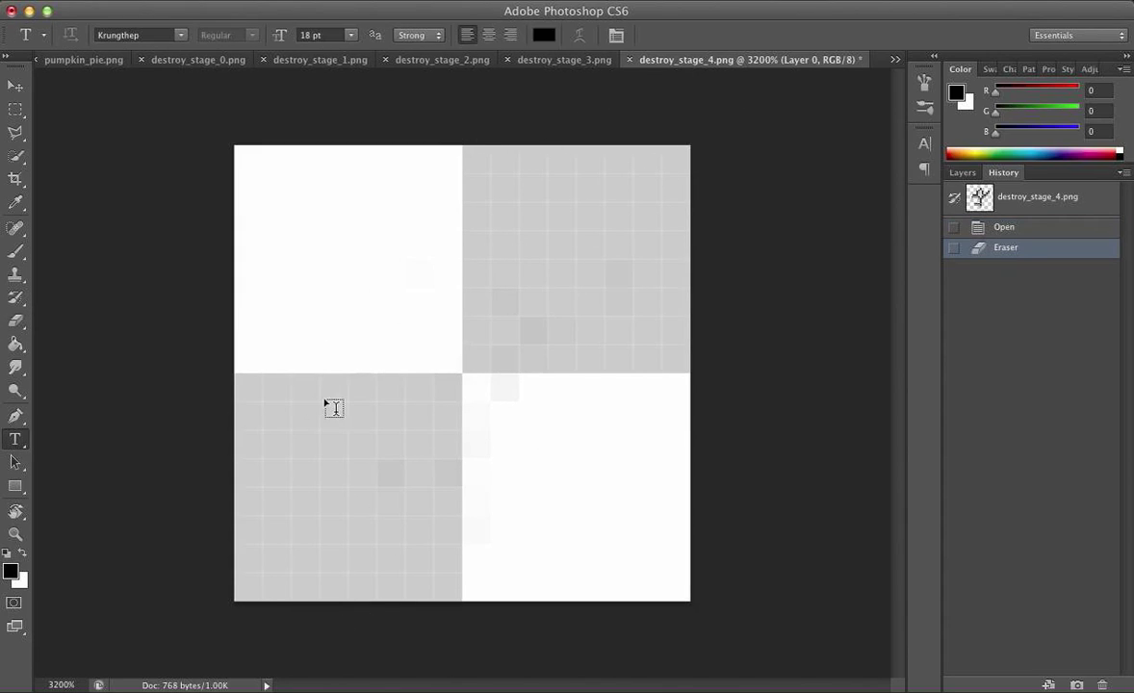
{"action": "left_click", "coordinate": [462, 362]}
{"action": "type", "text": "4"}
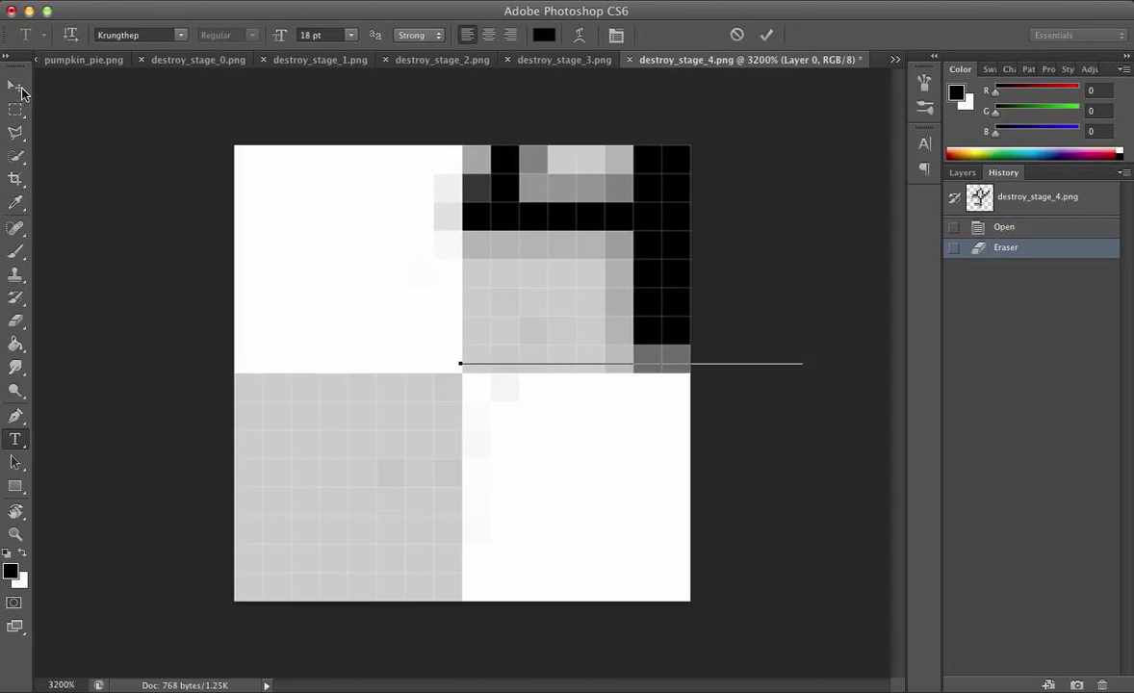
{"action": "left_click", "coordinate": [17, 85]}
{"action": "left_click_drag", "start_coordinate": [474, 175], "coordinate": [324, 374]}
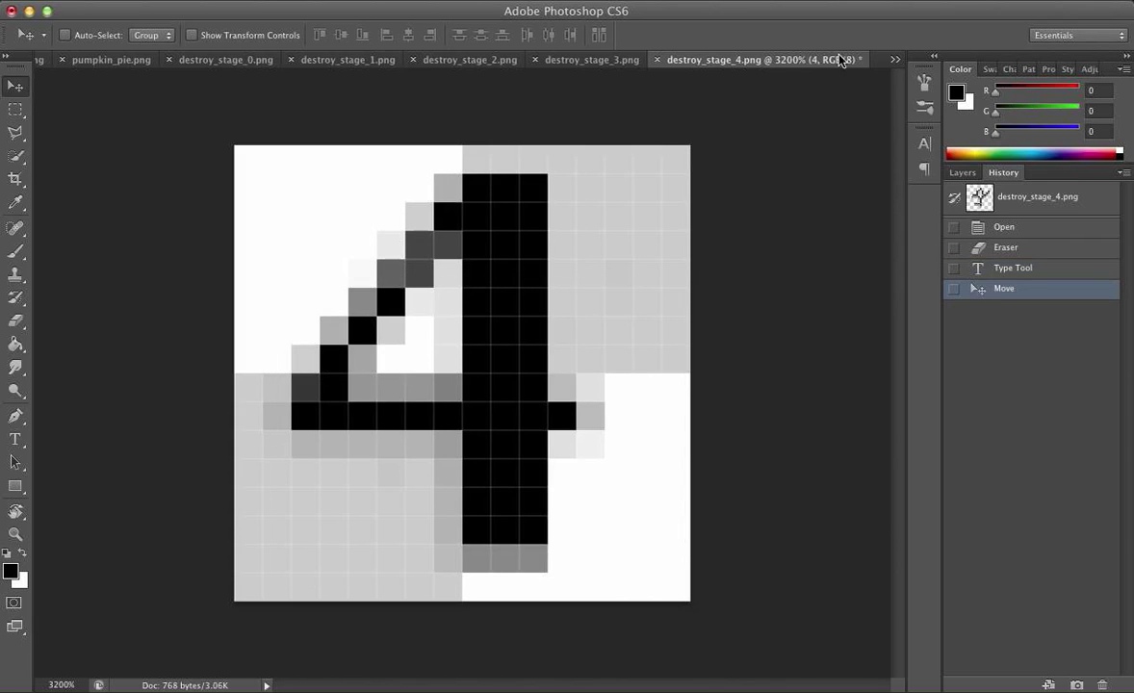
Switch to the destroy_stage_5.png texture and clear its crack pattern with the Eraser.
{"action": "left_click", "coordinate": [893, 60]}
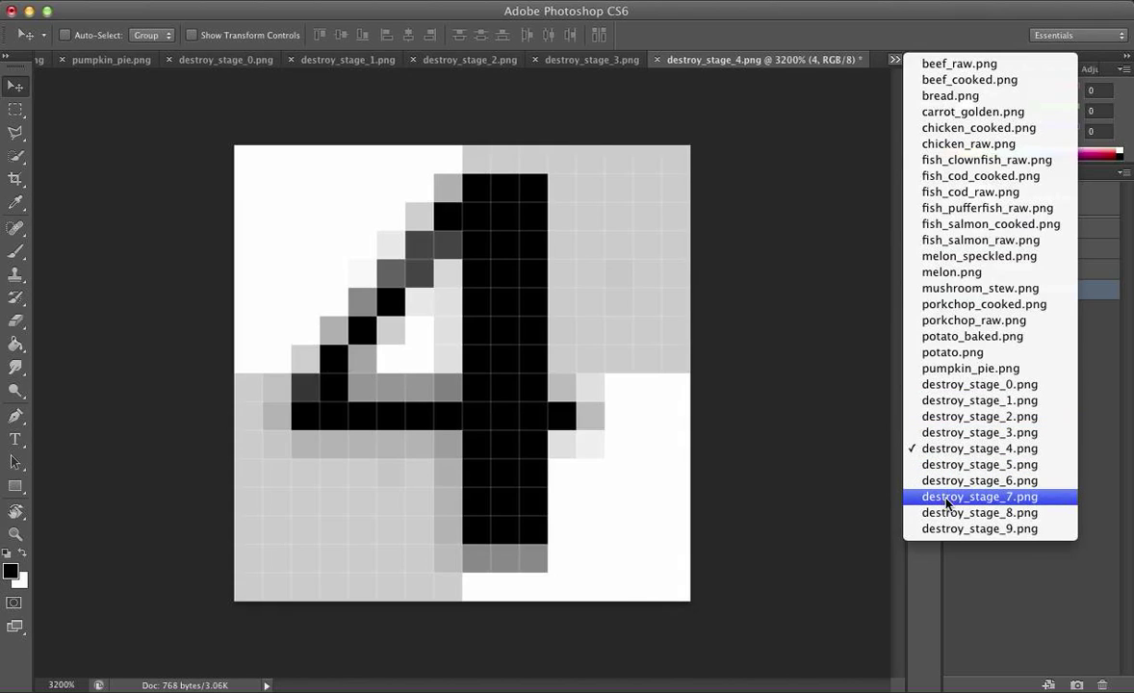
{"action": "left_click", "coordinate": [953, 464]}
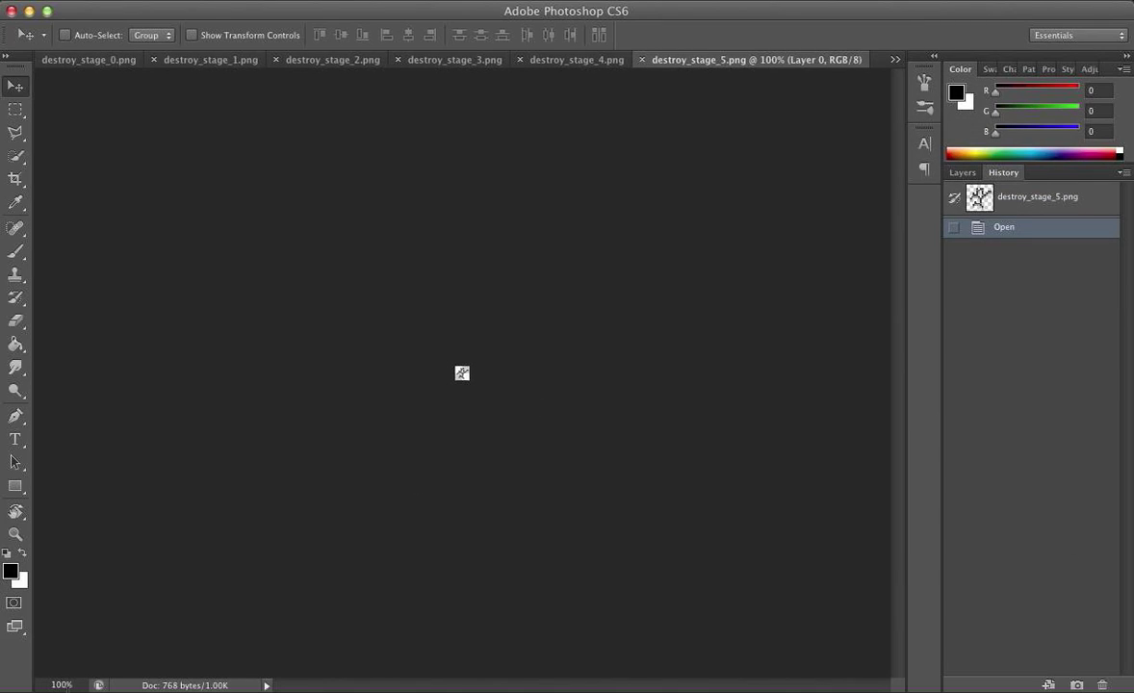
{"action": "double_click", "coordinate": [61, 684]}
{"action": "type", "text": "123123"}
{"action": "key", "text": "Return"}
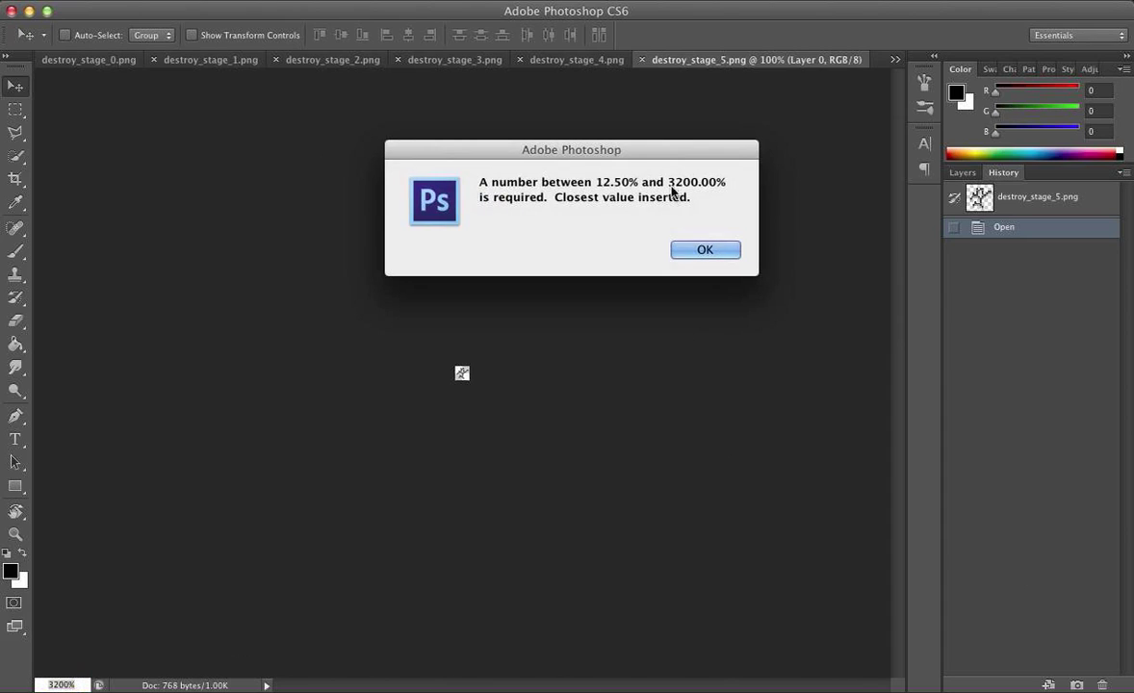
{"action": "left_click", "coordinate": [701, 250]}
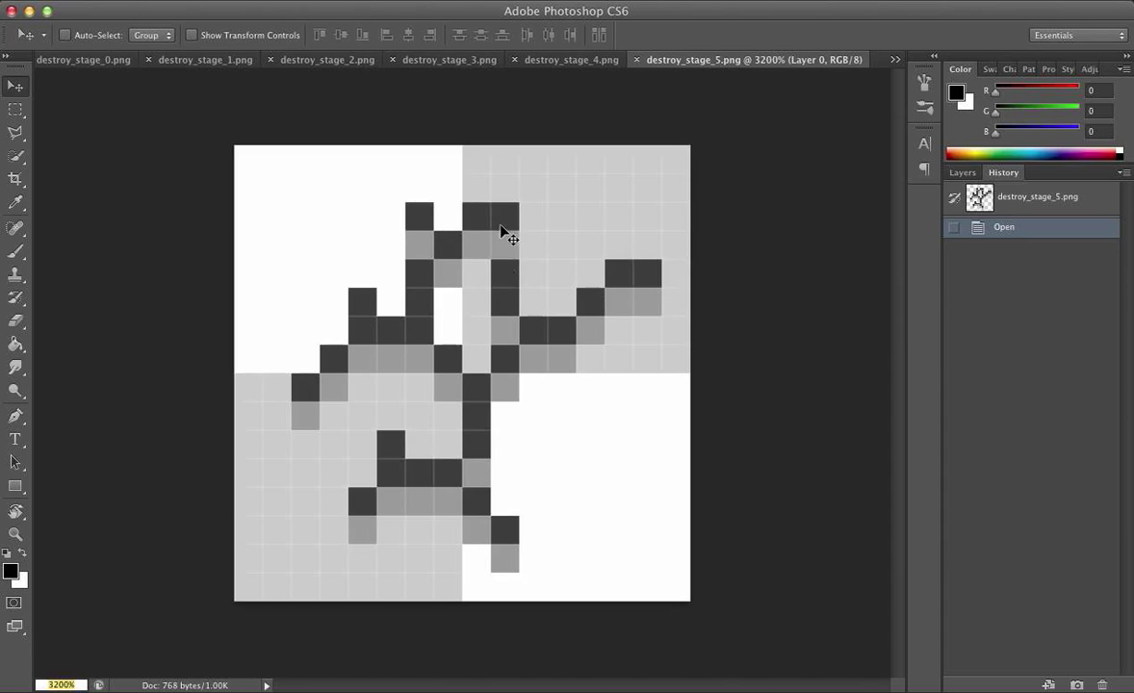
{"action": "key", "text": "e"}
{"action": "mouse_move", "coordinate": [475, 212]}
{"action": "left_mouse_down"}
{"action": "mouse_move", "coordinate": [456, 277]}
{"action": "mouse_move", "coordinate": [487, 200]}
{"action": "mouse_move", "coordinate": [449, 165]}
{"action": "mouse_move", "coordinate": [219, 526]}
{"action": "mouse_move", "coordinate": [341, 480]}
{"action": "mouse_move", "coordinate": [483, 318]}
{"action": "mouse_move", "coordinate": [460, 180]}
{"action": "mouse_move", "coordinate": [365, 306]}
{"action": "mouse_move", "coordinate": [537, 163]}
{"action": "mouse_move", "coordinate": [457, 547]}
{"action": "mouse_move", "coordinate": [473, 405]}
{"action": "mouse_move", "coordinate": [376, 327]}
{"action": "mouse_move", "coordinate": [258, 395]}
{"action": "mouse_move", "coordinate": [355, 521]}
{"action": "mouse_move", "coordinate": [418, 565]}
{"action": "mouse_move", "coordinate": [366, 540]}
{"action": "mouse_move", "coordinate": [436, 405]}
{"action": "mouse_move", "coordinate": [289, 627]}
{"action": "mouse_move", "coordinate": [550, 516]}
{"action": "mouse_move", "coordinate": [508, 450]}
{"action": "mouse_move", "coordinate": [481, 547]}
{"action": "mouse_move", "coordinate": [548, 287]}
{"action": "mouse_move", "coordinate": [377, 458]}
{"action": "mouse_move", "coordinate": [547, 386]}
{"action": "mouse_move", "coordinate": [659, 297]}
{"action": "mouse_move", "coordinate": [691, 218]}
{"action": "mouse_move", "coordinate": [630, 316]}
{"action": "mouse_move", "coordinate": [679, 249]}
{"action": "mouse_move", "coordinate": [683, 180]}
{"action": "mouse_move", "coordinate": [289, 385]}
{"action": "left_mouse_up"}
Add a black 18 pt Krungthep "5" to destroy_stage_5 and move it to the center of the canvas.
{"action": "left_click", "coordinate": [15, 441]}
{"action": "left_click", "coordinate": [466, 335]}
{"action": "type", "text": "T"}
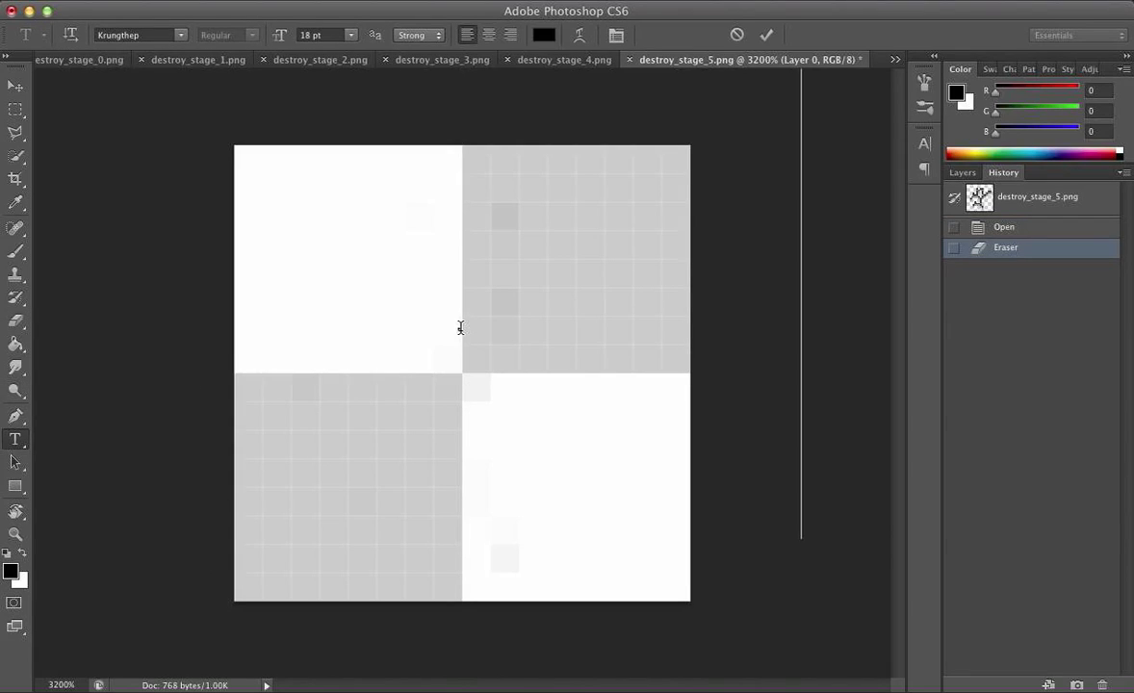
{"action": "key", "text": "BackSpace"}
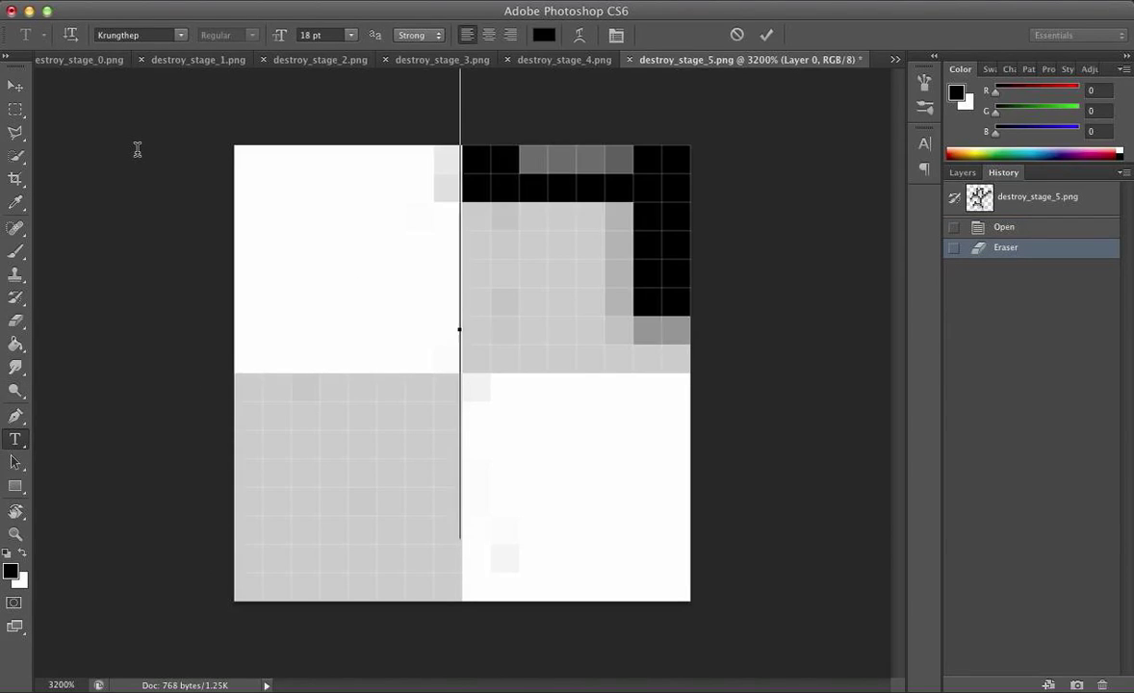
{"action": "type", "text": "5"}
{"action": "left_click", "coordinate": [15, 86]}
{"action": "left_click_drag", "start_coordinate": [552, 298], "coordinate": [370, 520]}
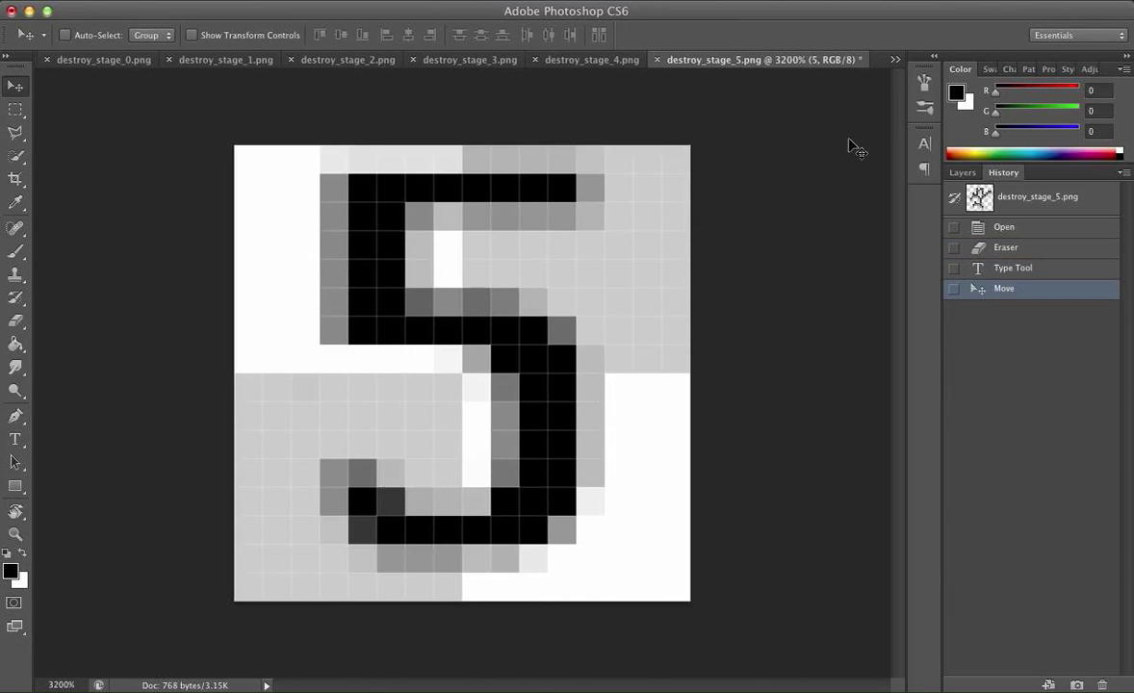
Switch to the destroy_stage_6.png texture and erase all of its crack pixels, including the leftover dark ones near the right edge.
{"action": "left_click", "coordinate": [894, 58]}
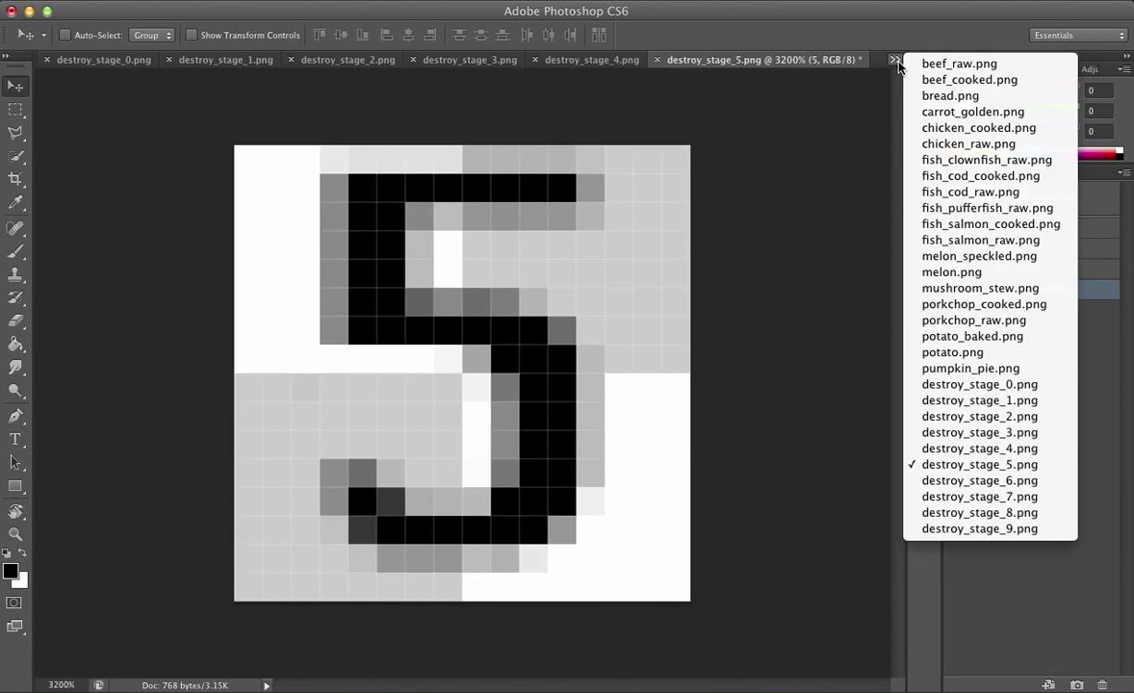
{"action": "left_click", "coordinate": [984, 486]}
{"action": "key", "text": "e"}
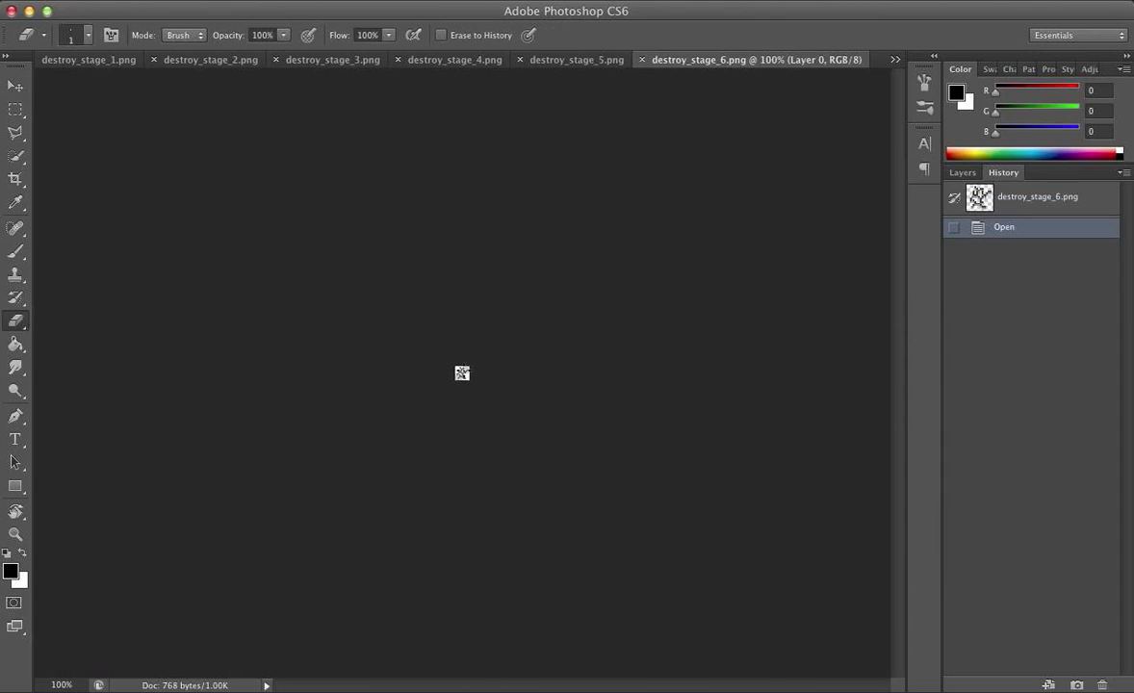
{"action": "left_click", "coordinate": [487, 333]}
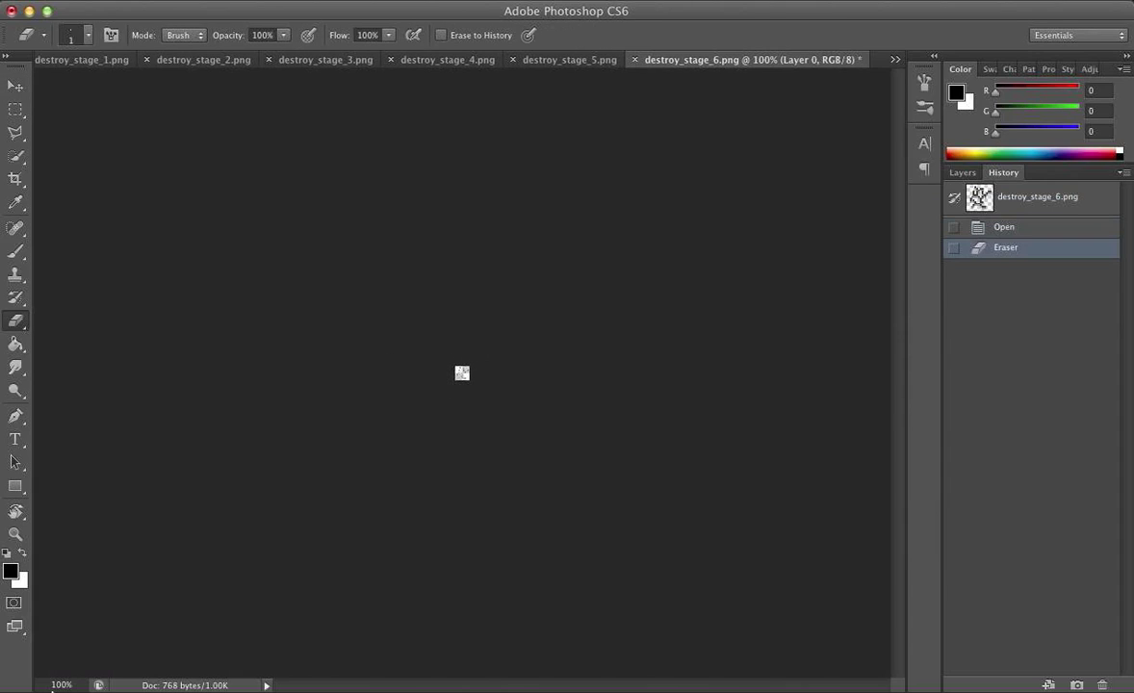
{"action": "key", "text": "Return"}
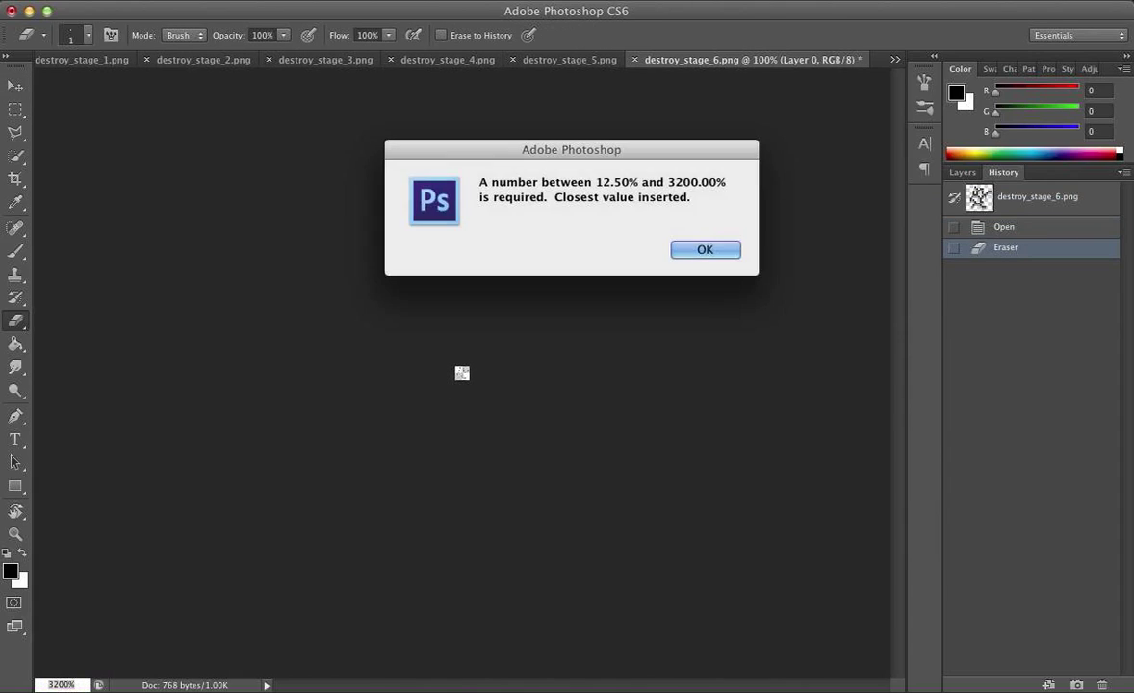
{"action": "left_click", "coordinate": [677, 255]}
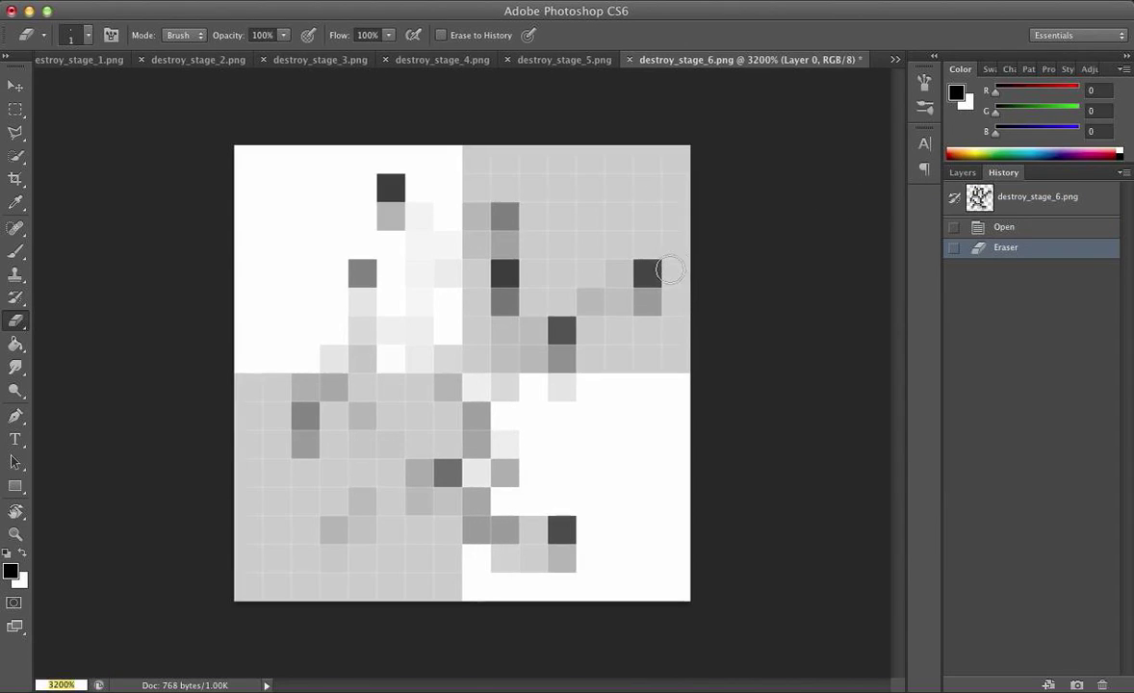
{"action": "mouse_move", "coordinate": [460, 289]}
{"action": "left_mouse_down"}
{"action": "mouse_move", "coordinate": [304, 333]}
{"action": "mouse_move", "coordinate": [374, 334]}
{"action": "mouse_move", "coordinate": [437, 274]}
{"action": "mouse_move", "coordinate": [308, 553]}
{"action": "mouse_move", "coordinate": [221, 568]}
{"action": "mouse_move", "coordinate": [392, 291]}
{"action": "mouse_move", "coordinate": [414, 35]}
{"action": "mouse_move", "coordinate": [344, 398]}
{"action": "mouse_move", "coordinate": [381, 191]}
{"action": "mouse_move", "coordinate": [592, 191]}
{"action": "mouse_move", "coordinate": [434, 581]}
{"action": "mouse_move", "coordinate": [359, 440]}
{"action": "mouse_move", "coordinate": [394, 610]}
{"action": "mouse_move", "coordinate": [440, 628]}
{"action": "mouse_move", "coordinate": [460, 684]}
{"action": "mouse_move", "coordinate": [599, 382]}
{"action": "mouse_move", "coordinate": [637, 463]}
{"action": "mouse_move", "coordinate": [572, 390]}
{"action": "mouse_move", "coordinate": [563, 499]}
{"action": "mouse_move", "coordinate": [525, 630]}
{"action": "mouse_move", "coordinate": [547, 592]}
{"action": "mouse_move", "coordinate": [473, 502]}
{"action": "mouse_move", "coordinate": [487, 324]}
{"action": "mouse_move", "coordinate": [442, 350]}
{"action": "mouse_move", "coordinate": [489, 387]}
{"action": "mouse_move", "coordinate": [311, 685]}
{"action": "left_mouse_up"}
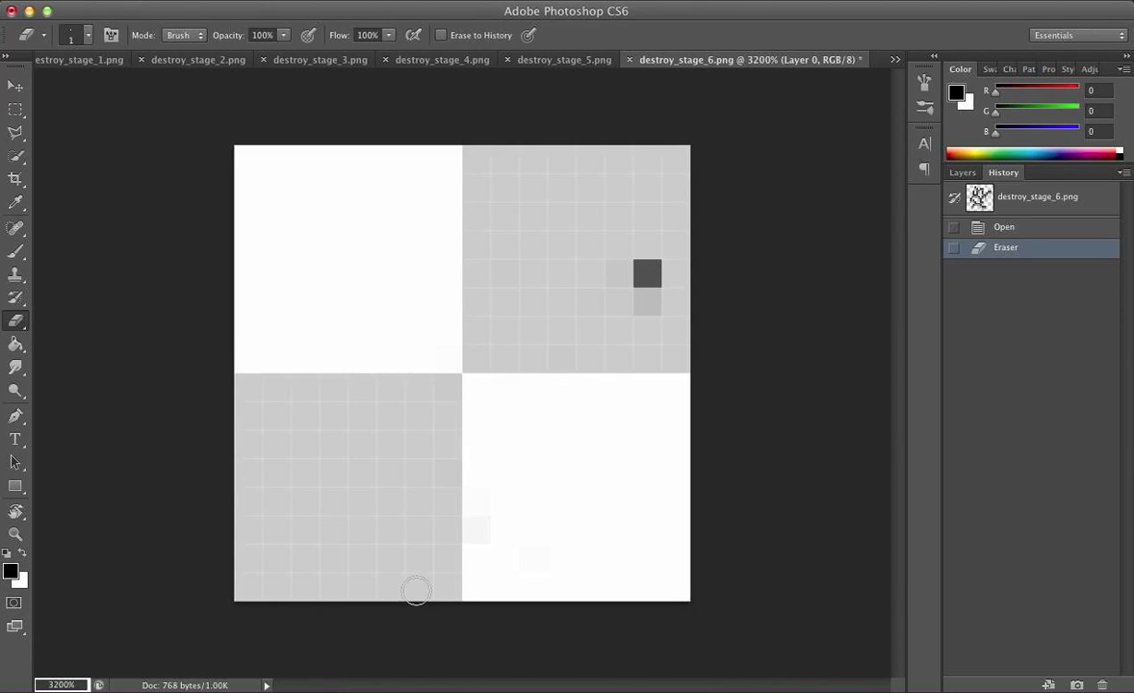
{"action": "mouse_move", "coordinate": [612, 327]}
{"action": "left_mouse_down"}
{"action": "mouse_move", "coordinate": [623, 351]}
{"action": "mouse_move", "coordinate": [623, 338]}
{"action": "left_mouse_up"}
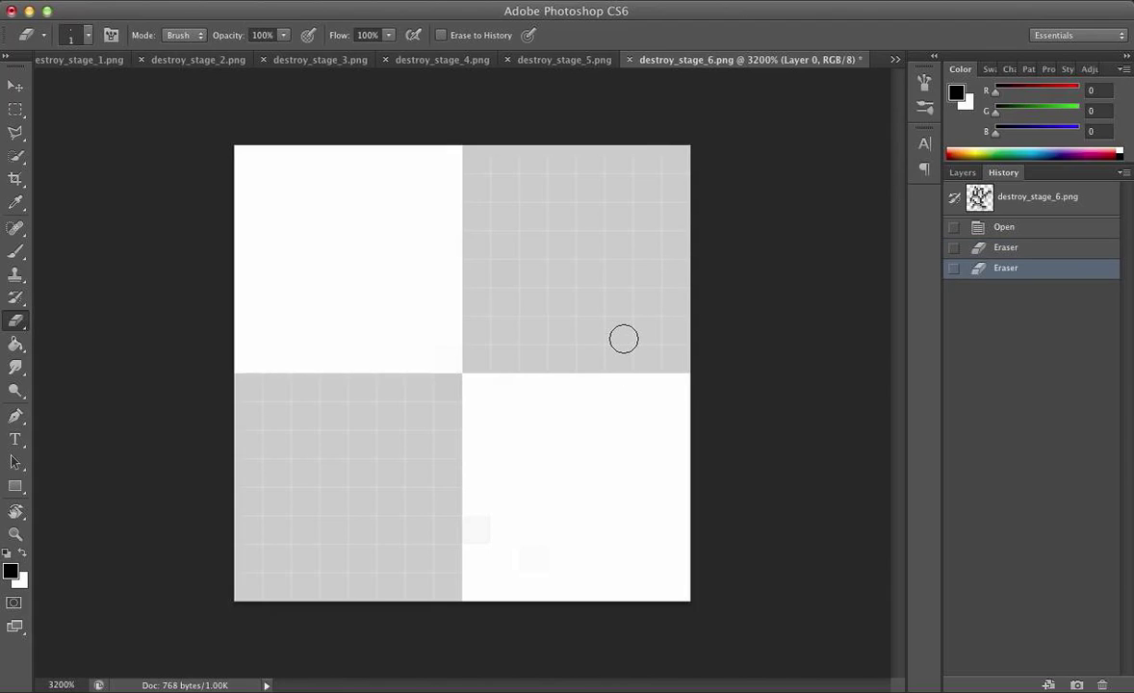
Place a black 18 pt Krungthep "6" on destroy_stage_6 and center it on the canvas.
{"action": "key", "text": "t"}
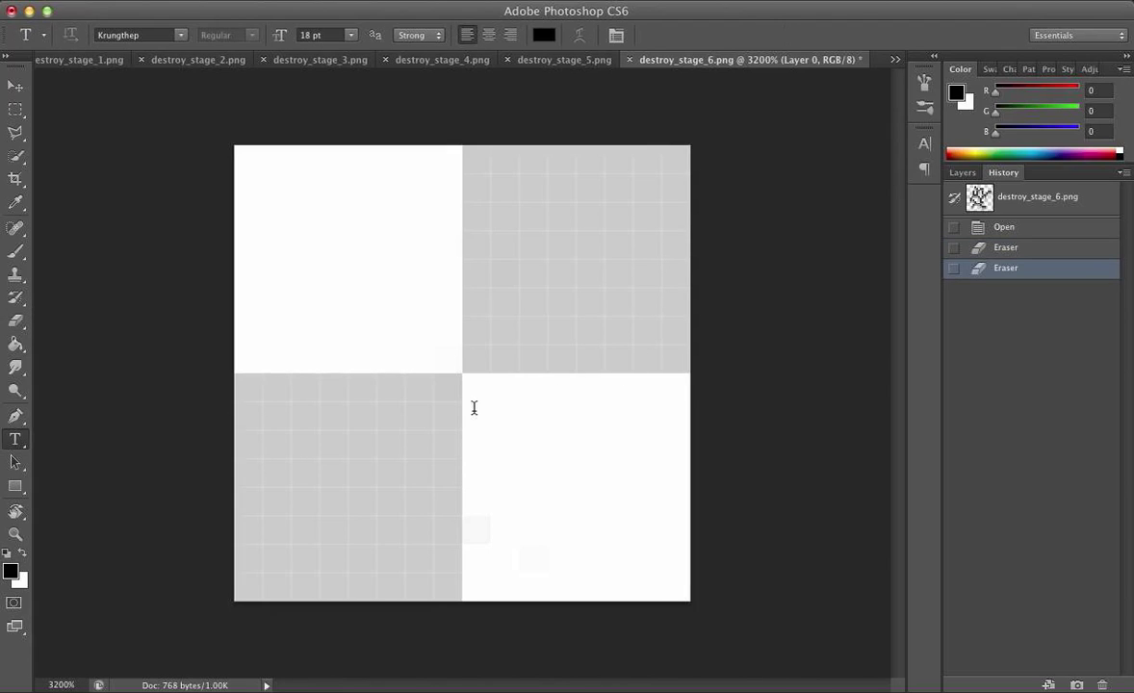
{"action": "left_click", "coordinate": [474, 410]}
{"action": "type", "text": "6"}
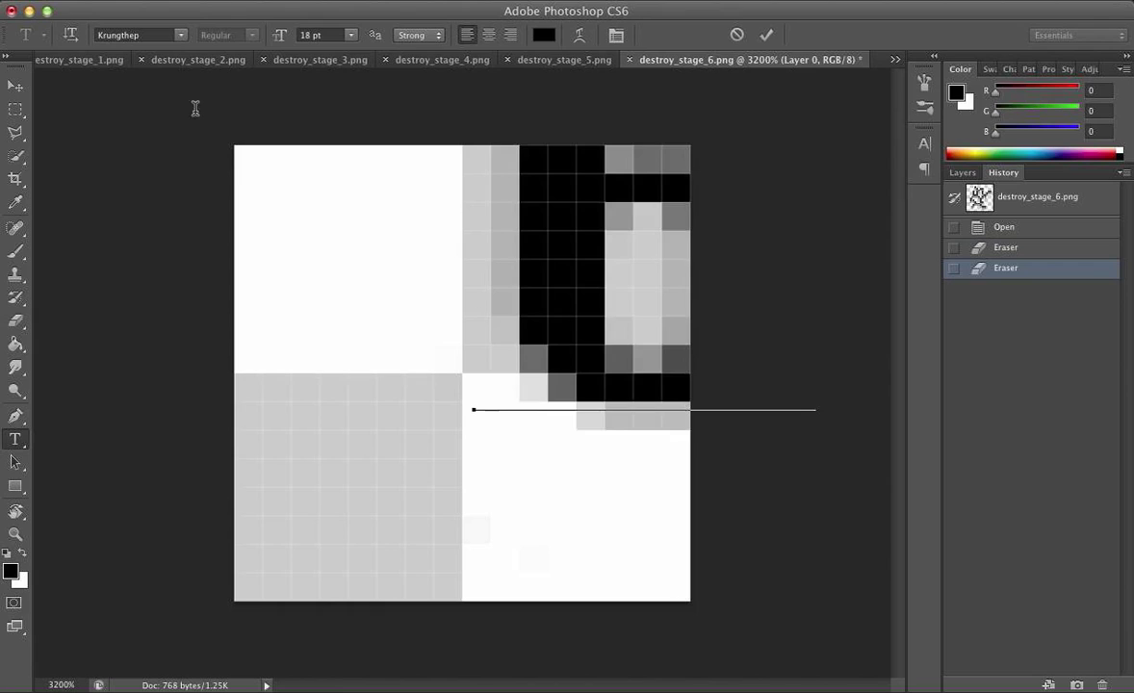
{"action": "left_click", "coordinate": [26, 90]}
{"action": "type", "text": "6"}
{"action": "left_click", "coordinate": [17, 87]}
{"action": "left_click_drag", "start_coordinate": [563, 362], "coordinate": [399, 449]}
Switch to the destroy_stage_7.png texture and magnify it to the maximum 3200%.
{"action": "left_click", "coordinate": [896, 59]}
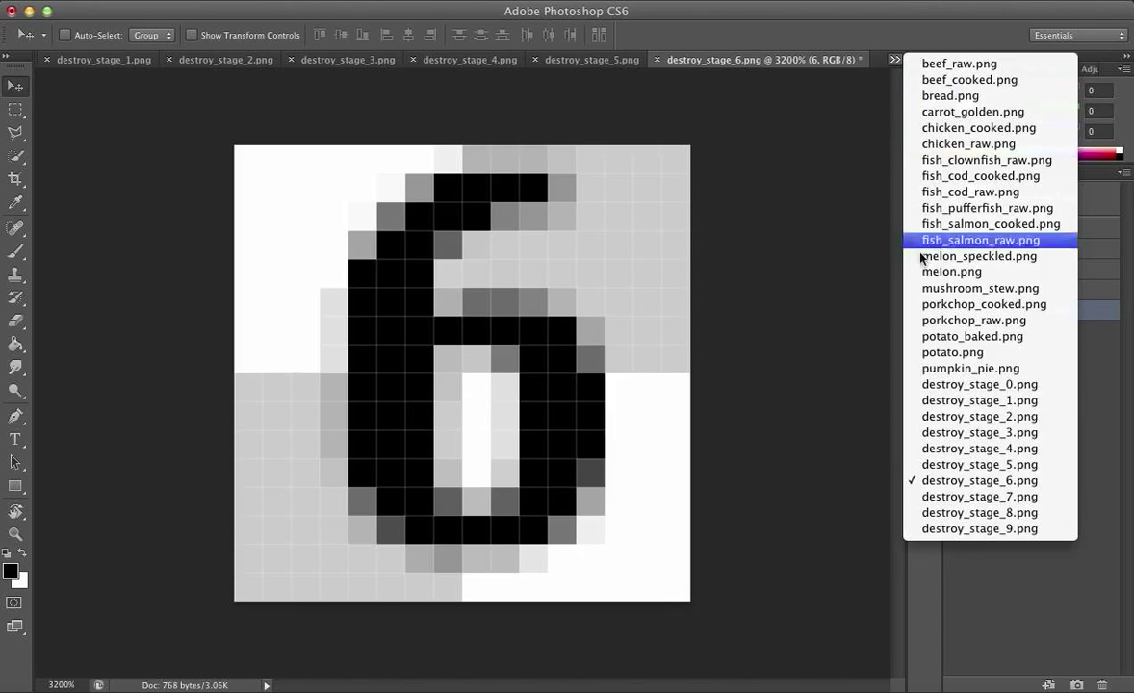
{"action": "left_click", "coordinate": [1009, 496]}
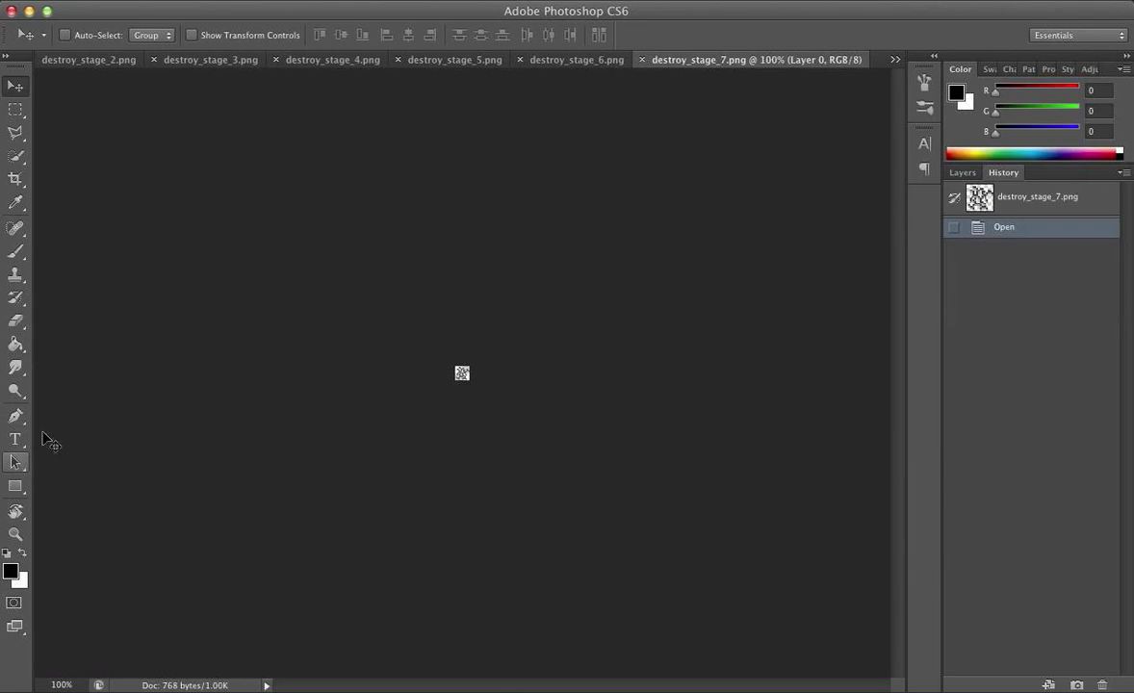
{"action": "left_click", "coordinate": [70, 686]}
{"action": "type", "text": "123123"}
{"action": "key", "text": "Return"}
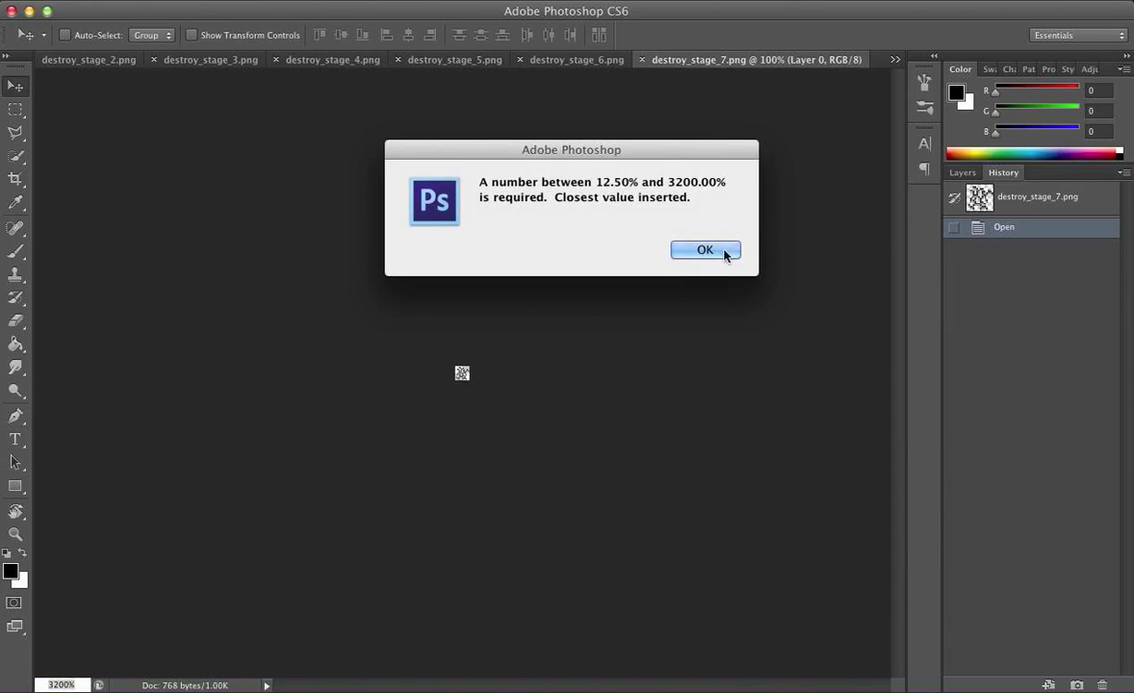
{"action": "left_click", "coordinate": [724, 251]}
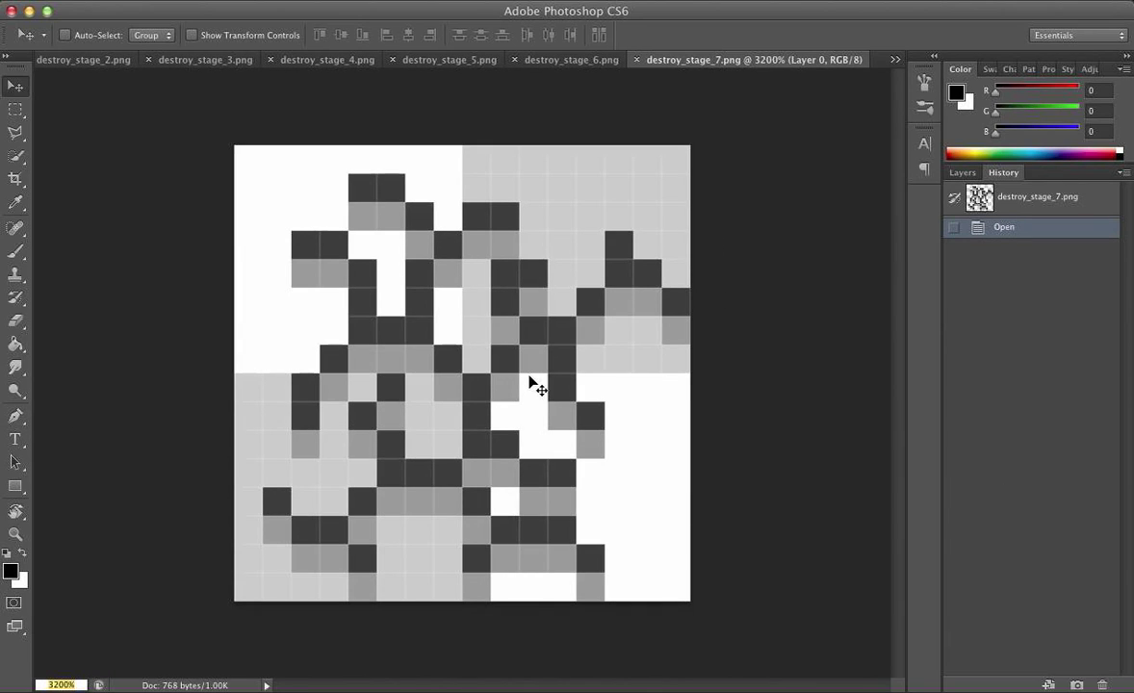
Clear the whole crack pattern from destroy_stage_7 with the Eraser at a 45 px brush size.
{"action": "left_click", "coordinate": [466, 316]}
{"action": "key", "text": "e"}
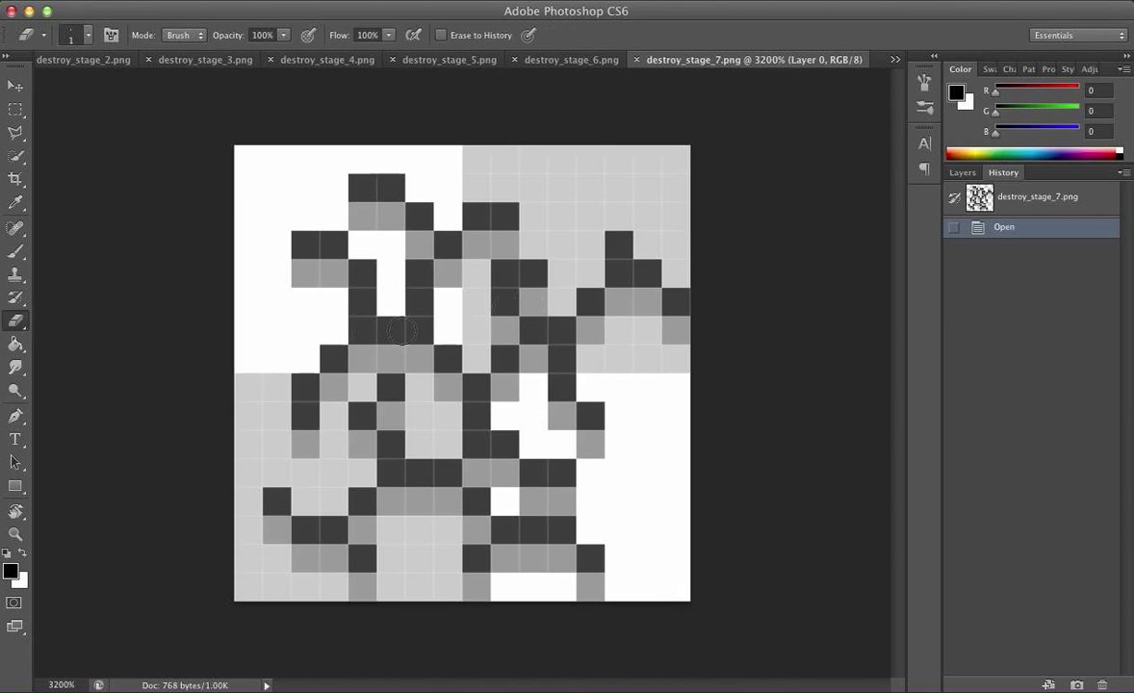
{"action": "mouse_move", "coordinate": [405, 157]}
{"action": "left_mouse_down"}
{"action": "mouse_move", "coordinate": [332, 314]}
{"action": "mouse_move", "coordinate": [364, 184]}
{"action": "mouse_move", "coordinate": [127, 200]}
{"action": "left_mouse_up"}
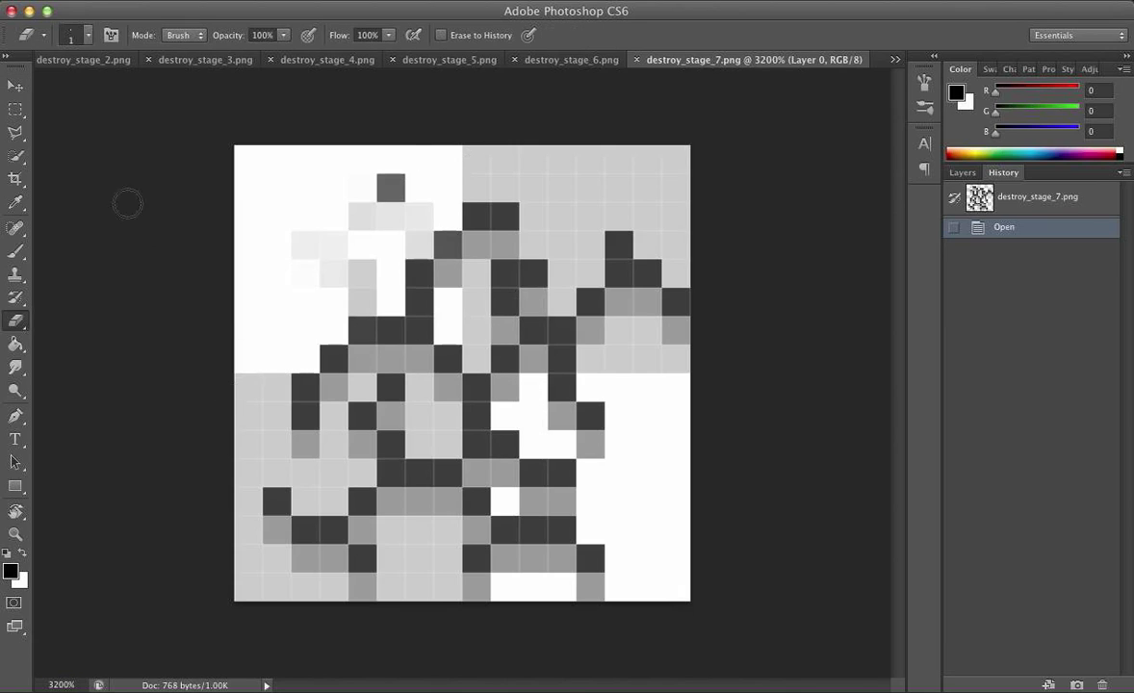
{"action": "left_click", "coordinate": [90, 37]}
{"action": "left_click", "coordinate": [64, 88]}
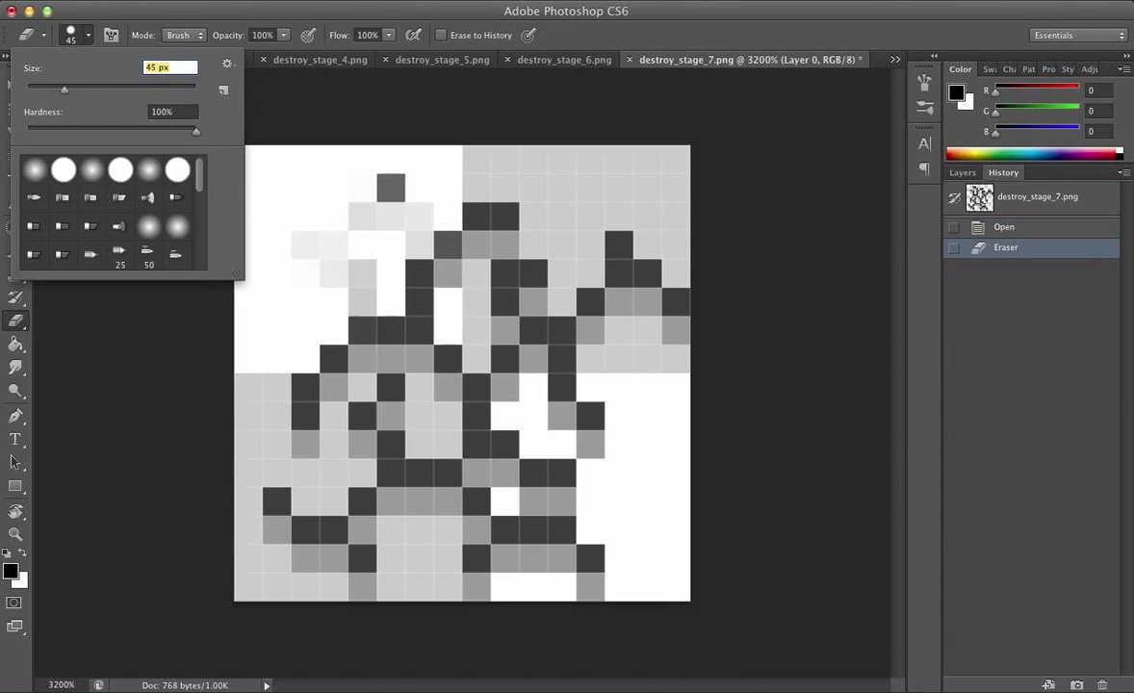
{"action": "left_click", "coordinate": [444, 161]}
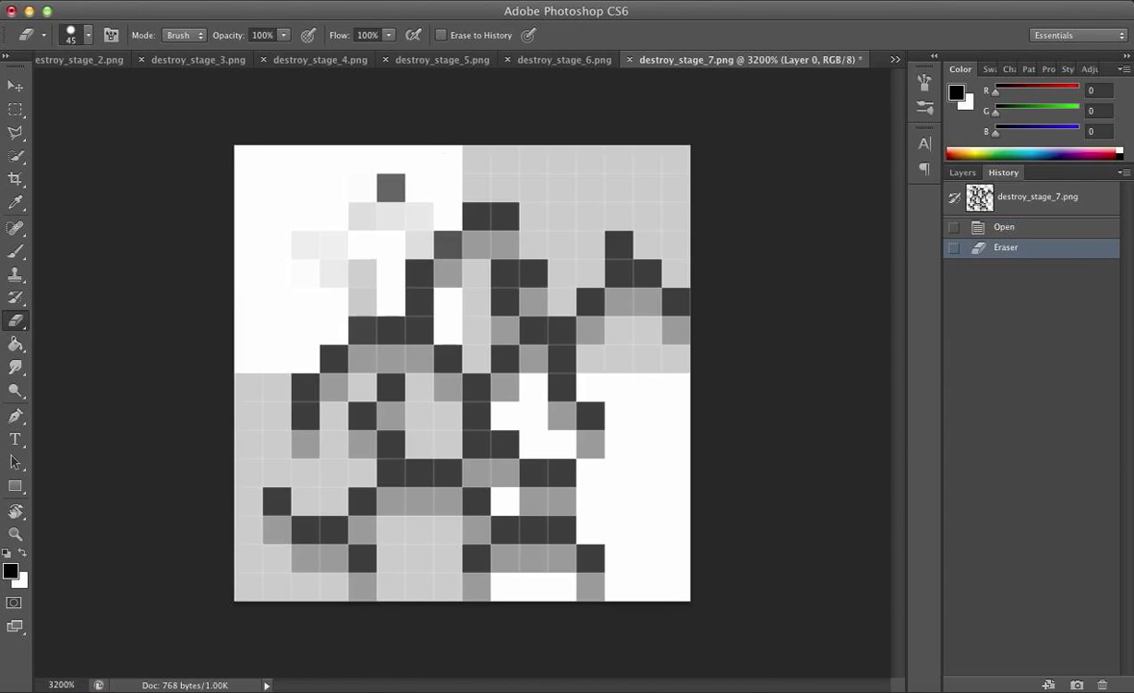
{"action": "left_click", "coordinate": [435, 266]}
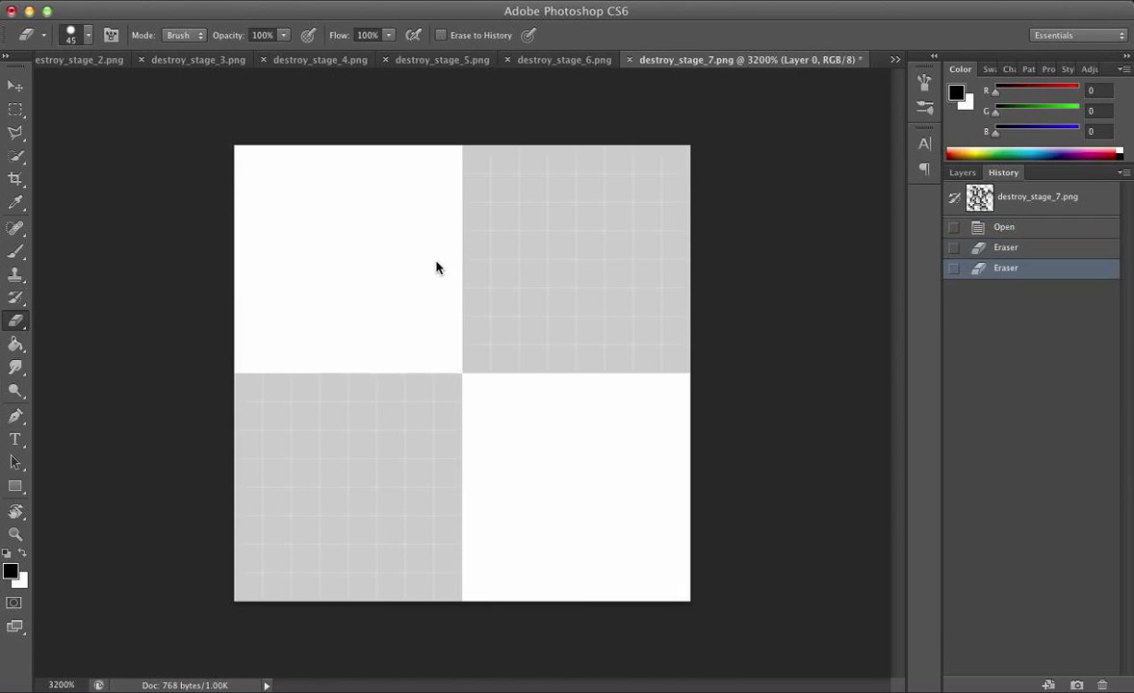
{"action": "left_click", "coordinate": [520, 279]}
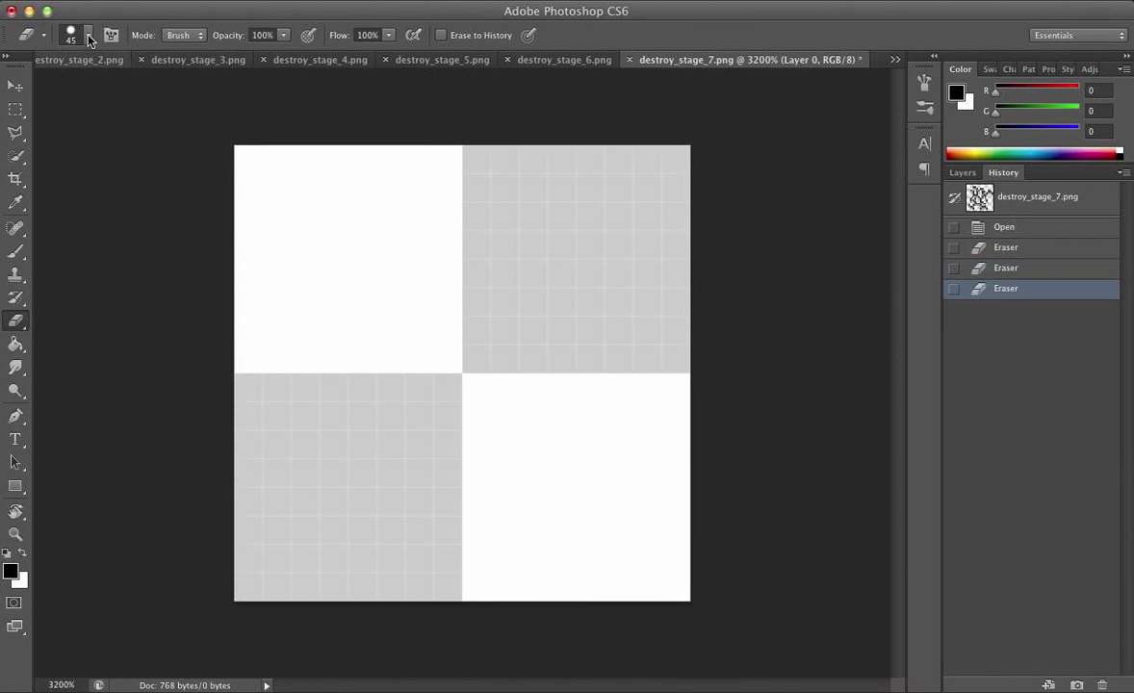
Reduce the Eraser brush size to 9 px.
{"action": "left_click", "coordinate": [88, 35]}
{"action": "left_click_drag", "start_coordinate": [70, 91], "coordinate": [36, 93]}
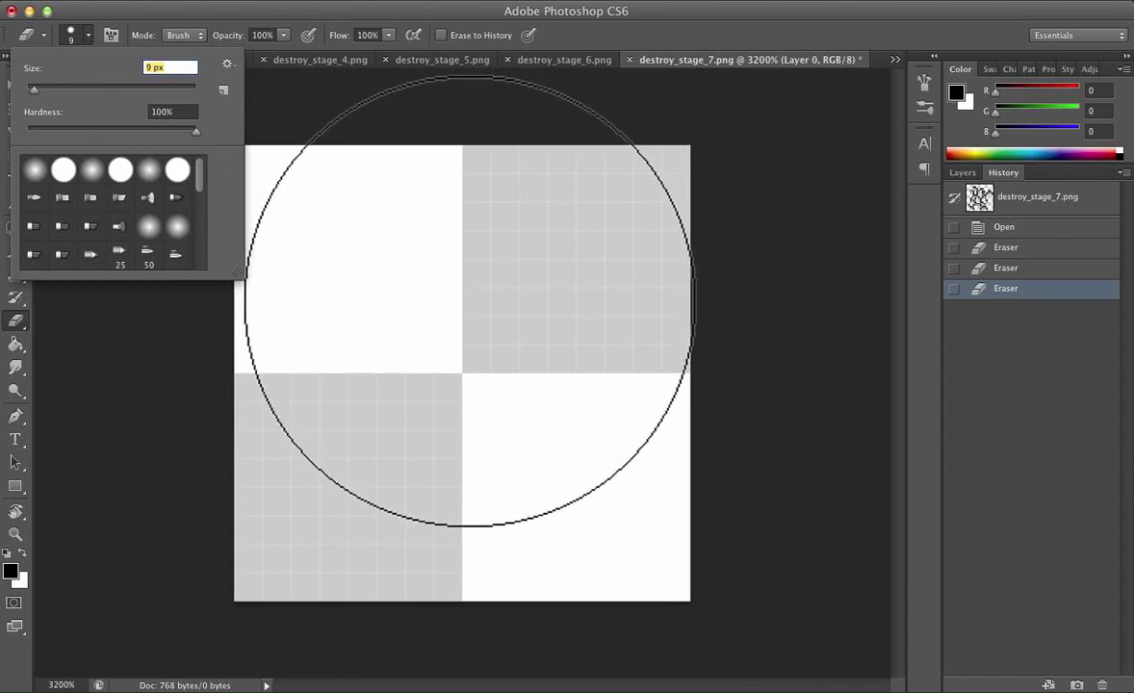
{"action": "left_click", "coordinate": [465, 312]}
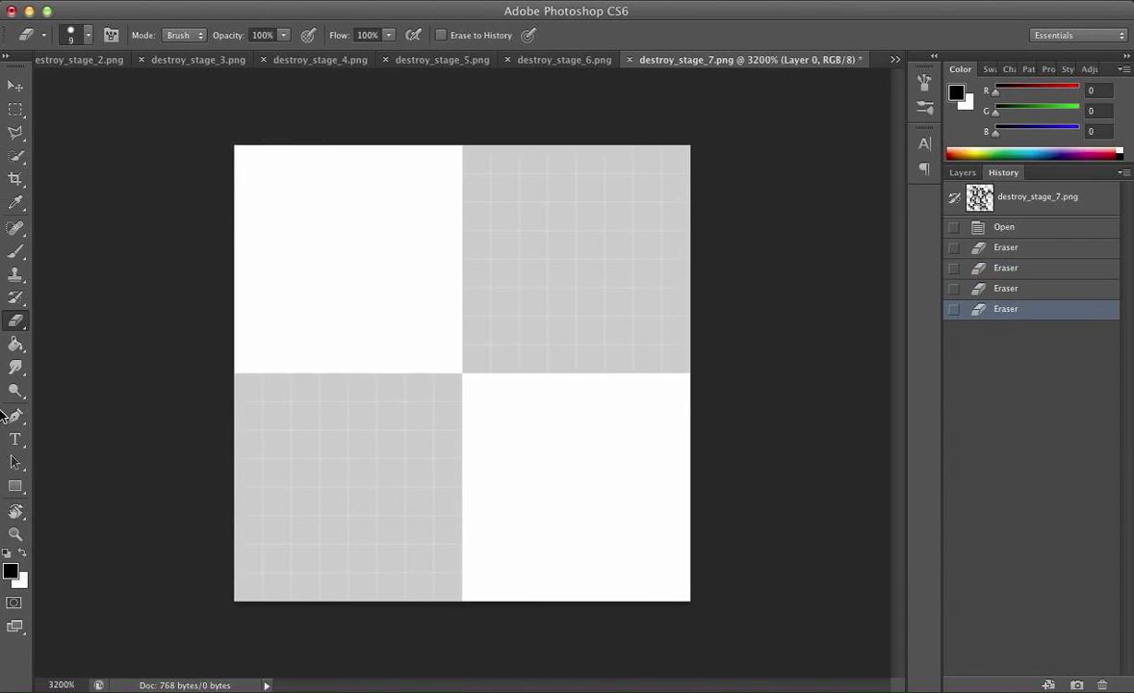
Add a black 18 pt Krungthep "7" to destroy_stage_7 and move it to the center of the canvas.
{"action": "left_click", "coordinate": [15, 439]}
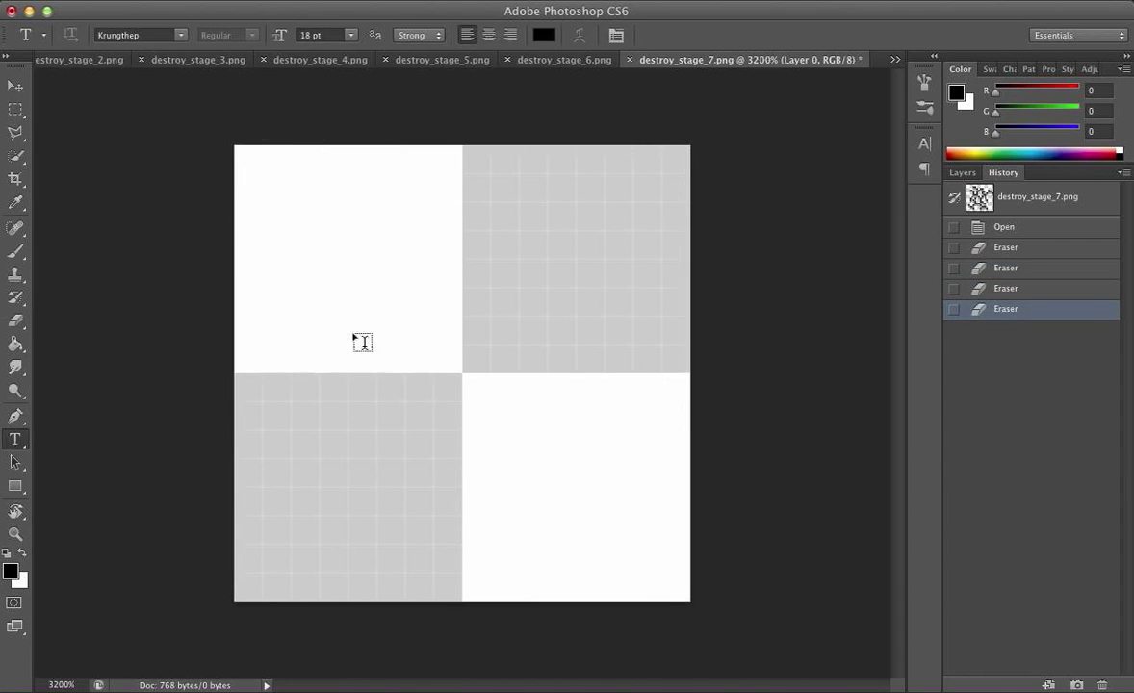
{"action": "left_click", "coordinate": [468, 412]}
{"action": "type", "text": "7"}
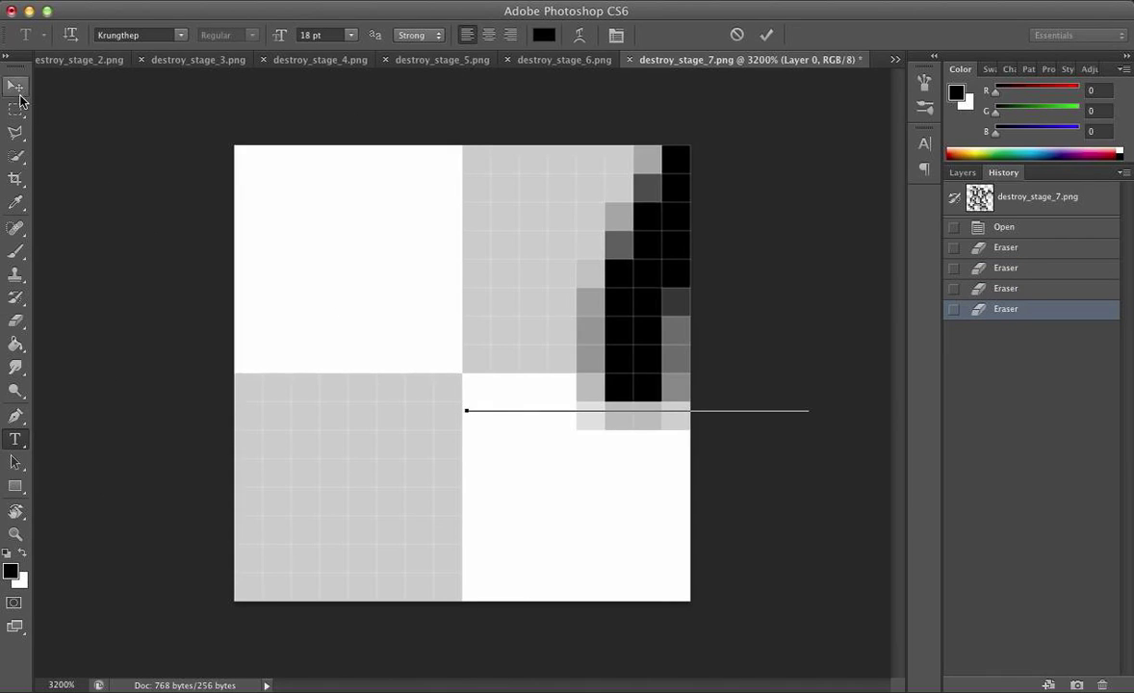
{"action": "left_click", "coordinate": [16, 87]}
{"action": "left_click_drag", "start_coordinate": [612, 233], "coordinate": [473, 392]}
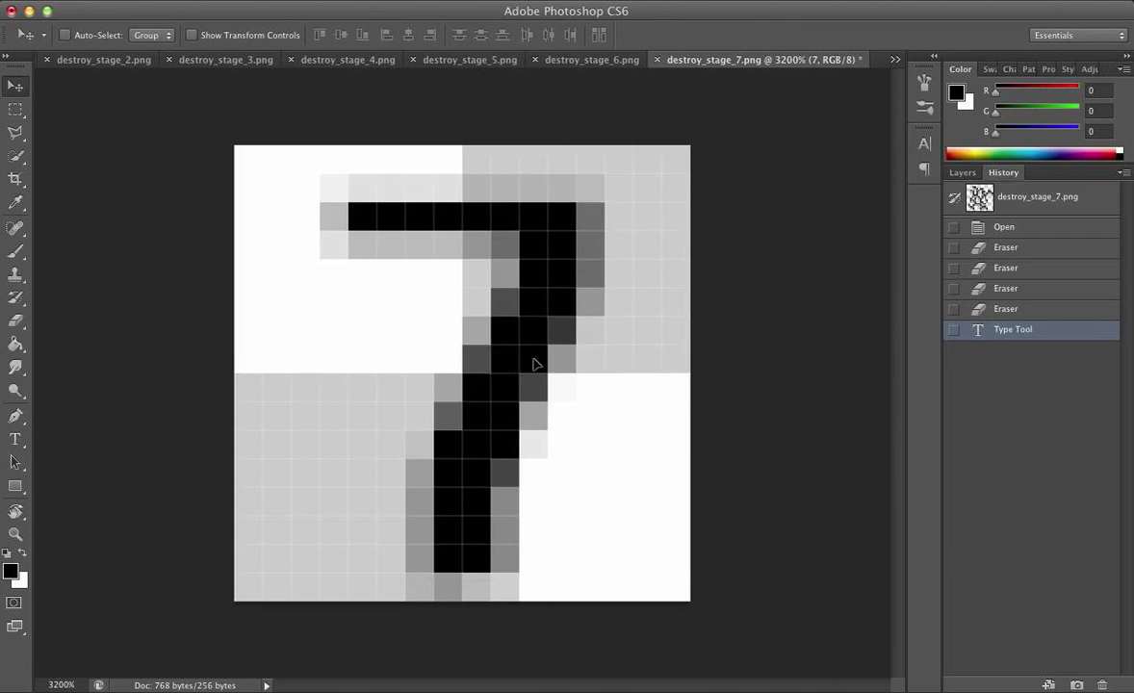
Switch to the destroy_stage_8.png texture and wipe out all of its crack pixels with the 9 px Eraser.
{"action": "left_click", "coordinate": [896, 60]}
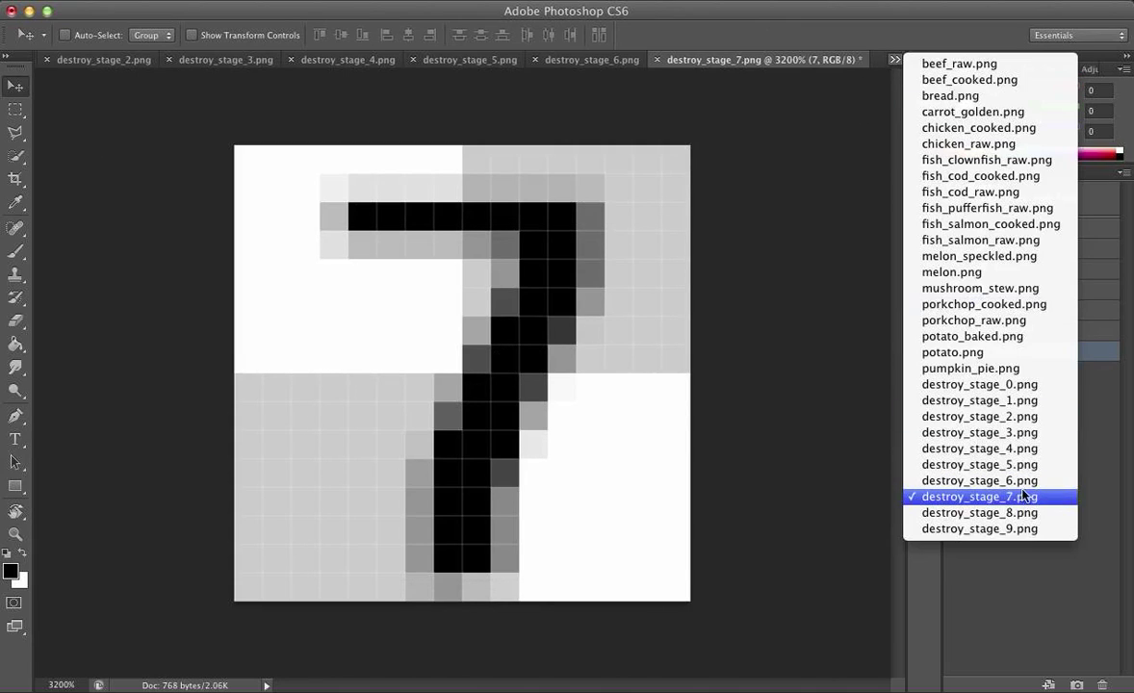
{"action": "left_click", "coordinate": [979, 512]}
{"action": "key", "text": "e"}
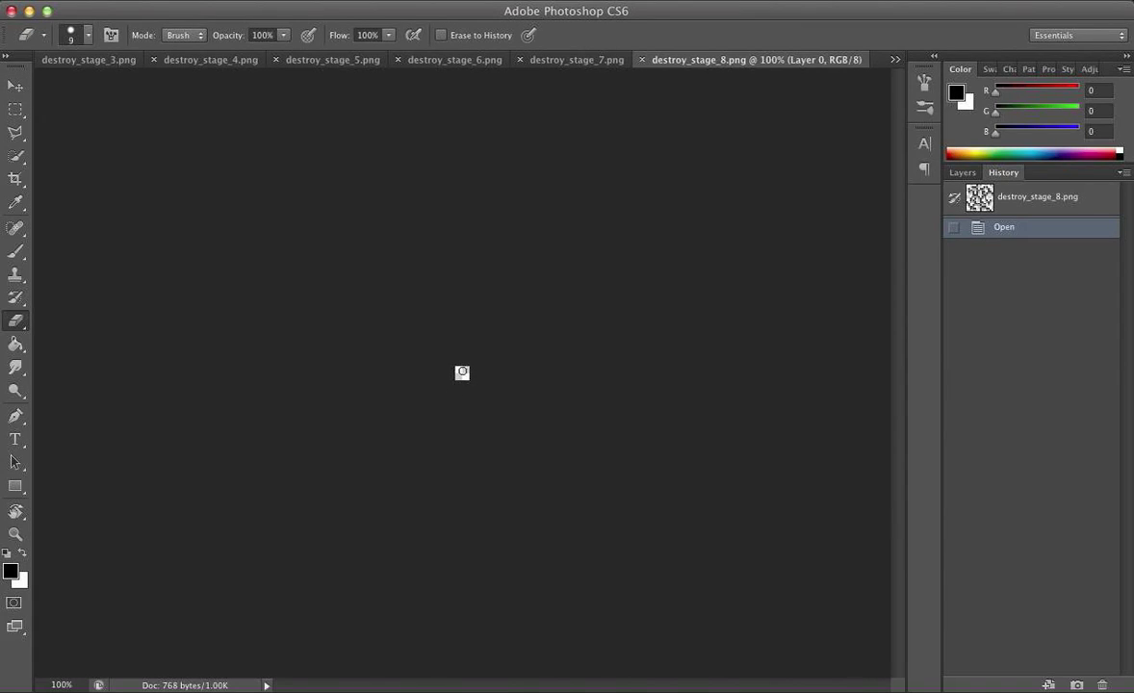
{"action": "left_click_drag", "start_coordinate": [353, 526], "coordinate": [354, 526]}
{"action": "left_click", "coordinate": [60, 684]}
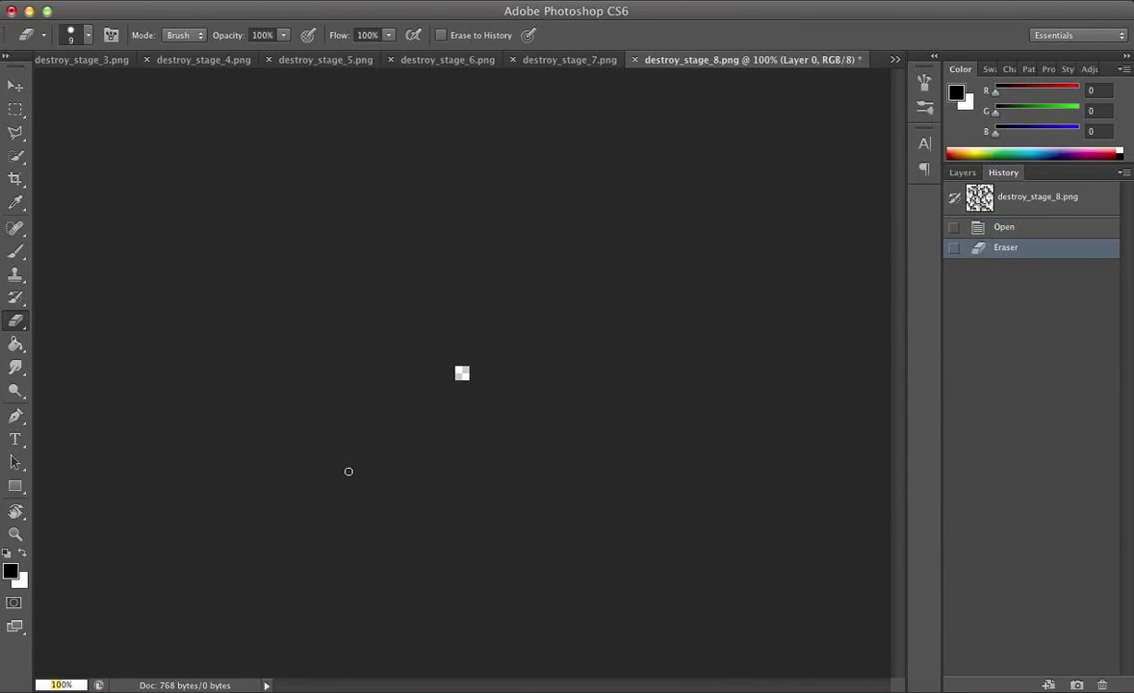
{"action": "left_click", "coordinate": [349, 472]}
{"action": "left_click", "coordinate": [410, 360]}
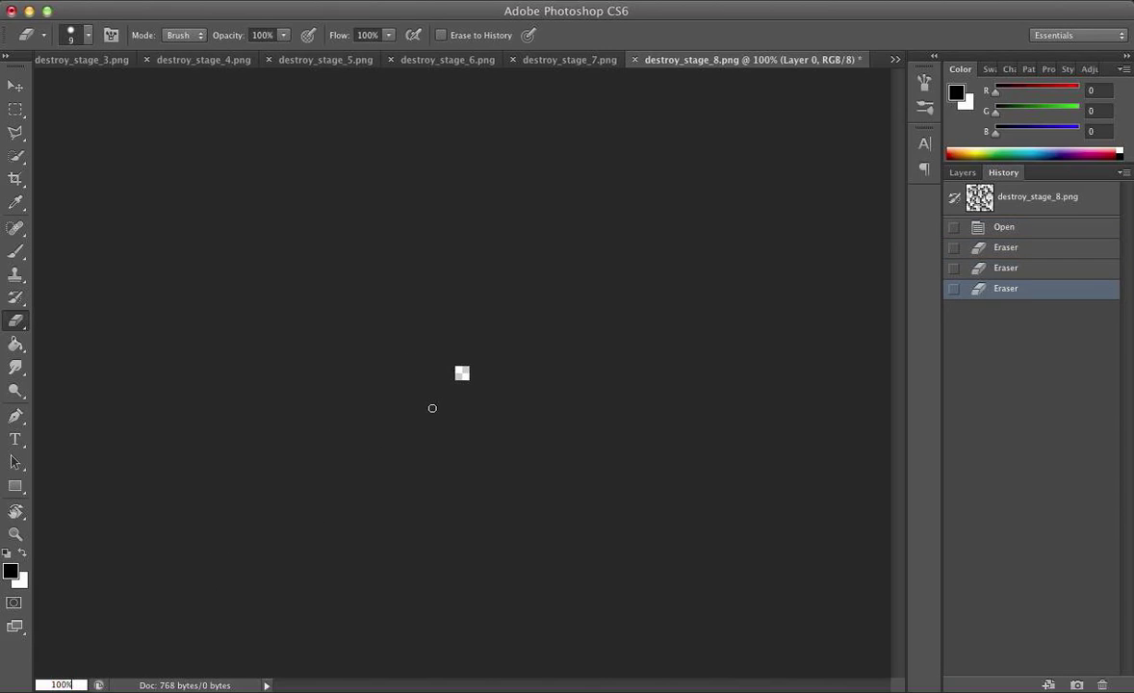
{"action": "left_click", "coordinate": [466, 368]}
Place a black 18 pt Krungthep "8" on destroy_stage_8 and center it on the canvas.
{"action": "key", "text": "z"}
{"action": "left_click", "coordinate": [467, 374]}
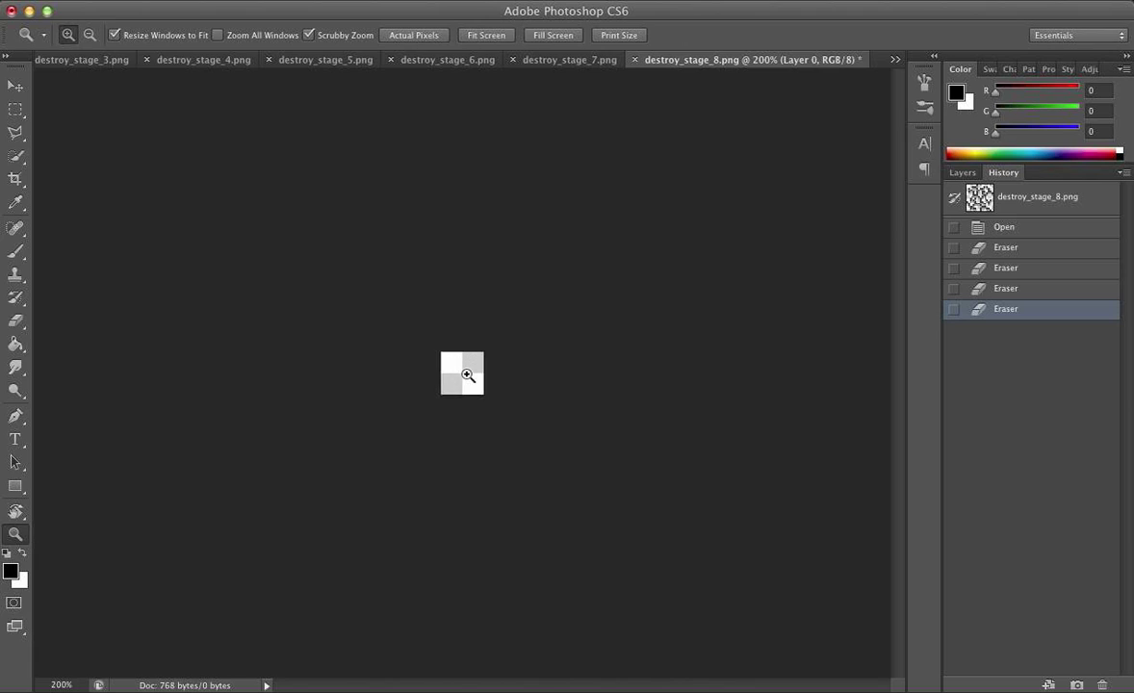
{"action": "left_click_drag", "start_coordinate": [467, 374], "coordinate": [467, 375]}
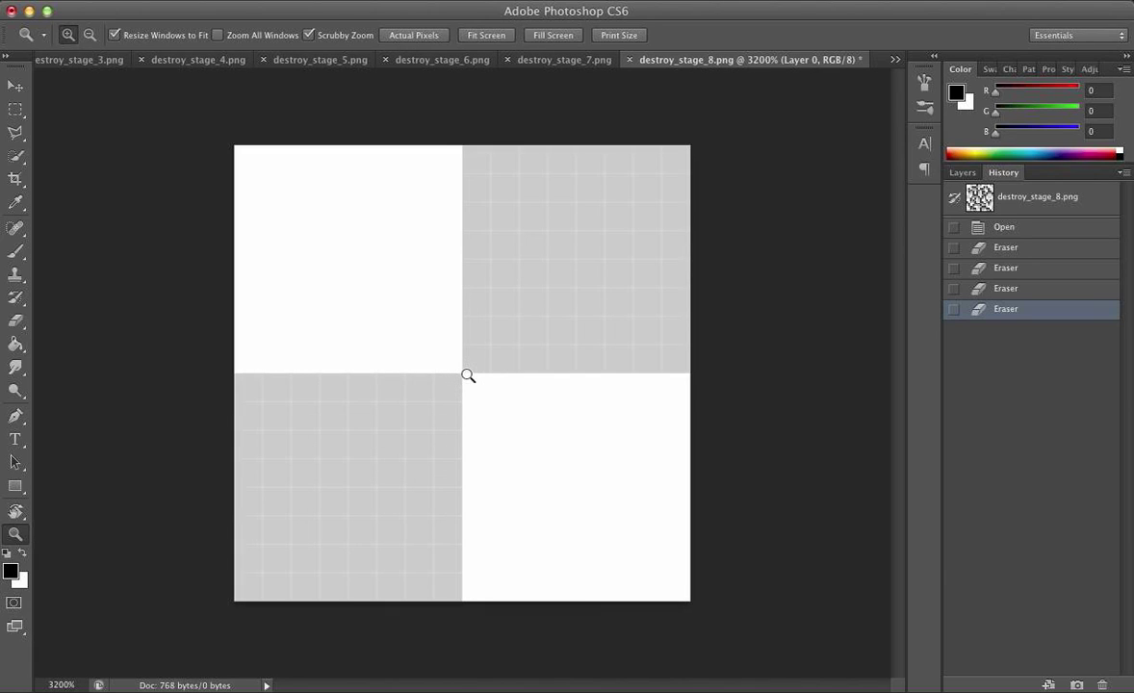
{"action": "key", "text": "t"}
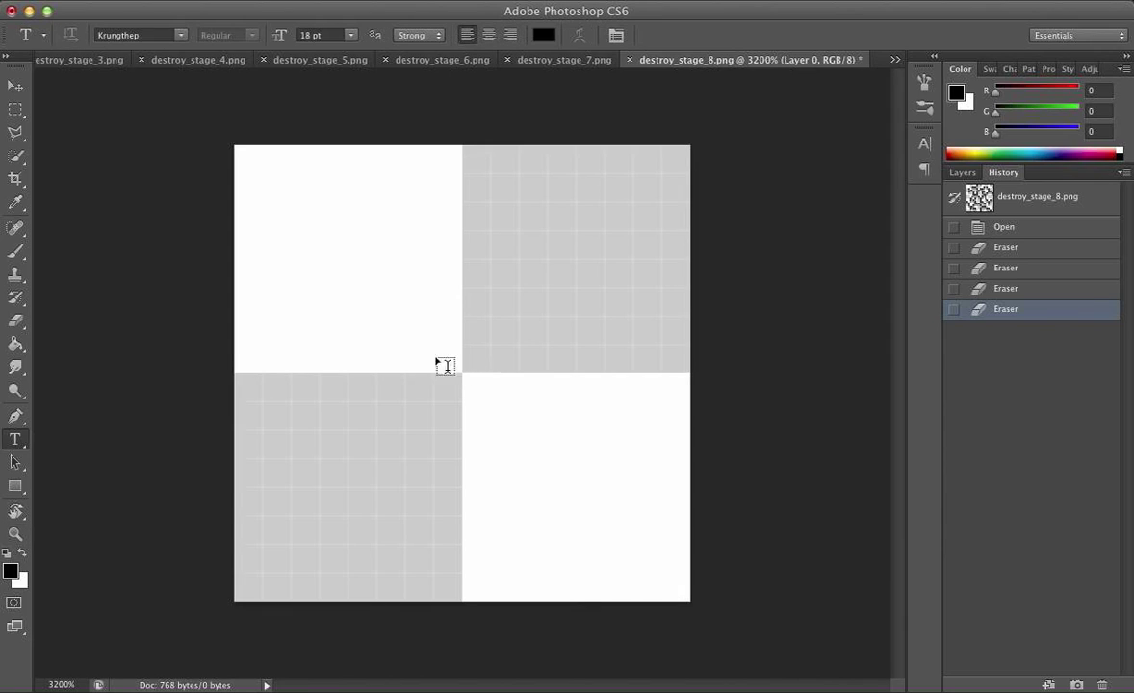
{"action": "left_click", "coordinate": [395, 412]}
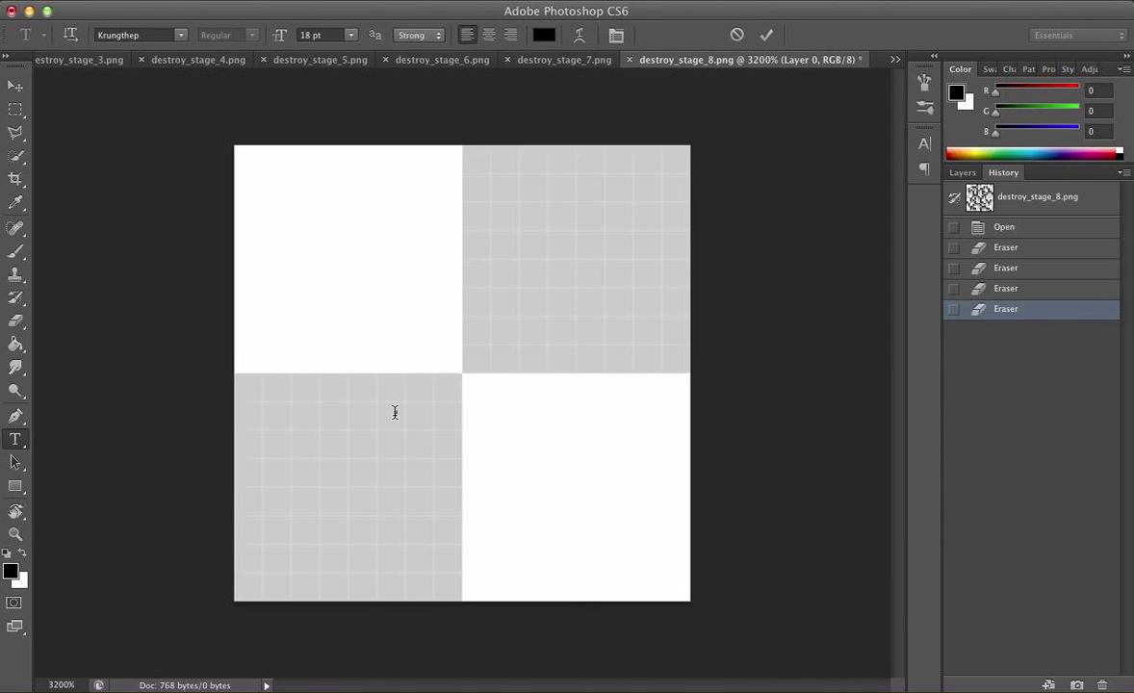
{"action": "type", "text": "8"}
{"action": "left_click", "coordinate": [16, 86]}
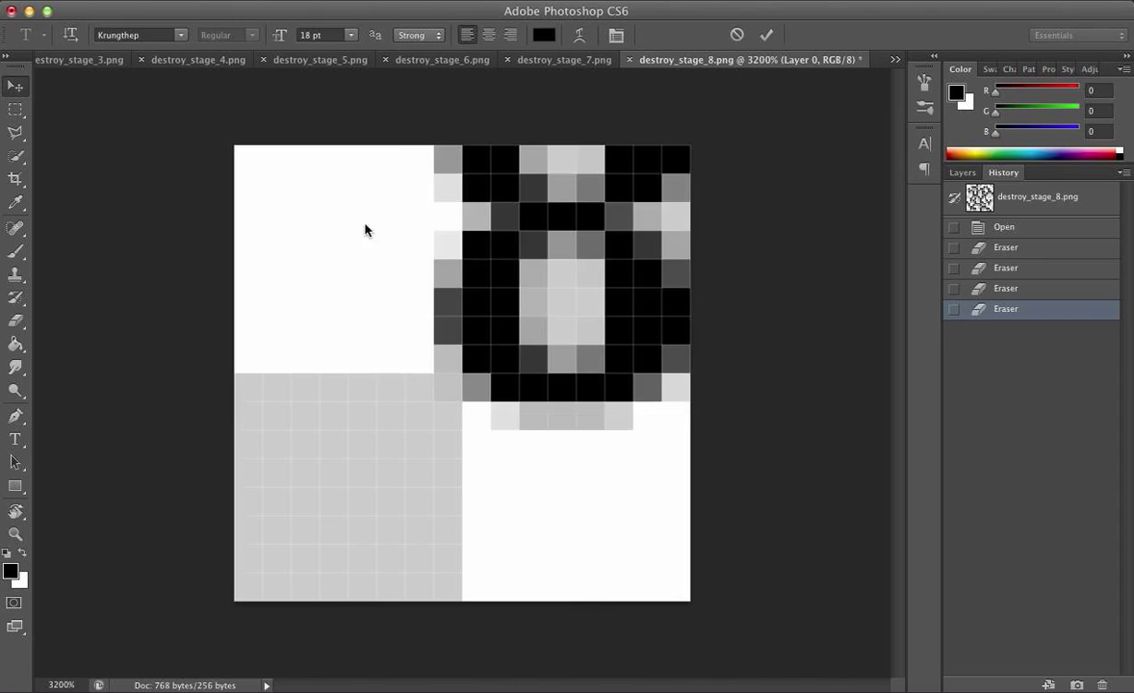
{"action": "left_click_drag", "start_coordinate": [514, 332], "coordinate": [448, 415]}
{"action": "mouse_move", "coordinate": [458, 458]}
{"action": "left_mouse_down"}
{"action": "mouse_move", "coordinate": [487, 446]}
{"action": "mouse_move", "coordinate": [468, 448]}
{"action": "mouse_move", "coordinate": [461, 466]}
{"action": "mouse_move", "coordinate": [486, 468]}
{"action": "mouse_move", "coordinate": [469, 466]}
{"action": "mouse_move", "coordinate": [472, 445]}
{"action": "left_mouse_up"}
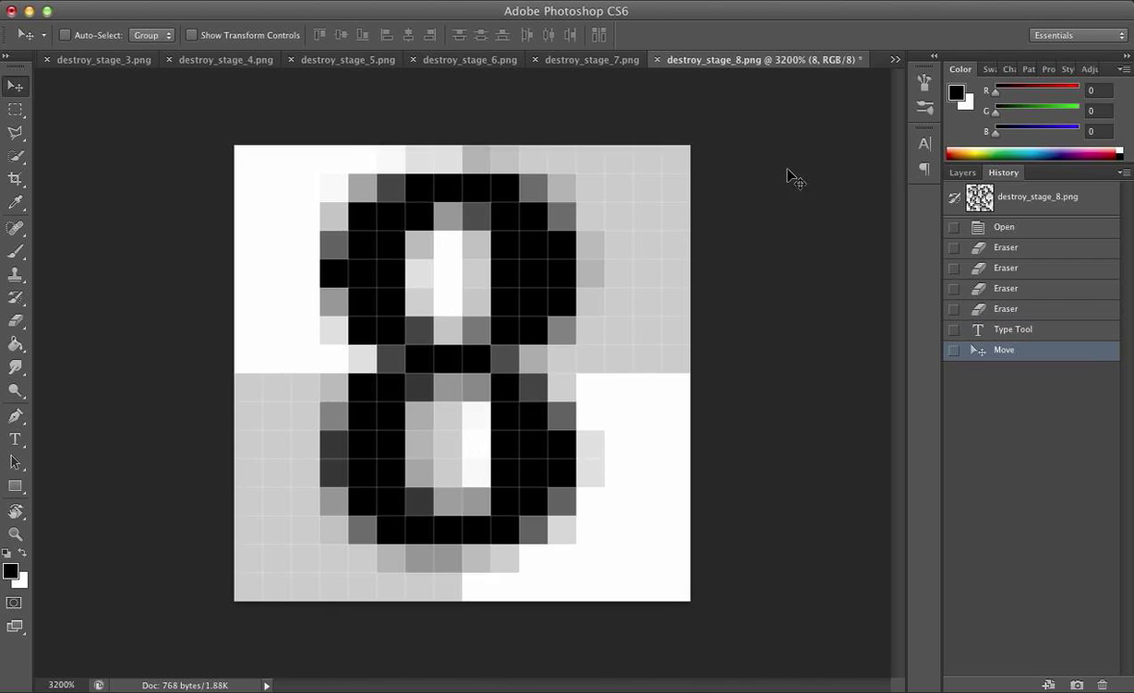
Switch to the destroy_stage_9.png texture and erase its crack pattern with the 9 px Eraser.
{"action": "left_click", "coordinate": [895, 60]}
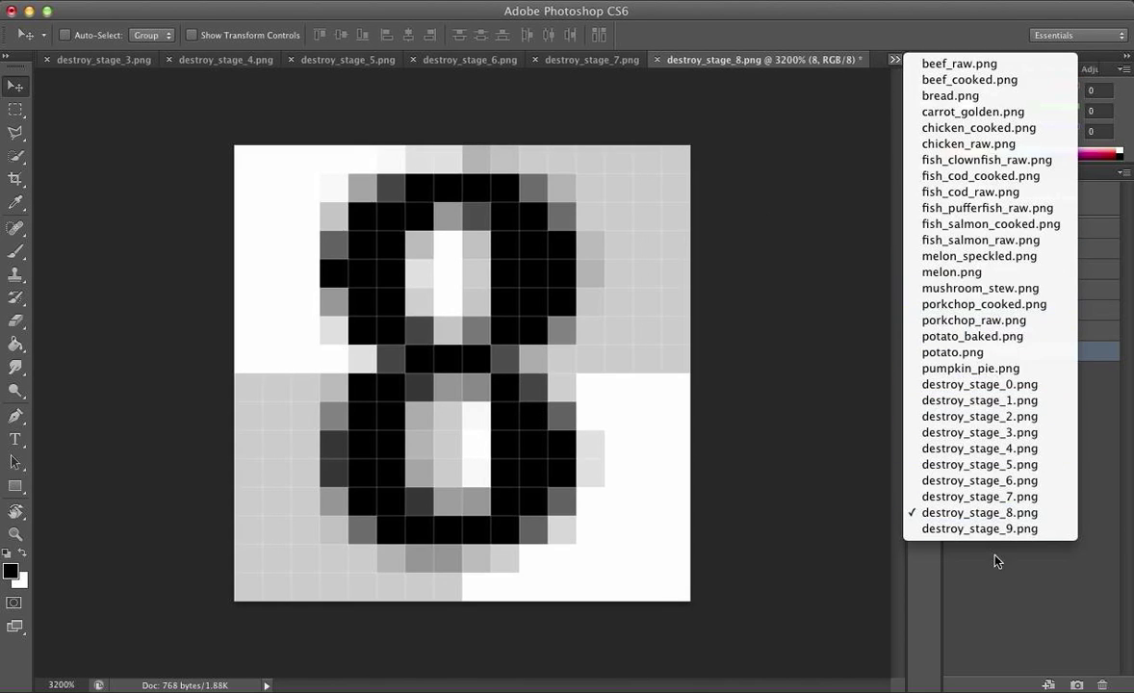
{"action": "left_click", "coordinate": [999, 530]}
{"action": "key", "text": "e"}
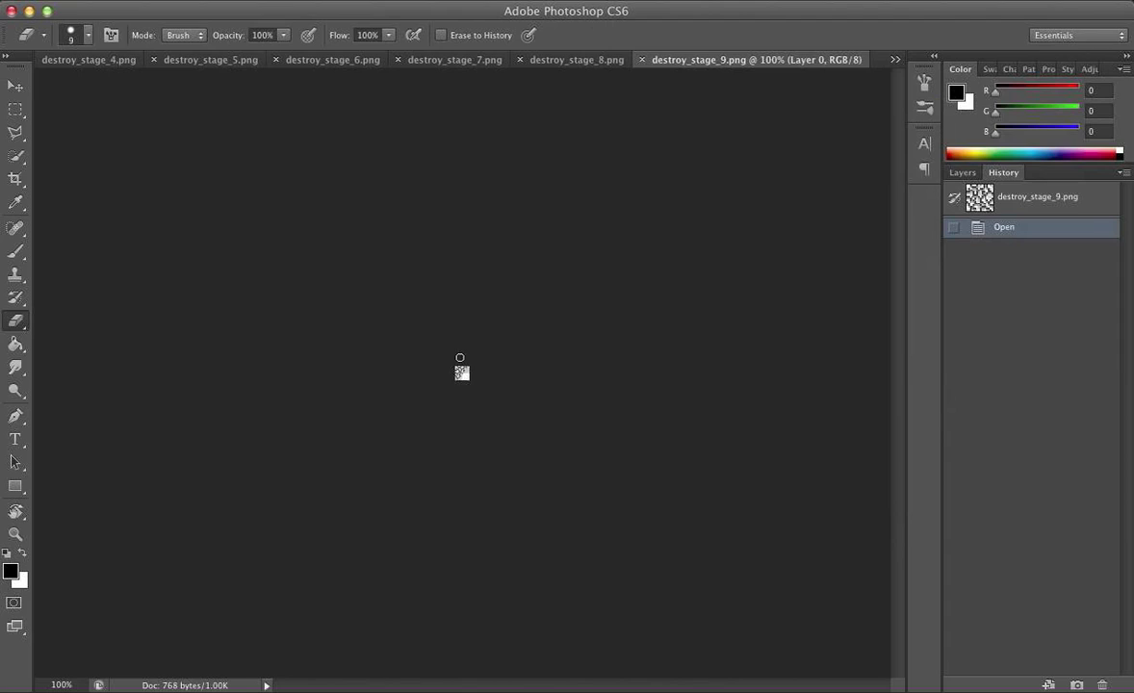
{"action": "left_click", "coordinate": [462, 372]}
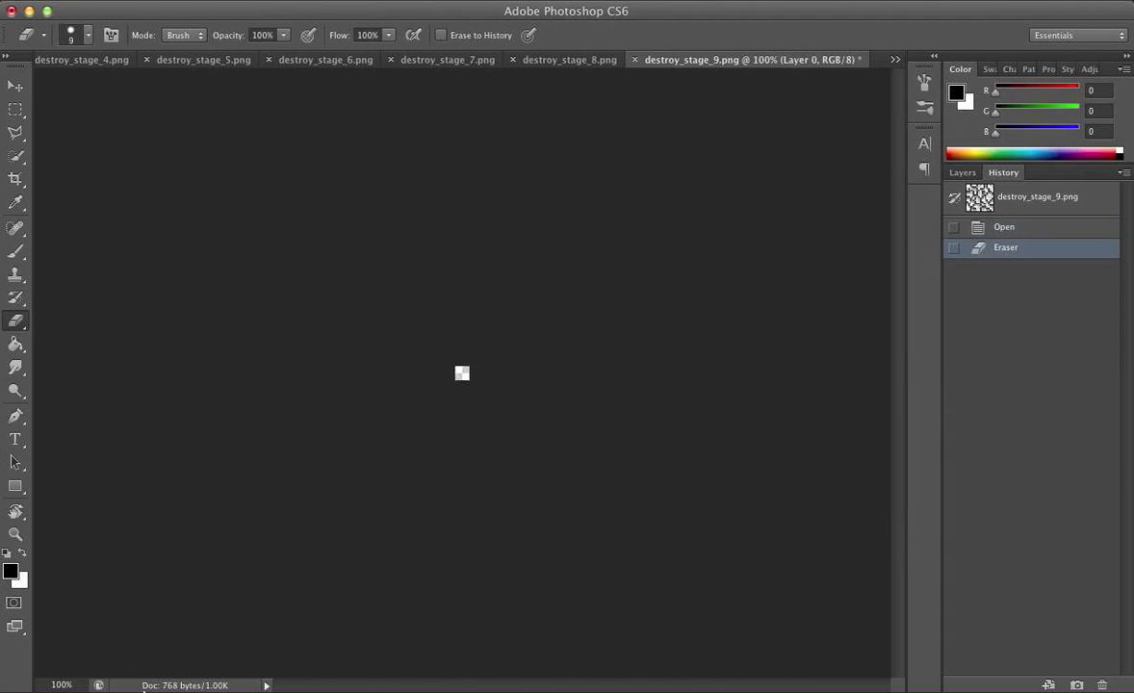
Add a black 18 pt Krungthep "9" to destroy_stage_9 and position it in the middle of the canvas.
{"action": "key", "text": "z"}
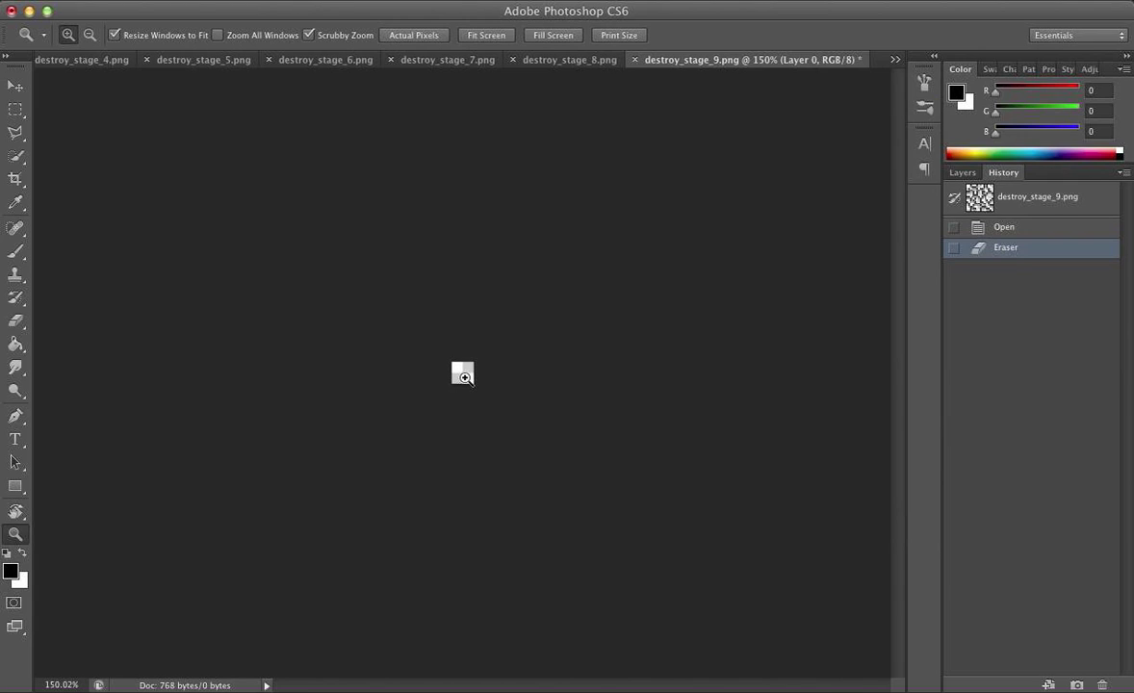
{"action": "left_click_drag", "start_coordinate": [464, 376], "coordinate": [466, 379]}
{"action": "left_click", "coordinate": [15, 440]}
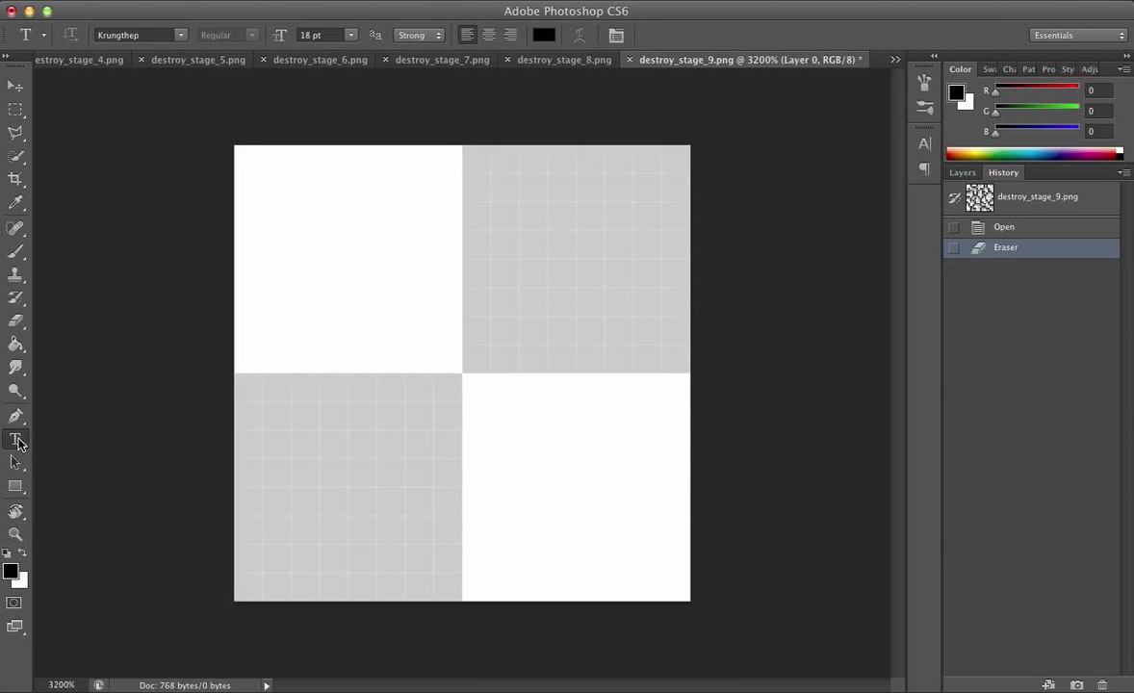
{"action": "left_click", "coordinate": [399, 379]}
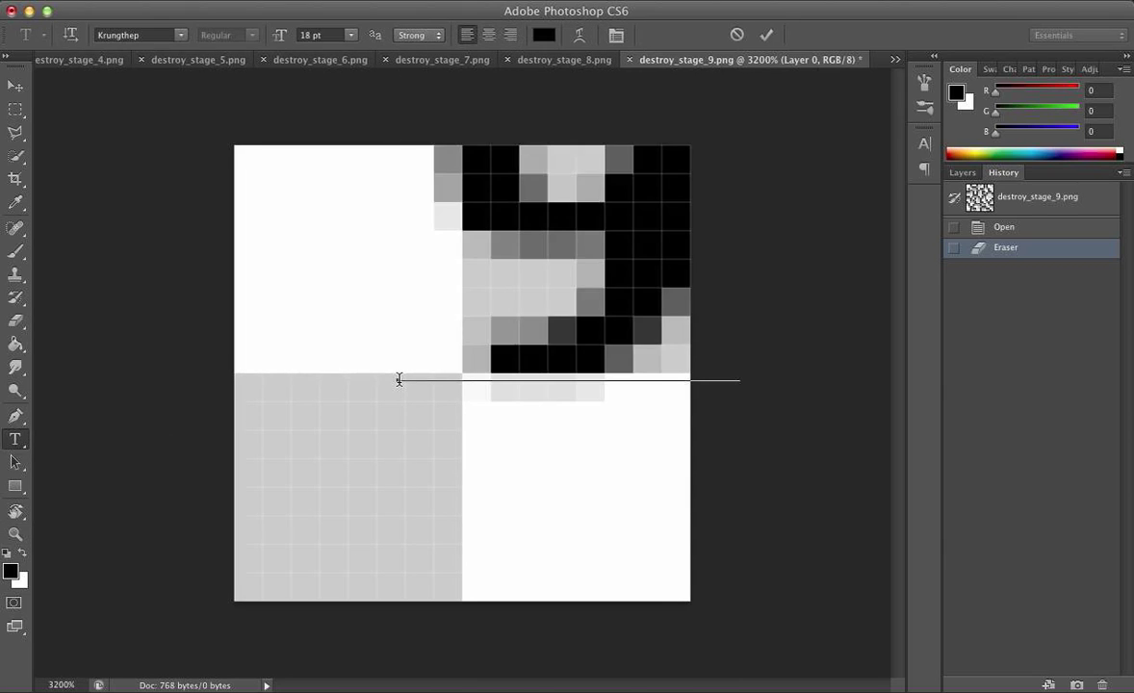
{"action": "type", "text": "9"}
{"action": "left_click", "coordinate": [14, 86]}
{"action": "left_click_drag", "start_coordinate": [459, 295], "coordinate": [418, 363]}
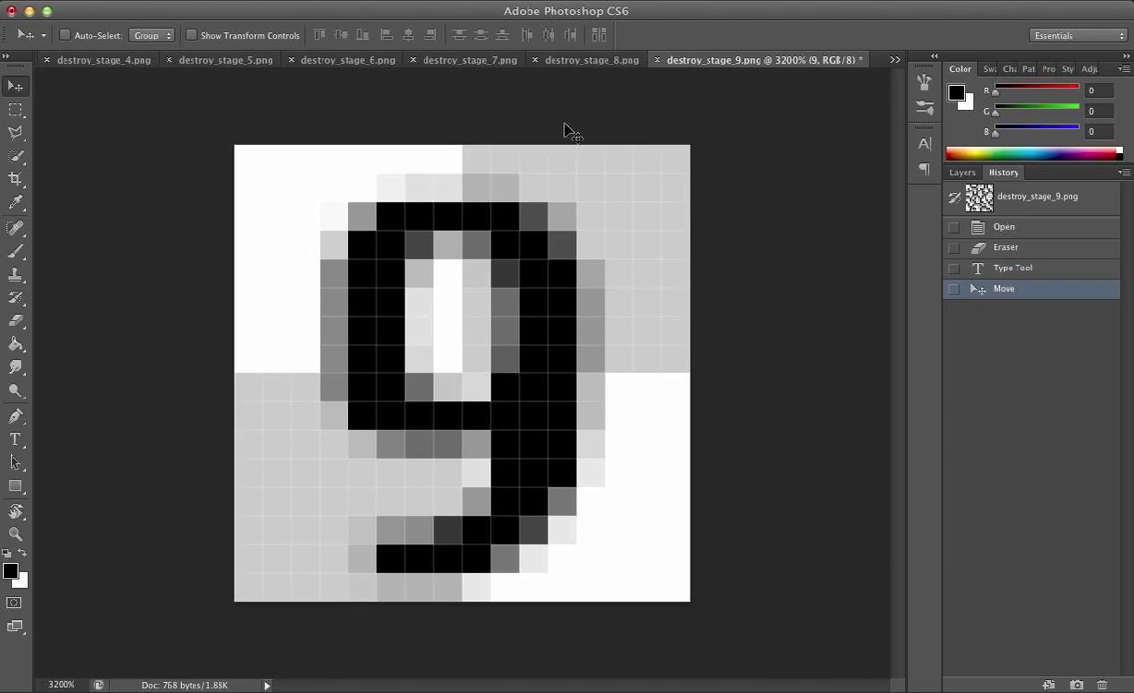
Rasterize the numeral type layers in destroy_stage_9.png and destroy_stage_8.png so the Brush can paint on them.
{"action": "key", "text": "b"}
{"action": "left_click", "coordinate": [542, 174]}
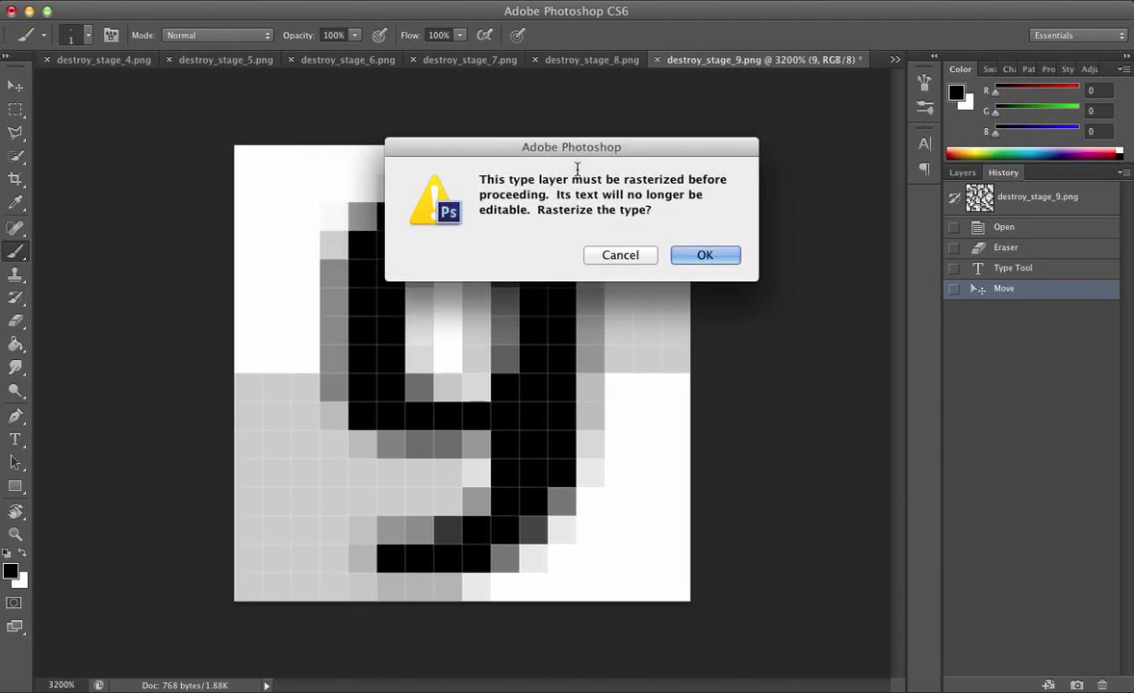
{"action": "left_click", "coordinate": [712, 256]}
{"action": "left_click", "coordinate": [586, 61]}
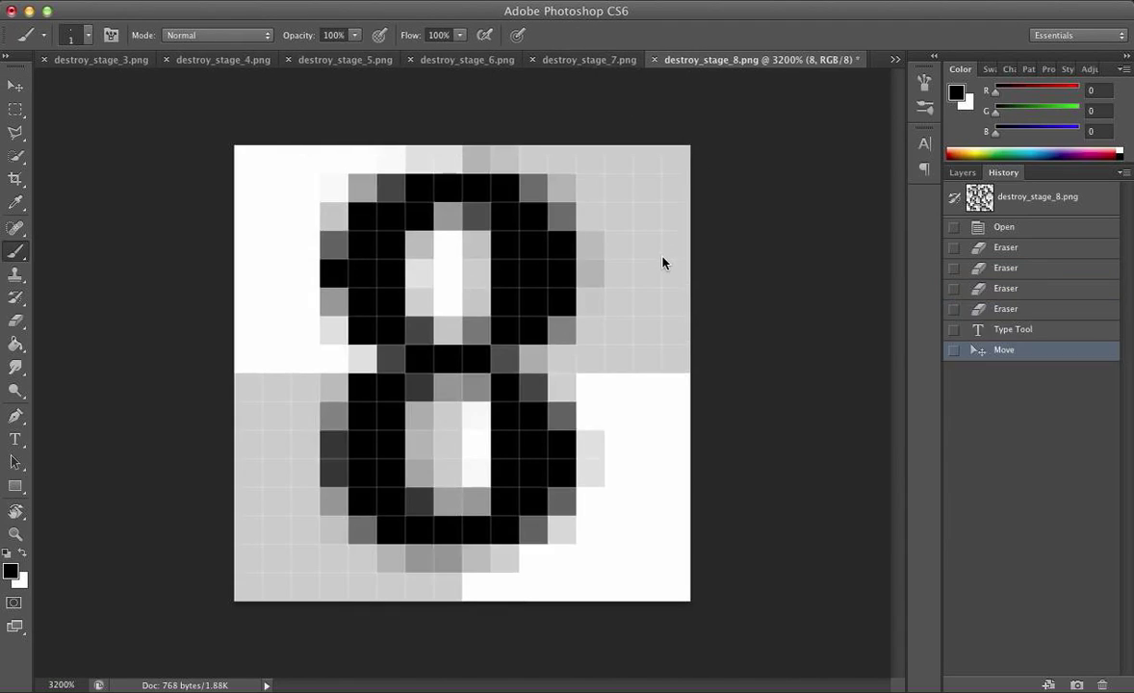
{"action": "left_click", "coordinate": [657, 277]}
{"action": "left_click", "coordinate": [704, 256]}
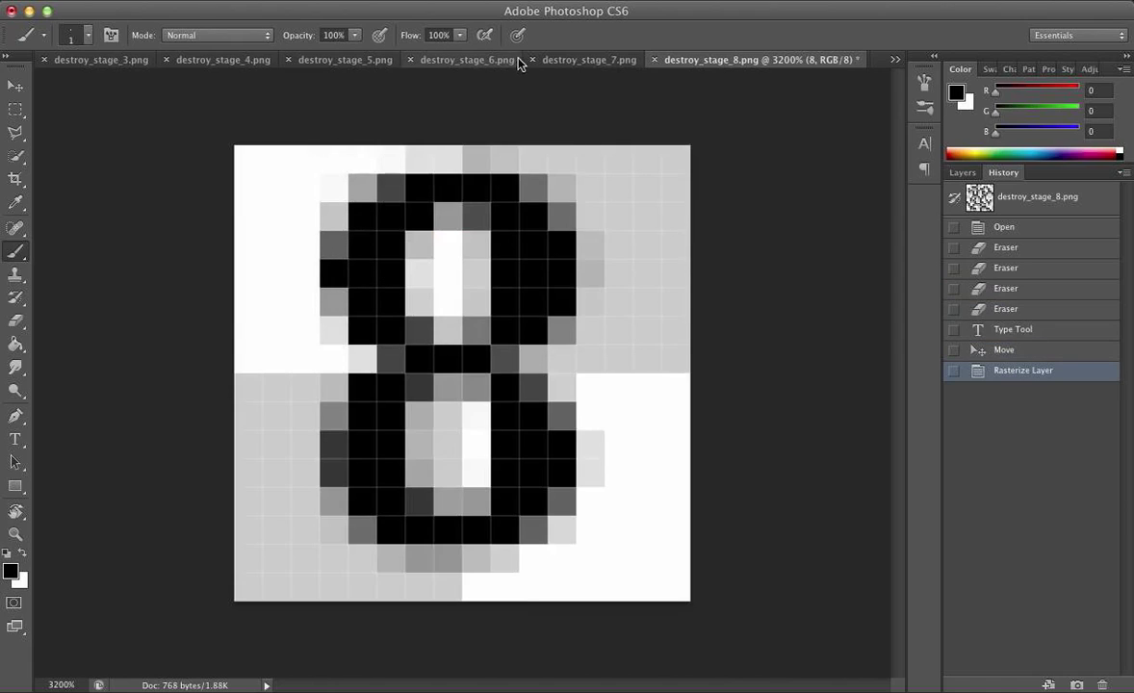
Rasterize the numeral type layers in destroy_stage_7.png, destroy_stage_6.png and destroy_stage_5.png.
{"action": "left_click", "coordinate": [582, 60]}
{"action": "left_click", "coordinate": [670, 314]}
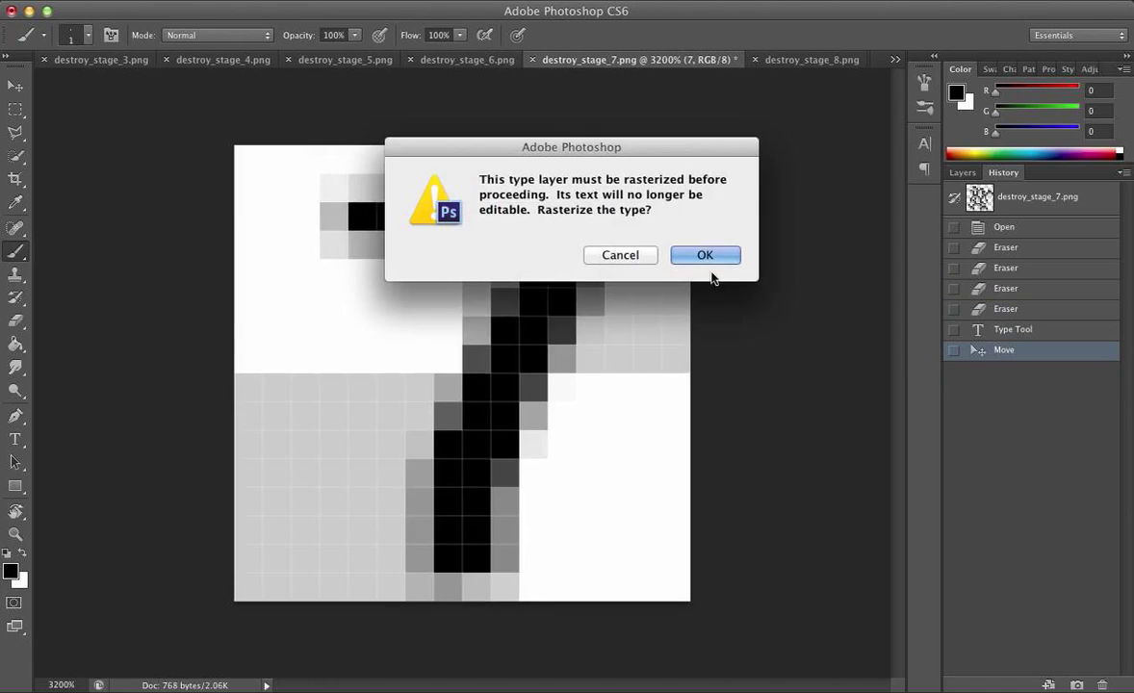
{"action": "left_click", "coordinate": [710, 256]}
{"action": "left_click", "coordinate": [476, 58]}
{"action": "left_click", "coordinate": [615, 296]}
{"action": "left_click", "coordinate": [699, 256]}
{"action": "left_click", "coordinate": [349, 60]}
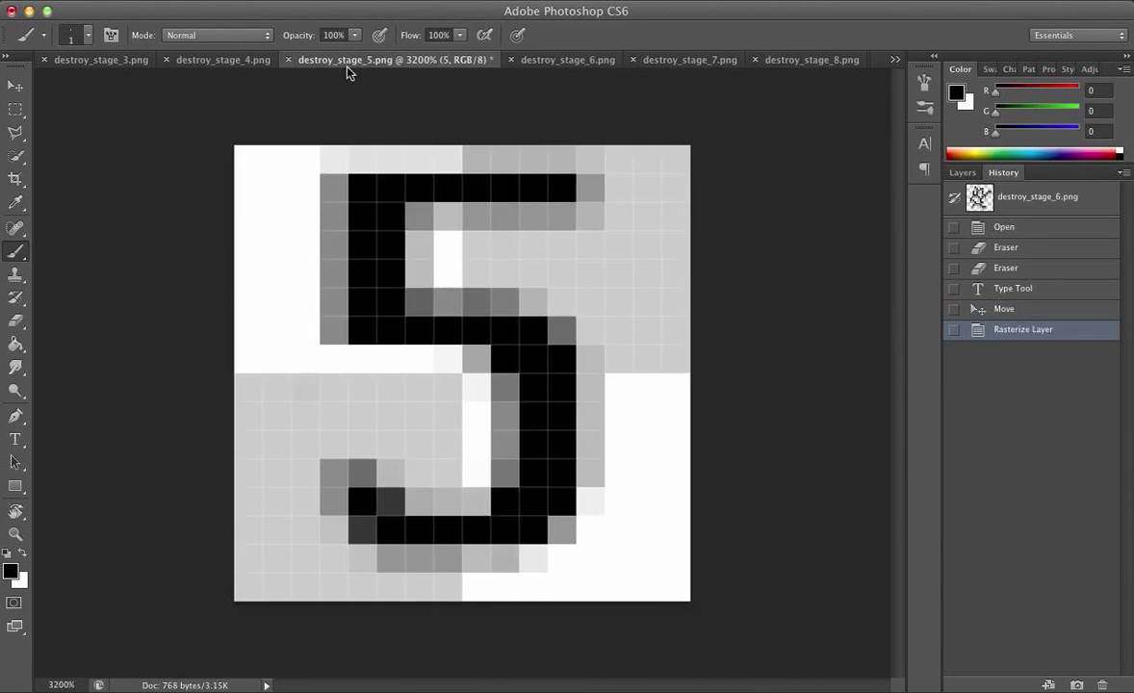
{"action": "left_click", "coordinate": [693, 310]}
{"action": "left_click", "coordinate": [722, 260]}
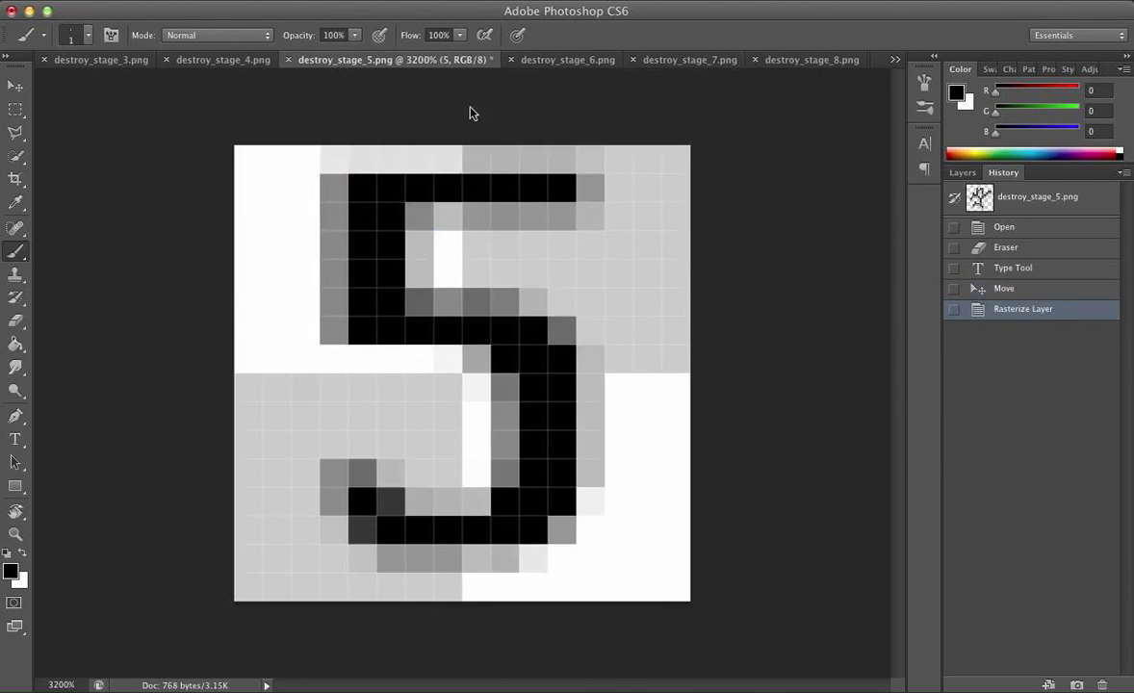
Rasterize the numeral type layers in destroy_stage_4.png and destroy_stage_3.png.
{"action": "left_click", "coordinate": [207, 59]}
{"action": "left_click", "coordinate": [554, 319]}
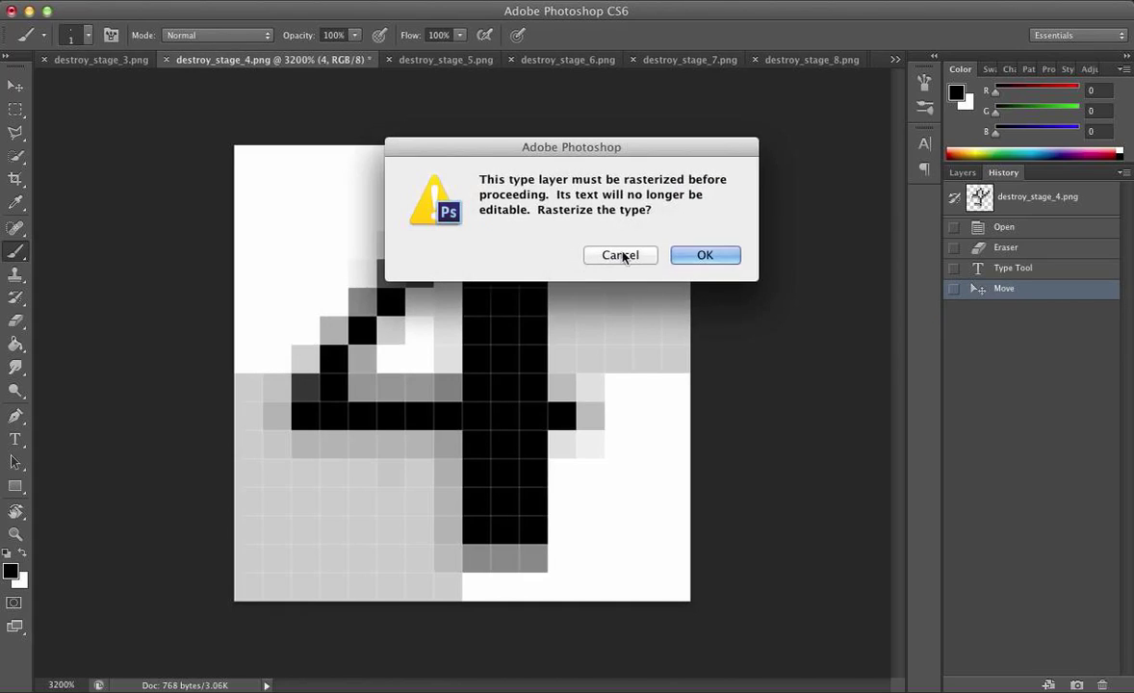
{"action": "left_click", "coordinate": [699, 256]}
{"action": "left_click", "coordinate": [77, 60]}
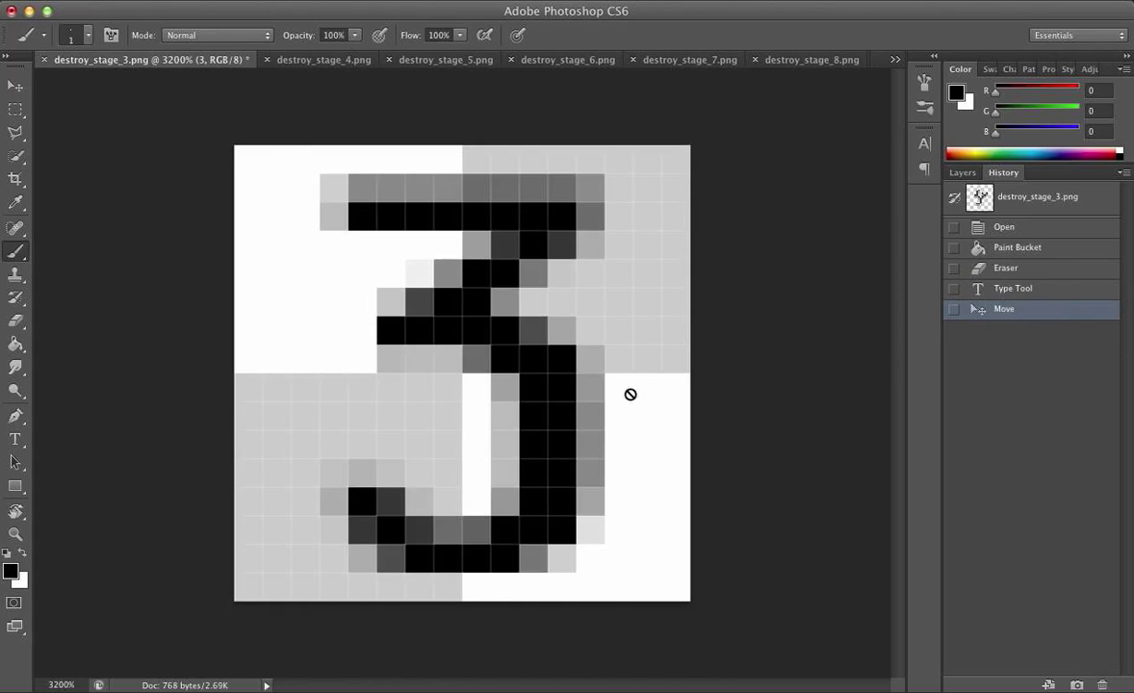
{"action": "left_click", "coordinate": [672, 364]}
{"action": "left_click", "coordinate": [716, 256]}
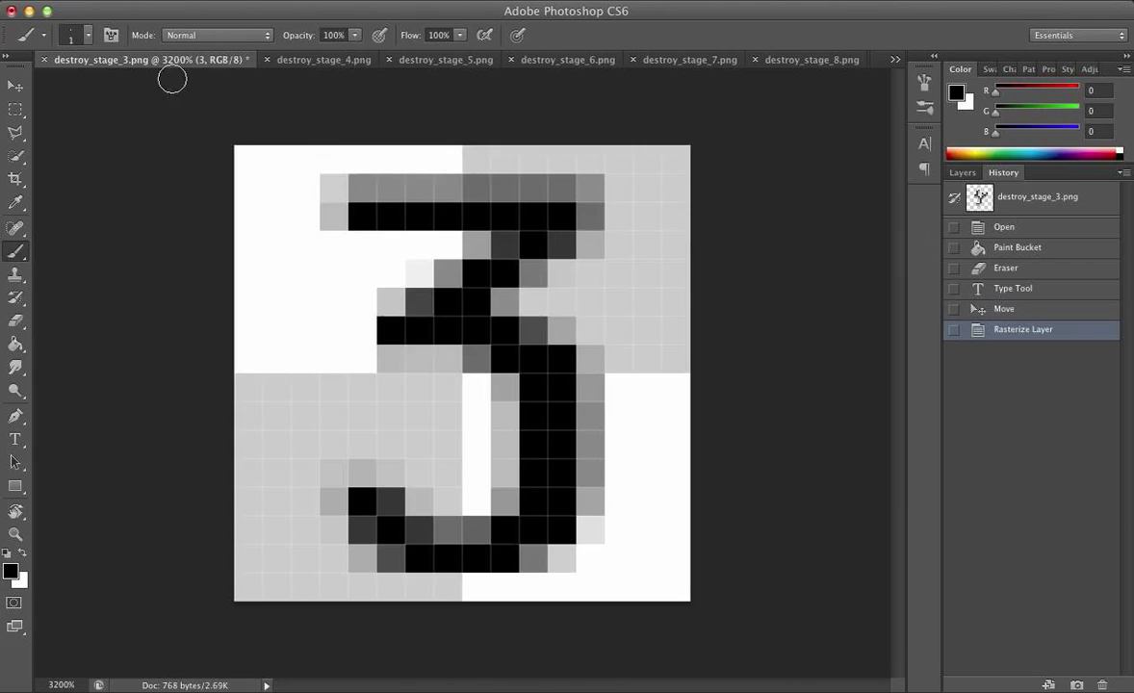
Paint a white outline around the top bar of the 3 in destroy_stage_3.png with the 1 px Brush.
{"action": "key", "text": "e"}
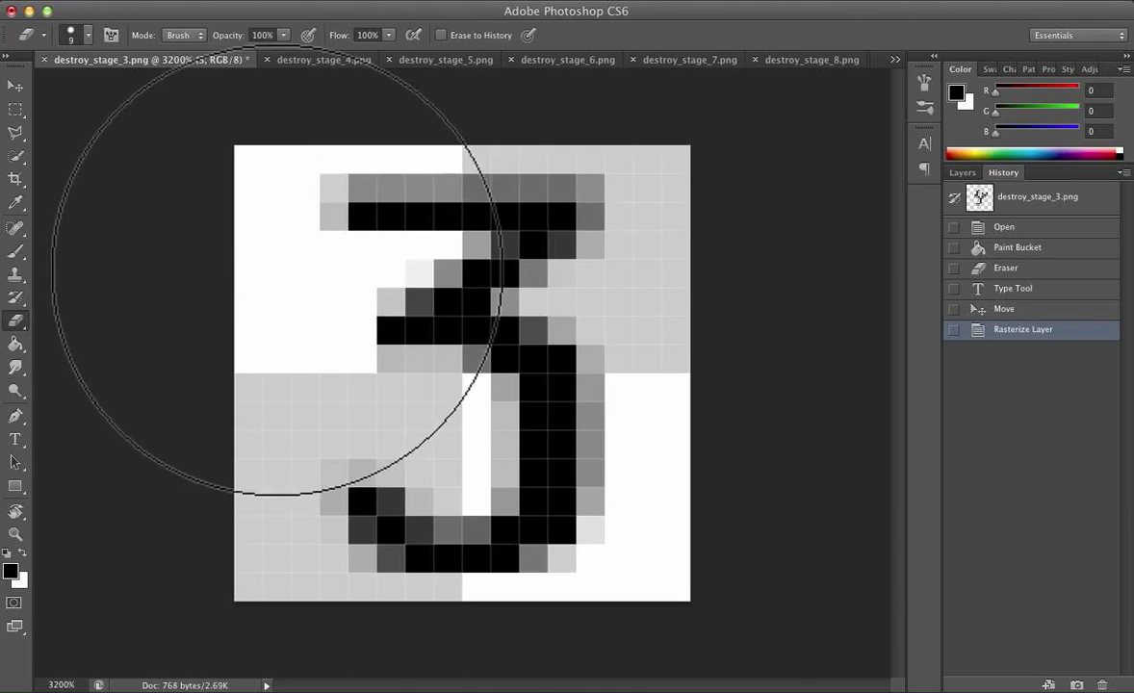
{"action": "key", "text": "b"}
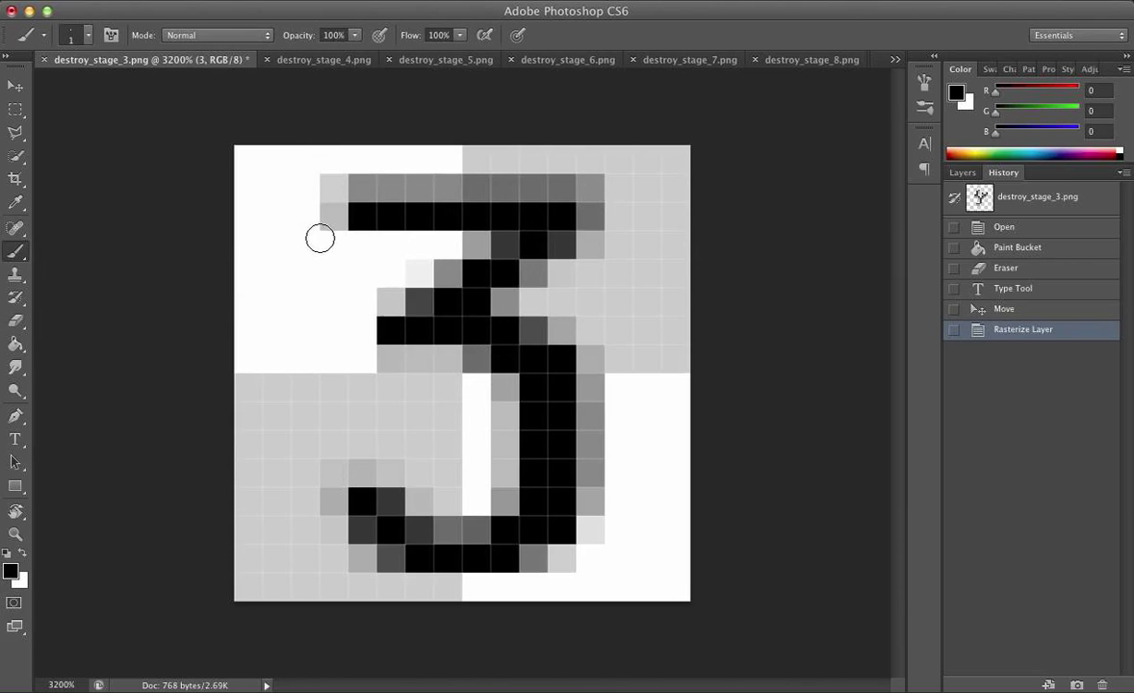
{"action": "key", "text": "x"}
{"action": "mouse_move", "coordinate": [331, 185]}
{"action": "left_mouse_down"}
{"action": "mouse_move", "coordinate": [597, 183]}
{"action": "mouse_move", "coordinate": [335, 188]}
{"action": "mouse_move", "coordinate": [594, 188]}
{"action": "mouse_move", "coordinate": [590, 267]}
{"action": "left_mouse_up"}
{"action": "left_click", "coordinate": [334, 221]}
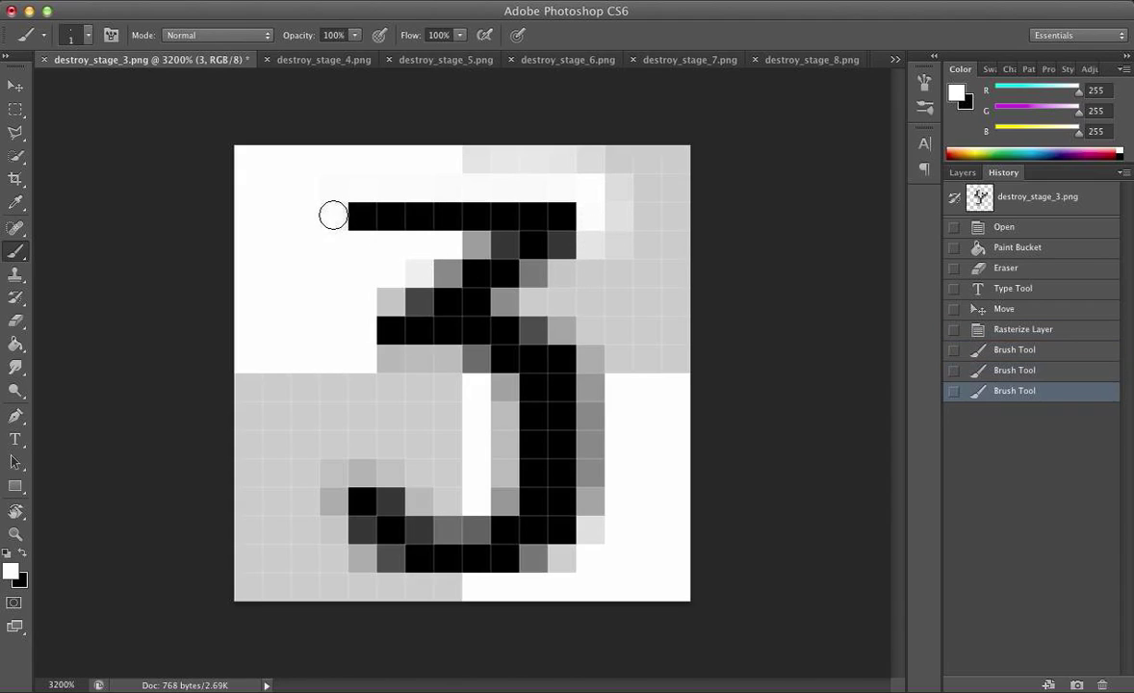
{"action": "left_click", "coordinate": [331, 213]}
{"action": "left_click_drag", "start_coordinate": [352, 243], "coordinate": [477, 246]}
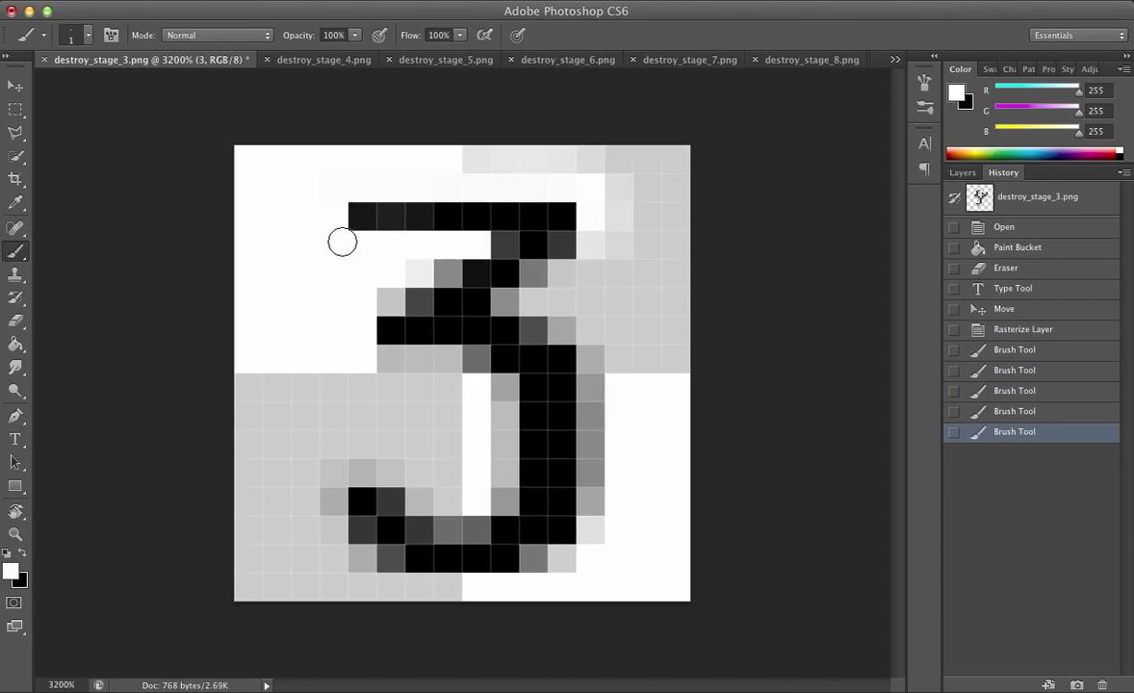
Paint the gray pixels white along the left side of the 3's diagonal, down to the middle bar.
{"action": "left_click", "coordinate": [457, 240]}
{"action": "left_click", "coordinate": [448, 275]}
{"action": "left_click", "coordinate": [435, 288]}
{"action": "left_click", "coordinate": [424, 297]}
{"action": "left_click", "coordinate": [420, 299]}
{"action": "left_click", "coordinate": [419, 301]}
{"action": "left_click", "coordinate": [413, 303]}
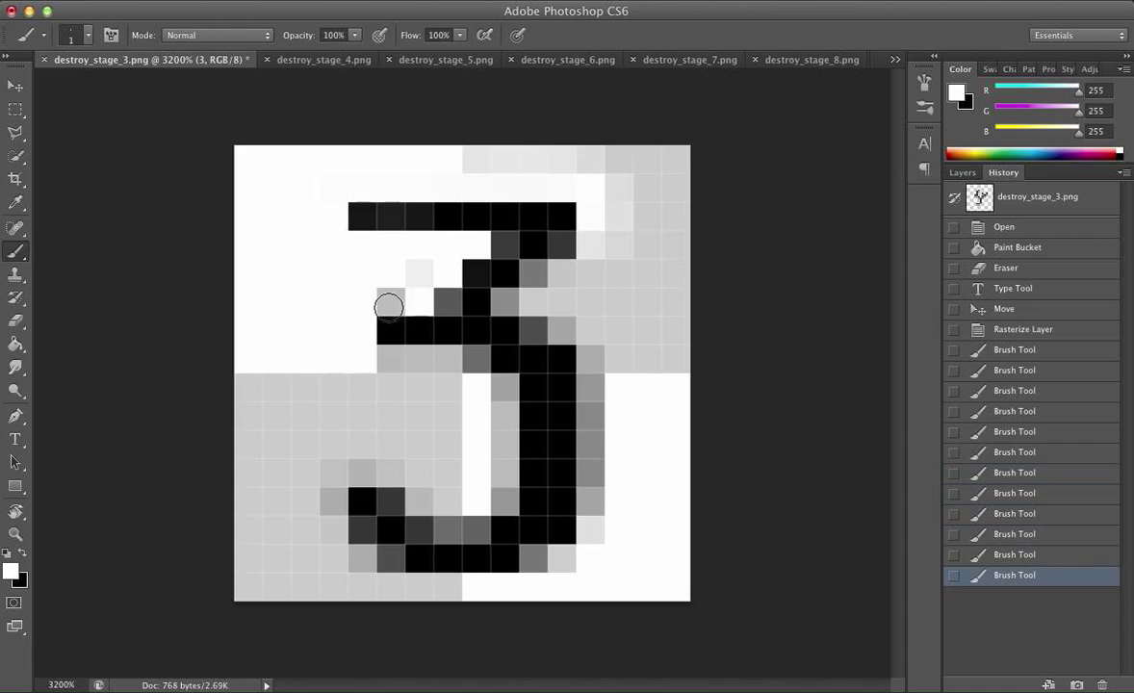
{"action": "left_click", "coordinate": [390, 305]}
{"action": "left_click", "coordinate": [390, 304]}
{"action": "left_click", "coordinate": [390, 304]}
Continue the white outline below the middle bar, around the lower hook and up the right side of the 3.
{"action": "mouse_move", "coordinate": [370, 337]}
{"action": "left_mouse_down"}
{"action": "mouse_move", "coordinate": [367, 366]}
{"action": "mouse_move", "coordinate": [367, 340]}
{"action": "mouse_move", "coordinate": [367, 354]}
{"action": "mouse_move", "coordinate": [391, 361]}
{"action": "mouse_move", "coordinate": [478, 364]}
{"action": "mouse_move", "coordinate": [476, 396]}
{"action": "mouse_move", "coordinate": [476, 357]}
{"action": "mouse_move", "coordinate": [501, 391]}
{"action": "mouse_move", "coordinate": [503, 505]}
{"action": "mouse_move", "coordinate": [498, 398]}
{"action": "left_mouse_up"}
{"action": "mouse_move", "coordinate": [488, 527]}
{"action": "left_mouse_down"}
{"action": "mouse_move", "coordinate": [451, 527]}
{"action": "mouse_move", "coordinate": [484, 528]}
{"action": "mouse_move", "coordinate": [441, 512]}
{"action": "mouse_move", "coordinate": [406, 478]}
{"action": "mouse_move", "coordinate": [363, 474]}
{"action": "mouse_move", "coordinate": [397, 473]}
{"action": "left_mouse_up"}
{"action": "left_click_drag", "start_coordinate": [338, 495], "coordinate": [333, 501]}
{"action": "mouse_move", "coordinate": [362, 542]}
{"action": "left_mouse_down"}
{"action": "mouse_move", "coordinate": [333, 531]}
{"action": "mouse_move", "coordinate": [363, 556]}
{"action": "mouse_move", "coordinate": [382, 555]}
{"action": "mouse_move", "coordinate": [392, 587]}
{"action": "mouse_move", "coordinate": [392, 566]}
{"action": "mouse_move", "coordinate": [395, 584]}
{"action": "mouse_move", "coordinate": [514, 583]}
{"action": "mouse_move", "coordinate": [429, 588]}
{"action": "mouse_move", "coordinate": [402, 587]}
{"action": "mouse_move", "coordinate": [522, 583]}
{"action": "mouse_move", "coordinate": [562, 563]}
{"action": "left_mouse_up"}
{"action": "mouse_move", "coordinate": [567, 551]}
{"action": "left_mouse_down"}
{"action": "mouse_move", "coordinate": [593, 535]}
{"action": "mouse_move", "coordinate": [592, 355]}
{"action": "mouse_move", "coordinate": [596, 531]}
{"action": "mouse_move", "coordinate": [592, 401]}
{"action": "left_mouse_up"}
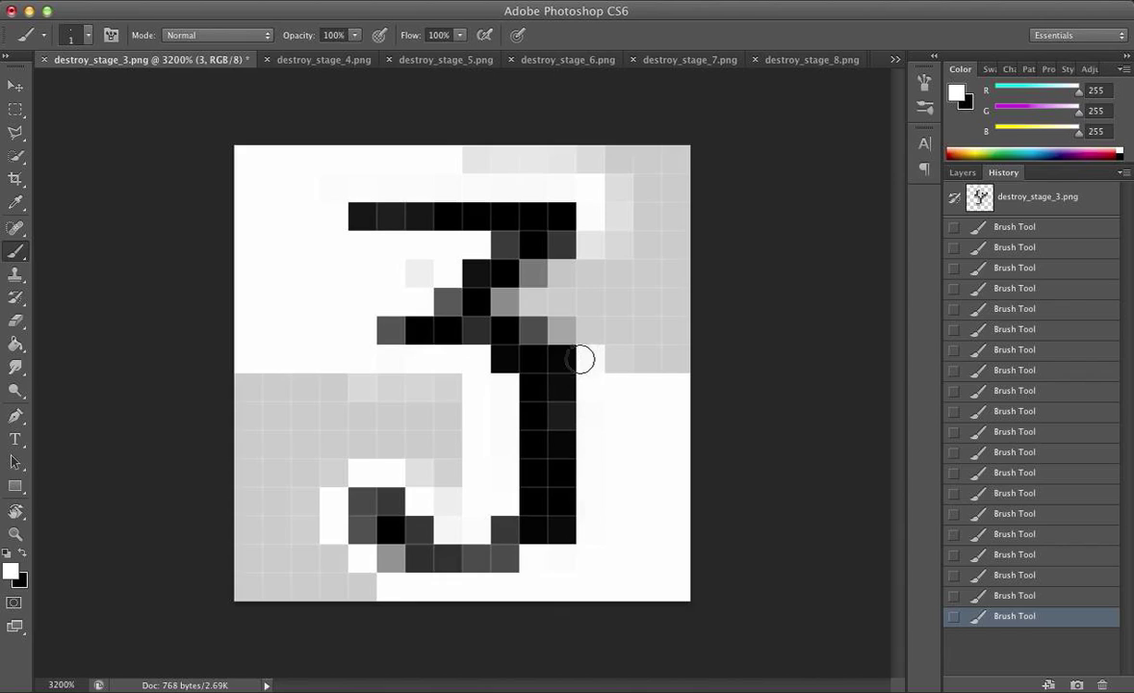
Paint the gray pixels white in the right-hand notch of the 3, up to the end of the top bar.
{"action": "left_click_drag", "start_coordinate": [565, 329], "coordinate": [539, 325]}
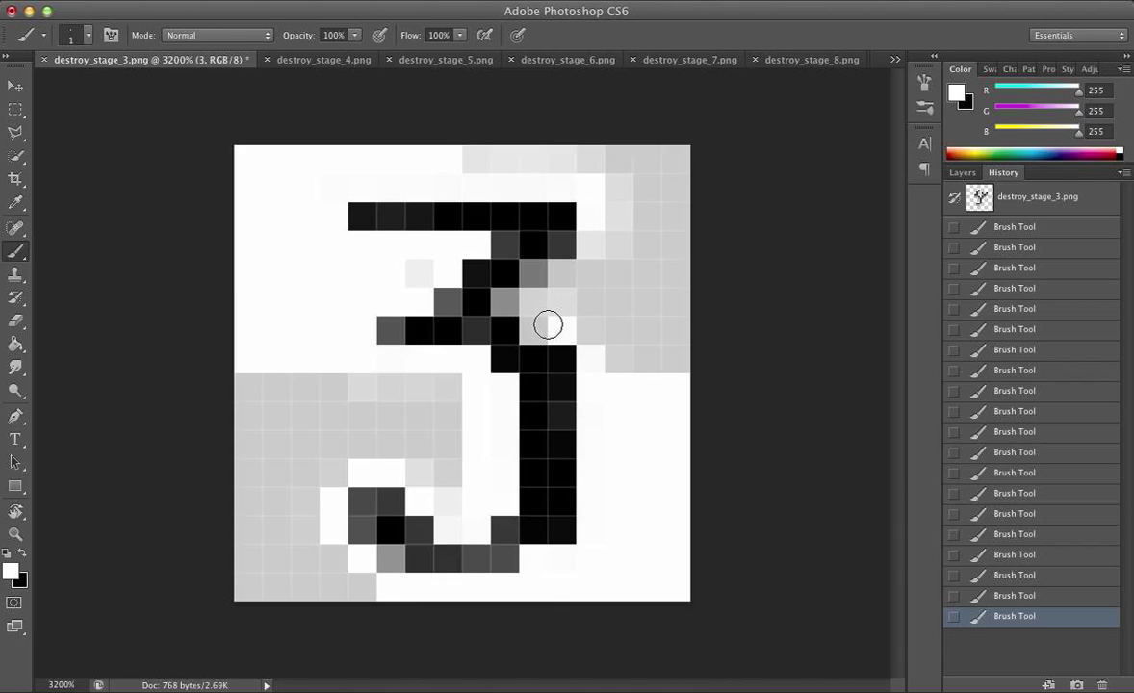
{"action": "key", "text": "ctrl+z"}
{"action": "left_click_drag", "start_coordinate": [564, 326], "coordinate": [531, 303]}
{"action": "left_click", "coordinate": [511, 305]}
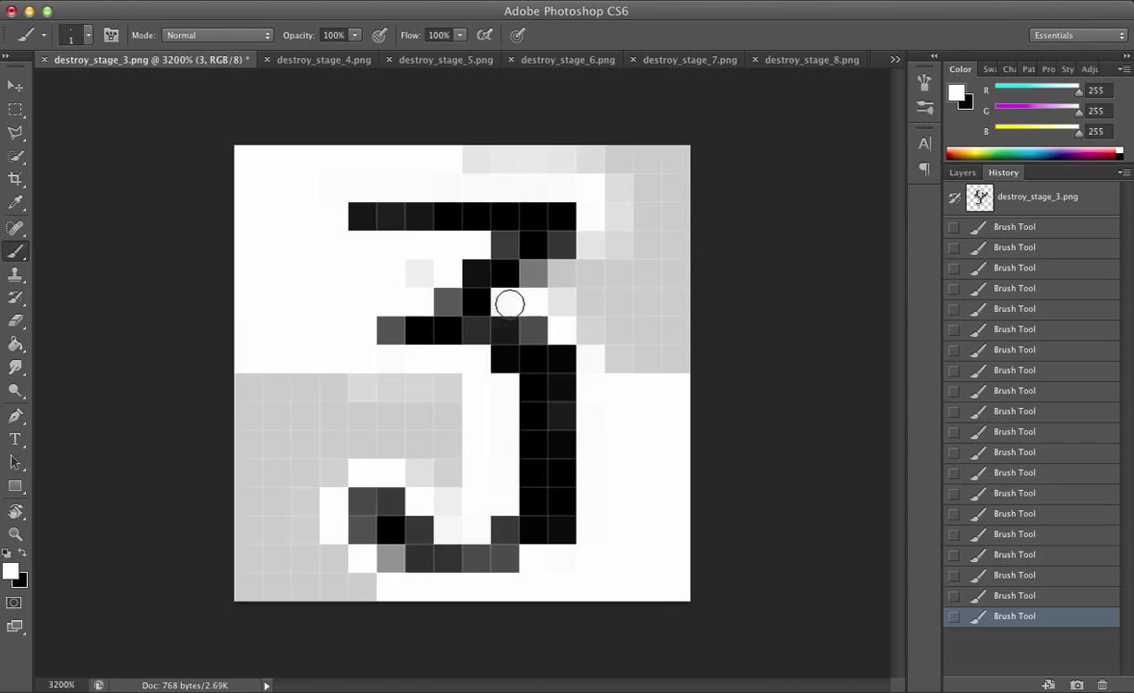
{"action": "left_click", "coordinate": [536, 279]}
{"action": "mouse_move", "coordinate": [564, 250]}
{"action": "left_mouse_down"}
{"action": "mouse_move", "coordinate": [602, 249]}
{"action": "mouse_move", "coordinate": [578, 248]}
{"action": "mouse_move", "coordinate": [596, 215]}
{"action": "left_mouse_up"}
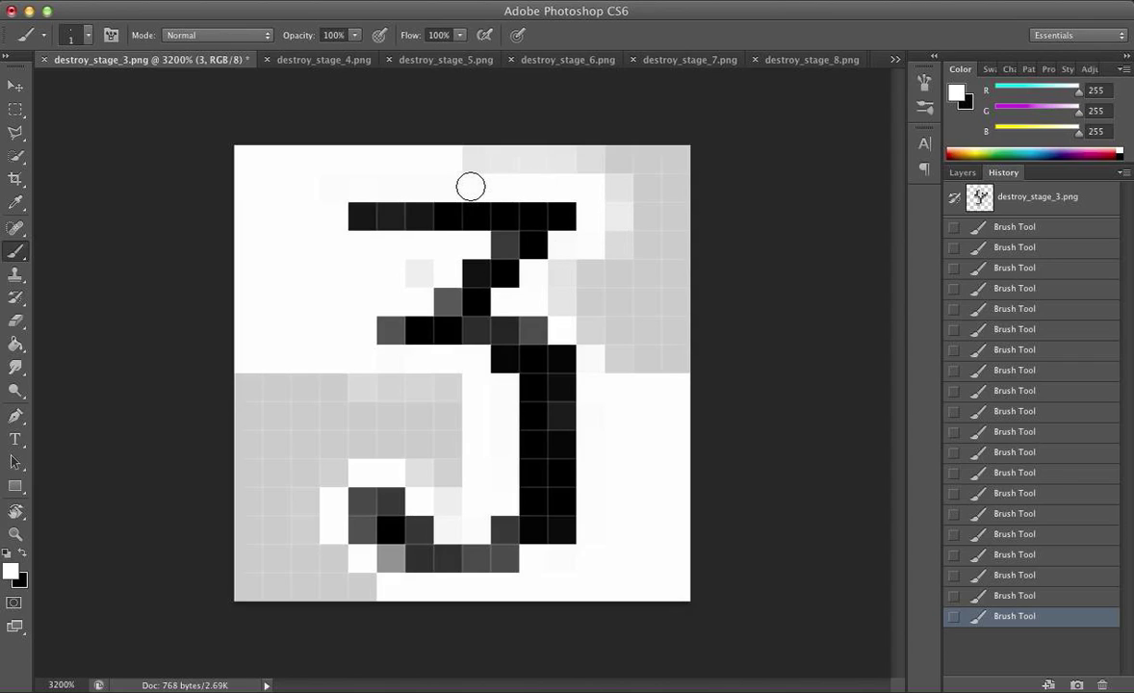
Repaint the faded strokes of the 3 in black and clean the smudges above its top bar with white.
{"action": "key", "text": "x"}
{"action": "mouse_move", "coordinate": [358, 212]}
{"action": "left_mouse_down"}
{"action": "mouse_move", "coordinate": [529, 214]}
{"action": "mouse_move", "coordinate": [519, 243]}
{"action": "mouse_move", "coordinate": [411, 330]}
{"action": "mouse_move", "coordinate": [394, 330]}
{"action": "mouse_move", "coordinate": [537, 330]}
{"action": "mouse_move", "coordinate": [560, 455]}
{"action": "mouse_move", "coordinate": [503, 552]}
{"action": "mouse_move", "coordinate": [400, 558]}
{"action": "mouse_move", "coordinate": [370, 502]}
{"action": "mouse_move", "coordinate": [410, 527]}
{"action": "mouse_move", "coordinate": [398, 542]}
{"action": "mouse_move", "coordinate": [436, 473]}
{"action": "left_mouse_up"}
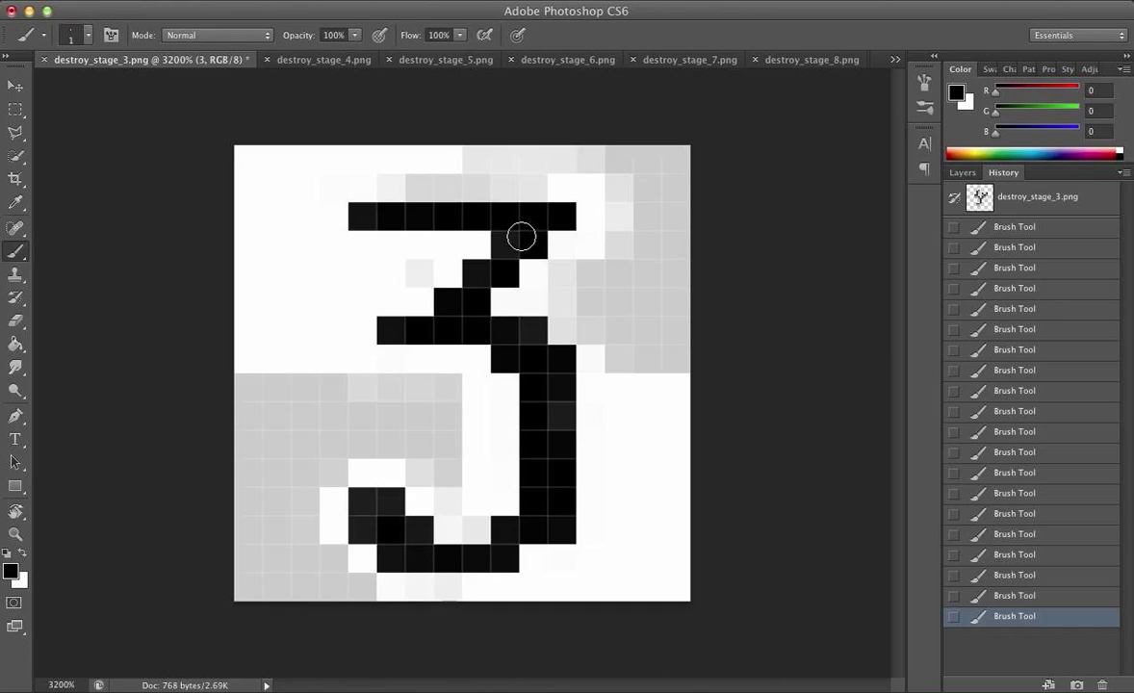
{"action": "key", "text": "x"}
{"action": "mouse_move", "coordinate": [418, 172]}
{"action": "left_mouse_down"}
{"action": "mouse_move", "coordinate": [421, 182]}
{"action": "mouse_move", "coordinate": [570, 172]}
{"action": "mouse_move", "coordinate": [409, 174]}
{"action": "mouse_move", "coordinate": [504, 166]}
{"action": "mouse_move", "coordinate": [414, 183]}
{"action": "mouse_move", "coordinate": [552, 180]}
{"action": "mouse_move", "coordinate": [519, 180]}
{"action": "mouse_move", "coordinate": [531, 181]}
{"action": "left_mouse_up"}
{"action": "key", "text": "ctrl+z"}
{"action": "key", "text": "g"}
{"action": "left_click", "coordinate": [306, 244]}
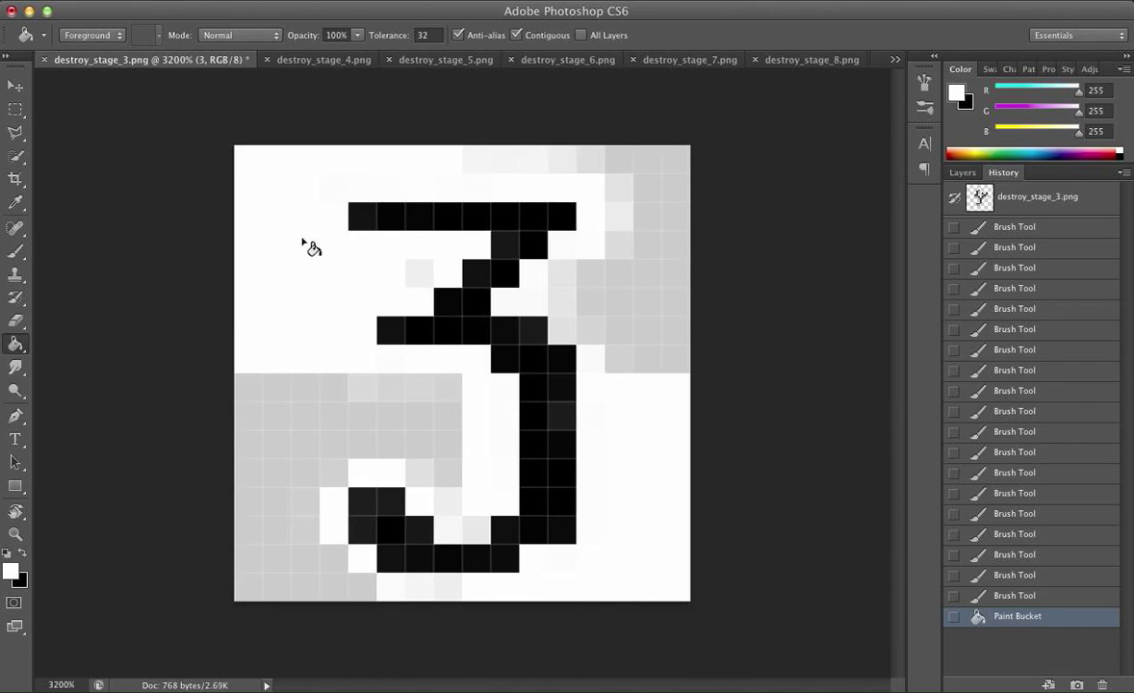
{"action": "key", "text": "ctrl+z"}
{"action": "key", "text": "v"}
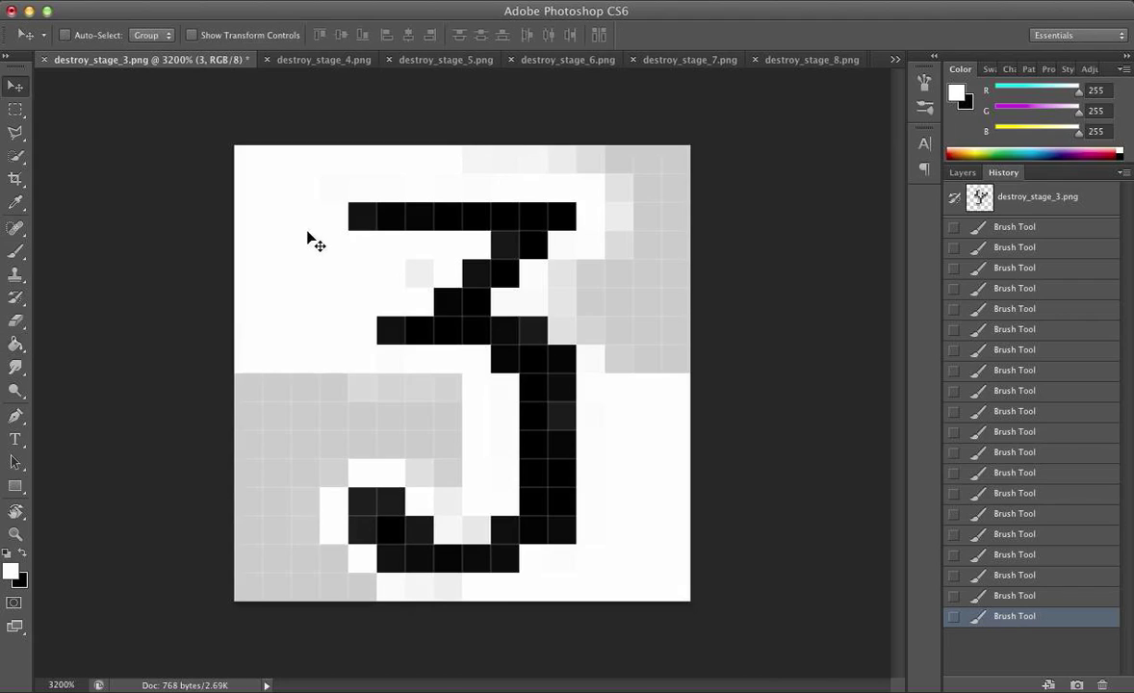
{"action": "key", "text": "b"}
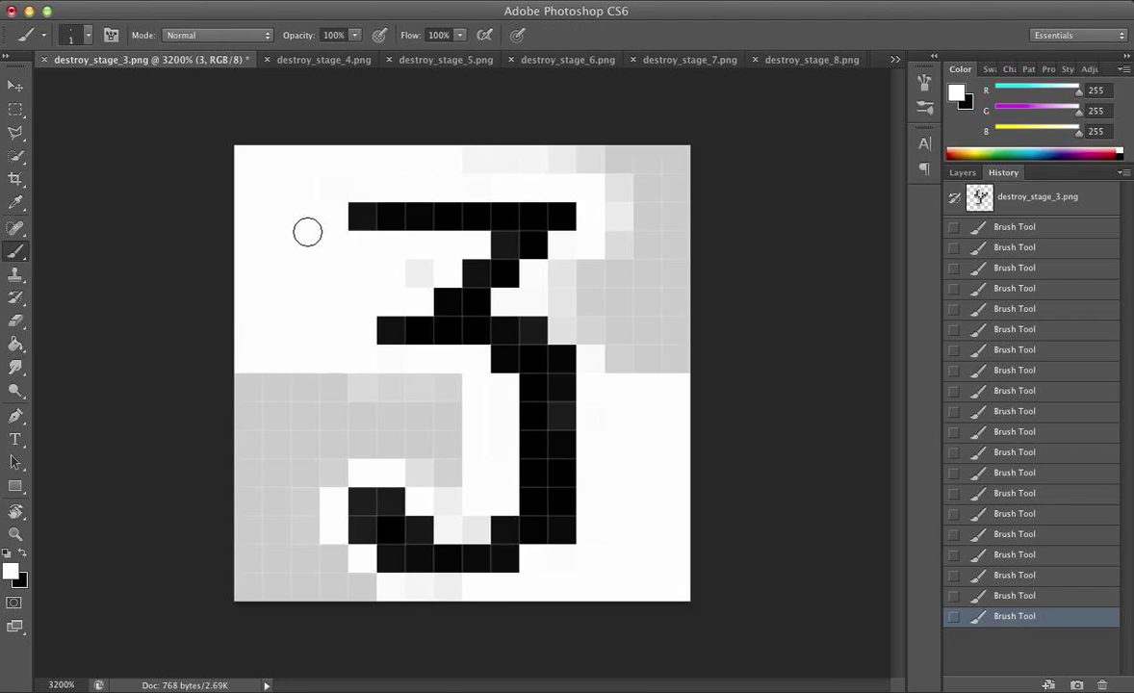
Test-fill the transparent areas around the 3 with black using the Paint Bucket, and revert to the last brush stroke.
{"action": "key", "text": "g"}
{"action": "key", "text": "x"}
{"action": "left_click", "coordinate": [284, 275]}
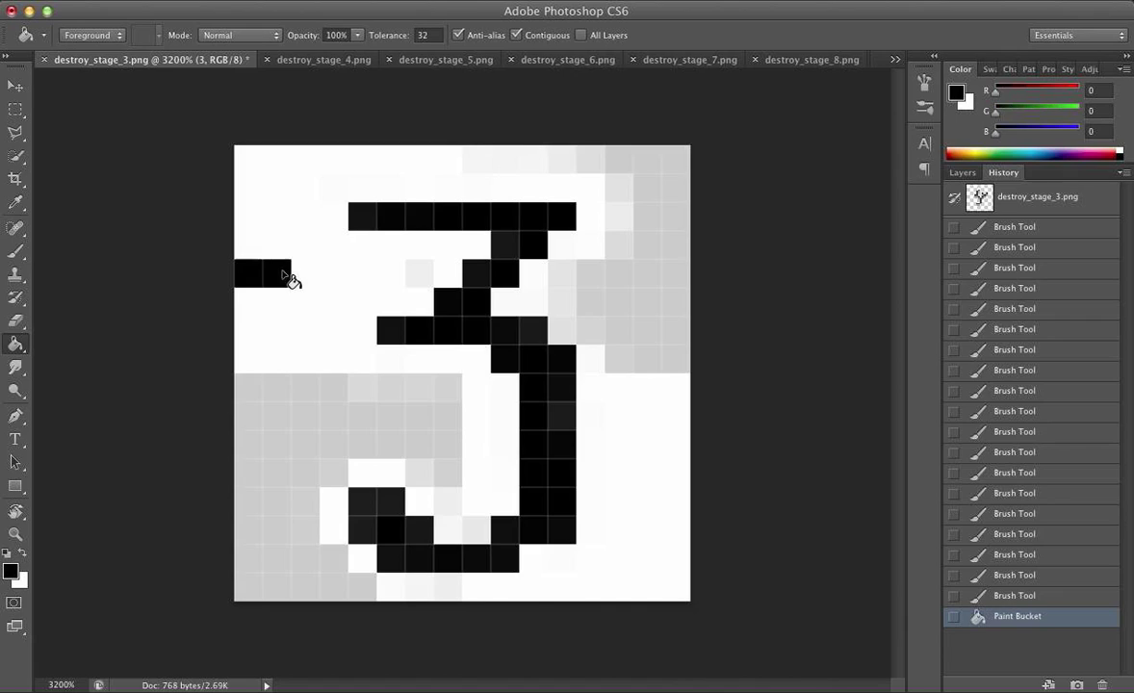
{"action": "left_click", "coordinate": [258, 363]}
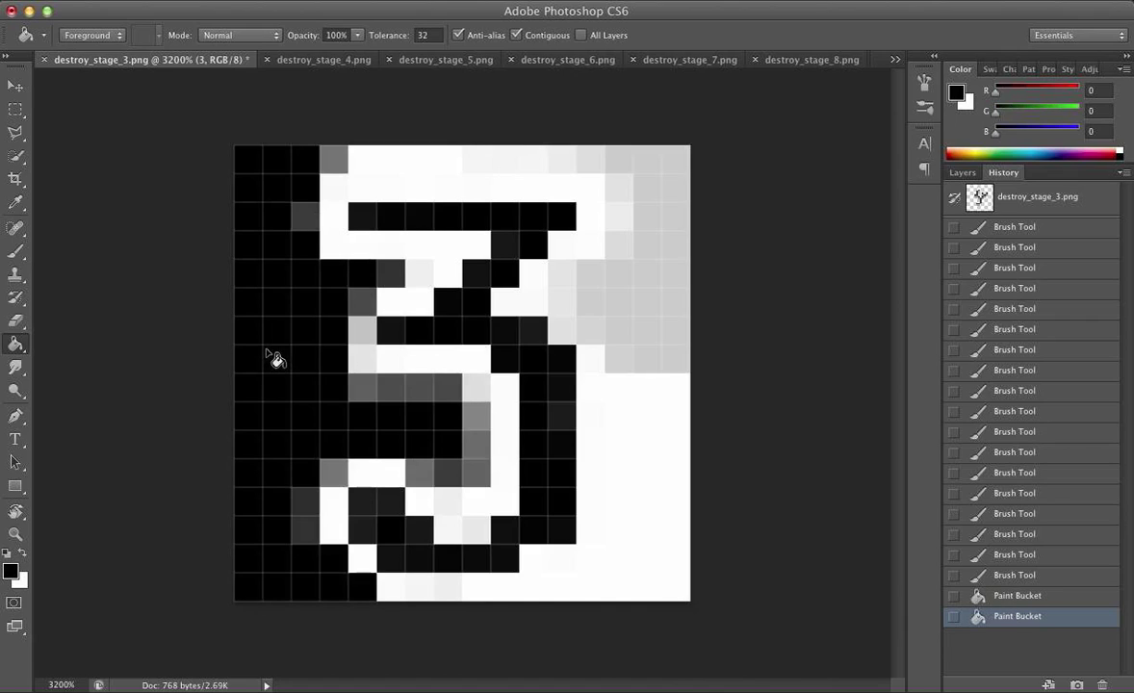
{"action": "left_click", "coordinate": [654, 400]}
{"action": "left_click", "coordinate": [462, 166]}
{"action": "key", "text": "ctrl+z"}
{"action": "key", "text": "e"}
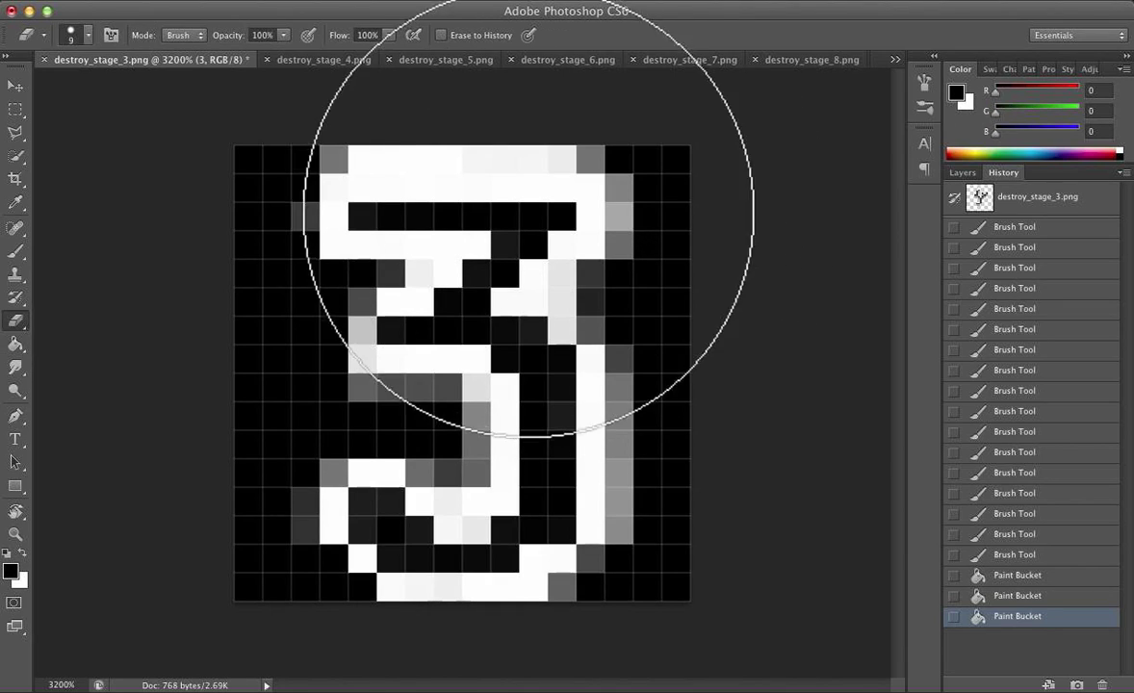
{"action": "left_click", "coordinate": [1030, 556]}
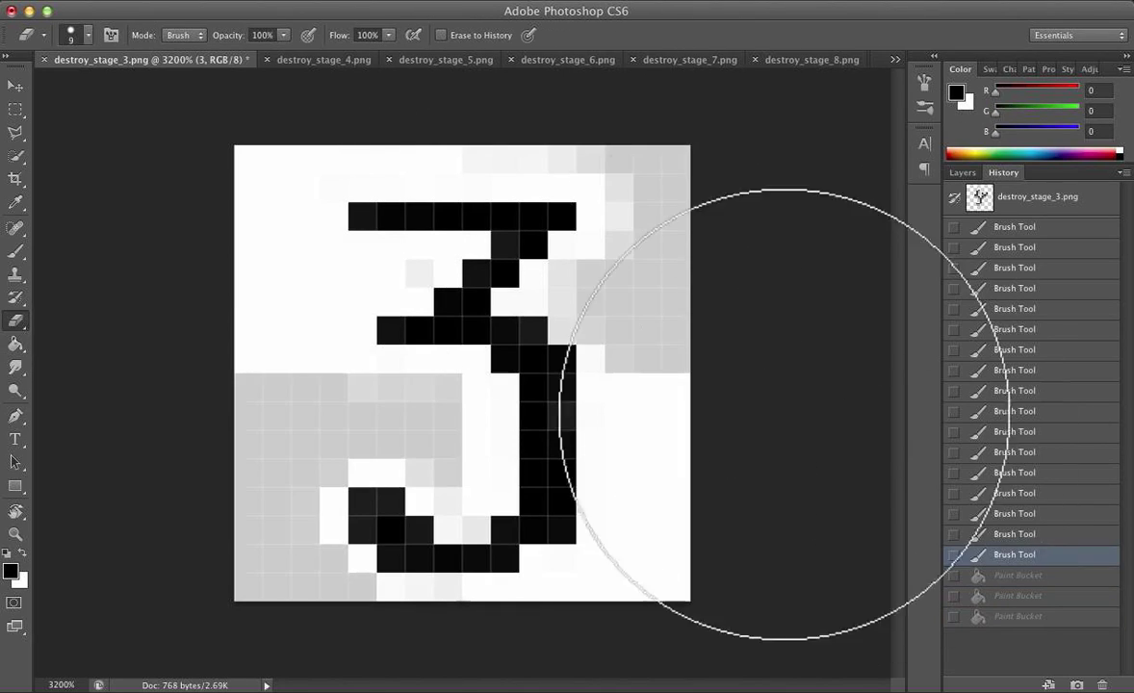
Set the Eraser to 1 px and erase the stray light pixels above and beside the 3's white outline.
{"action": "left_click", "coordinate": [87, 35]}
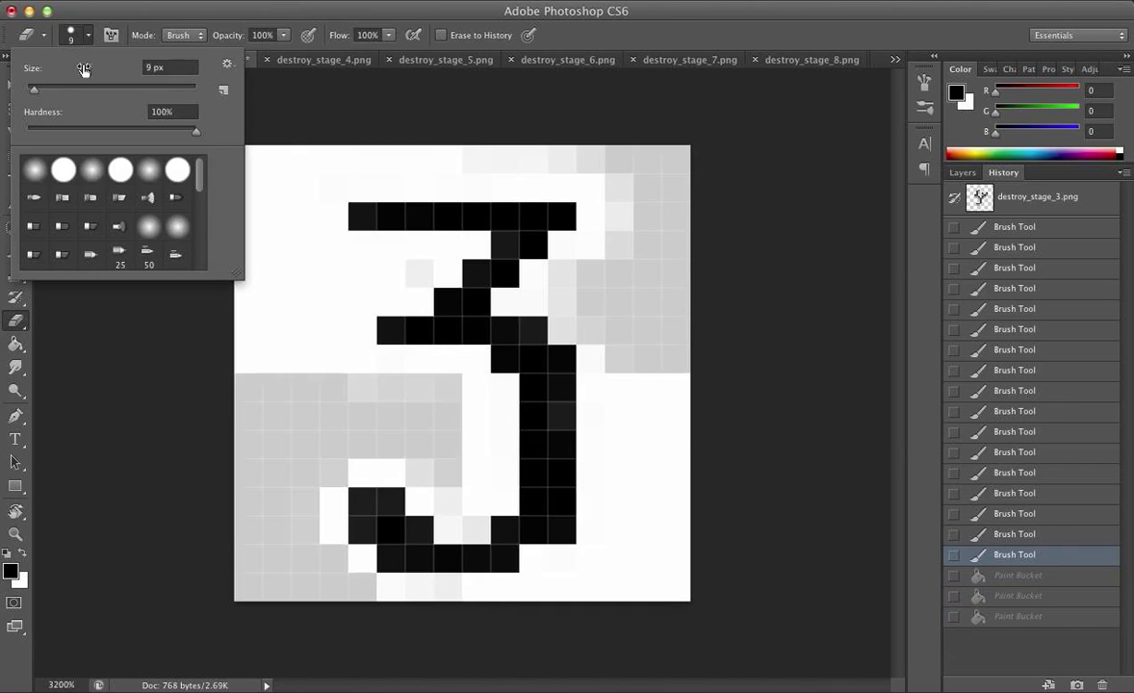
{"action": "left_click_drag", "start_coordinate": [36, 97], "coordinate": [29, 96]}
{"action": "left_click", "coordinate": [365, 132]}
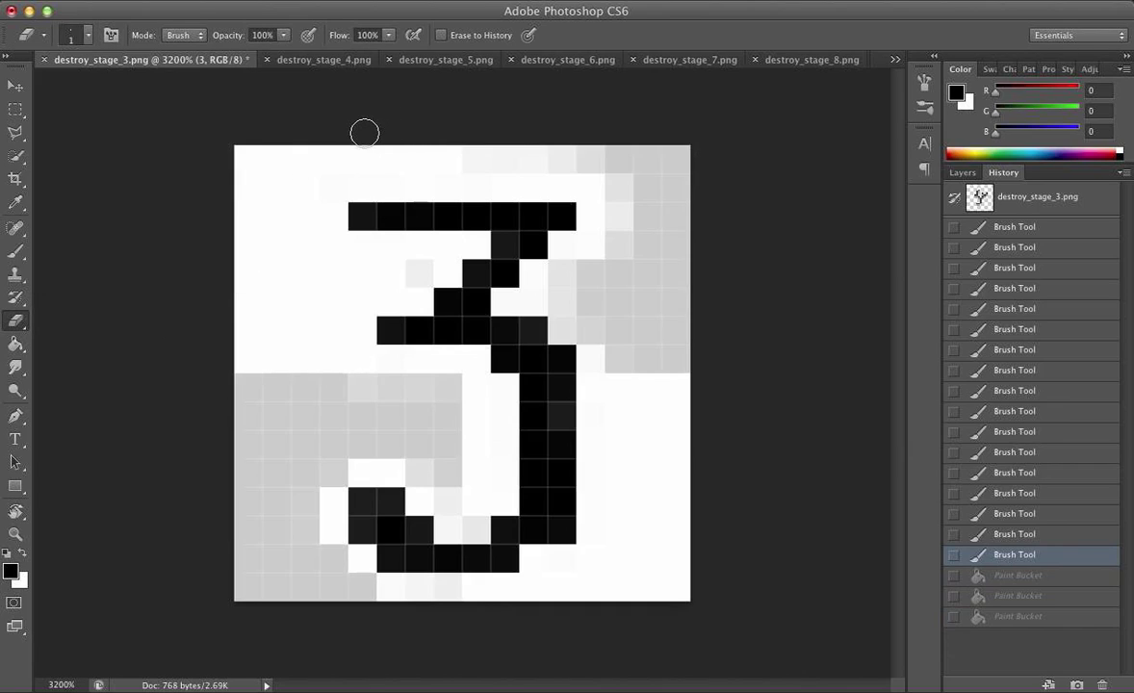
{"action": "left_click", "coordinate": [399, 140]}
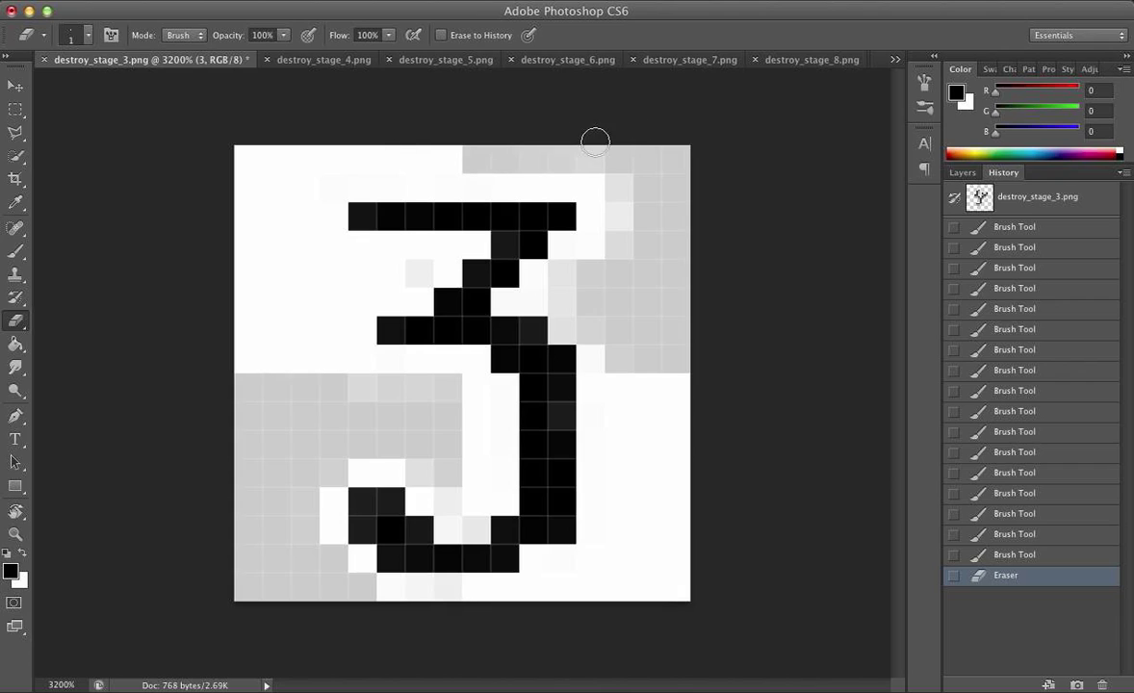
{"action": "left_click", "coordinate": [621, 164]}
{"action": "left_click", "coordinate": [643, 296]}
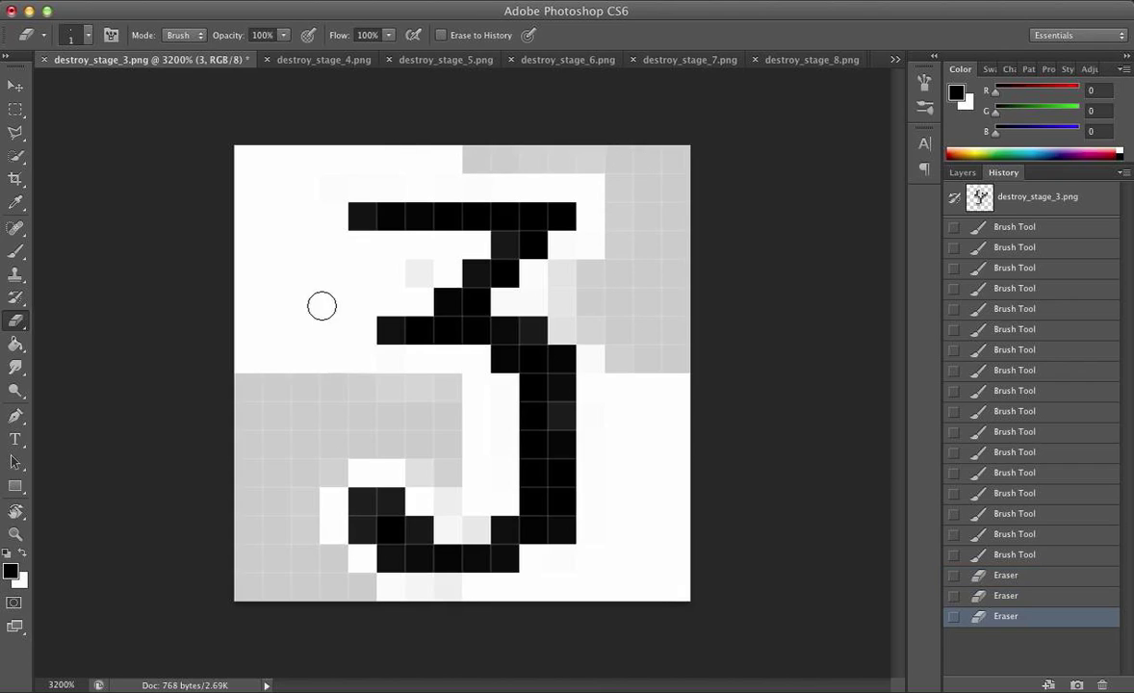
{"action": "left_click", "coordinate": [305, 200]}
Try black Paint Bucket fills in the empty area left of the 3, and undo them.
{"action": "key", "text": "g"}
{"action": "left_click", "coordinate": [274, 273]}
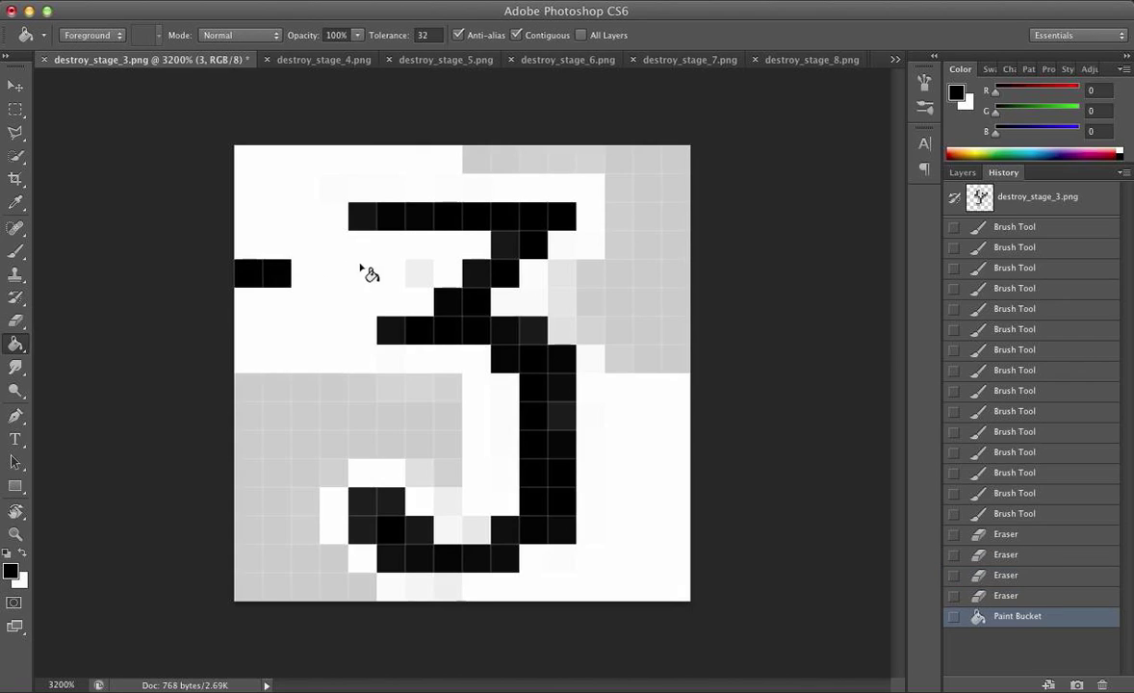
{"action": "left_click", "coordinate": [304, 338]}
{"action": "key", "text": "super+z"}
{"action": "left_click", "coordinate": [306, 332]}
{"action": "key", "text": "alt+super+z"}
{"action": "key", "text": "alt+super+z"}
Erase the stray pixels near the left edge of the canvas, checking with black test fills and reverting them.
{"action": "key", "text": "e"}
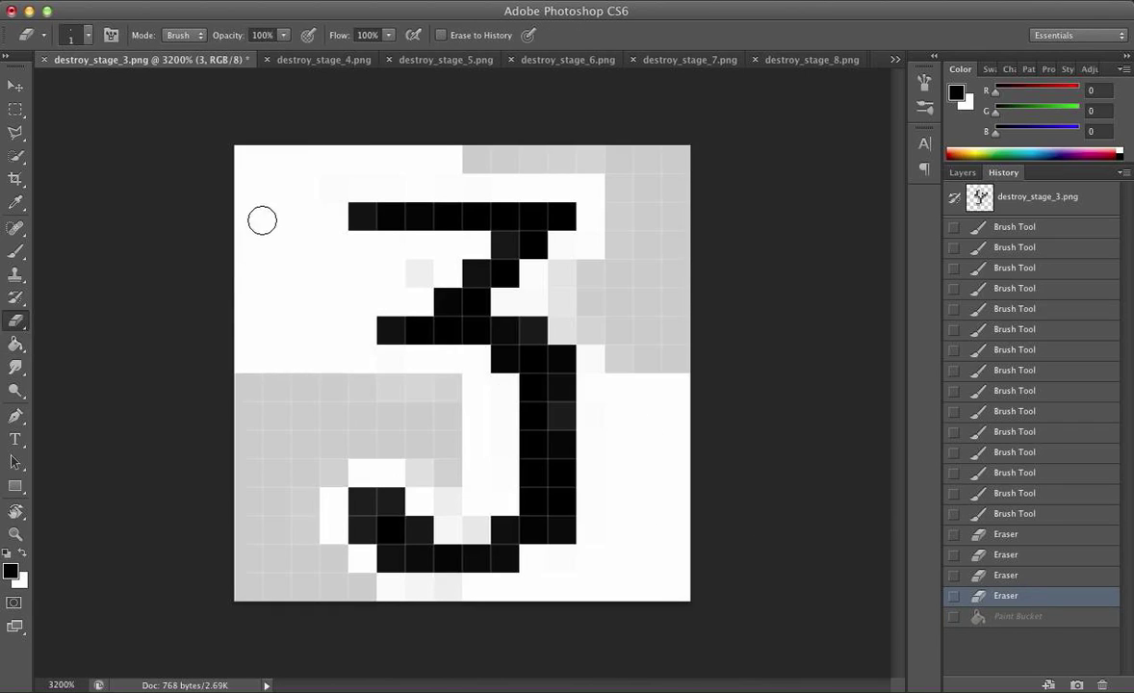
{"action": "left_click", "coordinate": [258, 314]}
{"action": "key", "text": "g"}
{"action": "left_click", "coordinate": [262, 291]}
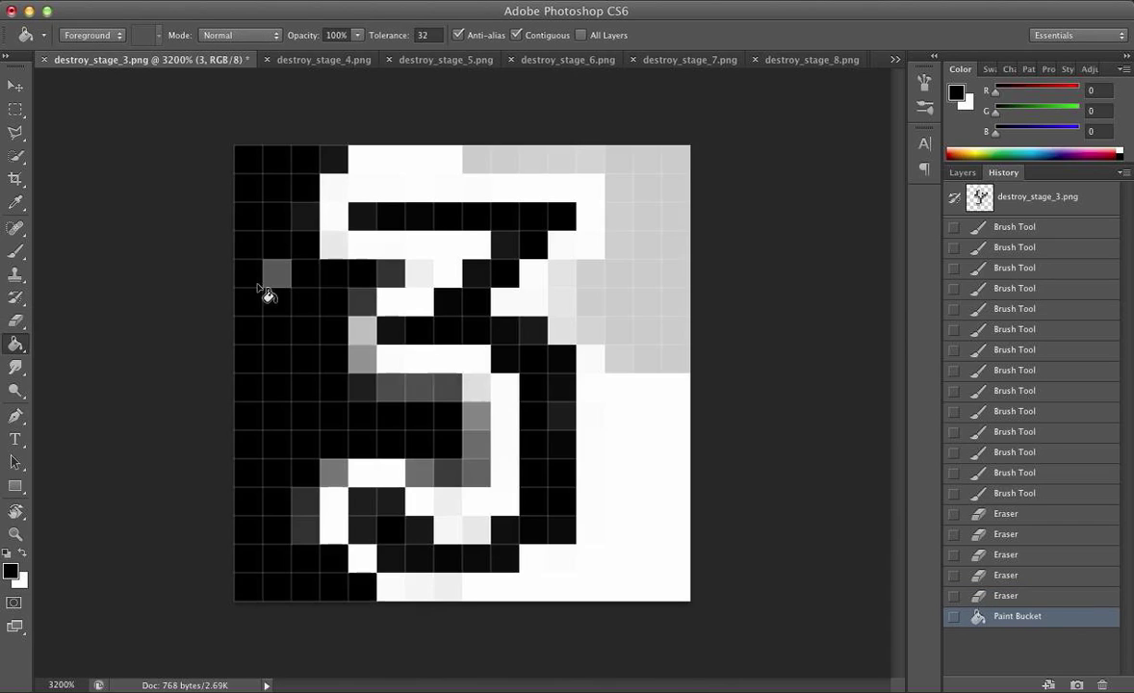
{"action": "left_click", "coordinate": [685, 318]}
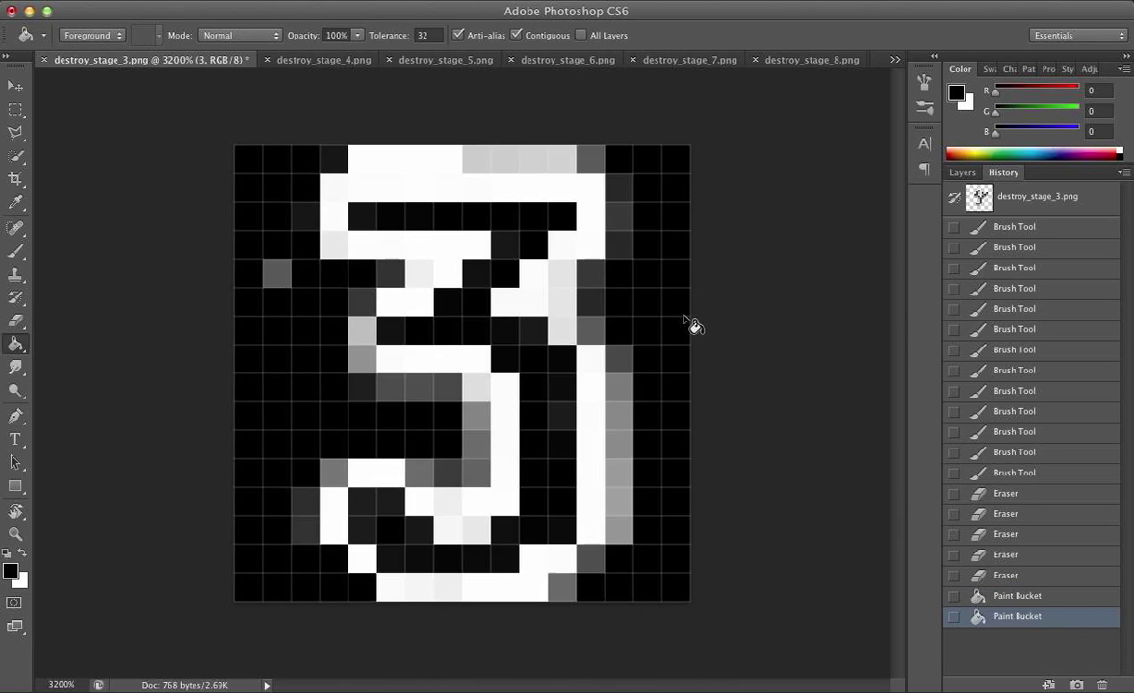
{"action": "left_click", "coordinate": [1006, 575]}
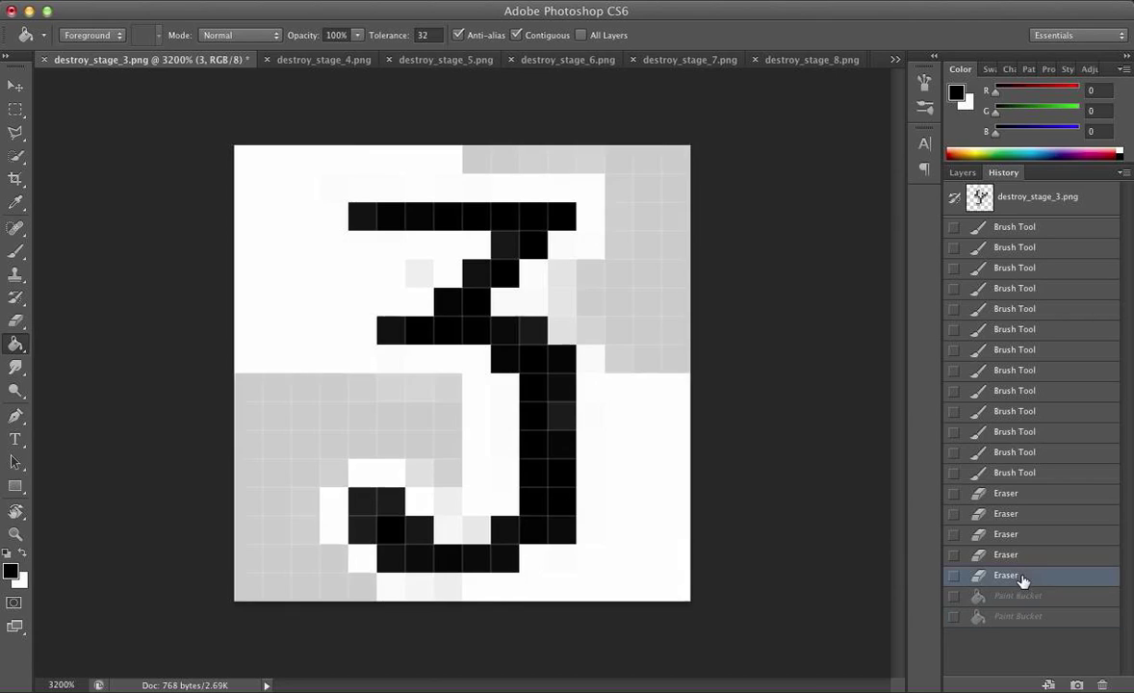
{"action": "key", "text": "e"}
{"action": "left_click", "coordinate": [252, 371]}
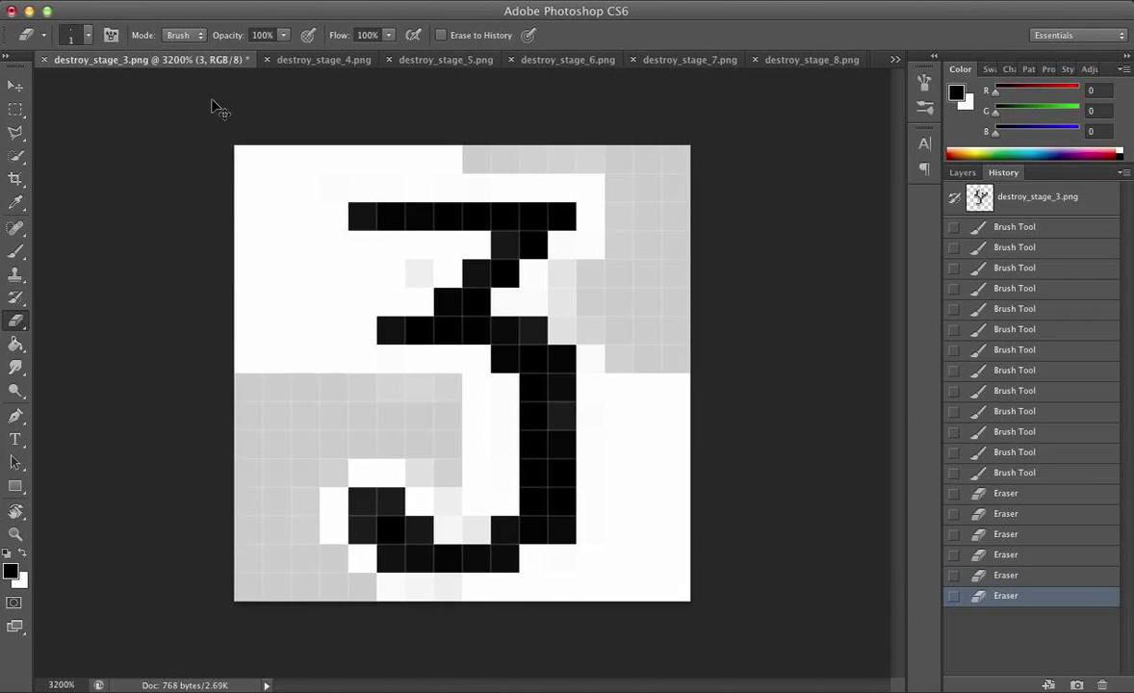
Save the texture as destroy_stage_3.png in PNG format in the blocks folder, replacing the existing file with Smallest / Slow compression.
{"action": "key", "text": "super+shift+s"}
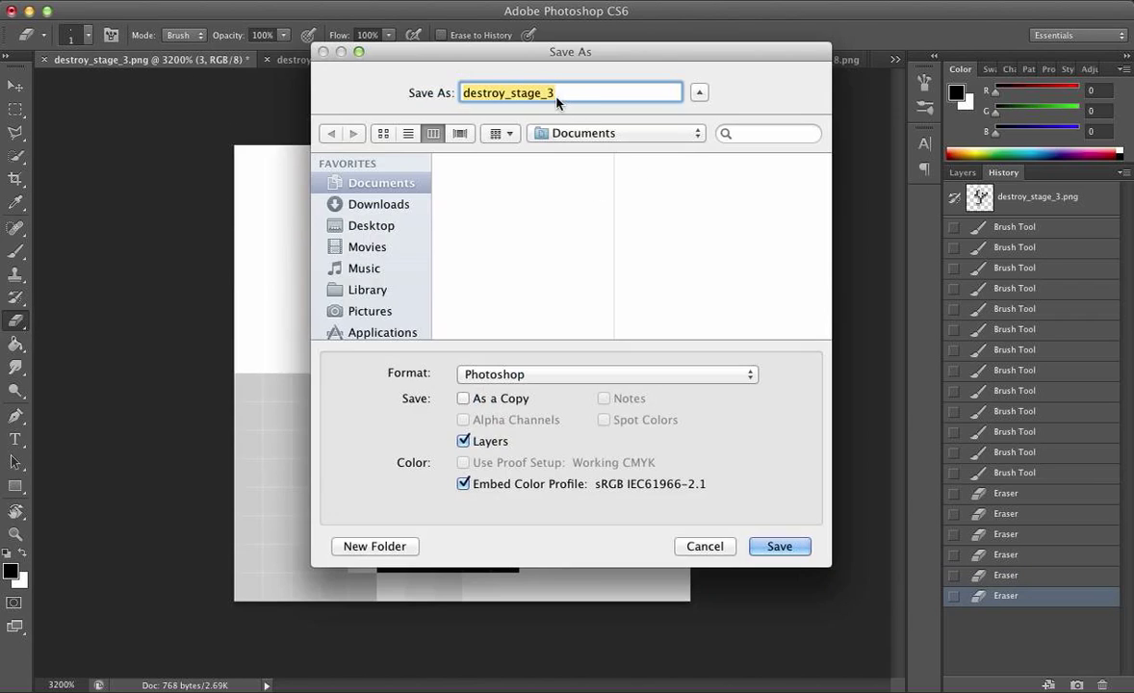
{"action": "left_click", "coordinate": [591, 374]}
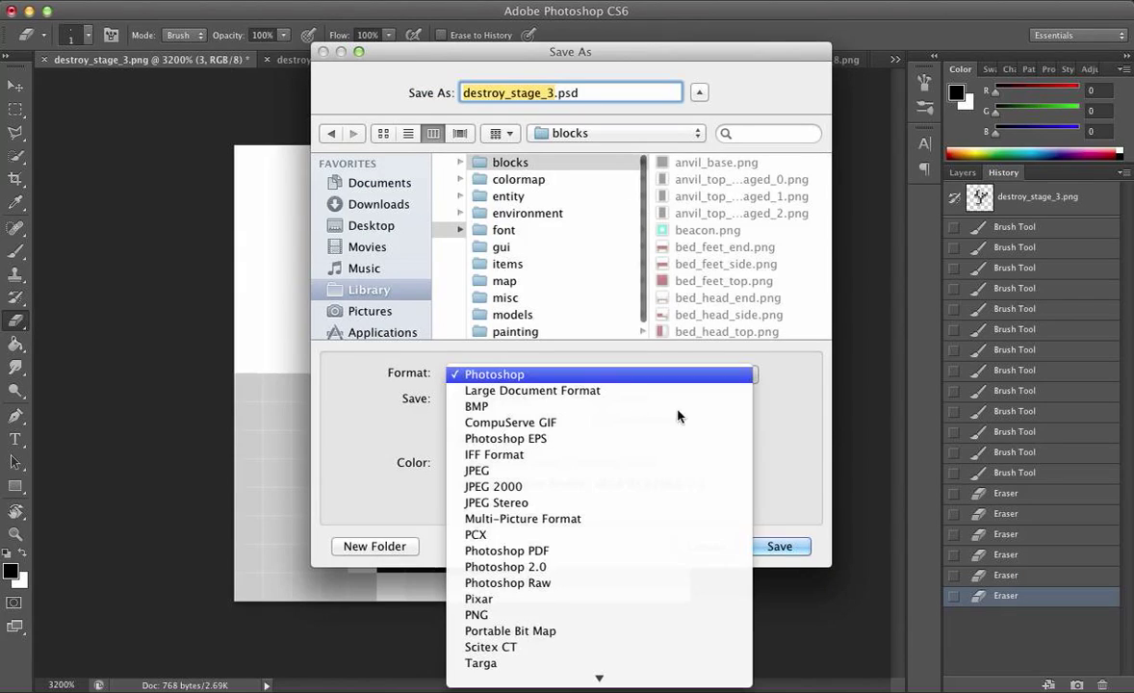
{"action": "left_click", "coordinate": [516, 614]}
{"action": "left_click", "coordinate": [586, 94]}
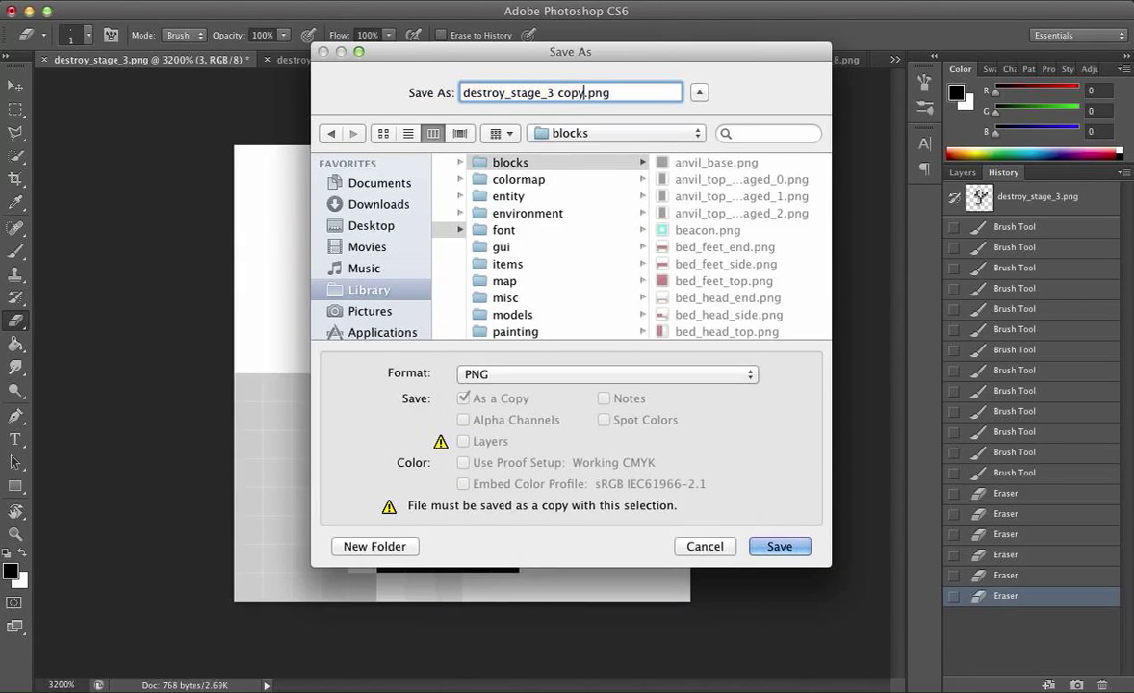
{"action": "key", "text": "BackSpace"}
{"action": "key", "text": "BackSpace"}
{"action": "key", "text": "BackSpace"}
{"action": "key", "text": "BackSpace"}
{"action": "key", "text": "BackSpace"}
{"action": "key", "text": "Return"}
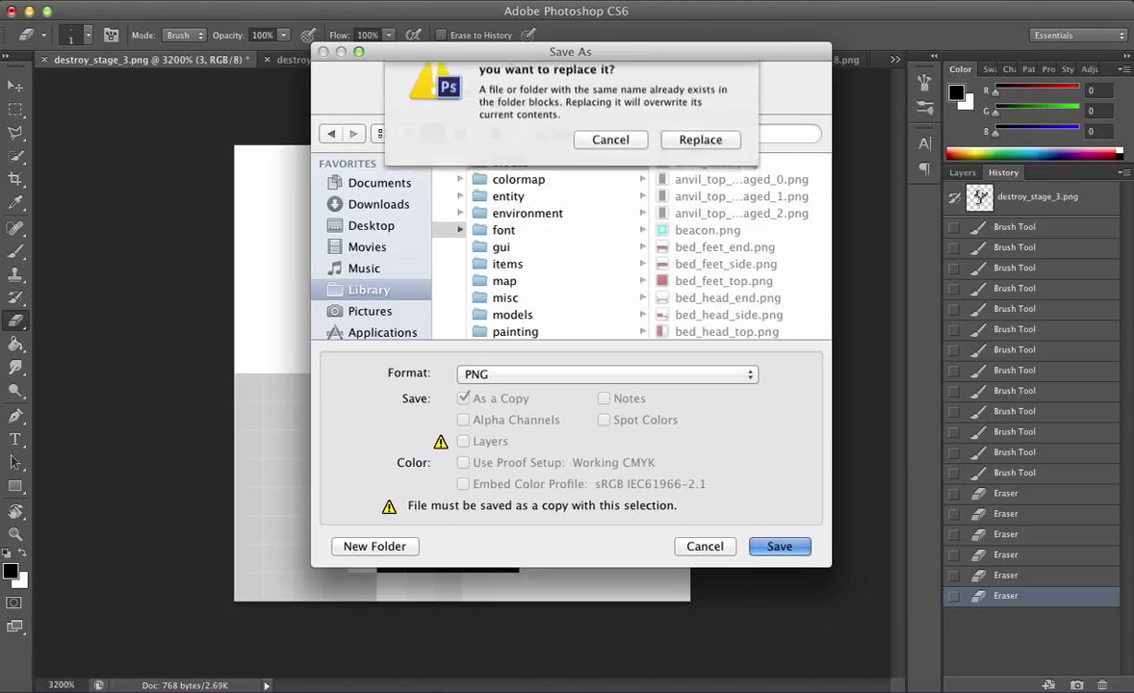
{"action": "left_click", "coordinate": [721, 173]}
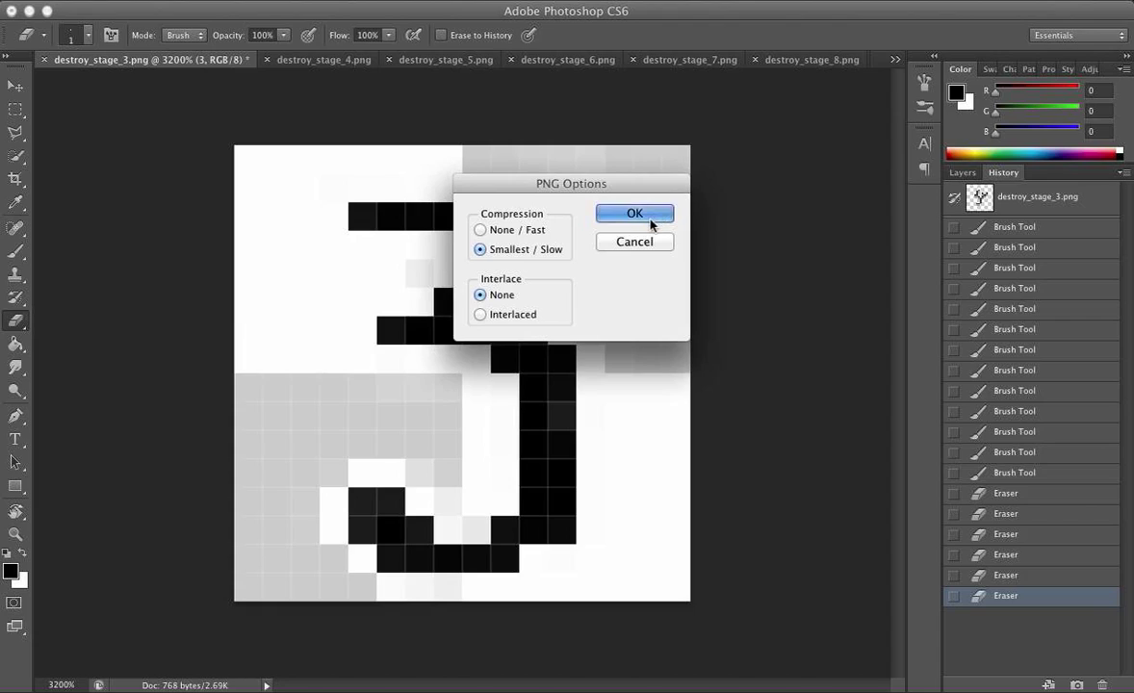
{"action": "left_click", "coordinate": [651, 220]}
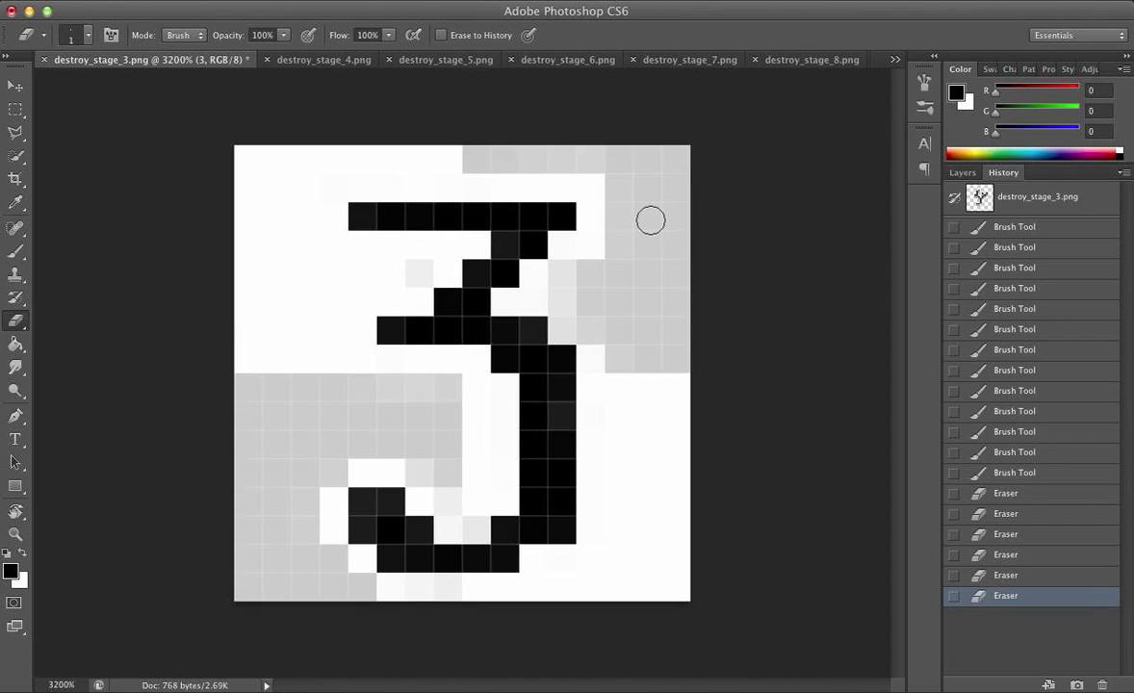
Switch to the destroy_stage_4.png texture.
{"action": "left_click", "coordinate": [310, 60]}
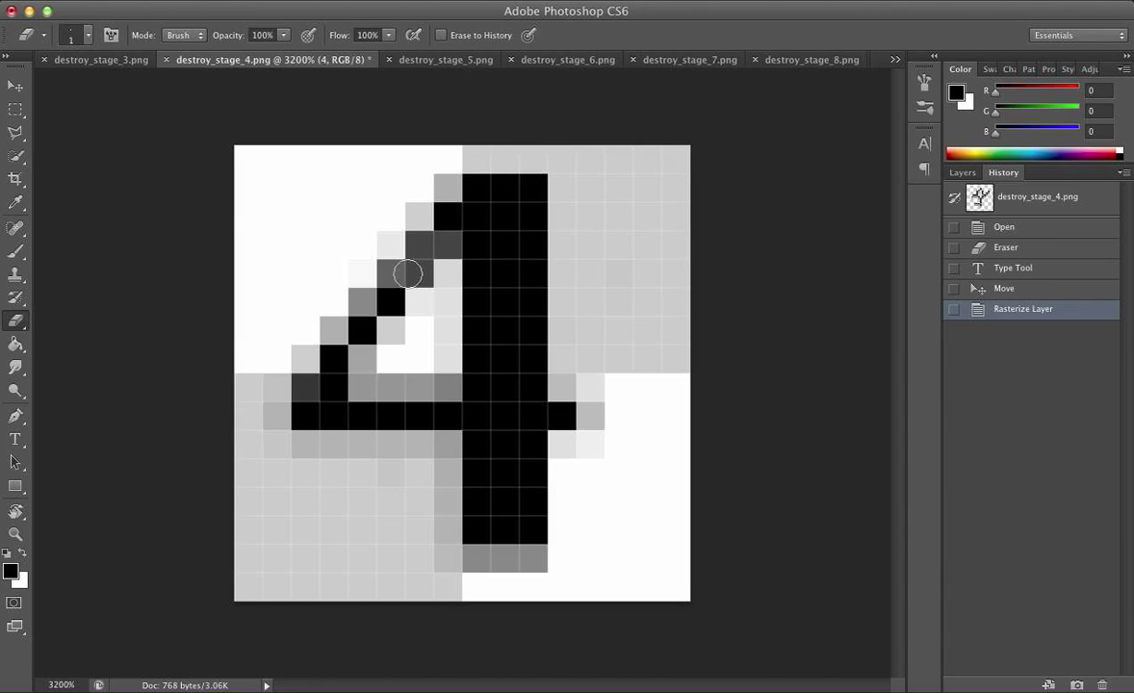
Paint the gray pixels at the 4's lower-left corner and along its diagonal stroke black with the Brush.
{"action": "key", "text": "b"}
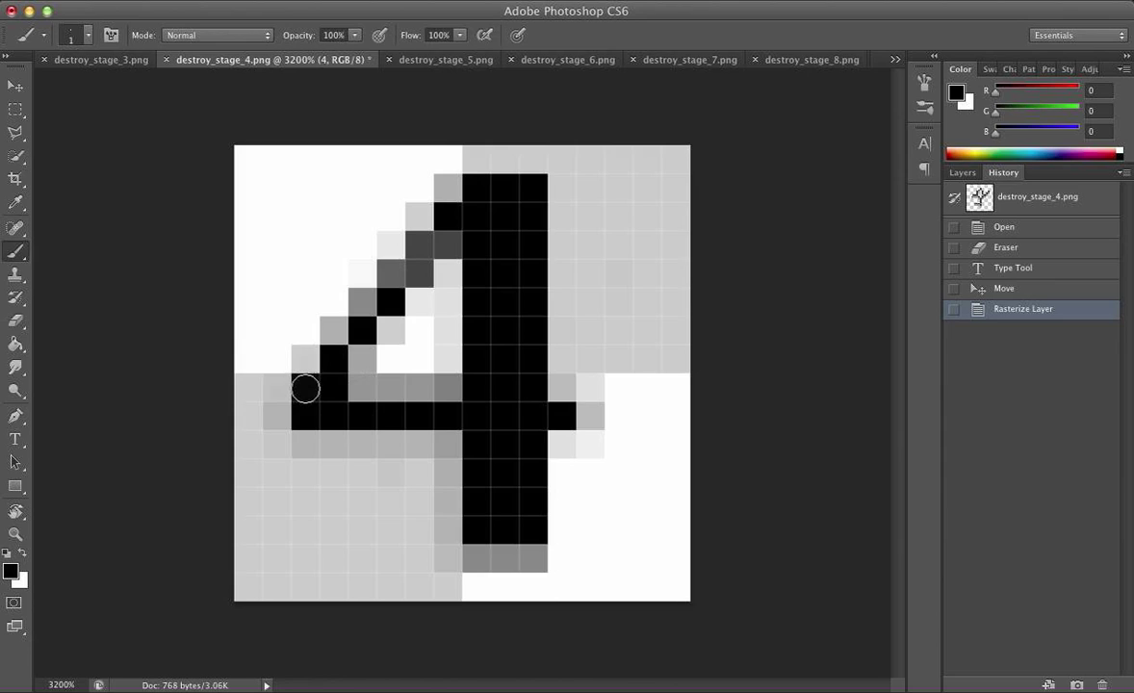
{"action": "left_click", "coordinate": [305, 387]}
{"action": "left_click", "coordinate": [335, 362]}
{"action": "left_click", "coordinate": [337, 332]}
{"action": "left_click", "coordinate": [364, 304]}
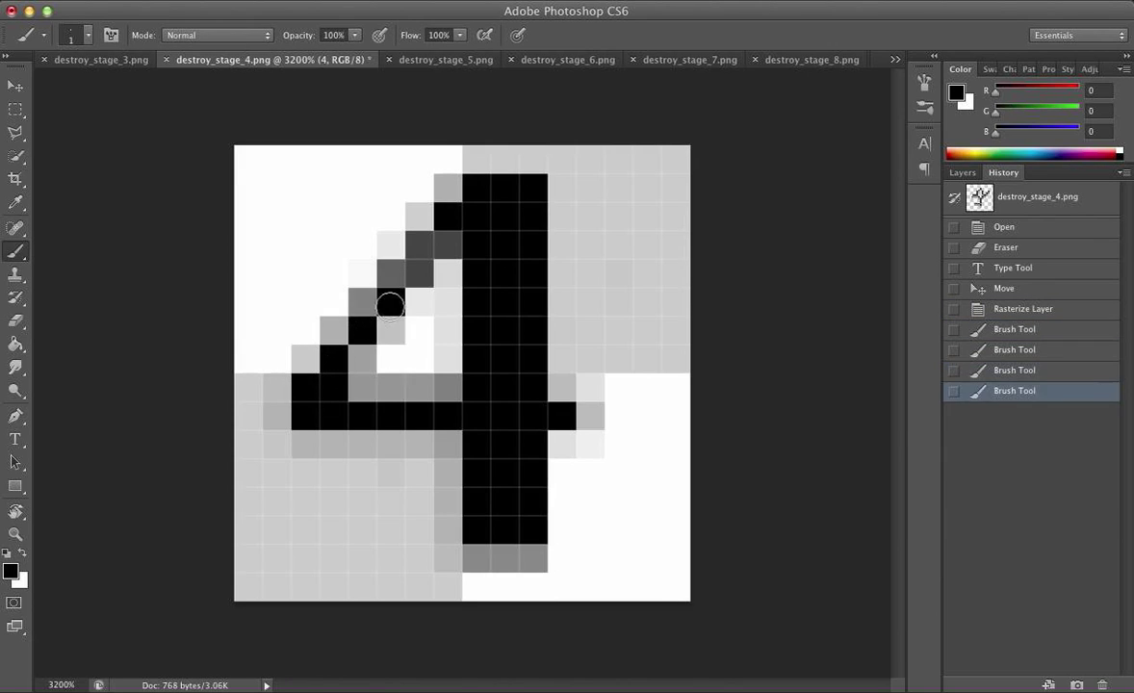
{"action": "left_click", "coordinate": [391, 275]}
{"action": "left_click", "coordinate": [420, 275]}
{"action": "left_click", "coordinate": [420, 275]}
{"action": "left_click", "coordinate": [448, 249]}
{"action": "left_click", "coordinate": [449, 248]}
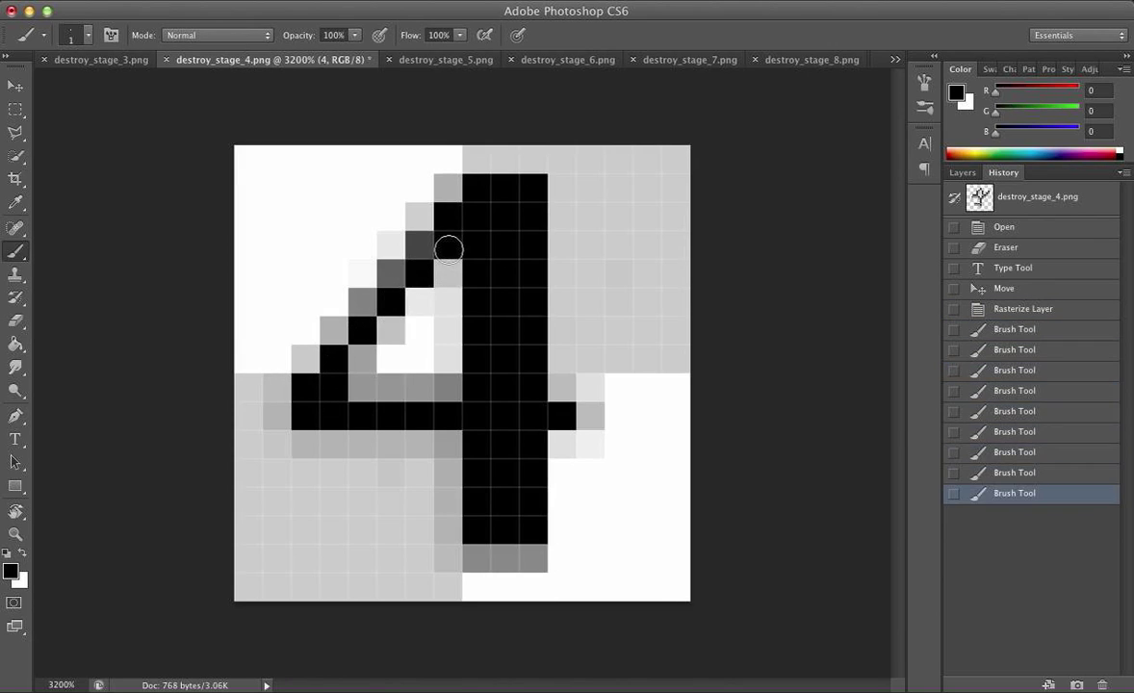
{"action": "left_click", "coordinate": [449, 249]}
Darken the gray pixels along the outer edge of the 4's diagonal with single black brush dabs.
{"action": "left_click", "coordinate": [304, 359]}
{"action": "left_click", "coordinate": [333, 329]}
{"action": "left_click", "coordinate": [362, 301]}
{"action": "left_click", "coordinate": [385, 276]}
{"action": "left_click", "coordinate": [415, 249]}
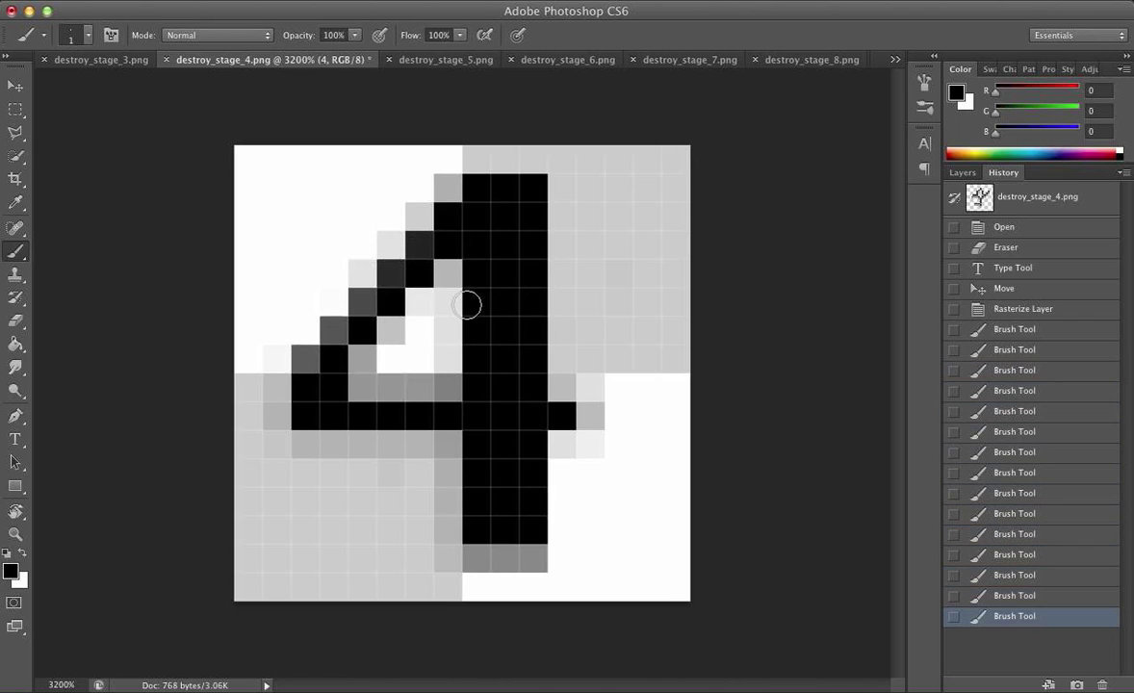
Paint a white outline beneath the 4's stem and up the right side of its lower part.
{"action": "key", "text": "e"}
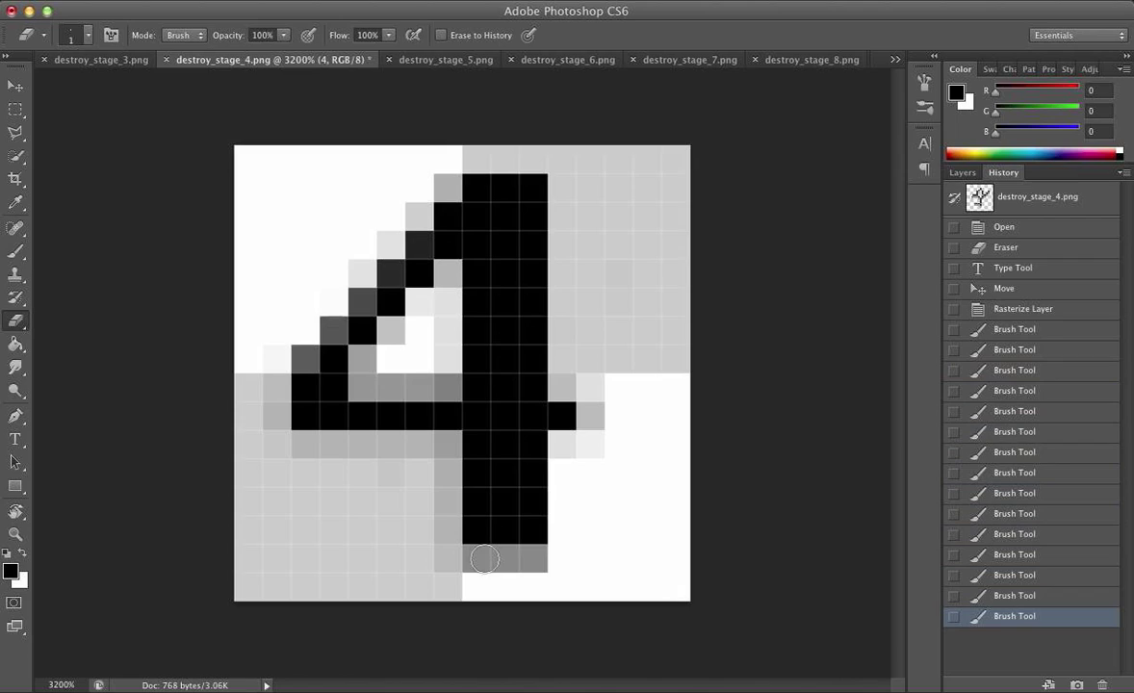
{"action": "key", "text": "b"}
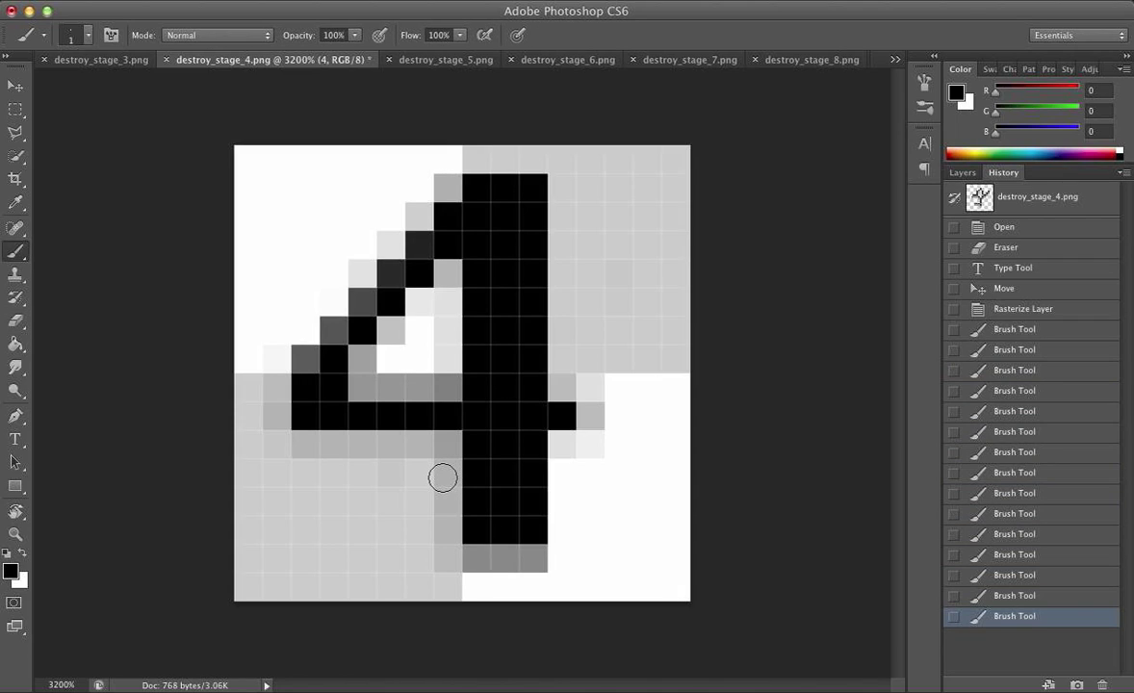
{"action": "key", "text": "x"}
{"action": "left_click", "coordinate": [479, 562]}
{"action": "left_click", "coordinate": [483, 561]}
{"action": "left_click", "coordinate": [504, 562]}
{"action": "left_click", "coordinate": [506, 561]}
{"action": "left_click", "coordinate": [509, 558]}
{"action": "left_click", "coordinate": [535, 558]}
{"action": "left_click", "coordinate": [561, 530]}
{"action": "left_click", "coordinate": [563, 530]}
{"action": "left_click", "coordinate": [562, 505]}
{"action": "left_click", "coordinate": [563, 472]}
{"action": "left_click", "coordinate": [562, 447]}
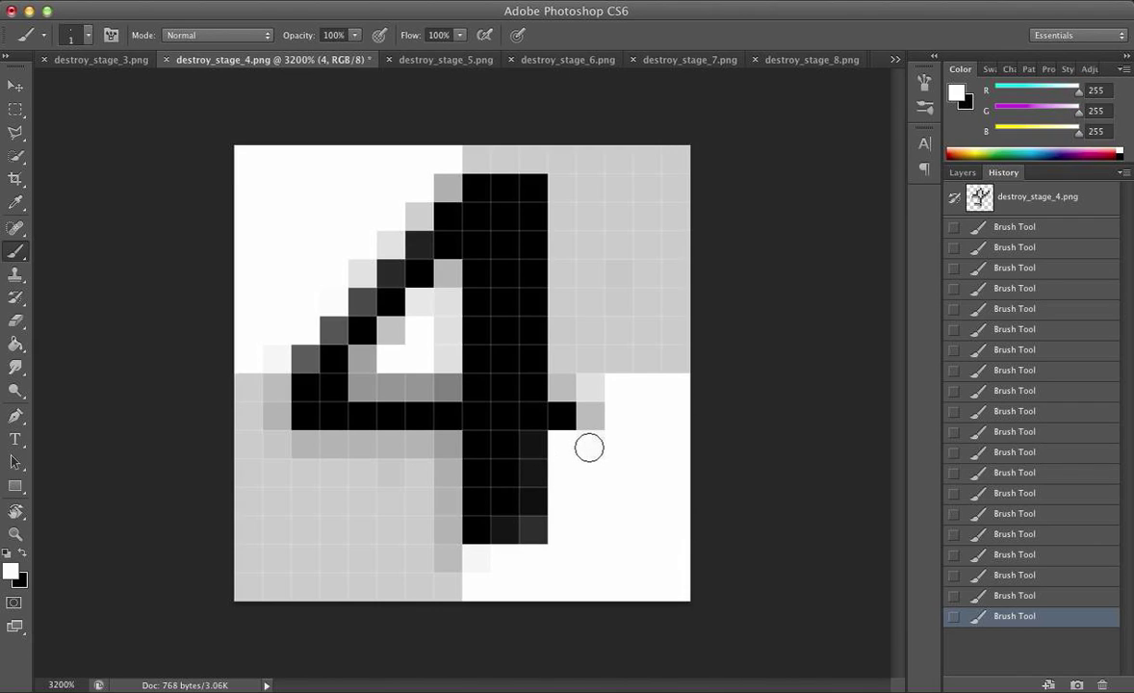
Continue the white outline around the crossbar's right end, up the stem's right side and across its top edge.
{"action": "left_click", "coordinate": [591, 414]}
{"action": "left_click", "coordinate": [591, 388]}
{"action": "left_click", "coordinate": [564, 385]}
{"action": "left_click_drag", "start_coordinate": [564, 385], "coordinate": [563, 187]}
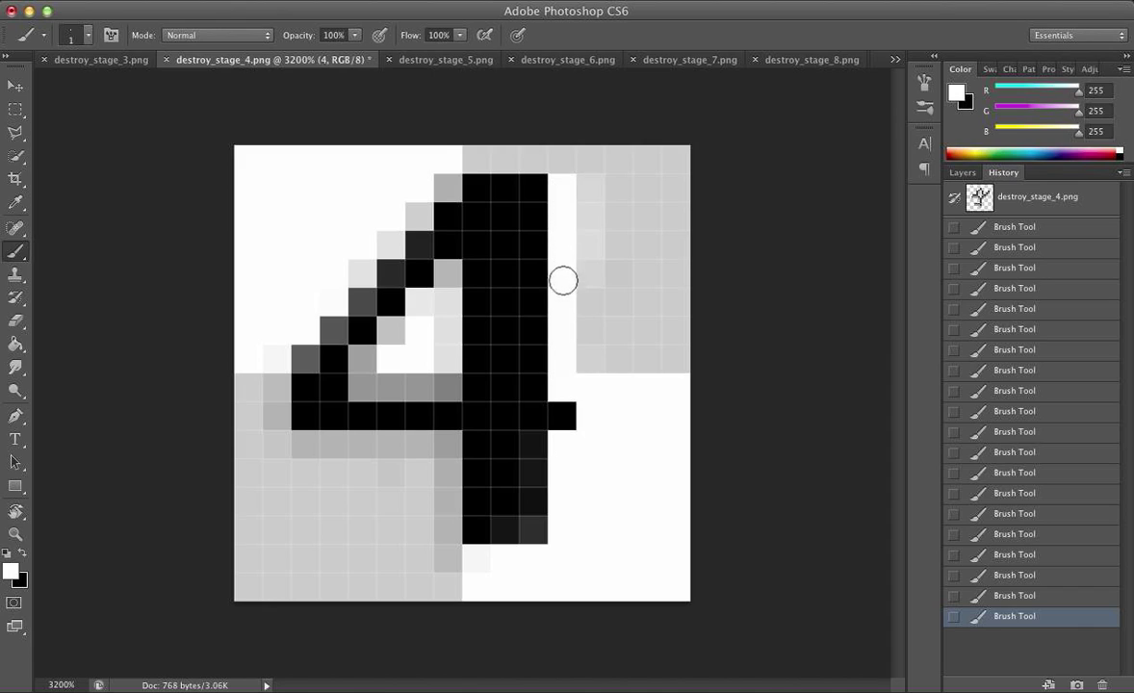
{"action": "mouse_move", "coordinate": [551, 164]}
{"action": "left_mouse_down"}
{"action": "mouse_move", "coordinate": [470, 160]}
{"action": "mouse_move", "coordinate": [532, 157]}
{"action": "mouse_move", "coordinate": [541, 183]}
{"action": "left_mouse_up"}
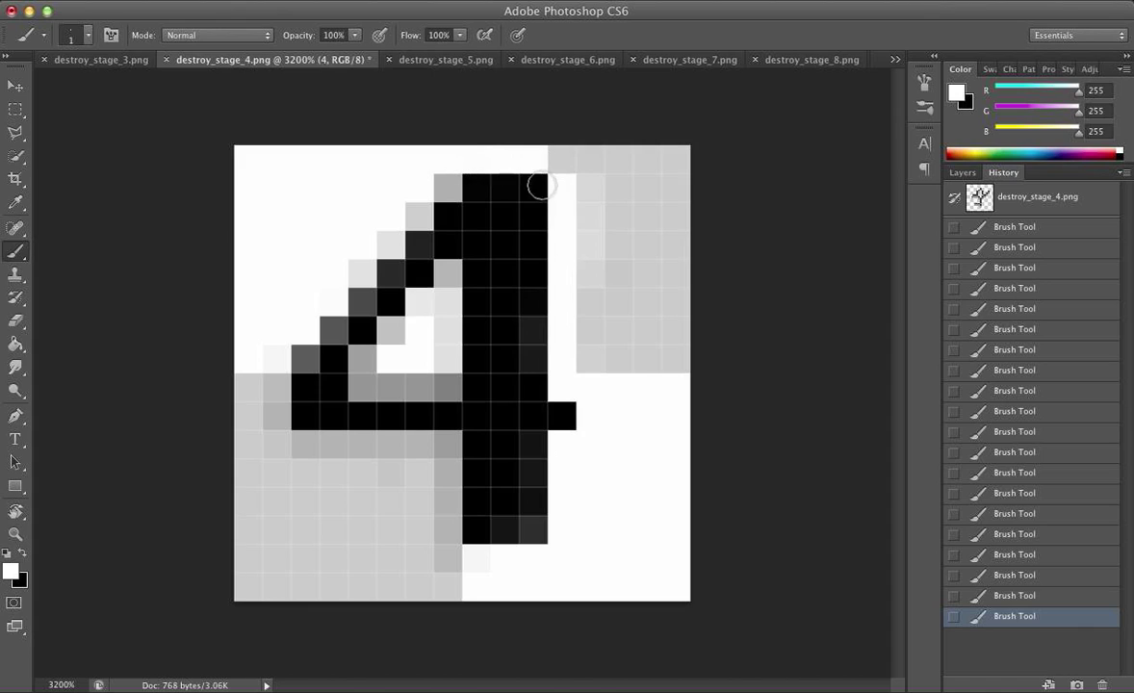
Paint the light gray pixels outside the 4's diagonal white, working down from the top.
{"action": "left_click", "coordinate": [449, 185]}
{"action": "left_click", "coordinate": [418, 217]}
{"action": "left_click", "coordinate": [389, 246]}
{"action": "left_click", "coordinate": [356, 275]}
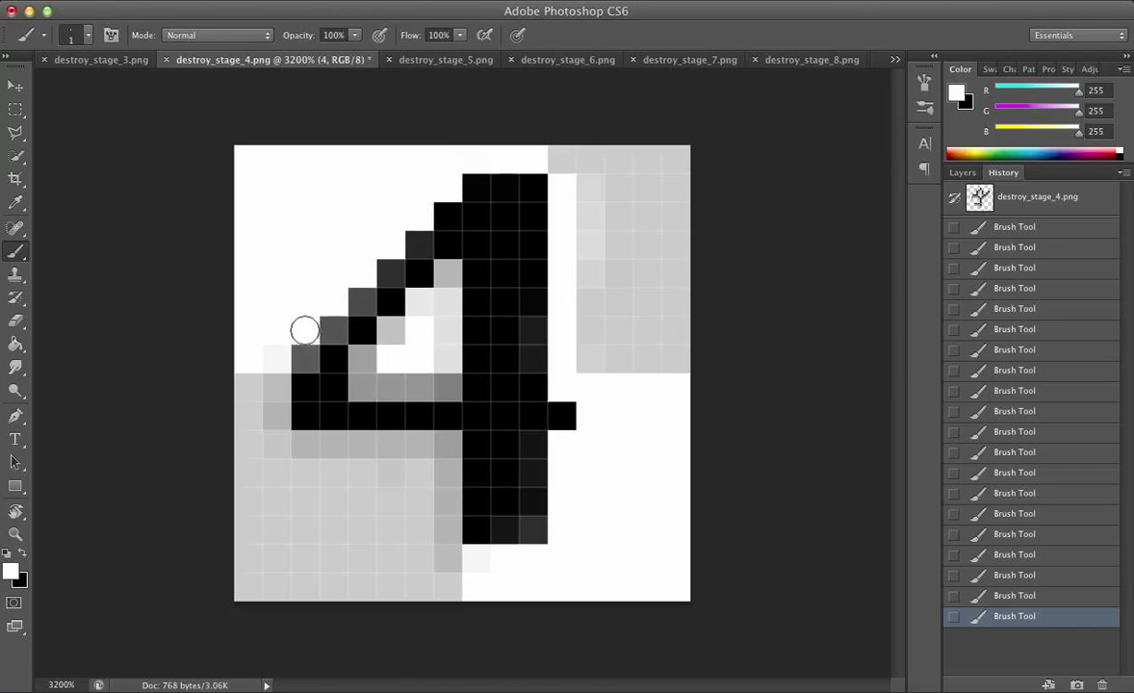
Paint the white outline around the 4's left corner, beneath the crossbar and down the stem's lower left side, undoing stray strokes.
{"action": "mouse_move", "coordinate": [276, 361]}
{"action": "left_mouse_down"}
{"action": "mouse_move", "coordinate": [260, 431]}
{"action": "mouse_move", "coordinate": [272, 416]}
{"action": "left_mouse_up"}
{"action": "key", "text": "ctrl+z"}
{"action": "mouse_move", "coordinate": [276, 358]}
{"action": "left_mouse_down"}
{"action": "mouse_move", "coordinate": [272, 418]}
{"action": "mouse_move", "coordinate": [280, 357]}
{"action": "mouse_move", "coordinate": [265, 431]}
{"action": "mouse_move", "coordinate": [288, 443]}
{"action": "mouse_move", "coordinate": [445, 447]}
{"action": "mouse_move", "coordinate": [318, 440]}
{"action": "left_mouse_up"}
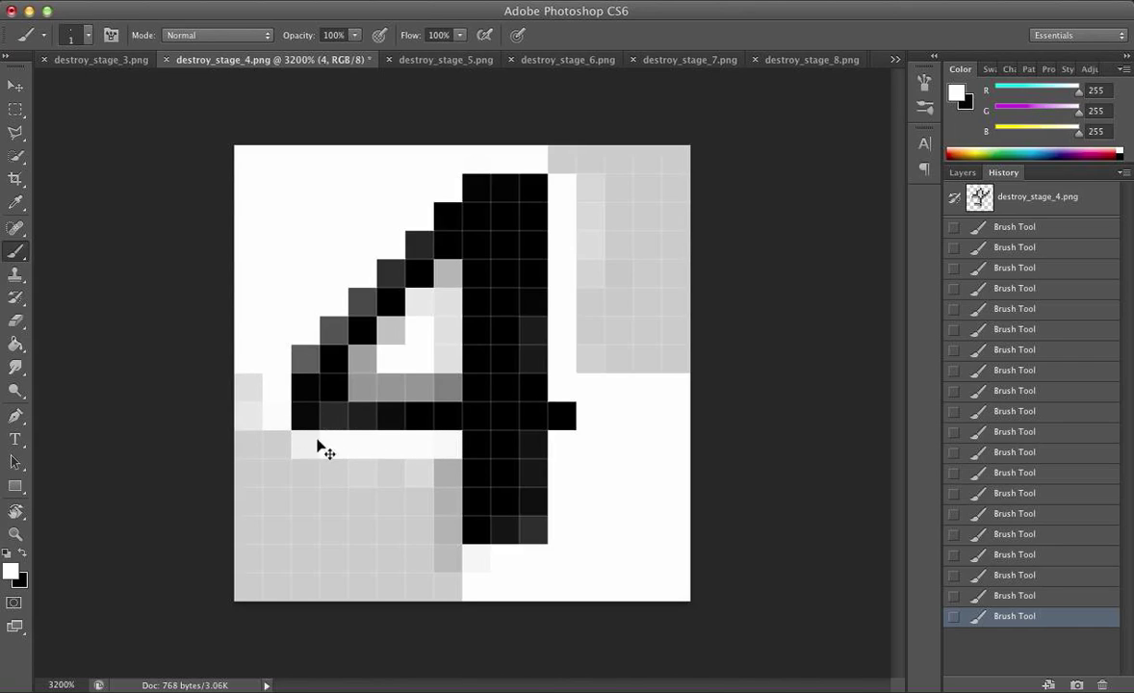
{"action": "key", "text": "super+z"}
{"action": "mouse_move", "coordinate": [448, 453]}
{"action": "left_mouse_down"}
{"action": "mouse_move", "coordinate": [314, 445]}
{"action": "mouse_move", "coordinate": [442, 452]}
{"action": "mouse_move", "coordinate": [273, 445]}
{"action": "mouse_move", "coordinate": [380, 467]}
{"action": "mouse_move", "coordinate": [453, 465]}
{"action": "mouse_move", "coordinate": [442, 556]}
{"action": "mouse_move", "coordinate": [445, 462]}
{"action": "mouse_move", "coordinate": [441, 553]}
{"action": "mouse_move", "coordinate": [542, 559]}
{"action": "left_mouse_up"}
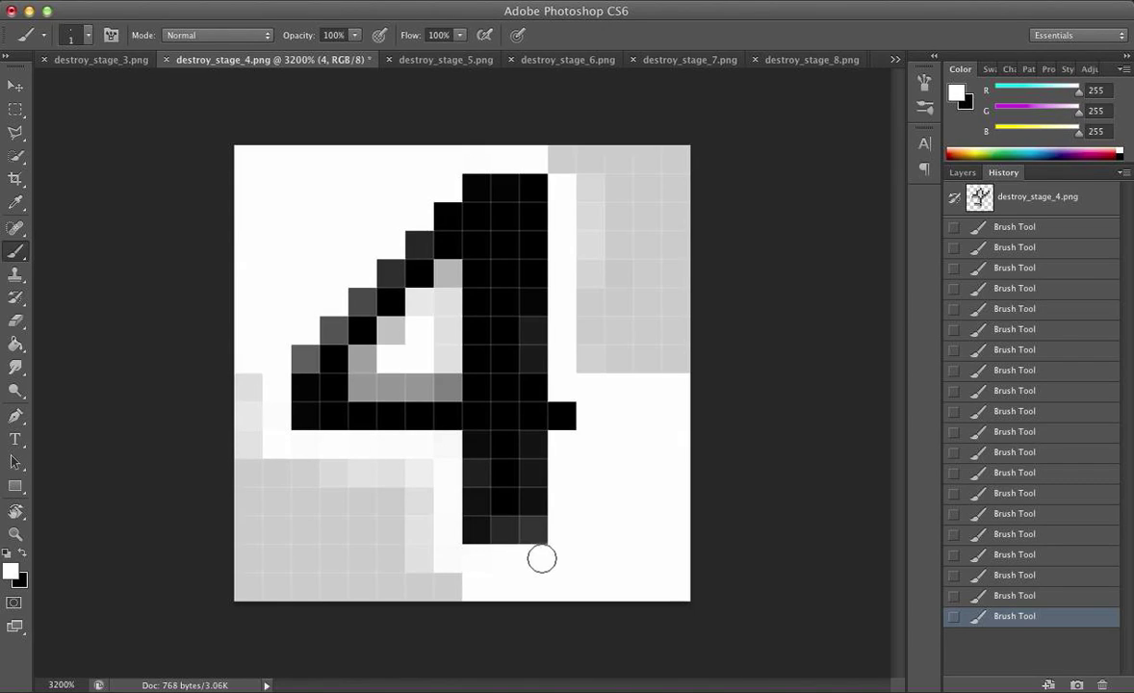
Try a white Paint Bucket fill inside the 4 and black fills around it, and revert them to the last brush state.
{"action": "key", "text": "g"}
{"action": "left_click", "coordinate": [426, 337]}
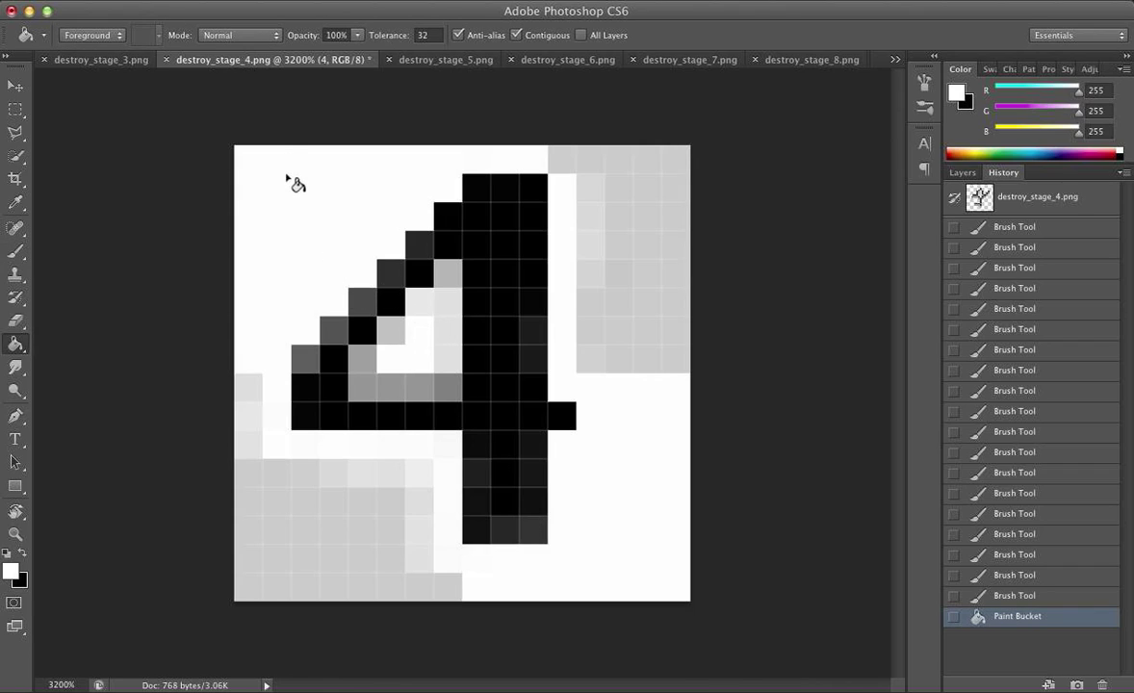
{"action": "key", "text": "x"}
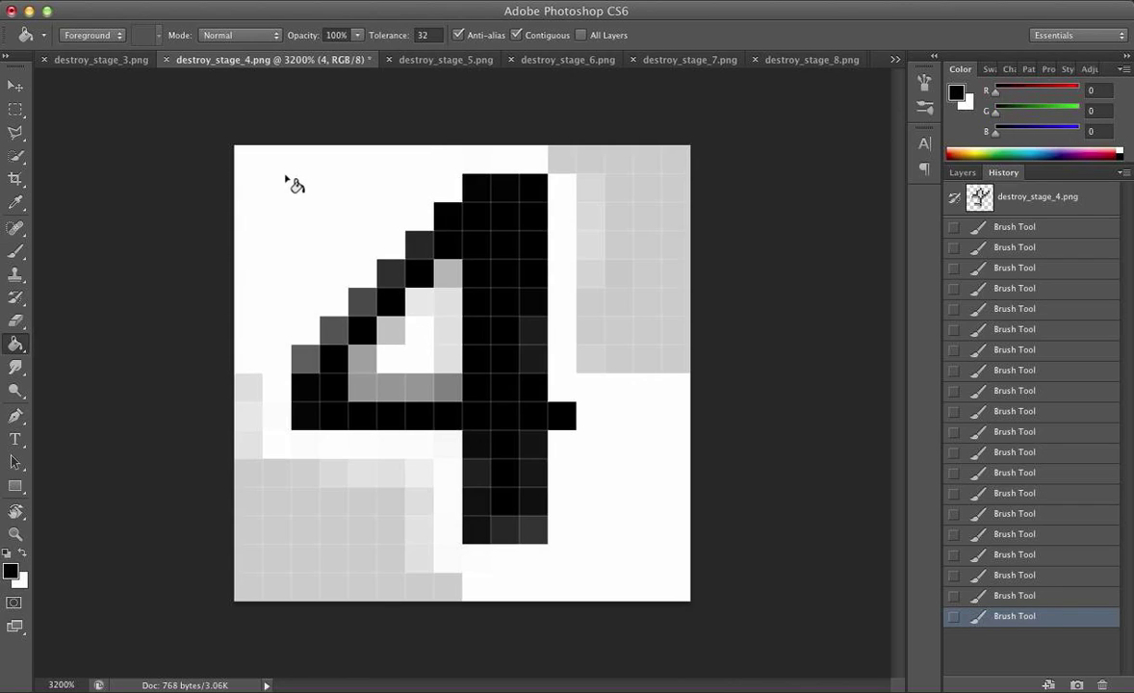
{"action": "left_click", "coordinate": [294, 183]}
{"action": "left_click", "coordinate": [648, 250]}
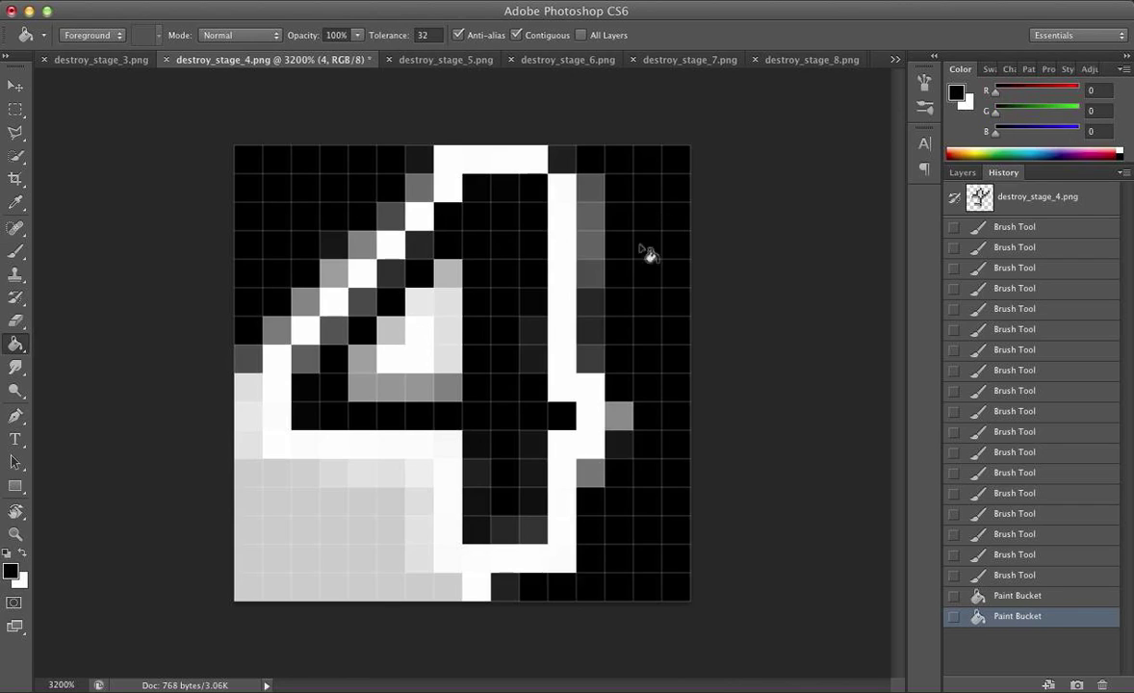
{"action": "left_click", "coordinate": [294, 537]}
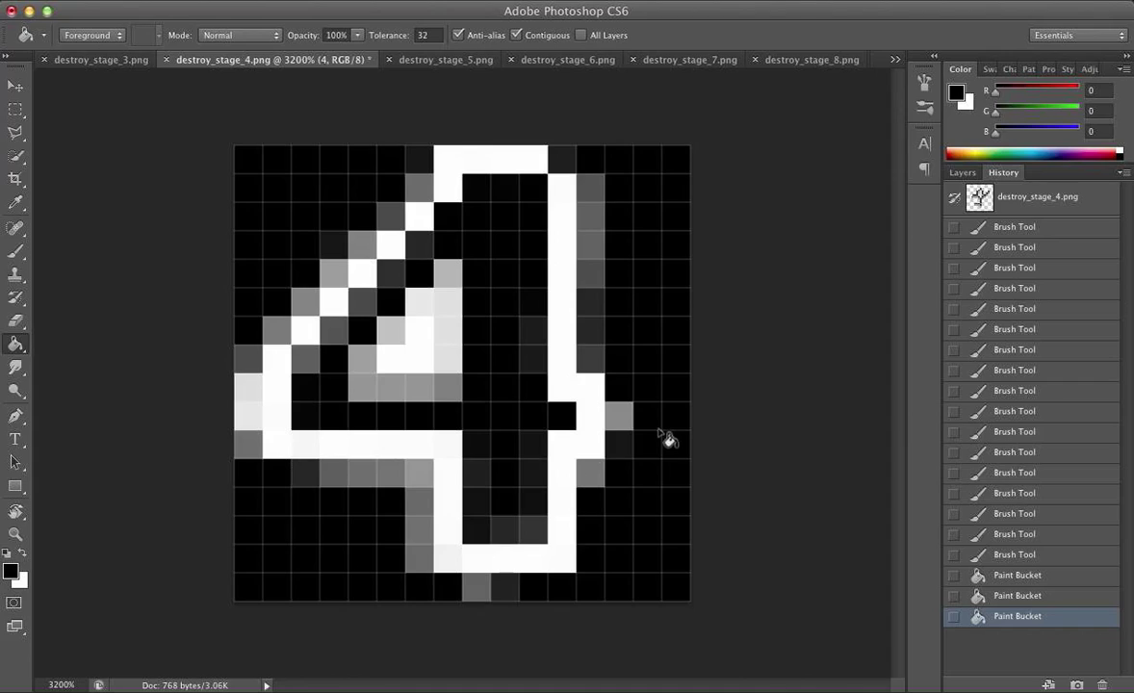
{"action": "left_click", "coordinate": [1025, 556]}
Erase stray pixels in the empty areas around the 4, including along the canvas's left edge.
{"action": "key", "text": "e"}
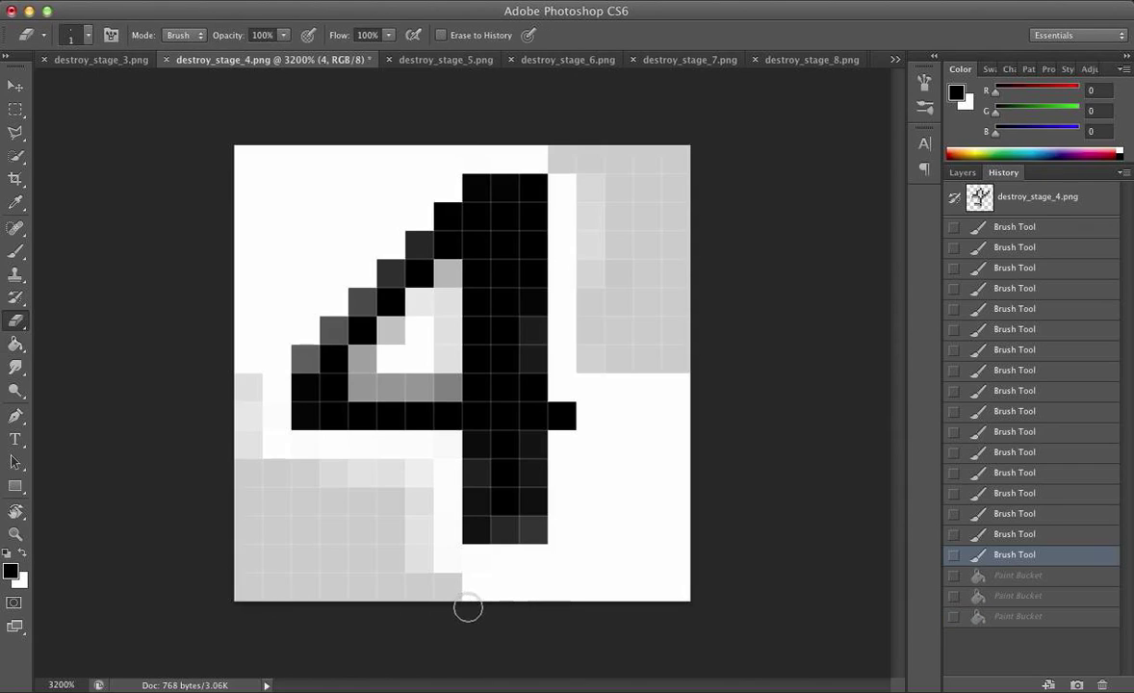
{"action": "left_click", "coordinate": [624, 463]}
{"action": "left_click", "coordinate": [287, 242]}
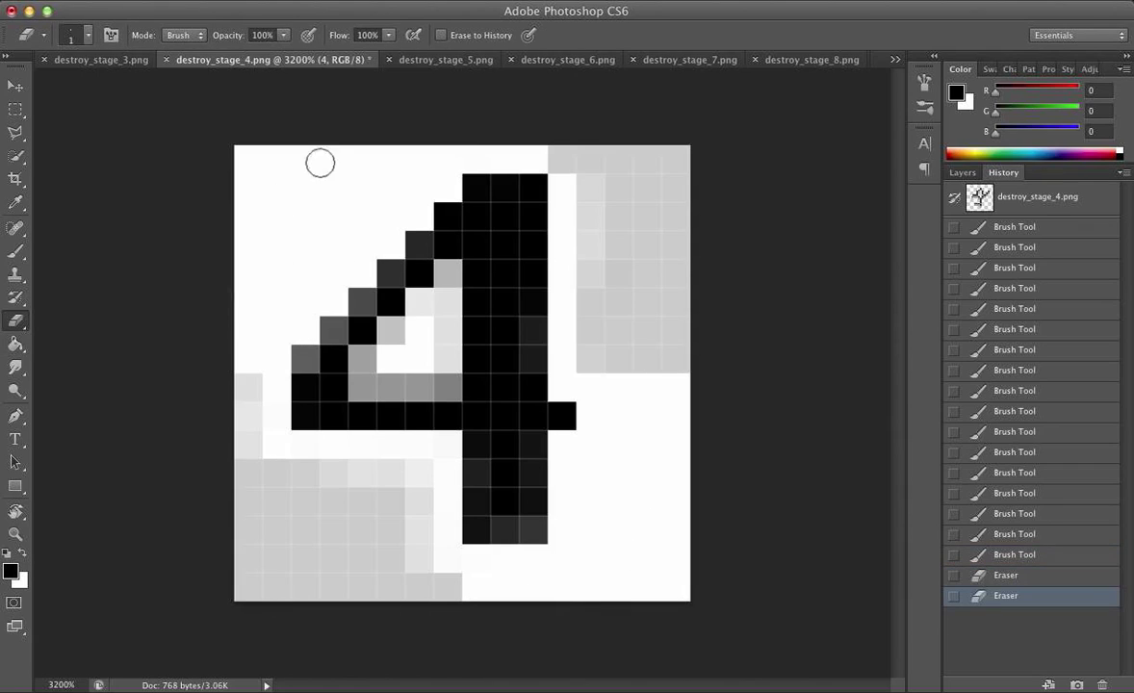
{"action": "left_click", "coordinate": [234, 453]}
Save the texture as destroy_stage_4 in PNG format in the blocks folder.
{"action": "key", "text": "super+shift+s"}
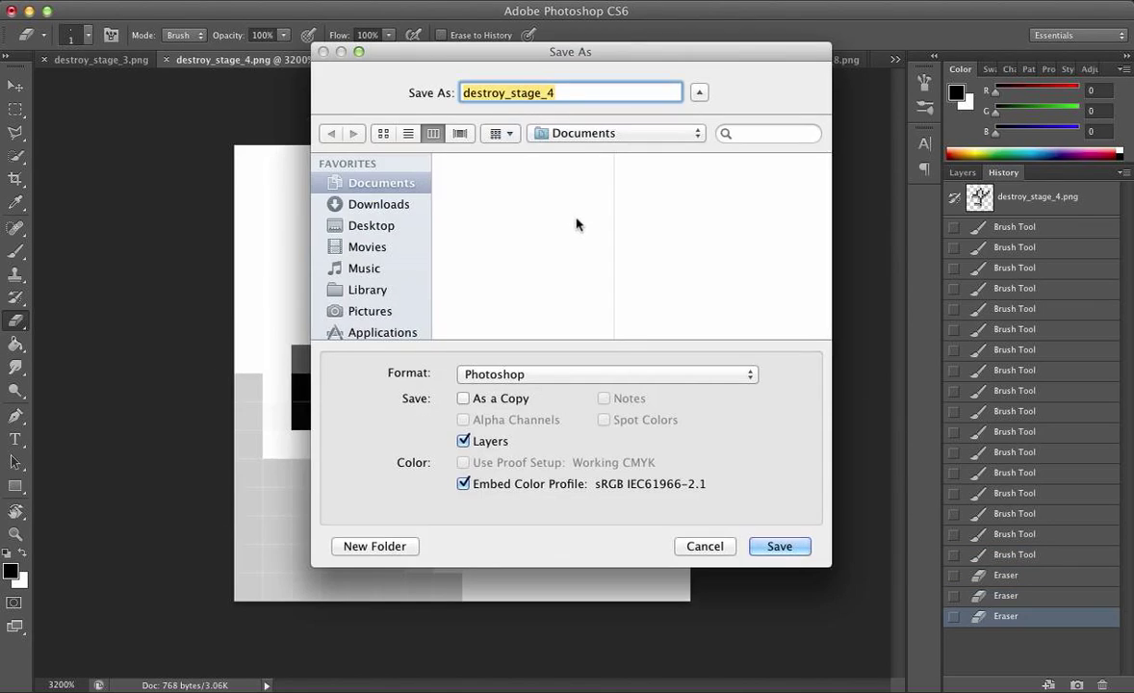
{"action": "left_click", "coordinate": [544, 374]}
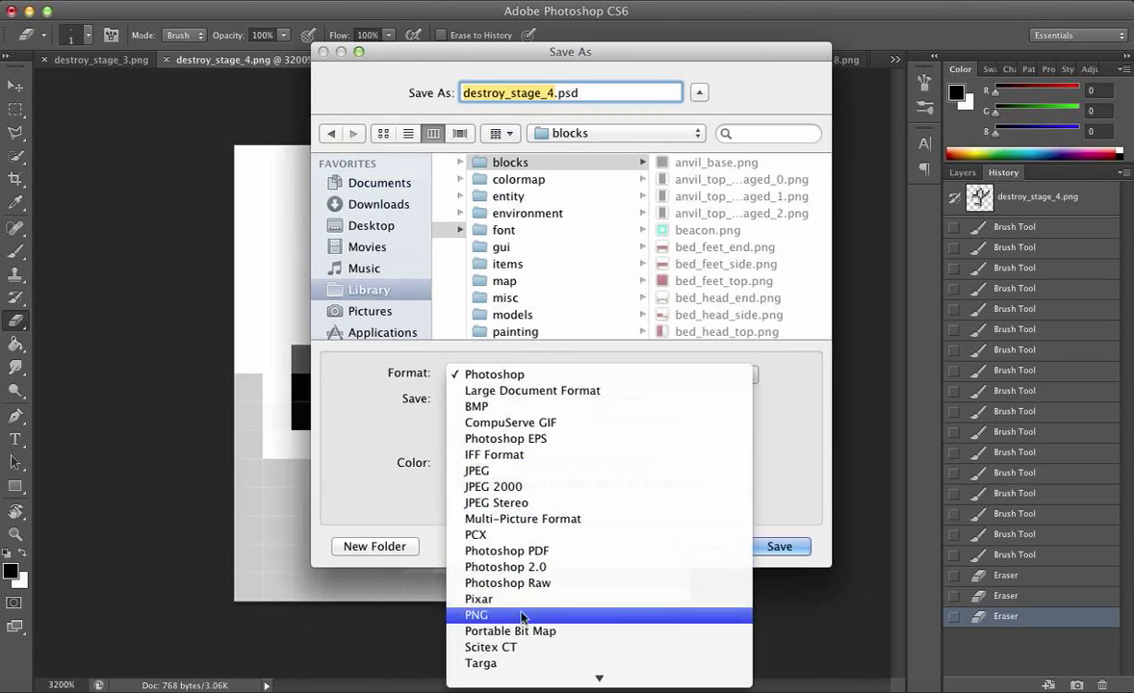
{"action": "left_click", "coordinate": [477, 615]}
{"action": "left_click", "coordinate": [780, 548]}
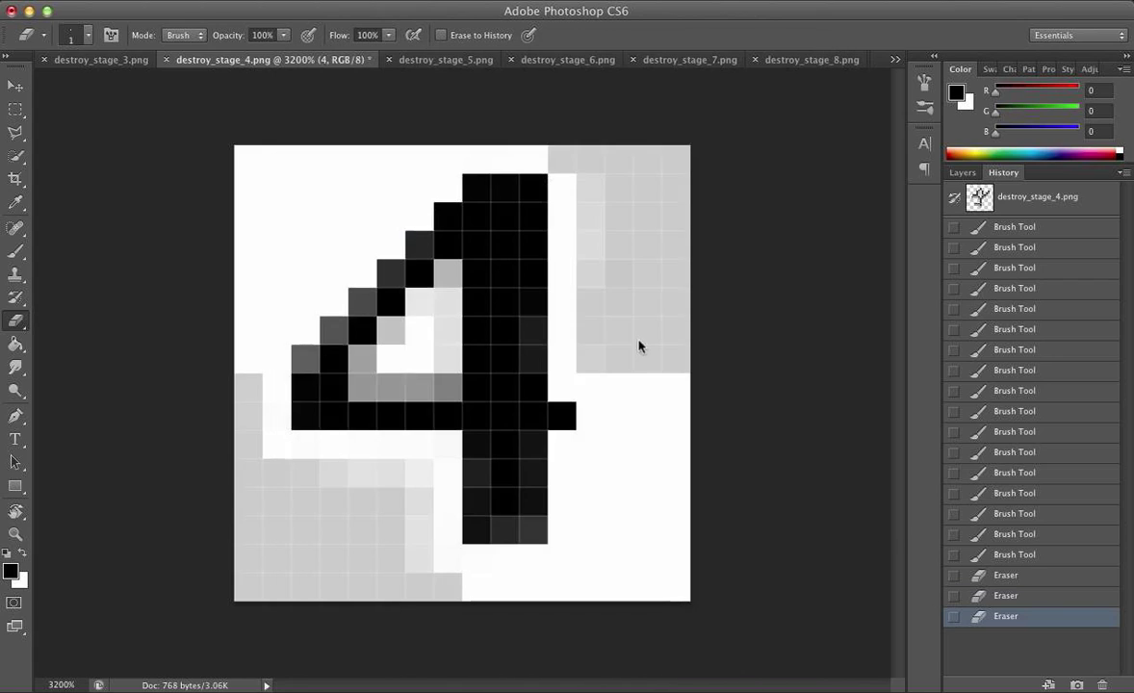
{"action": "left_click", "coordinate": [636, 215]}
View the original destroy_stage_4.png snapshot in the history, and return to the last Eraser state.
{"action": "left_click", "coordinate": [972, 200]}
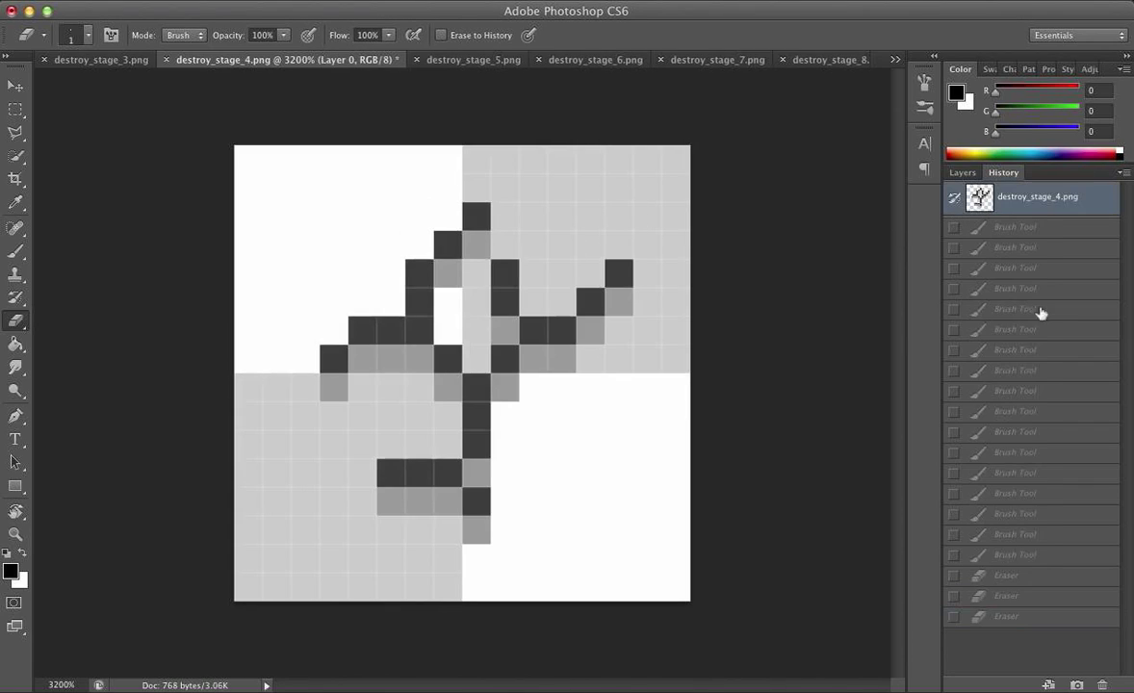
{"action": "left_click", "coordinate": [1007, 618]}
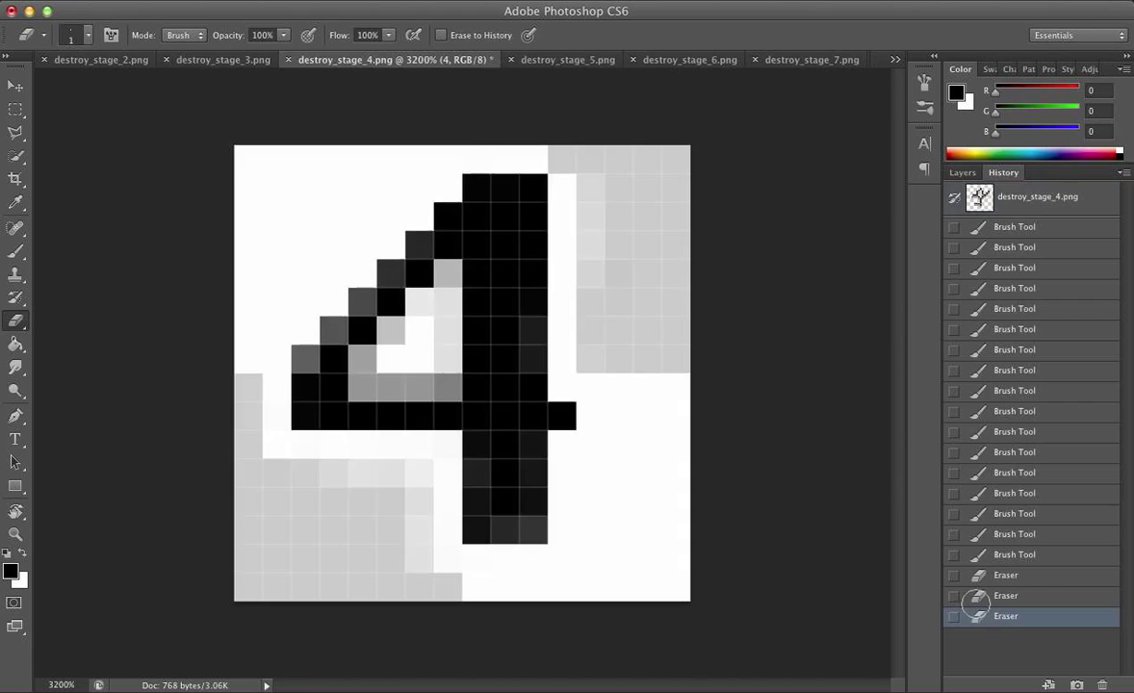
Switch to the destroy_stage_5.png texture and erase the gray fringe along the left side of the 5.
{"action": "left_click", "coordinate": [526, 60]}
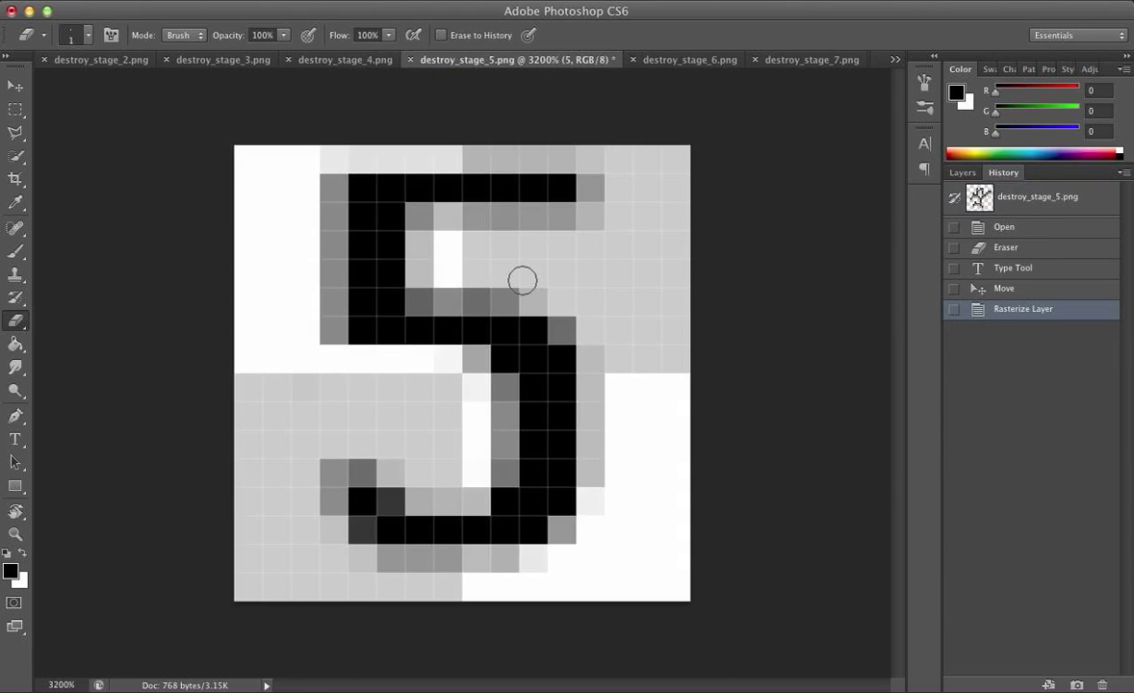
{"action": "key", "text": "b"}
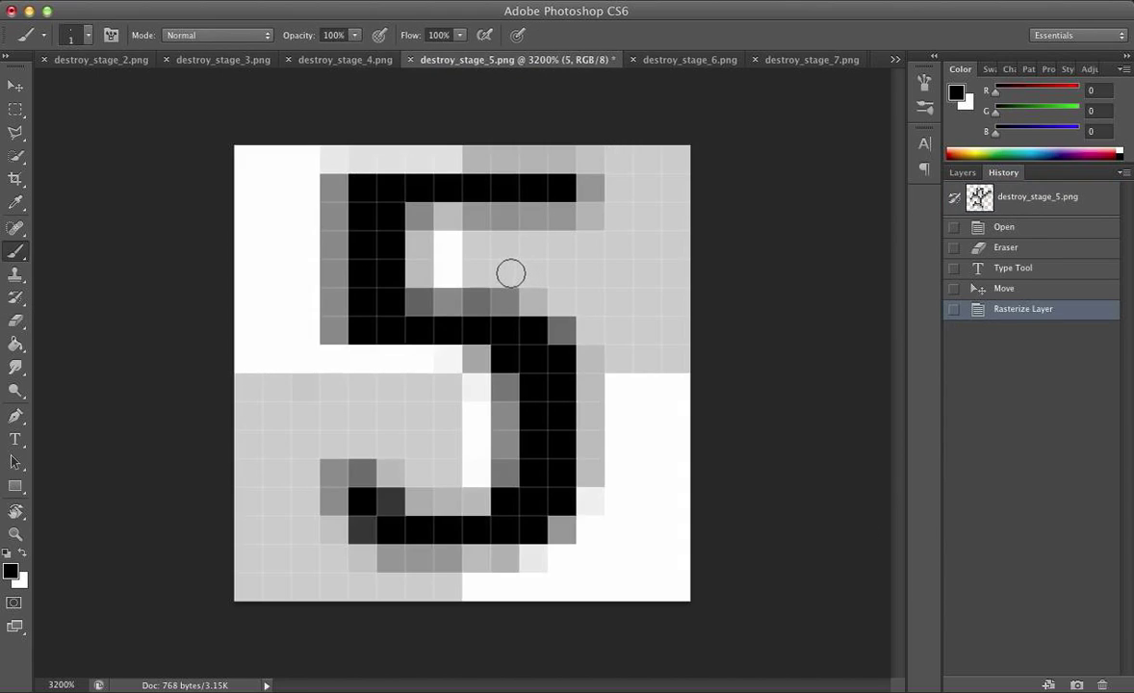
{"action": "key", "text": "e"}
{"action": "mouse_move", "coordinate": [301, 197]}
{"action": "left_mouse_down"}
{"action": "mouse_move", "coordinate": [309, 288]}
{"action": "mouse_move", "coordinate": [315, 165]}
{"action": "mouse_move", "coordinate": [317, 370]}
{"action": "mouse_move", "coordinate": [315, 203]}
{"action": "mouse_move", "coordinate": [311, 233]}
{"action": "left_mouse_up"}
{"action": "mouse_move", "coordinate": [306, 429]}
{"action": "left_mouse_down"}
{"action": "mouse_move", "coordinate": [313, 530]}
{"action": "mouse_move", "coordinate": [333, 481]}
{"action": "mouse_move", "coordinate": [329, 549]}
{"action": "mouse_move", "coordinate": [298, 494]}
{"action": "left_mouse_up"}
Paint a white outline inside the upper opening of the 5, along the top bar, upper stem and middle bar.
{"action": "key", "text": "b"}
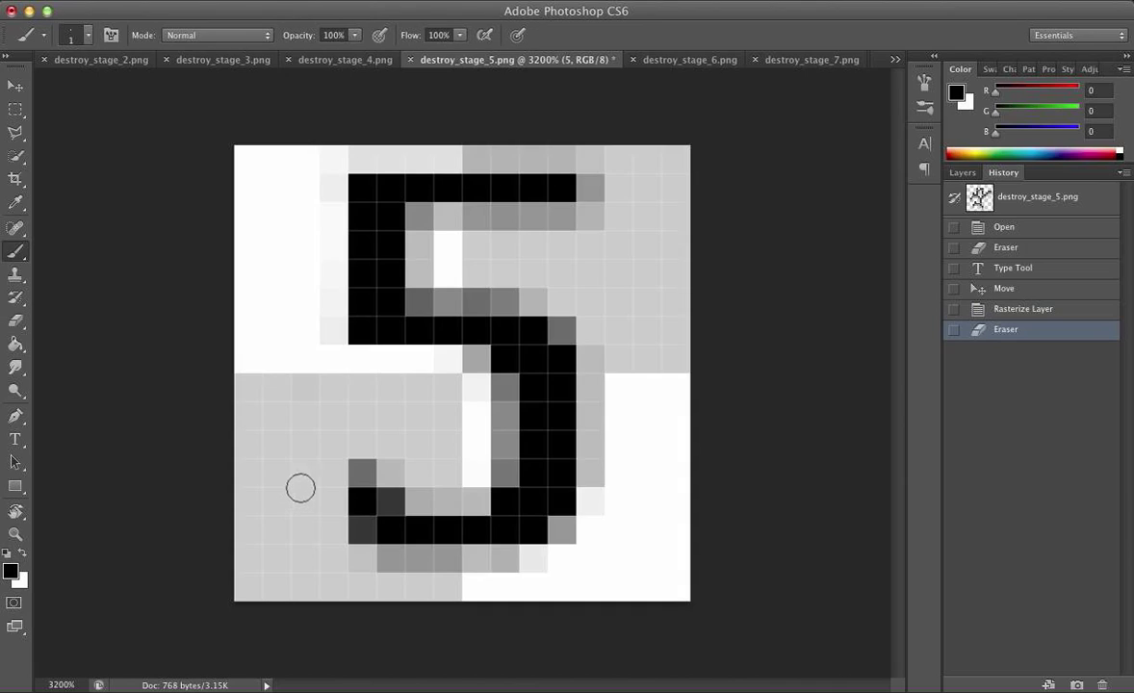
{"action": "key", "text": "x"}
{"action": "mouse_move", "coordinate": [409, 217]}
{"action": "left_mouse_down"}
{"action": "mouse_move", "coordinate": [566, 220]}
{"action": "mouse_move", "coordinate": [417, 219]}
{"action": "mouse_move", "coordinate": [417, 304]}
{"action": "mouse_move", "coordinate": [420, 235]}
{"action": "mouse_move", "coordinate": [421, 301]}
{"action": "mouse_move", "coordinate": [535, 297]}
{"action": "mouse_move", "coordinate": [410, 299]}
{"action": "left_mouse_up"}
{"action": "left_click", "coordinate": [533, 299]}
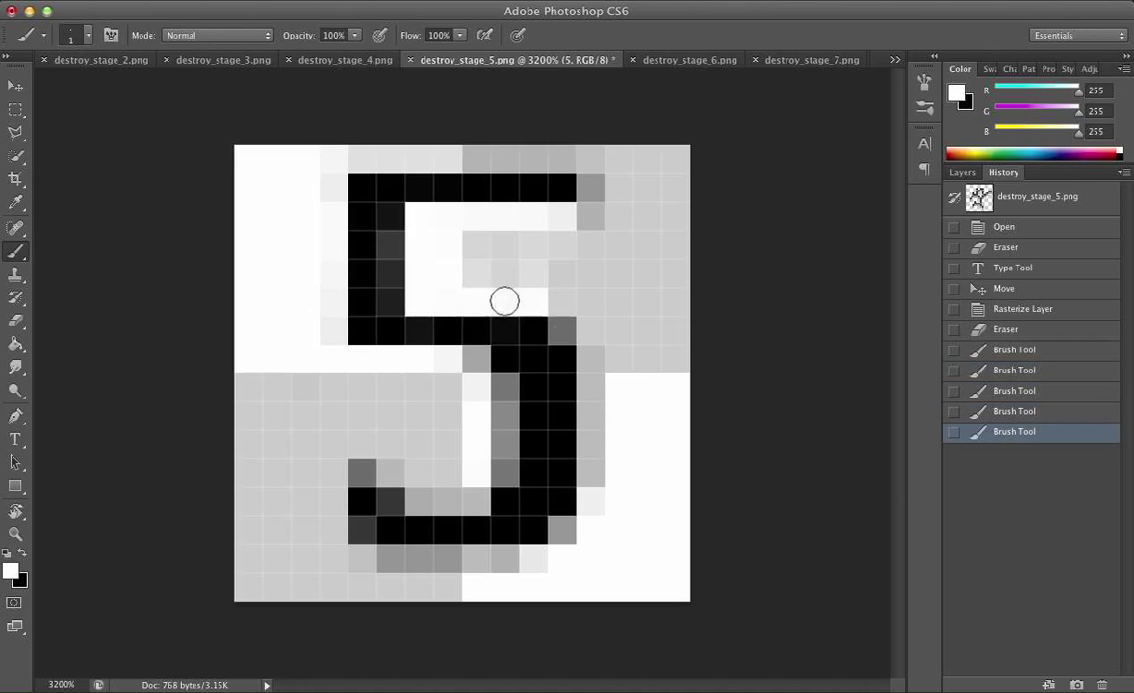
Paint the white outline around the outer right side of the 5's bowl and along its bottom edge.
{"action": "left_click", "coordinate": [563, 331]}
{"action": "left_click", "coordinate": [562, 330]}
{"action": "mouse_move", "coordinate": [589, 345]}
{"action": "left_mouse_down"}
{"action": "mouse_move", "coordinate": [589, 526]}
{"action": "mouse_move", "coordinate": [595, 471]}
{"action": "left_mouse_up"}
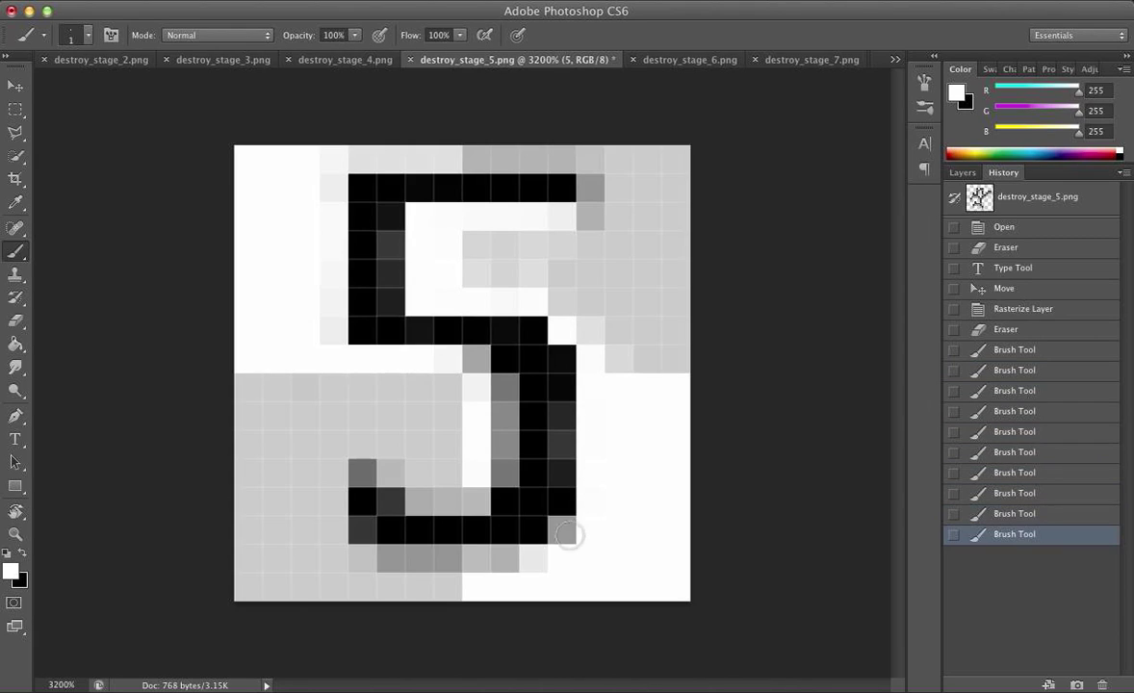
{"action": "left_click", "coordinate": [563, 532]}
{"action": "left_click", "coordinate": [565, 530]}
{"action": "mouse_move", "coordinate": [563, 531]}
{"action": "left_mouse_down"}
{"action": "mouse_move", "coordinate": [534, 562]}
{"action": "mouse_move", "coordinate": [387, 561]}
{"action": "mouse_move", "coordinate": [405, 561]}
{"action": "left_mouse_up"}
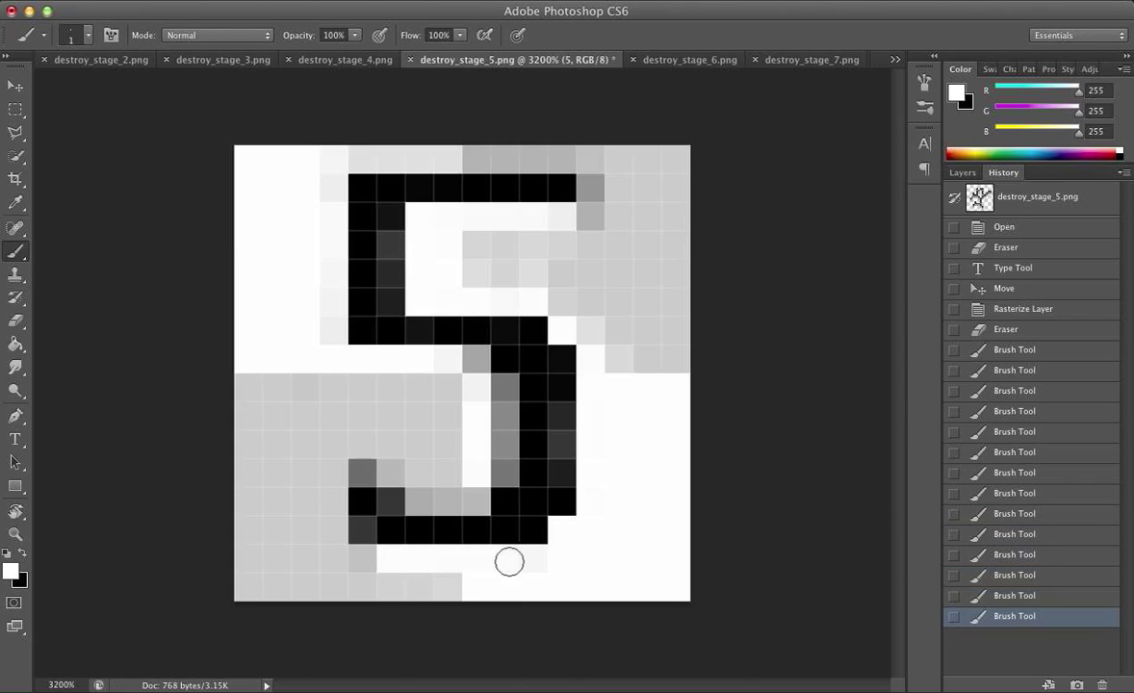
Dab white pixels around the tail at the 5's lower-left end.
{"action": "left_click", "coordinate": [371, 559]}
{"action": "left_click", "coordinate": [362, 533]}
{"action": "left_click", "coordinate": [362, 531]}
{"action": "left_click", "coordinate": [361, 531]}
{"action": "left_click", "coordinate": [360, 531]}
{"action": "left_click", "coordinate": [341, 501]}
{"action": "left_click", "coordinate": [339, 502]}
{"action": "left_click", "coordinate": [340, 500]}
{"action": "left_click", "coordinate": [363, 472]}
{"action": "left_click", "coordinate": [363, 470]}
Paint the white outline along the inside of the 5's lower bowl and around its upper left side and top bar.
{"action": "mouse_move", "coordinate": [367, 479]}
{"action": "left_mouse_down"}
{"action": "mouse_move", "coordinate": [386, 502]}
{"action": "mouse_move", "coordinate": [477, 503]}
{"action": "mouse_move", "coordinate": [390, 499]}
{"action": "mouse_move", "coordinate": [492, 483]}
{"action": "mouse_move", "coordinate": [504, 387]}
{"action": "mouse_move", "coordinate": [496, 466]}
{"action": "left_mouse_up"}
{"action": "left_click_drag", "start_coordinate": [505, 387], "coordinate": [501, 476]}
{"action": "left_click", "coordinate": [473, 364]}
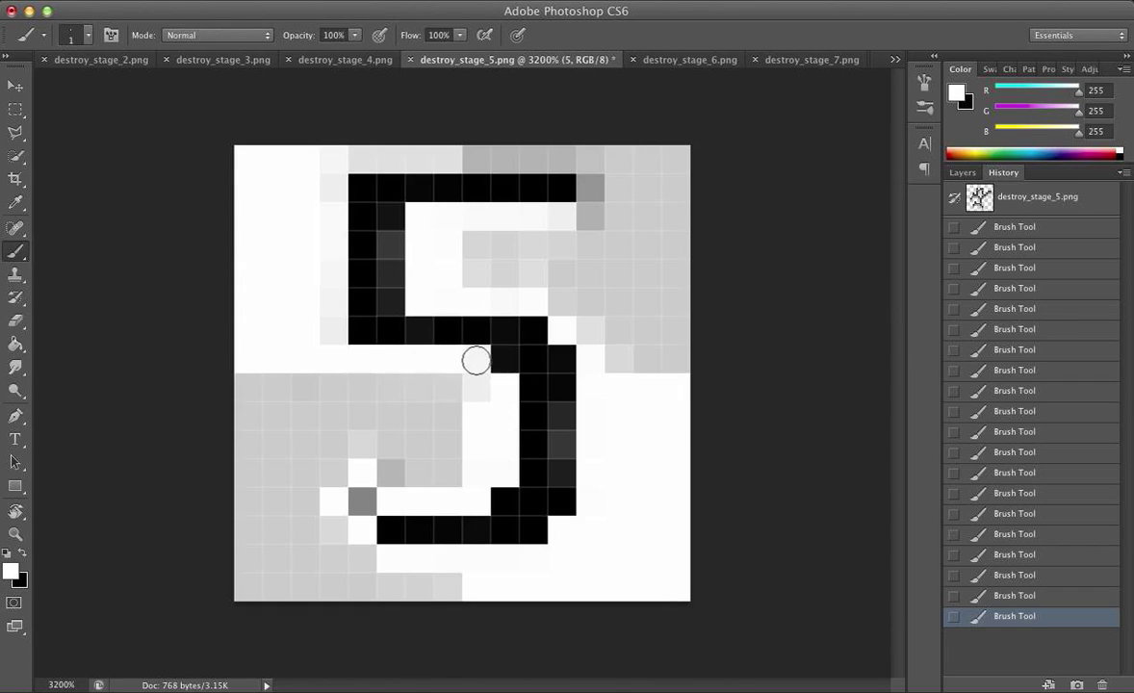
{"action": "mouse_move", "coordinate": [333, 316]}
{"action": "left_mouse_down"}
{"action": "mouse_move", "coordinate": [331, 186]}
{"action": "mouse_move", "coordinate": [327, 341]}
{"action": "mouse_move", "coordinate": [341, 160]}
{"action": "mouse_move", "coordinate": [593, 164]}
{"action": "mouse_move", "coordinate": [587, 221]}
{"action": "mouse_move", "coordinate": [588, 156]}
{"action": "mouse_move", "coordinate": [447, 154]}
{"action": "mouse_move", "coordinate": [564, 206]}
{"action": "left_mouse_up"}
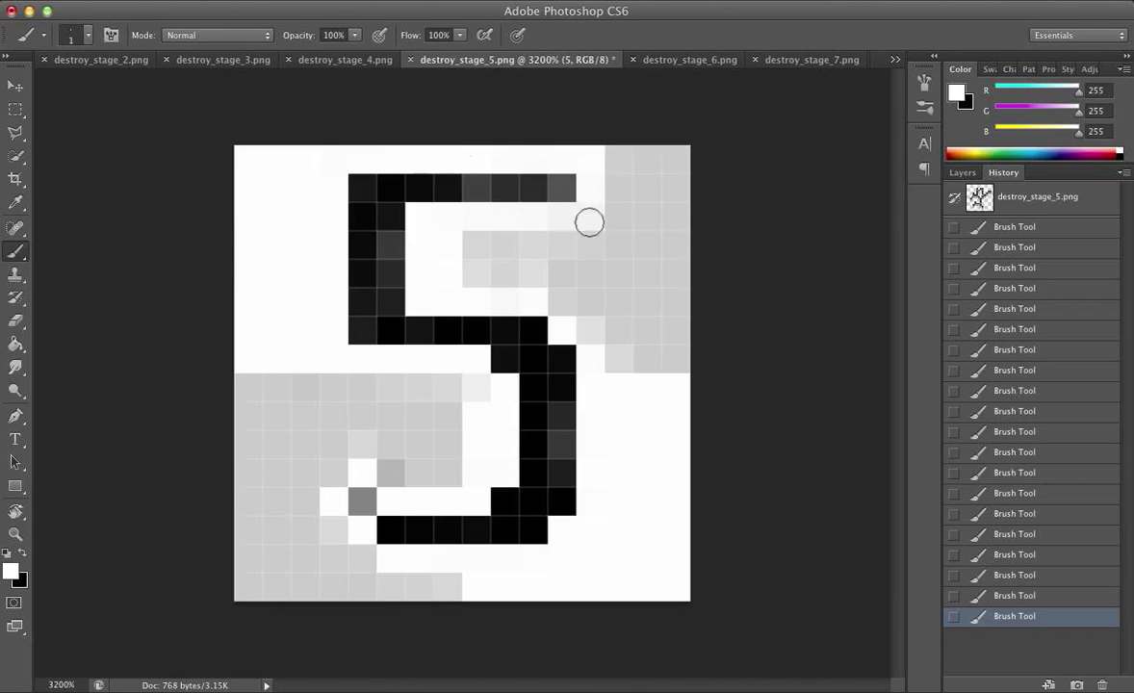
Try Paint Bucket fills in the areas around and inside the 5, and revert them to the last brush state.
{"action": "key", "text": "g"}
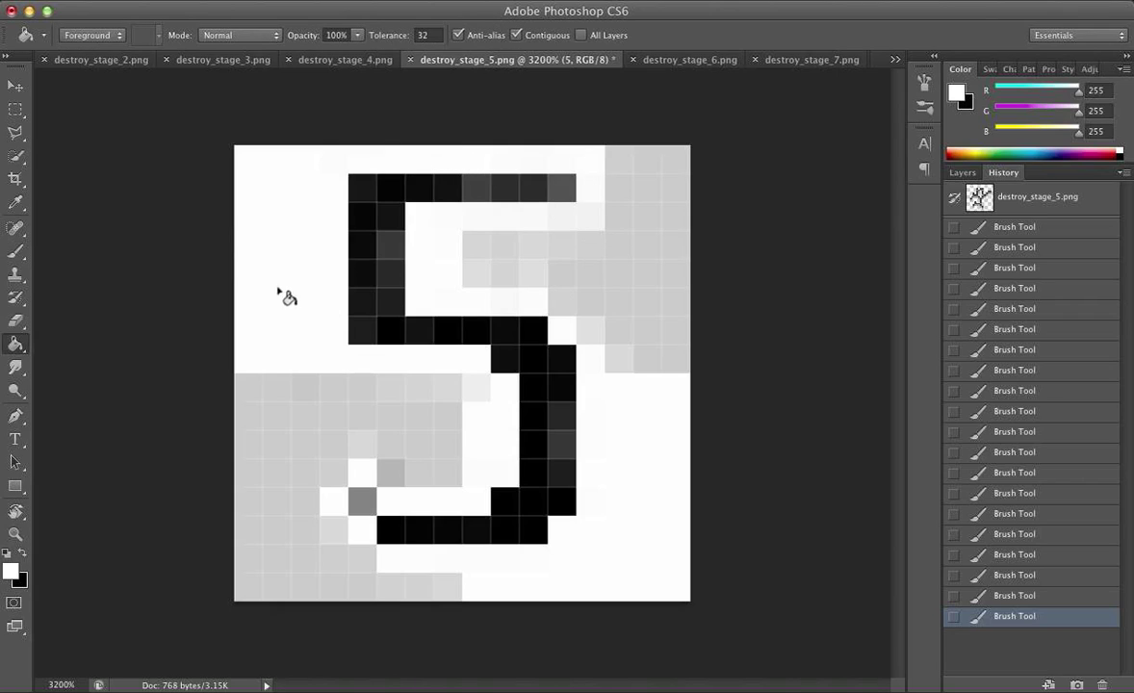
{"action": "left_click", "coordinate": [266, 508]}
{"action": "key", "text": "super+z"}
{"action": "key", "text": "x"}
{"action": "left_click", "coordinate": [268, 507]}
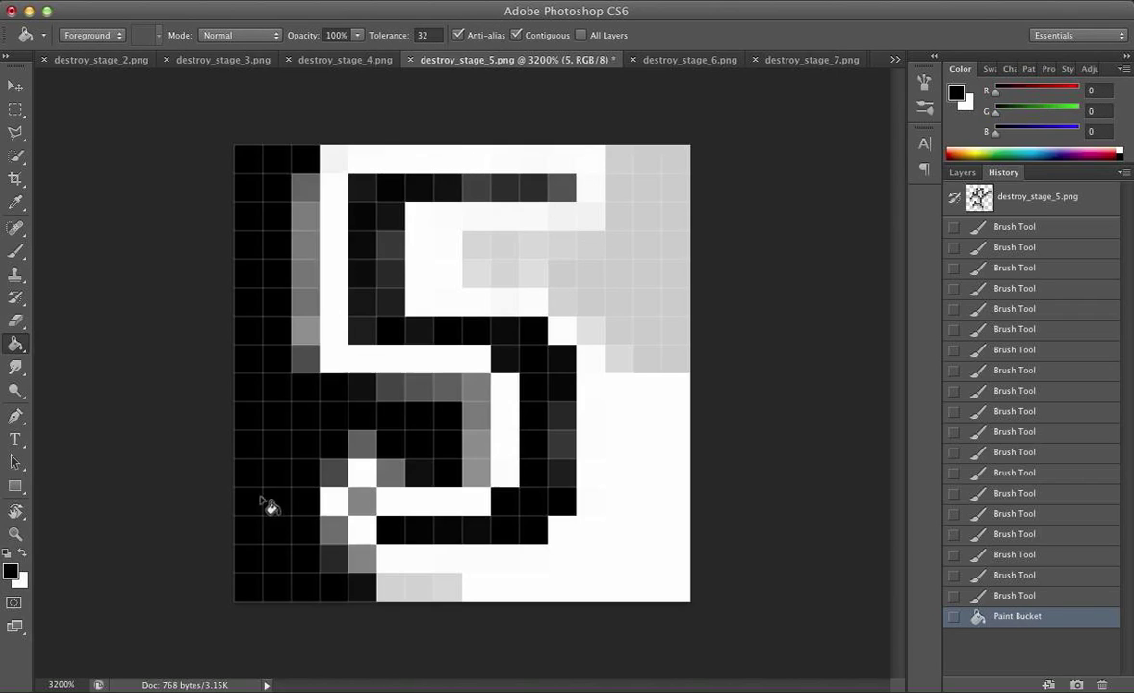
{"action": "left_click", "coordinate": [666, 264]}
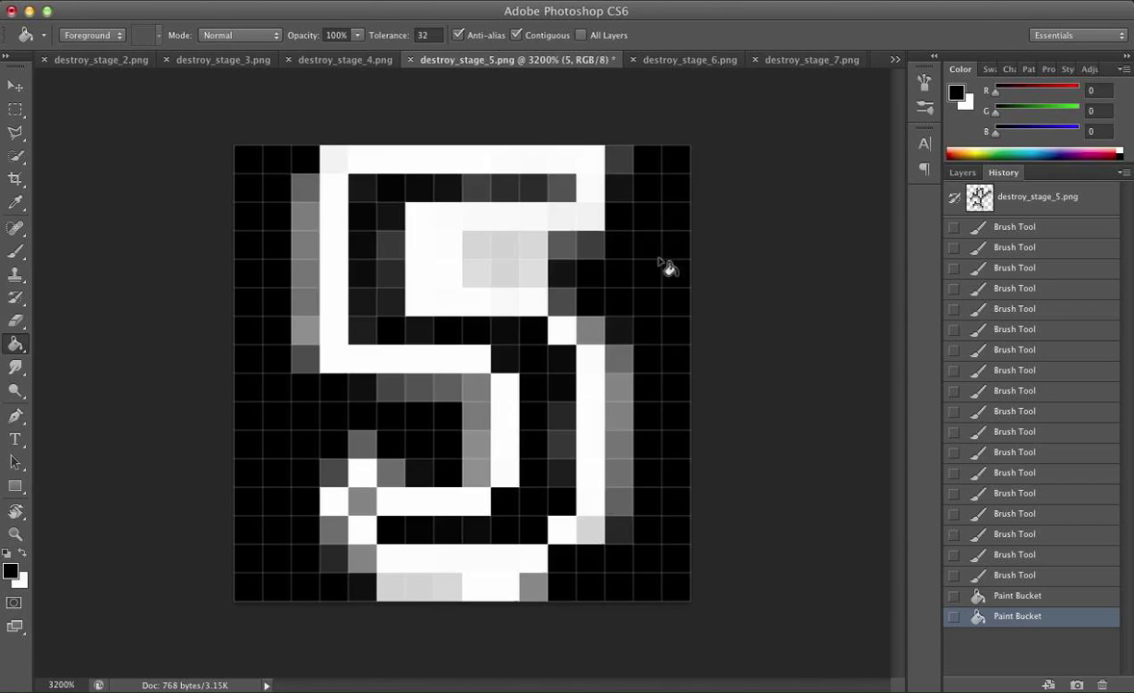
{"action": "left_click", "coordinate": [516, 263]}
{"action": "key", "text": "super+z"}
{"action": "left_click", "coordinate": [1048, 575]}
Erase a spot in the gap beneath the 5's top bar and return to the Brush tool.
{"action": "key", "text": "e"}
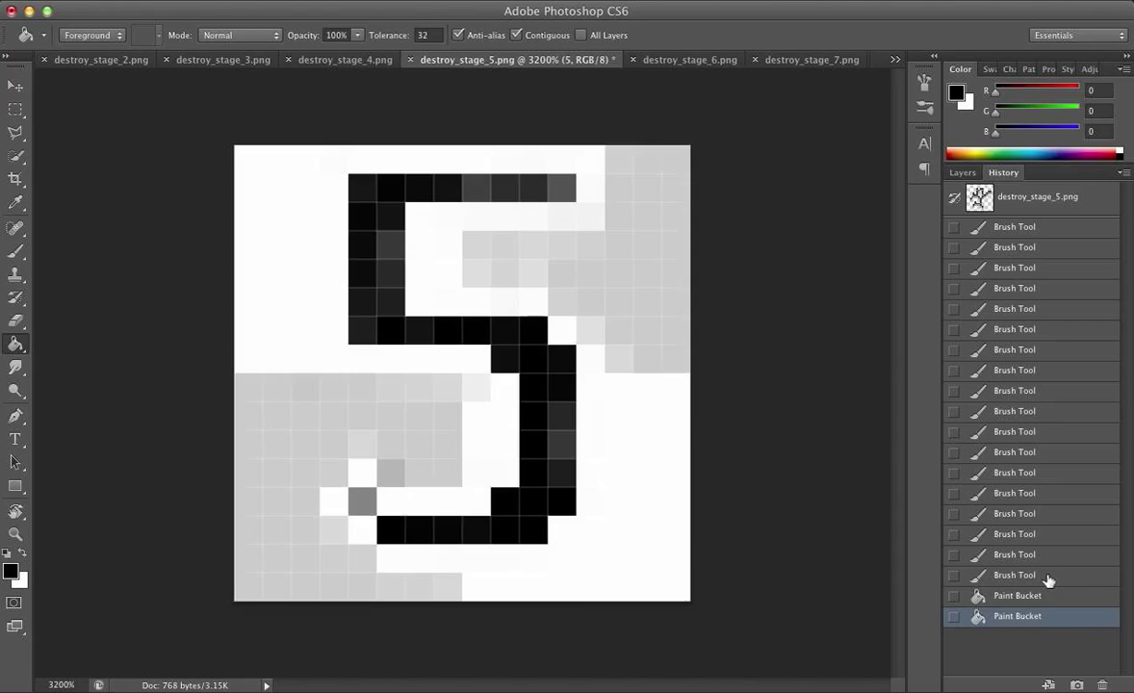
{"action": "left_click", "coordinate": [527, 260]}
{"action": "key", "text": "b"}
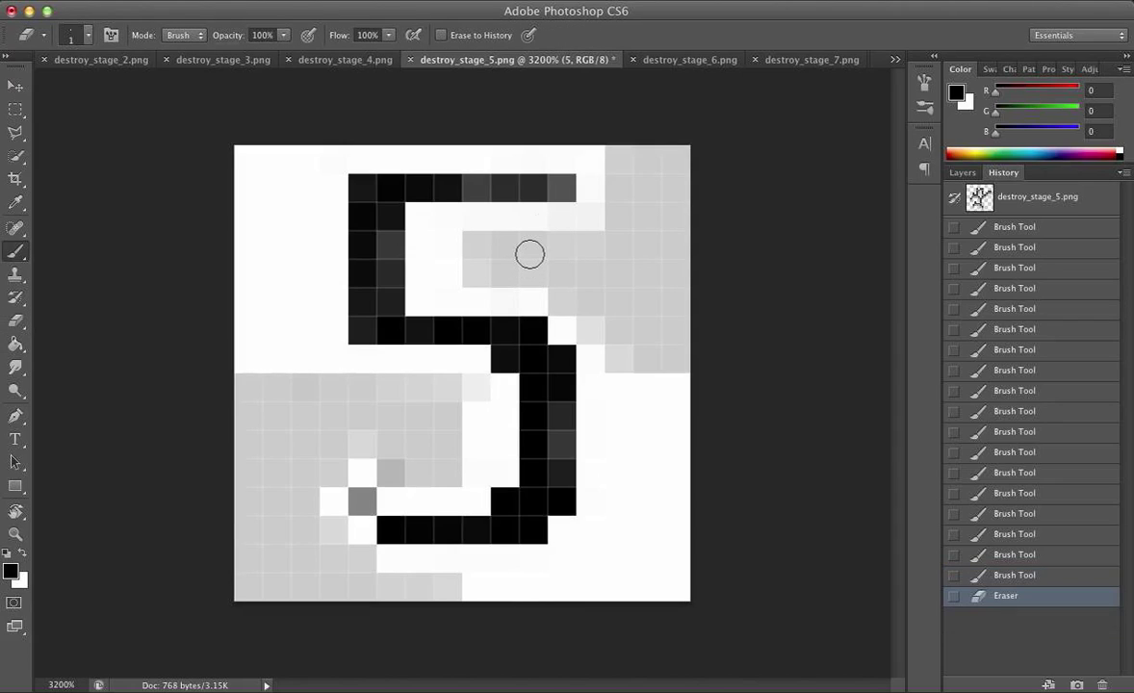
Try a white brush dab on the end of the 5's top bar, undo it and restore black as the painting colour.
{"action": "key", "text": "x"}
{"action": "left_click", "coordinate": [534, 187]}
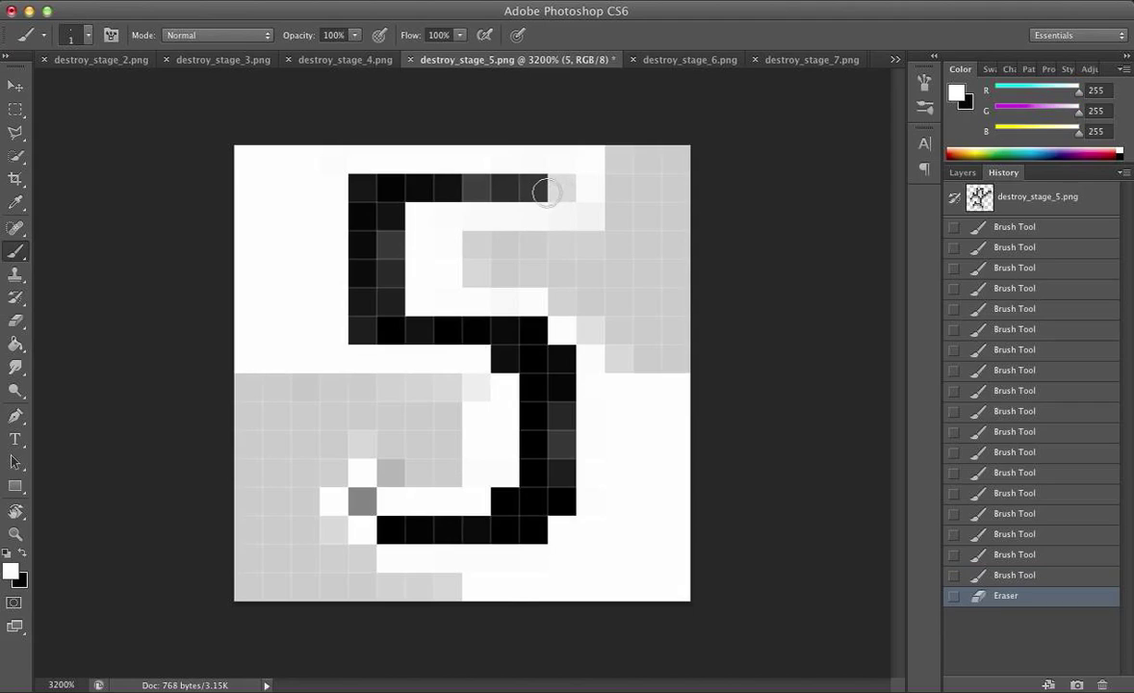
{"action": "key", "text": "super+z"}
{"action": "key", "text": "x"}
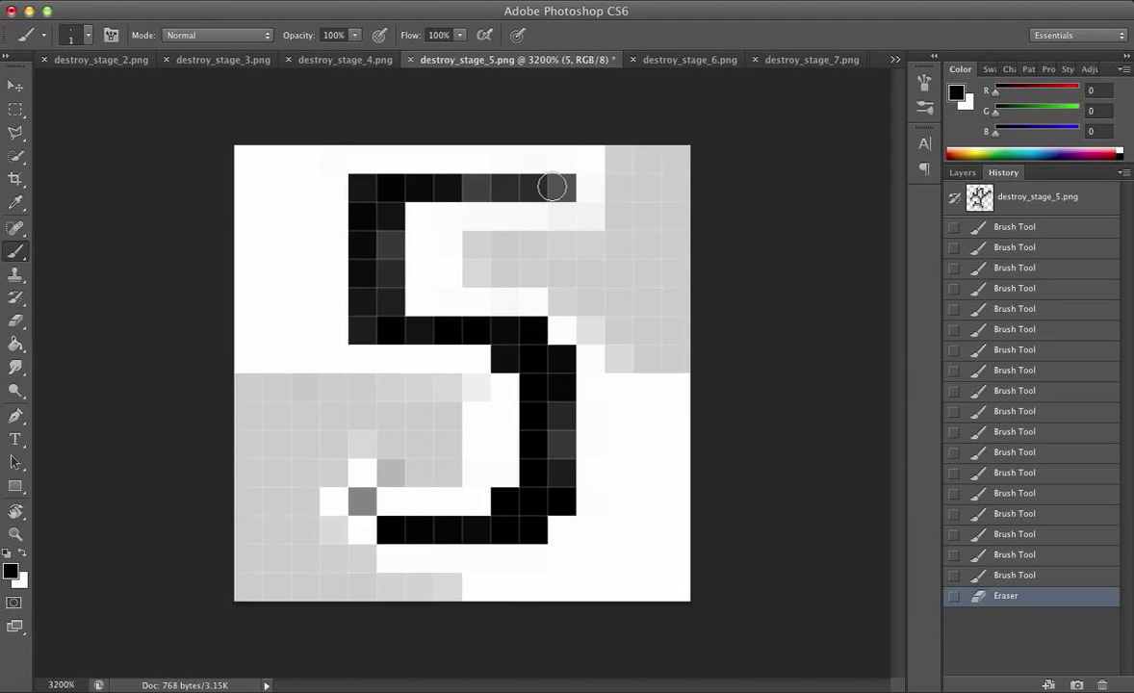
Paint the grey pixels in the 5's top bar, upper stem and the right side of its bowl black.
{"action": "mouse_move", "coordinate": [556, 188]}
{"action": "left_mouse_down"}
{"action": "mouse_move", "coordinate": [454, 191]}
{"action": "mouse_move", "coordinate": [544, 193]}
{"action": "left_mouse_up"}
{"action": "left_click", "coordinate": [390, 247]}
{"action": "left_click", "coordinate": [390, 278]}
{"action": "left_click", "coordinate": [365, 305]}
{"action": "left_click", "coordinate": [362, 326]}
{"action": "left_click", "coordinate": [556, 422]}
{"action": "left_click", "coordinate": [556, 445]}
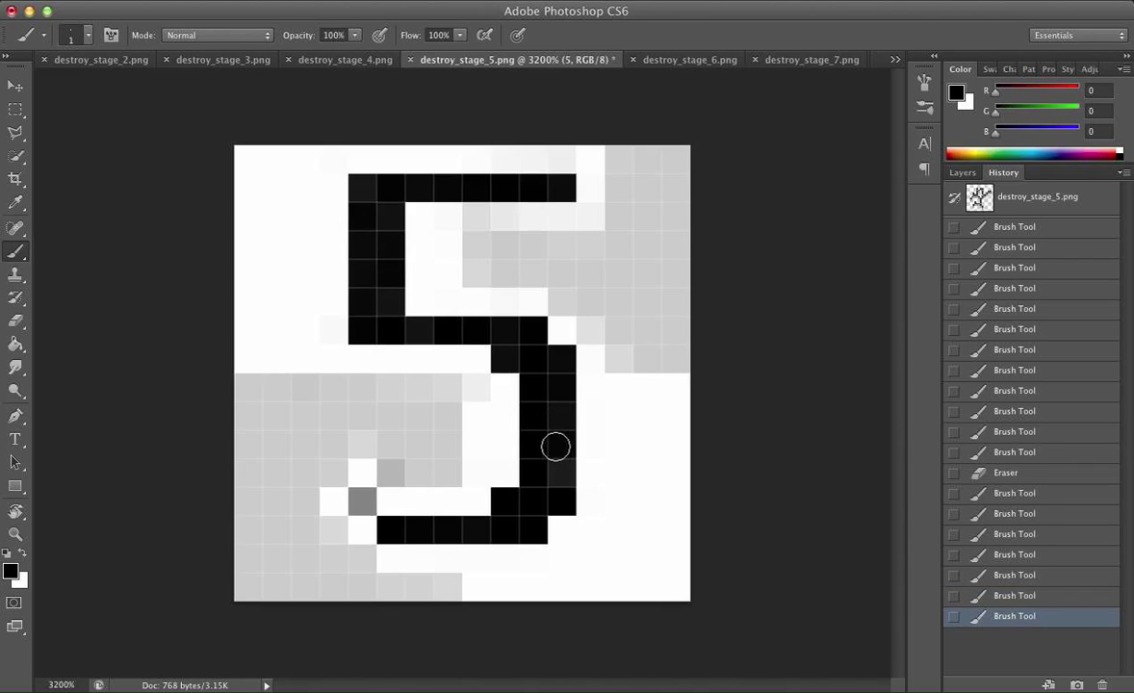
Paint the grey pixel at the 5's tail end black and darken the bottom stroke up to the bowl.
{"action": "left_click", "coordinate": [362, 501]}
{"action": "left_click", "coordinate": [364, 504]}
{"action": "left_click_drag", "start_coordinate": [389, 531], "coordinate": [522, 530]}
{"action": "left_click", "coordinate": [524, 518]}
{"action": "left_click", "coordinate": [546, 497]}
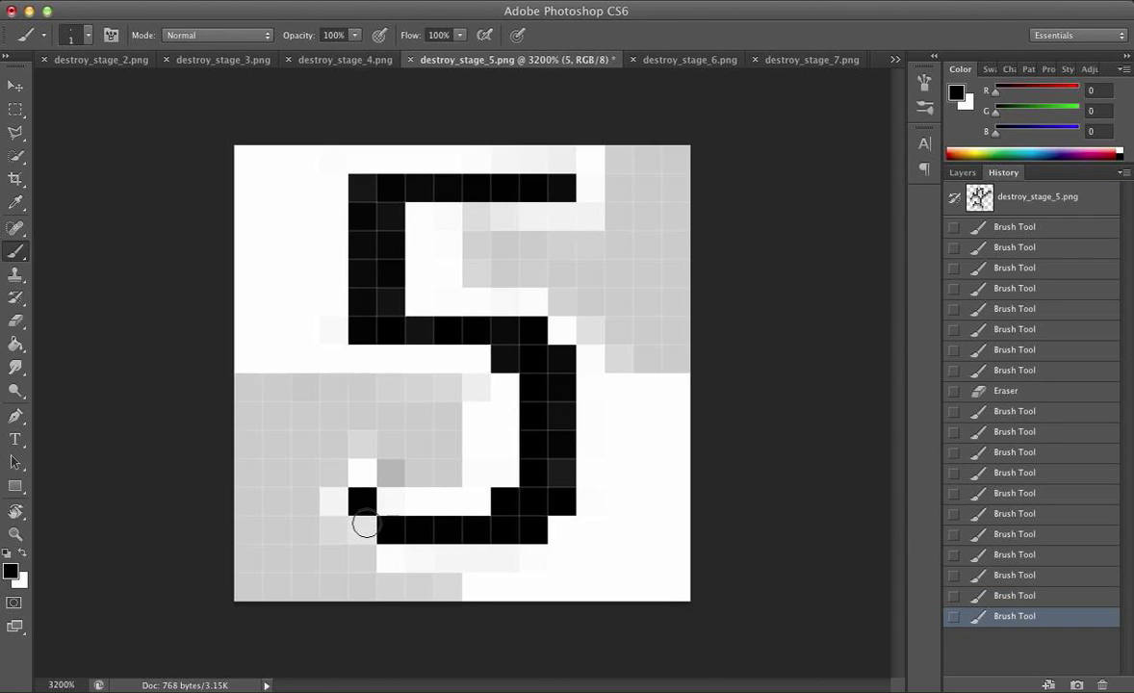
Whiten the outline pixel directly beneath the 5's tail end.
{"action": "key", "text": "x"}
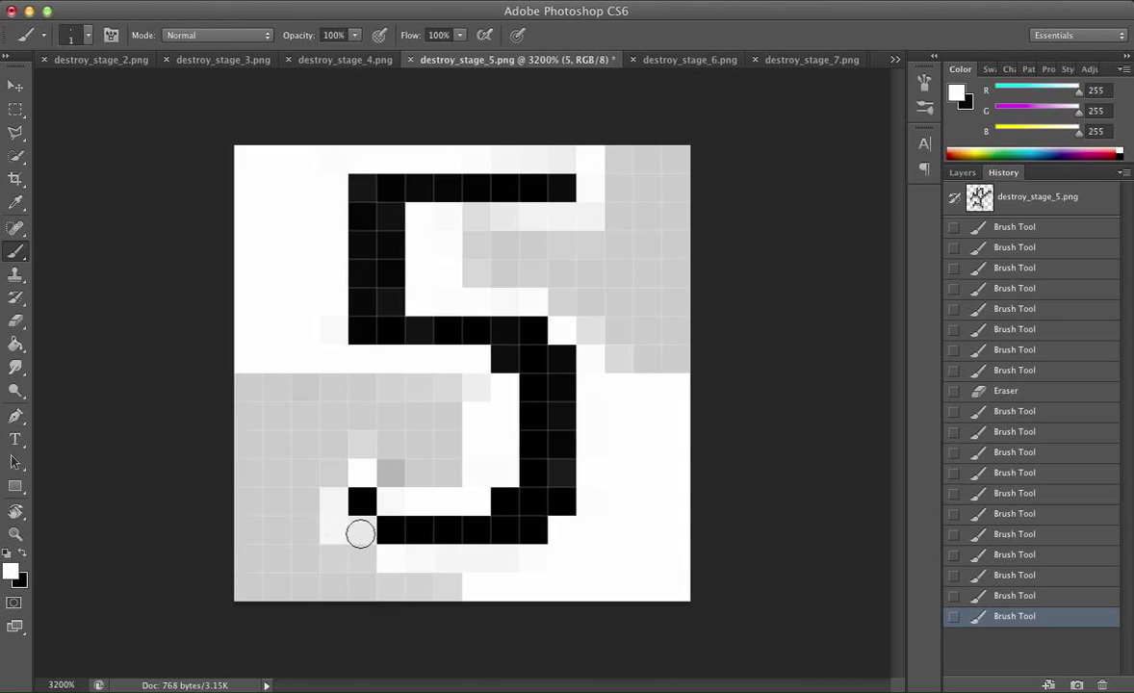
{"action": "left_click", "coordinate": [364, 533]}
{"action": "left_click", "coordinate": [362, 528]}
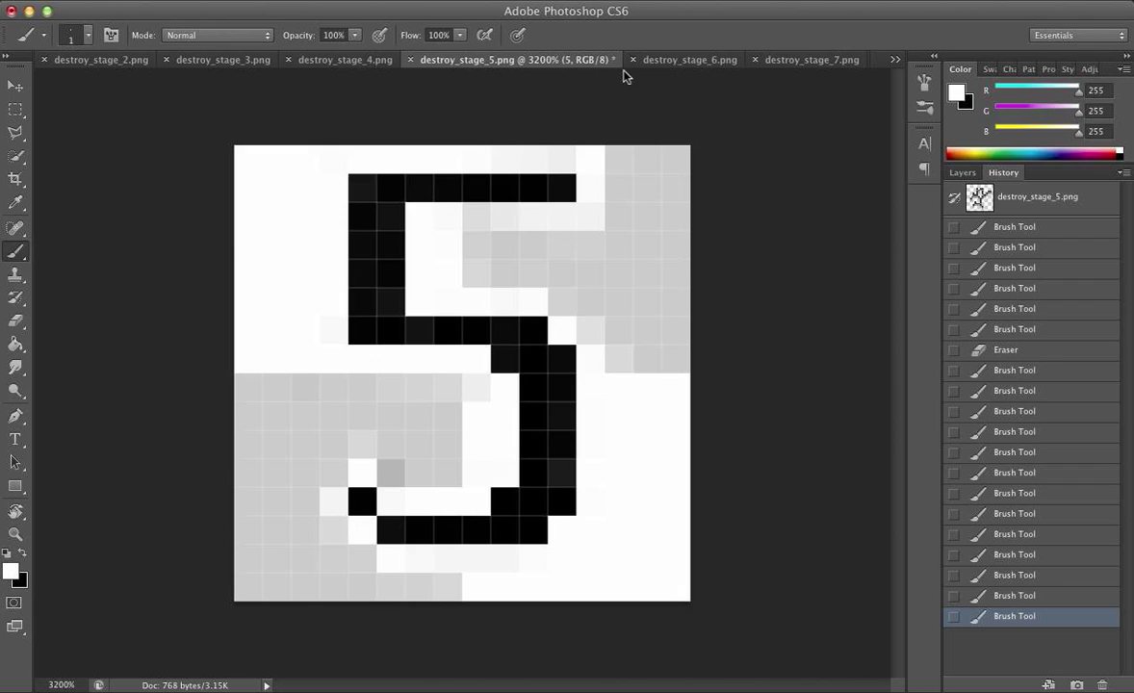
Start saving the finished 5 image to the blocks folder in PNG format.
{"action": "key", "text": "super+s"}
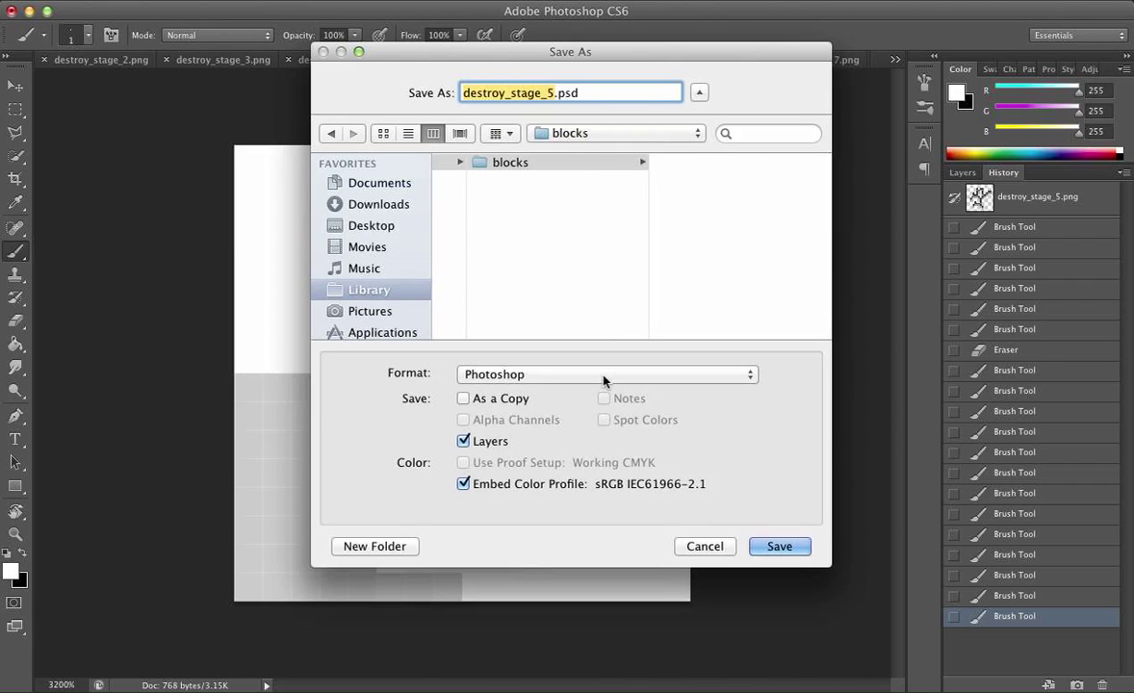
{"action": "left_click", "coordinate": [577, 374]}
{"action": "left_click", "coordinate": [576, 374]}
{"action": "left_click", "coordinate": [576, 375]}
{"action": "left_click", "coordinate": [531, 614]}
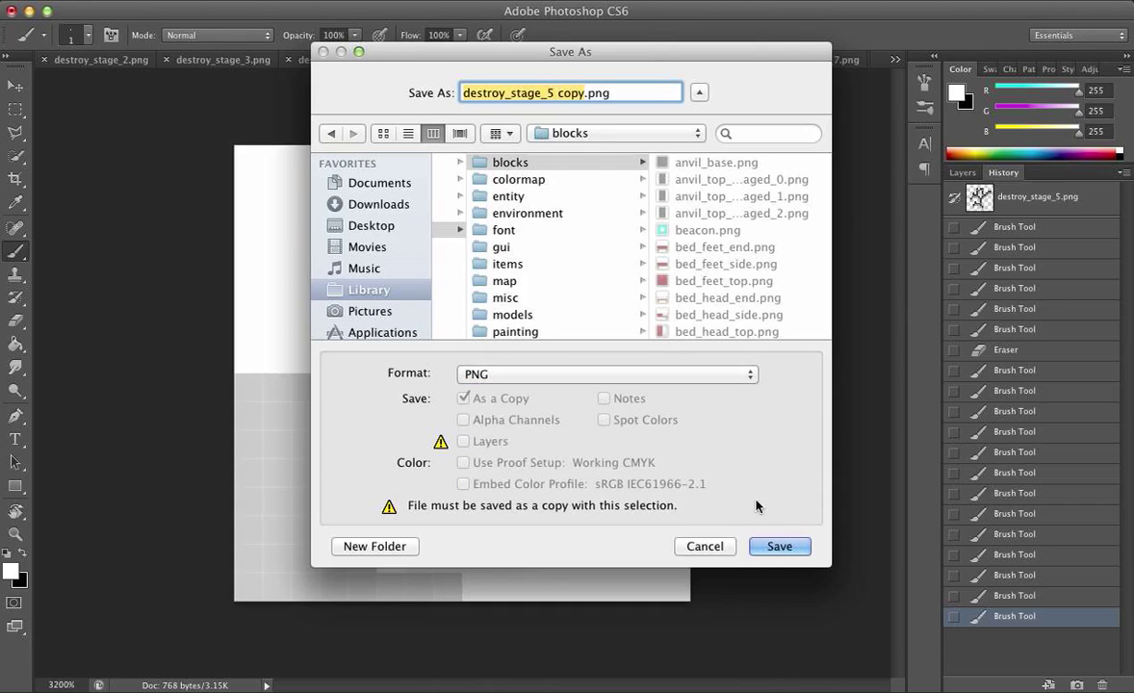
Name the file destroy_stage_5.png, replace the existing file and accept Smallest / Slow compression with no interlacing.
{"action": "left_click", "coordinate": [586, 94]}
{"action": "key", "text": "BackSpace"}
{"action": "key", "text": "BackSpace"}
{"action": "key", "text": "BackSpace"}
{"action": "key", "text": "BackSpace"}
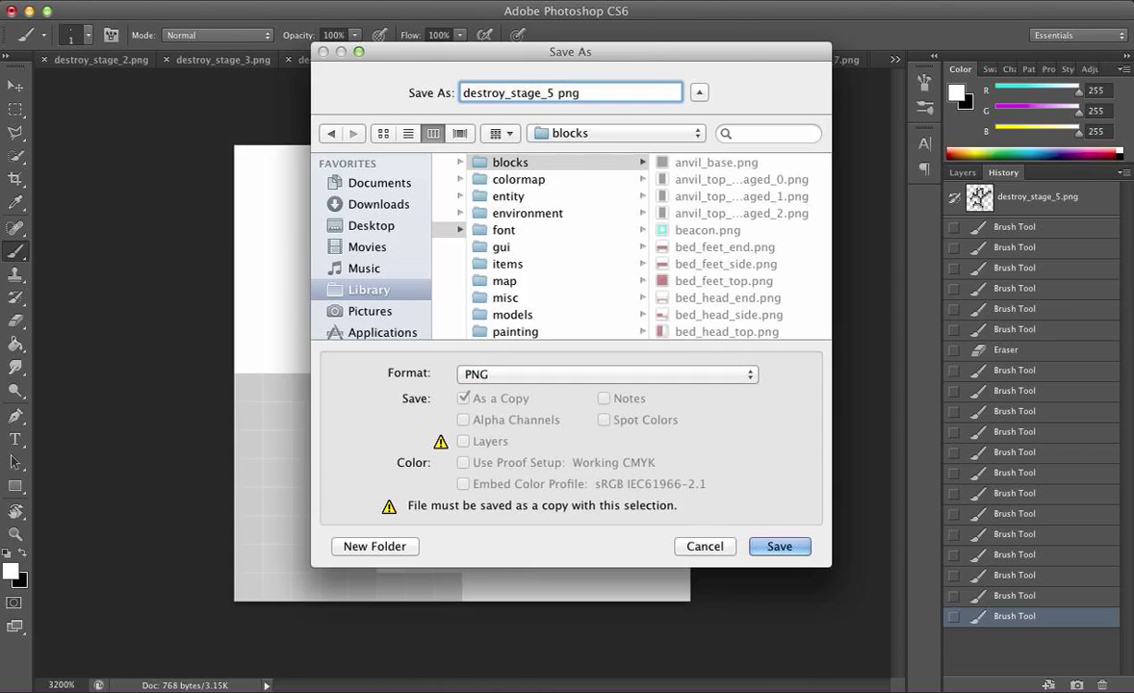
{"action": "key", "text": "BackSpace"}
{"action": "key", "text": "Return"}
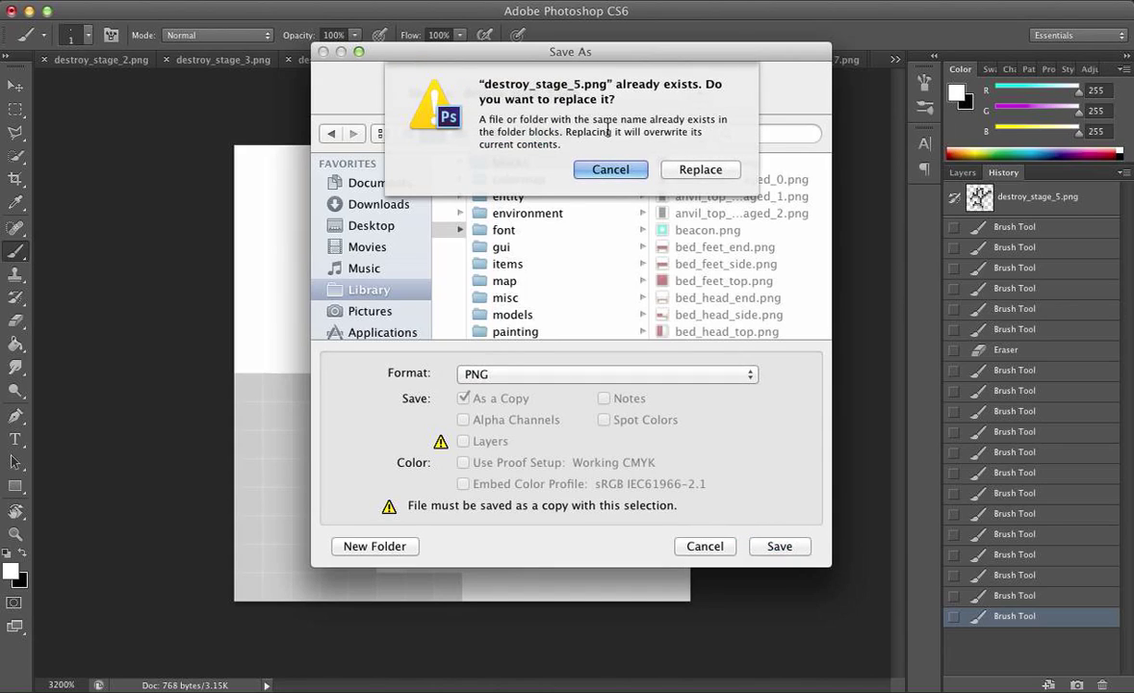
{"action": "left_click", "coordinate": [685, 170]}
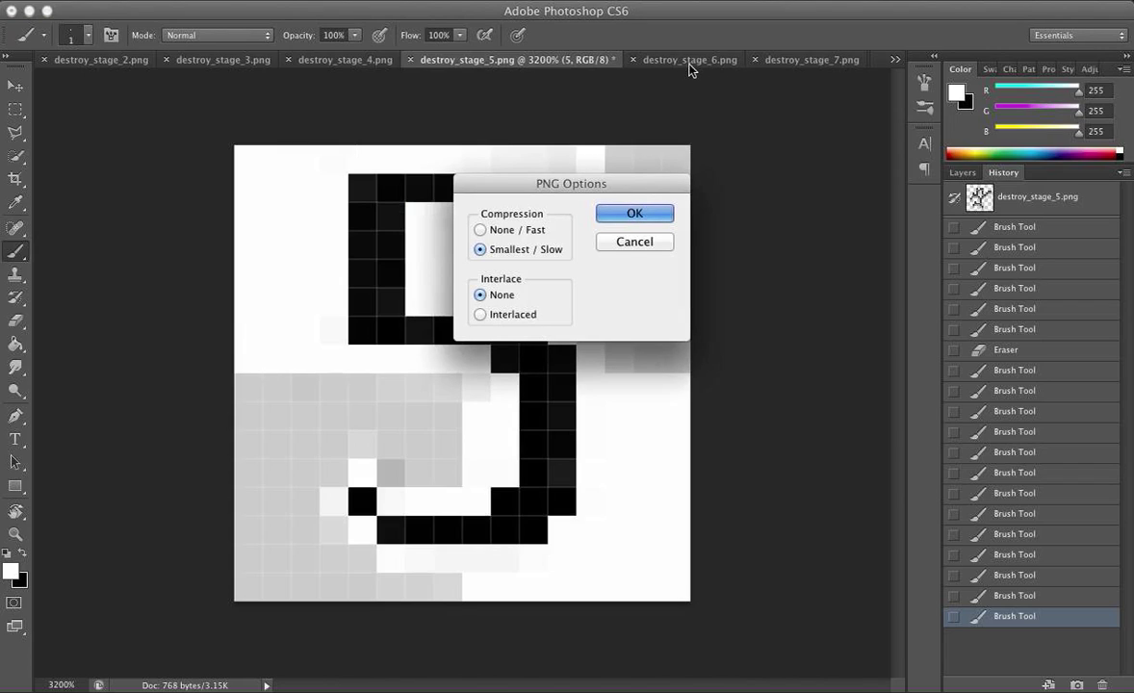
{"action": "left_click", "coordinate": [637, 213]}
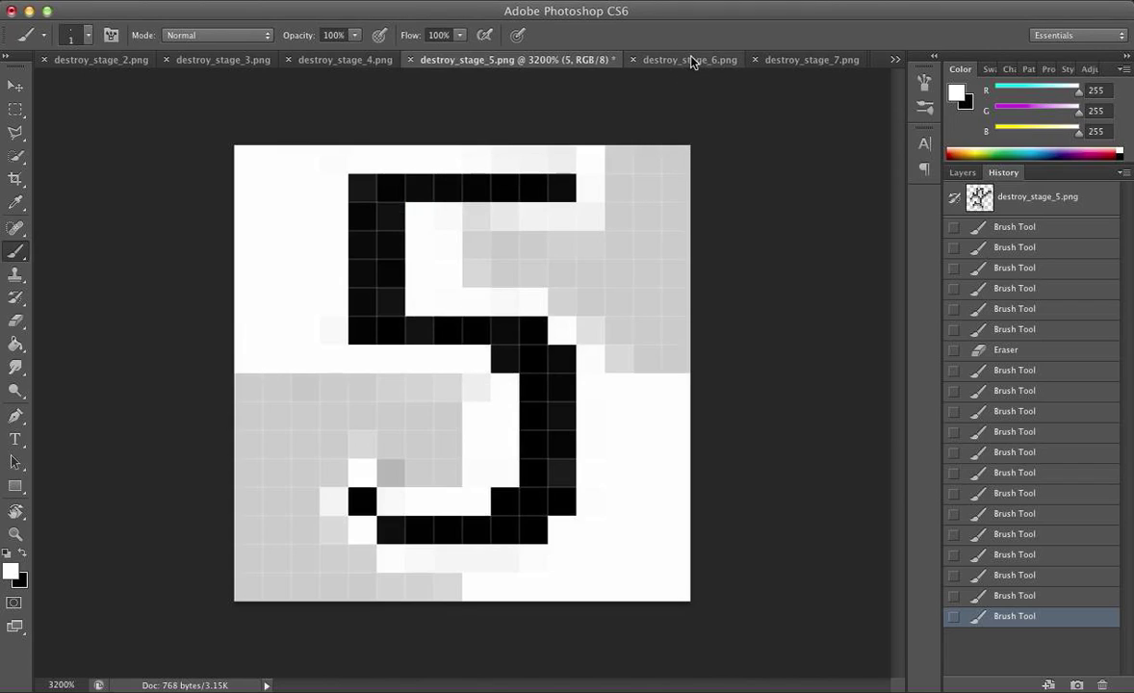
Switch to destroy_stage_6.png and paint the white outline along the 6's outer left side.
{"action": "left_click", "coordinate": [692, 59]}
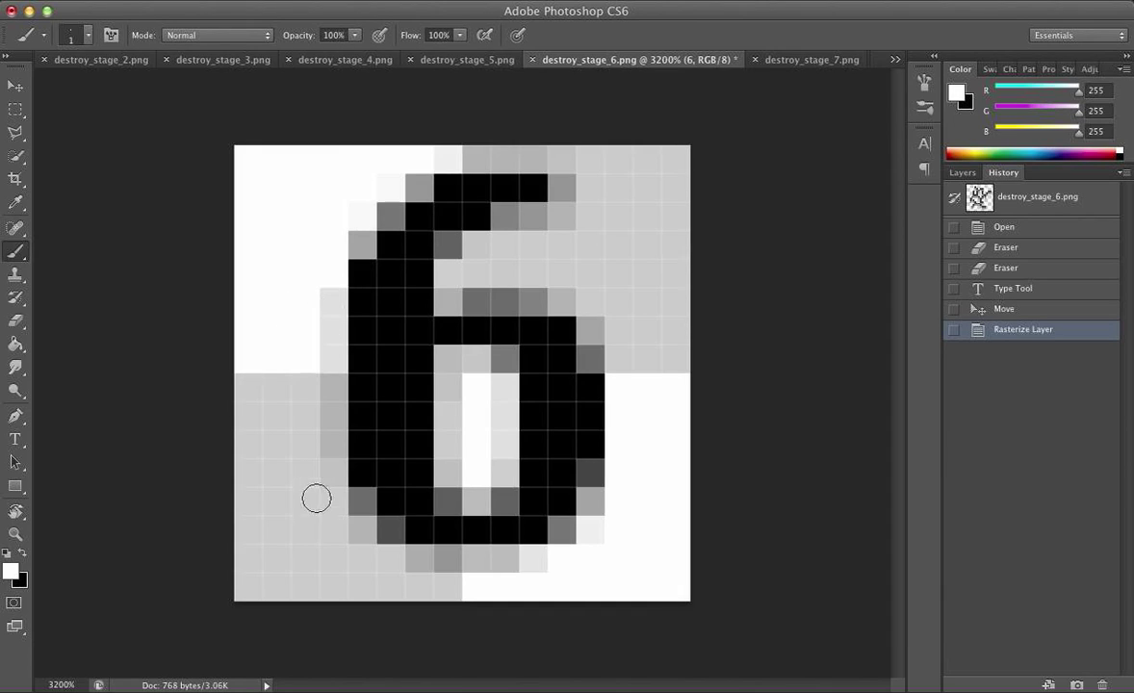
{"action": "left_click_drag", "start_coordinate": [330, 477], "coordinate": [329, 306]}
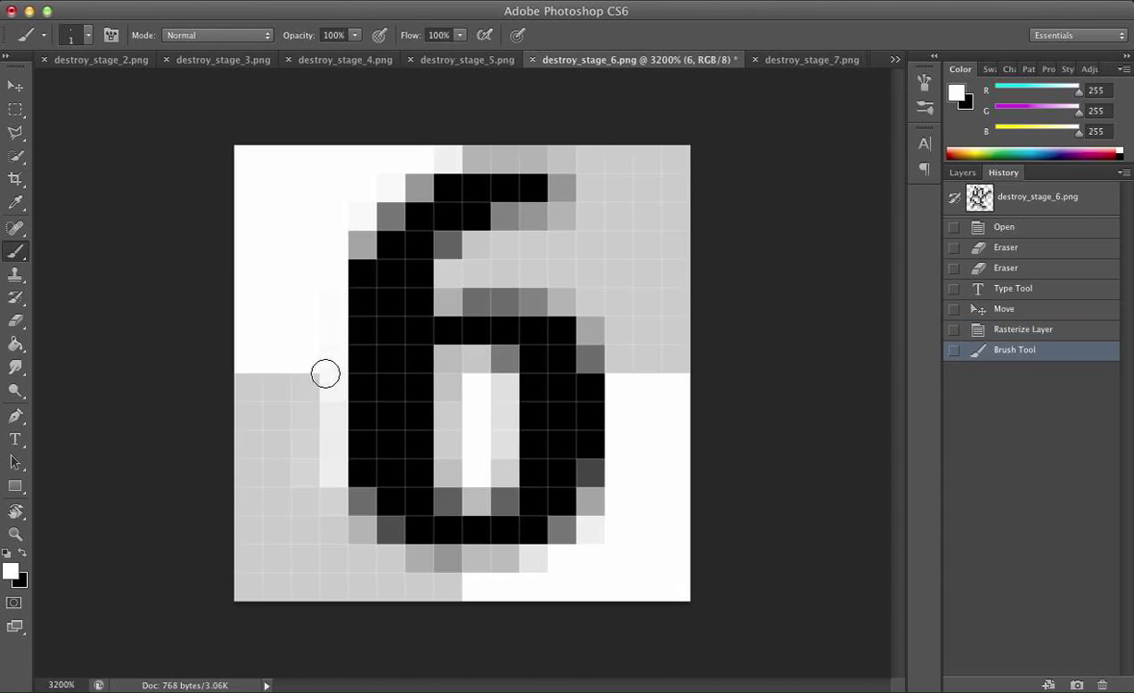
{"action": "mouse_move", "coordinate": [329, 449]}
{"action": "left_mouse_down"}
{"action": "mouse_move", "coordinate": [332, 480]}
{"action": "mouse_move", "coordinate": [331, 408]}
{"action": "left_mouse_up"}
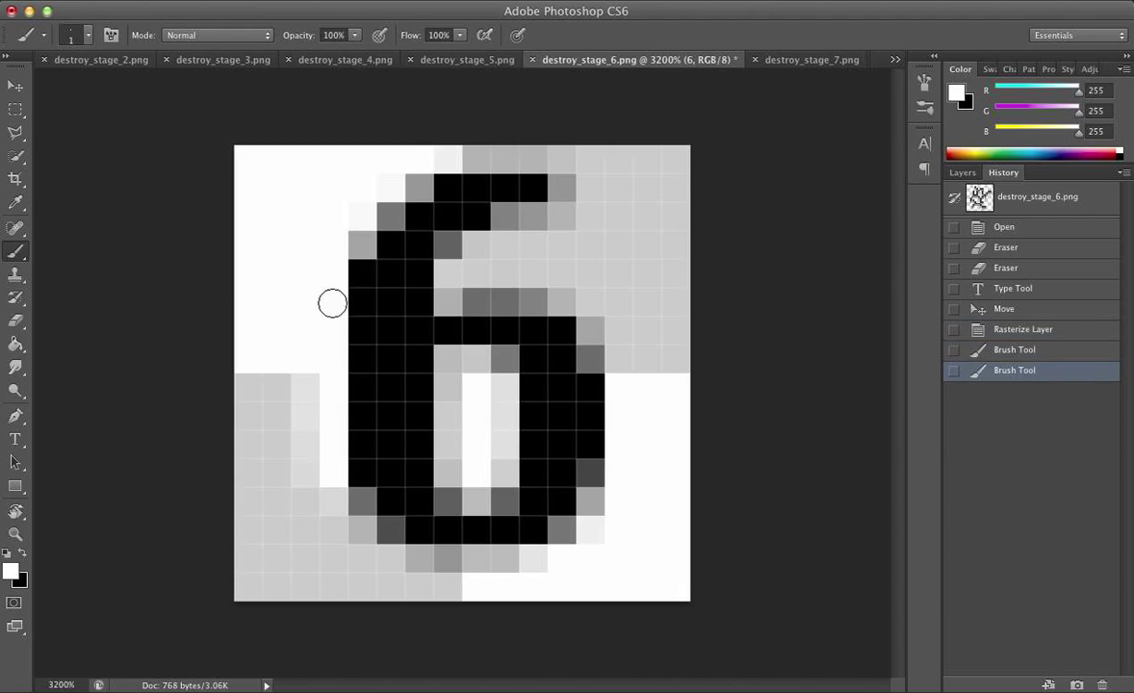
Dab white over the grey pixels stepping up the 6's upper-left curve to its top stroke.
{"action": "left_click", "coordinate": [357, 236]}
{"action": "left_click", "coordinate": [357, 240]}
{"action": "left_click", "coordinate": [357, 243]}
{"action": "left_click", "coordinate": [366, 231]}
{"action": "left_click", "coordinate": [372, 222]}
{"action": "left_click", "coordinate": [396, 212]}
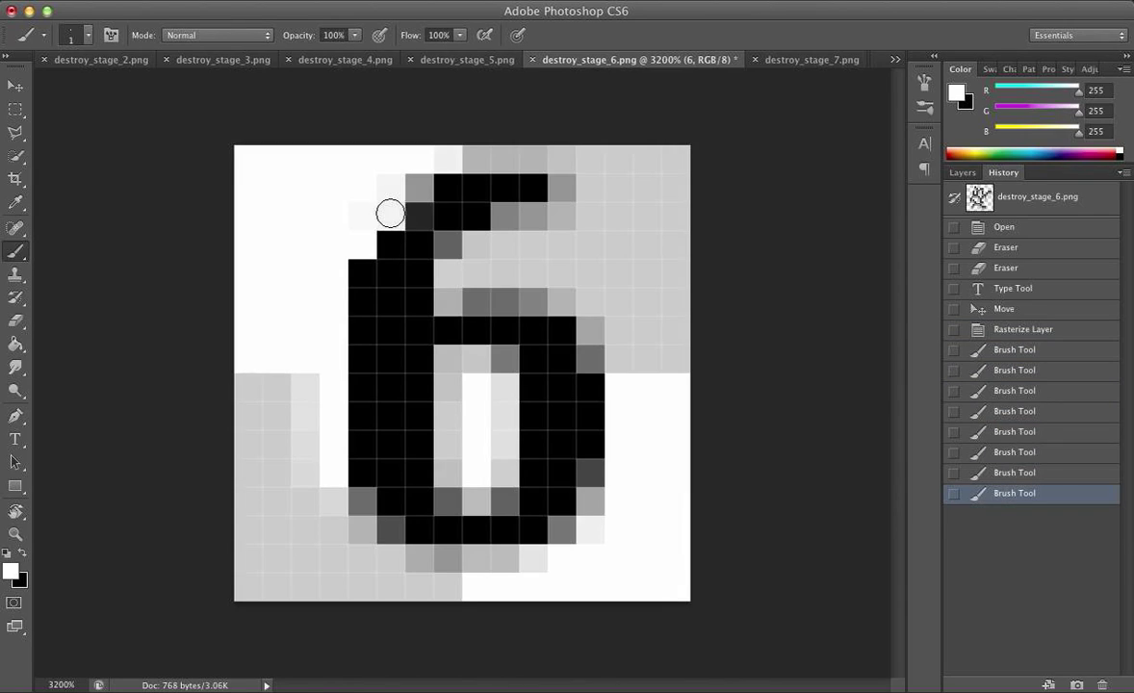
{"action": "left_click", "coordinate": [391, 211]}
{"action": "left_click", "coordinate": [408, 196]}
{"action": "left_click", "coordinate": [392, 216]}
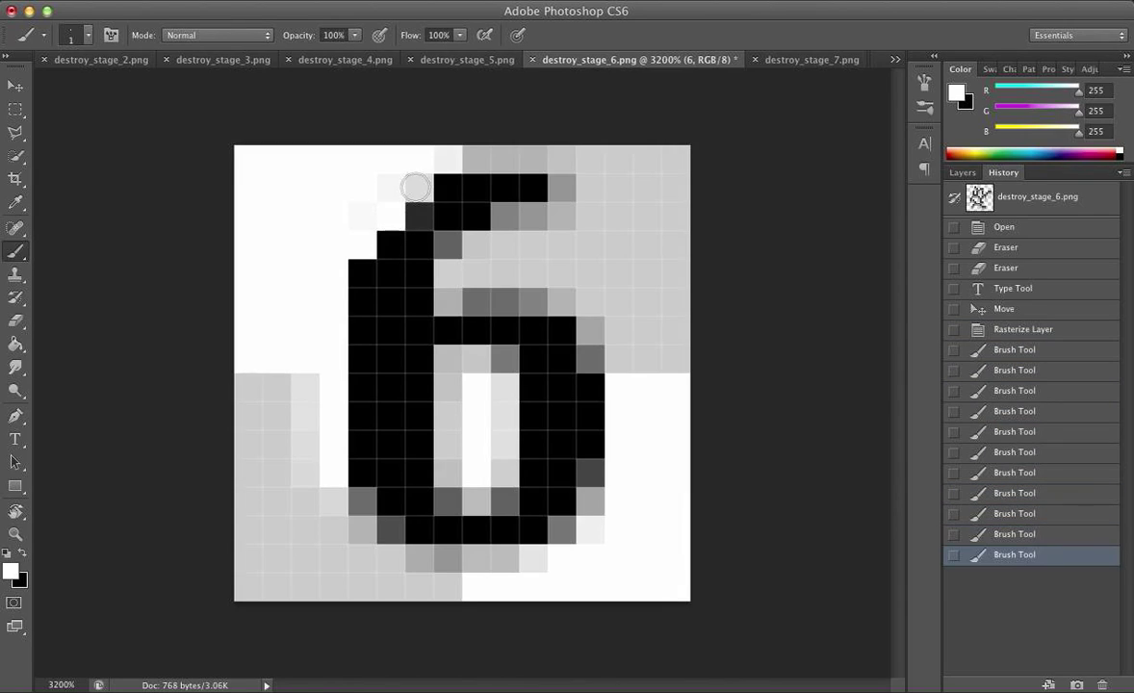
{"action": "left_click", "coordinate": [415, 188]}
{"action": "left_click", "coordinate": [415, 188]}
{"action": "left_click", "coordinate": [416, 187]}
{"action": "left_click", "coordinate": [419, 181]}
{"action": "left_click", "coordinate": [421, 180]}
Paint the white outline around the 6's top stroke, over and down the right of its bowl, and along its bottom edge.
{"action": "mouse_move", "coordinate": [453, 162]}
{"action": "left_mouse_down"}
{"action": "mouse_move", "coordinate": [566, 162]}
{"action": "mouse_move", "coordinate": [453, 159]}
{"action": "mouse_move", "coordinate": [575, 165]}
{"action": "mouse_move", "coordinate": [584, 184]}
{"action": "mouse_move", "coordinate": [557, 217]}
{"action": "mouse_move", "coordinate": [502, 215]}
{"action": "mouse_move", "coordinate": [565, 218]}
{"action": "left_mouse_up"}
{"action": "left_click", "coordinate": [583, 184]}
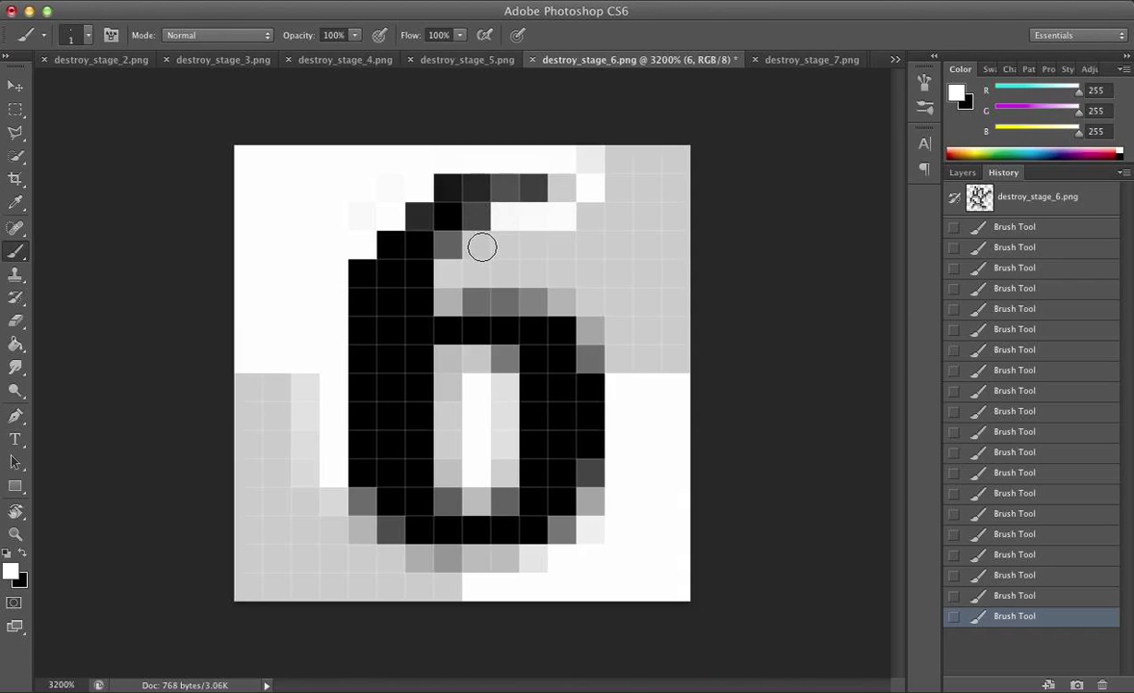
{"action": "mouse_move", "coordinate": [454, 273]}
{"action": "left_mouse_down"}
{"action": "mouse_move", "coordinate": [448, 302]}
{"action": "mouse_move", "coordinate": [588, 309]}
{"action": "mouse_move", "coordinate": [590, 359]}
{"action": "mouse_move", "coordinate": [590, 335]}
{"action": "mouse_move", "coordinate": [620, 388]}
{"action": "left_mouse_up"}
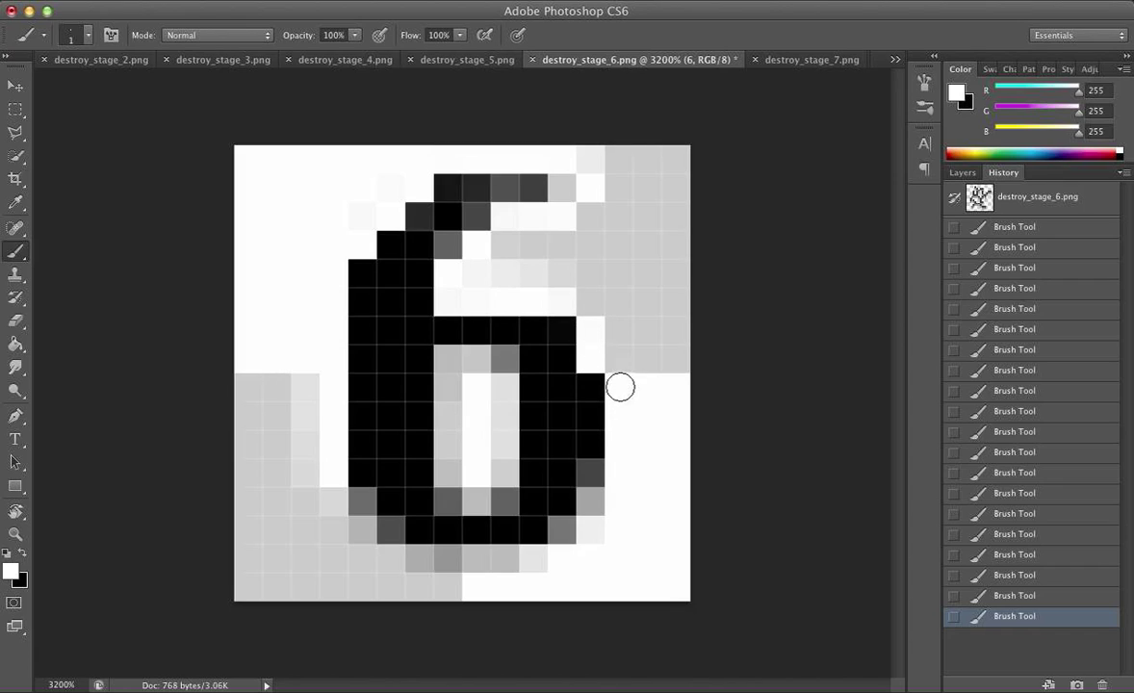
{"action": "mouse_move", "coordinate": [594, 478]}
{"action": "left_mouse_down"}
{"action": "mouse_move", "coordinate": [590, 509]}
{"action": "mouse_move", "coordinate": [591, 472]}
{"action": "mouse_move", "coordinate": [558, 552]}
{"action": "mouse_move", "coordinate": [417, 561]}
{"action": "mouse_move", "coordinate": [537, 559]}
{"action": "mouse_move", "coordinate": [397, 554]}
{"action": "mouse_move", "coordinate": [397, 536]}
{"action": "mouse_move", "coordinate": [361, 499]}
{"action": "left_mouse_up"}
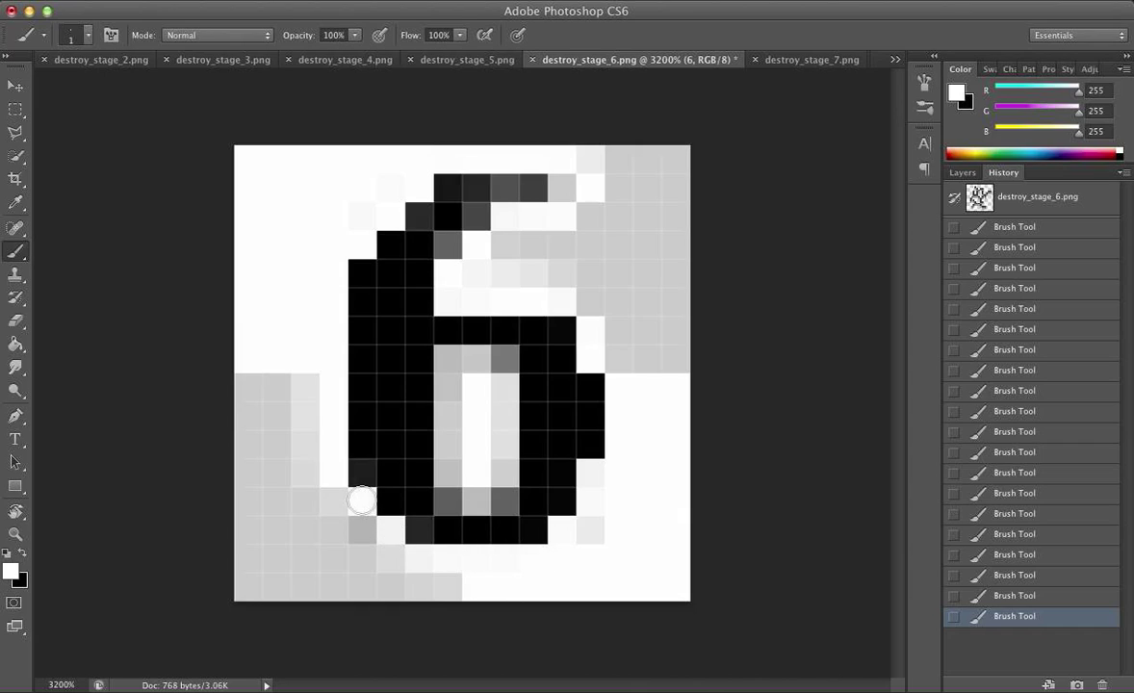
Paint the lightened pixels of the 6's lower-left edge, upper curve and top stroke black, including the stroke's tip.
{"action": "key", "text": "x"}
{"action": "left_click", "coordinate": [363, 470]}
{"action": "left_click", "coordinate": [423, 523]}
{"action": "left_click", "coordinate": [425, 229]}
{"action": "left_click", "coordinate": [439, 237]}
{"action": "left_click_drag", "start_coordinate": [446, 234], "coordinate": [467, 217]}
{"action": "left_click", "coordinate": [505, 191]}
{"action": "left_click", "coordinate": [447, 239]}
{"action": "left_click", "coordinate": [559, 189]}
{"action": "left_click", "coordinate": [559, 190]}
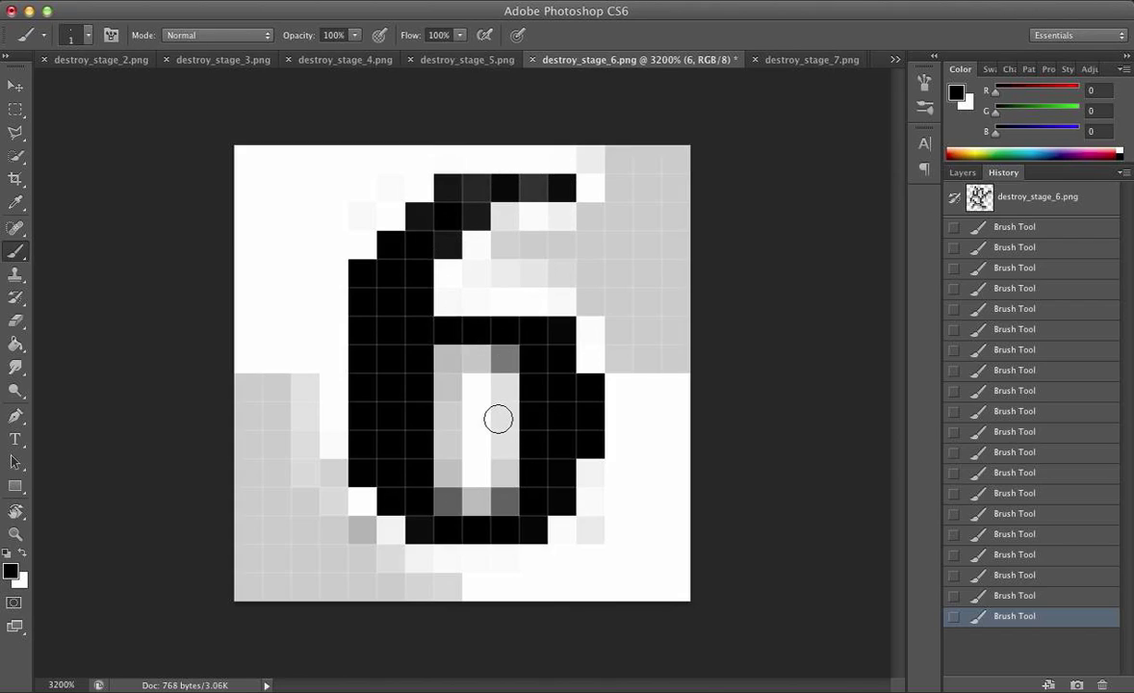
Try erasing inside the 6's bowl opening and step the history back to the first eraser stroke.
{"action": "key", "text": "e"}
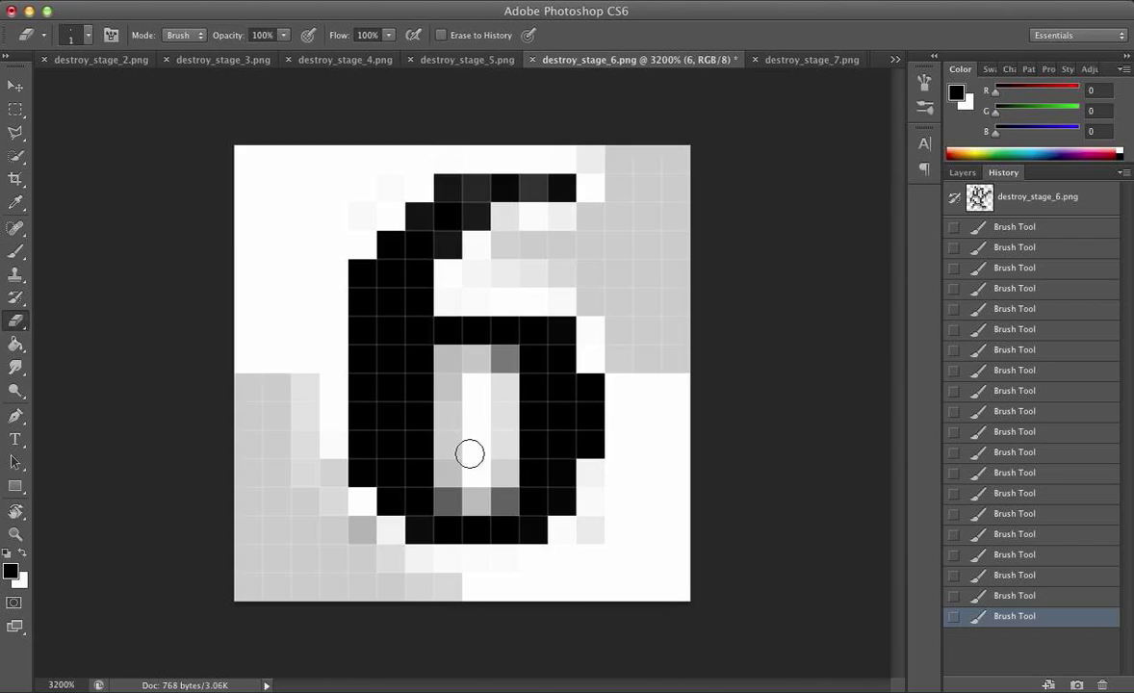
{"action": "left_click", "coordinate": [464, 387]}
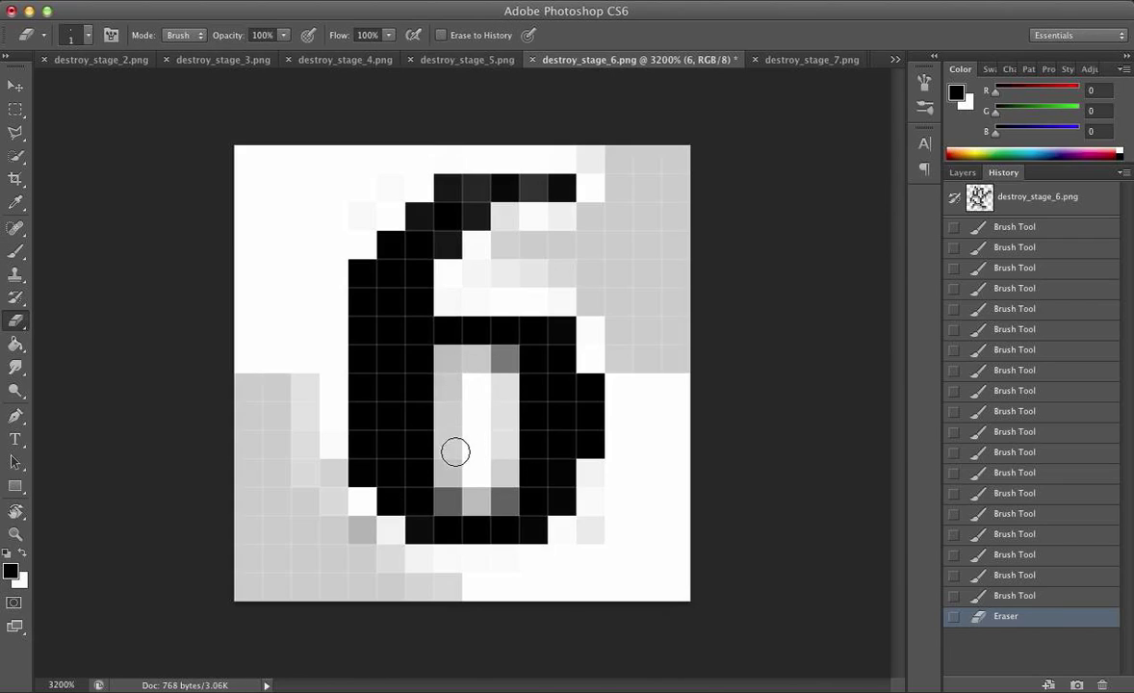
{"action": "mouse_move", "coordinate": [488, 482]}
{"action": "left_mouse_down"}
{"action": "mouse_move", "coordinate": [488, 361]}
{"action": "mouse_move", "coordinate": [487, 392]}
{"action": "left_mouse_up"}
{"action": "left_click", "coordinate": [1037, 596]}
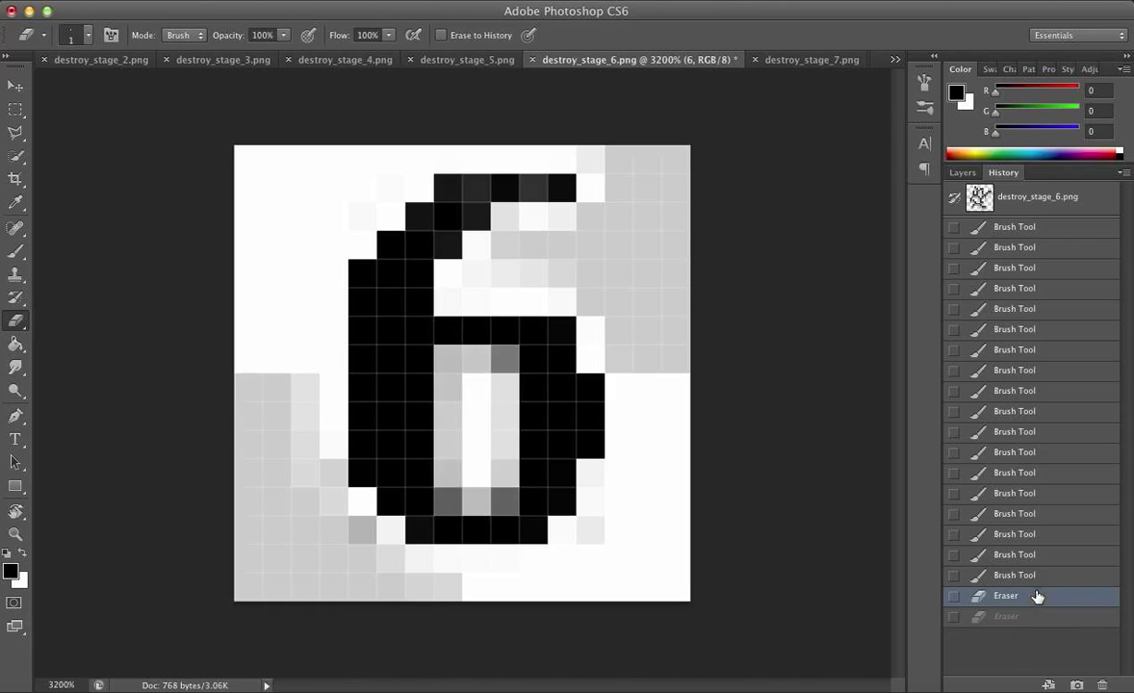
{"action": "left_click", "coordinate": [1008, 564]}
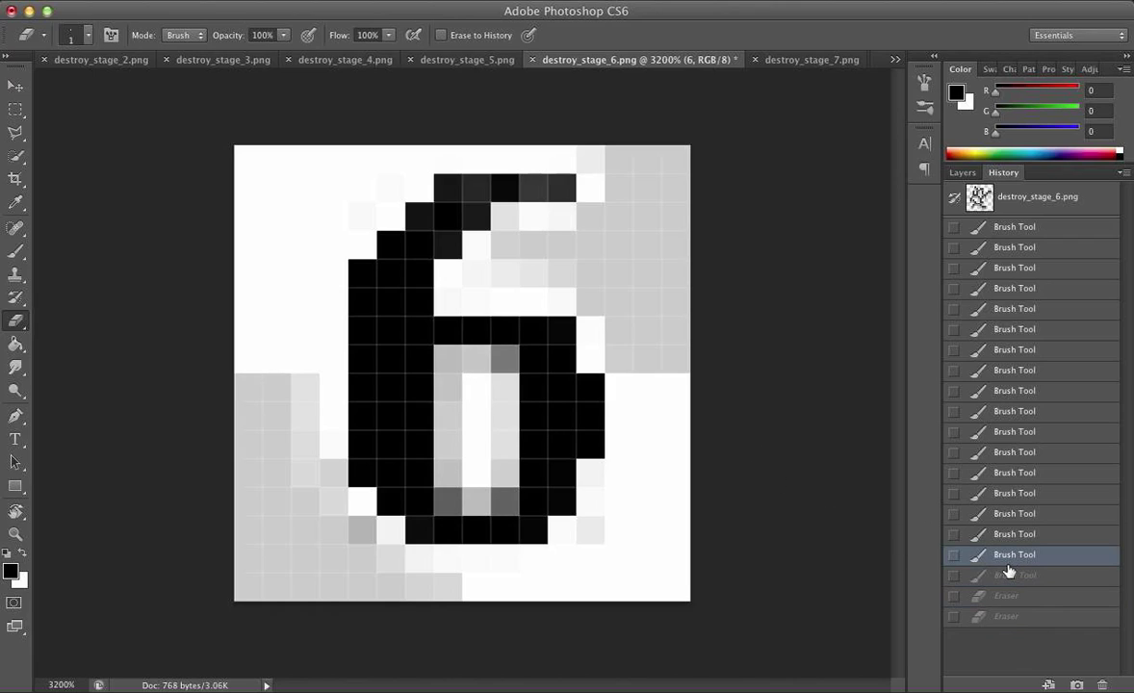
{"action": "left_click", "coordinate": [1020, 598]}
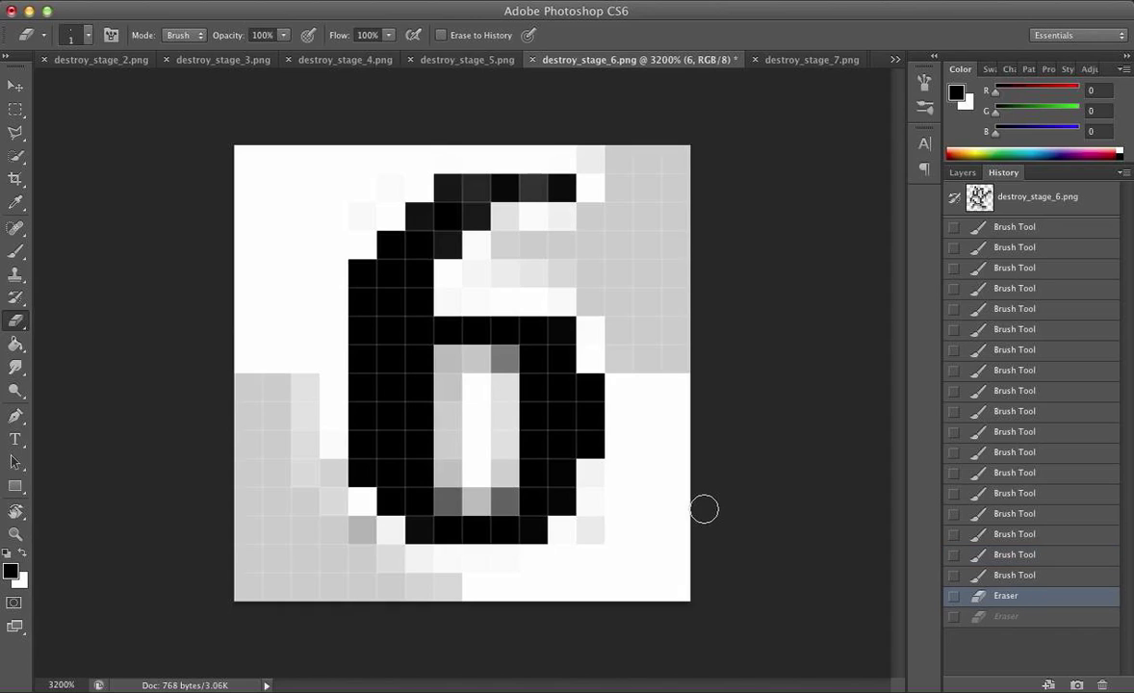
Try black Paint Bucket fills on both sides of the 6, and revert the image to the eraser state.
{"action": "key", "text": "g"}
{"action": "left_click", "coordinate": [674, 349]}
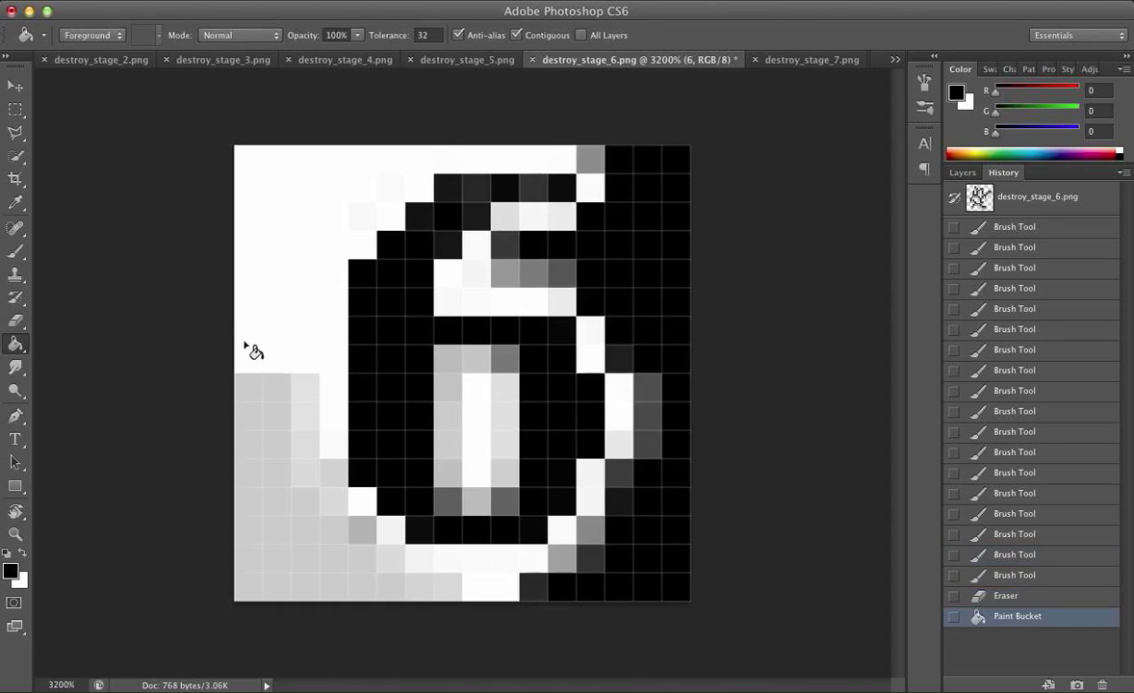
{"action": "left_click", "coordinate": [267, 336]}
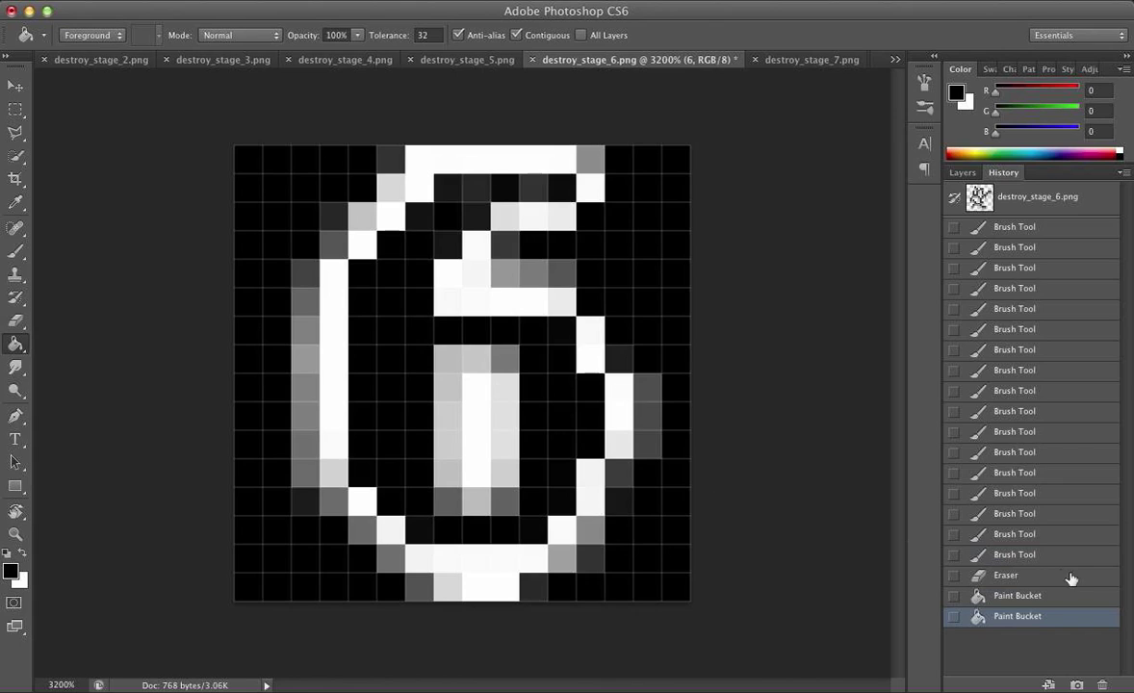
{"action": "left_click", "coordinate": [1067, 596]}
{"action": "left_click", "coordinate": [1007, 575]}
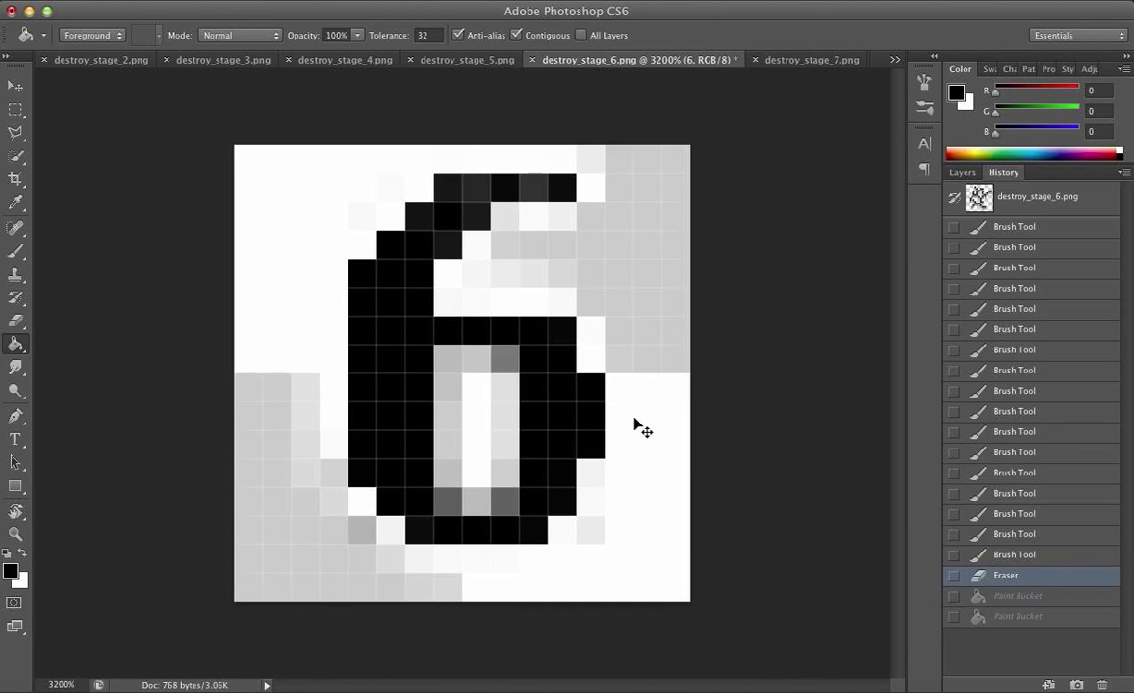
Save the image as a PNG named destroy_stage_6.png in the blocks folder, replacing the existing file.
{"action": "key", "text": "super+shift+s"}
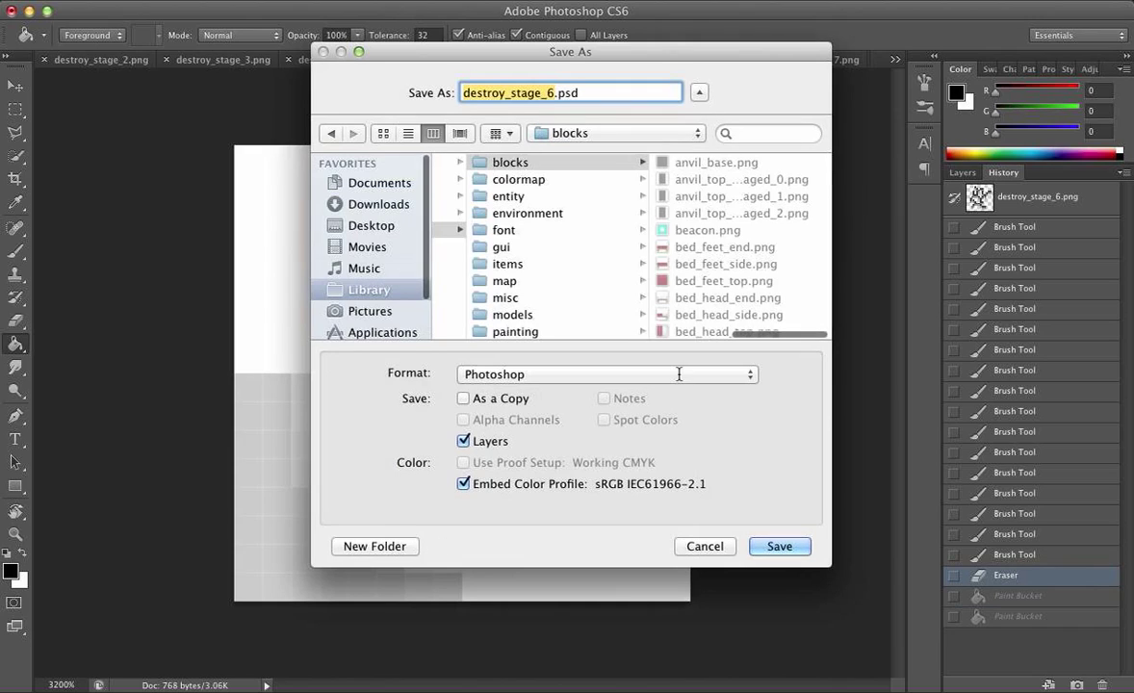
{"action": "left_click", "coordinate": [751, 373]}
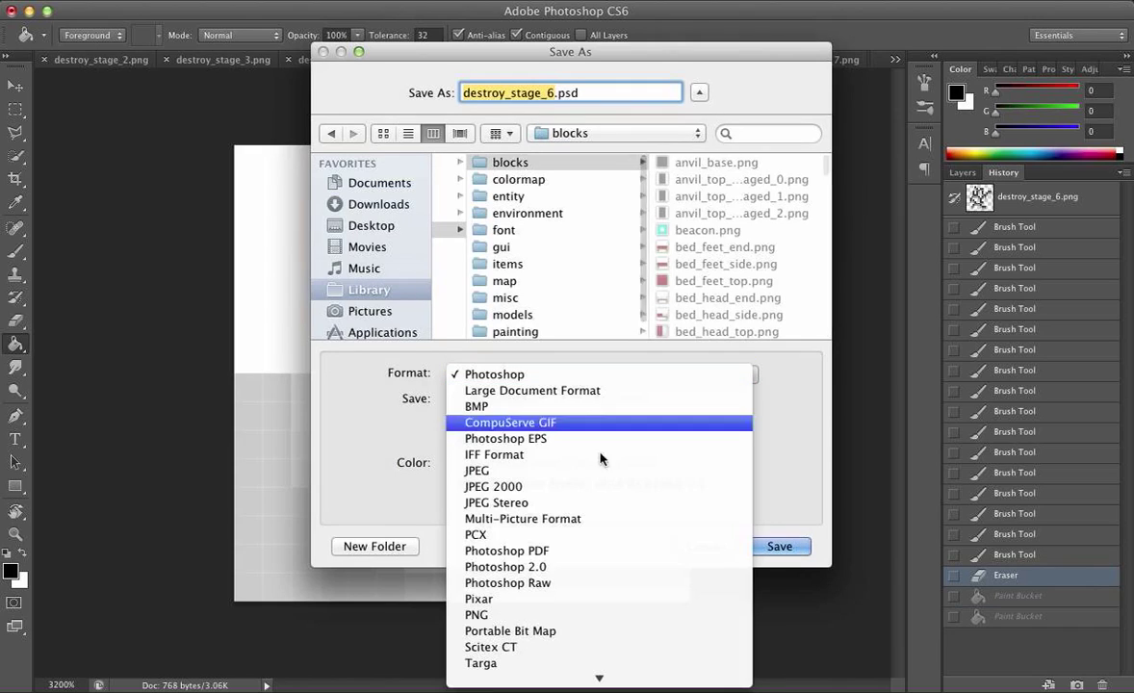
{"action": "left_click", "coordinate": [560, 615]}
{"action": "left_click", "coordinate": [586, 94]}
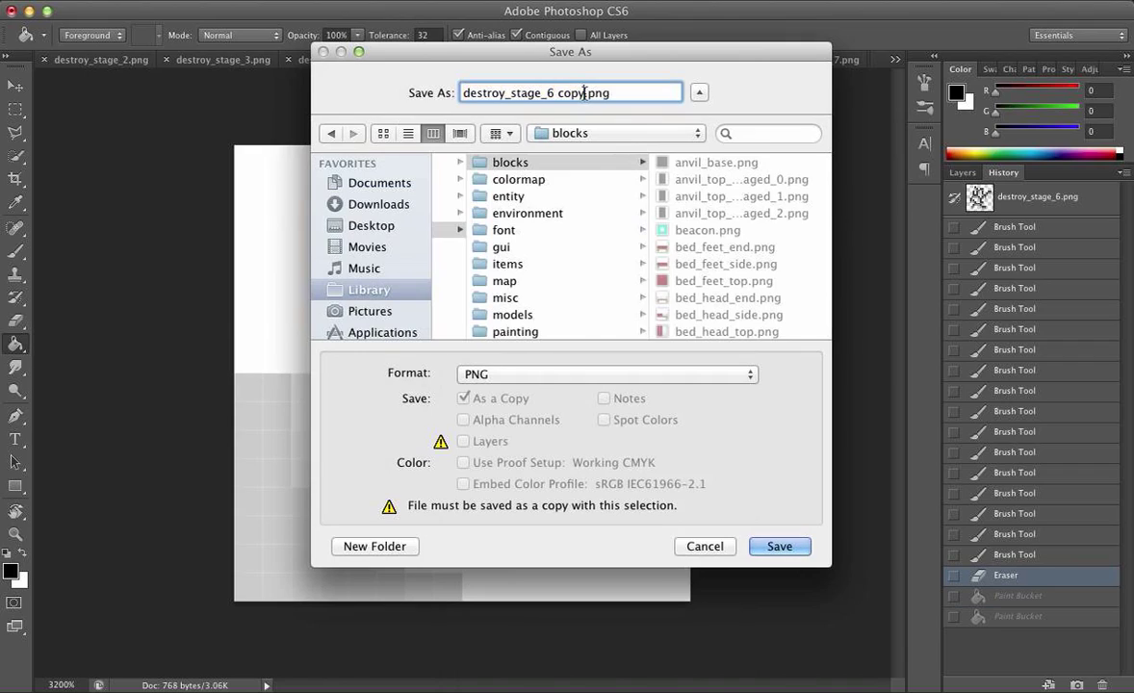
{"action": "key", "text": "BackSpace"}
{"action": "key", "text": "BackSpace"}
{"action": "key", "text": "BackSpace"}
{"action": "key", "text": "BackSpace"}
{"action": "key", "text": "BackSpace"}
{"action": "key", "text": "Return"}
{"action": "left_click", "coordinate": [718, 163]}
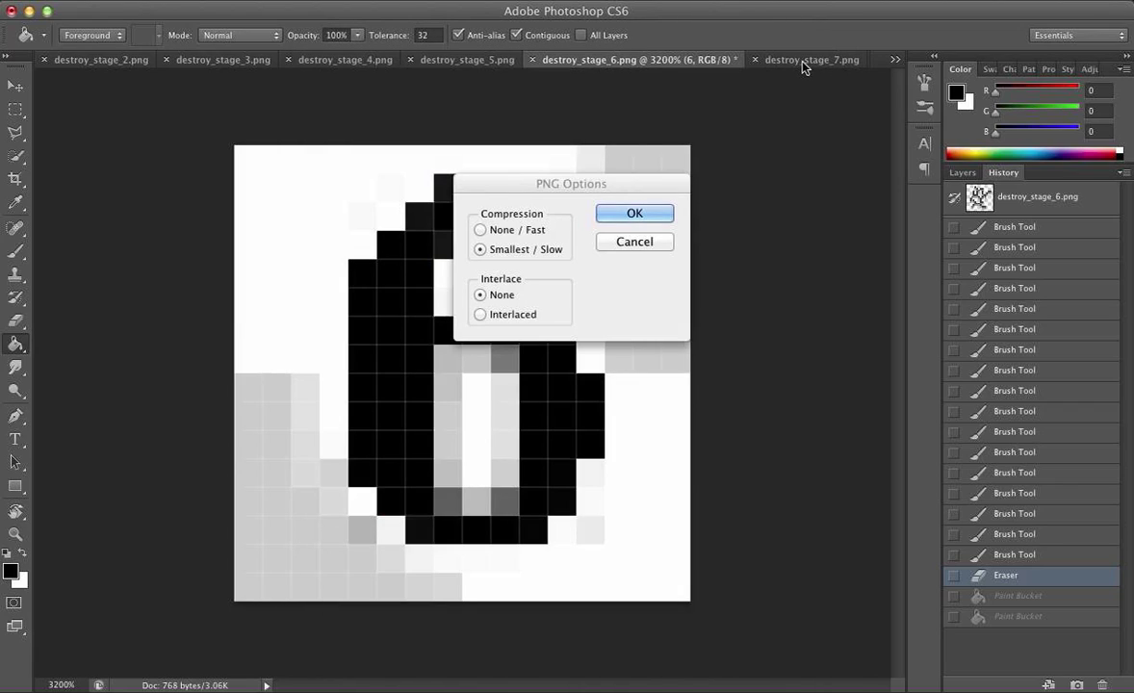
{"action": "left_click", "coordinate": [635, 214]}
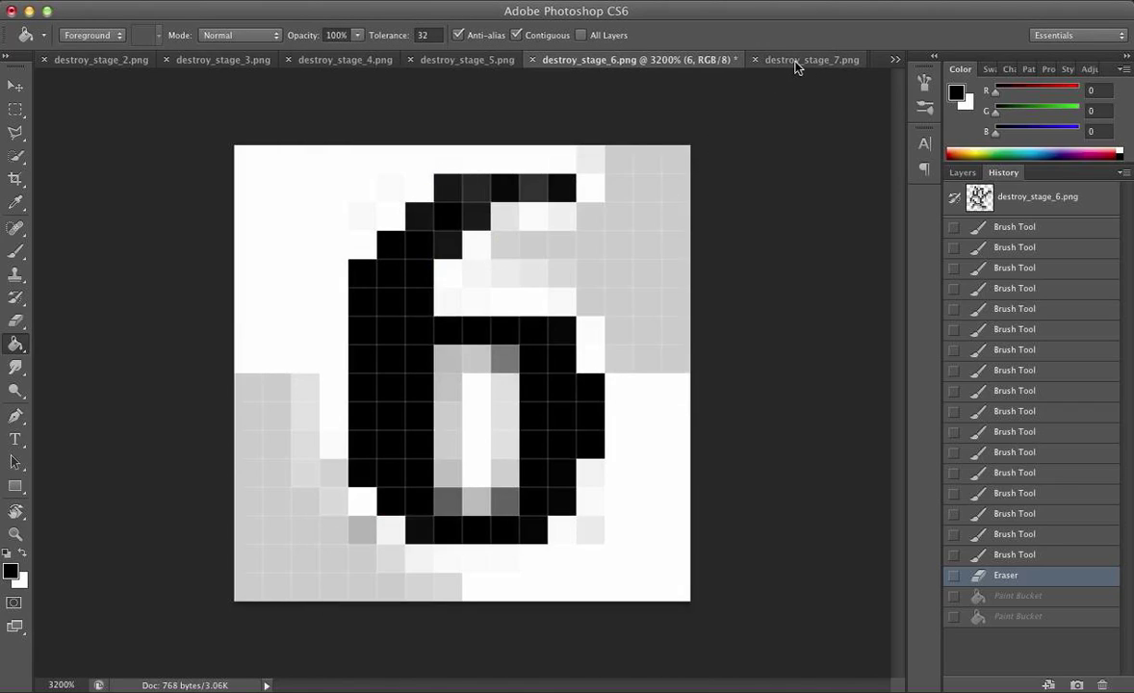
Switch to destroy_stage_7.png and paint a white outline down the left edge of the 7's lower stem.
{"action": "left_click", "coordinate": [797, 61]}
{"action": "key", "text": "e"}
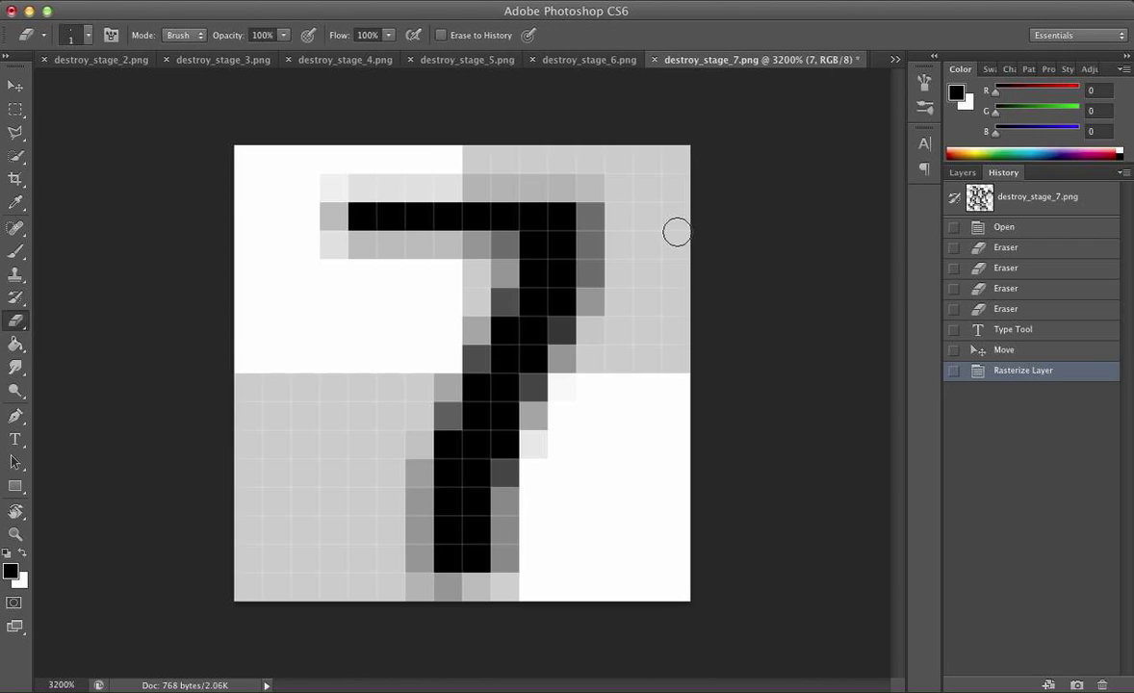
{"action": "left_click", "coordinate": [677, 232]}
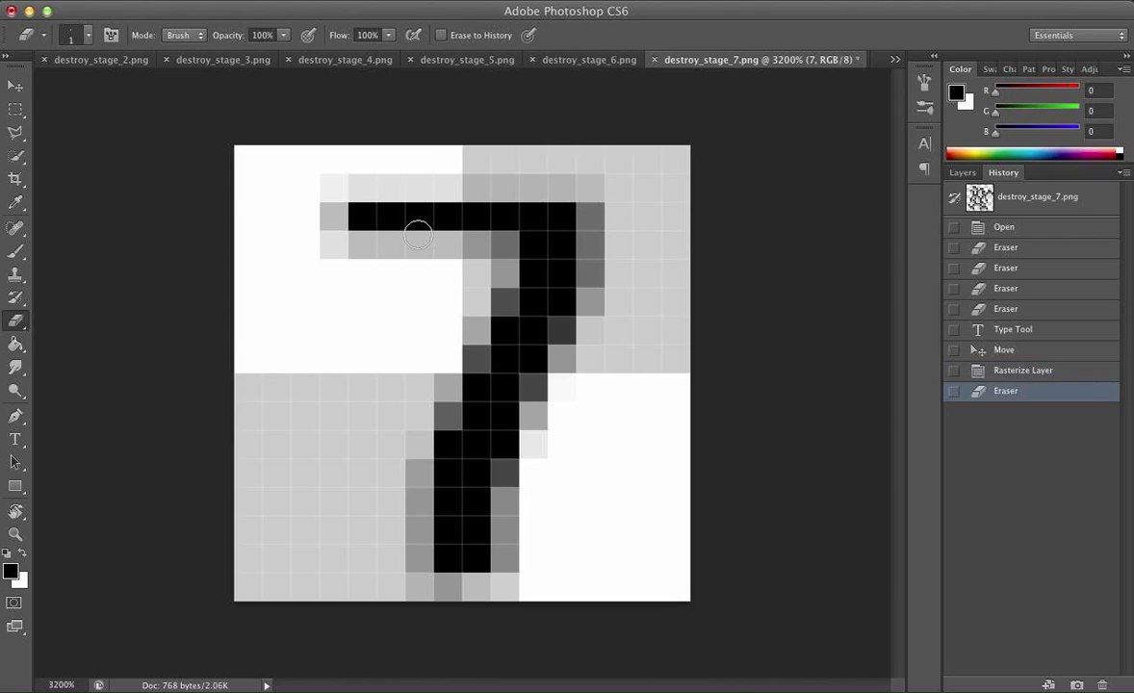
{"action": "key", "text": "b"}
{"action": "key", "text": "x"}
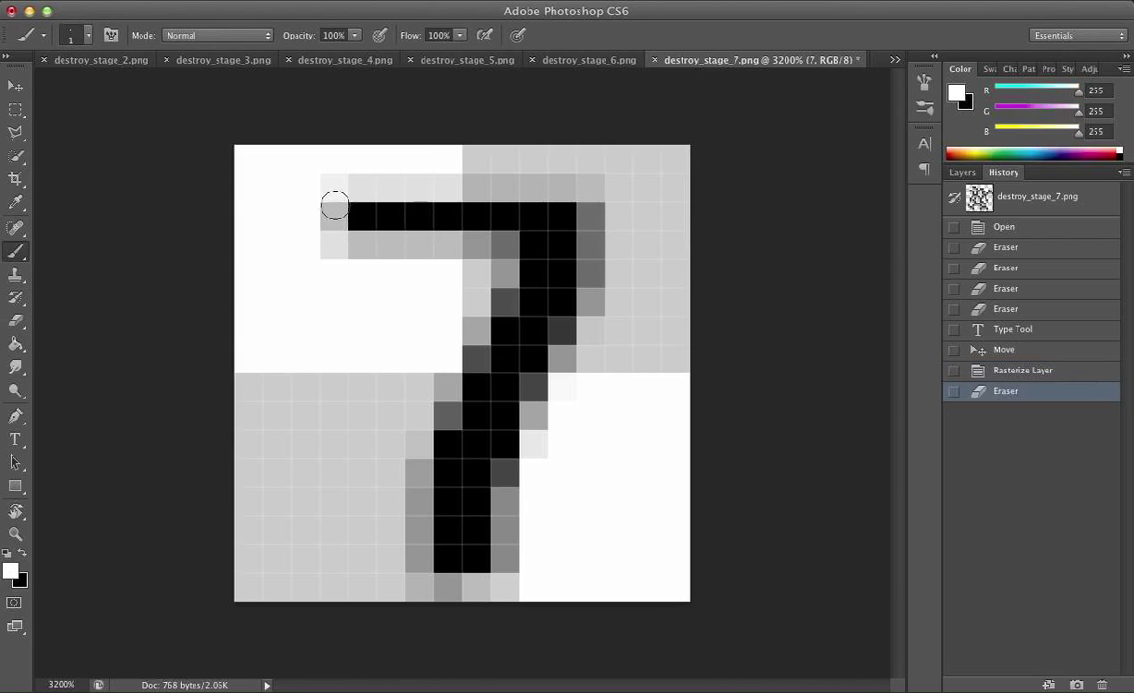
{"action": "mouse_move", "coordinate": [412, 475]}
{"action": "left_mouse_down"}
{"action": "mouse_move", "coordinate": [411, 591]}
{"action": "mouse_move", "coordinate": [421, 531]}
{"action": "left_mouse_up"}
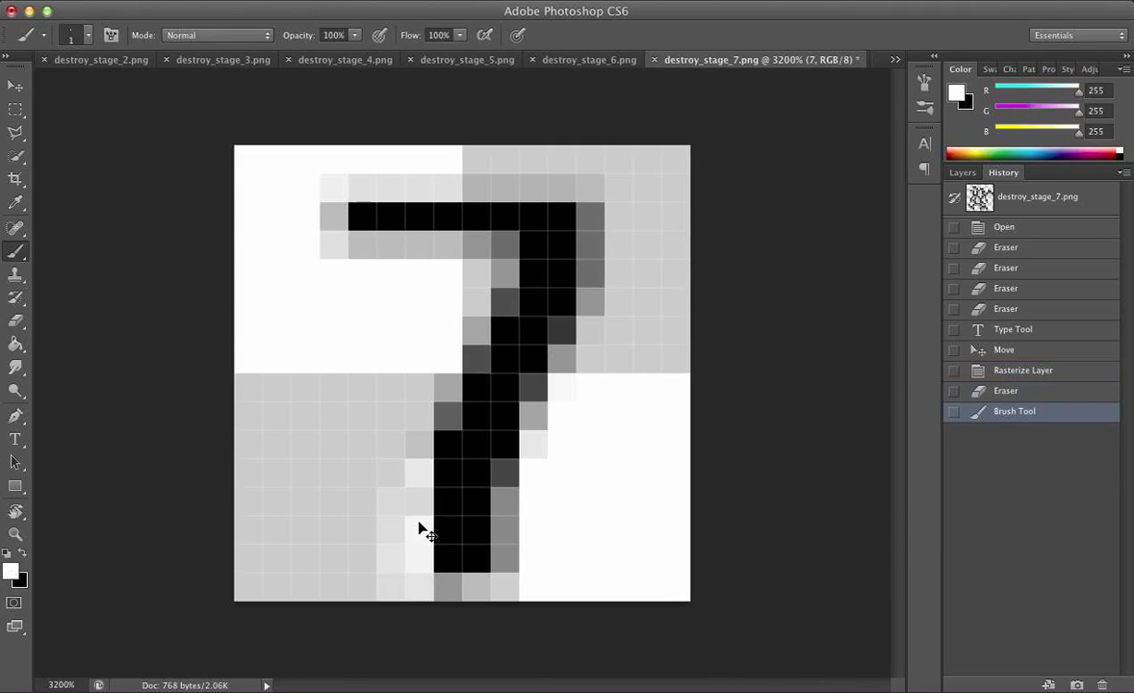
{"action": "key", "text": "super+z"}
{"action": "left_click_drag", "start_coordinate": [418, 475], "coordinate": [417, 565]}
{"action": "left_click_drag", "start_coordinate": [417, 560], "coordinate": [418, 444]}
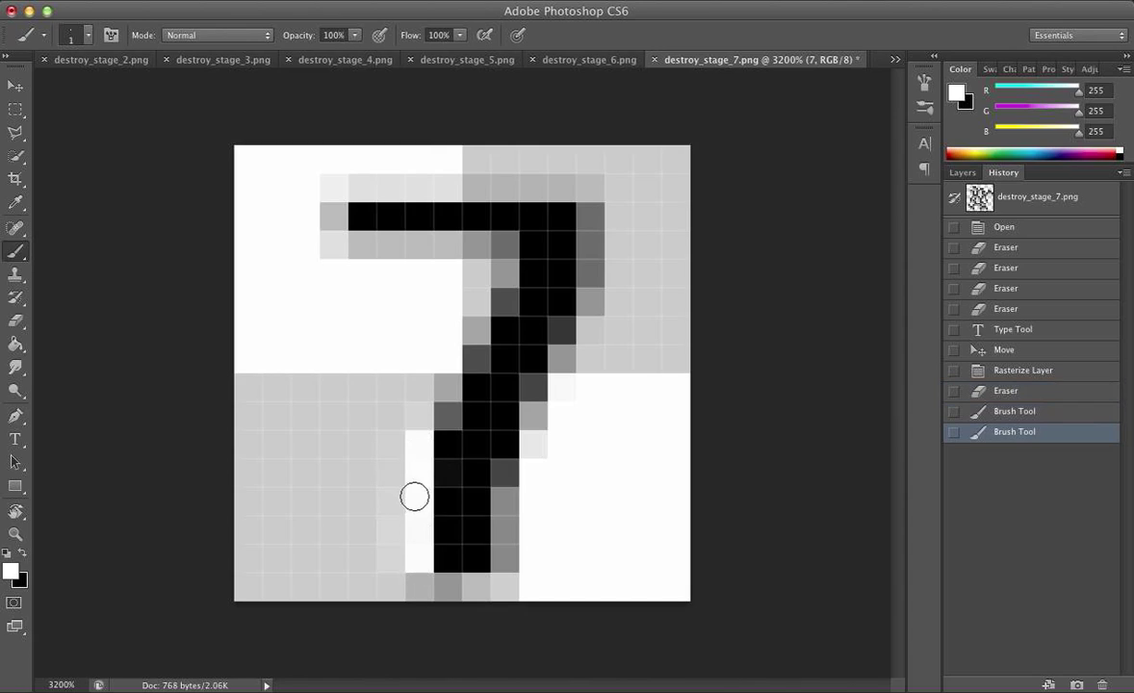
{"action": "left_click", "coordinate": [415, 569]}
Paint the white outline along the bottom of the 7's stem and up the right edge of its stem.
{"action": "left_click", "coordinate": [454, 589]}
{"action": "left_click", "coordinate": [478, 589]}
{"action": "left_click", "coordinate": [475, 585]}
{"action": "left_click", "coordinate": [447, 585]}
{"action": "mouse_move", "coordinate": [507, 556]}
{"action": "left_mouse_down"}
{"action": "mouse_move", "coordinate": [506, 465]}
{"action": "mouse_move", "coordinate": [507, 552]}
{"action": "left_mouse_up"}
{"action": "mouse_move", "coordinate": [506, 536]}
{"action": "left_mouse_down"}
{"action": "mouse_move", "coordinate": [506, 466]}
{"action": "mouse_move", "coordinate": [539, 438]}
{"action": "mouse_move", "coordinate": [534, 386]}
{"action": "mouse_move", "coordinate": [535, 447]}
{"action": "mouse_move", "coordinate": [536, 387]}
{"action": "left_mouse_up"}
{"action": "left_click", "coordinate": [556, 363]}
{"action": "left_click", "coordinate": [557, 362]}
{"action": "left_click", "coordinate": [557, 362]}
Paint the white outline around the 7's upper right edge and top bar, continuing down the left edge of its diagonal.
{"action": "mouse_move", "coordinate": [597, 330]}
{"action": "left_mouse_down"}
{"action": "mouse_move", "coordinate": [587, 314]}
{"action": "mouse_move", "coordinate": [595, 210]}
{"action": "left_mouse_up"}
{"action": "left_click_drag", "start_coordinate": [592, 293], "coordinate": [593, 337]}
{"action": "mouse_move", "coordinate": [565, 182]}
{"action": "left_mouse_down"}
{"action": "mouse_move", "coordinate": [357, 189]}
{"action": "mouse_move", "coordinate": [562, 185]}
{"action": "mouse_move", "coordinate": [547, 184]}
{"action": "left_mouse_up"}
{"action": "left_click", "coordinate": [331, 221]}
{"action": "left_click", "coordinate": [331, 221]}
{"action": "mouse_move", "coordinate": [377, 257]}
{"action": "left_mouse_down"}
{"action": "mouse_move", "coordinate": [510, 246]}
{"action": "mouse_move", "coordinate": [367, 248]}
{"action": "left_mouse_up"}
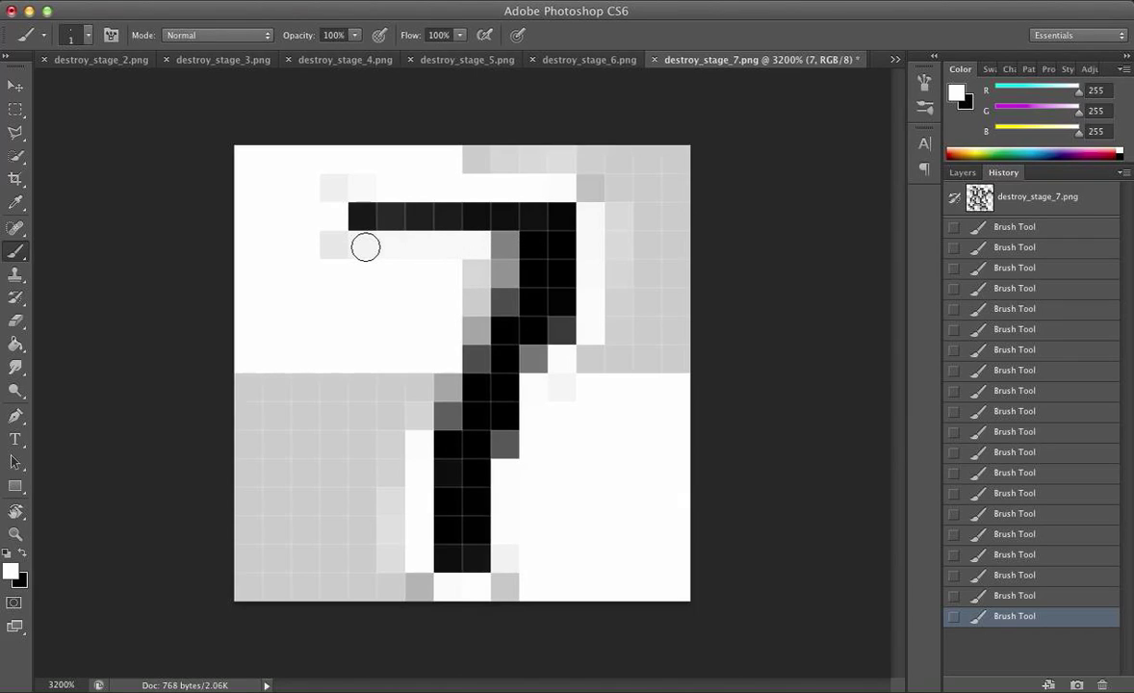
{"action": "mouse_move", "coordinate": [501, 249]}
{"action": "left_mouse_down"}
{"action": "mouse_move", "coordinate": [471, 300]}
{"action": "mouse_move", "coordinate": [473, 355]}
{"action": "mouse_move", "coordinate": [463, 377]}
{"action": "mouse_move", "coordinate": [461, 363]}
{"action": "mouse_move", "coordinate": [448, 376]}
{"action": "mouse_move", "coordinate": [444, 417]}
{"action": "mouse_move", "coordinate": [427, 415]}
{"action": "mouse_move", "coordinate": [453, 413]}
{"action": "mouse_move", "coordinate": [478, 352]}
{"action": "mouse_move", "coordinate": [527, 309]}
{"action": "mouse_move", "coordinate": [483, 277]}
{"action": "left_mouse_up"}
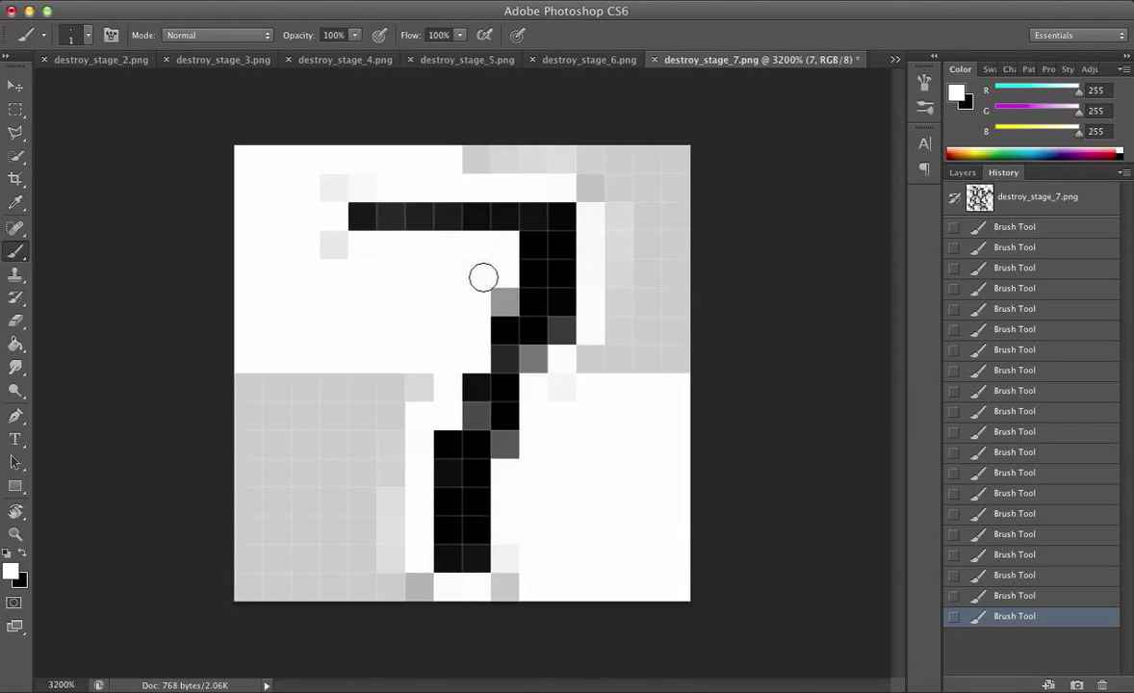
{"action": "left_click", "coordinate": [502, 294]}
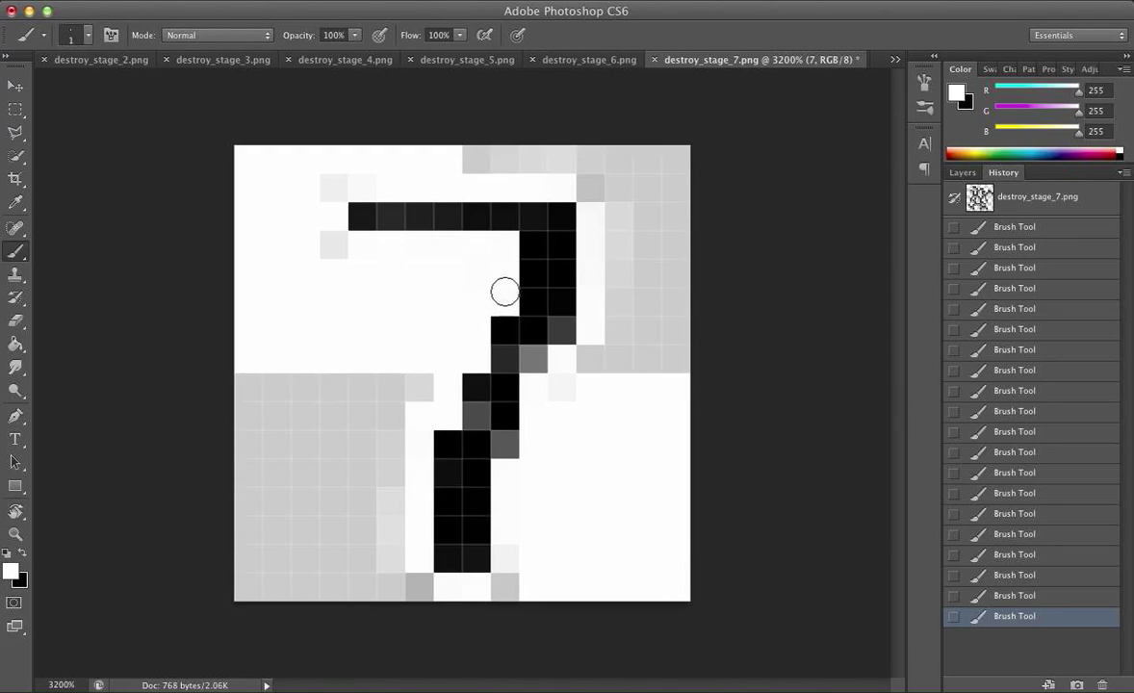
Repaint the lightened pixels along the 7's diagonal stem black.
{"action": "key", "text": "x"}
{"action": "left_click", "coordinate": [504, 305]}
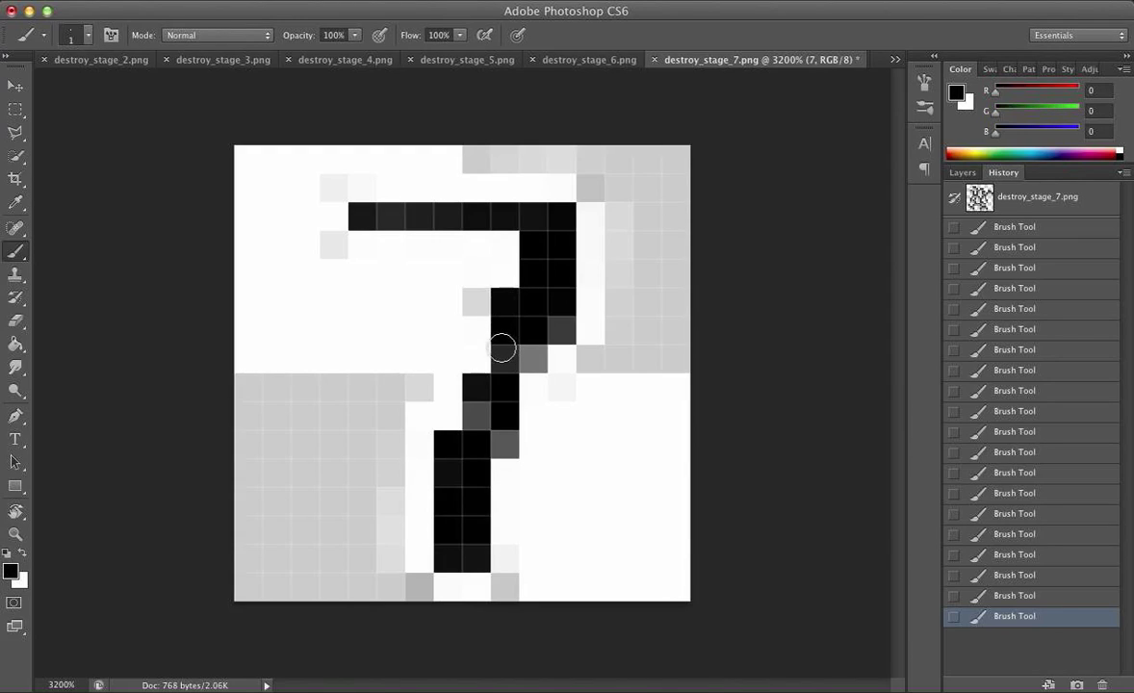
{"action": "left_click", "coordinate": [475, 413]}
{"action": "left_click", "coordinate": [495, 435]}
{"action": "left_click", "coordinate": [498, 430]}
{"action": "left_click", "coordinate": [514, 359]}
{"action": "left_click", "coordinate": [523, 359]}
{"action": "left_click", "coordinate": [527, 358]}
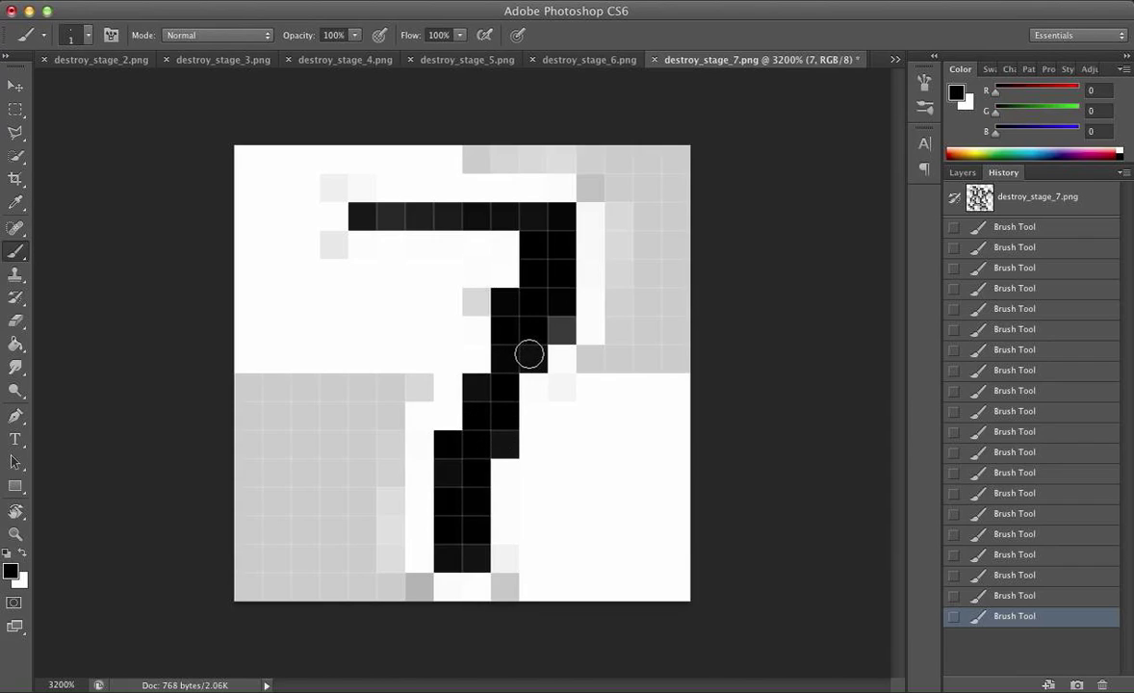
{"action": "left_click", "coordinate": [552, 331]}
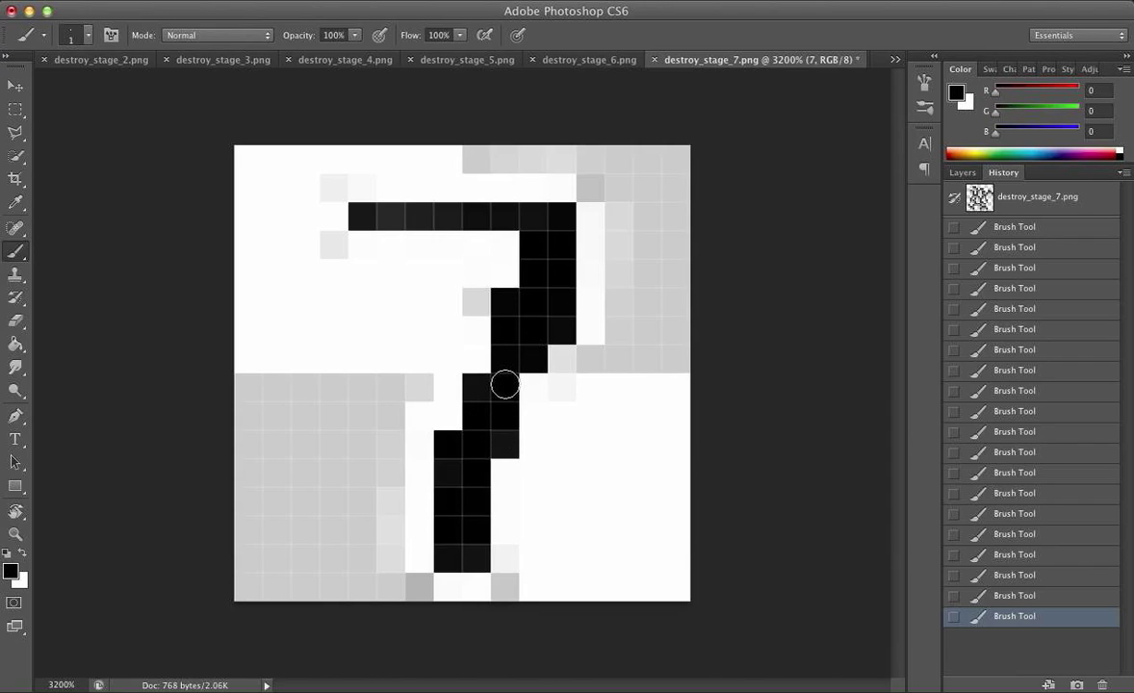
Try black Paint Bucket fills on both sides of the 7, and revert the image to the last brush stroke.
{"action": "key", "text": "g"}
{"action": "left_click", "coordinate": [349, 406]}
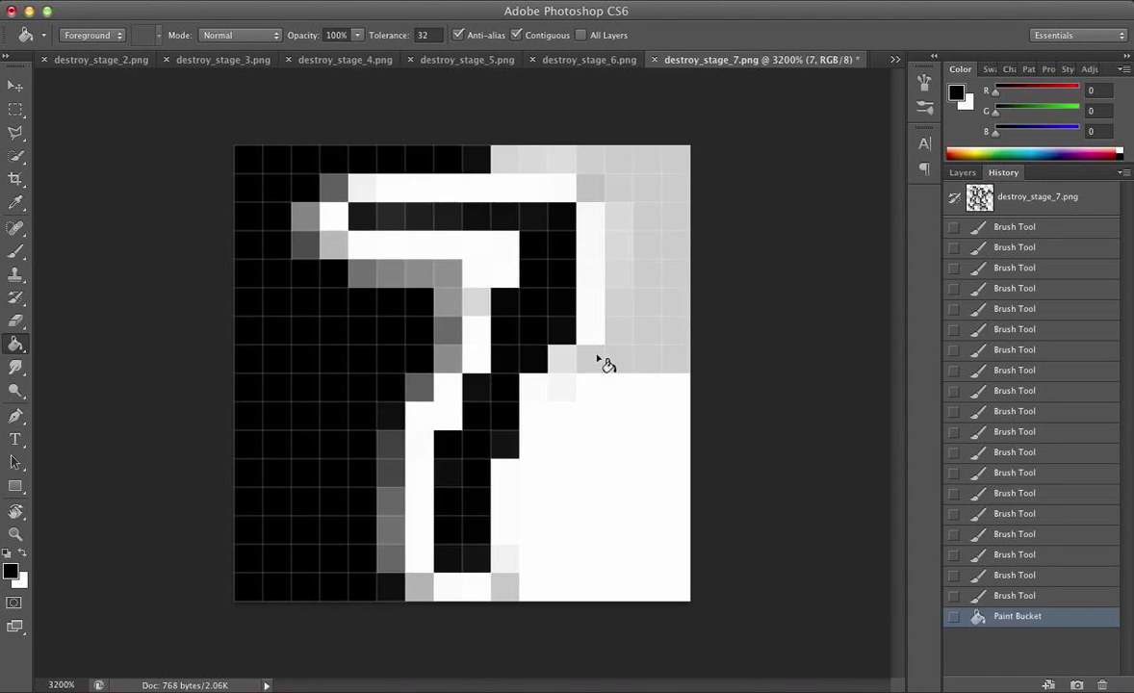
{"action": "left_click", "coordinate": [663, 355]}
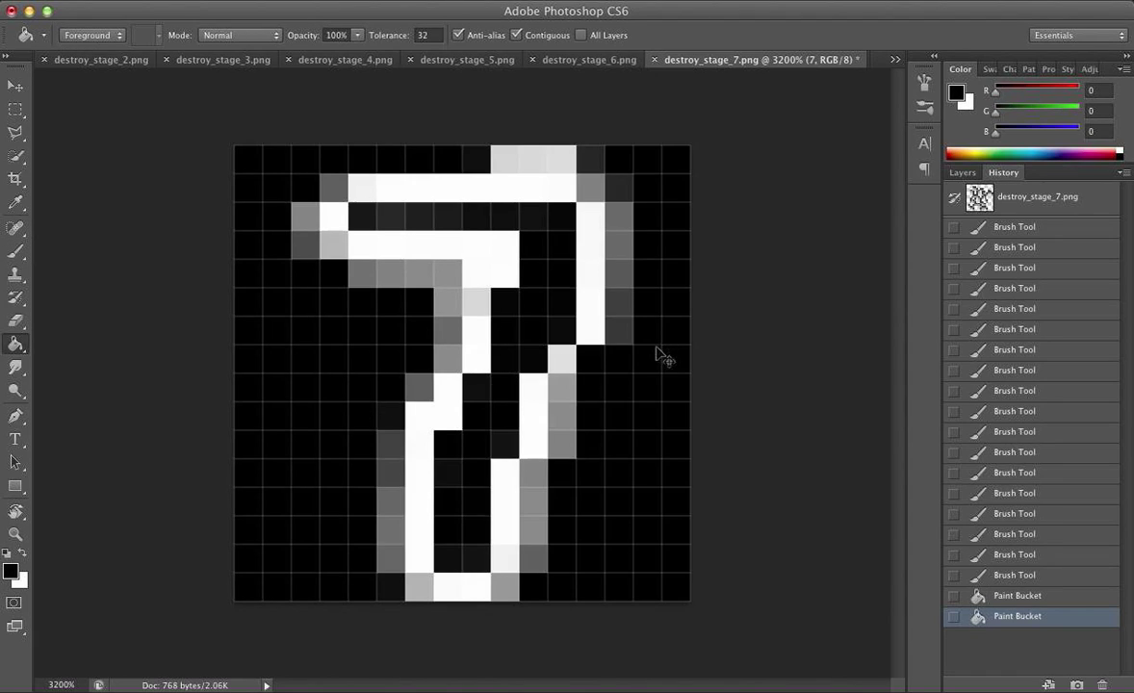
{"action": "key", "text": "super+z"}
{"action": "left_click", "coordinate": [1007, 596]}
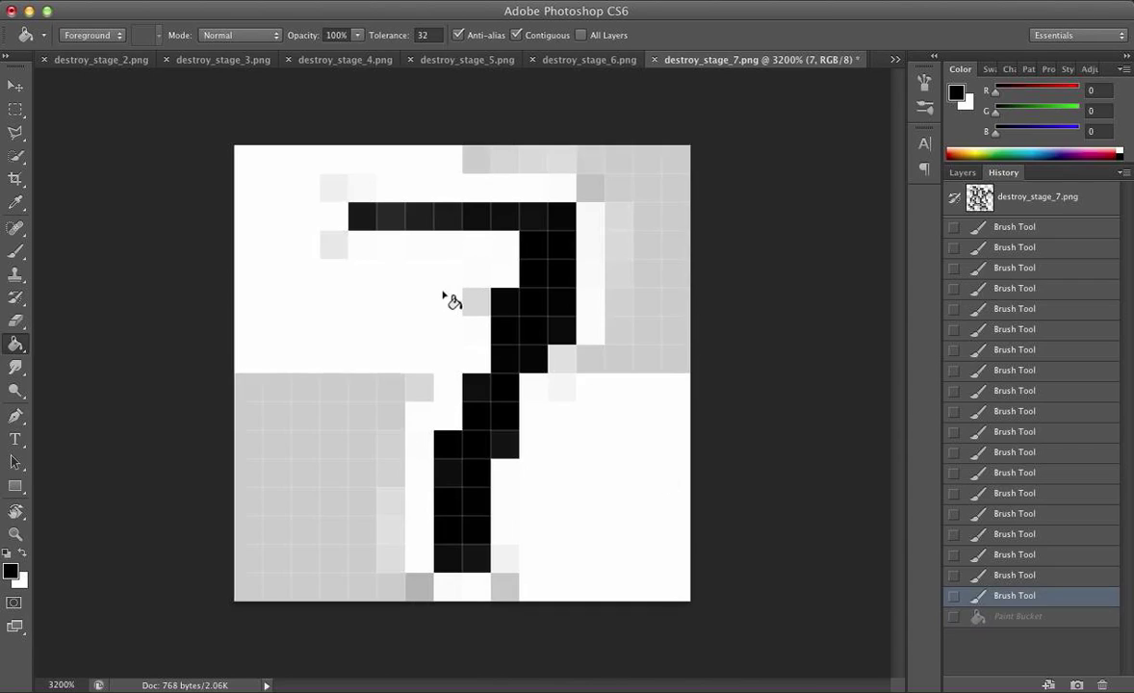
Paint the lightened pixels of the 7's top bar solid black with the Brush tool.
{"action": "key", "text": "b"}
{"action": "left_click_drag", "start_coordinate": [361, 213], "coordinate": [500, 216]}
Save the image as a PNG named destroy_stage_7.png in the blocks folder, replacing the existing file.
{"action": "left_click", "coordinate": [140, 1]}
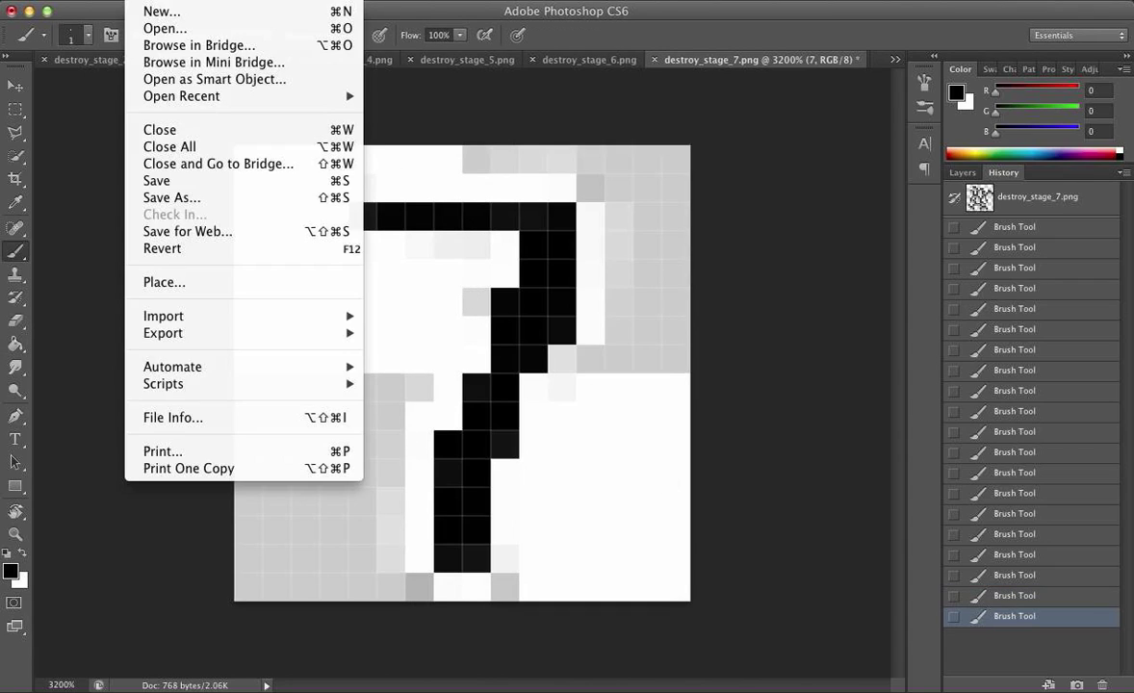
{"action": "left_click", "coordinate": [220, 181]}
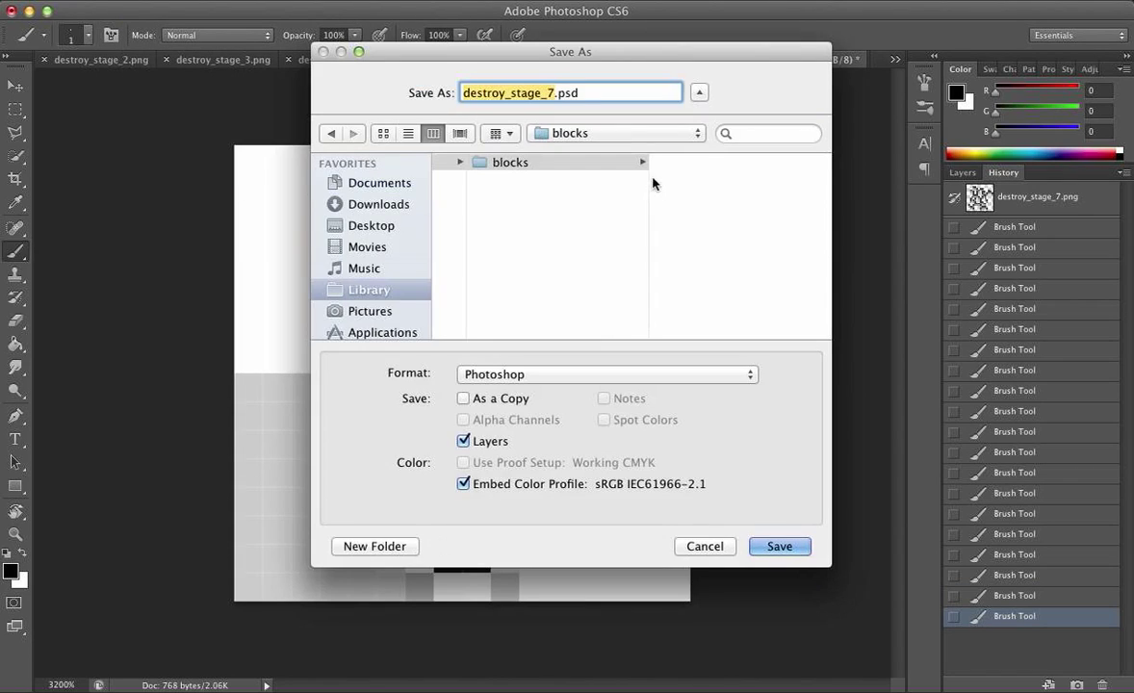
{"action": "left_click", "coordinate": [617, 375]}
{"action": "left_click", "coordinate": [539, 613]}
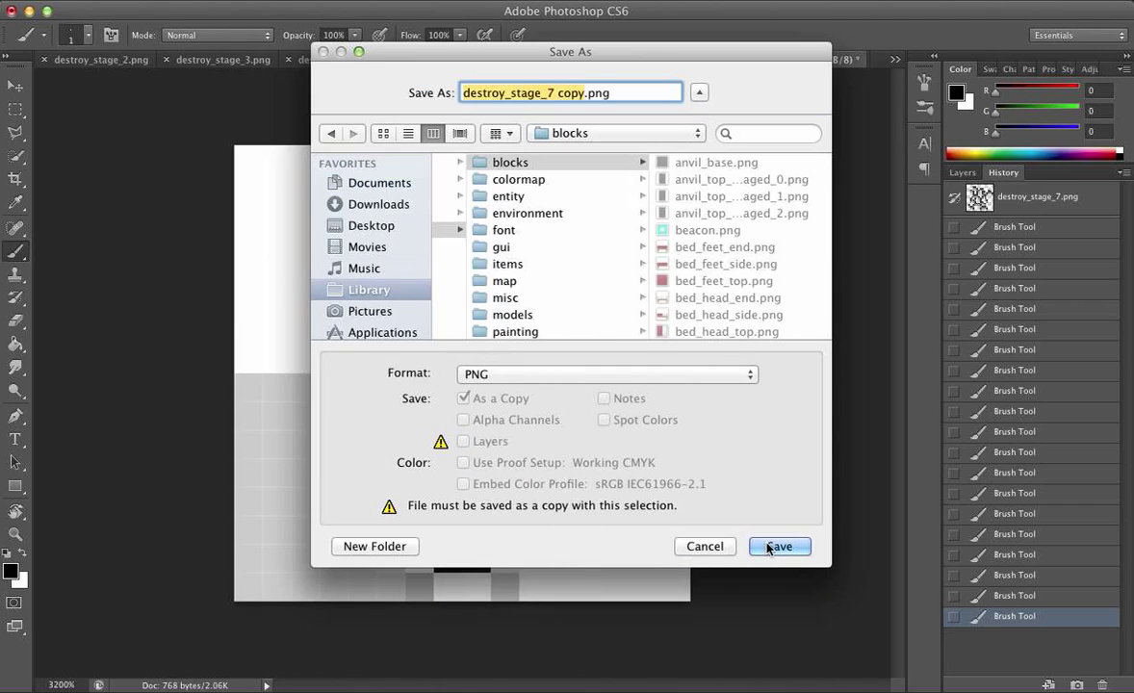
{"action": "key", "text": "Right"}
{"action": "key", "text": "BackSpace"}
{"action": "key", "text": "BackSpace"}
{"action": "key", "text": "BackSpace"}
{"action": "key", "text": "BackSpace"}
{"action": "key", "text": "BackSpace"}
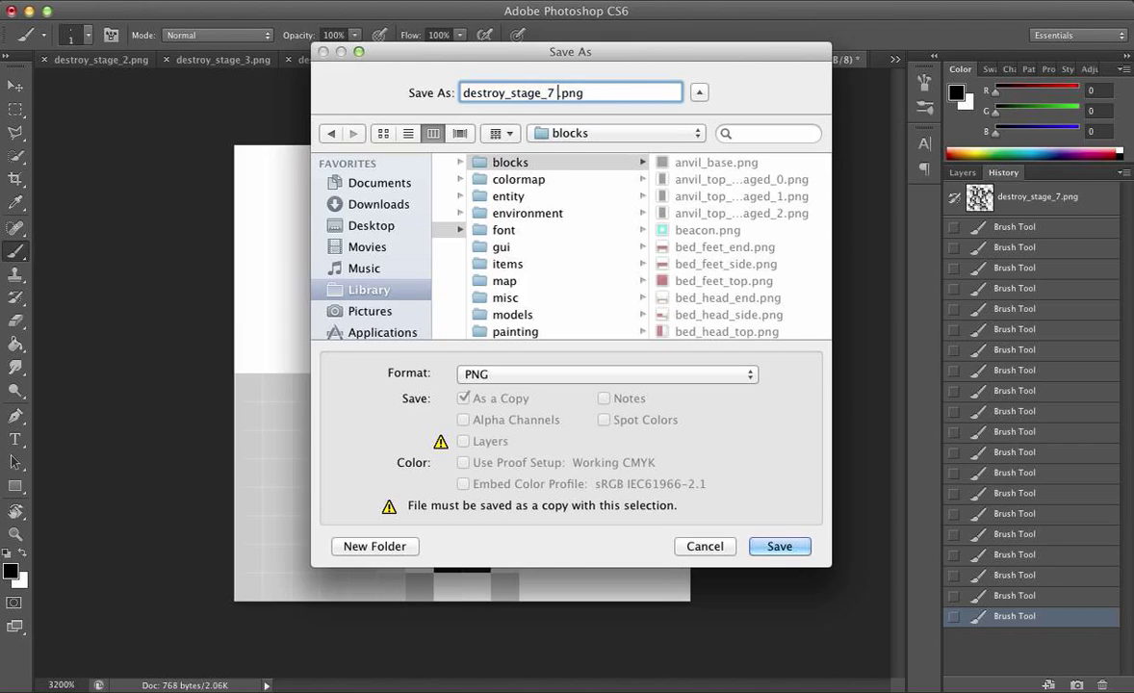
{"action": "left_click", "coordinate": [771, 547]}
{"action": "left_click", "coordinate": [700, 170]}
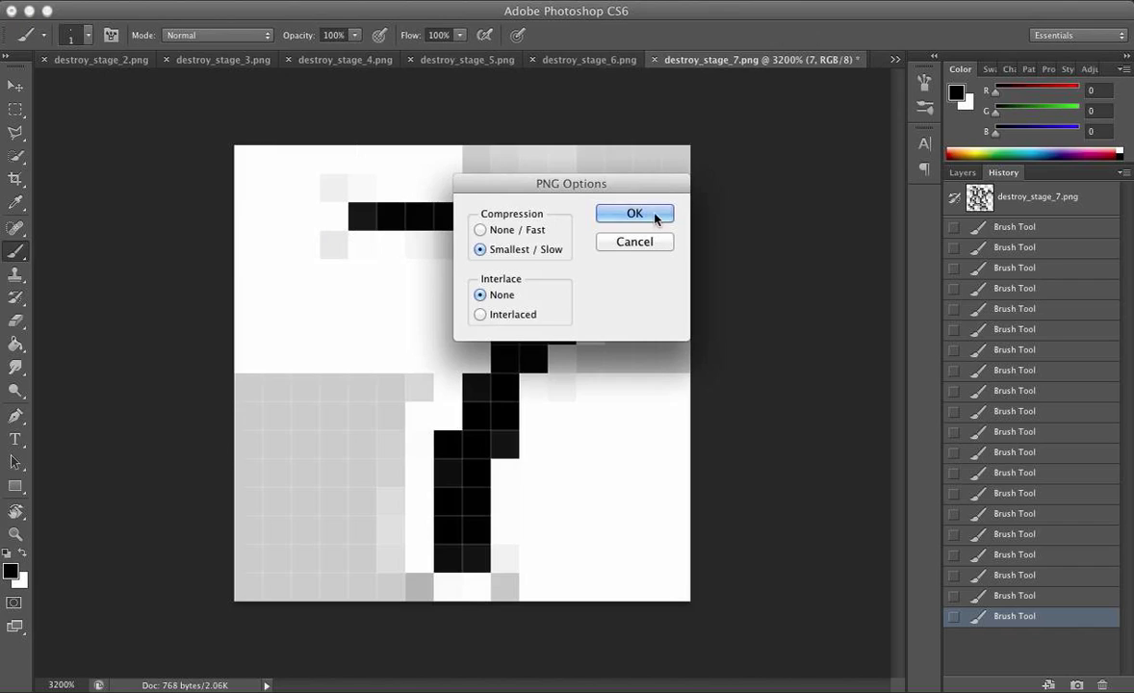
{"action": "left_click", "coordinate": [616, 212]}
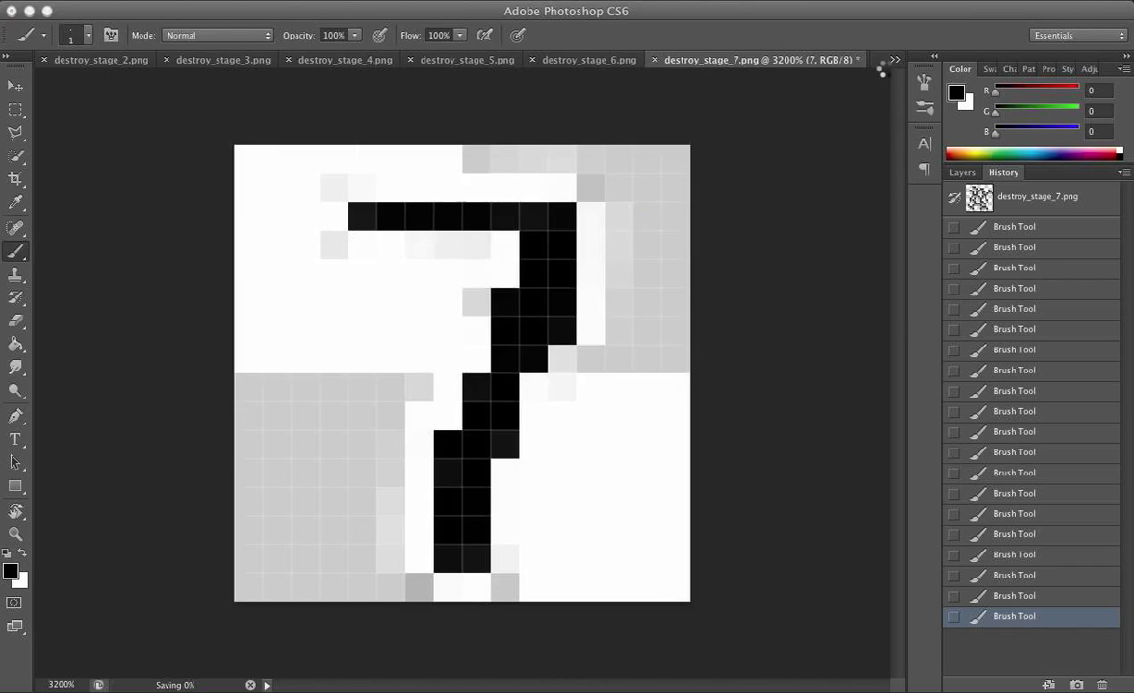
Switch to destroy_stage_8.png and paint a white outline along the left edge of the 8's upper loop.
{"action": "left_click", "coordinate": [896, 59]}
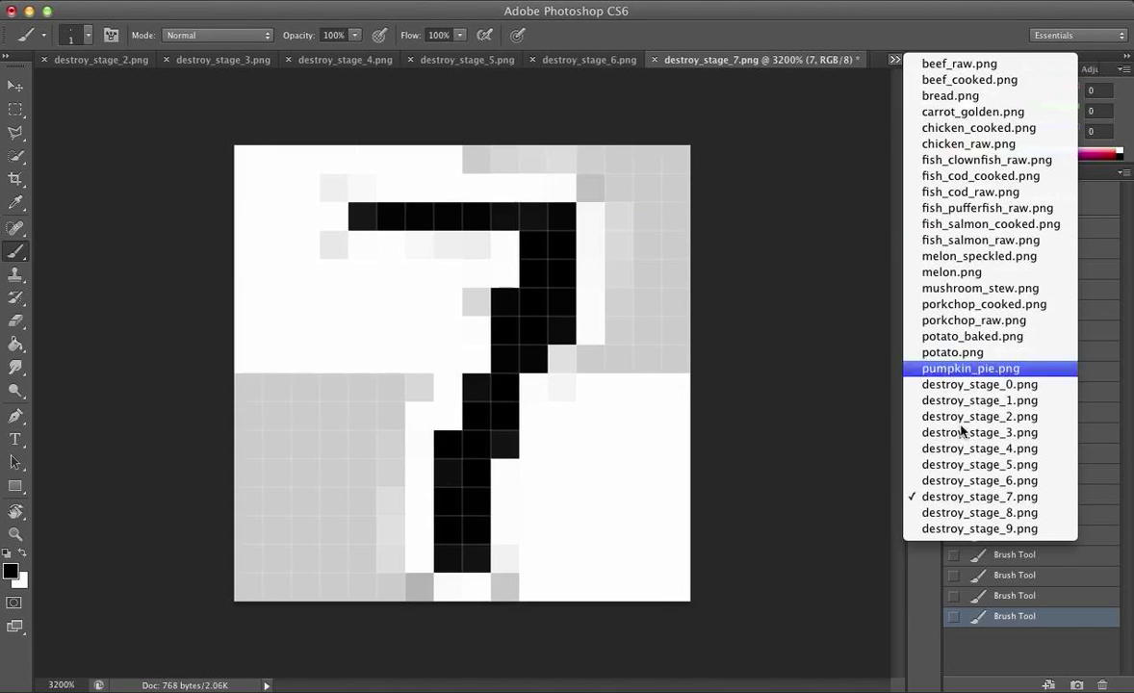
{"action": "left_click", "coordinate": [967, 512]}
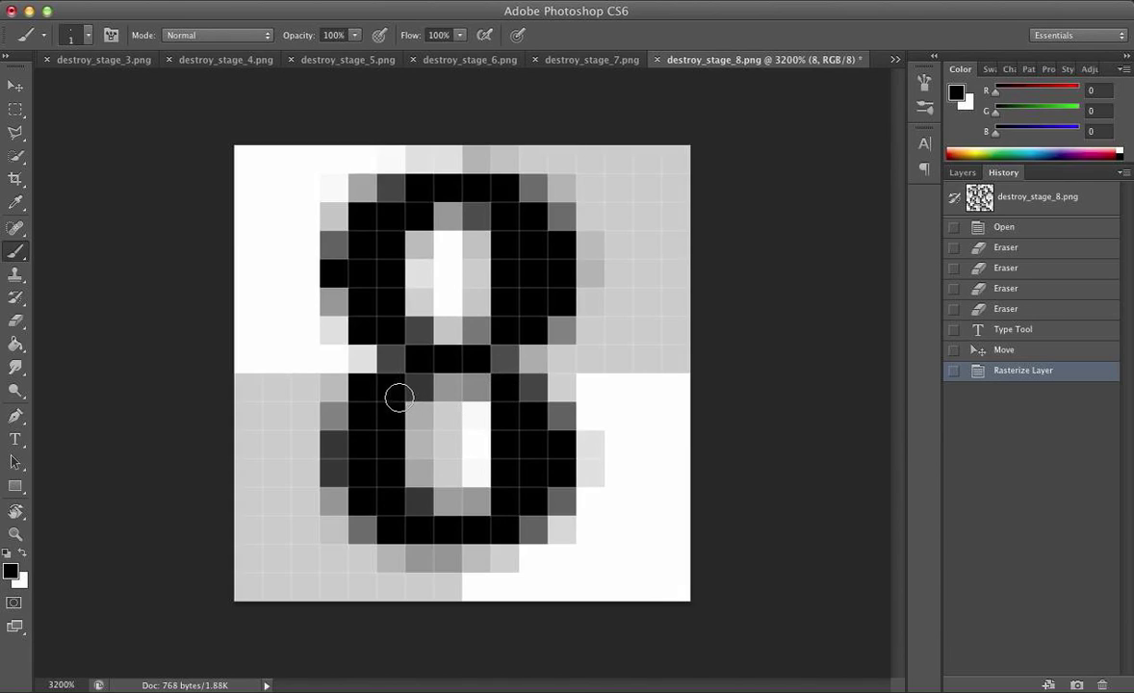
{"action": "key", "text": "x"}
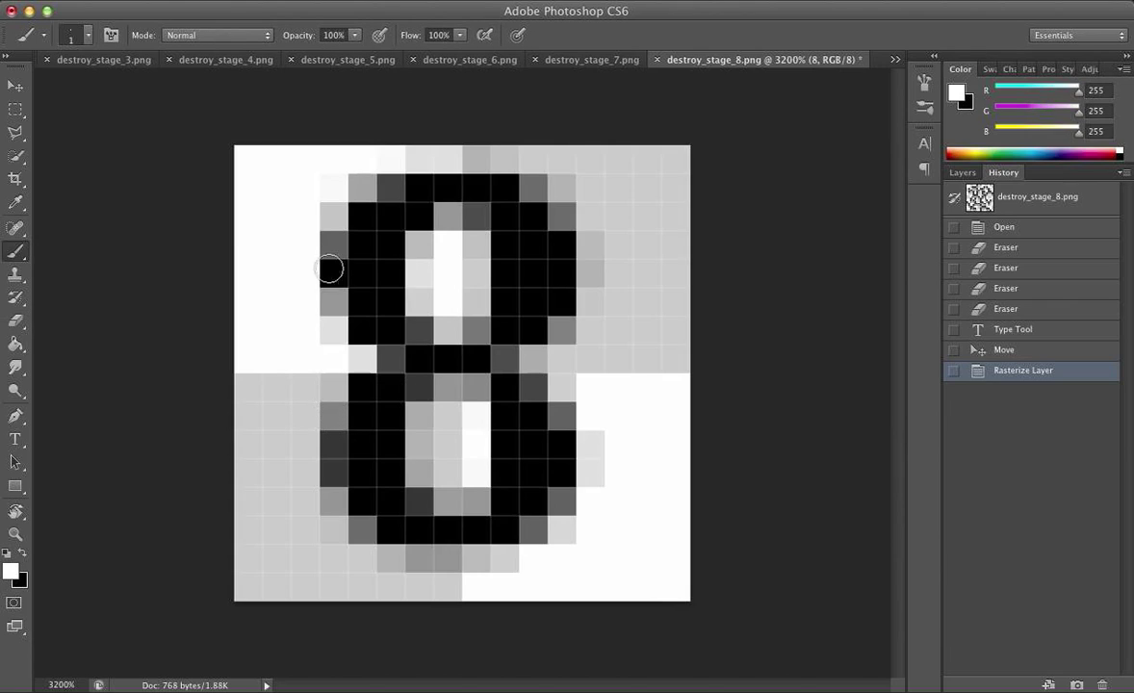
{"action": "left_click", "coordinate": [362, 359]}
{"action": "left_click", "coordinate": [362, 359]}
{"action": "left_click", "coordinate": [362, 359]}
{"action": "left_click", "coordinate": [362, 359]}
{"action": "left_click", "coordinate": [337, 332]}
{"action": "mouse_move", "coordinate": [336, 332]}
{"action": "left_mouse_down"}
{"action": "mouse_move", "coordinate": [331, 210]}
{"action": "mouse_move", "coordinate": [331, 222]}
{"action": "left_mouse_up"}
{"action": "left_click", "coordinate": [334, 308]}
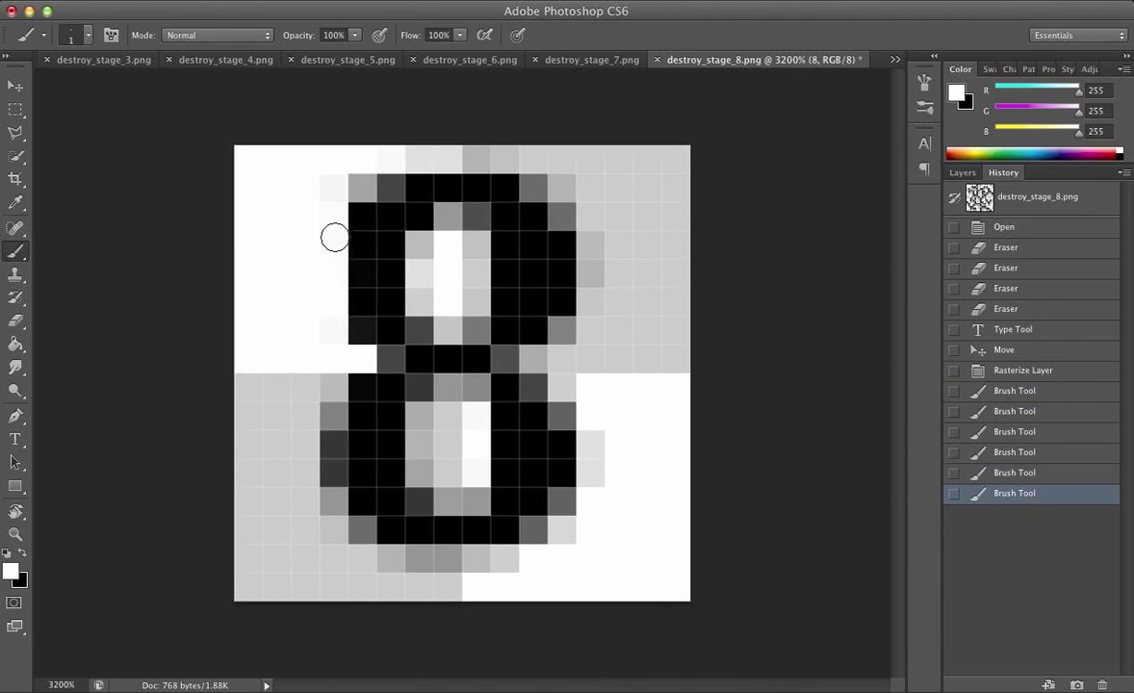
{"action": "left_click", "coordinate": [332, 213]}
{"action": "left_click", "coordinate": [331, 284]}
Paint the white outline over the 8's upper-left corner and along its top edge.
{"action": "left_click", "coordinate": [366, 188]}
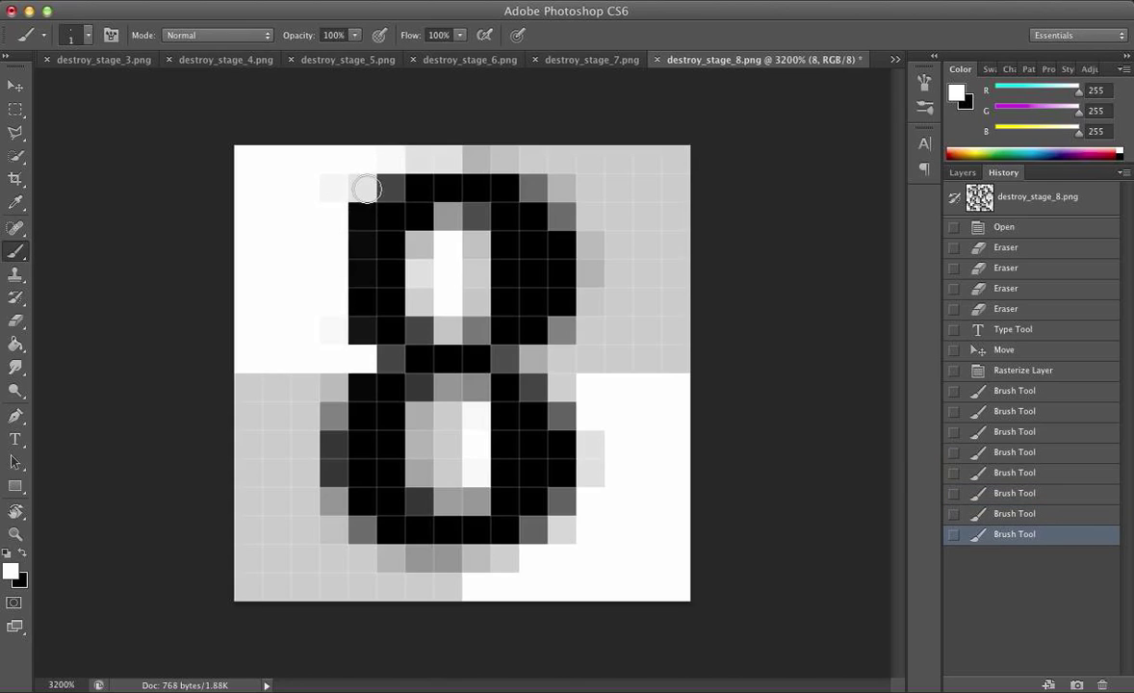
{"action": "left_click_drag", "start_coordinate": [385, 189], "coordinate": [365, 186]}
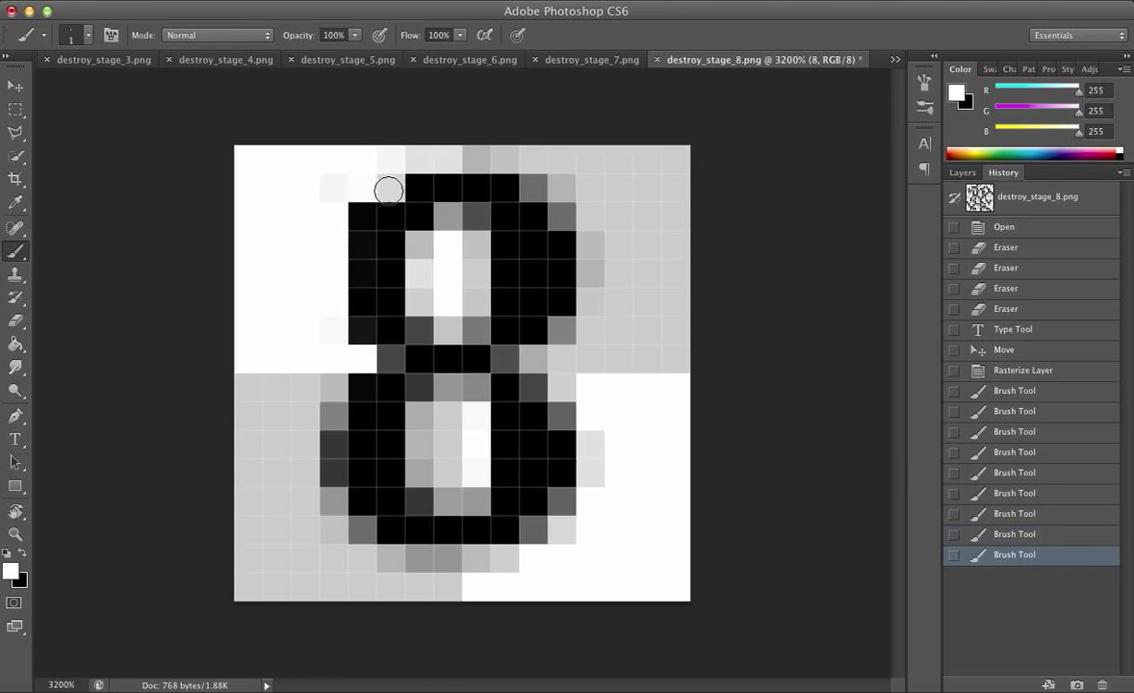
{"action": "left_click", "coordinate": [380, 188]}
{"action": "left_click", "coordinate": [399, 174]}
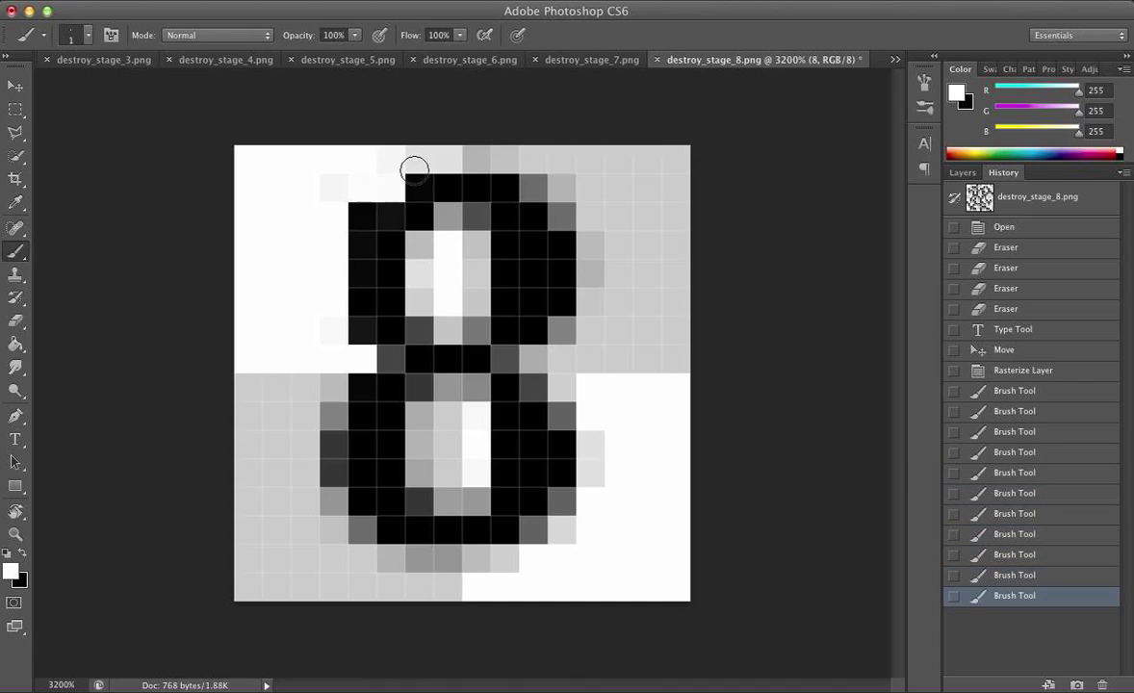
{"action": "left_click_drag", "start_coordinate": [441, 163], "coordinate": [507, 157]}
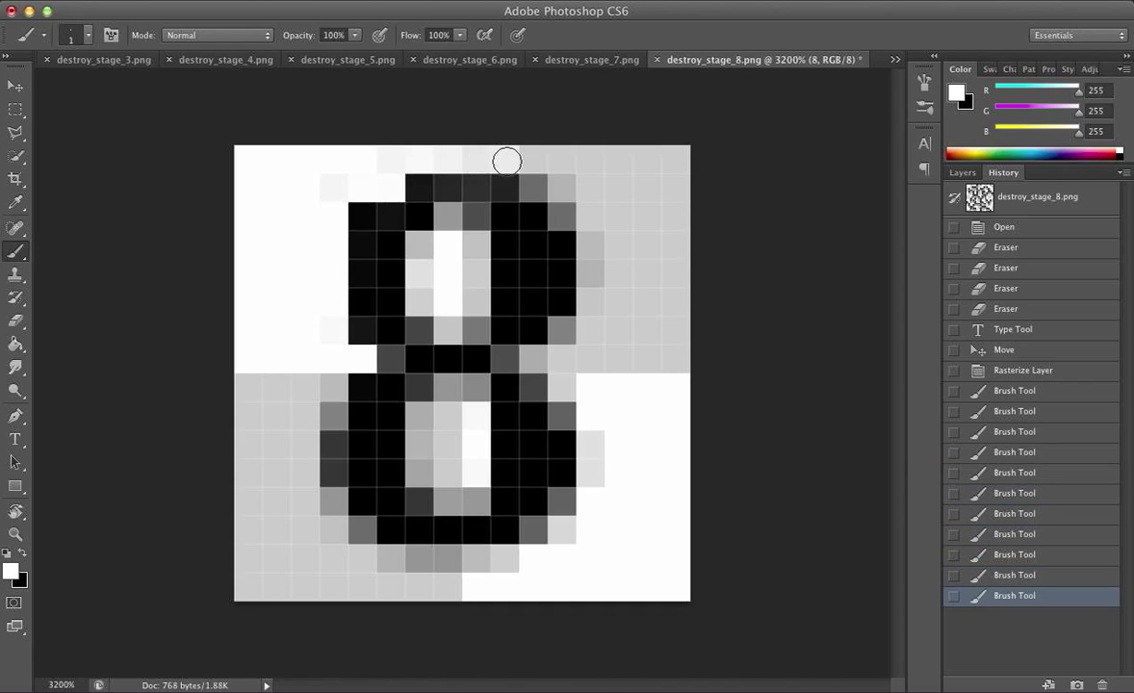
{"action": "left_click", "coordinate": [507, 159]}
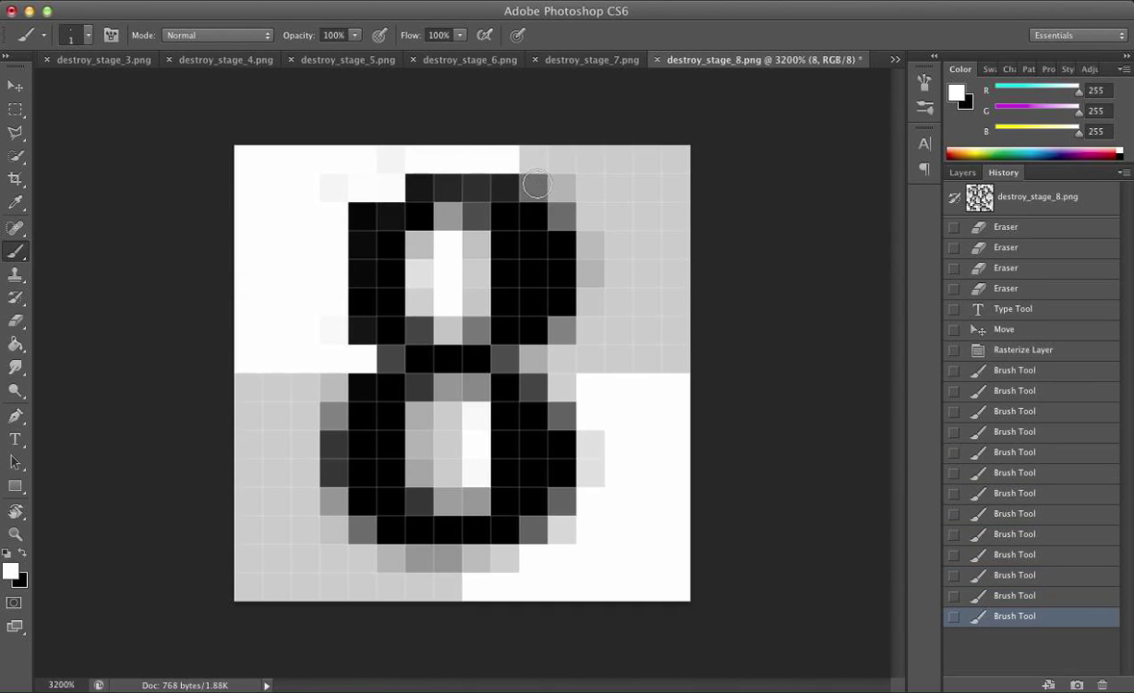
Paint the white outline over the 8's upper-right corner and down the right side of its upper loop to the waist.
{"action": "left_click", "coordinate": [534, 183]}
{"action": "left_click", "coordinate": [533, 181]}
{"action": "left_click", "coordinate": [536, 186]}
{"action": "left_click", "coordinate": [535, 187]}
{"action": "left_click", "coordinate": [564, 213]}
{"action": "left_click", "coordinate": [564, 214]}
{"action": "left_click", "coordinate": [588, 243]}
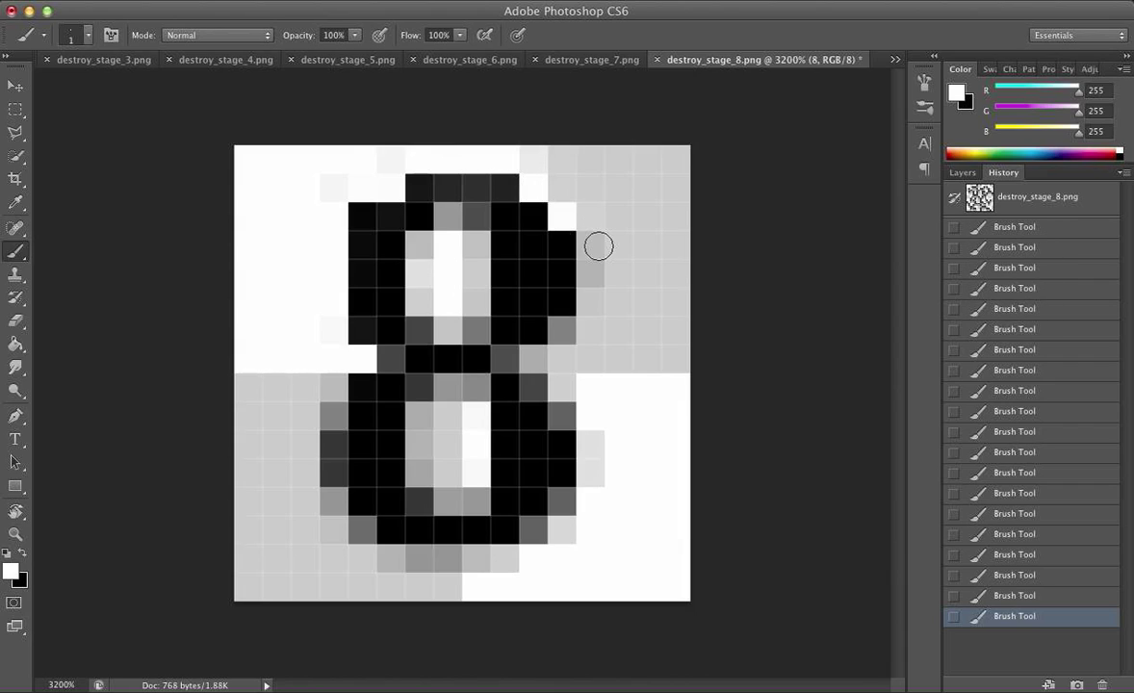
{"action": "left_click", "coordinate": [590, 281]}
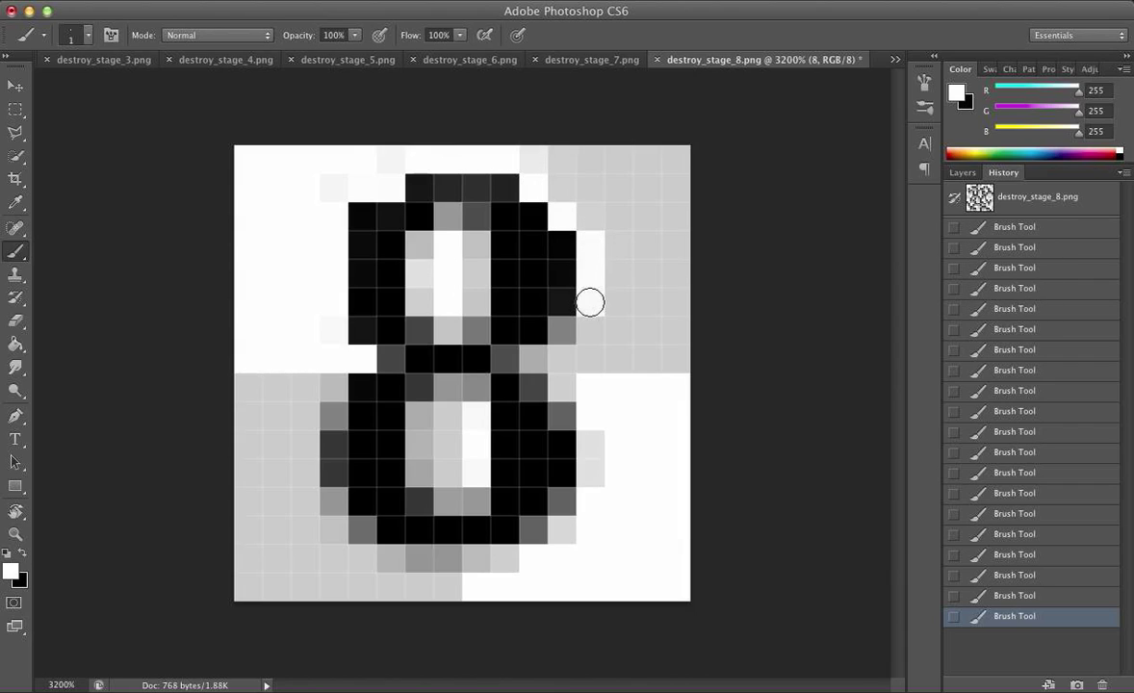
{"action": "left_click", "coordinate": [554, 334]}
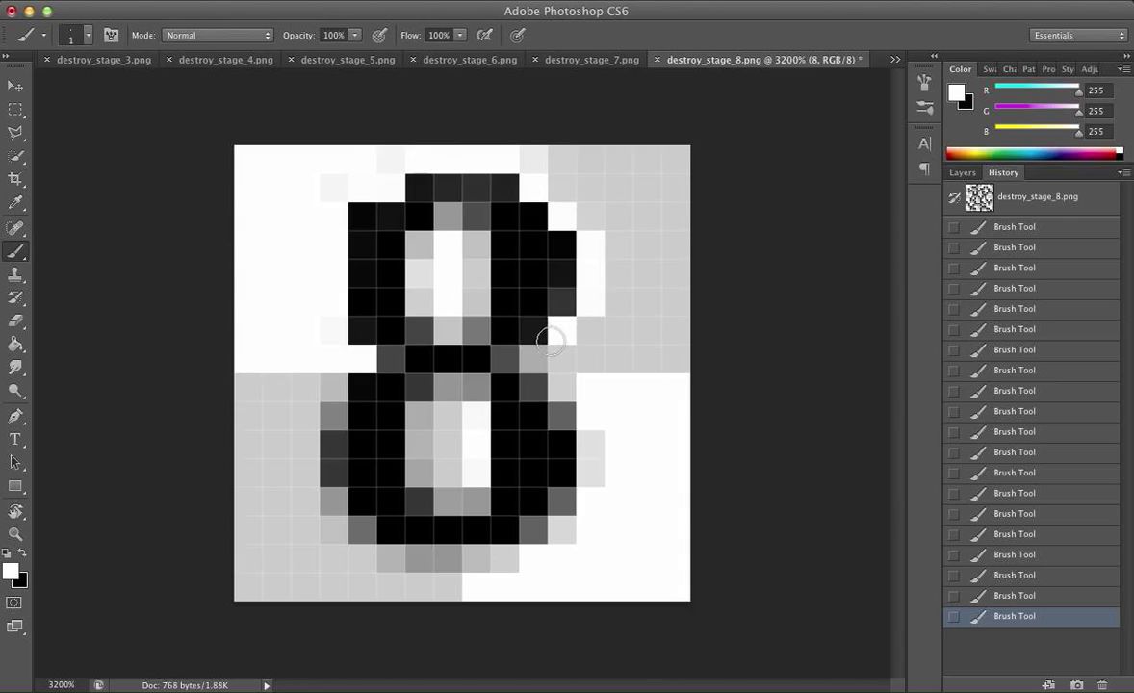
{"action": "left_click", "coordinate": [535, 360]}
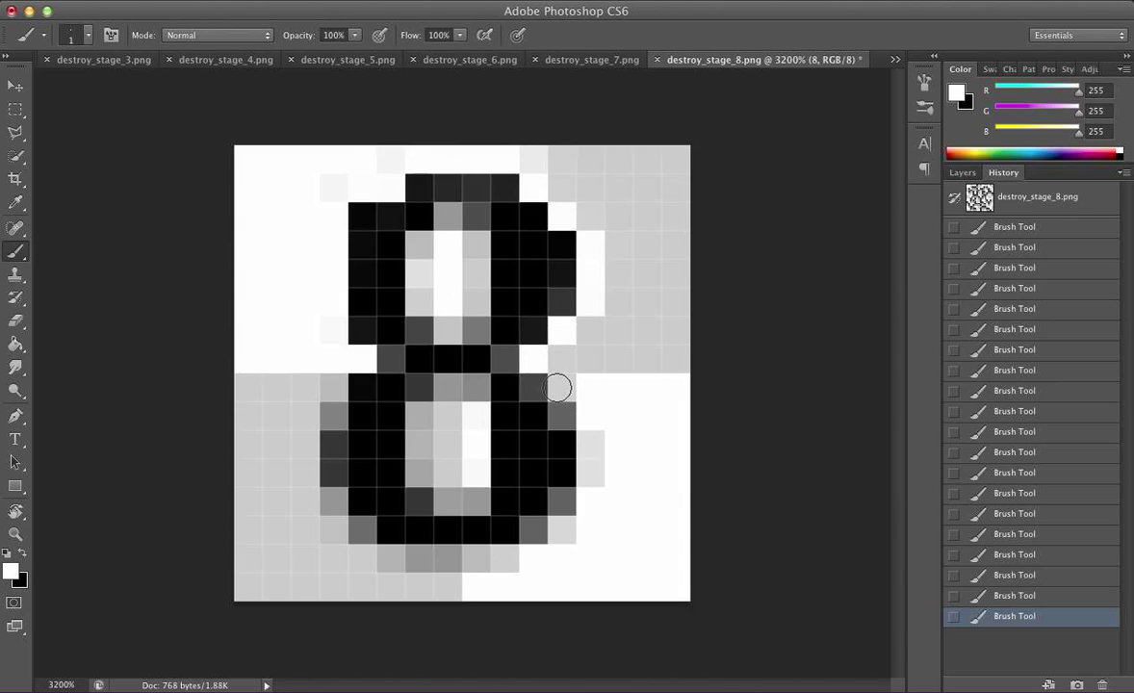
Paint the white outline around the 8's lower loop, down its right side, along the bottom and up its left side.
{"action": "mouse_move", "coordinate": [587, 456]}
{"action": "left_mouse_down"}
{"action": "mouse_move", "coordinate": [590, 443]}
{"action": "mouse_move", "coordinate": [593, 470]}
{"action": "left_mouse_up"}
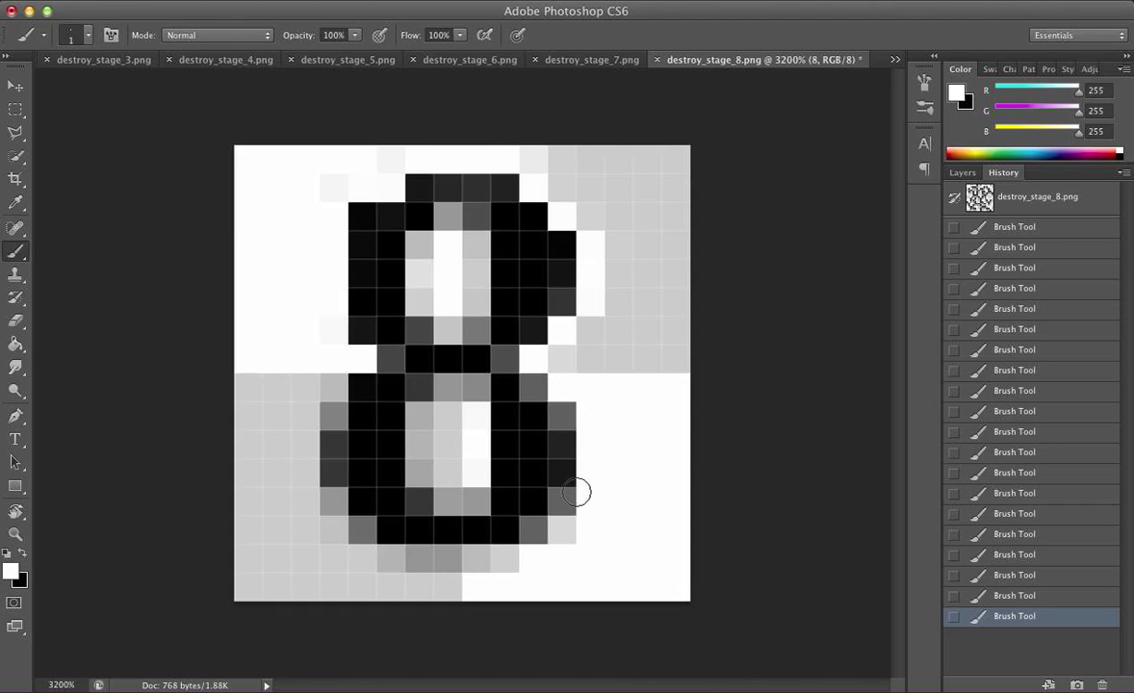
{"action": "left_click", "coordinate": [564, 502]}
{"action": "left_click", "coordinate": [533, 529]}
{"action": "mouse_move", "coordinate": [520, 559]}
{"action": "left_mouse_down"}
{"action": "mouse_move", "coordinate": [390, 559]}
{"action": "mouse_move", "coordinate": [526, 561]}
{"action": "mouse_move", "coordinate": [401, 557]}
{"action": "mouse_move", "coordinate": [365, 533]}
{"action": "mouse_move", "coordinate": [334, 489]}
{"action": "mouse_move", "coordinate": [335, 498]}
{"action": "mouse_move", "coordinate": [332, 417]}
{"action": "mouse_move", "coordinate": [328, 493]}
{"action": "mouse_move", "coordinate": [331, 385]}
{"action": "left_mouse_up"}
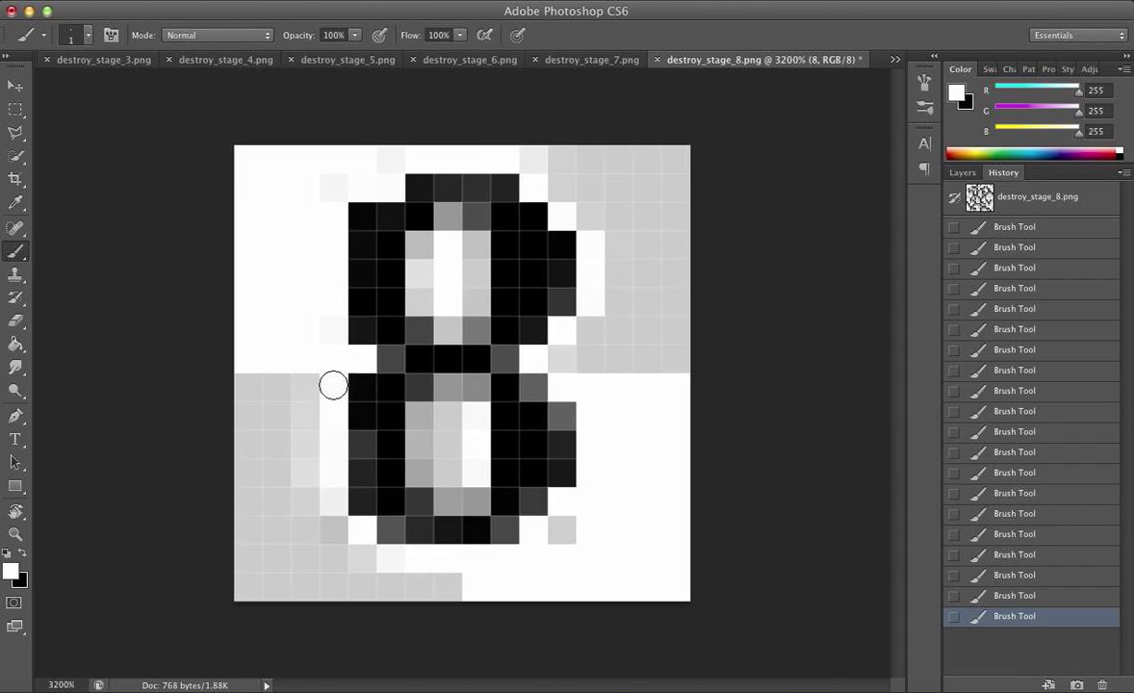
Test the outline by filling the background on both sides of the 8 with black, and revert to the last brush stroke.
{"action": "key", "text": "g"}
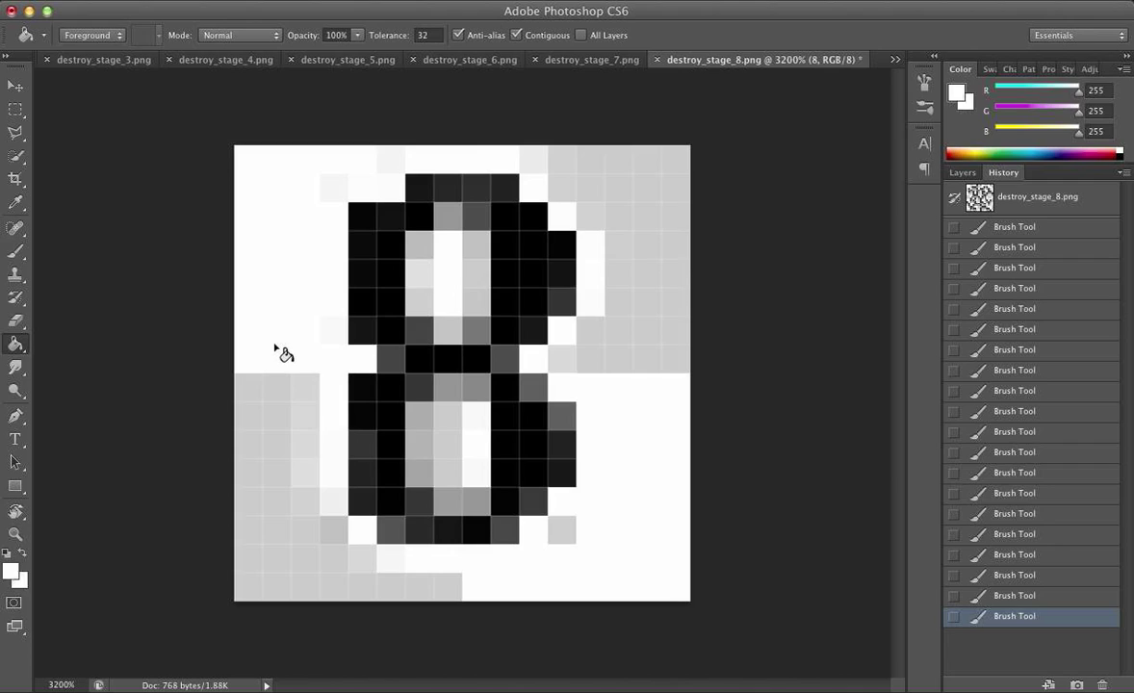
{"action": "key", "text": "x"}
{"action": "left_click", "coordinate": [284, 355]}
{"action": "left_click", "coordinate": [635, 337]}
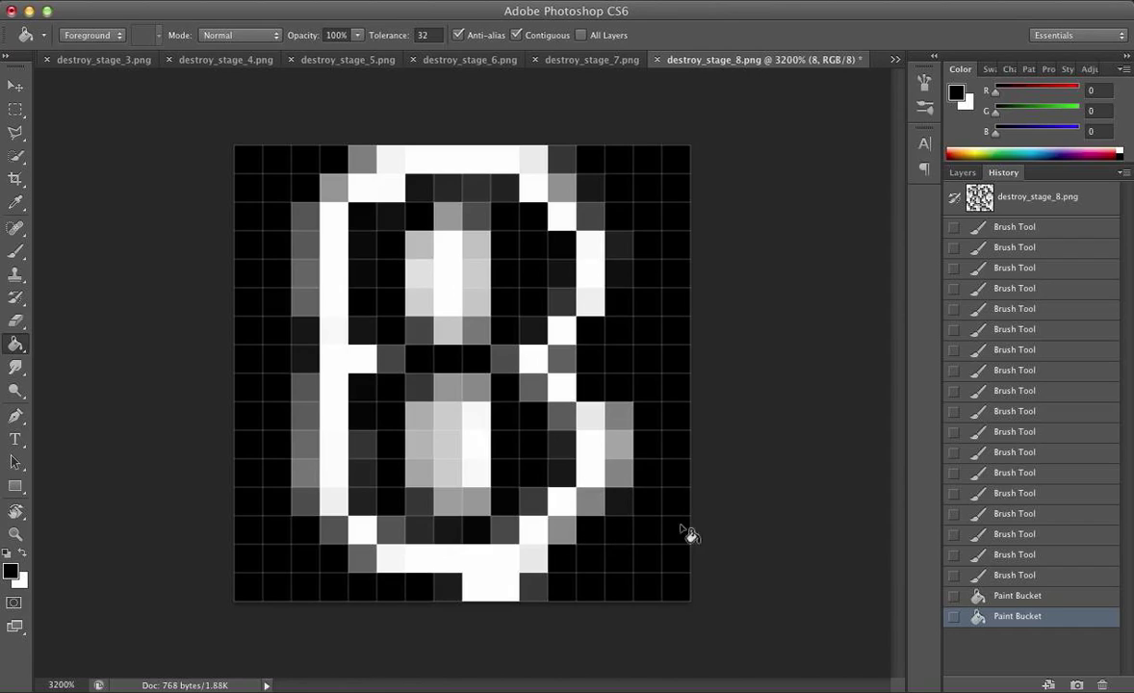
{"action": "key", "text": "e"}
{"action": "left_click", "coordinate": [1019, 576]}
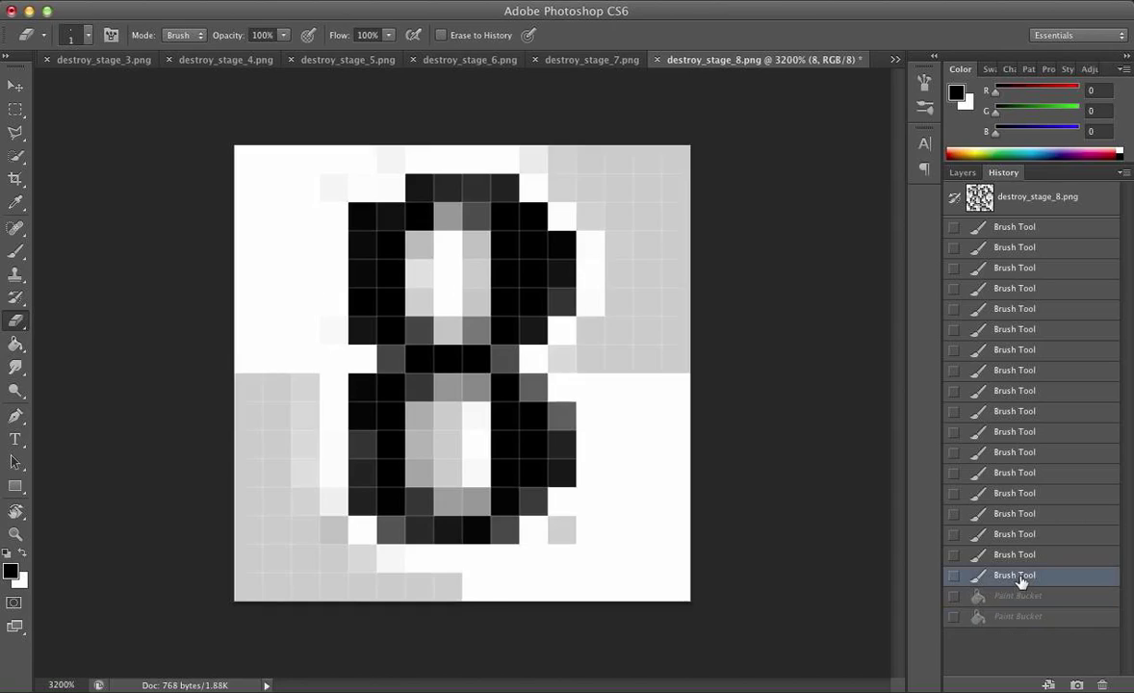
Erase stray faint white pixels outside the 8's outline with the Eraser.
{"action": "left_click", "coordinate": [592, 360]}
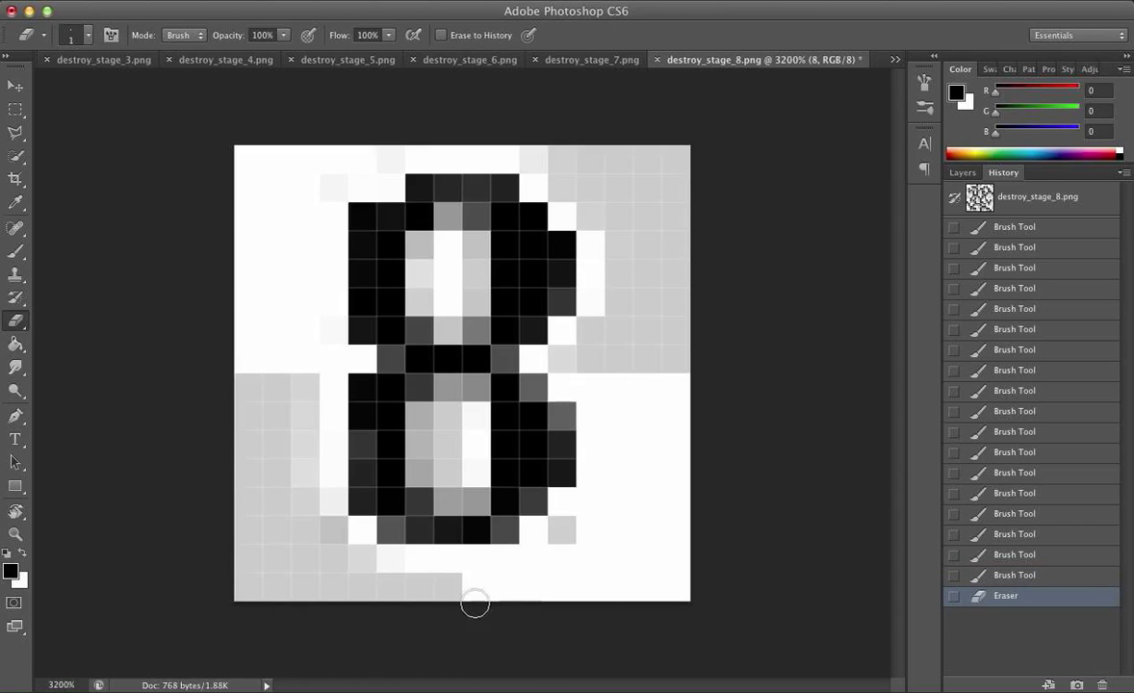
{"action": "left_click", "coordinate": [307, 491]}
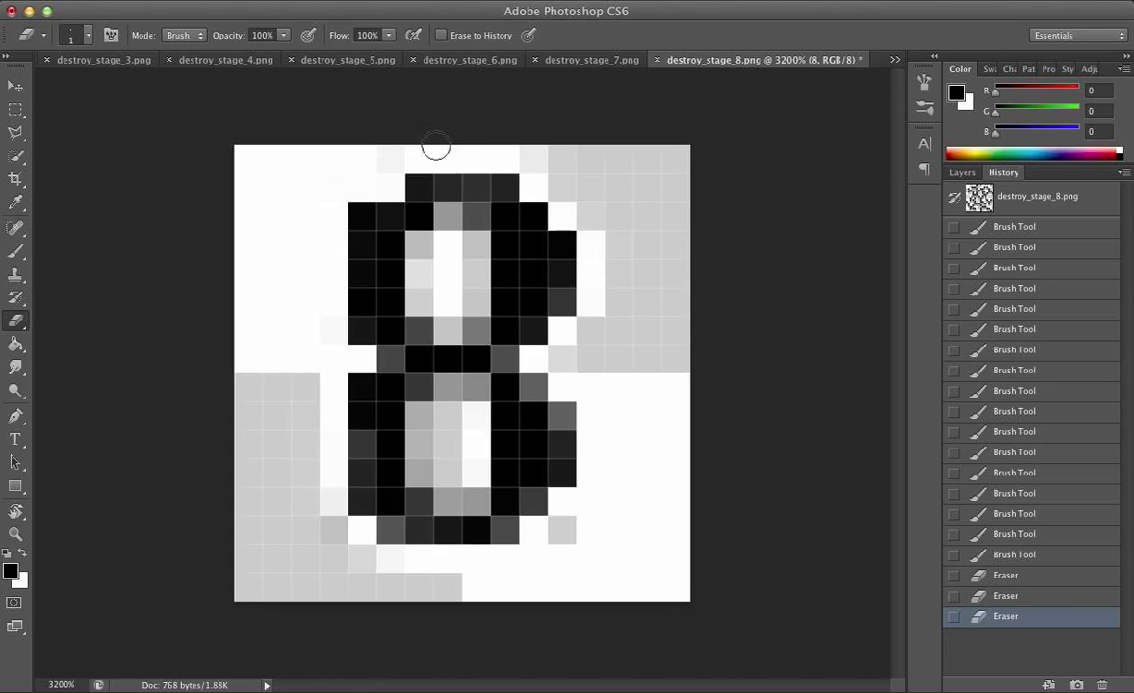
{"action": "left_click_drag", "start_coordinate": [370, 145], "coordinate": [559, 135]}
{"action": "left_click_drag", "start_coordinate": [609, 191], "coordinate": [653, 247]}
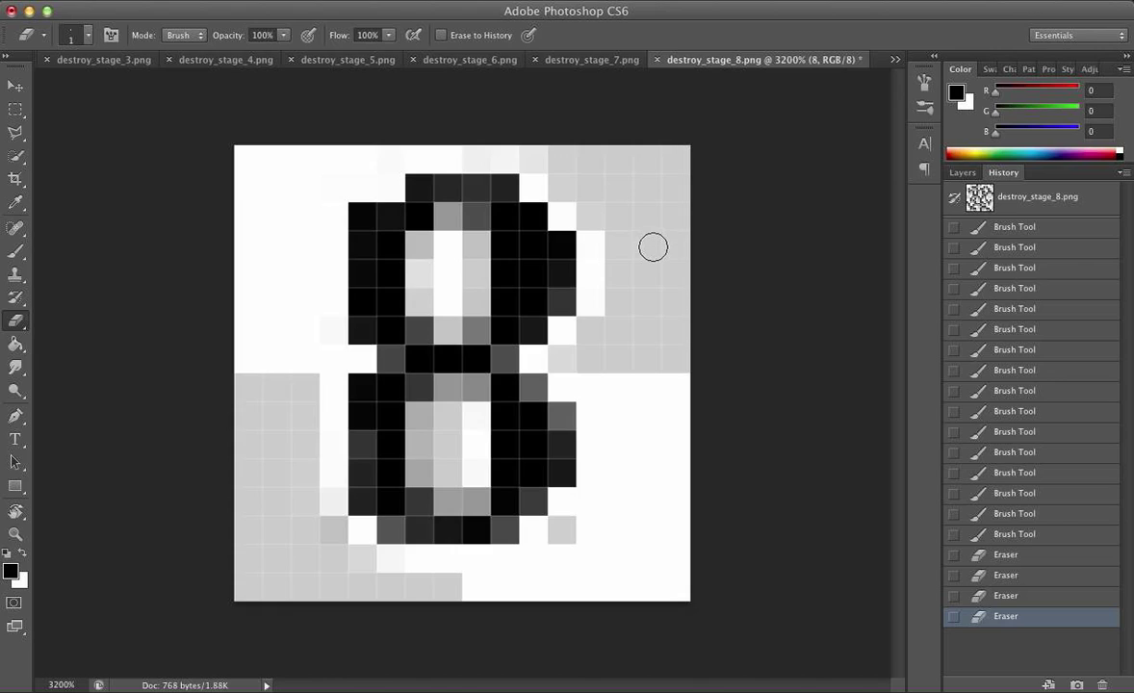
Check the cleaned outline with black Paint Bucket fills around the 8, and step back to the last eraser state.
{"action": "key", "text": "g"}
{"action": "left_click", "coordinate": [669, 245]}
{"action": "left_click", "coordinate": [255, 322]}
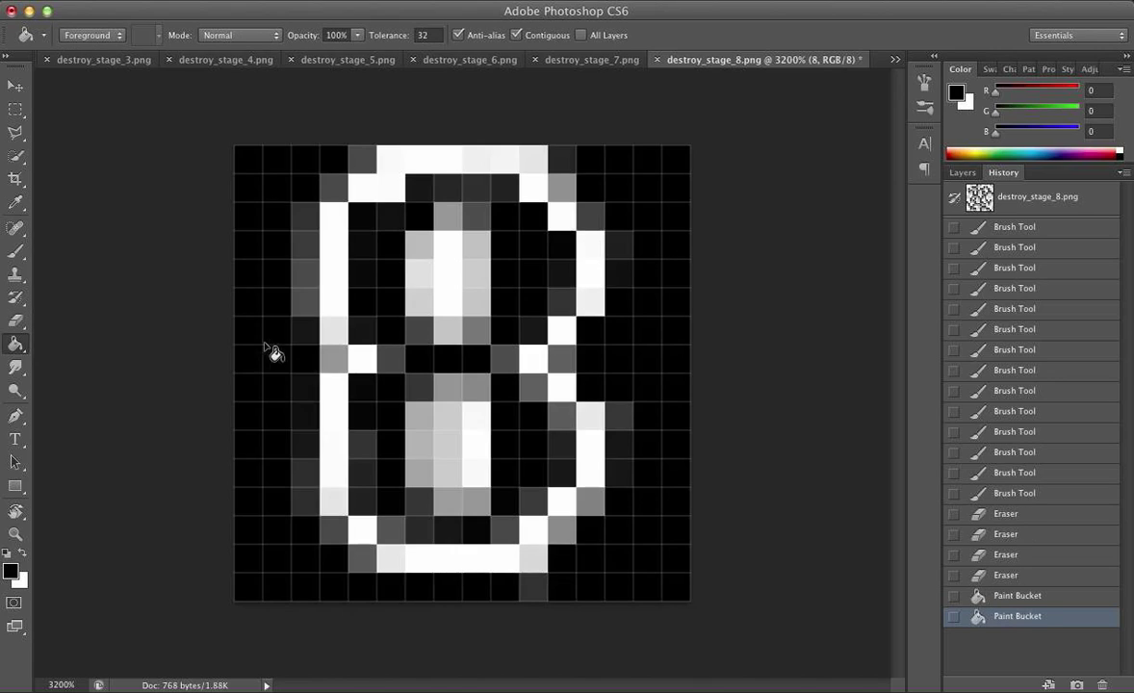
{"action": "left_click", "coordinate": [1071, 596]}
{"action": "left_click", "coordinate": [1069, 578]}
{"action": "key", "text": "e"}
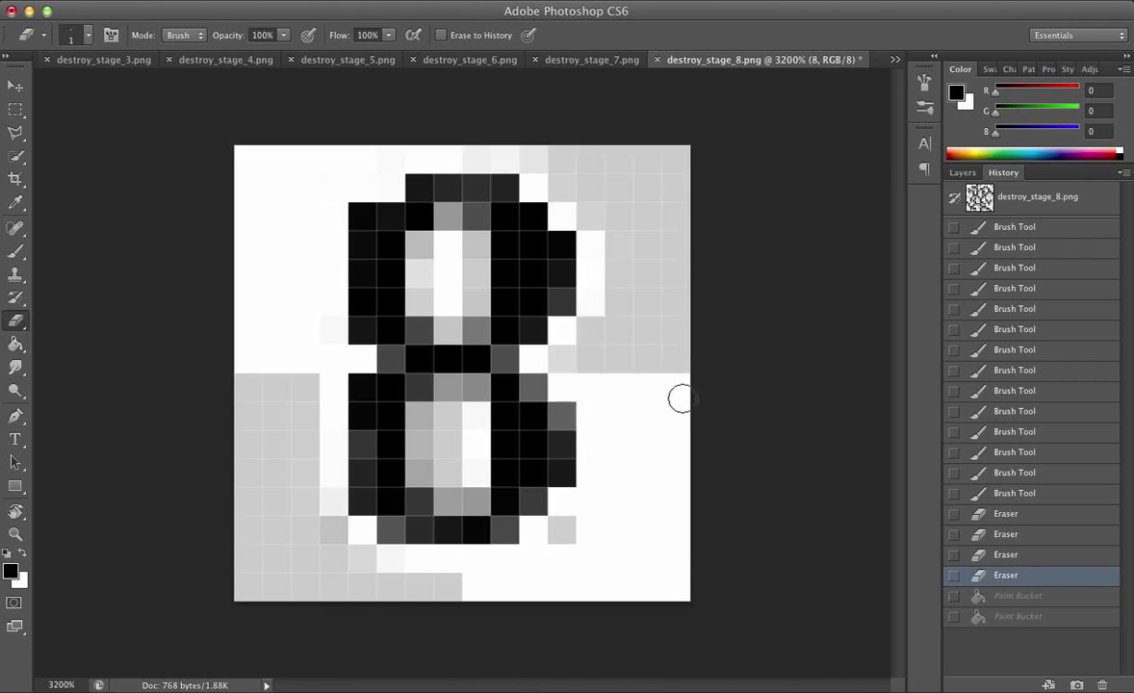
{"action": "left_click", "coordinate": [992, 597]}
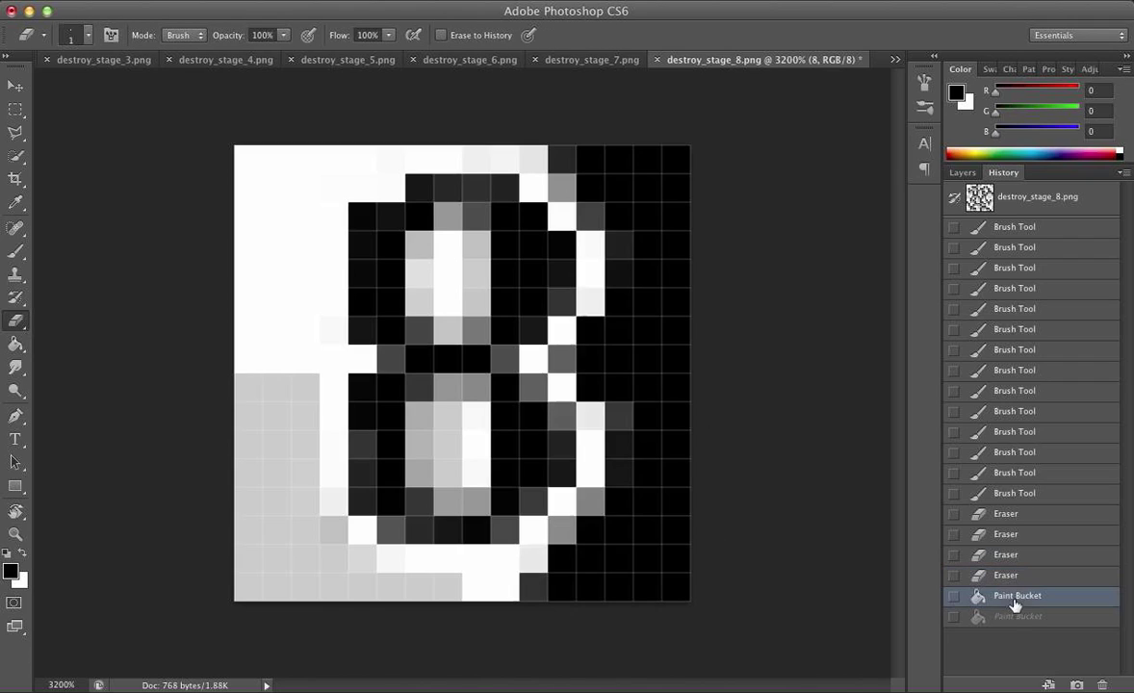
{"action": "left_click", "coordinate": [1019, 616]}
{"action": "left_click", "coordinate": [1017, 578]}
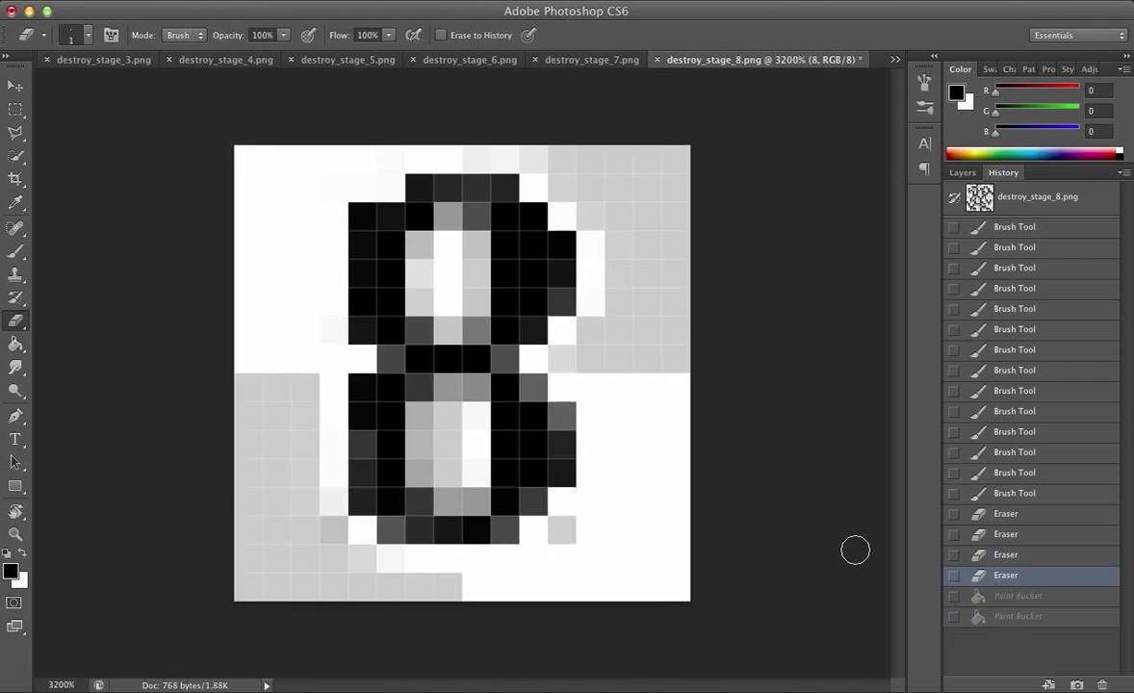
Repeat the black test fill beside the 8 to compare the outline, and revert the image to its unfilled state.
{"action": "key", "text": "g"}
{"action": "left_click", "coordinate": [607, 428]}
{"action": "key", "text": "super+z"}
{"action": "left_click", "coordinate": [665, 408]}
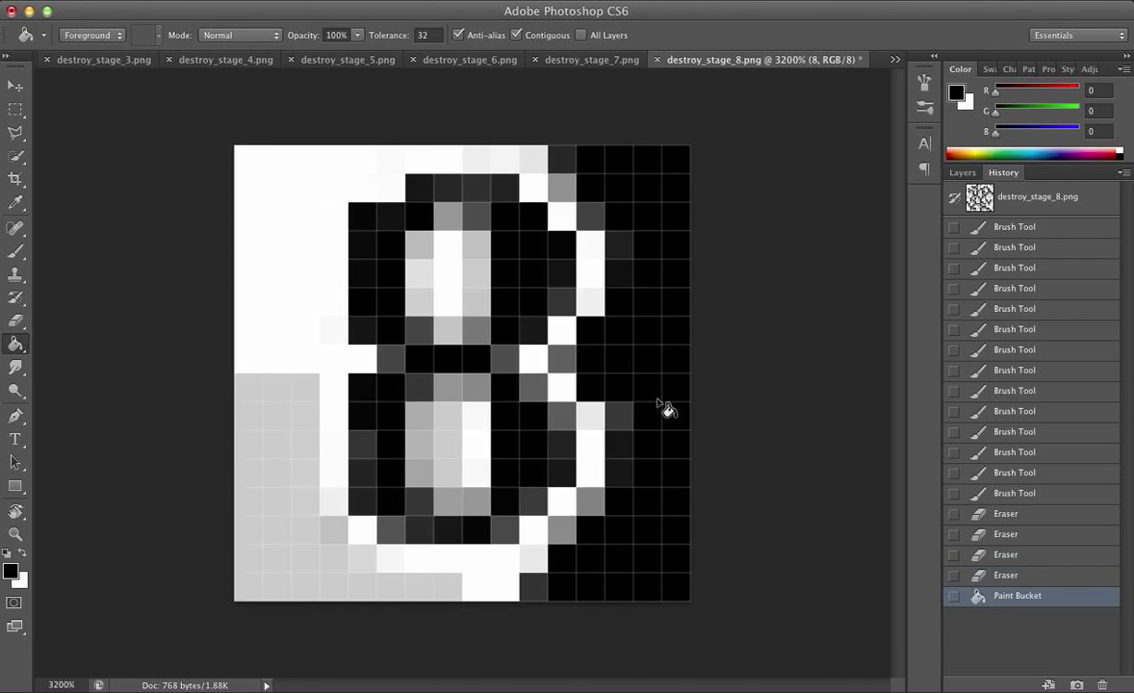
{"action": "left_click", "coordinate": [669, 405]}
{"action": "key", "text": "super+alt+z"}
{"action": "key", "text": "super+alt+z"}
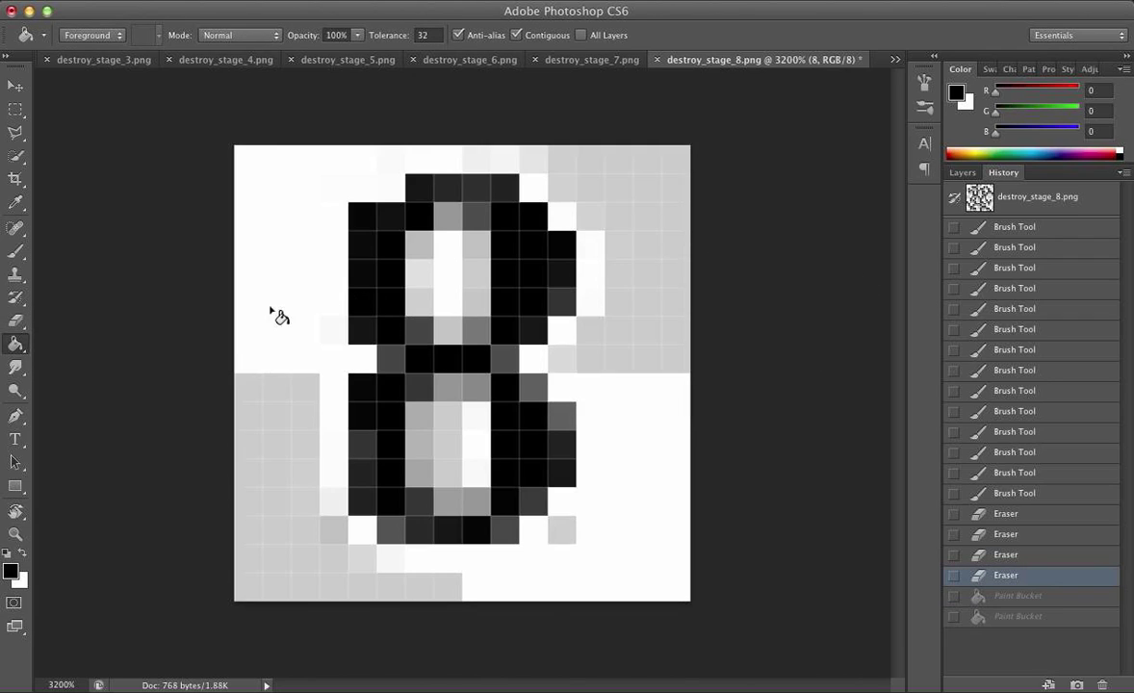
{"action": "left_click", "coordinate": [277, 316]}
{"action": "left_click", "coordinate": [682, 367]}
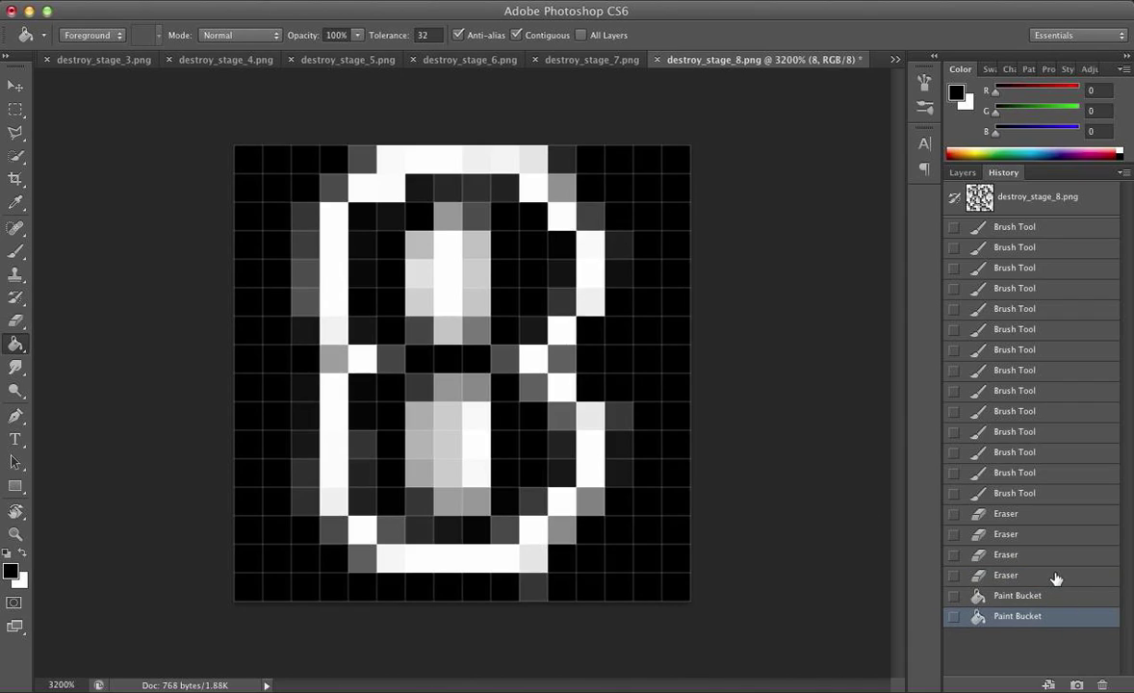
{"action": "left_click", "coordinate": [1006, 574]}
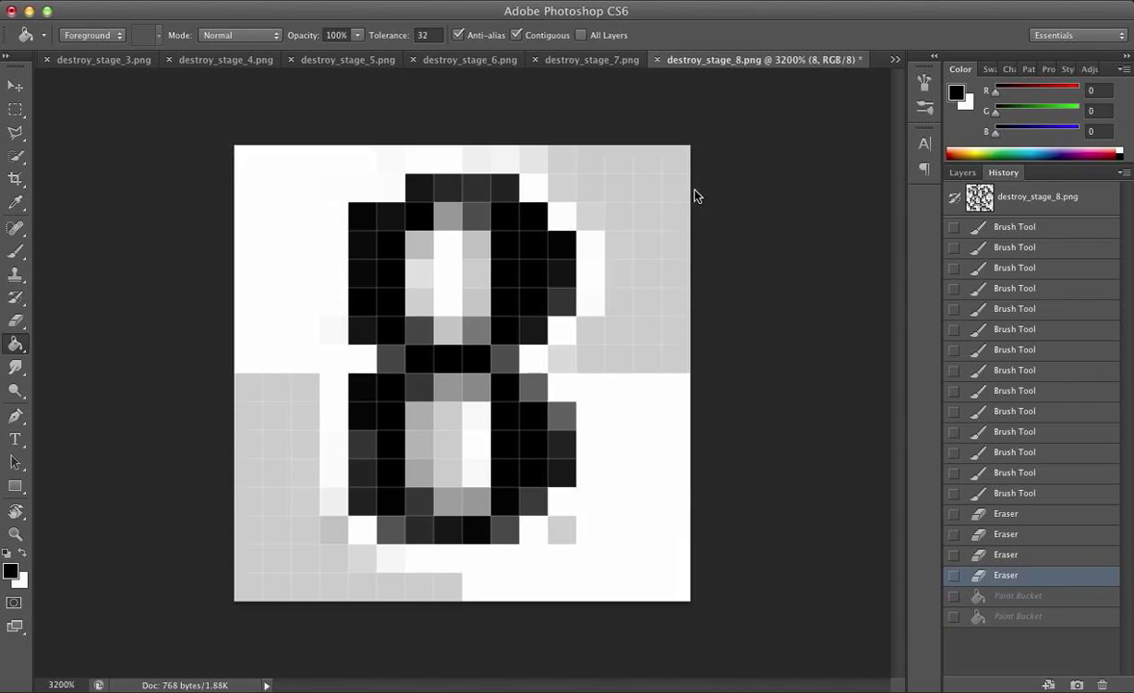
Save the image as a PNG named destroy_stage_8.png in the blocks folder, replacing the existing file.
{"action": "key", "text": "super+shift+s"}
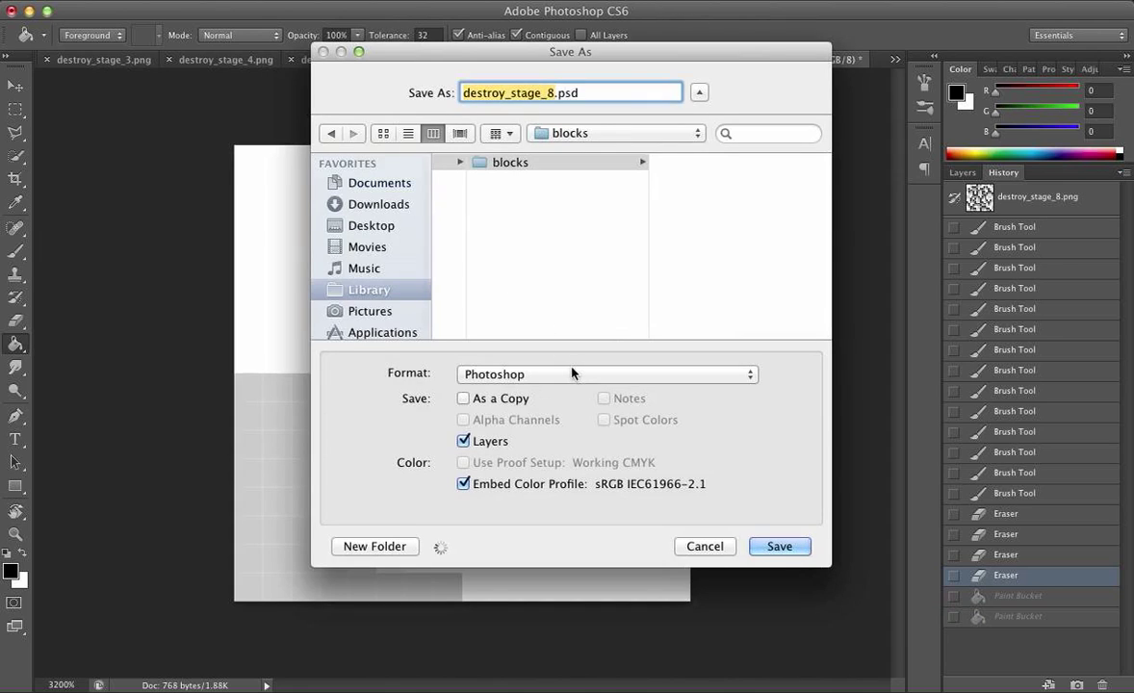
{"action": "left_click", "coordinate": [572, 374]}
{"action": "left_click", "coordinate": [524, 595]}
{"action": "left_click", "coordinate": [540, 374]}
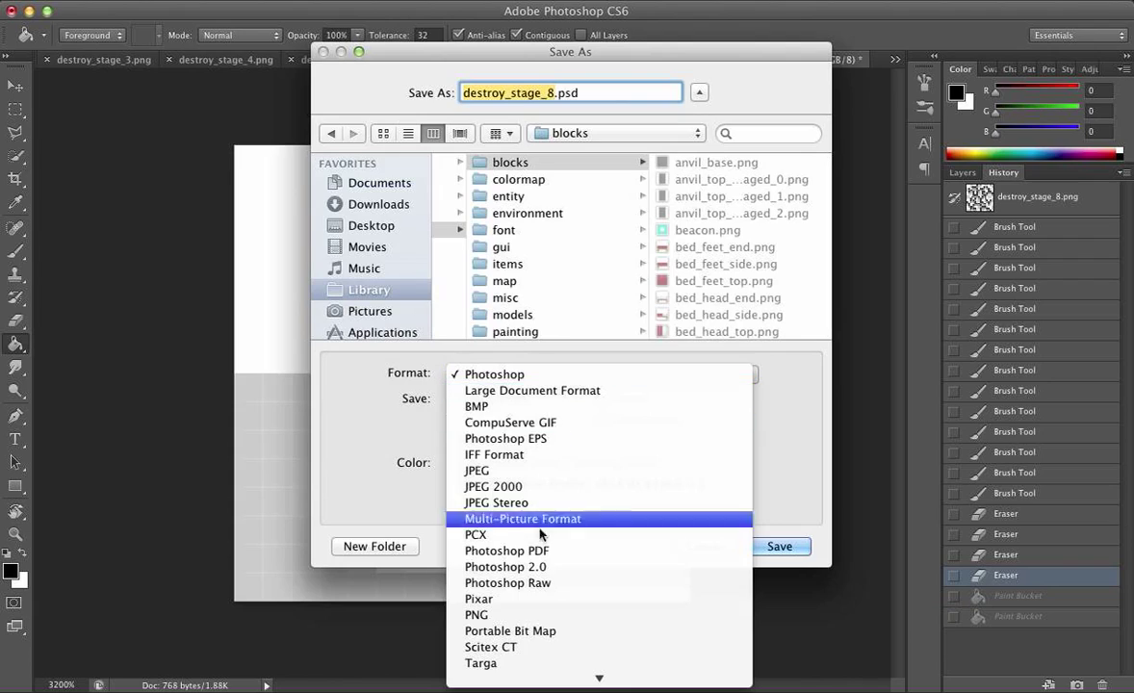
{"action": "left_click", "coordinate": [534, 615]}
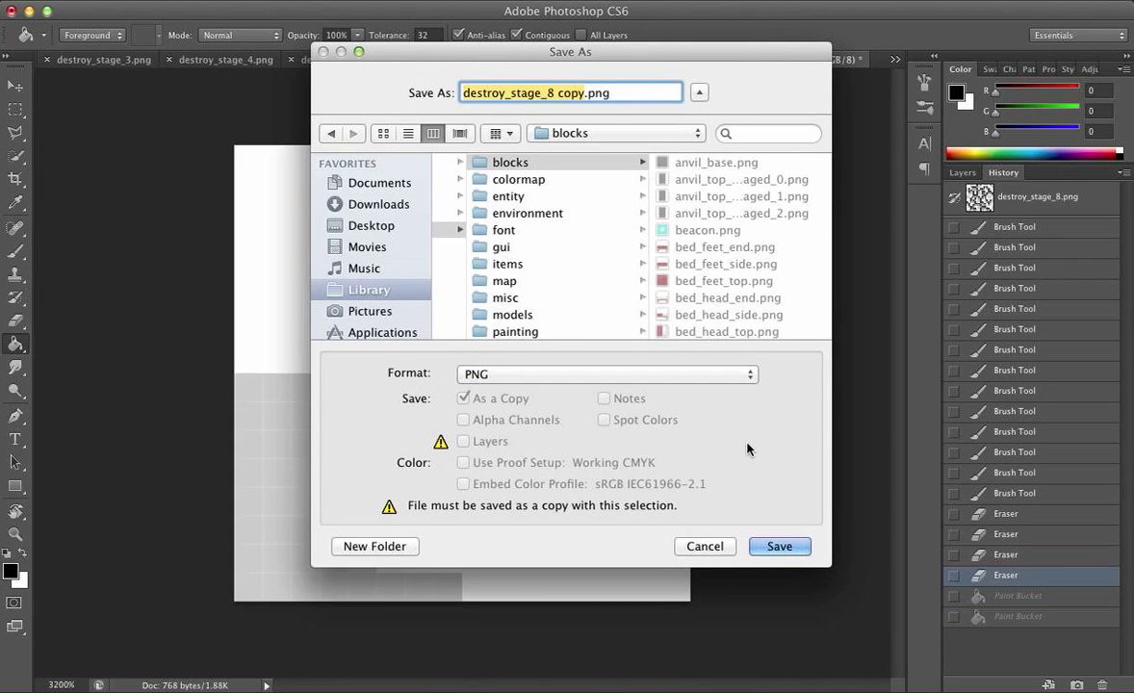
{"action": "key", "text": "Right"}
{"action": "key", "text": "BackSpace"}
{"action": "key", "text": "BackSpace"}
{"action": "key", "text": "BackSpace"}
{"action": "key", "text": "BackSpace"}
{"action": "key", "text": "BackSpace"}
{"action": "key", "text": "Return"}
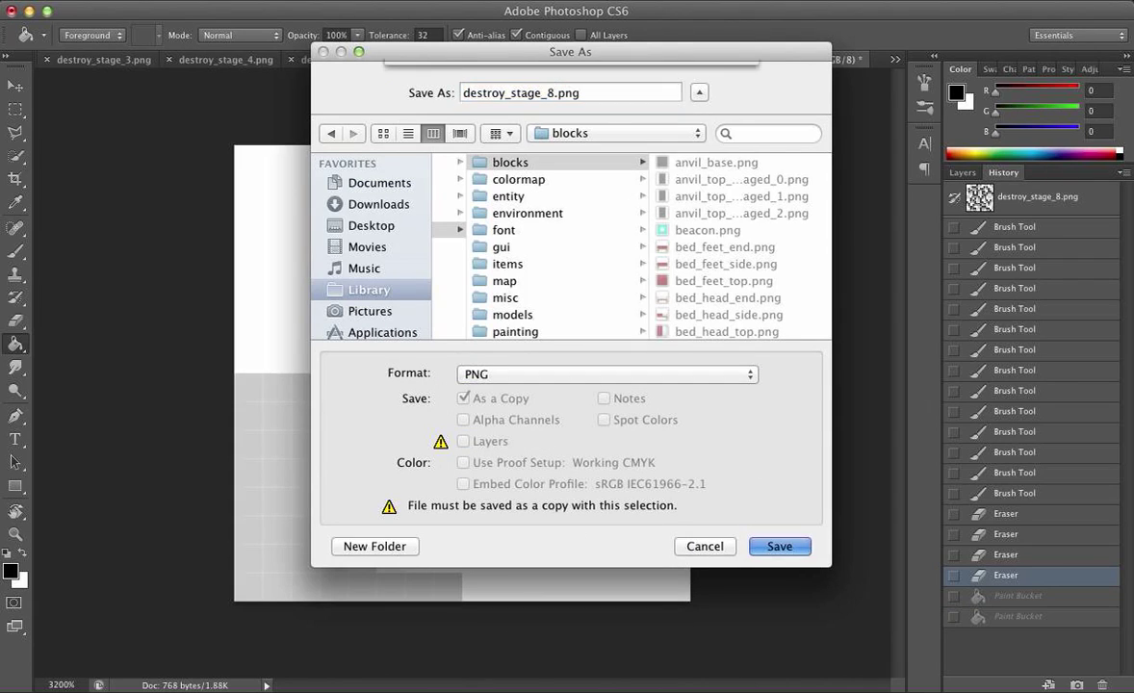
{"action": "left_click", "coordinate": [698, 168]}
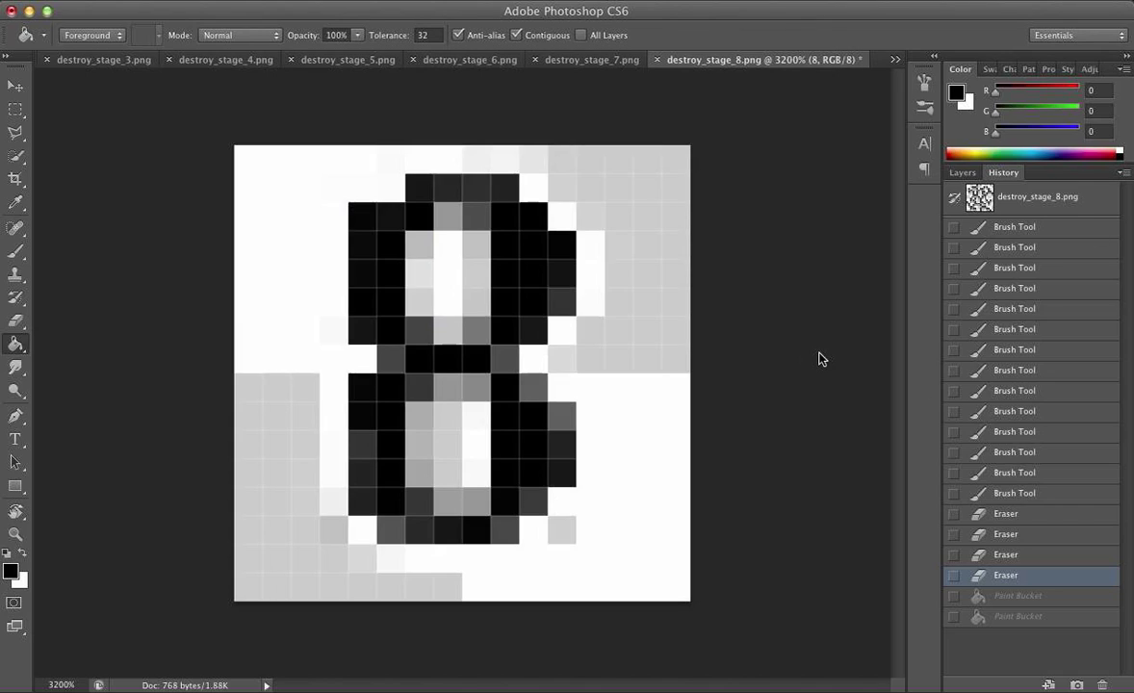
{"action": "left_click", "coordinate": [635, 222]}
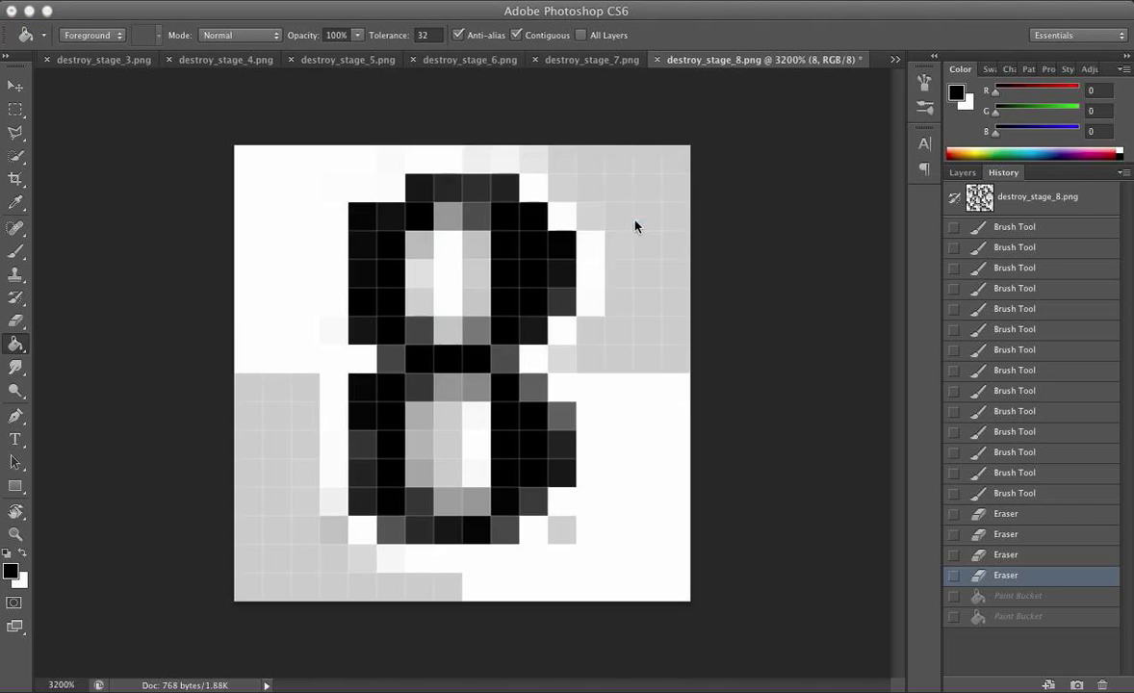
Switch to destroy_stage_9.png and paint a white outline along the left edge of the 9's loop with the Brush tool.
{"action": "left_click", "coordinate": [894, 61]}
{"action": "left_click", "coordinate": [1026, 530]}
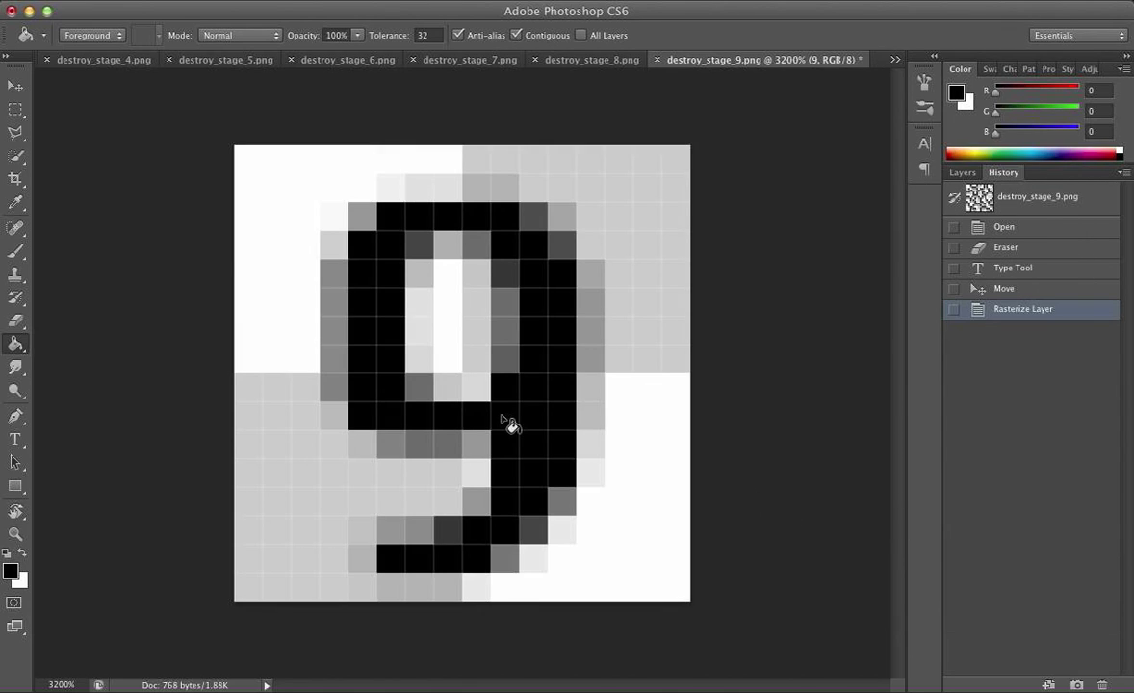
{"action": "key", "text": "b"}
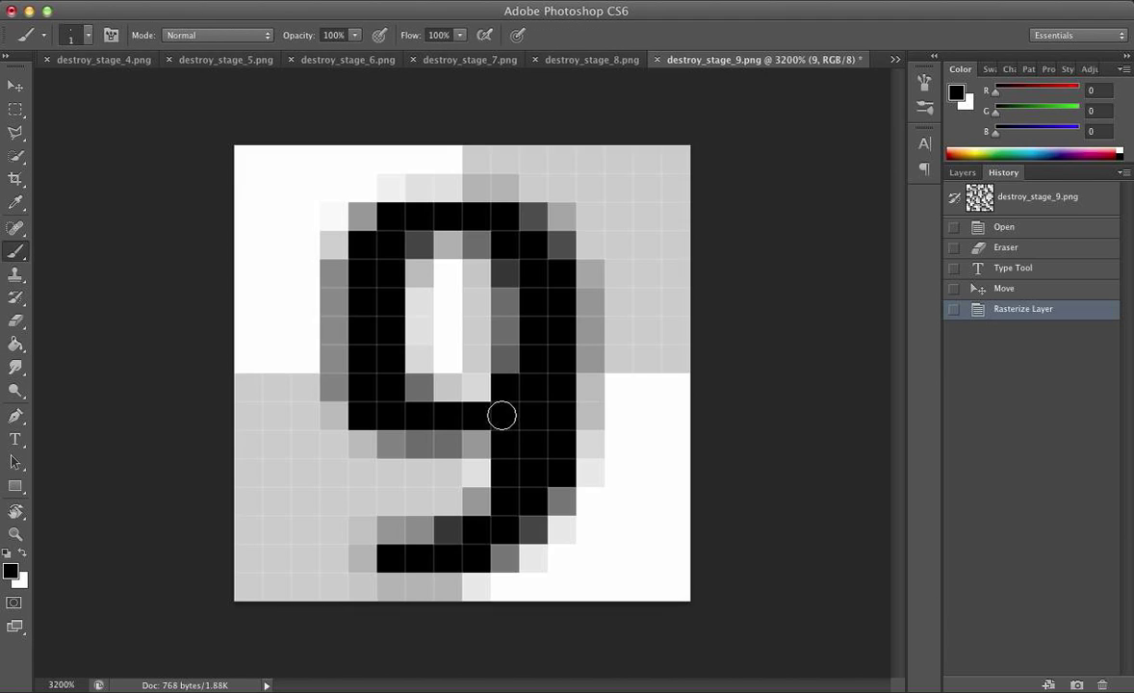
{"action": "key", "text": "x"}
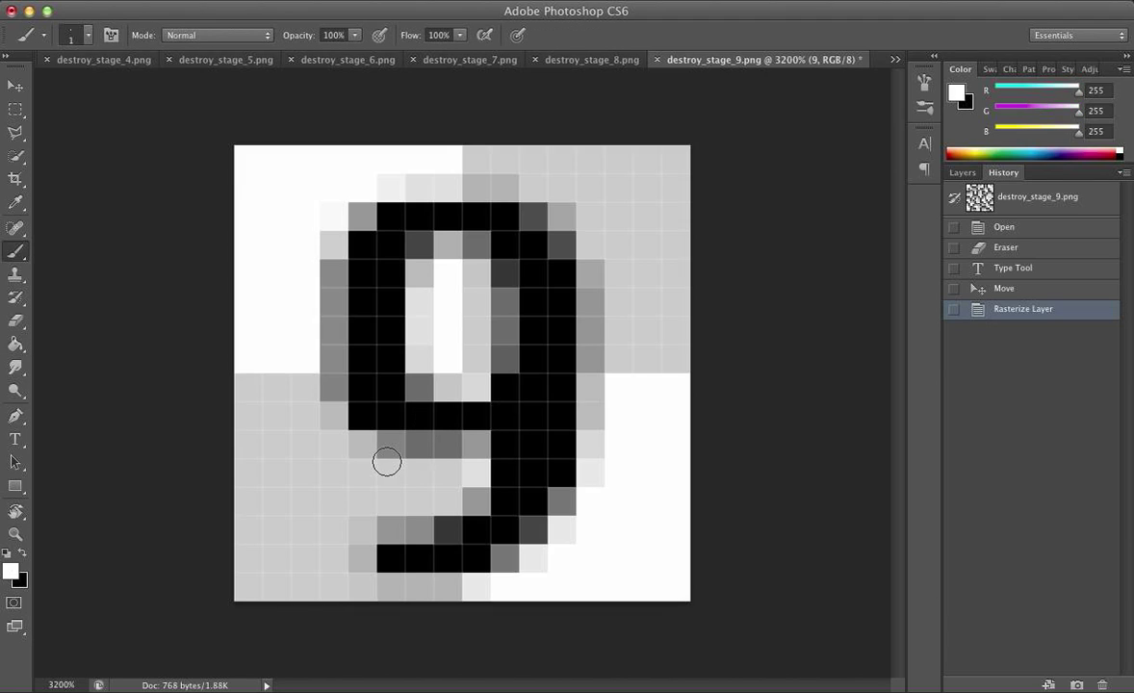
{"action": "left_click_drag", "start_coordinate": [331, 389], "coordinate": [335, 241]}
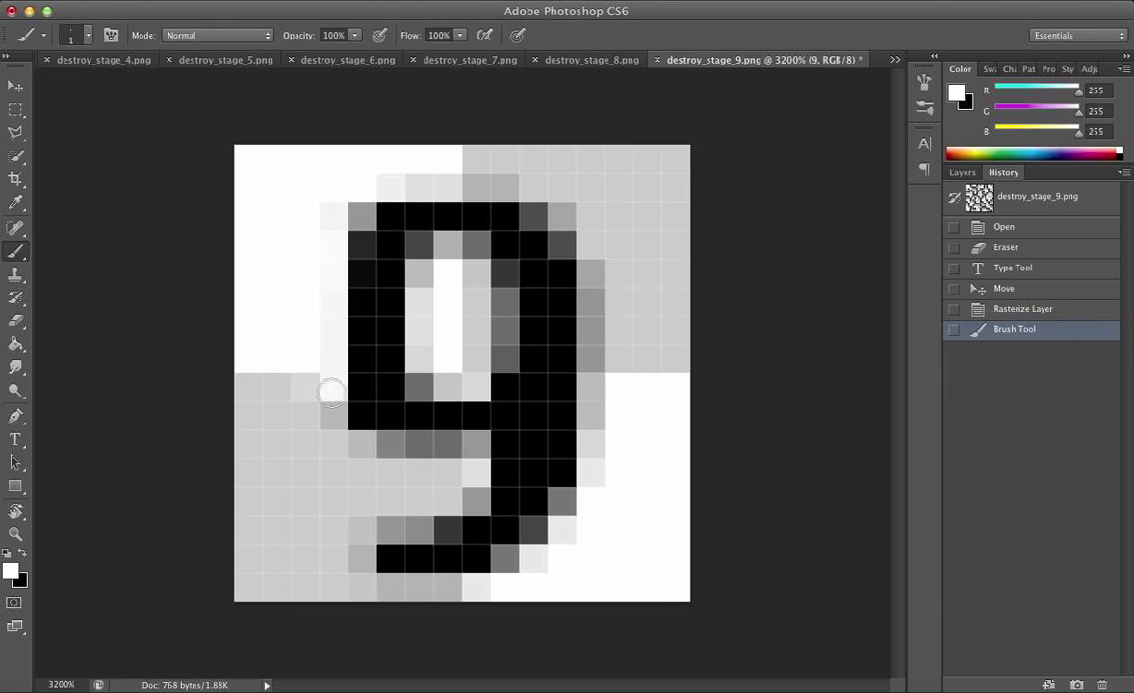
{"action": "left_click", "coordinate": [334, 390]}
{"action": "left_click_drag", "start_coordinate": [334, 371], "coordinate": [338, 240]}
Paint the white outline over the 9's upper-left corner and along its top edge.
{"action": "left_click", "coordinate": [354, 211]}
{"action": "left_click", "coordinate": [354, 213]}
{"action": "left_click", "coordinate": [354, 213]}
{"action": "left_click", "coordinate": [357, 212]}
{"action": "left_click", "coordinate": [369, 206]}
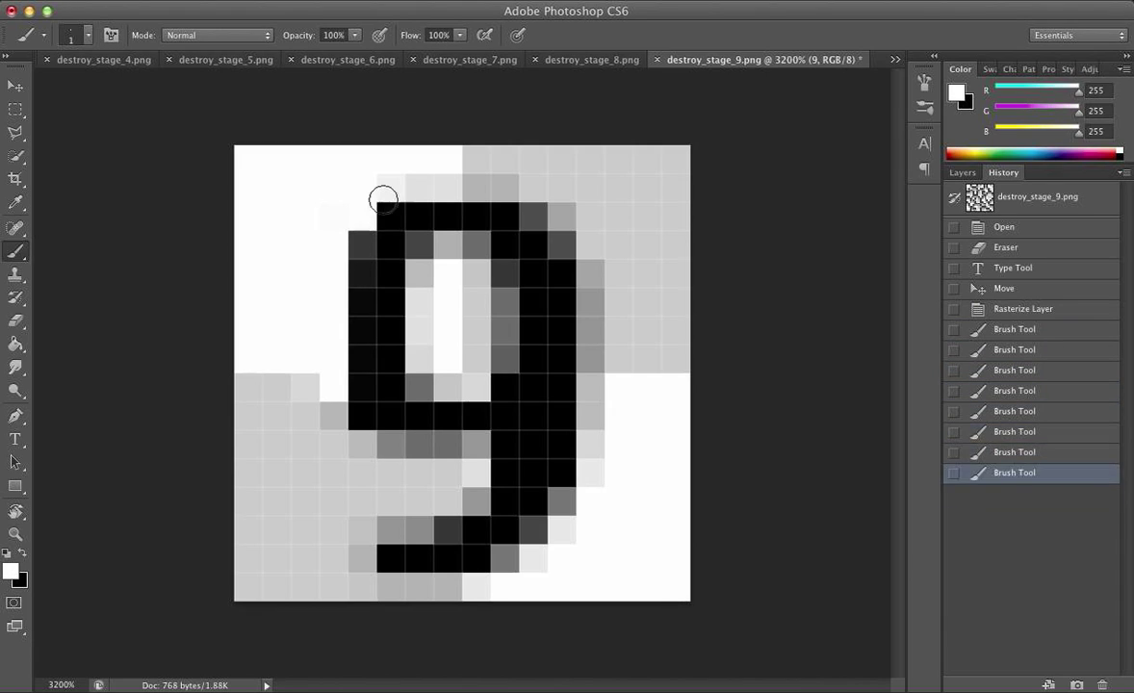
{"action": "left_click", "coordinate": [373, 205]}
{"action": "left_click_drag", "start_coordinate": [393, 187], "coordinate": [513, 189]}
Paint the white outline over the 9's upper-right corner and down its right edge.
{"action": "left_click", "coordinate": [530, 217]}
{"action": "left_click", "coordinate": [532, 217]}
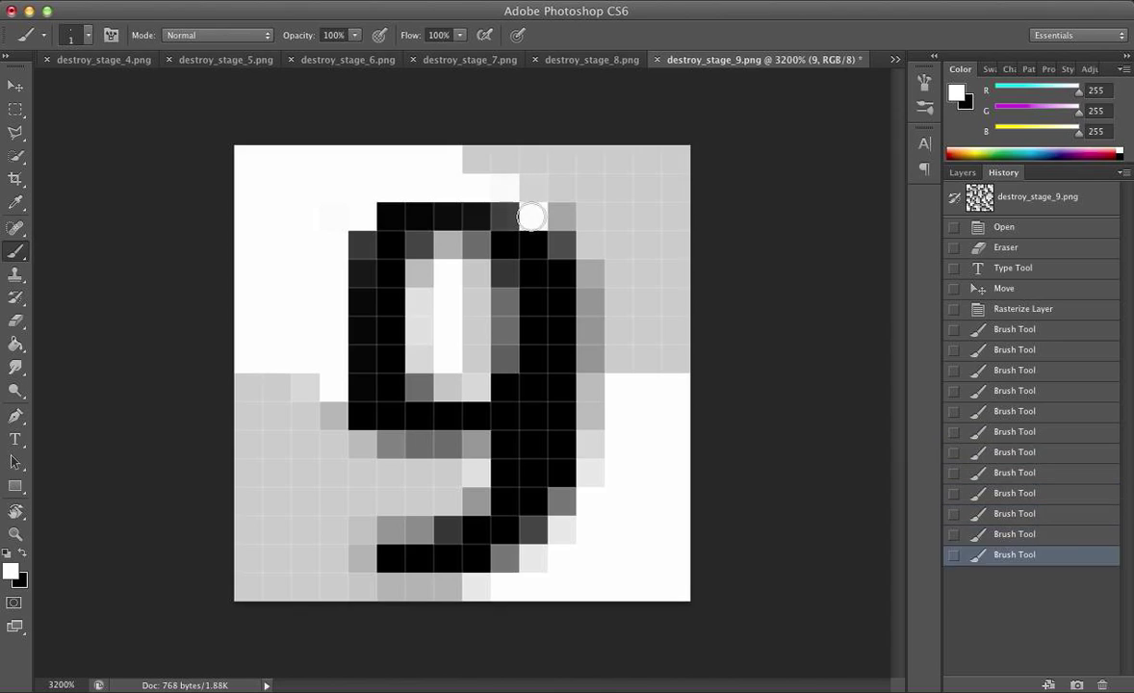
{"action": "left_click", "coordinate": [532, 218]}
{"action": "left_click", "coordinate": [532, 217]}
{"action": "left_click", "coordinate": [557, 243]}
{"action": "left_click", "coordinate": [556, 245]}
{"action": "left_click_drag", "start_coordinate": [592, 261], "coordinate": [587, 476]}
Paint the white outline around the 9's lower-right curve and along the bottom edge of its tail.
{"action": "left_click", "coordinate": [563, 509]}
{"action": "left_click", "coordinate": [564, 507]}
{"action": "left_click", "coordinate": [533, 529]}
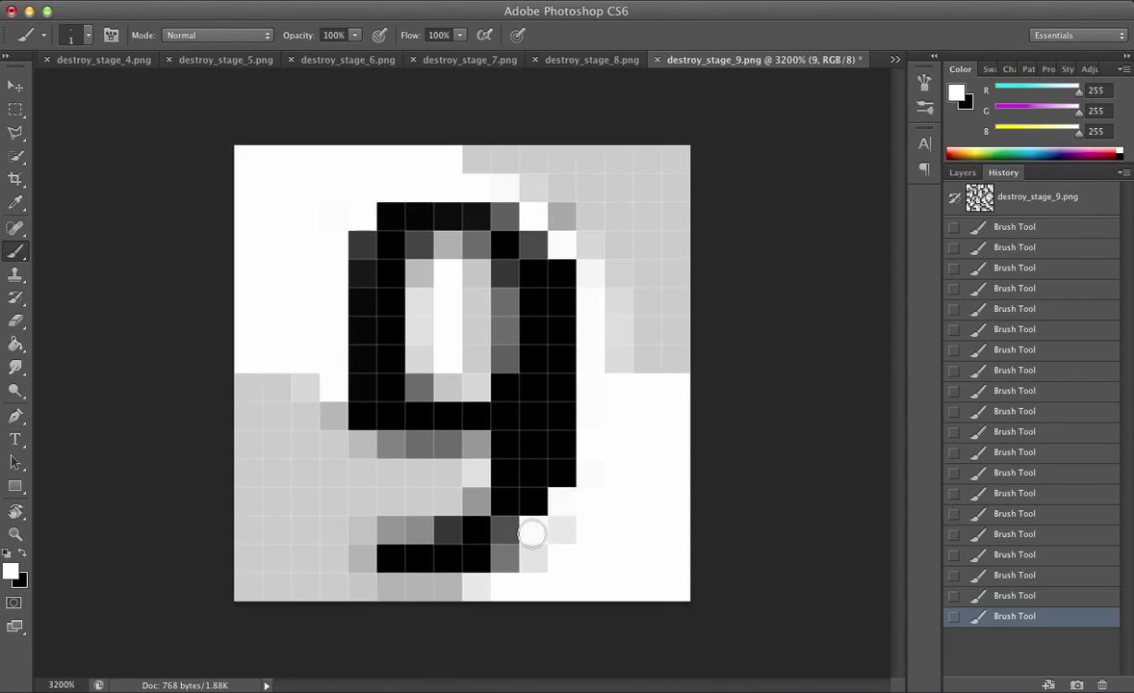
{"action": "mouse_move", "coordinate": [488, 588]}
{"action": "left_mouse_down"}
{"action": "mouse_move", "coordinate": [385, 589]}
{"action": "mouse_move", "coordinate": [465, 592]}
{"action": "left_mouse_up"}
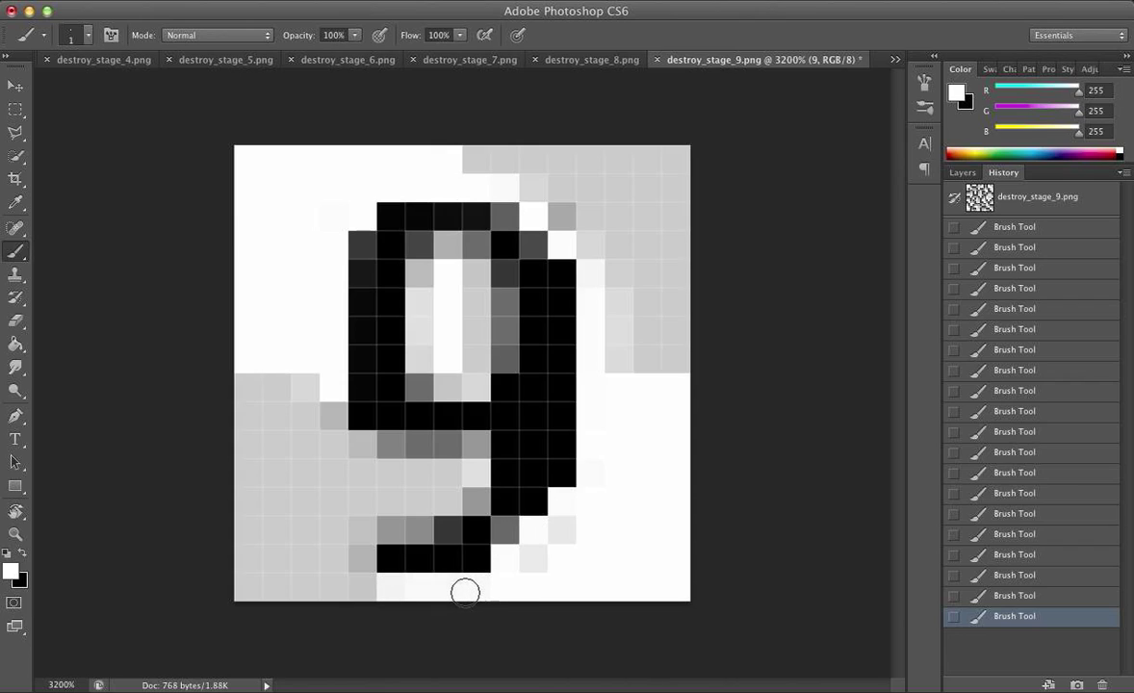
Paint the white outline around the end of the 9's tail and along the tail's upper edge.
{"action": "left_click", "coordinate": [363, 561]}
{"action": "left_click", "coordinate": [393, 535]}
{"action": "left_click", "coordinate": [422, 535]}
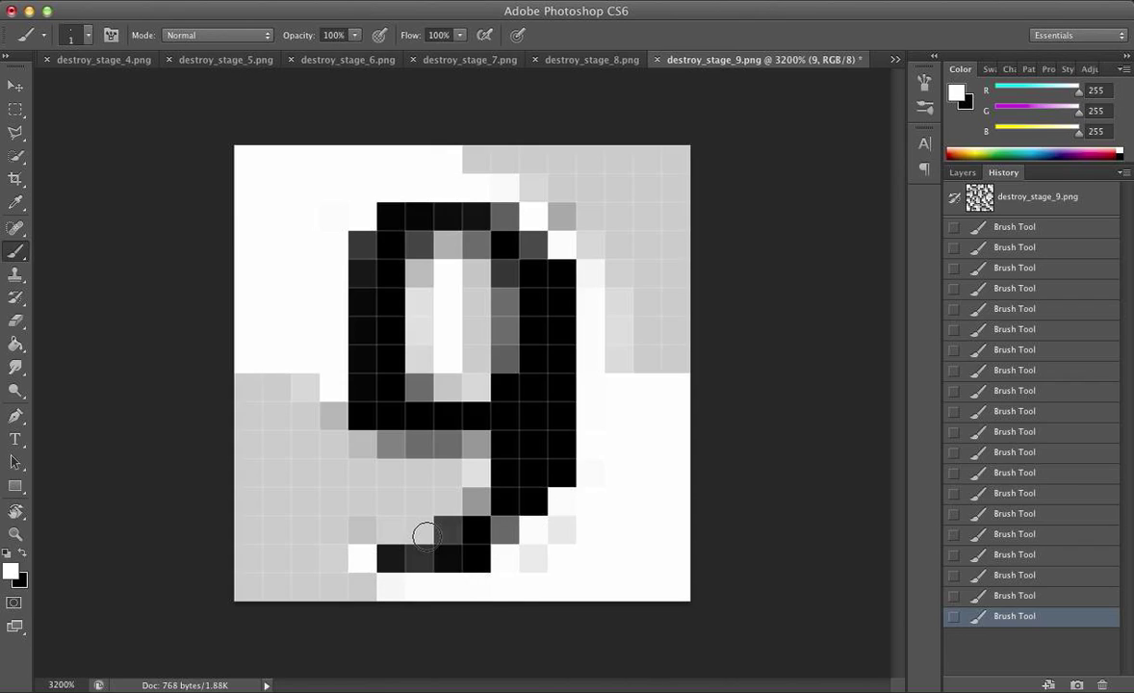
{"action": "mouse_move", "coordinate": [421, 535]}
{"action": "left_mouse_down"}
{"action": "mouse_move", "coordinate": [405, 526]}
{"action": "mouse_move", "coordinate": [428, 528]}
{"action": "left_mouse_up"}
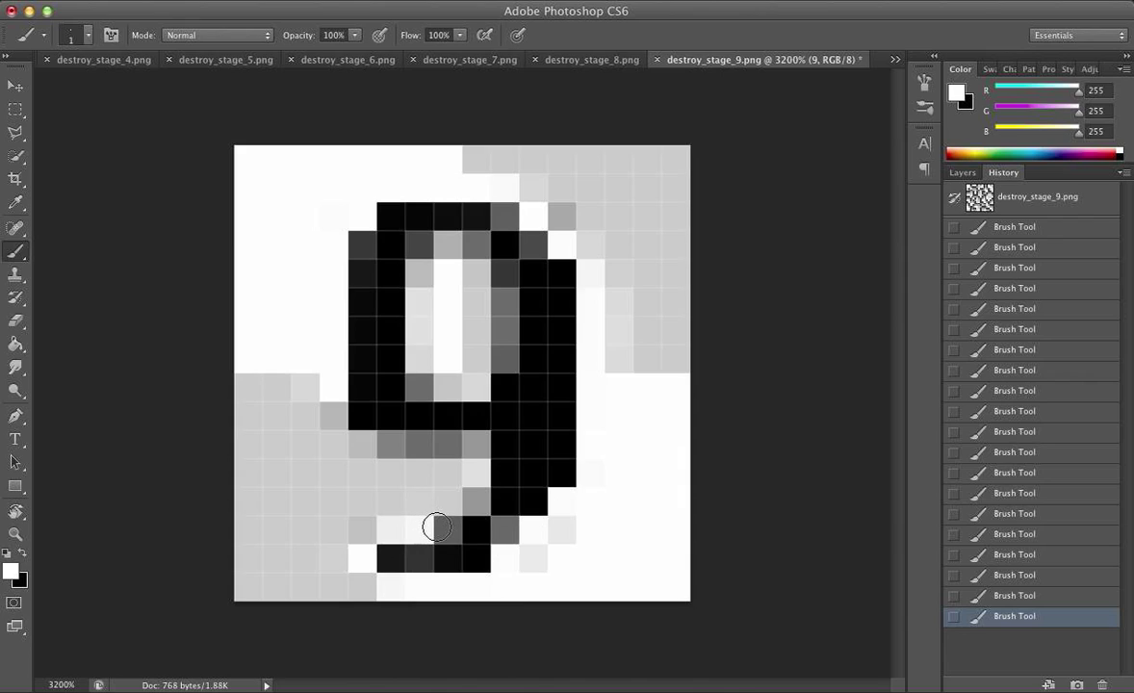
Paint the white outline in the inner corner above the 9's tail and along the underside of its loop to the lower-left corner.
{"action": "left_click", "coordinate": [473, 498]}
{"action": "left_click", "coordinate": [473, 498]}
{"action": "left_click", "coordinate": [449, 499]}
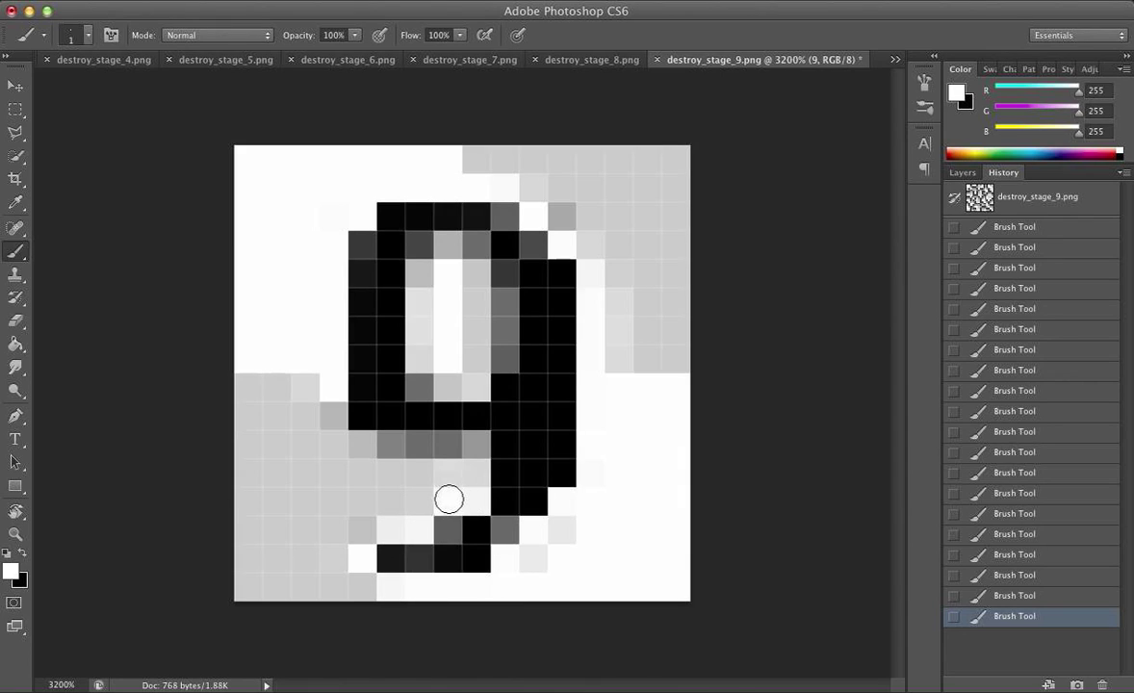
{"action": "mouse_move", "coordinate": [468, 497]}
{"action": "left_mouse_down"}
{"action": "mouse_move", "coordinate": [463, 441]}
{"action": "mouse_move", "coordinate": [374, 442]}
{"action": "mouse_move", "coordinate": [466, 446]}
{"action": "mouse_move", "coordinate": [327, 397]}
{"action": "mouse_move", "coordinate": [331, 416]}
{"action": "left_mouse_up"}
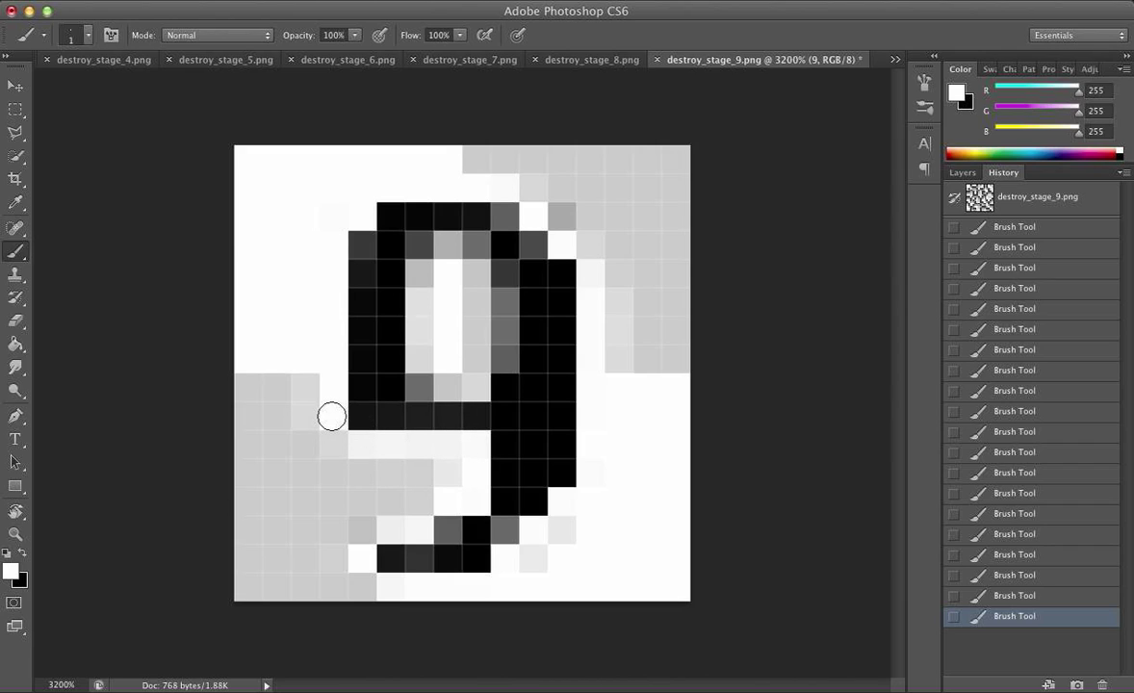
Fill the transparent background around the 9 with black using the Paint Bucket to check the outline, and revert the fills.
{"action": "key", "text": "g"}
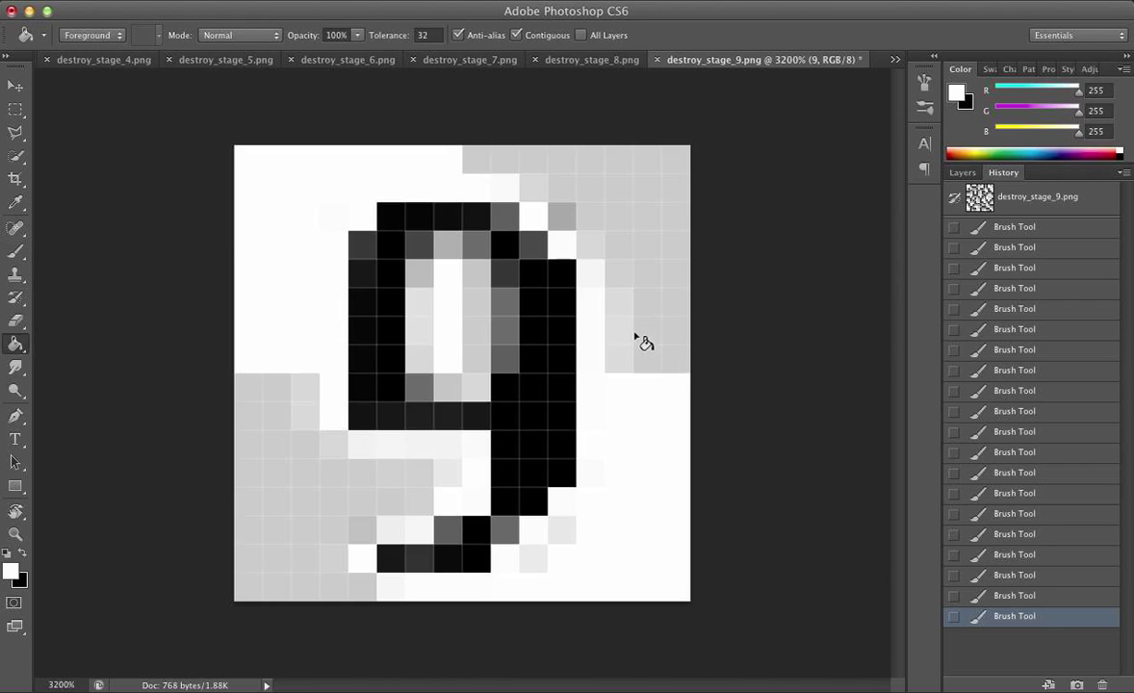
{"action": "key", "text": "x"}
{"action": "left_click", "coordinate": [639, 339]}
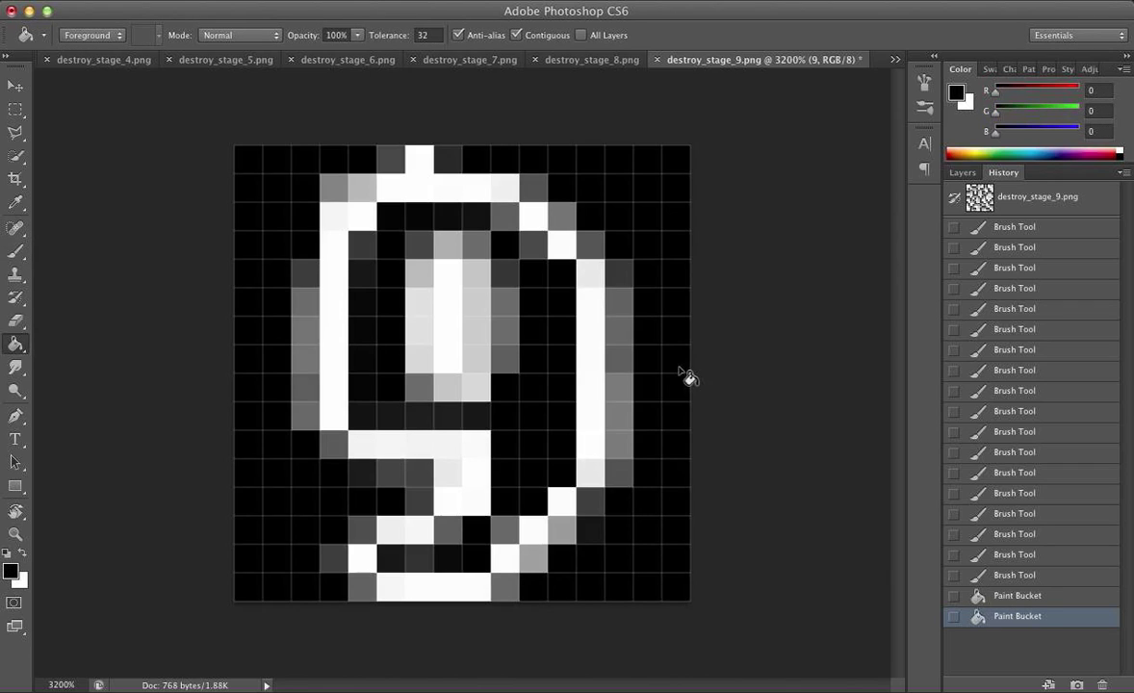
{"action": "key", "text": "ctrl+z"}
{"action": "key", "text": "ctrl+z"}
{"action": "left_click", "coordinate": [1028, 575]}
{"action": "key", "text": "e"}
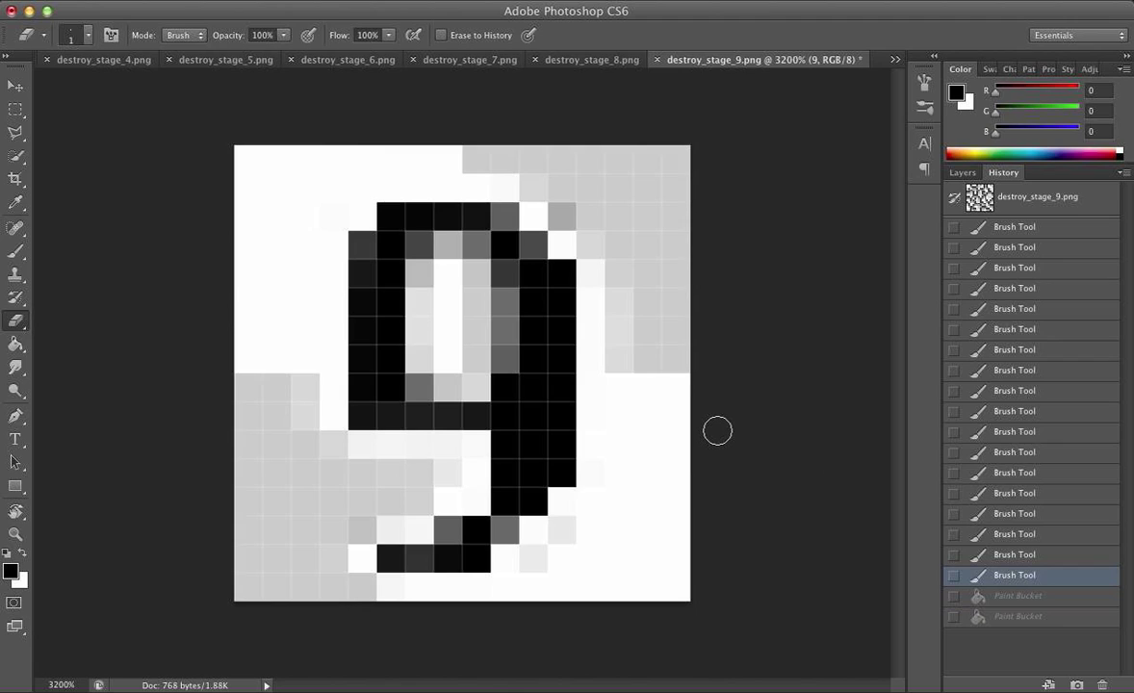
Save the image as a PNG named destroy_stage_9.png in the blocks folder, replacing the existing file.
{"action": "key", "text": "super+shift+s"}
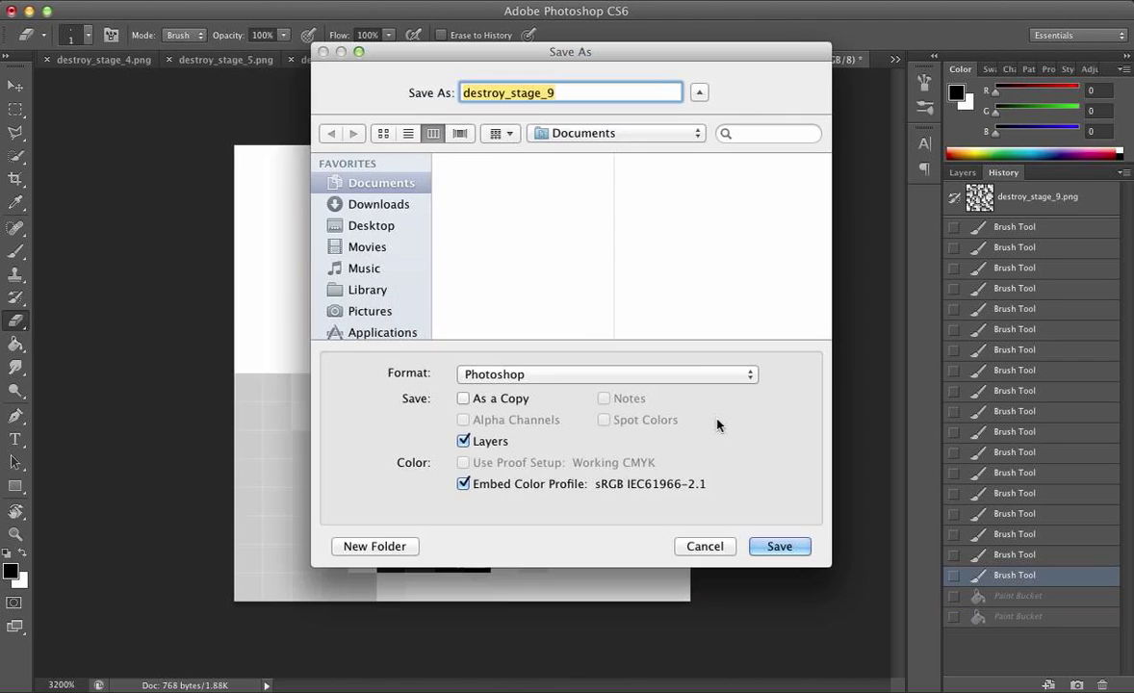
{"action": "left_click", "coordinate": [570, 375]}
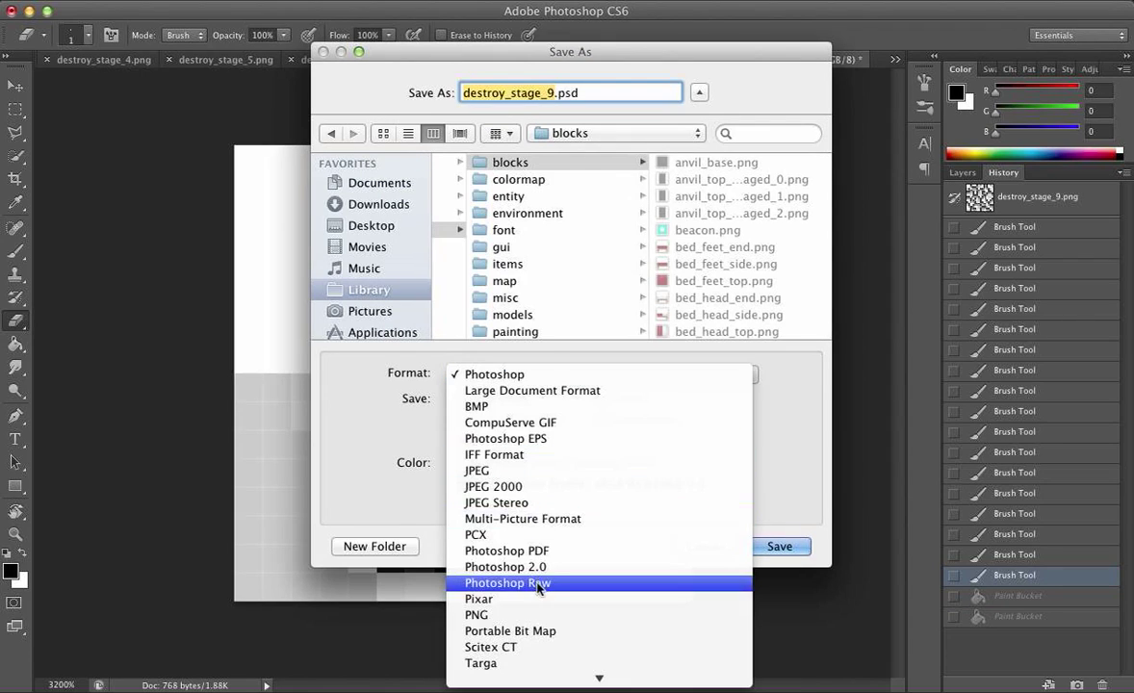
{"action": "left_click", "coordinate": [578, 615]}
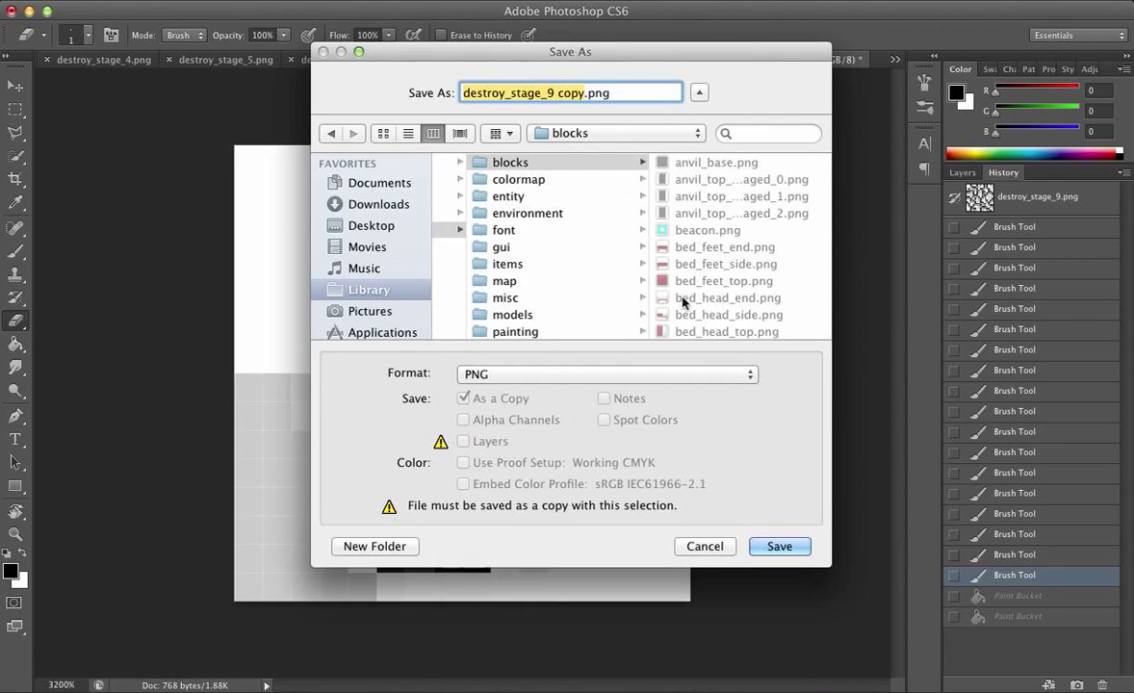
{"action": "left_click", "coordinate": [586, 97]}
{"action": "key", "text": "BackSpace"}
{"action": "key", "text": "BackSpace"}
{"action": "key", "text": "BackSpace"}
{"action": "key", "text": "BackSpace"}
{"action": "key", "text": "BackSpace"}
{"action": "key", "text": "Return"}
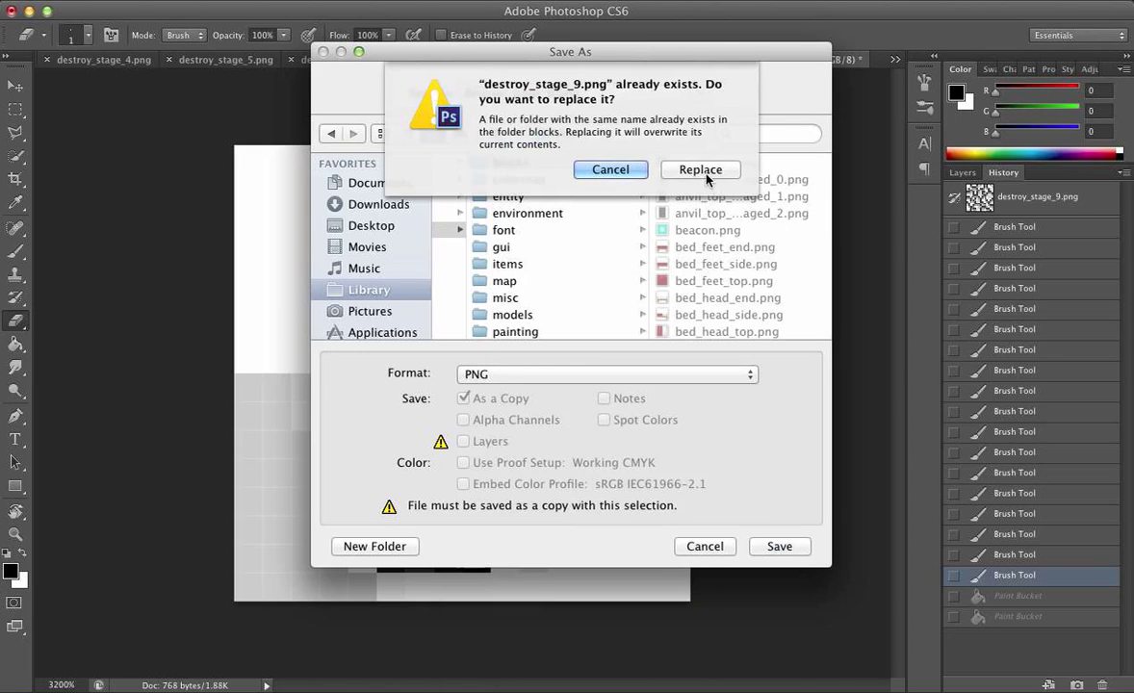
{"action": "left_click", "coordinate": [700, 169]}
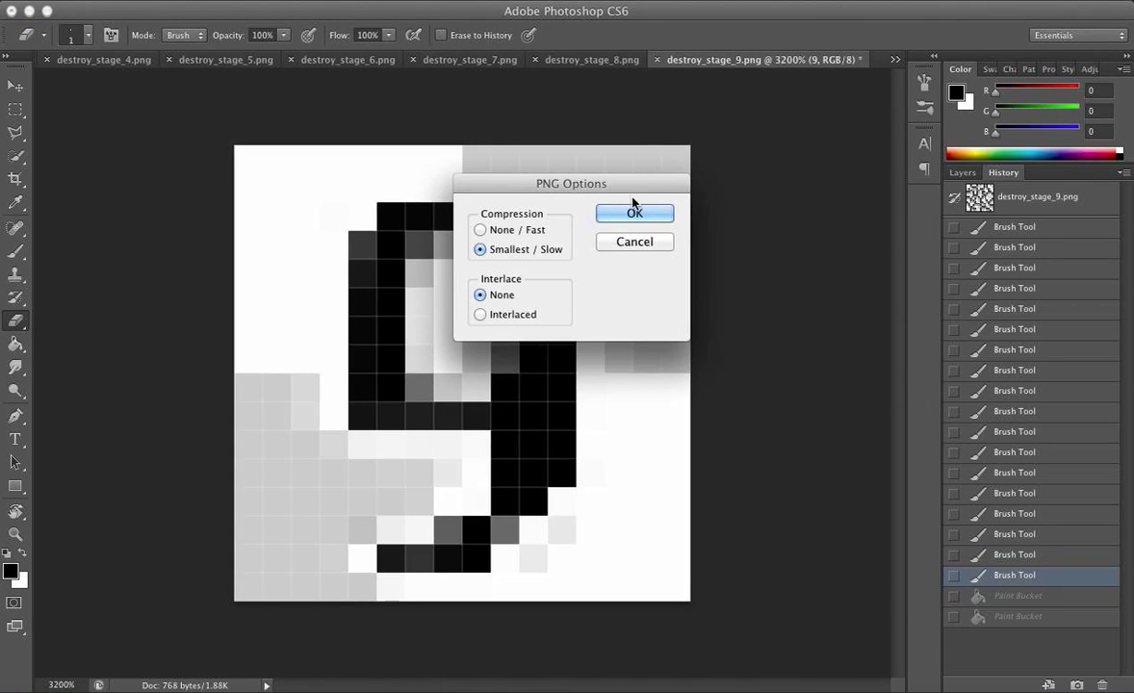
{"action": "left_click", "coordinate": [633, 211]}
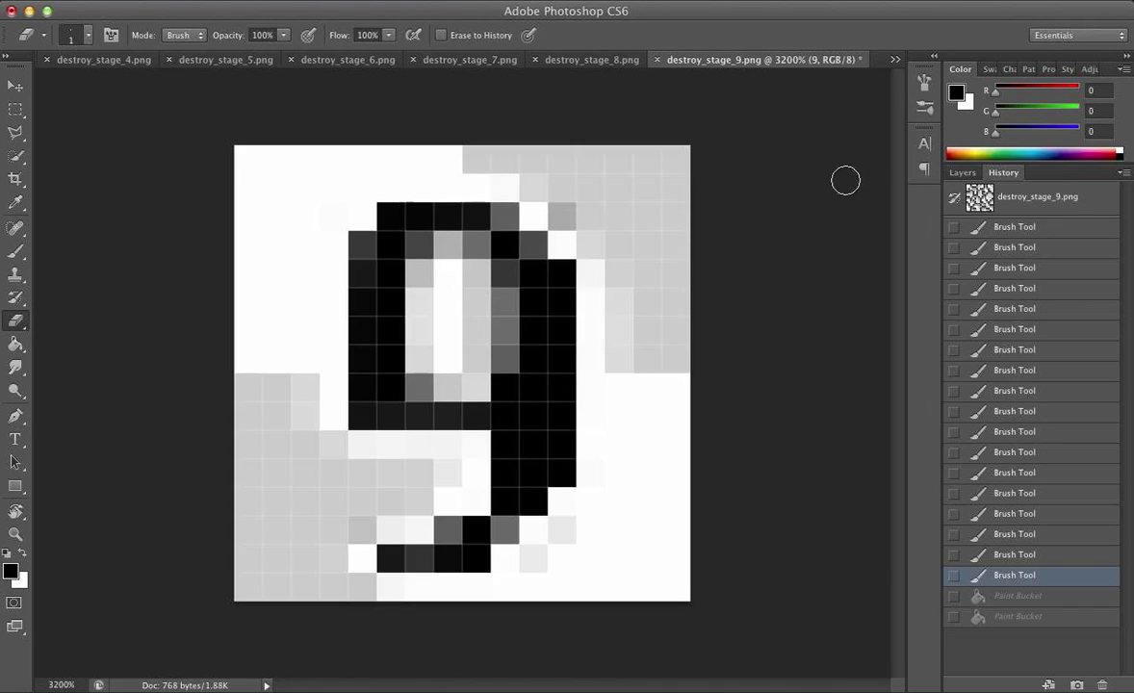
Review the outlined numerals in the open images from destroy_stage_8.png back to destroy_stage_1.png.
{"action": "key", "text": "super+w"}
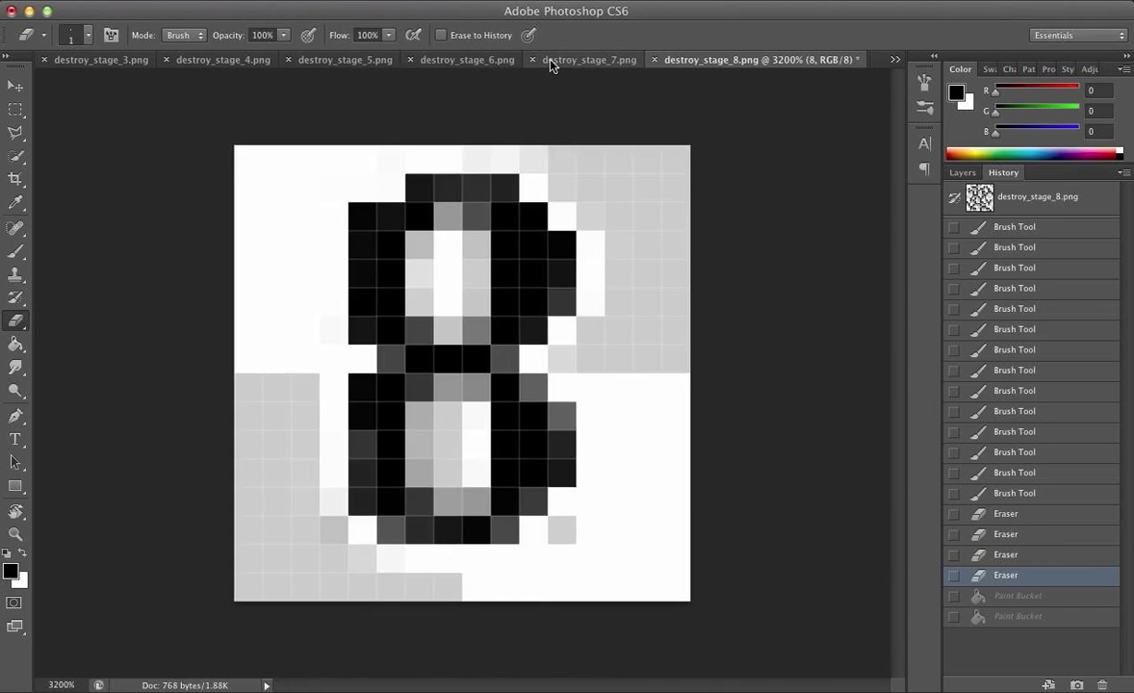
{"action": "left_click", "coordinate": [550, 60]}
{"action": "left_click", "coordinate": [472, 60]}
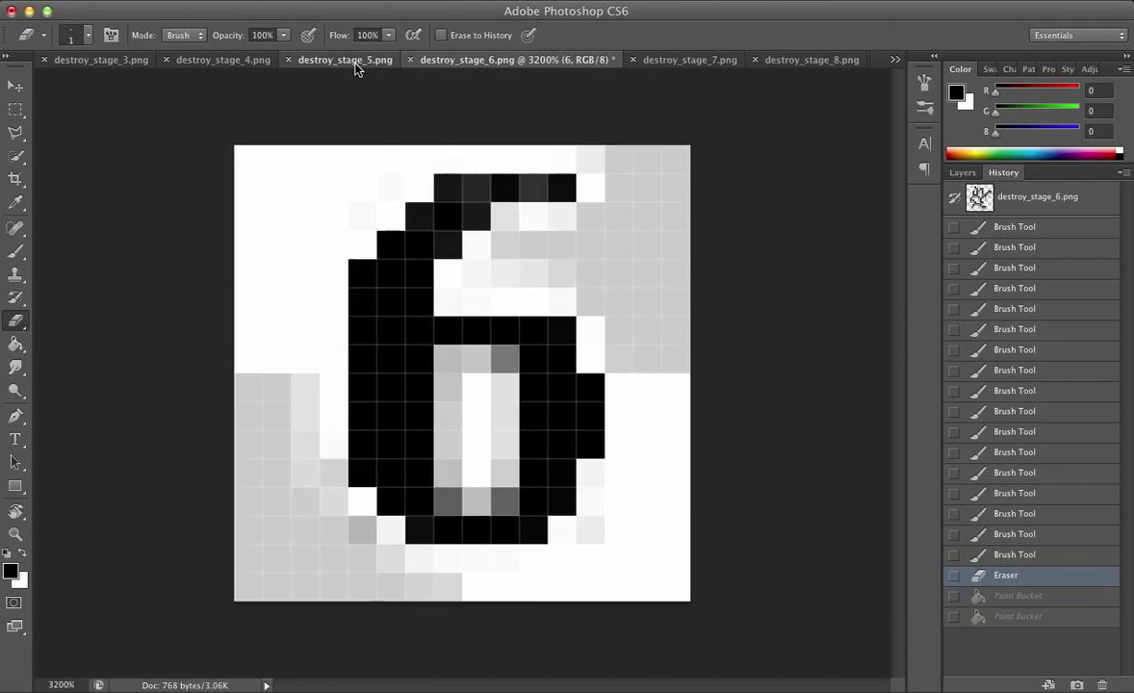
{"action": "left_click", "coordinate": [351, 61]}
{"action": "left_click", "coordinate": [191, 59]}
{"action": "left_click", "coordinate": [90, 57]}
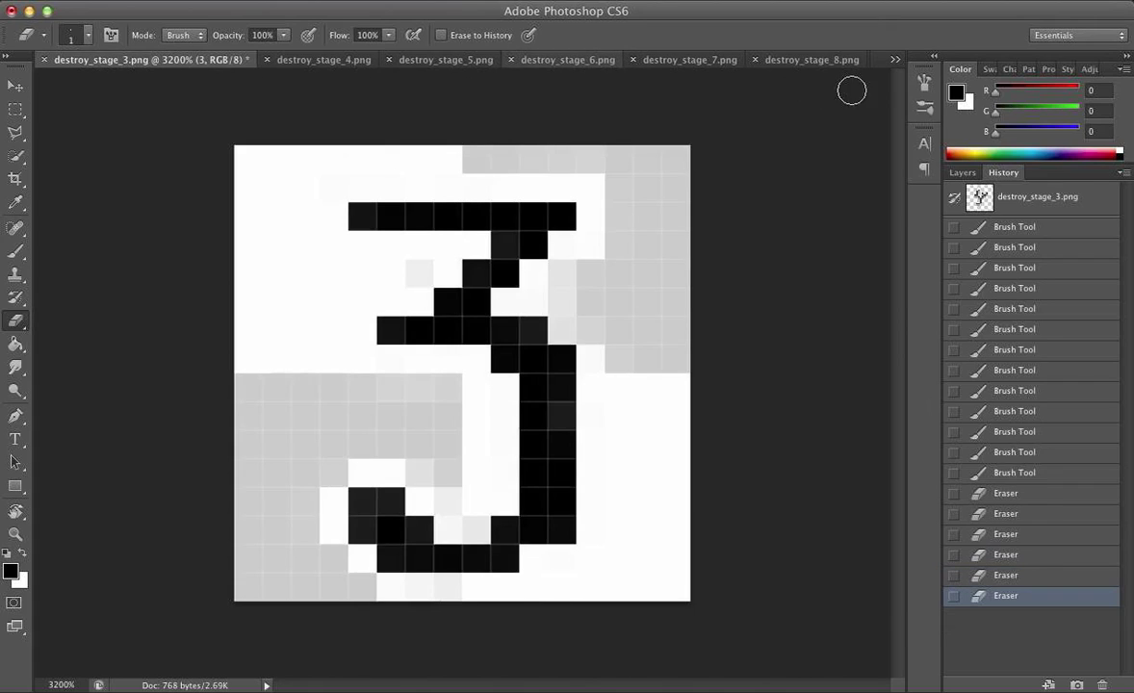
{"action": "left_click", "coordinate": [896, 59]}
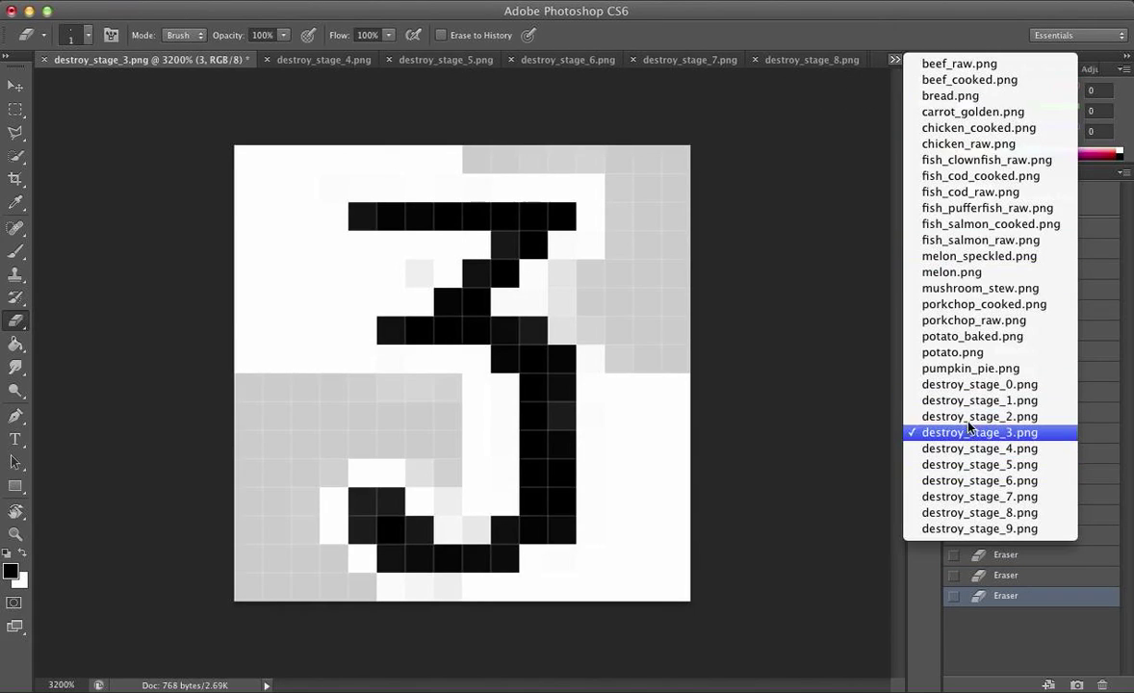
{"action": "left_click", "coordinate": [969, 416]}
{"action": "left_click", "coordinate": [896, 60]}
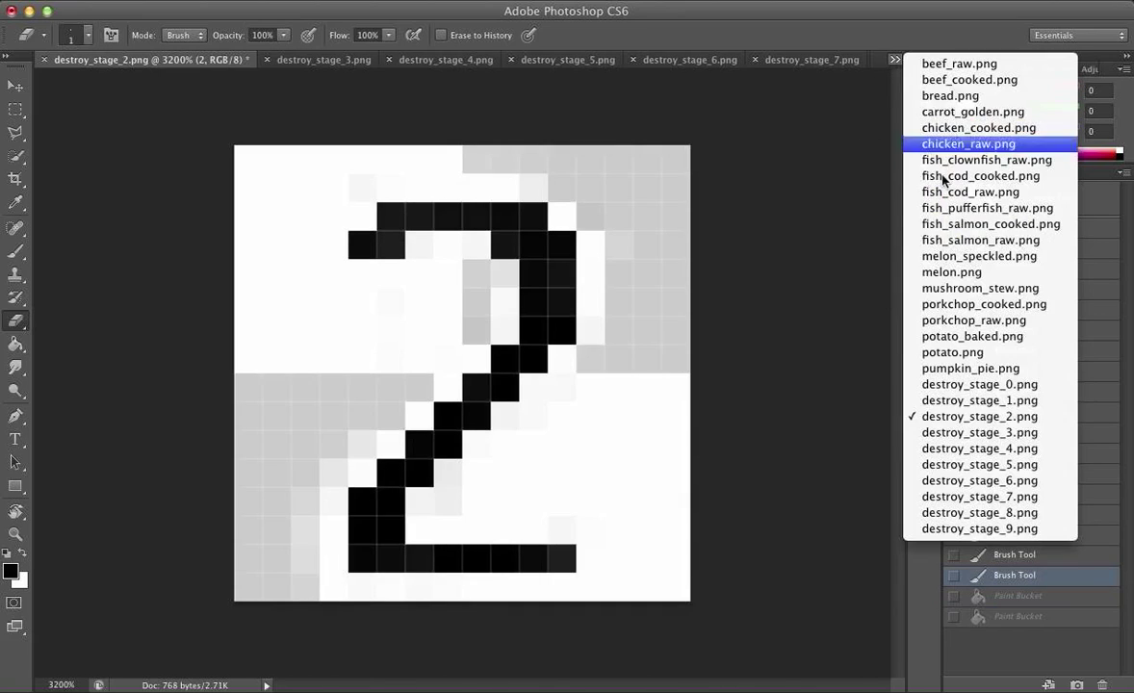
{"action": "left_click", "coordinate": [974, 400]}
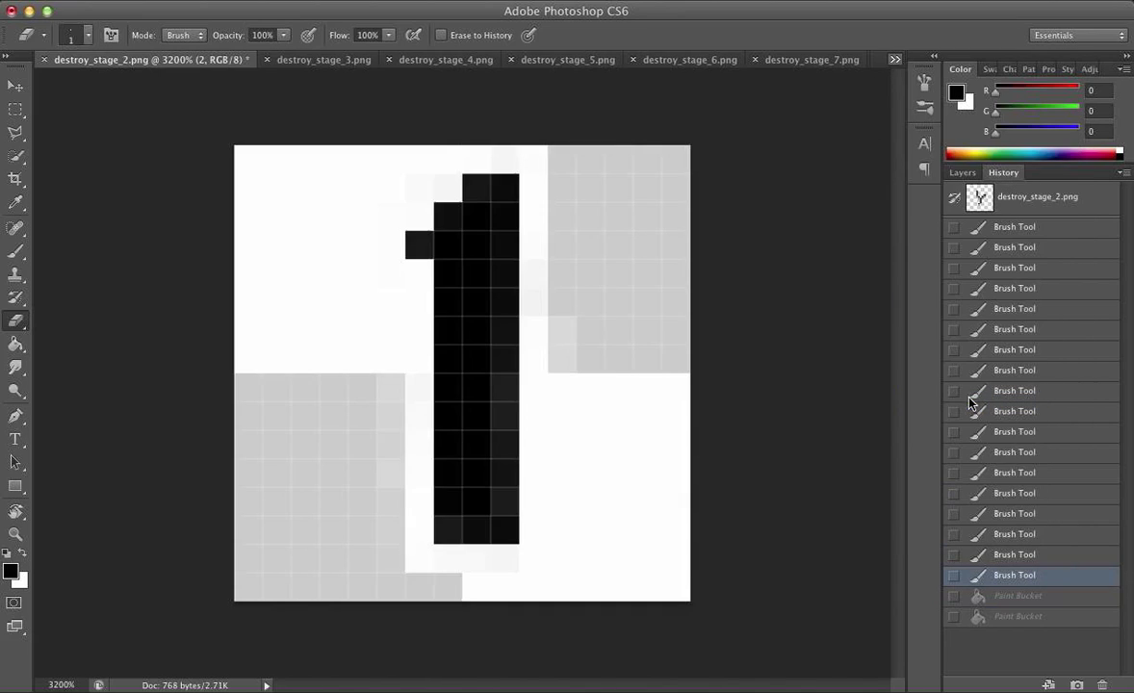
Switch to destroy_stage_0.png and erase the crack pixels at the centre of the image with the Eraser.
{"action": "left_click", "coordinate": [895, 59]}
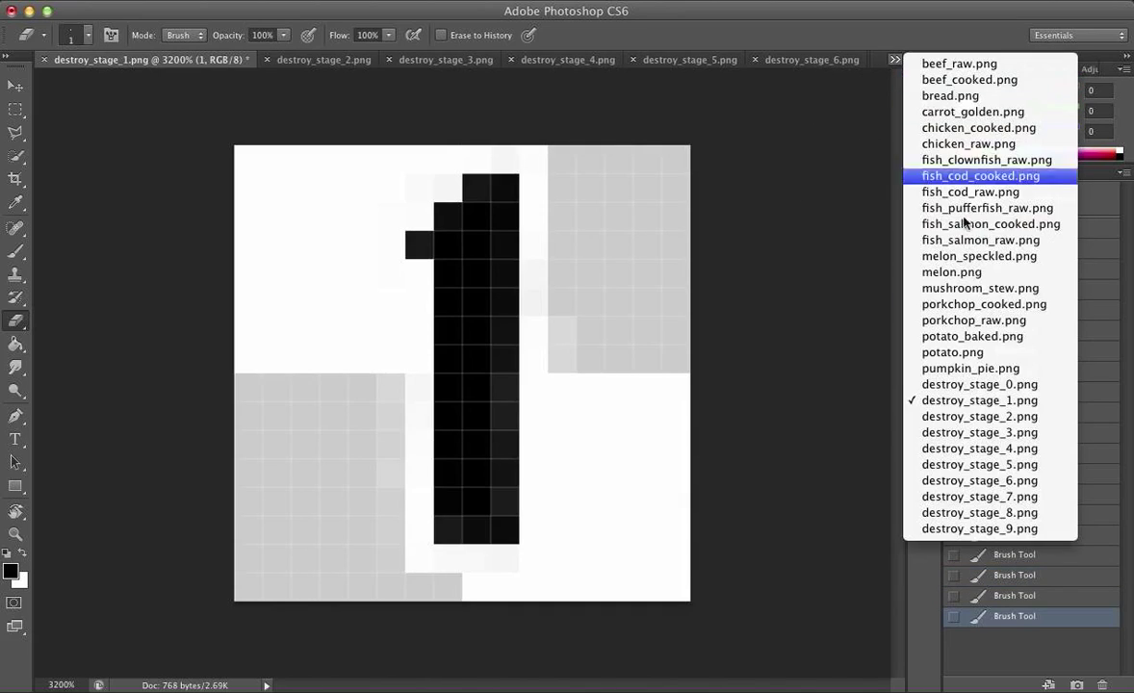
{"action": "left_click", "coordinate": [999, 386]}
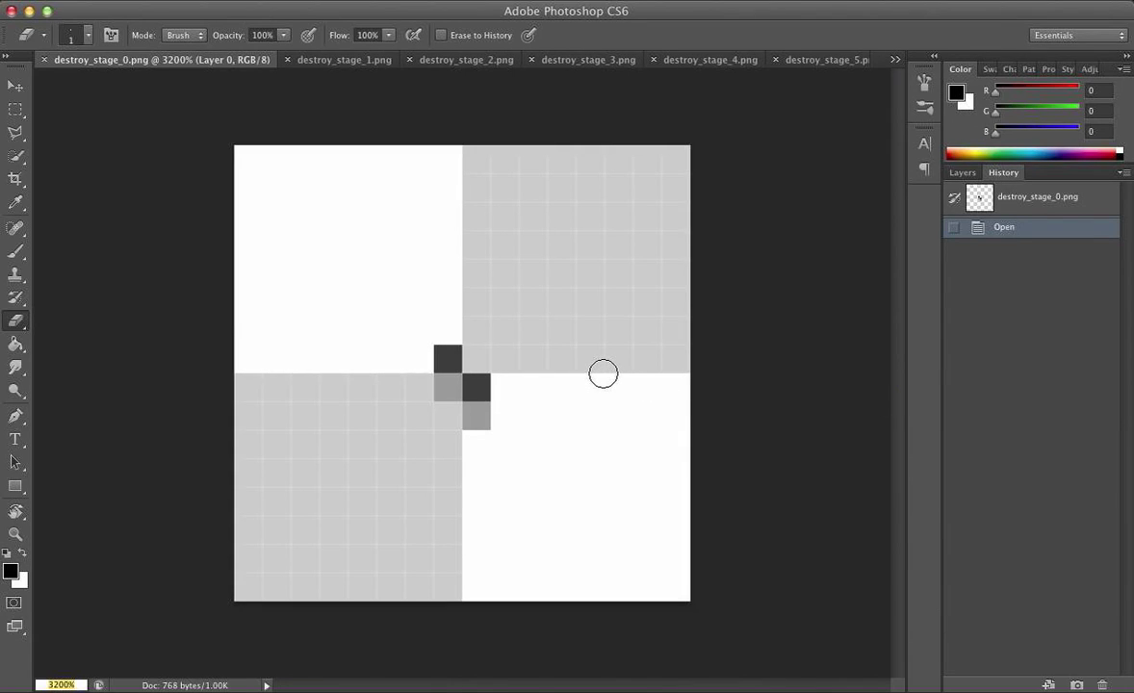
{"action": "mouse_move", "coordinate": [448, 354]}
{"action": "left_mouse_down"}
{"action": "mouse_move", "coordinate": [450, 414]}
{"action": "mouse_move", "coordinate": [476, 299]}
{"action": "mouse_move", "coordinate": [458, 249]}
{"action": "mouse_move", "coordinate": [487, 496]}
{"action": "mouse_move", "coordinate": [450, 270]}
{"action": "left_mouse_up"}
{"action": "left_click", "coordinate": [449, 272]}
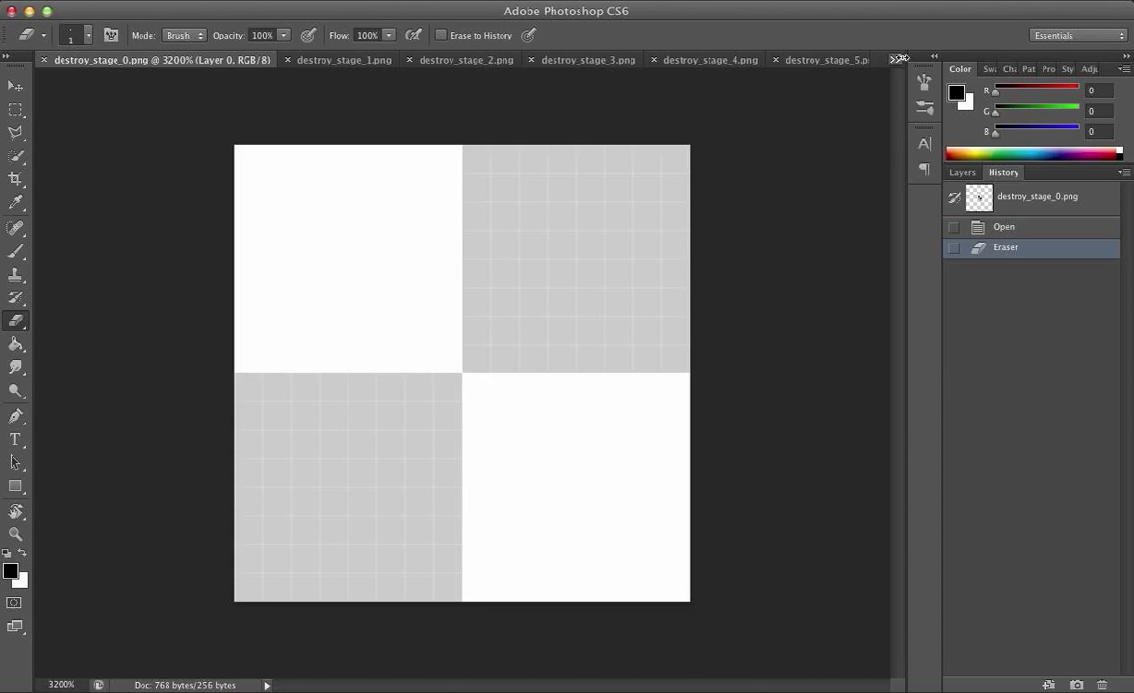
{"action": "left_click", "coordinate": [892, 59]}
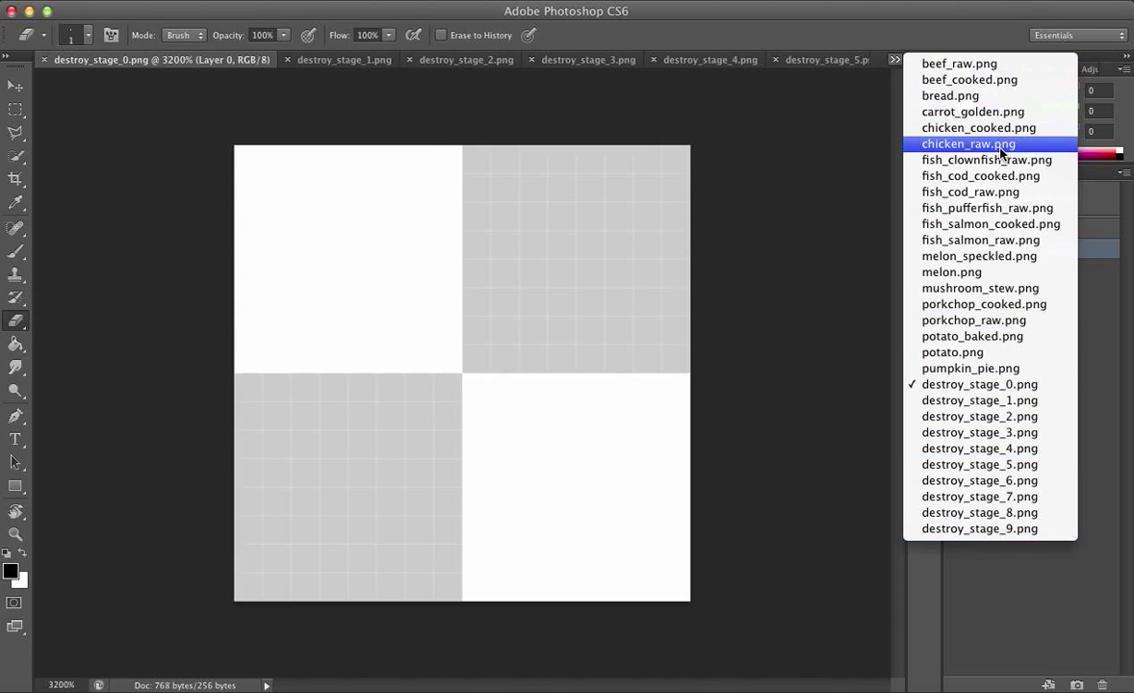
{"action": "left_click", "coordinate": [867, 166]}
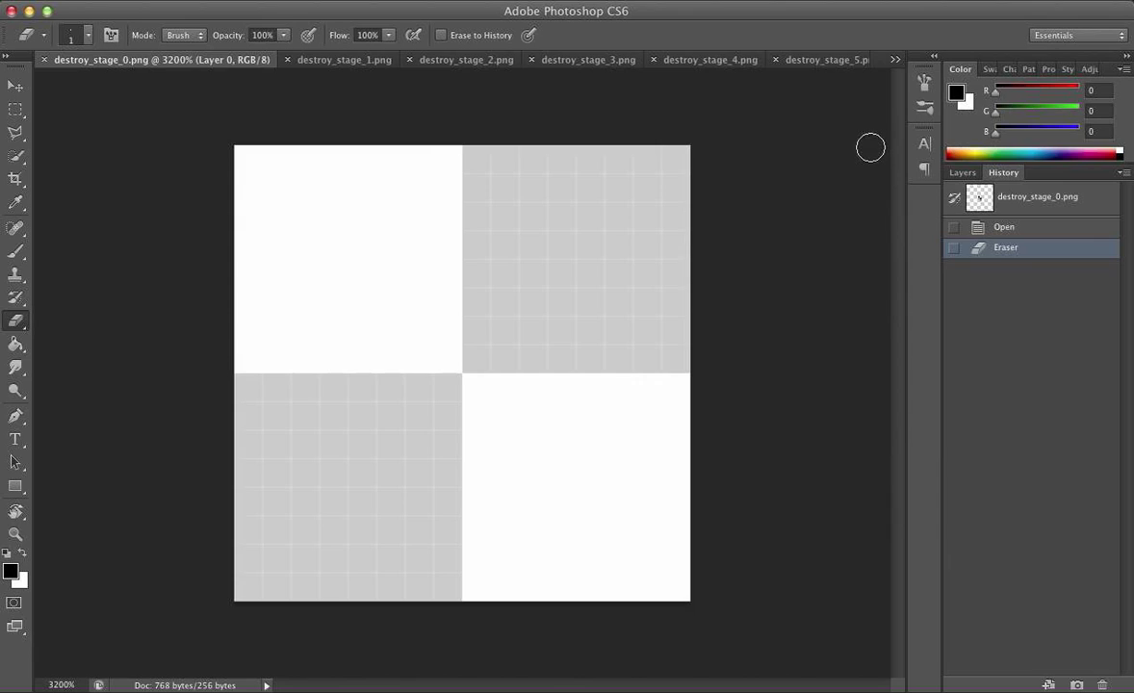